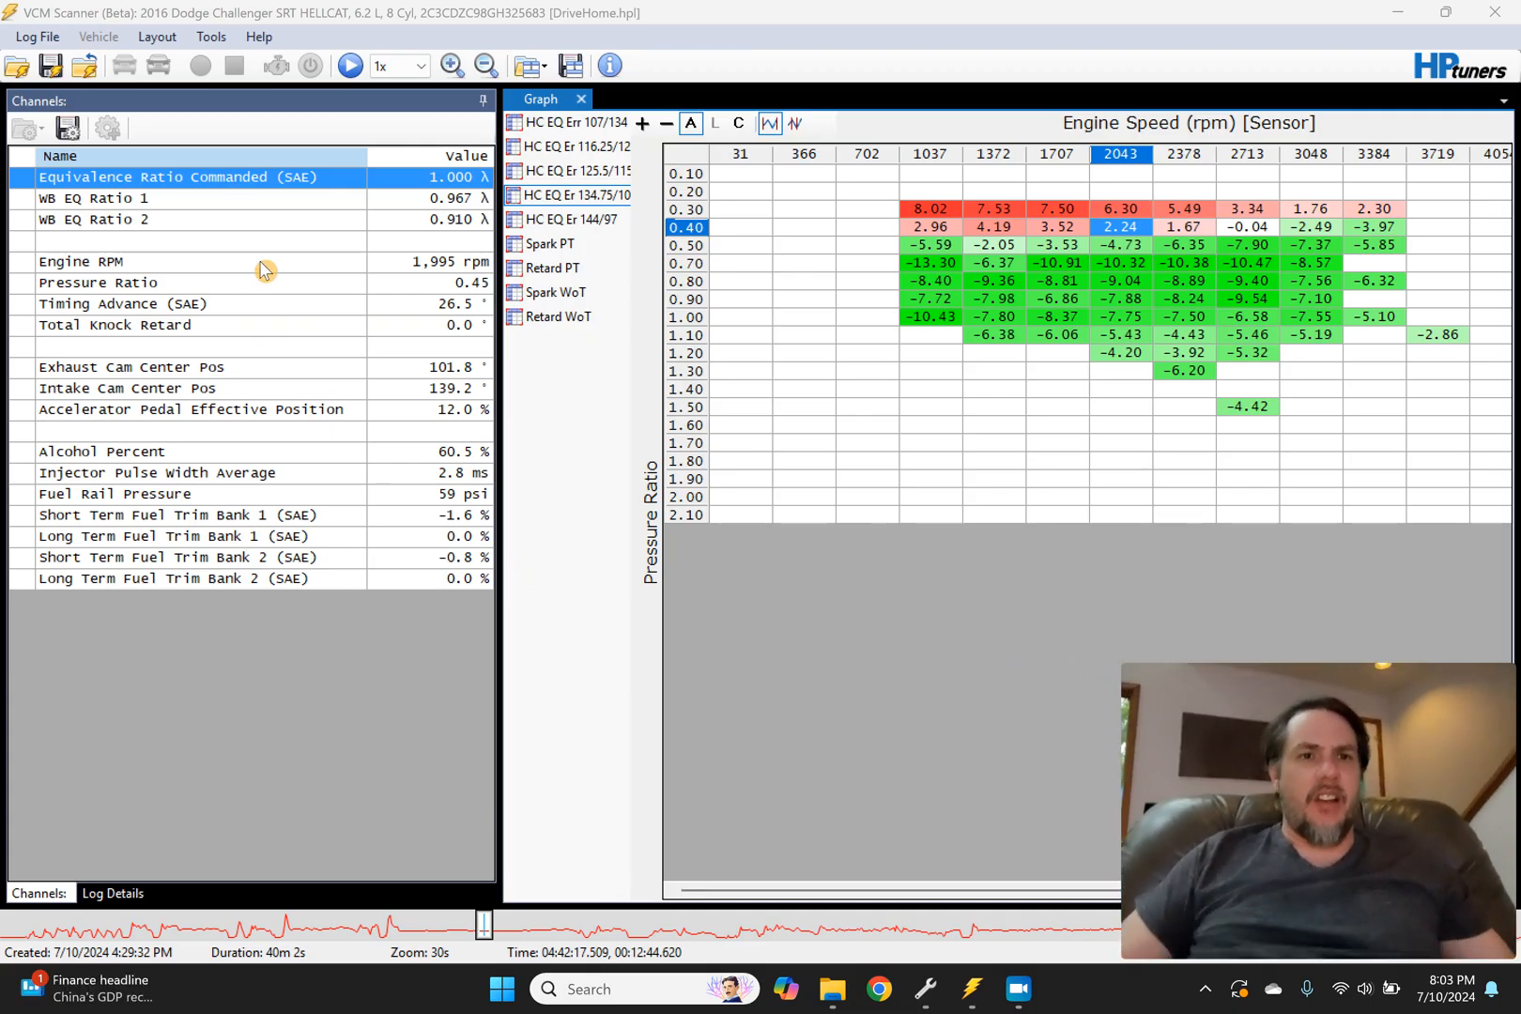
Step: Review the expression of the Trim Para 107/134 user math parameter, then close the Math Parameters Manager
click(211, 36)
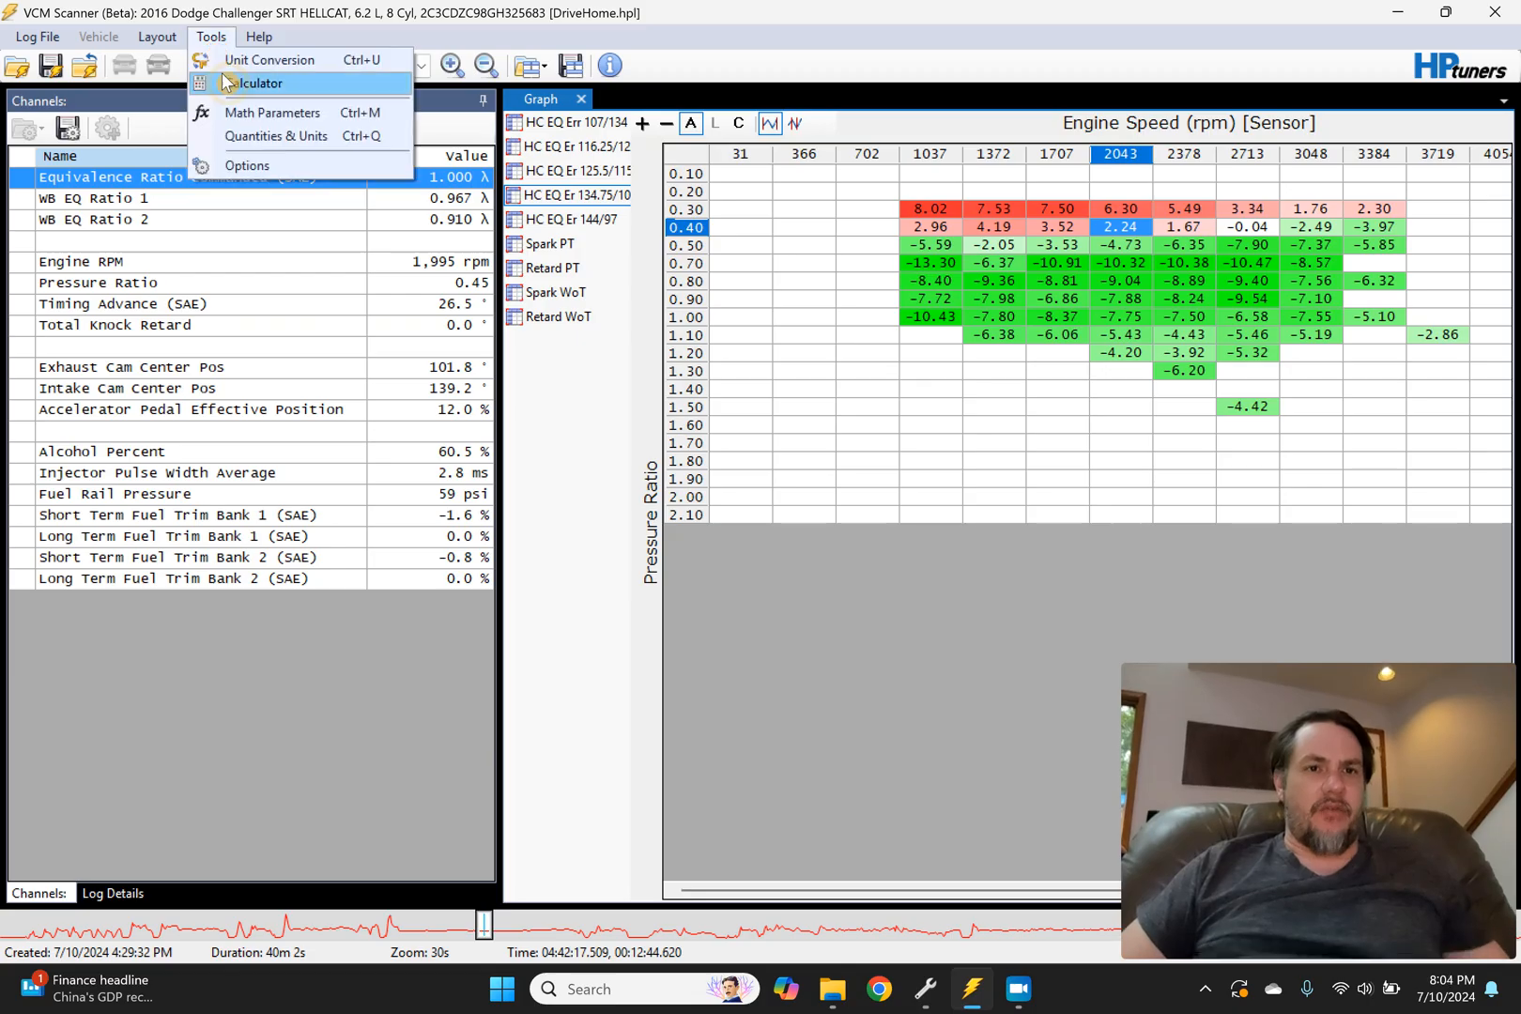
click(271, 112)
click(345, 644)
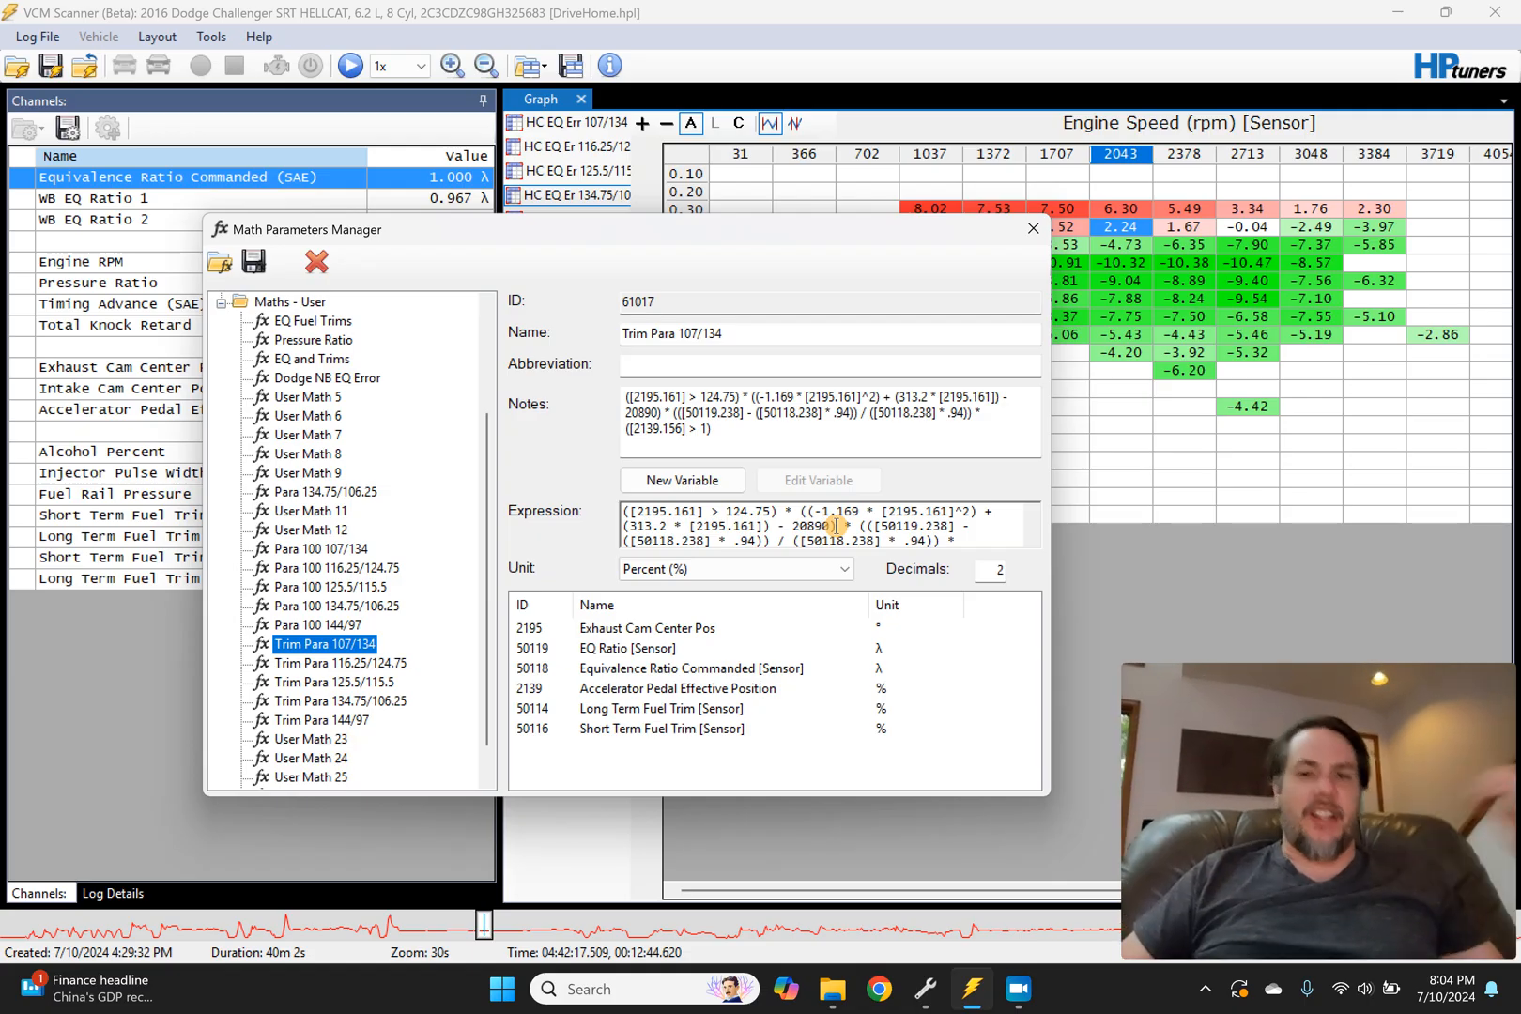
click(1033, 229)
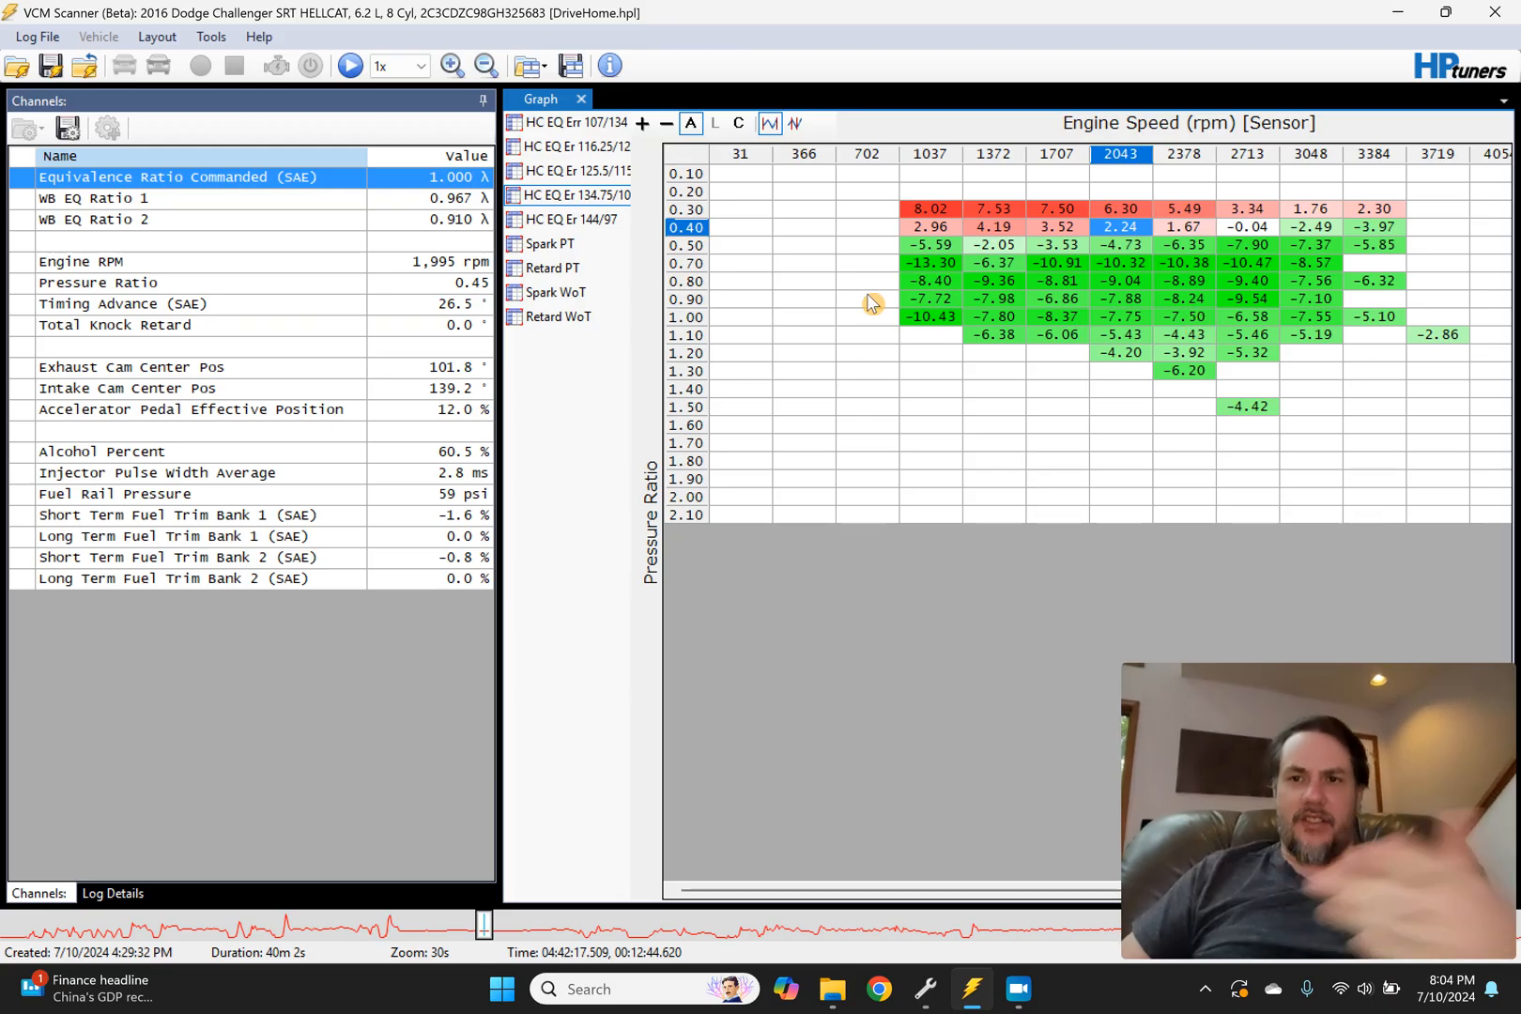
Step: Compare the HC EQ Err graphs for the logged cam positions, from 107/134 through 144/97
click(568, 219)
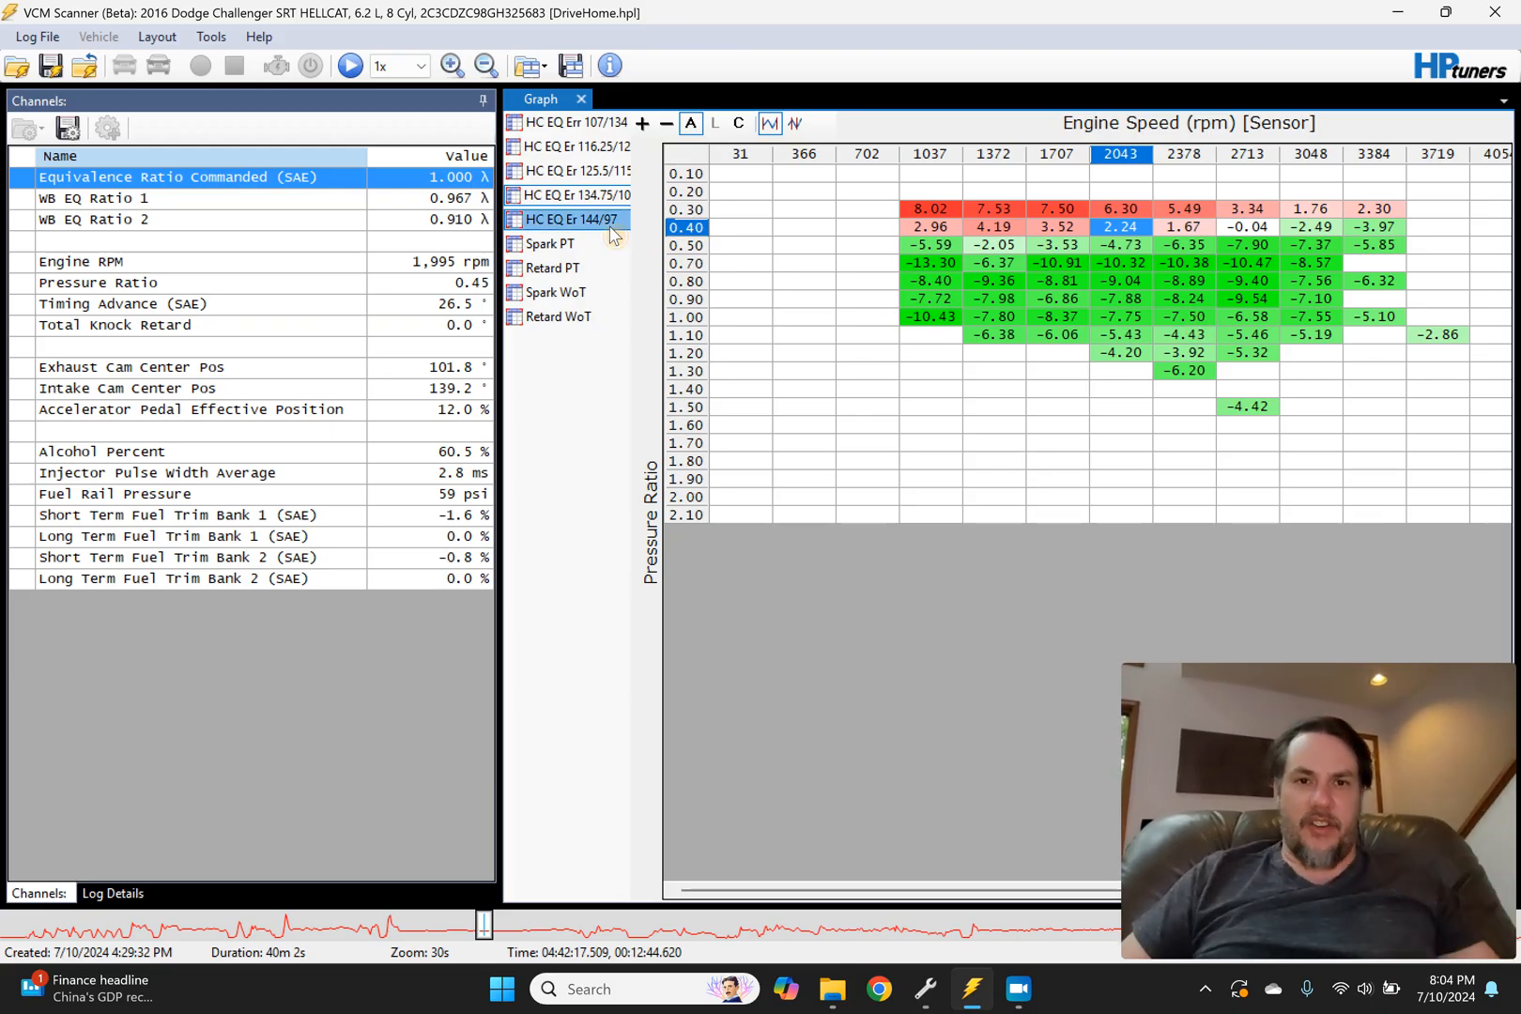
click(593, 136)
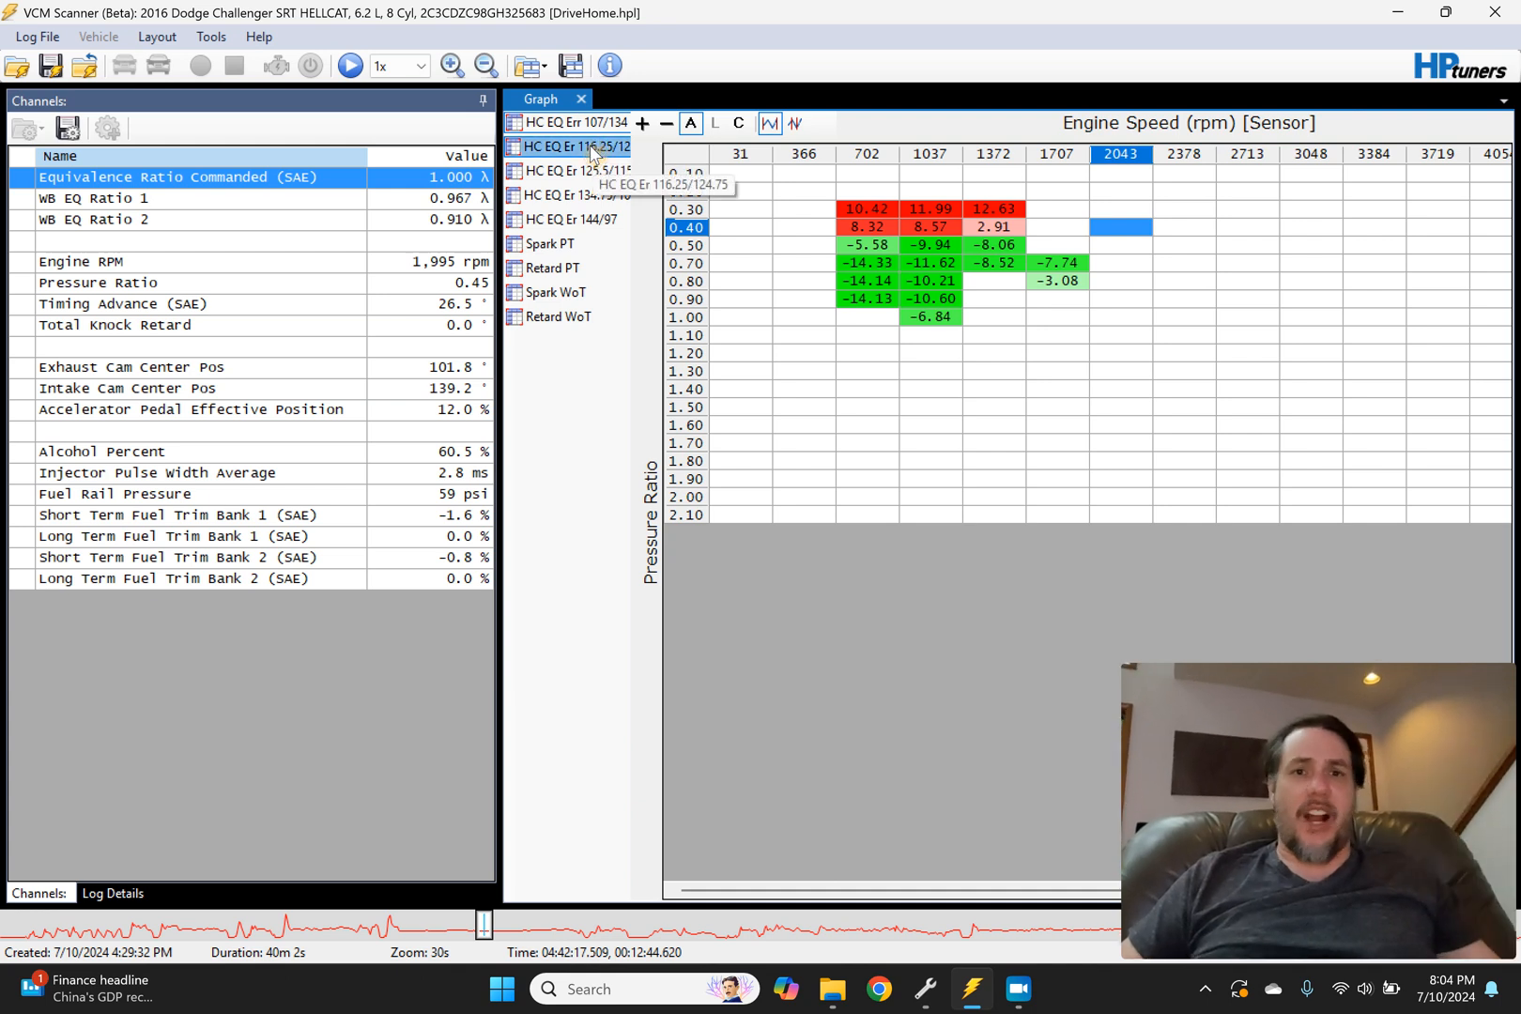
click(598, 171)
click(601, 195)
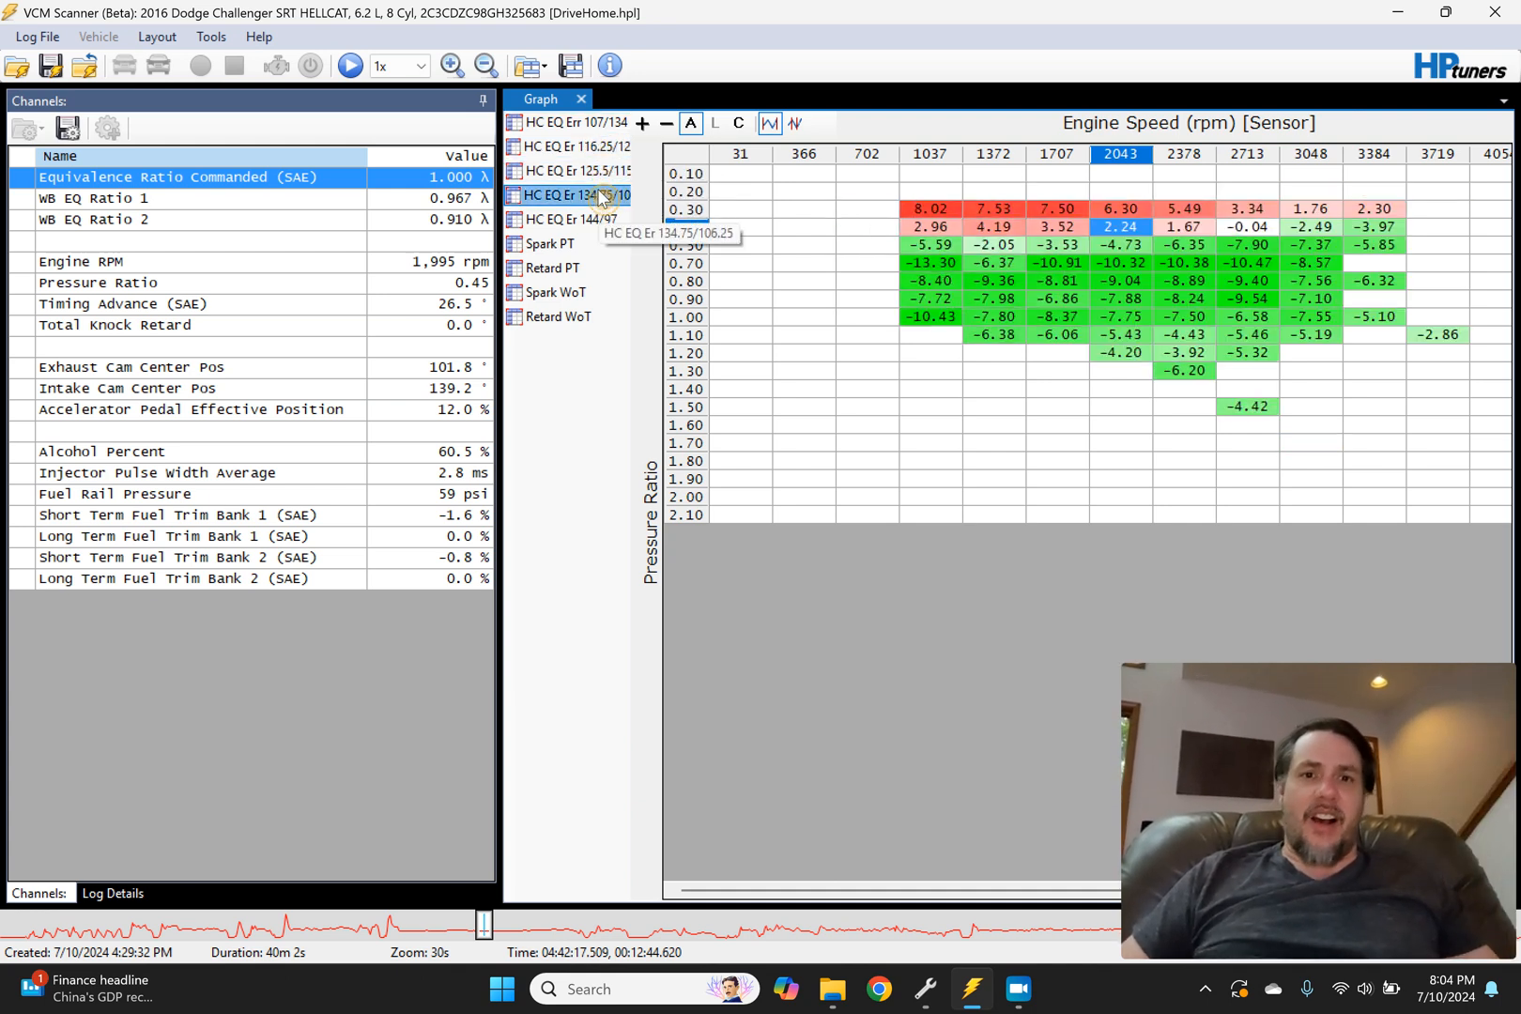
click(601, 219)
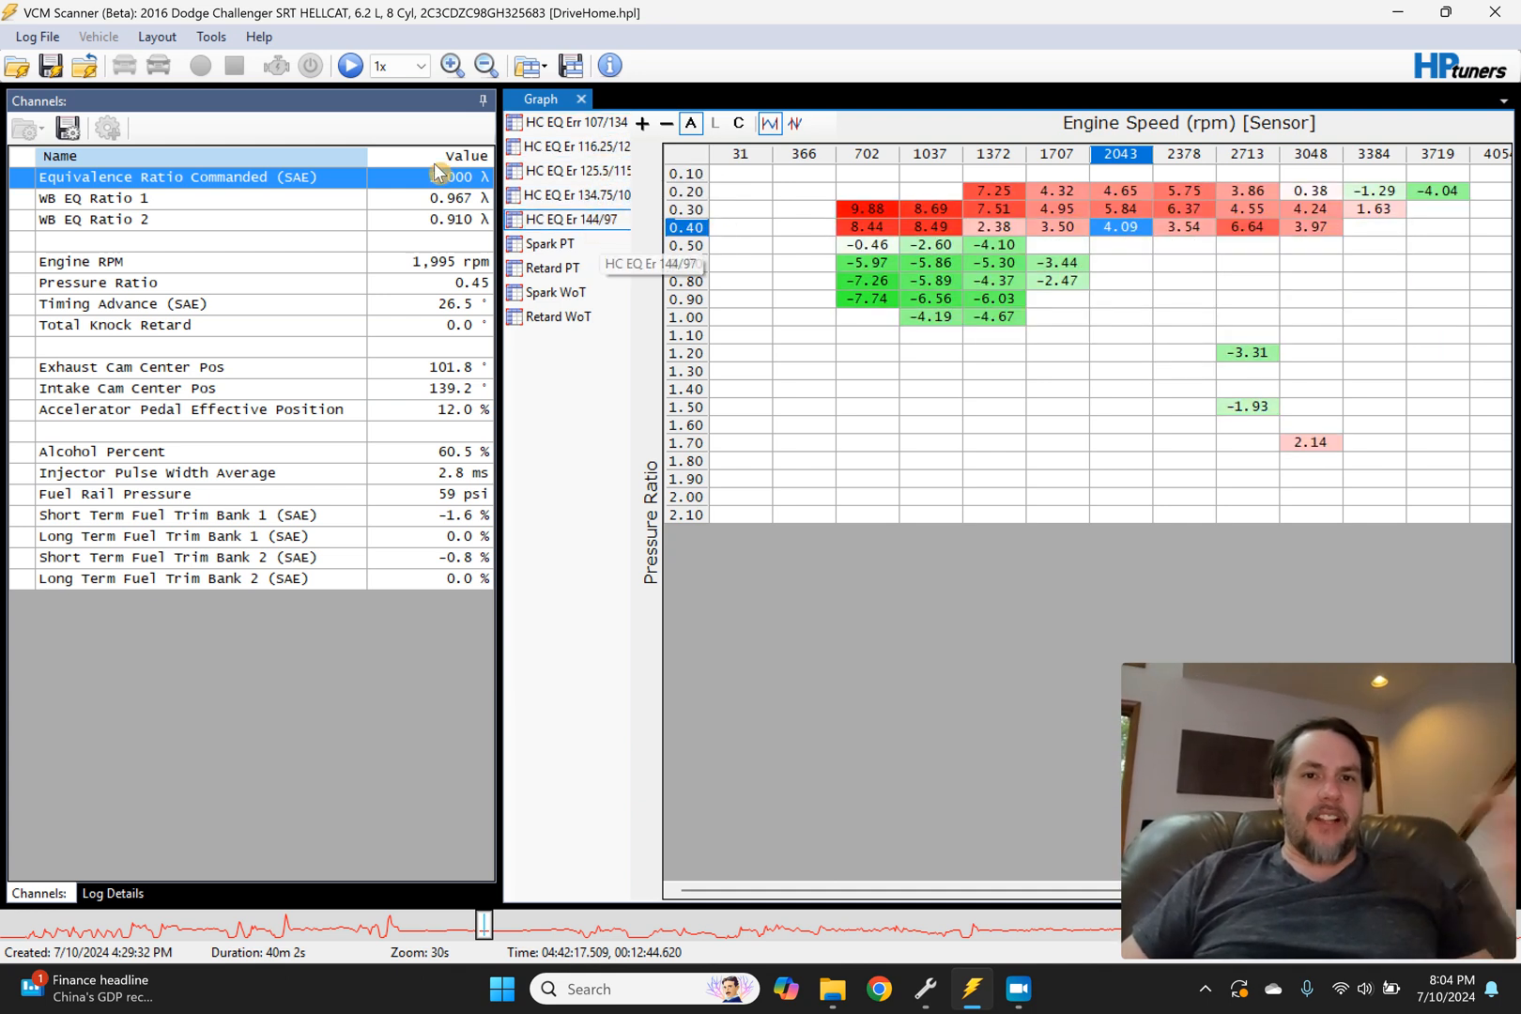
drag(346, 193, 332, 89)
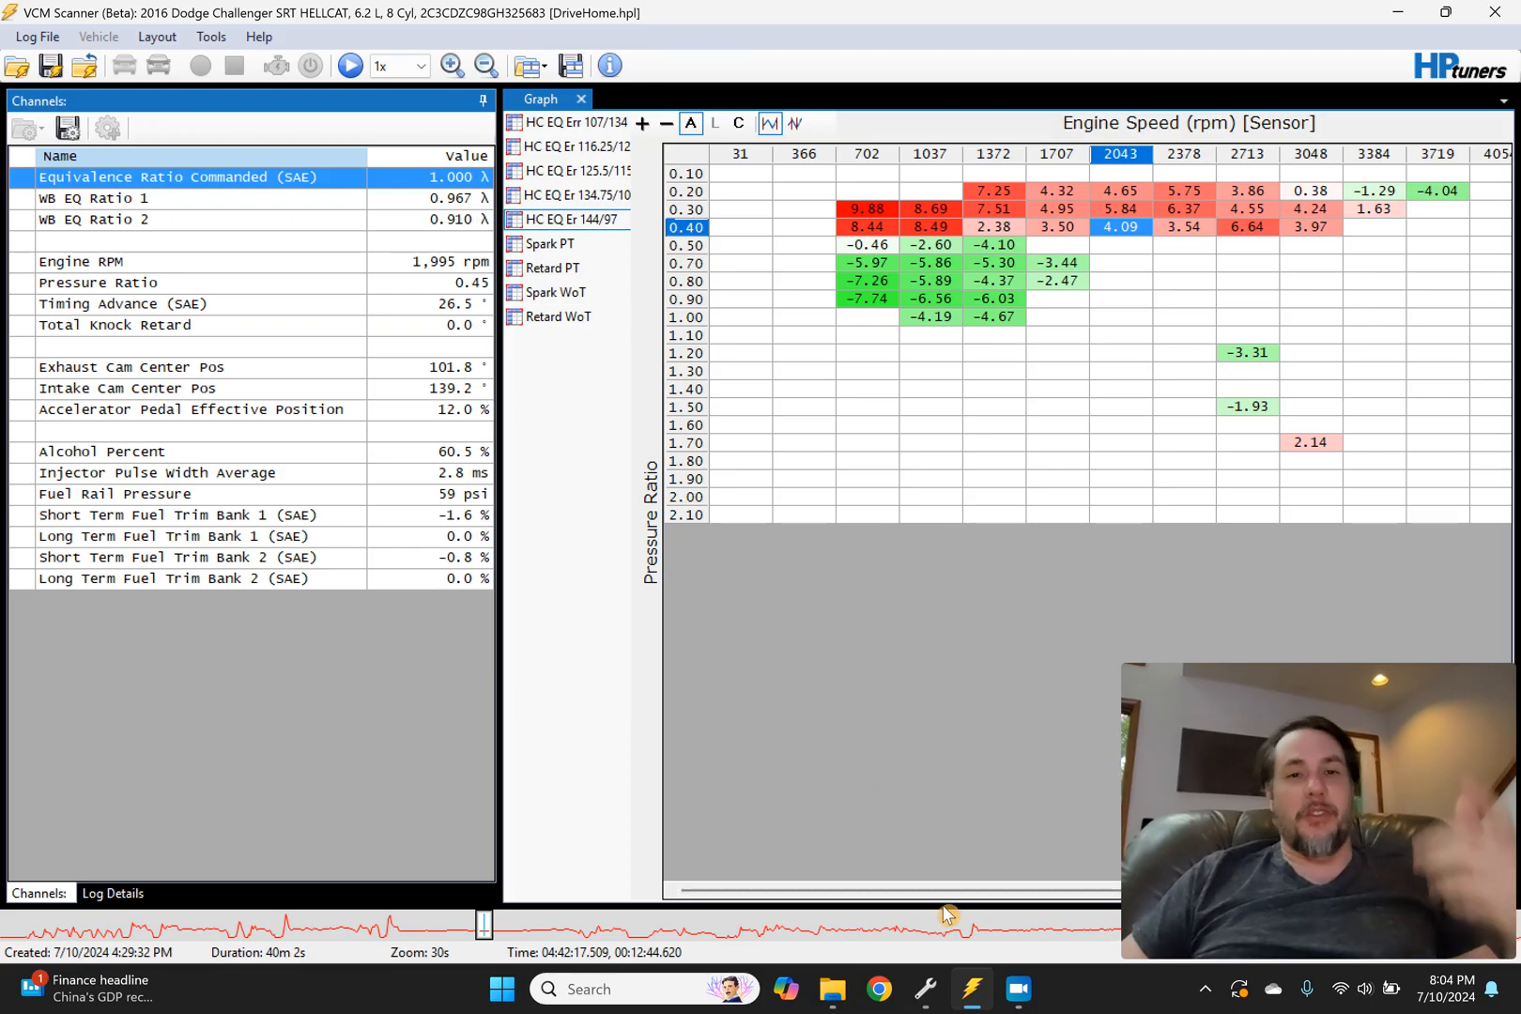
click(573, 122)
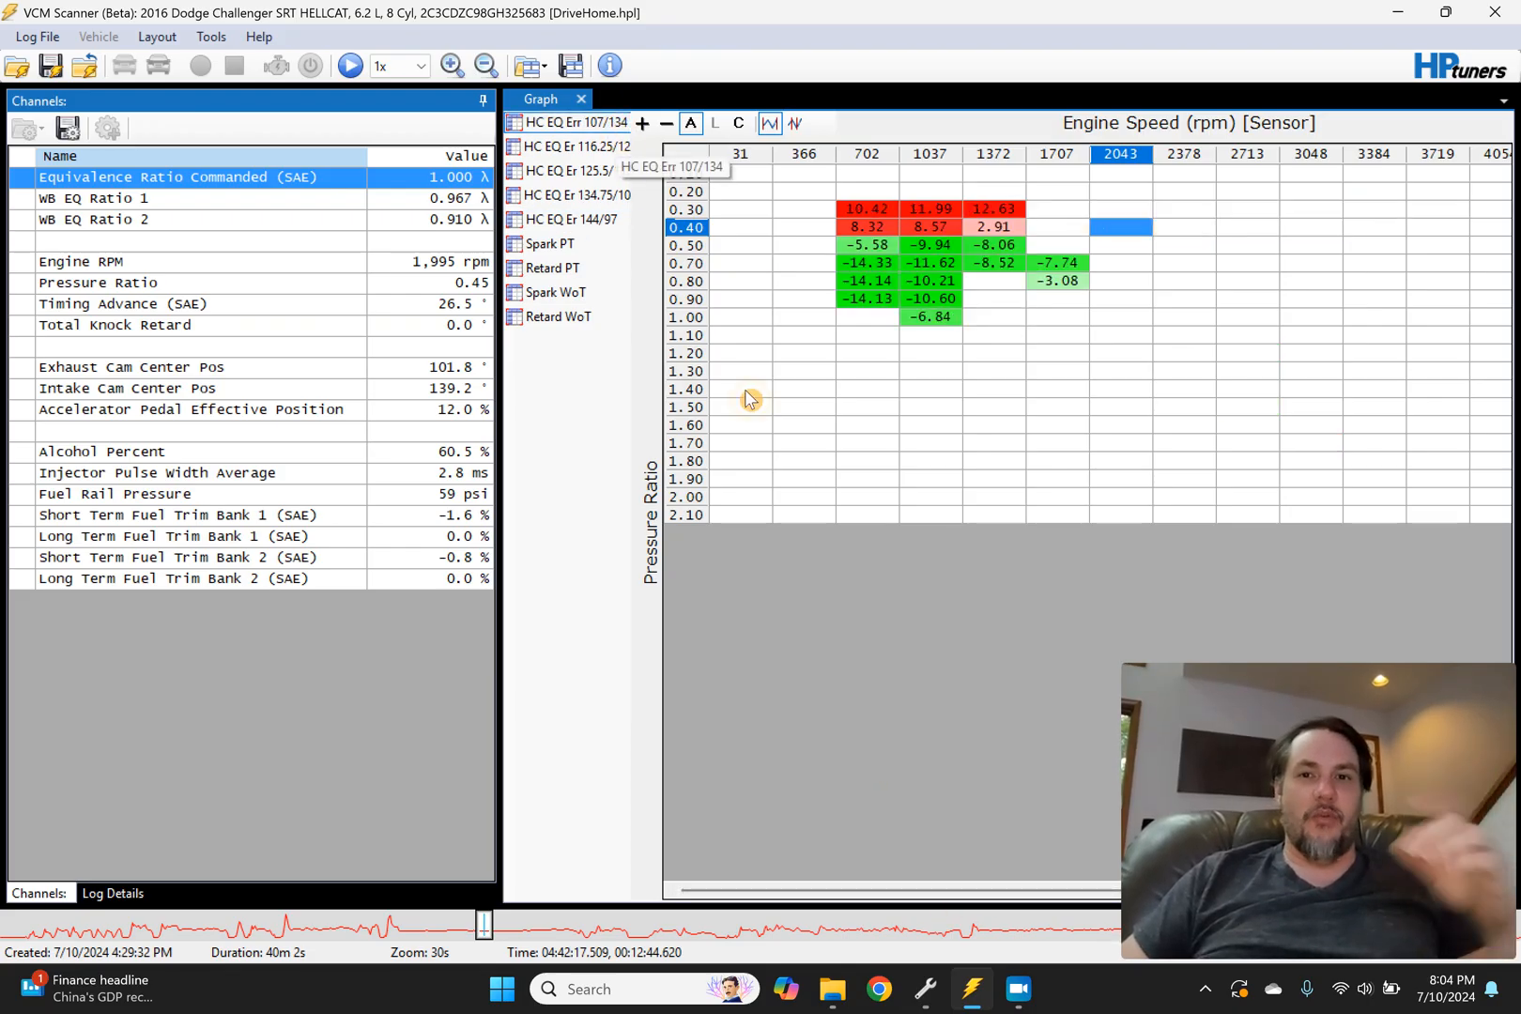
Step: Switch to VCM Editor and close the open Neural Network Trainer
click(929, 993)
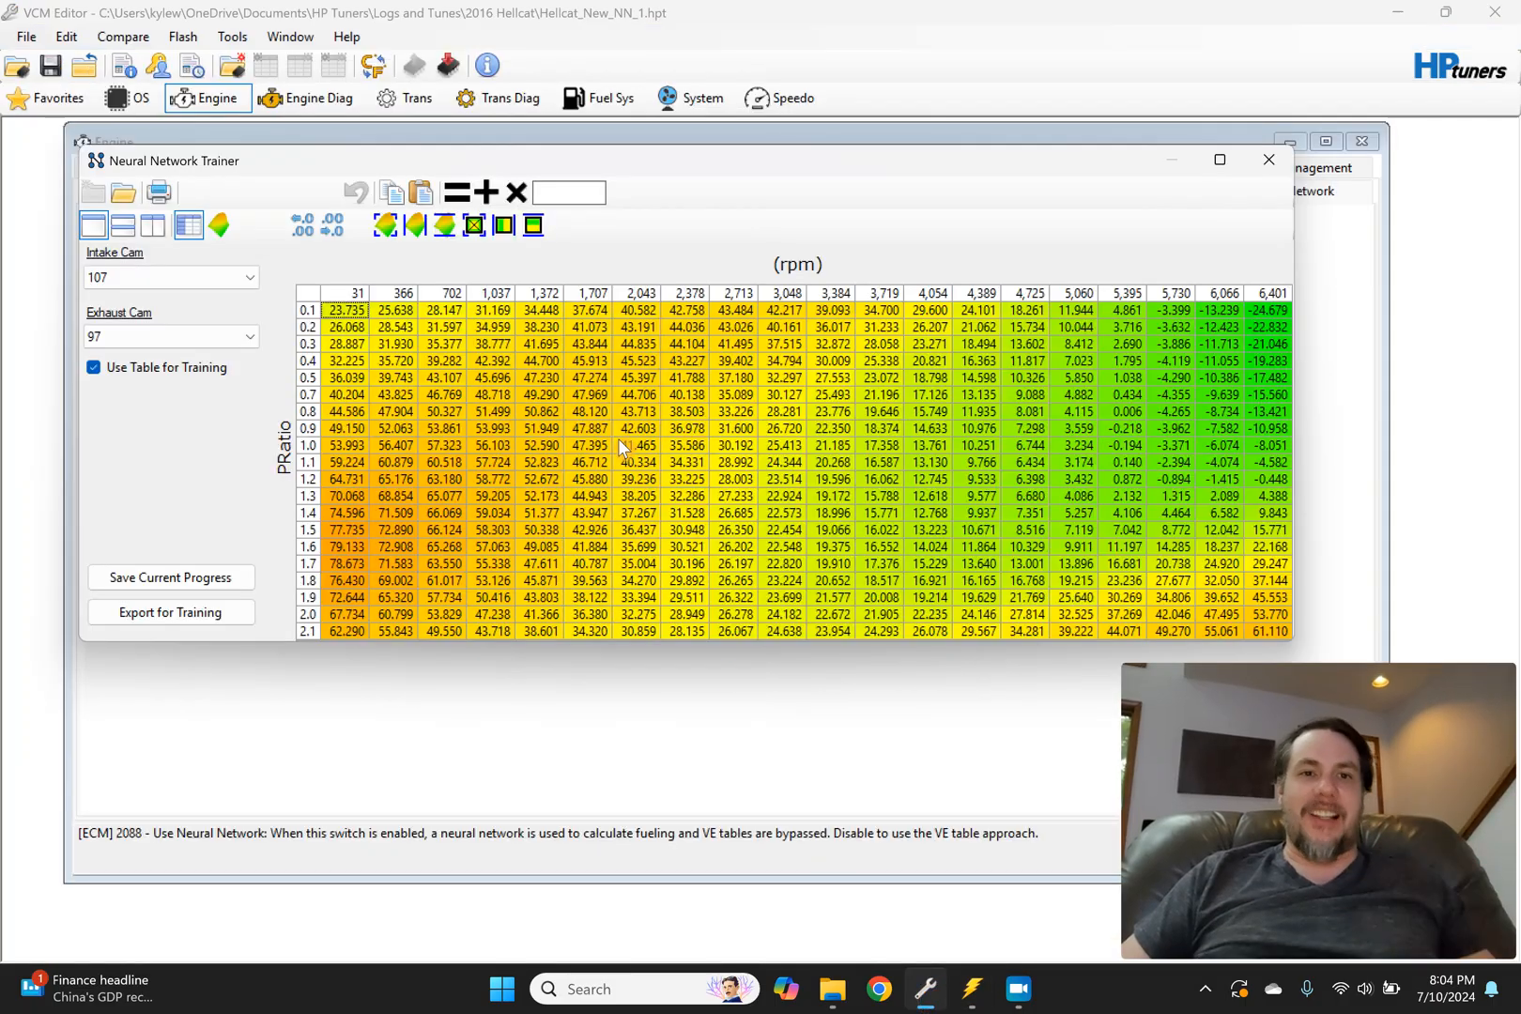
double_click(349, 167)
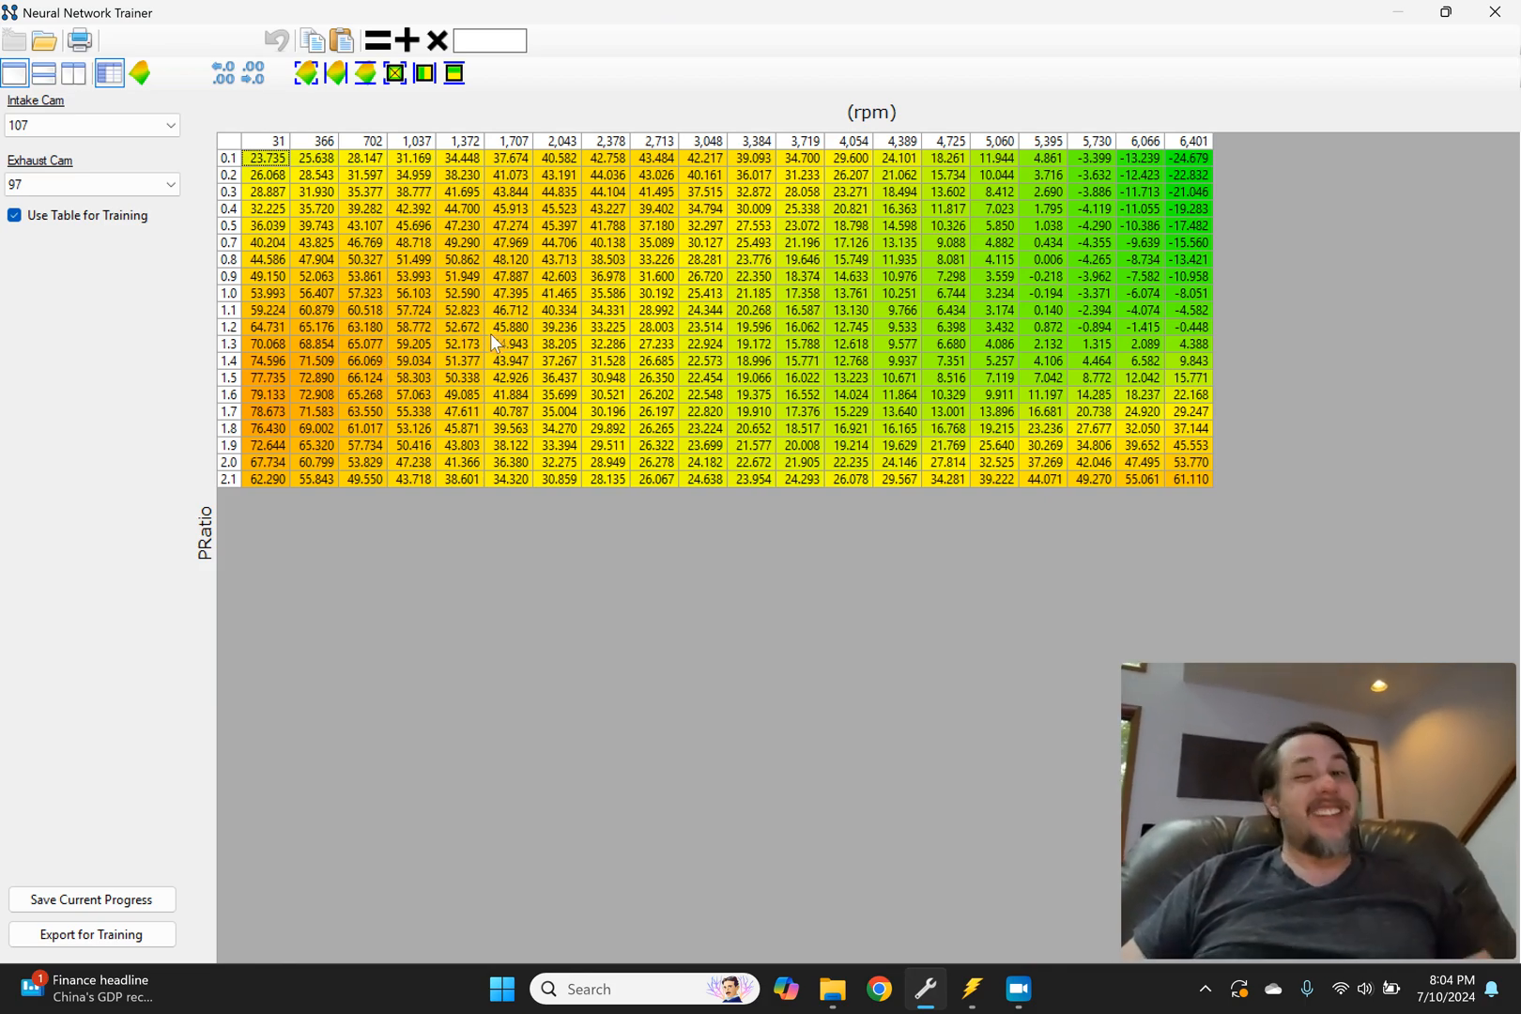
click(1495, 12)
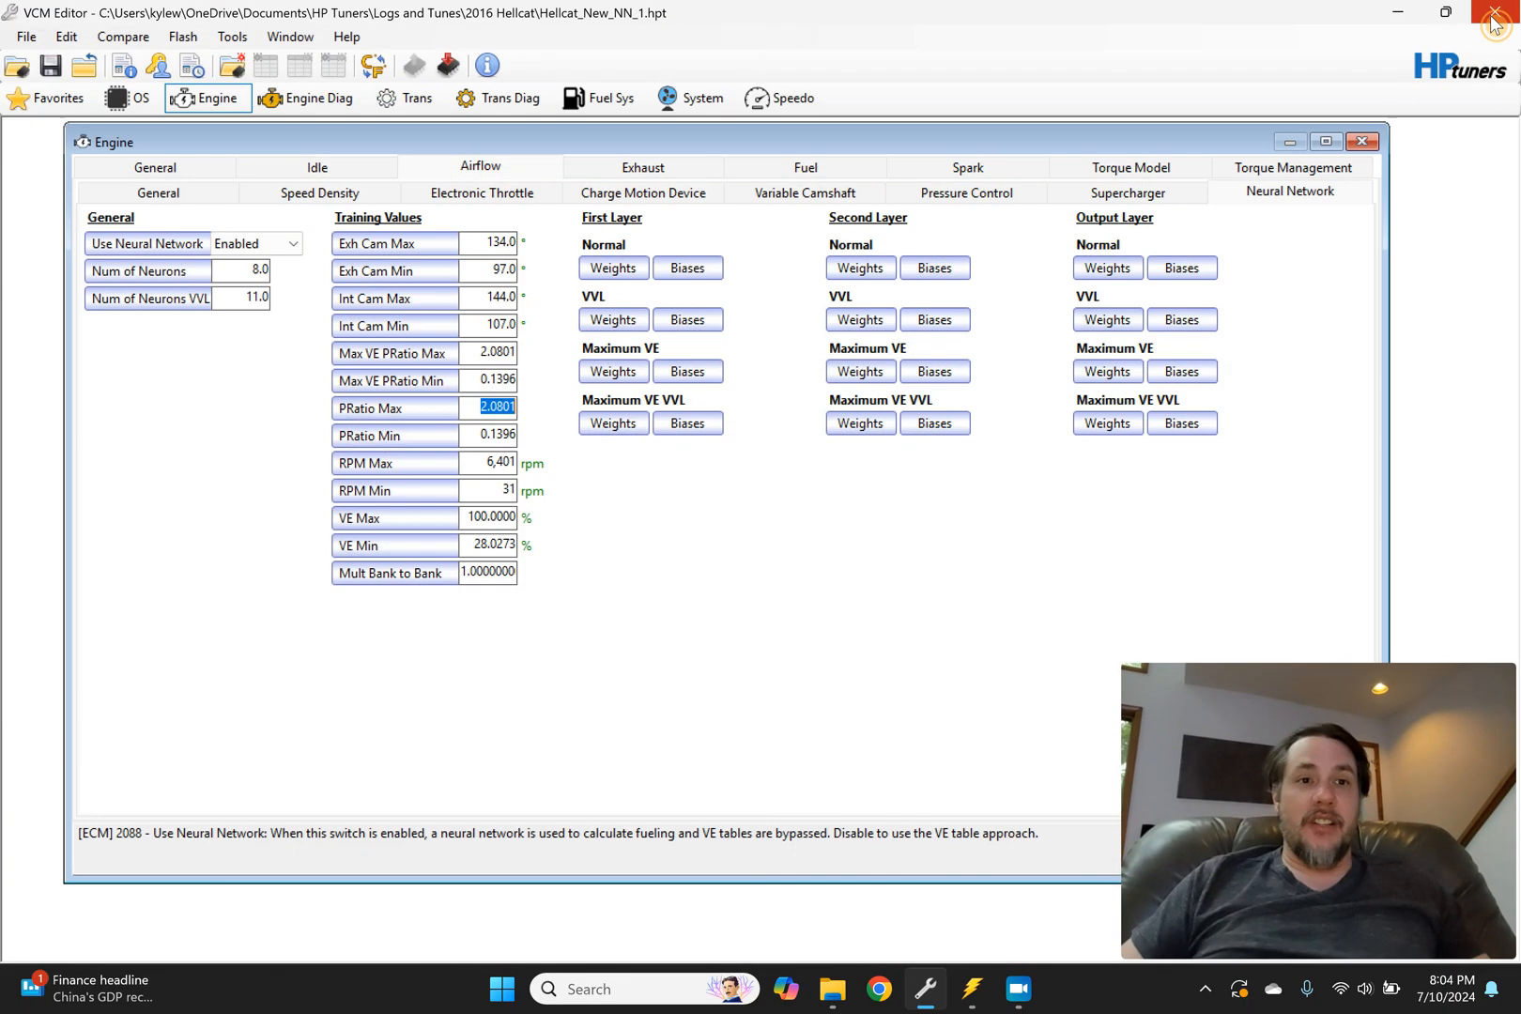
Step: Examine the neural network's PRatio Max and VE Max training values
click(466, 519)
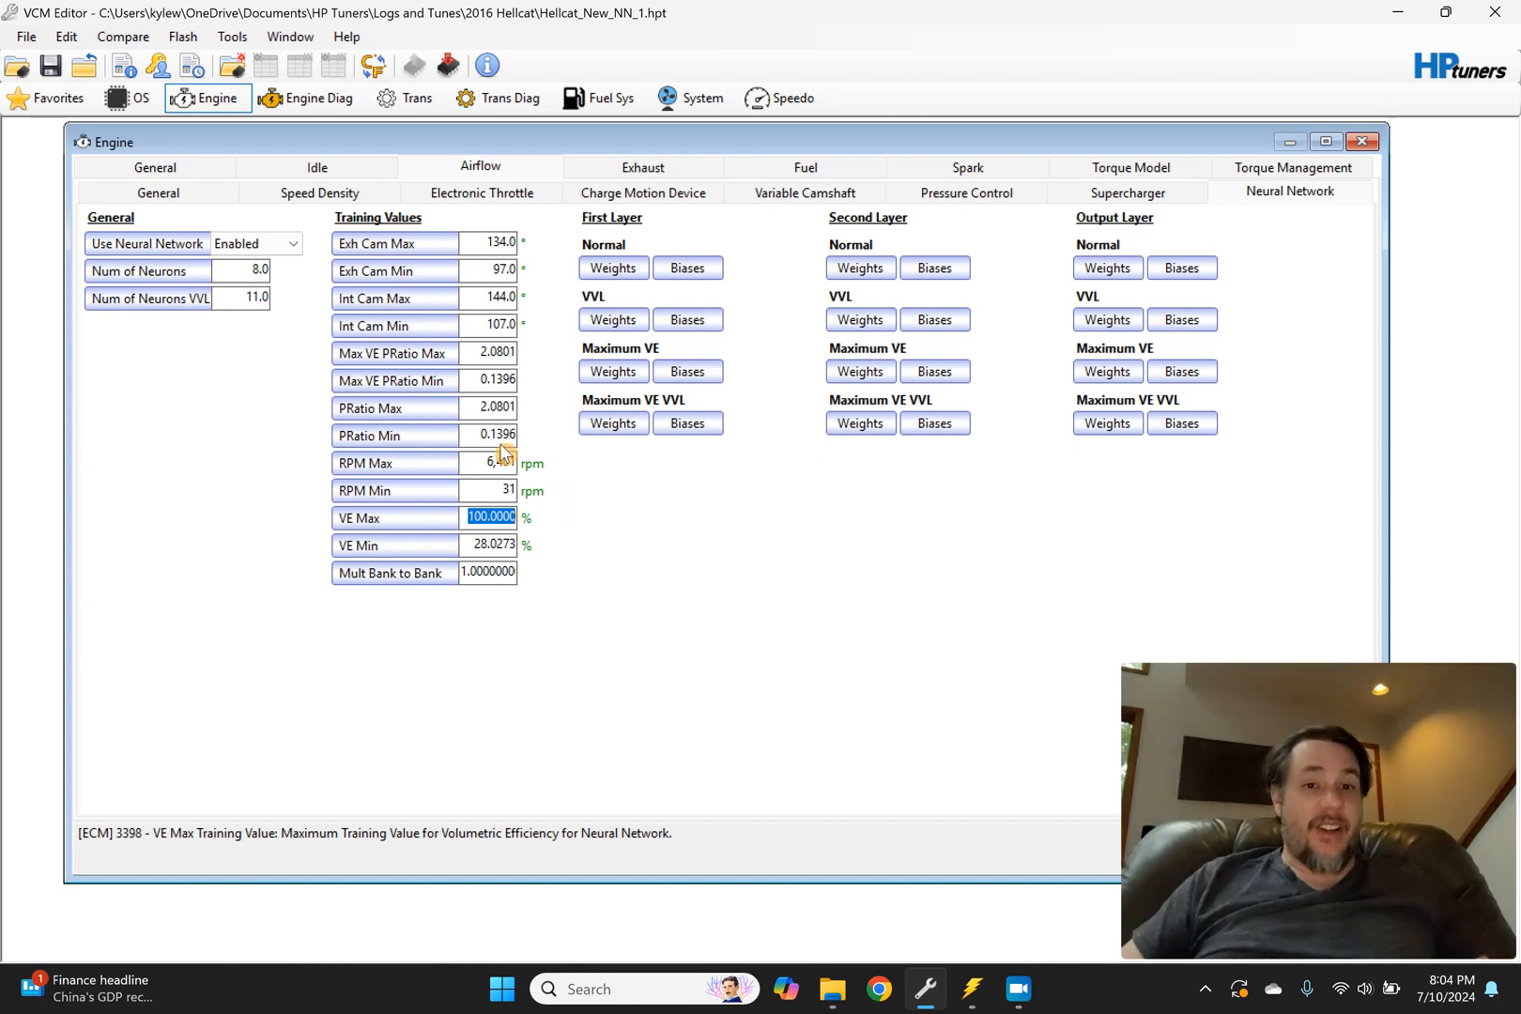
click(477, 407)
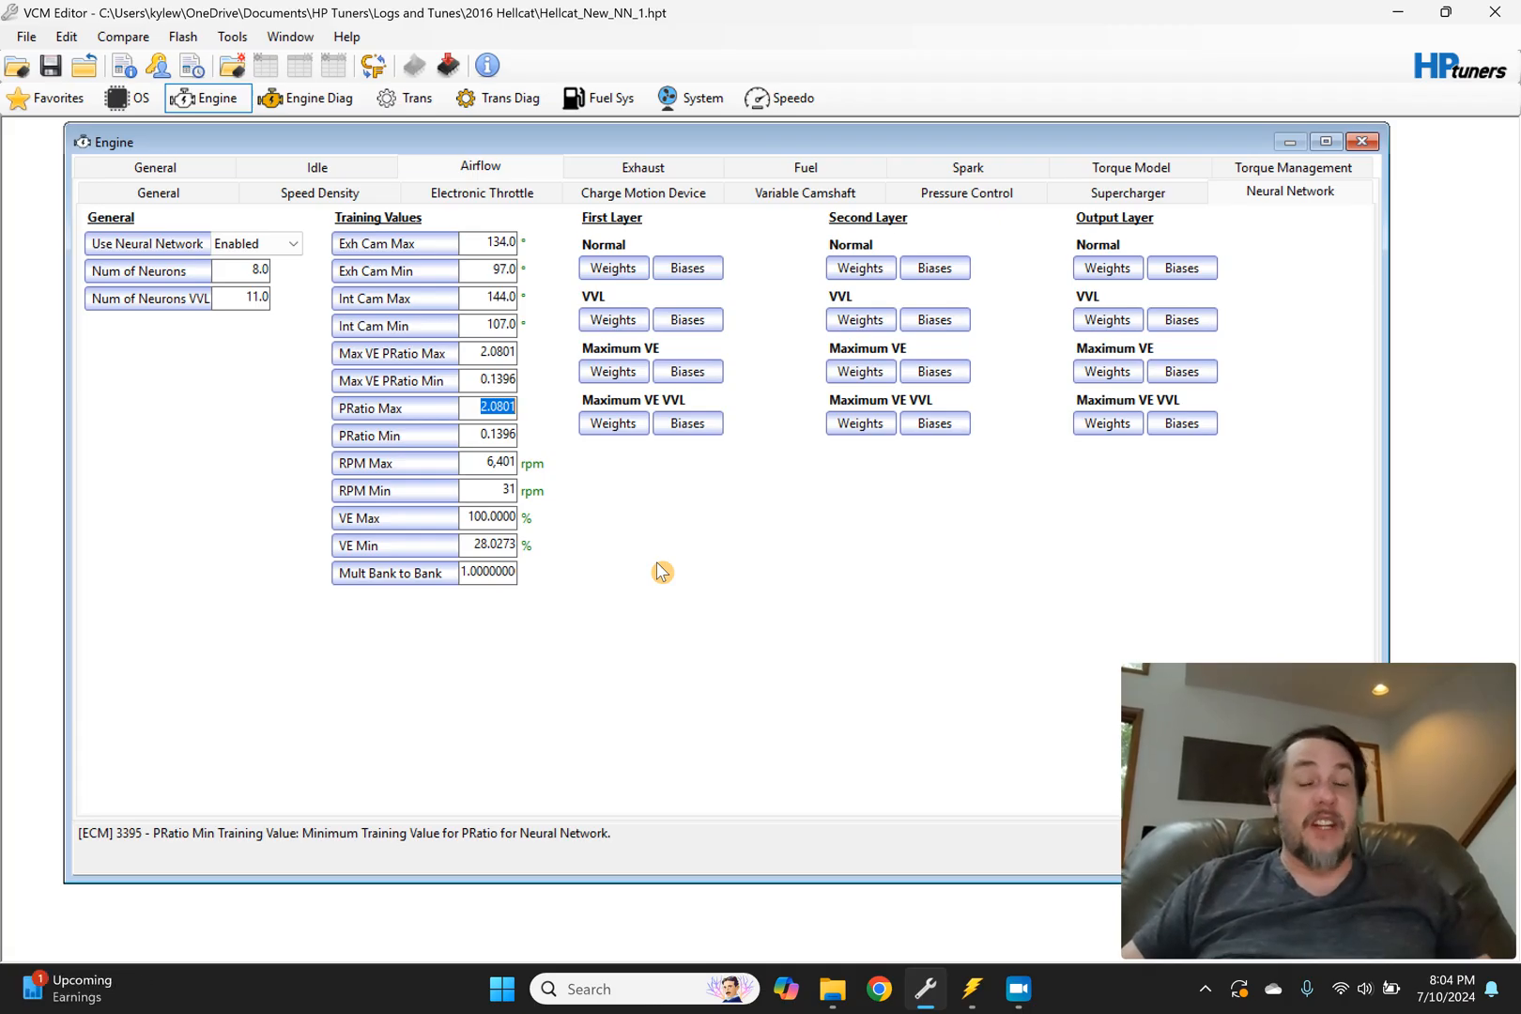
click(474, 517)
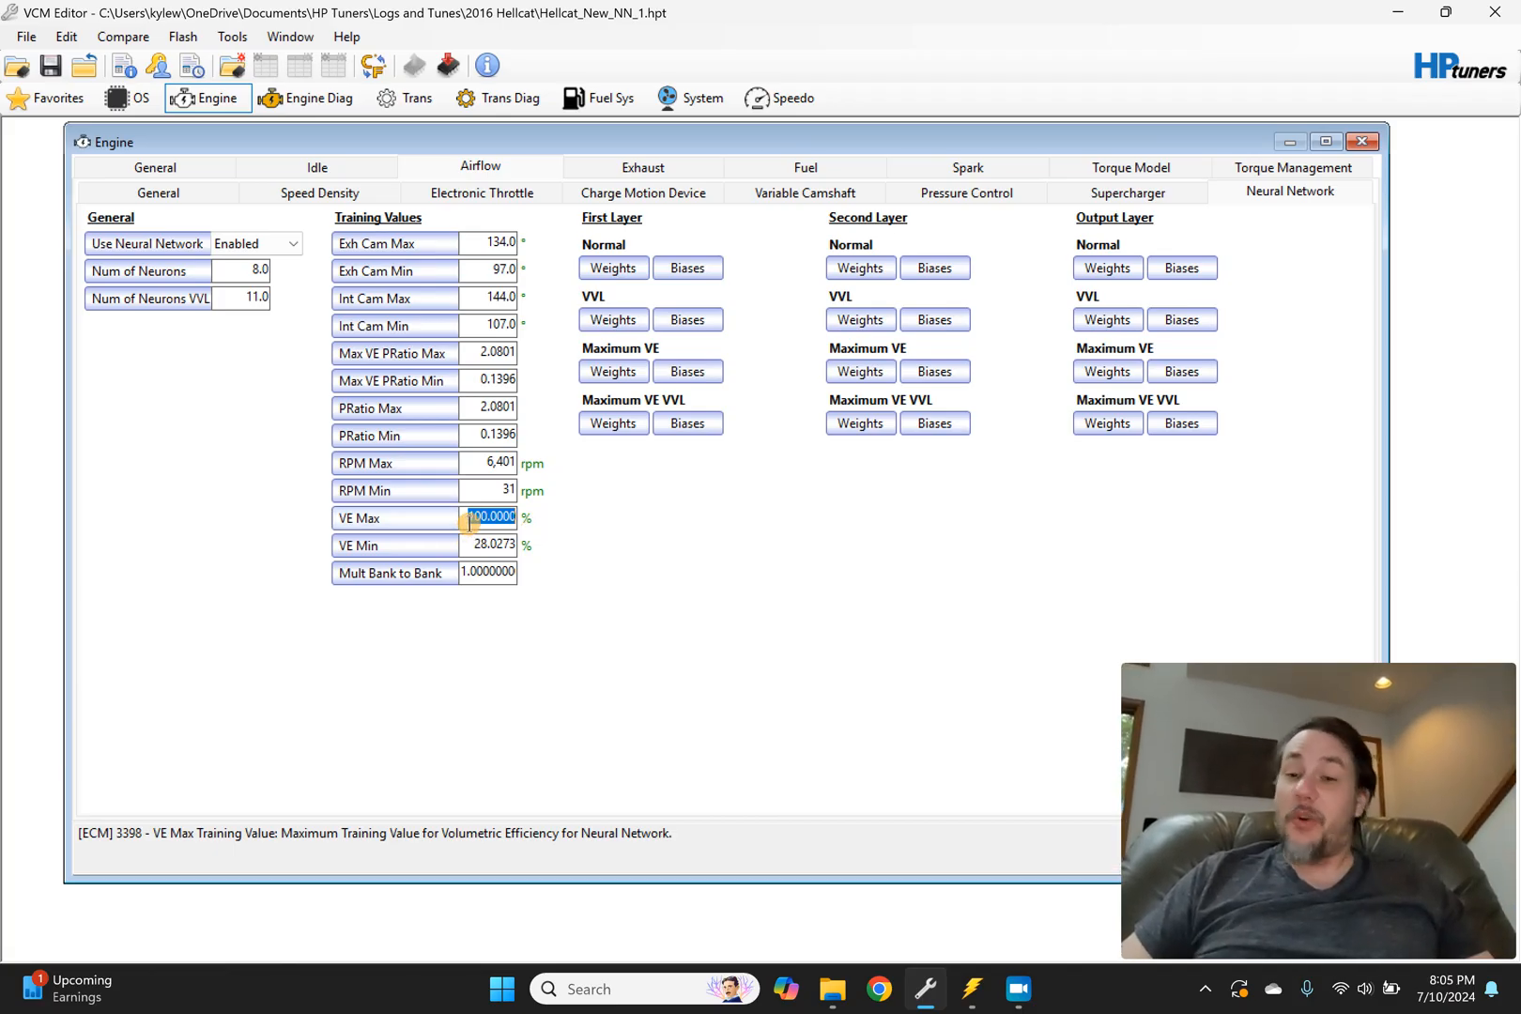
Step: Open NN2_1 adjusted (Result).htt in a maximized Neural Network Trainer for table editing, without updating the tune
click(75, 41)
click(157, 143)
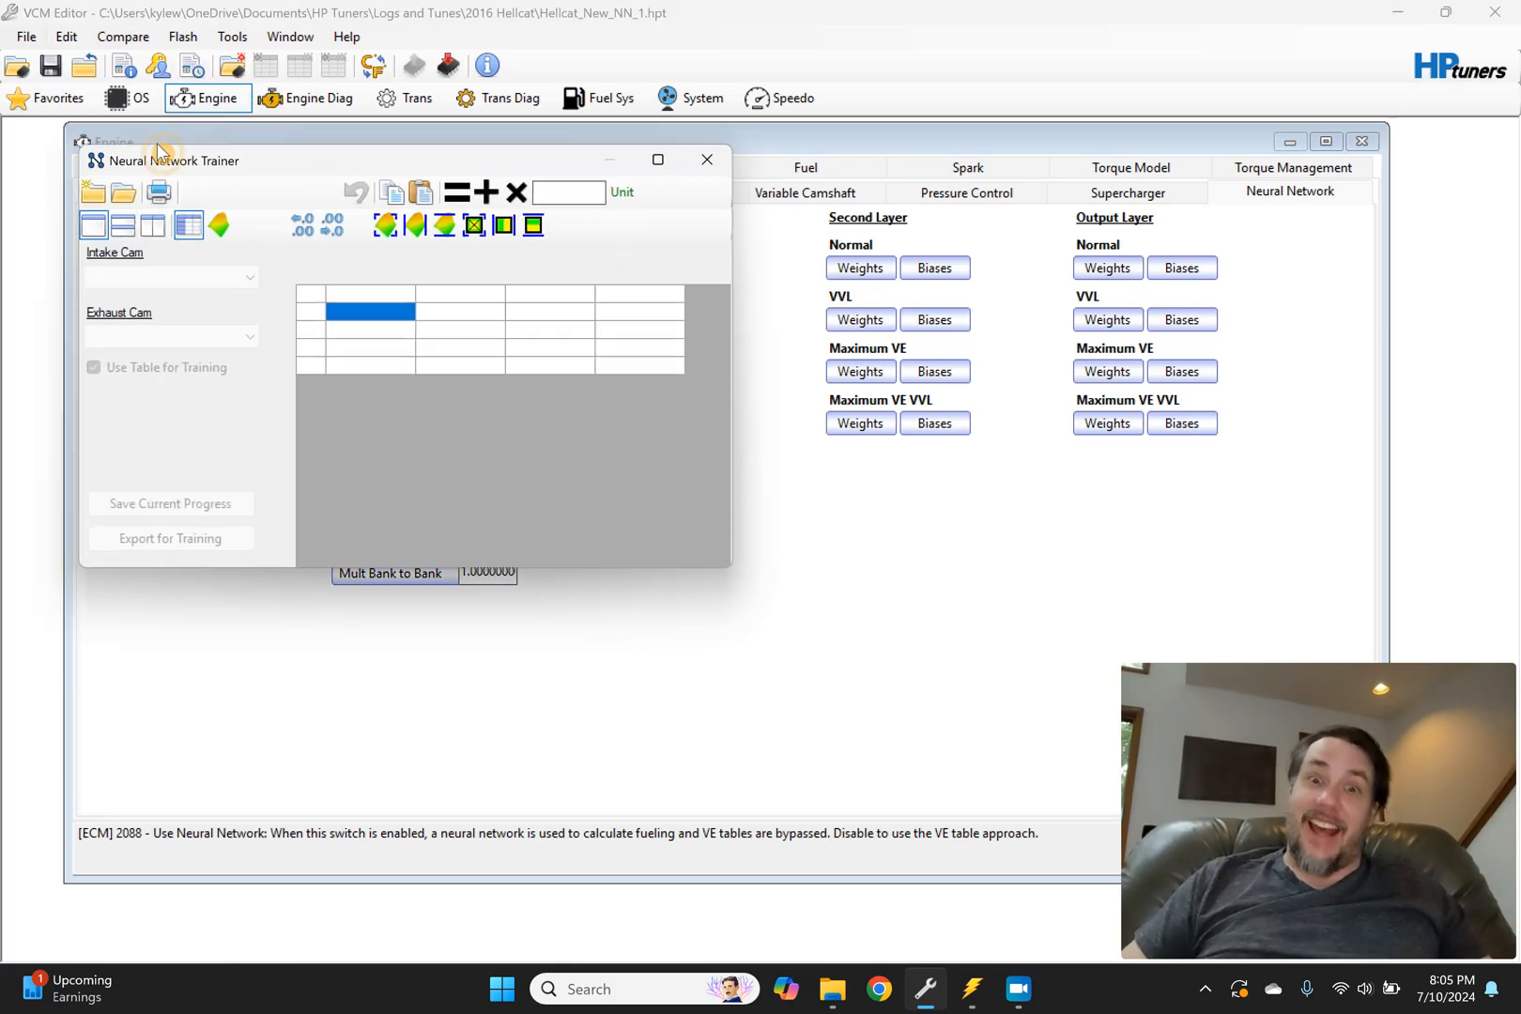
click(124, 194)
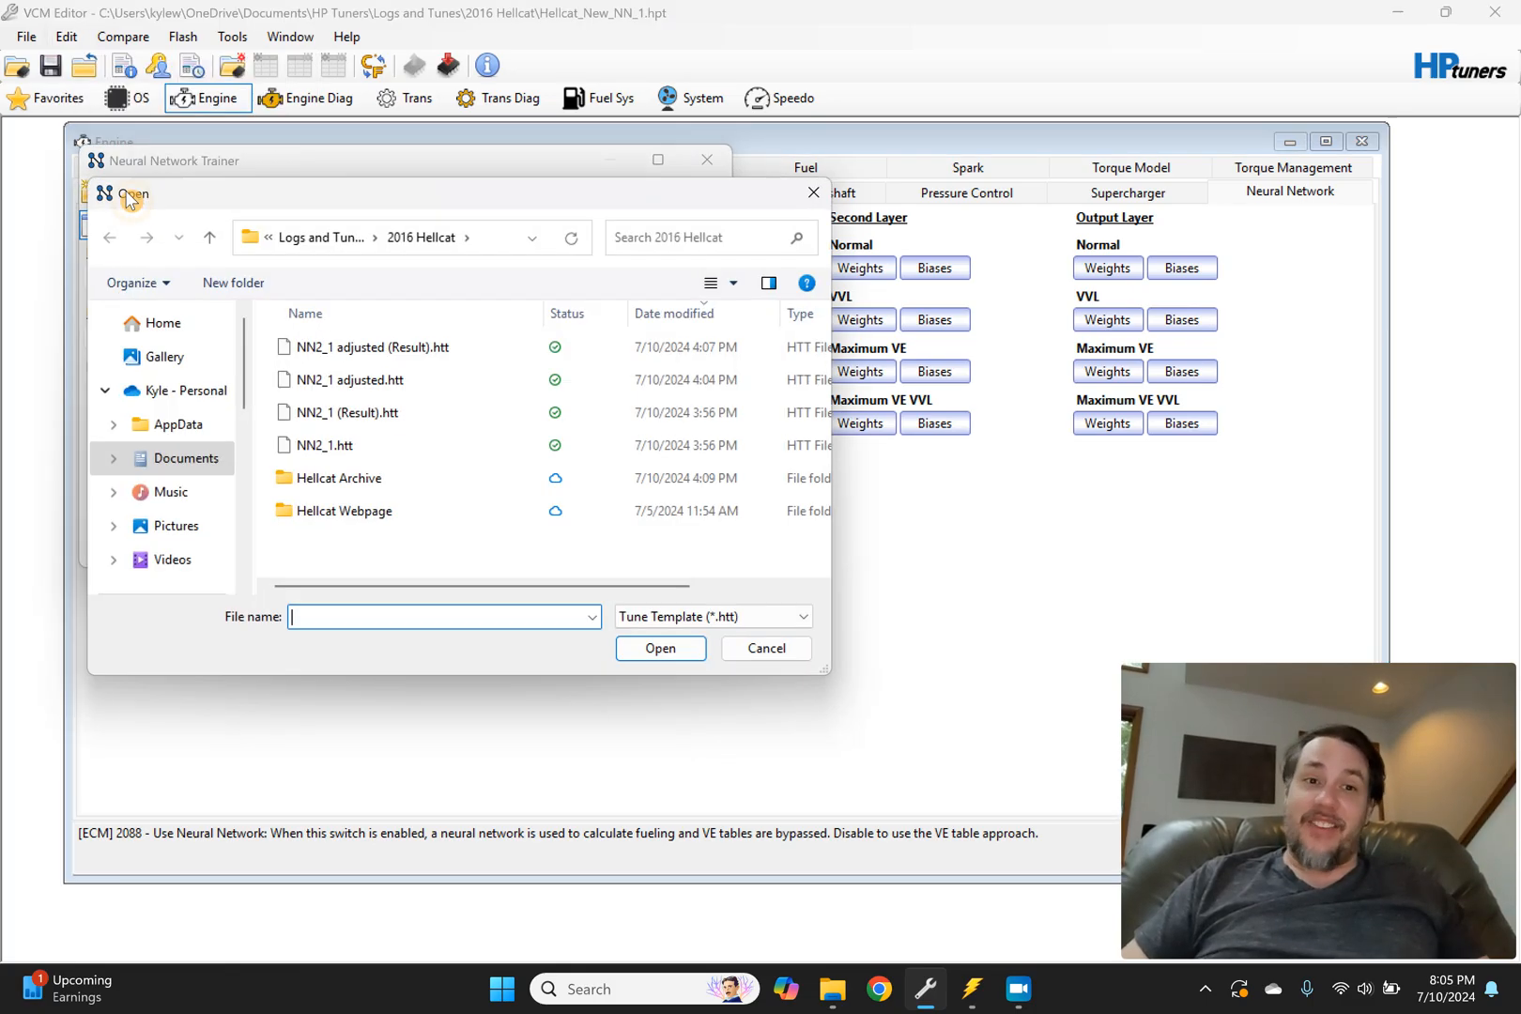
double_click(354, 351)
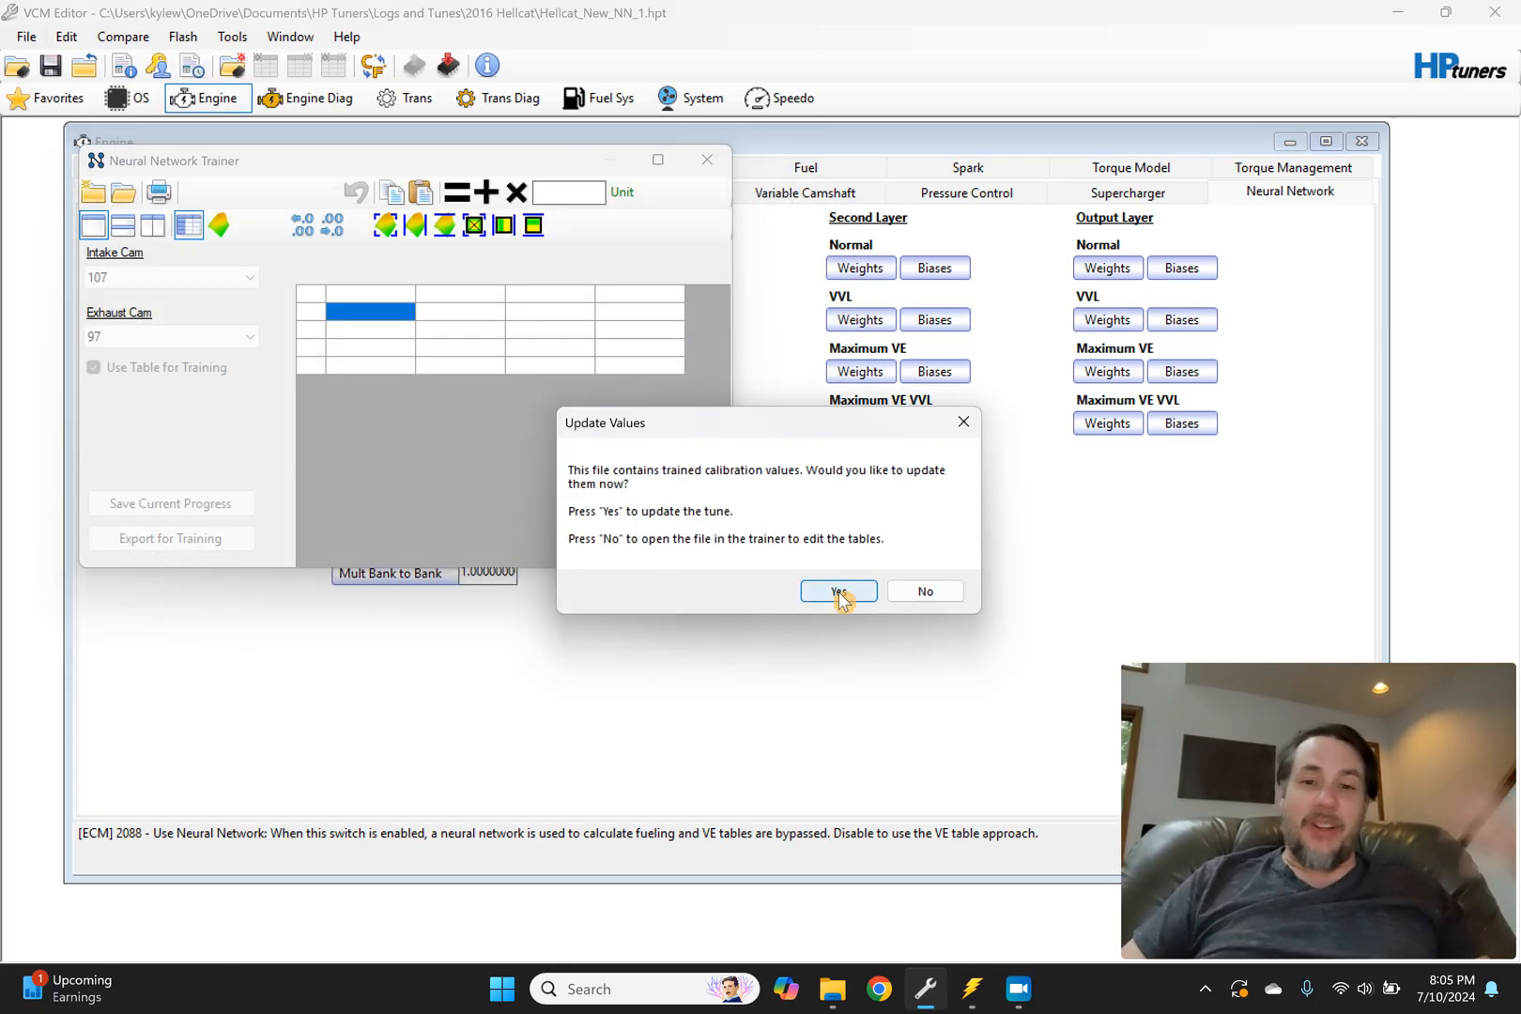
click(924, 591)
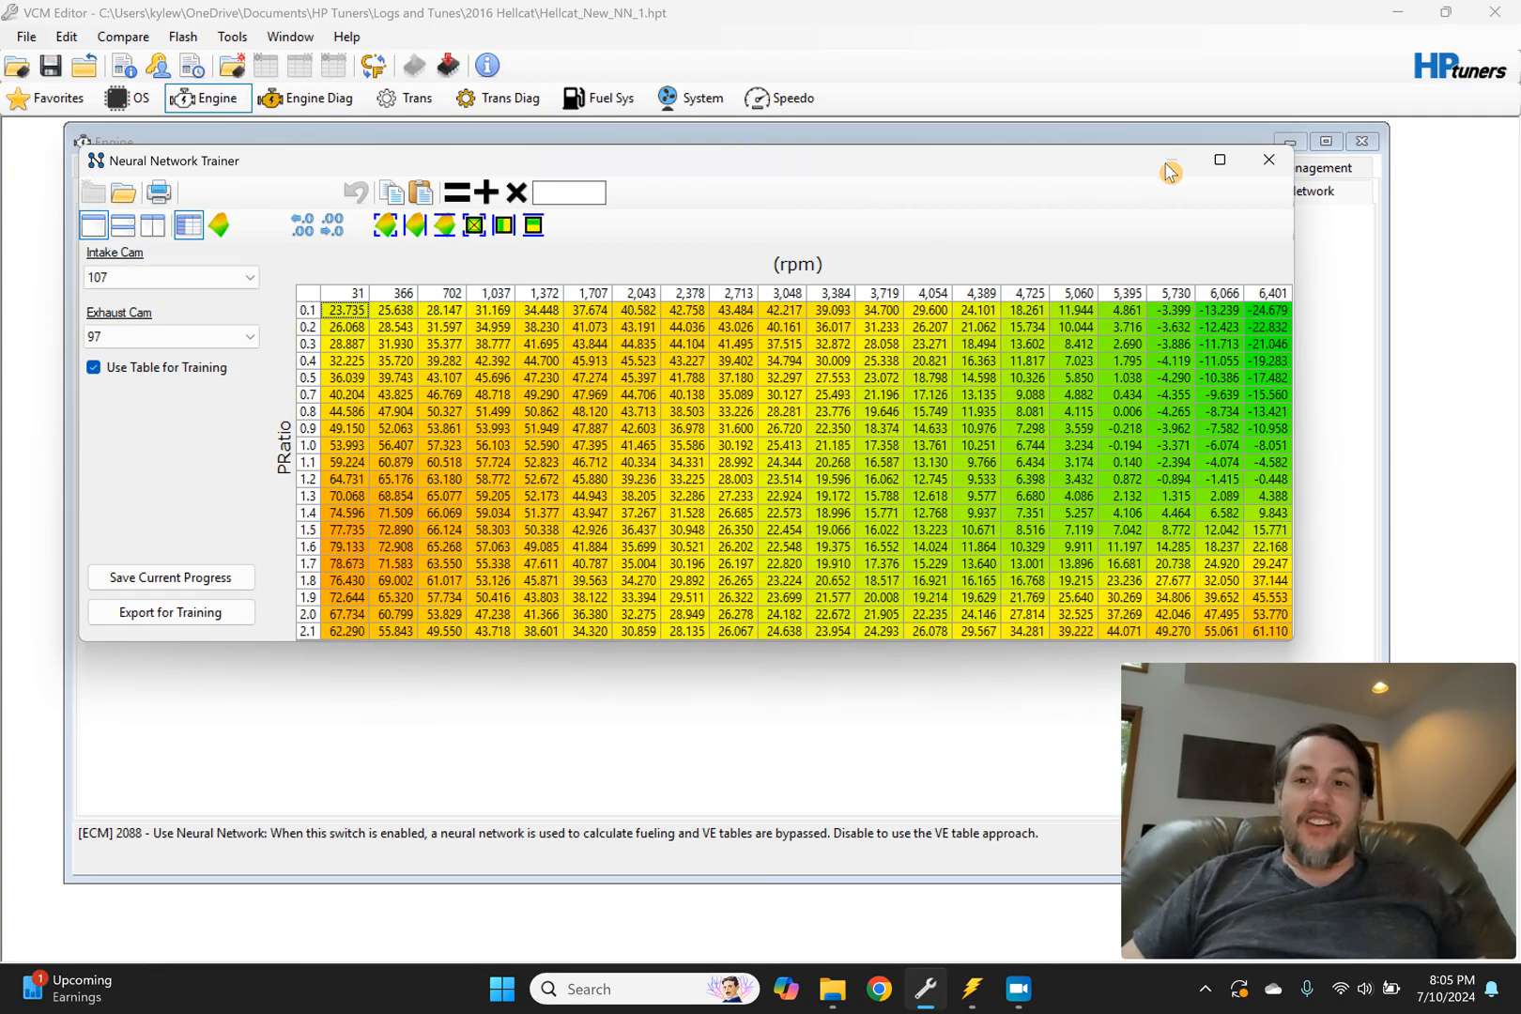
click(1220, 159)
Step: Display the trainer tables for intake cam 125.5 with exhaust cam 115.5 and with exhaust cam 134
click(132, 124)
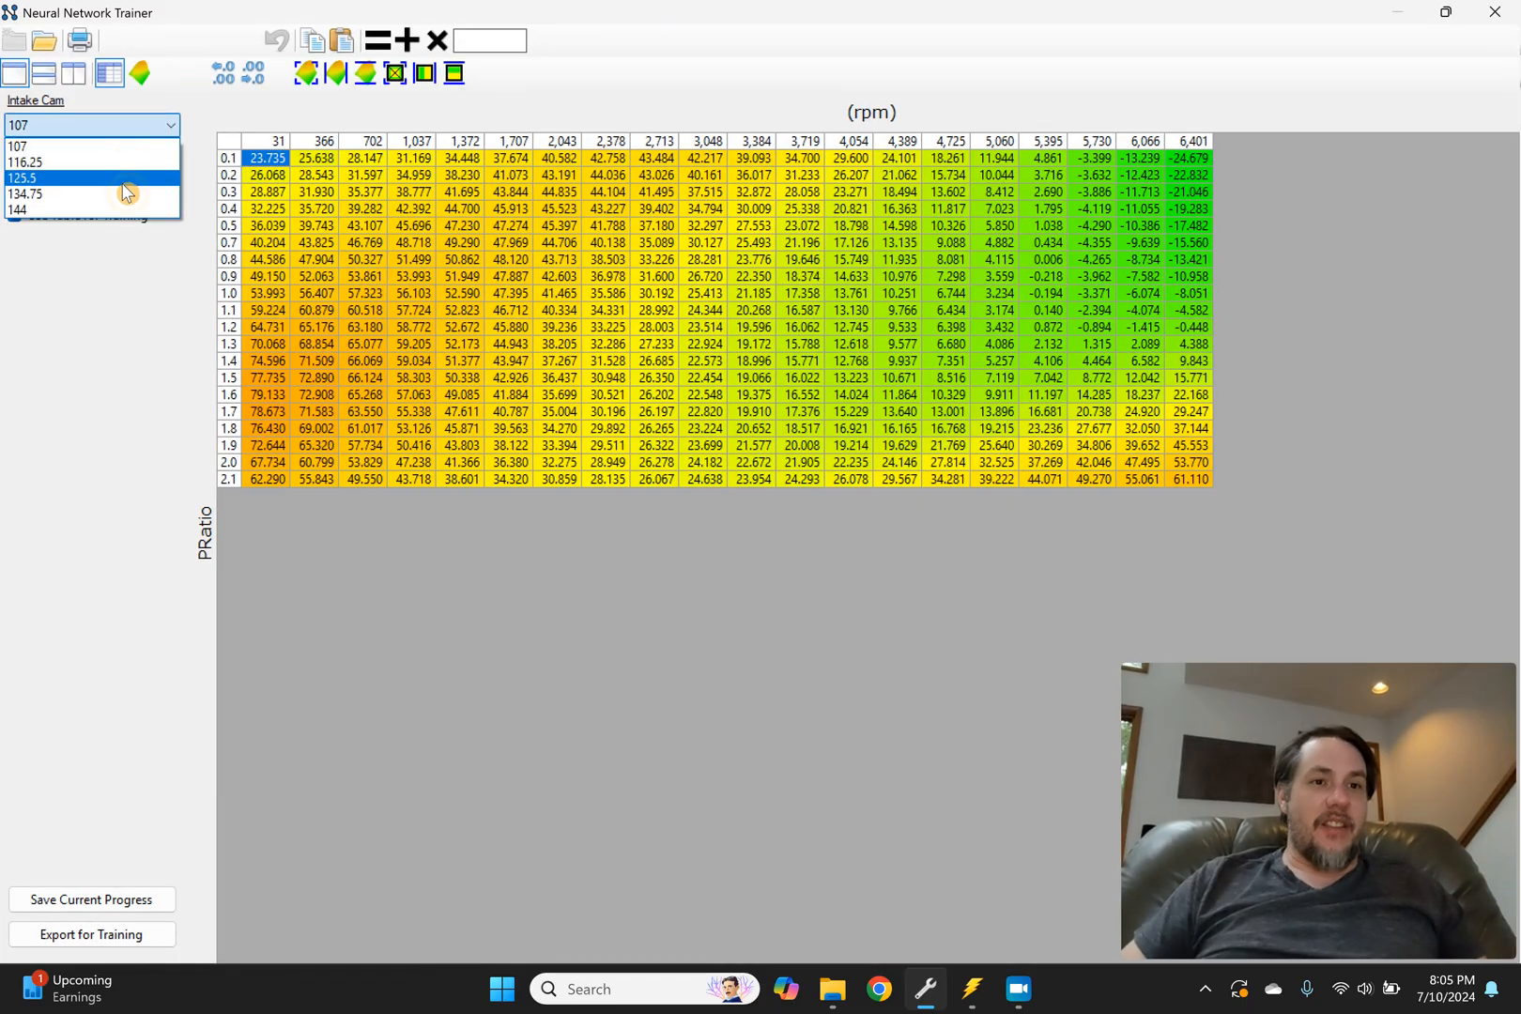
click(123, 178)
click(126, 185)
click(112, 237)
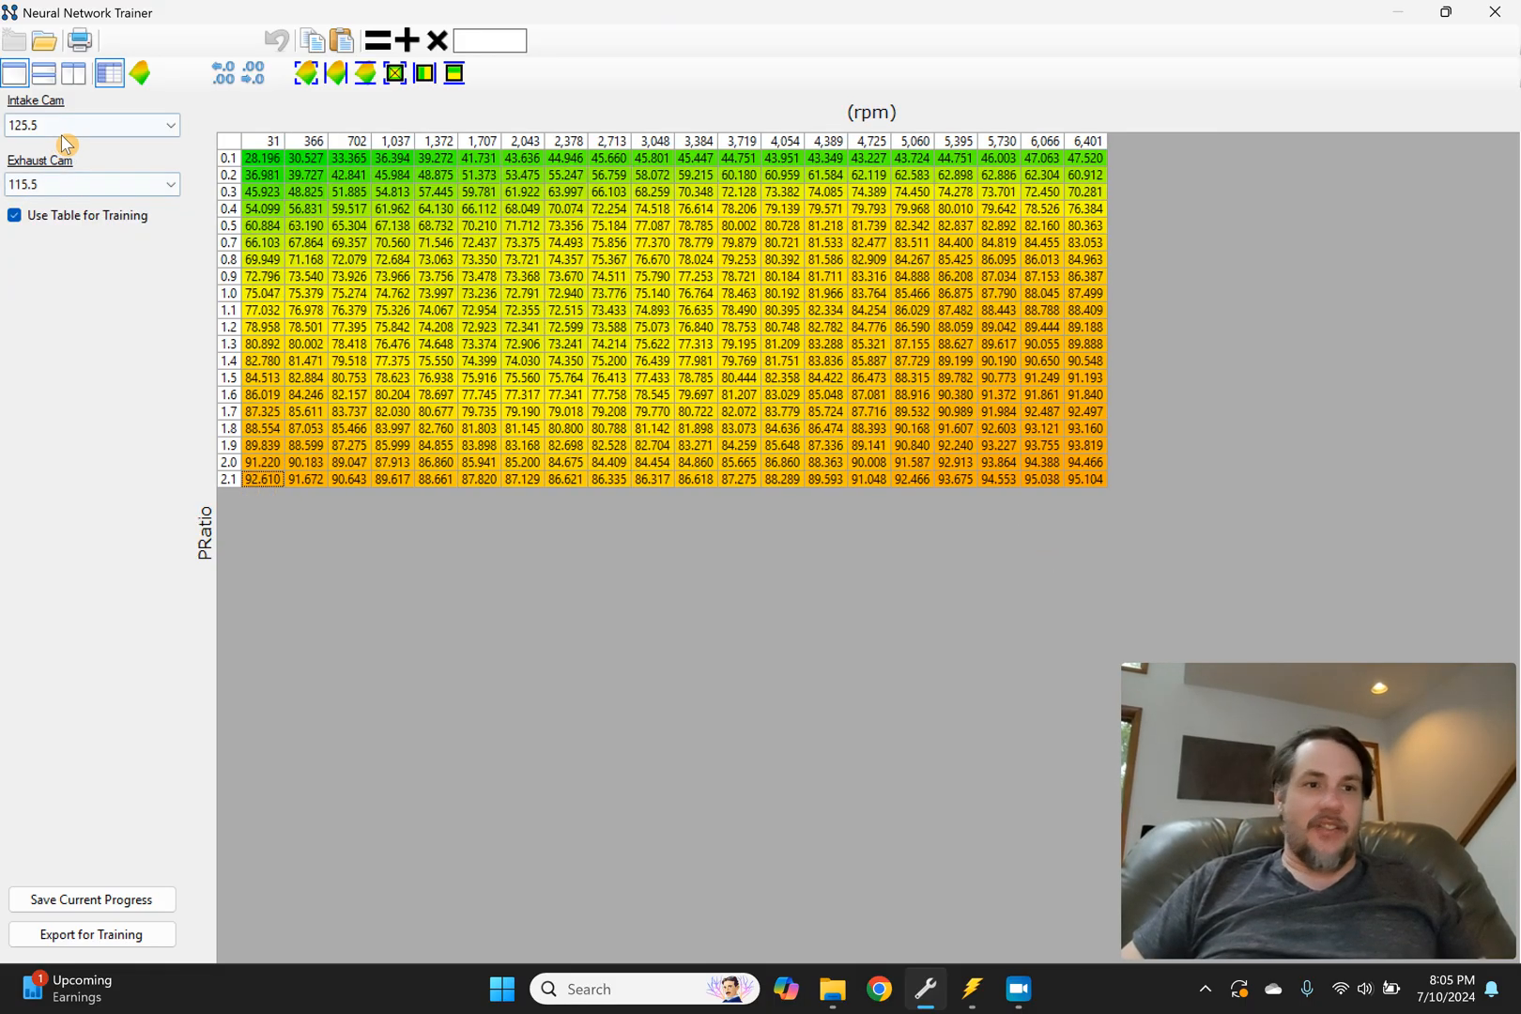
click(62, 185)
click(49, 269)
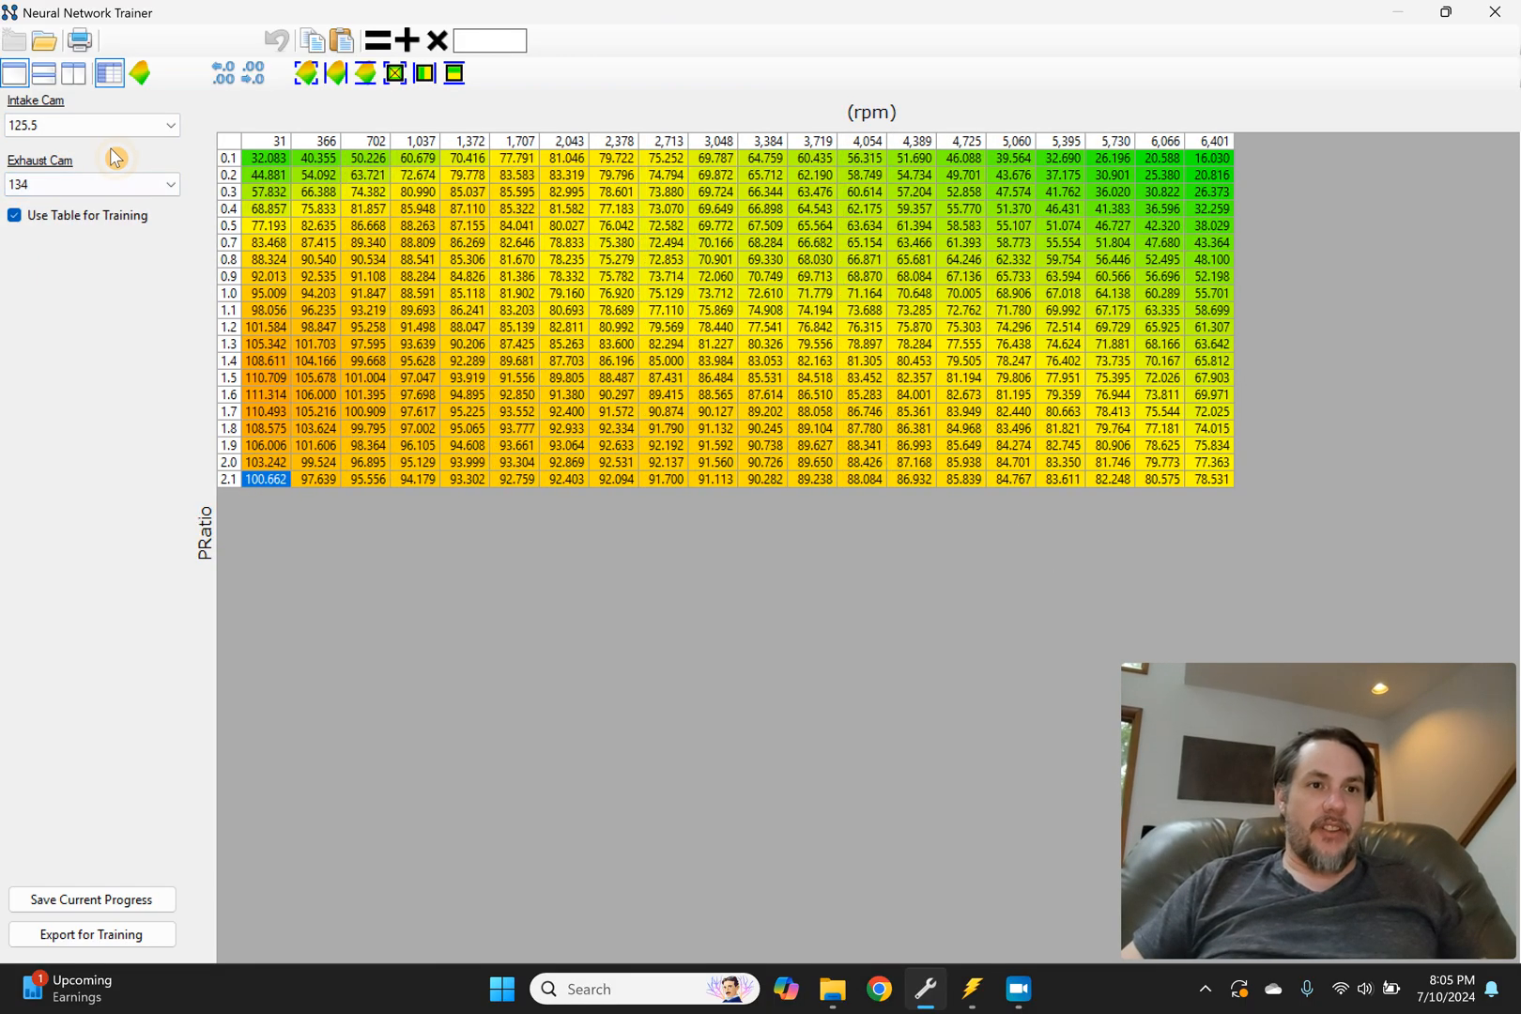
Step: Display the tables for intake cam 144 with exhaust cam 97 and with exhaust cam 134
click(112, 124)
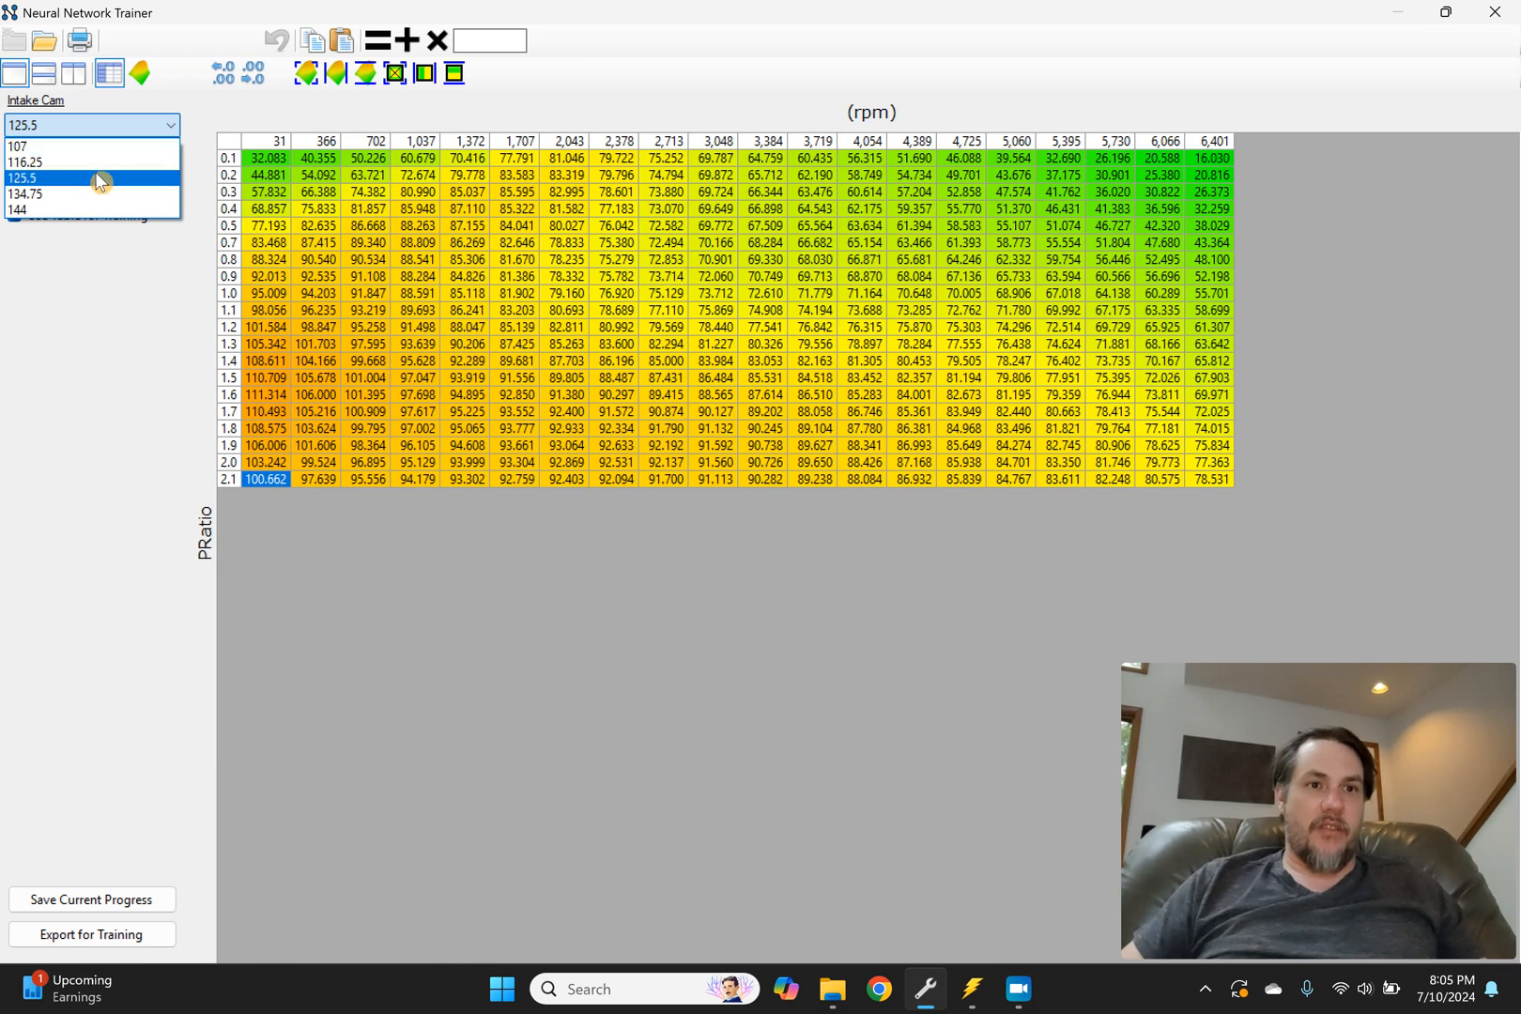
click(101, 209)
click(104, 191)
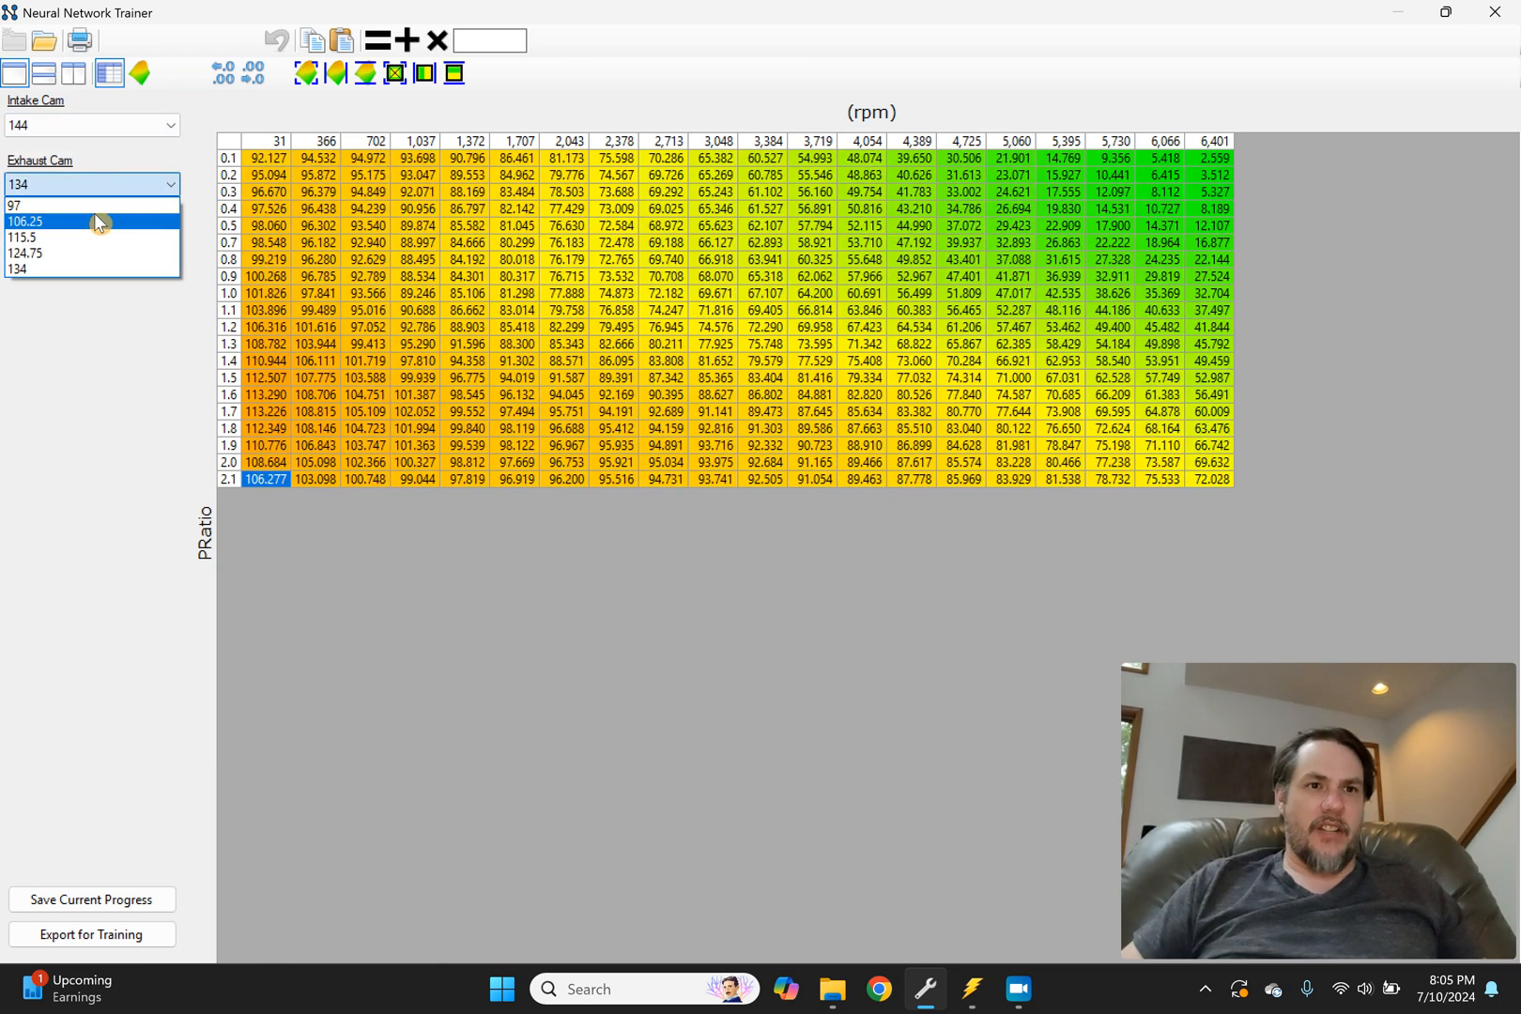
click(95, 206)
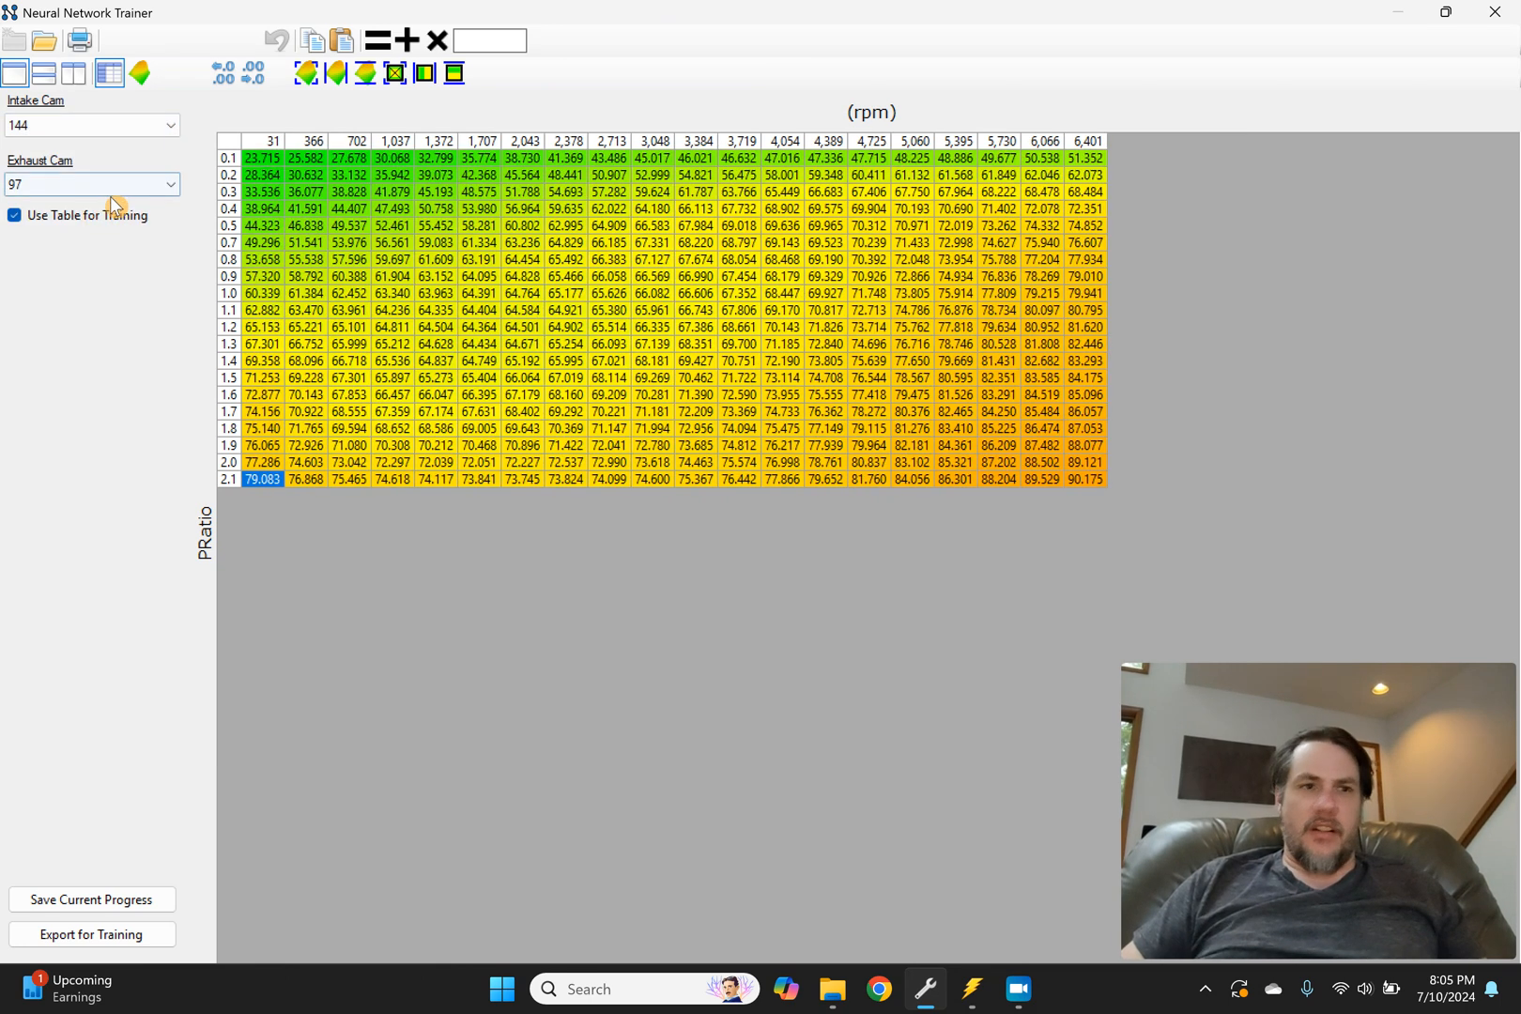
click(104, 185)
click(94, 266)
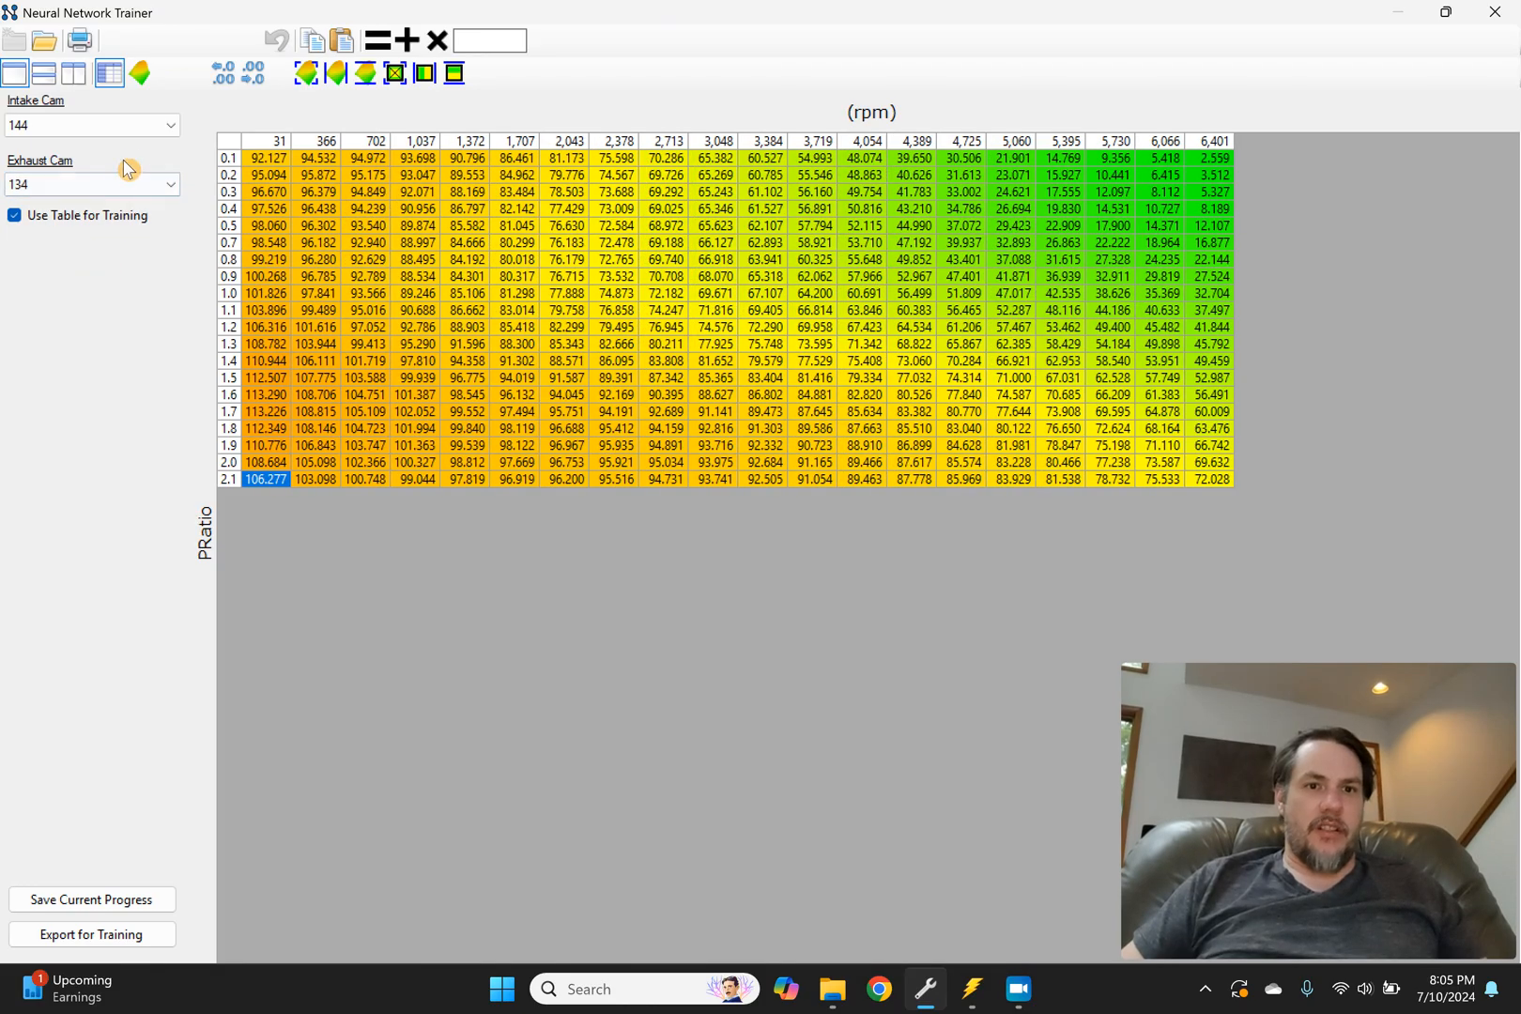
Step: Display the tables for intake cam 107 with exhaust cam 134 and with exhaust cam 124.75
click(121, 128)
click(115, 149)
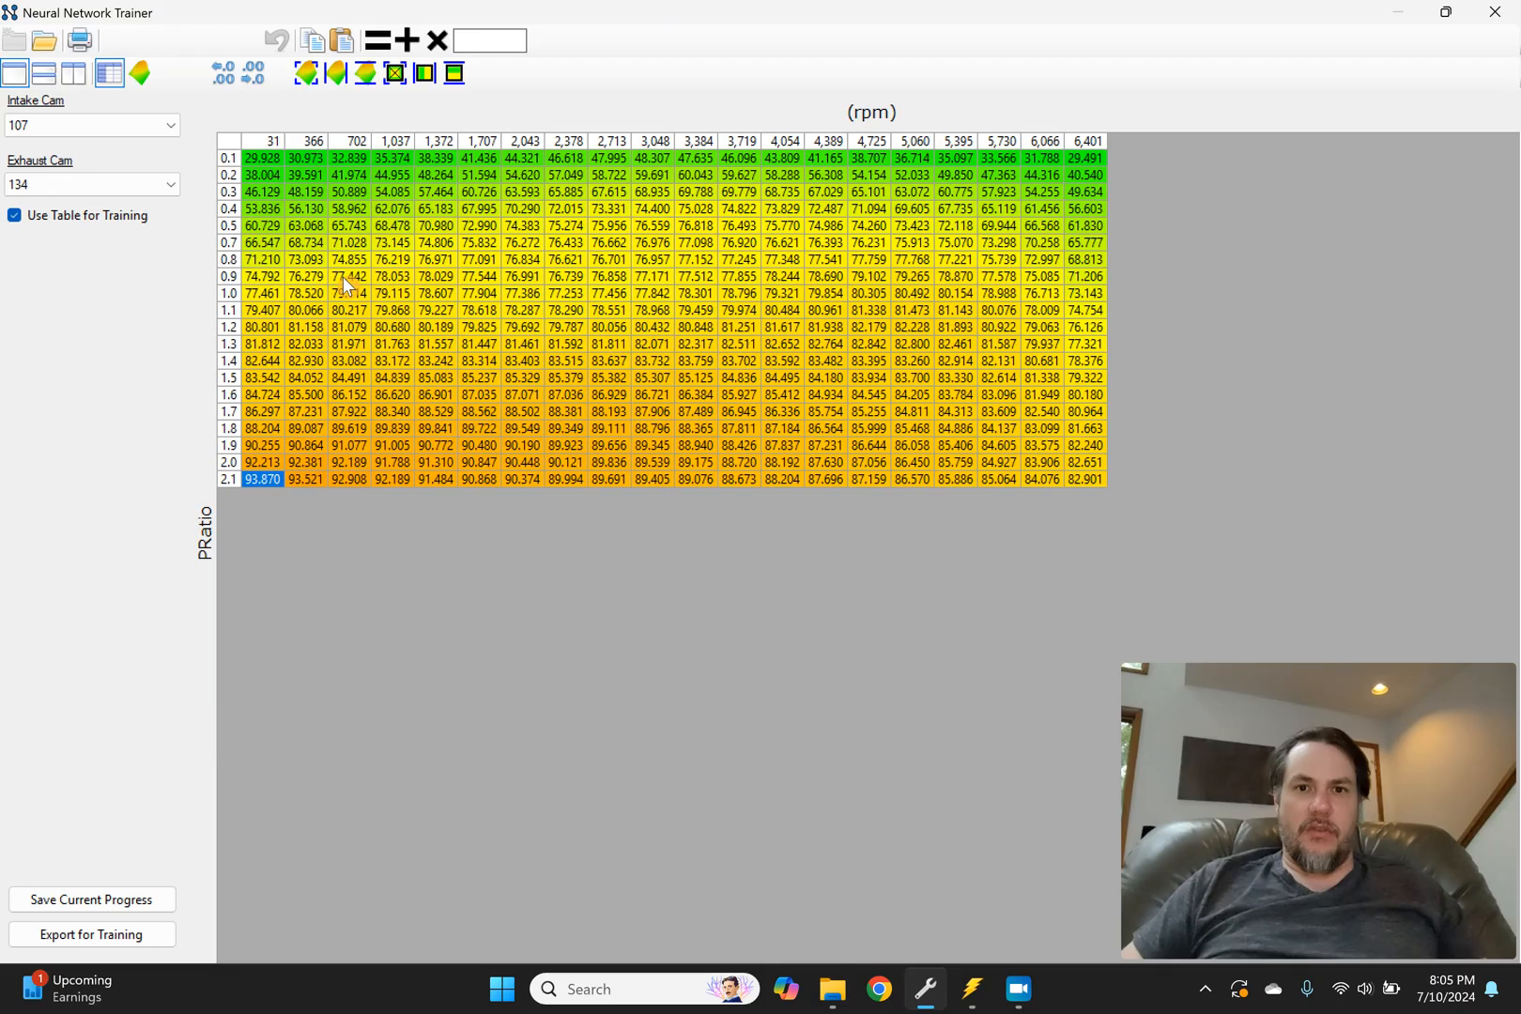
click(141, 186)
click(125, 263)
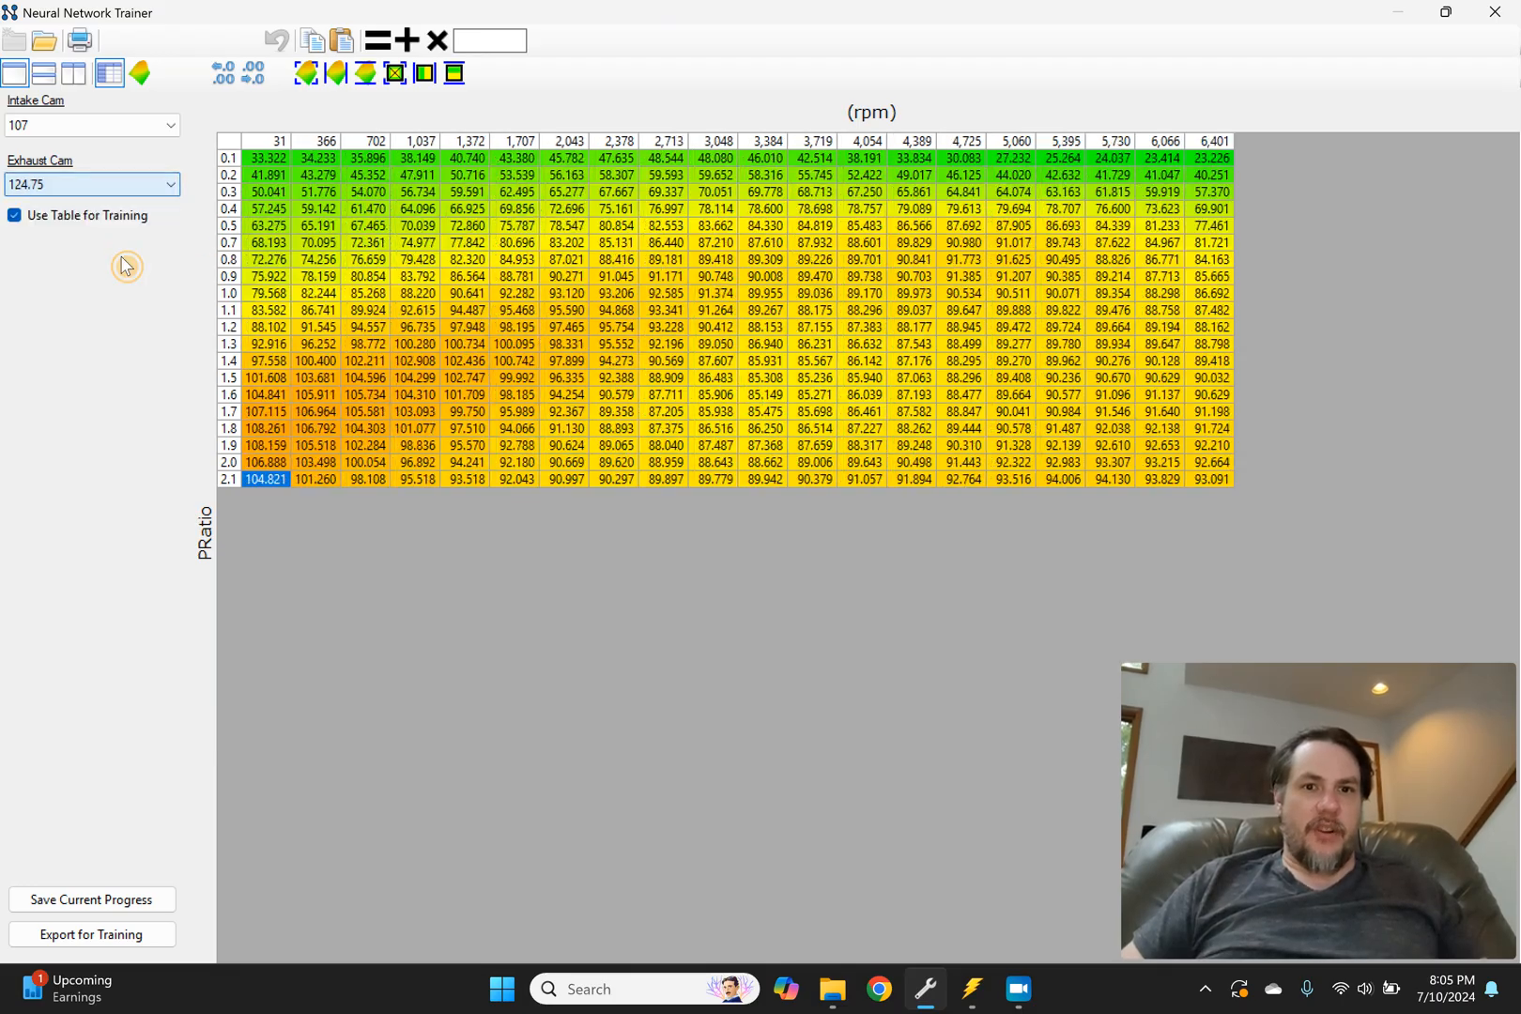
Step: Display the tables for intake 116.25 with exhaust 124.75 and for intake 134.75 with exhaust 106.25
click(150, 143)
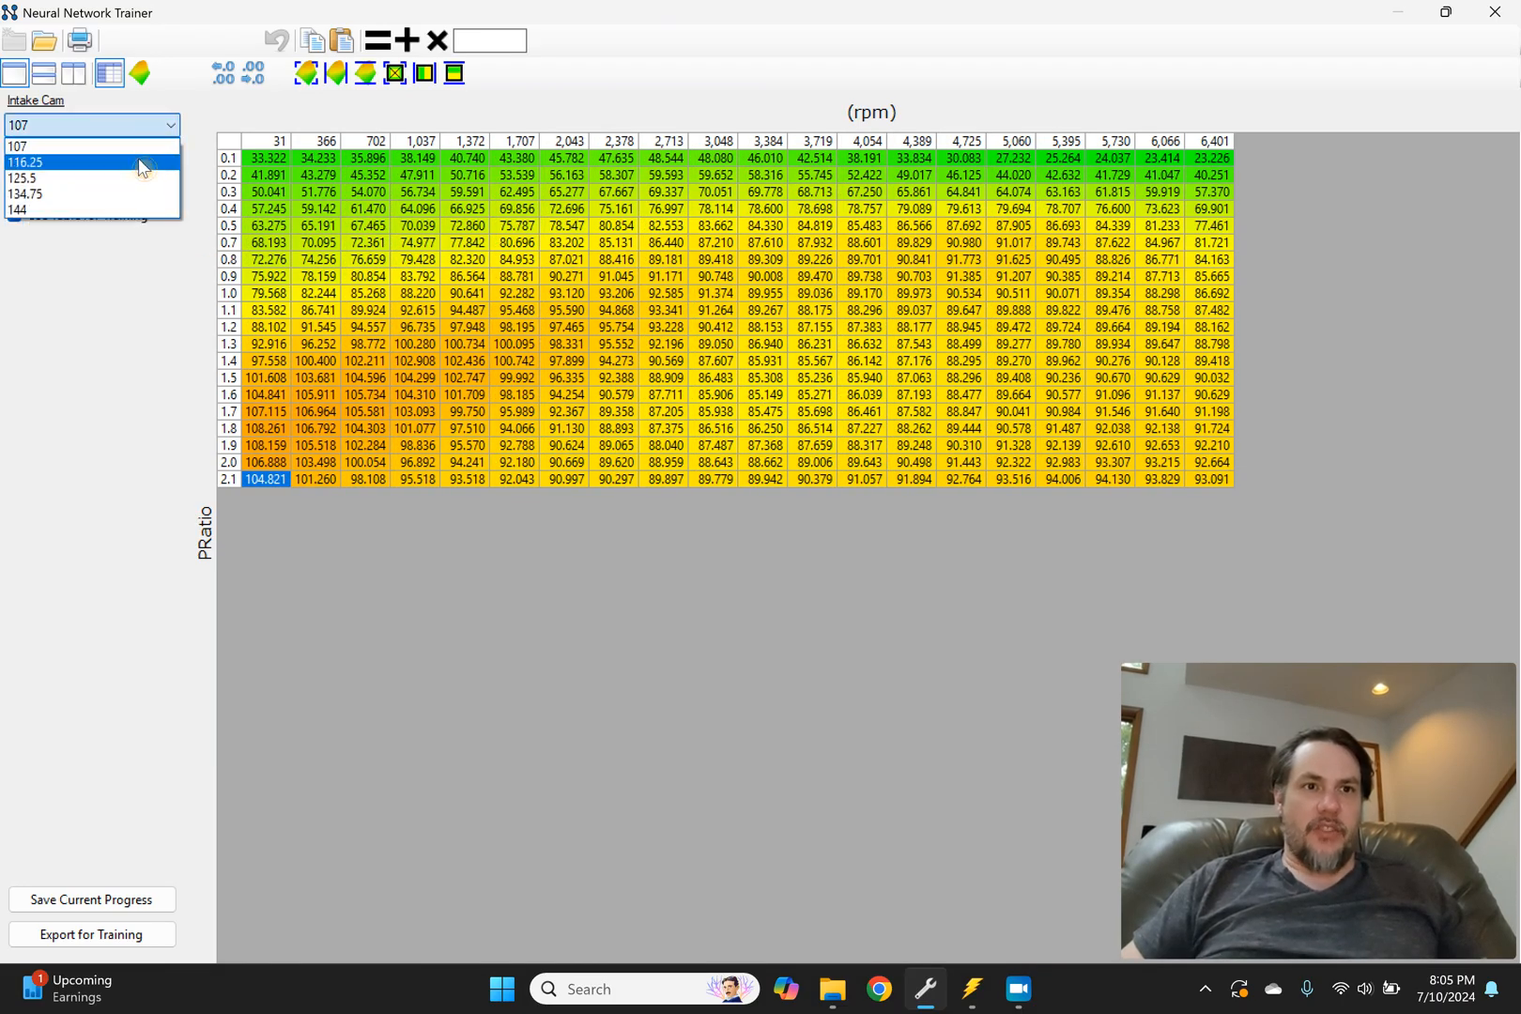
click(137, 159)
click(162, 126)
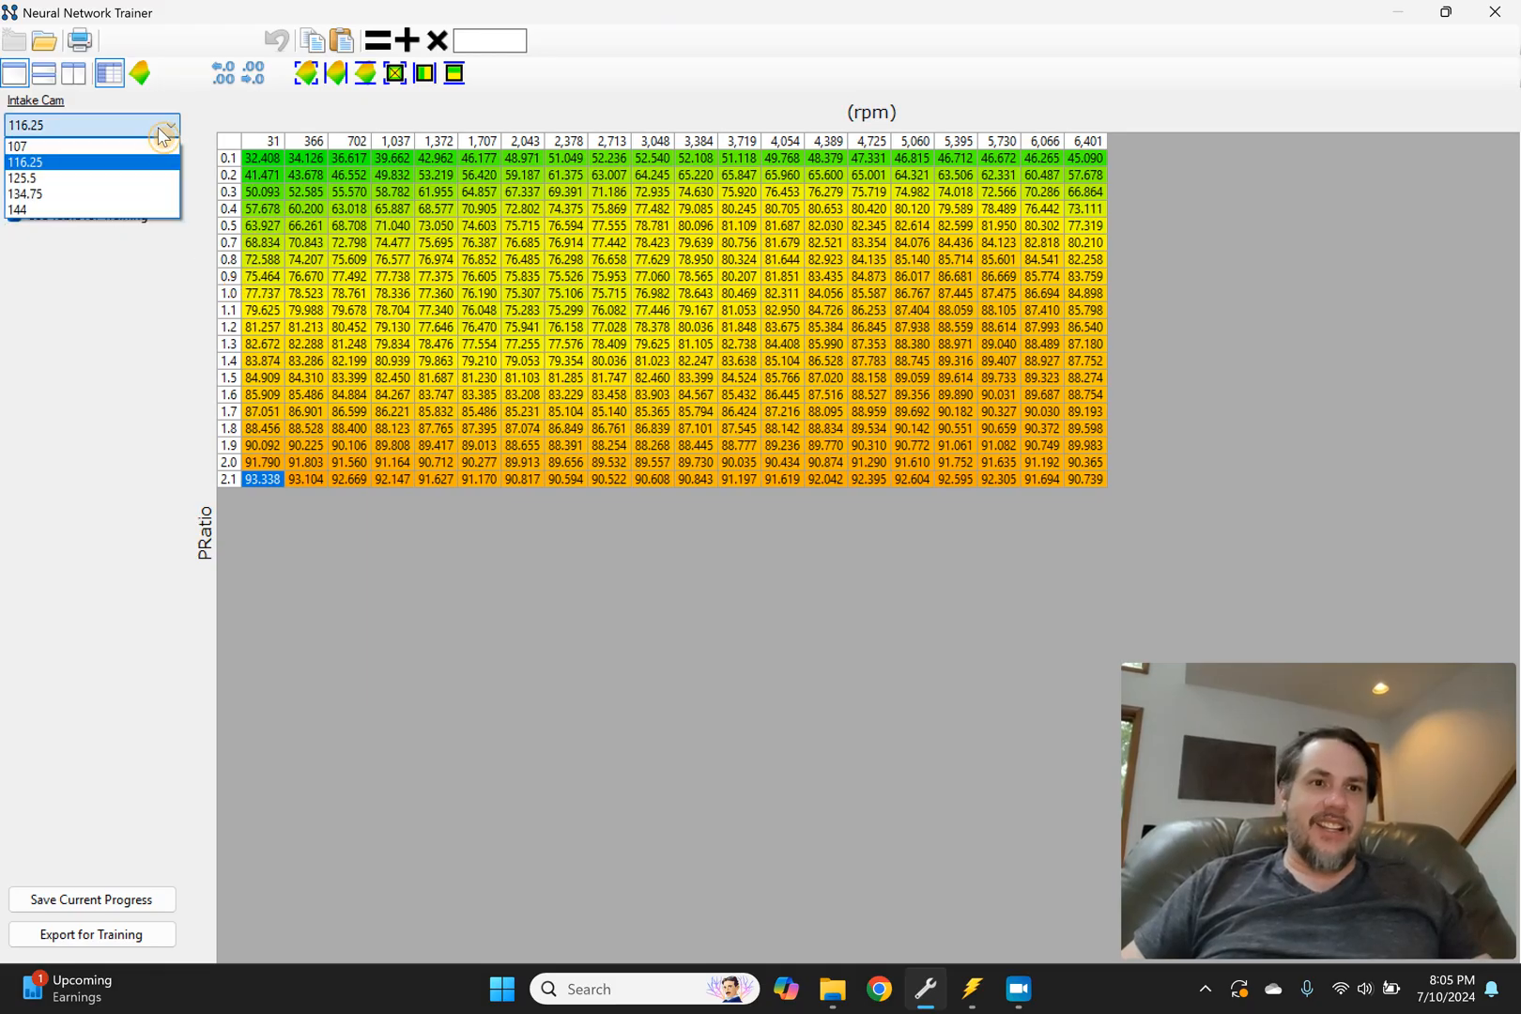
click(136, 195)
click(140, 184)
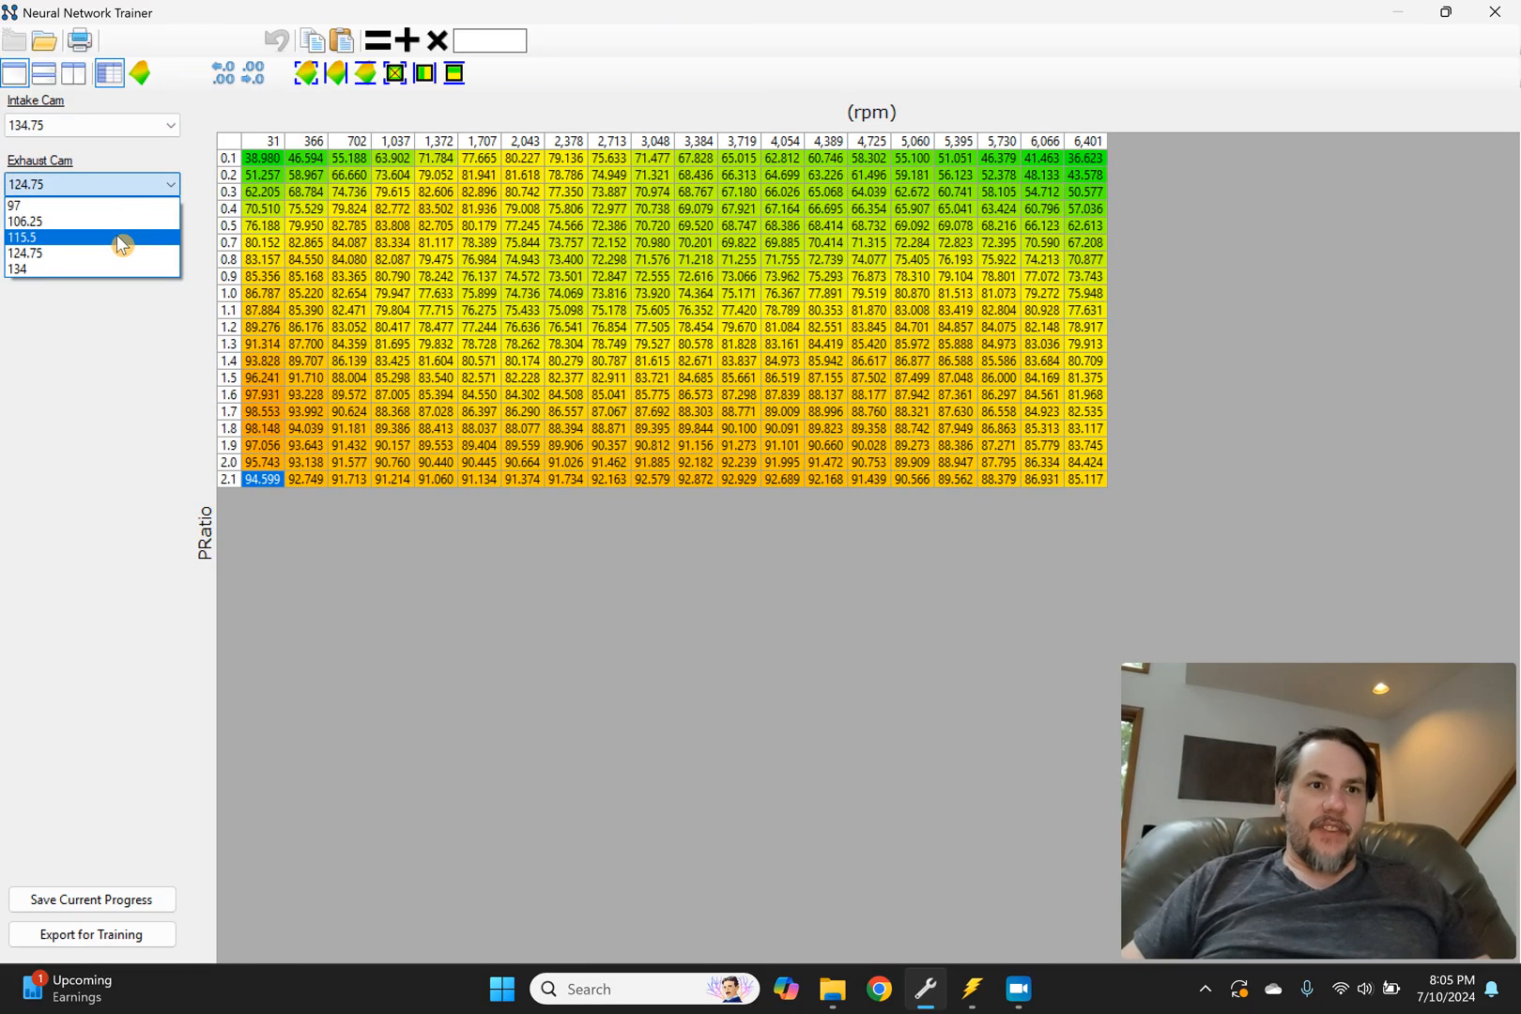
click(119, 223)
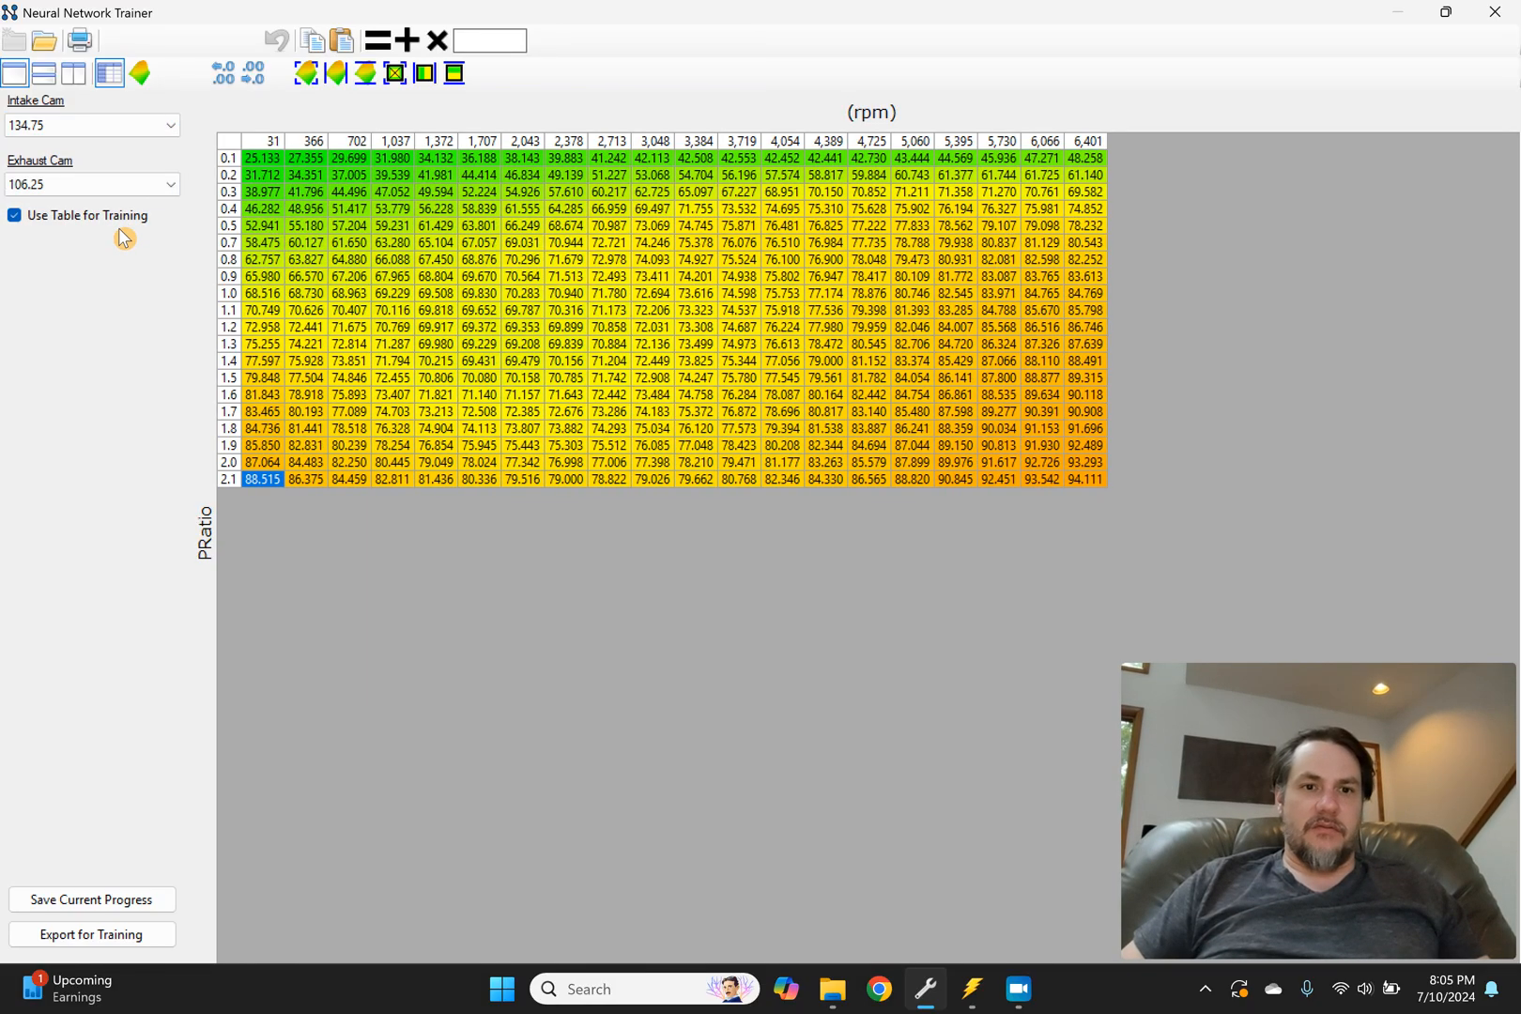
click(120, 132)
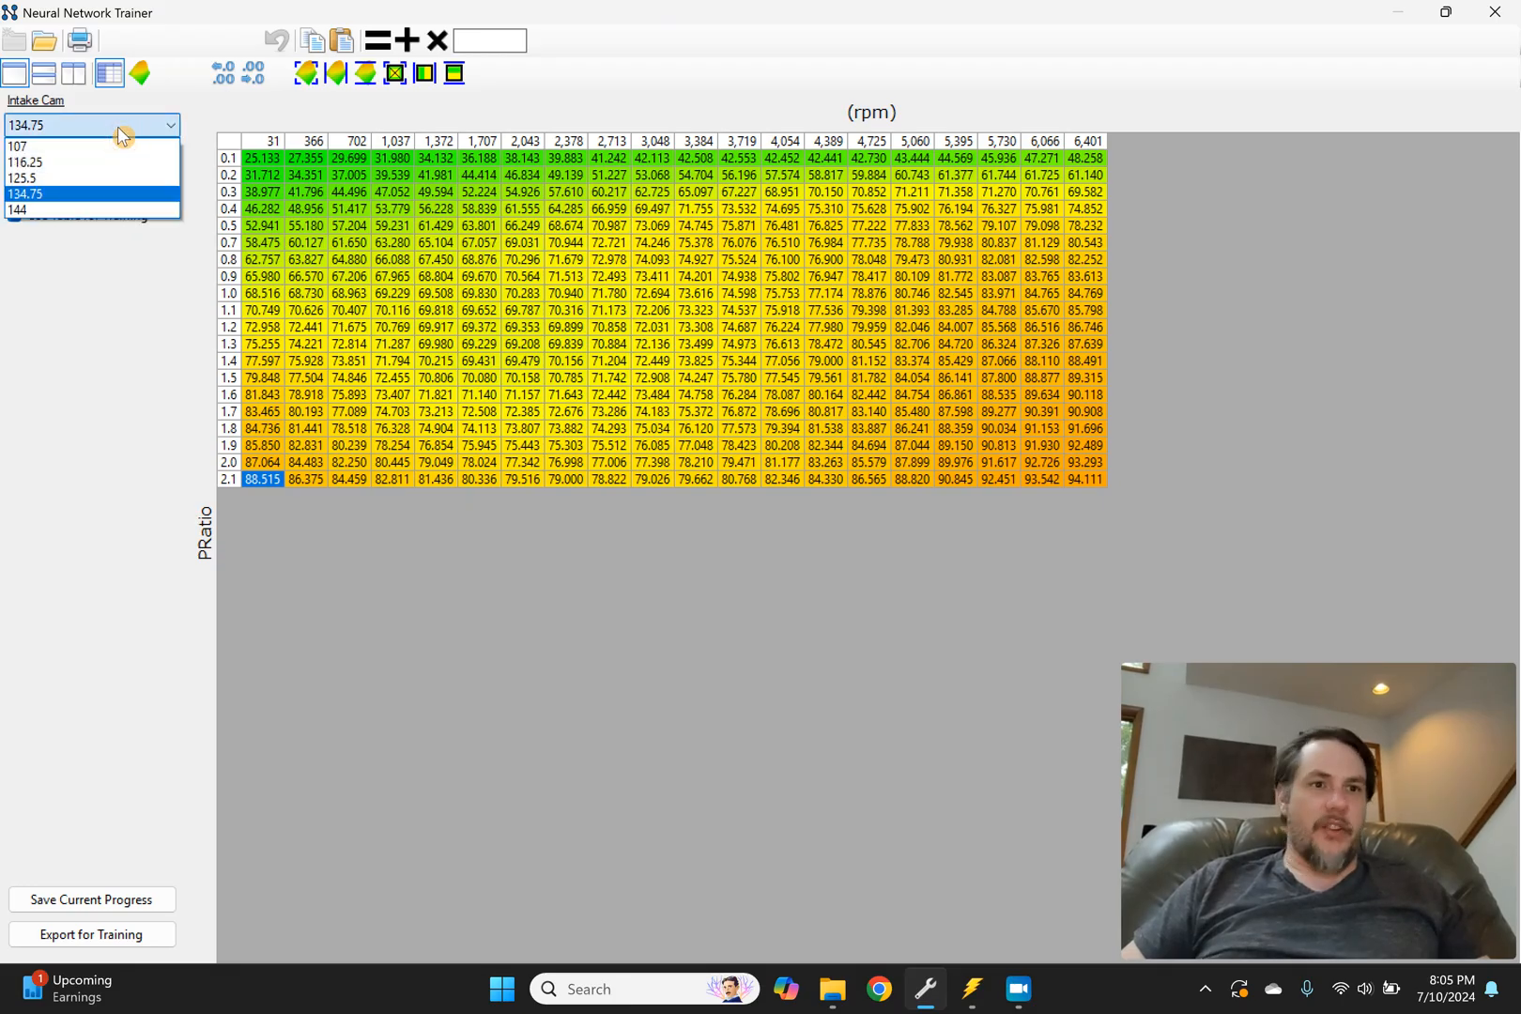
click(122, 136)
click(112, 182)
click(112, 182)
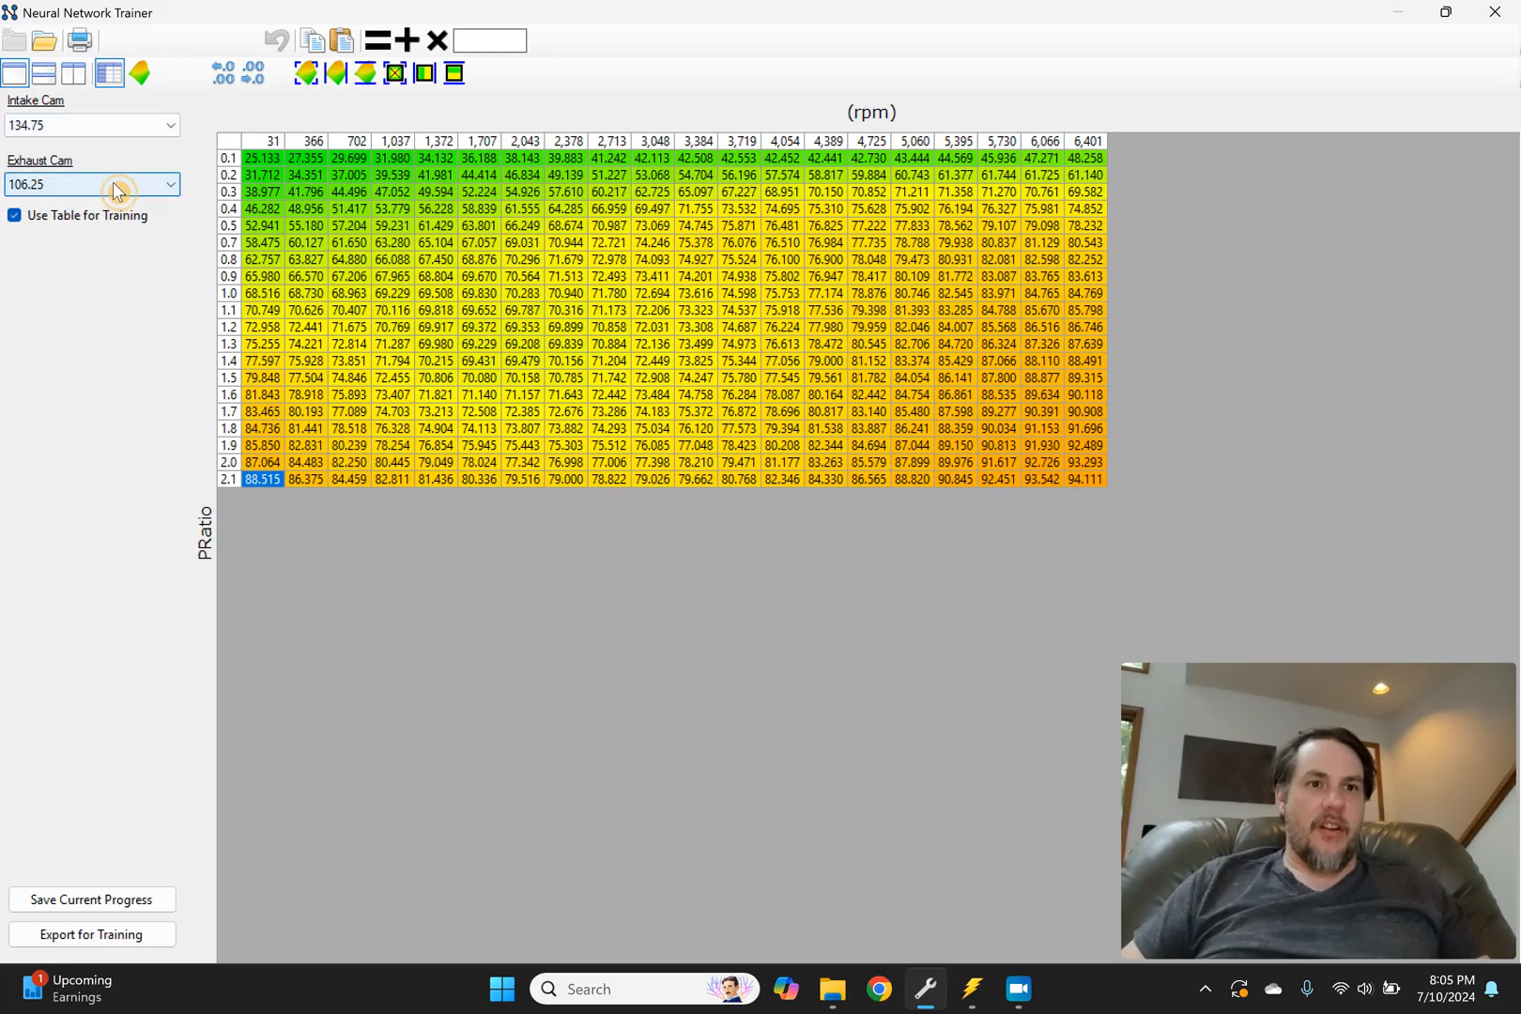
click(127, 127)
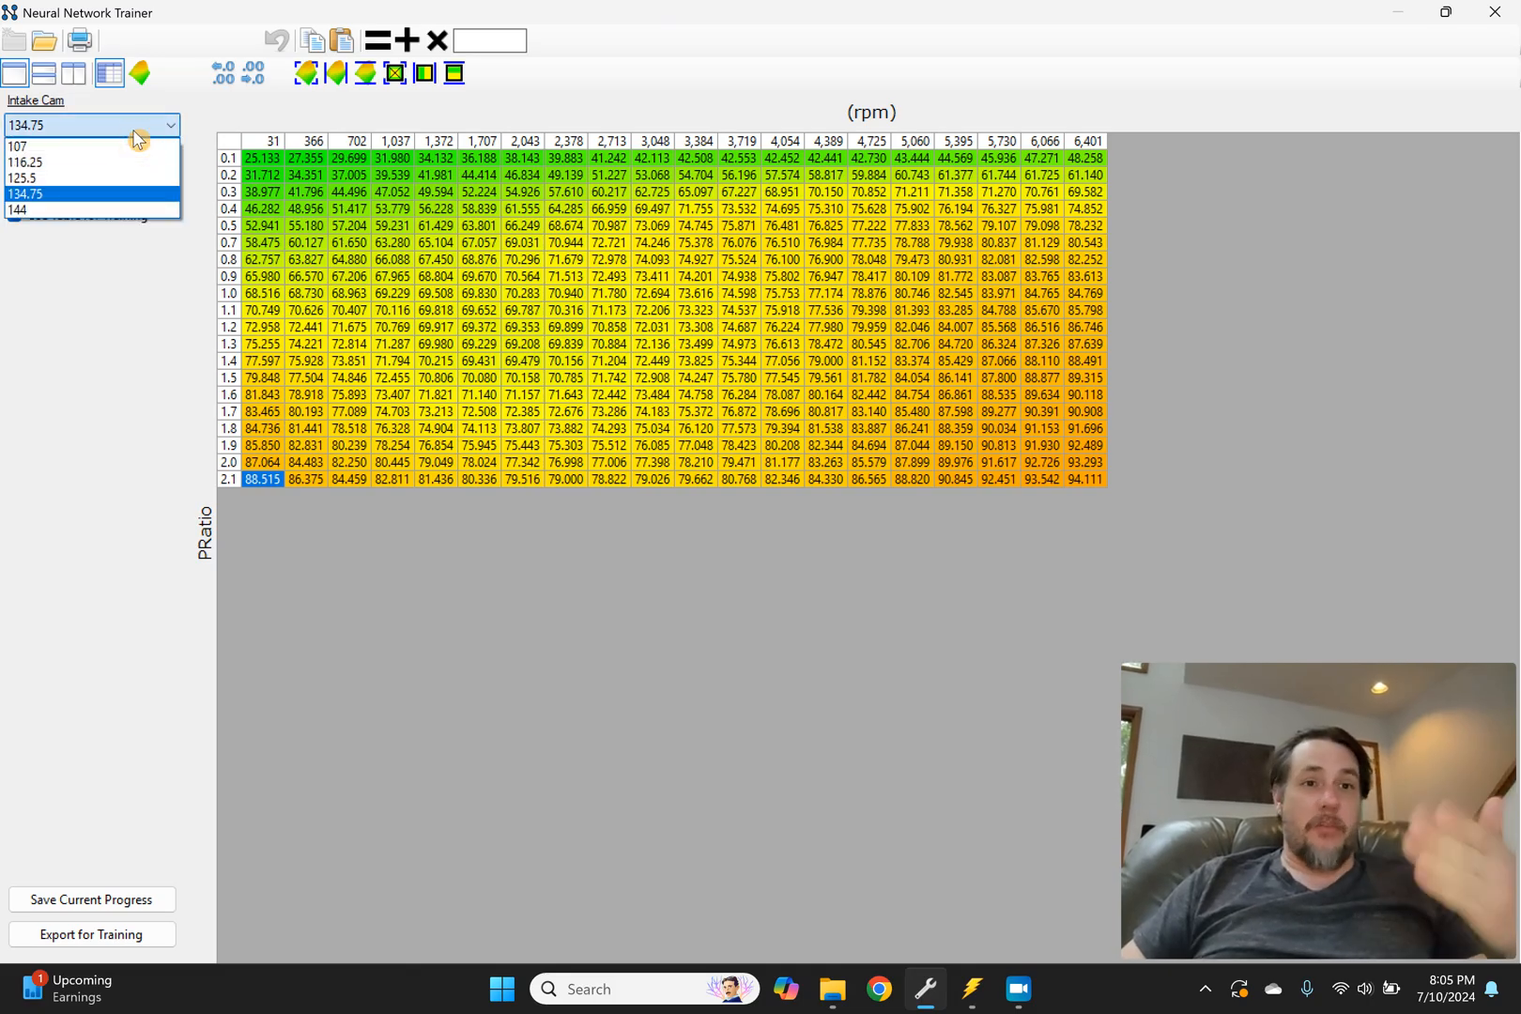
Step: Display the trainer table for intake cam 107 with exhaust cam 134 and highlight its 2.1 pressure ratio row
click(120, 141)
click(126, 185)
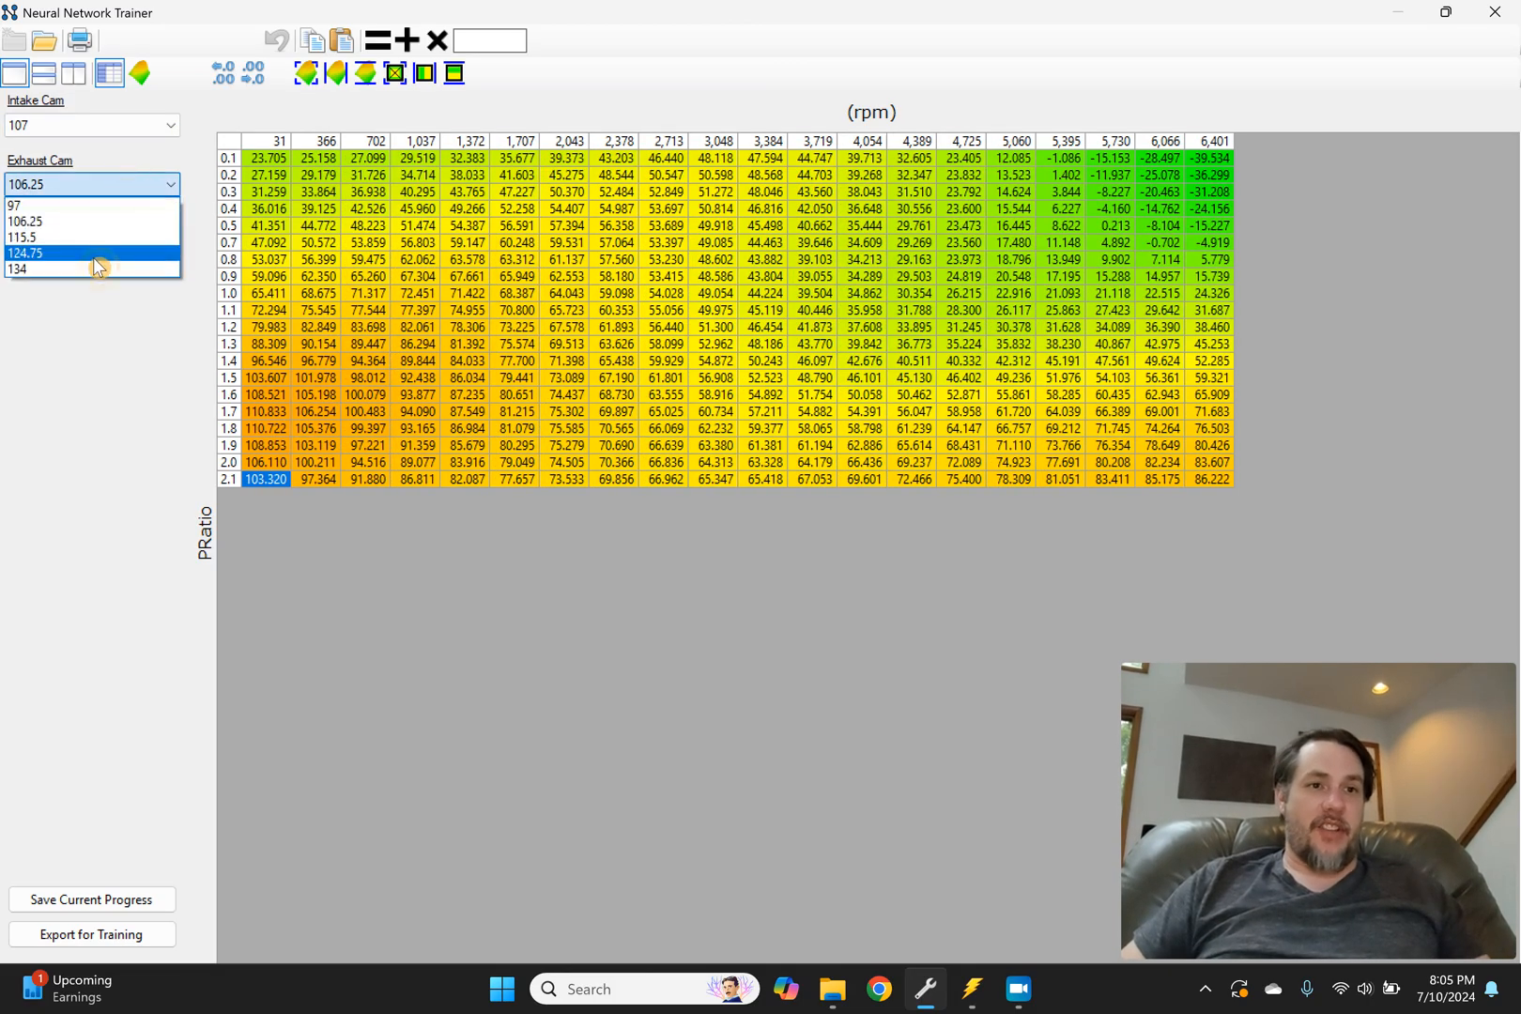
click(87, 271)
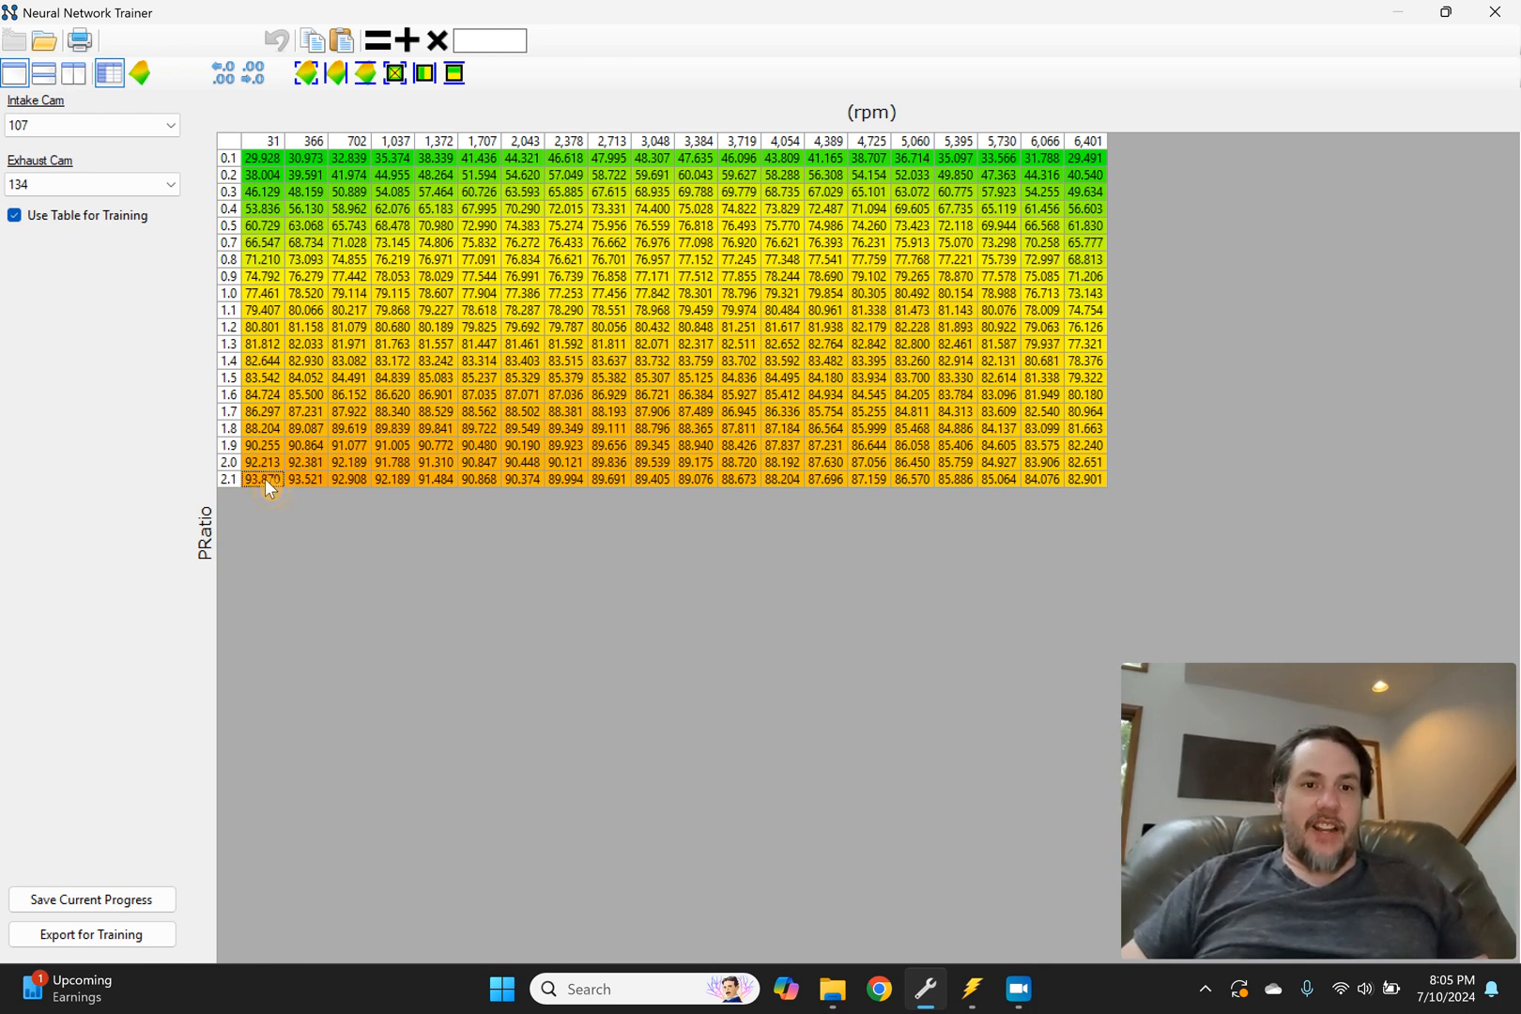
click(231, 480)
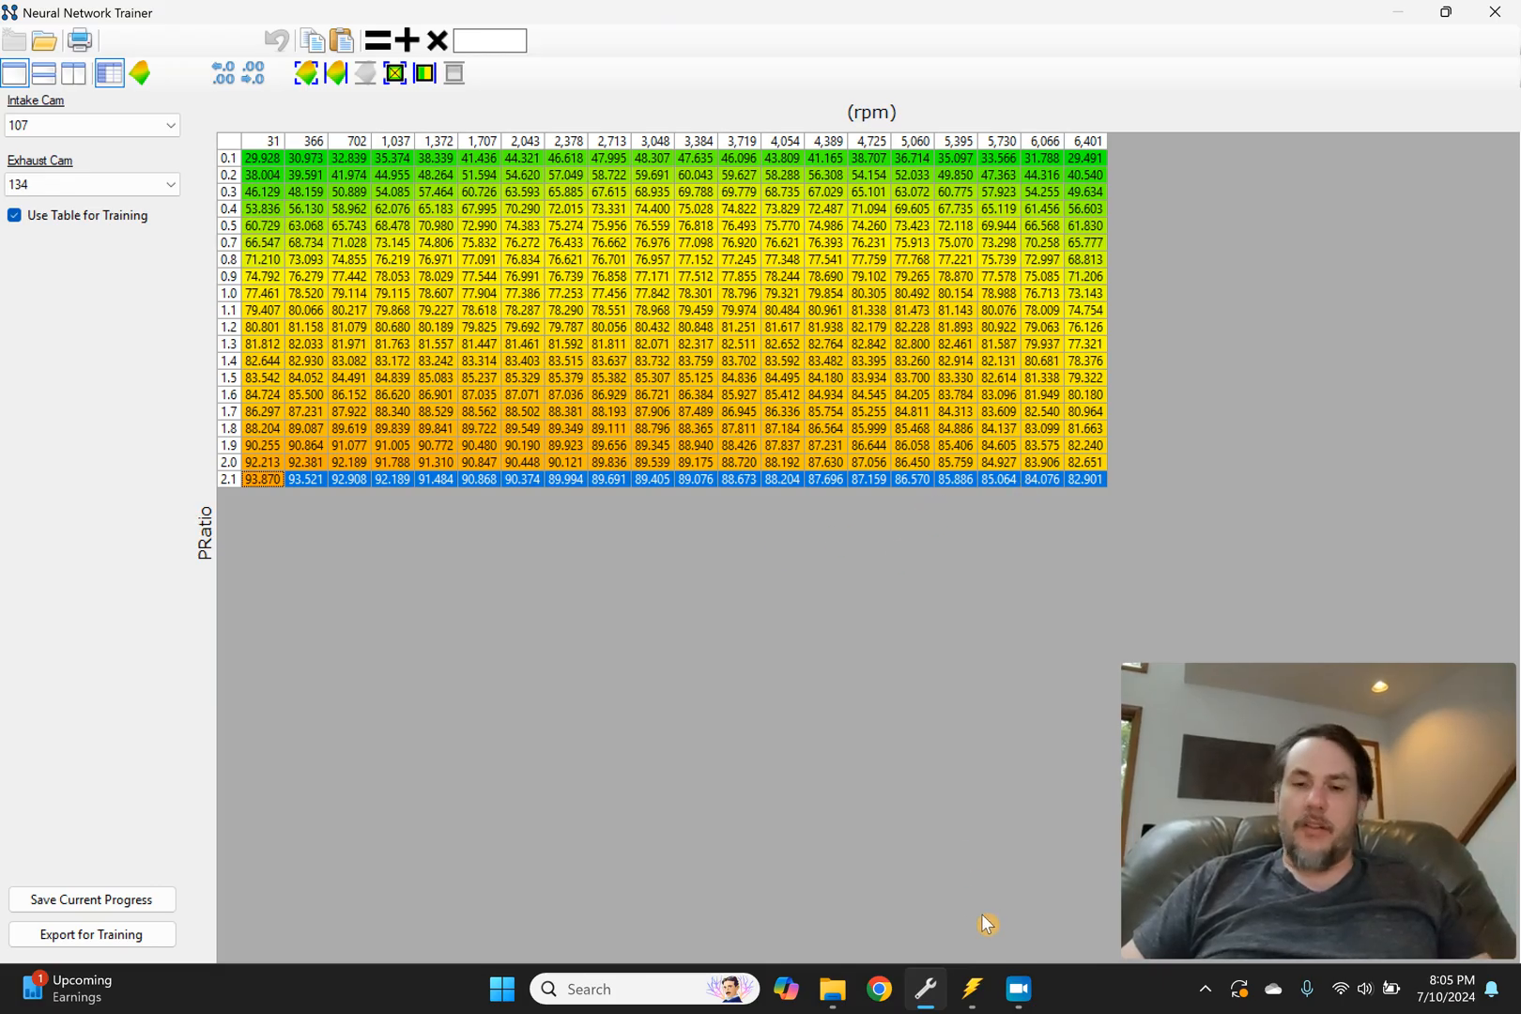
Step: Switch to VCM Scanner and copy all cells of the HC EQ Err 107/134 error graph
mouse_move(986, 1003)
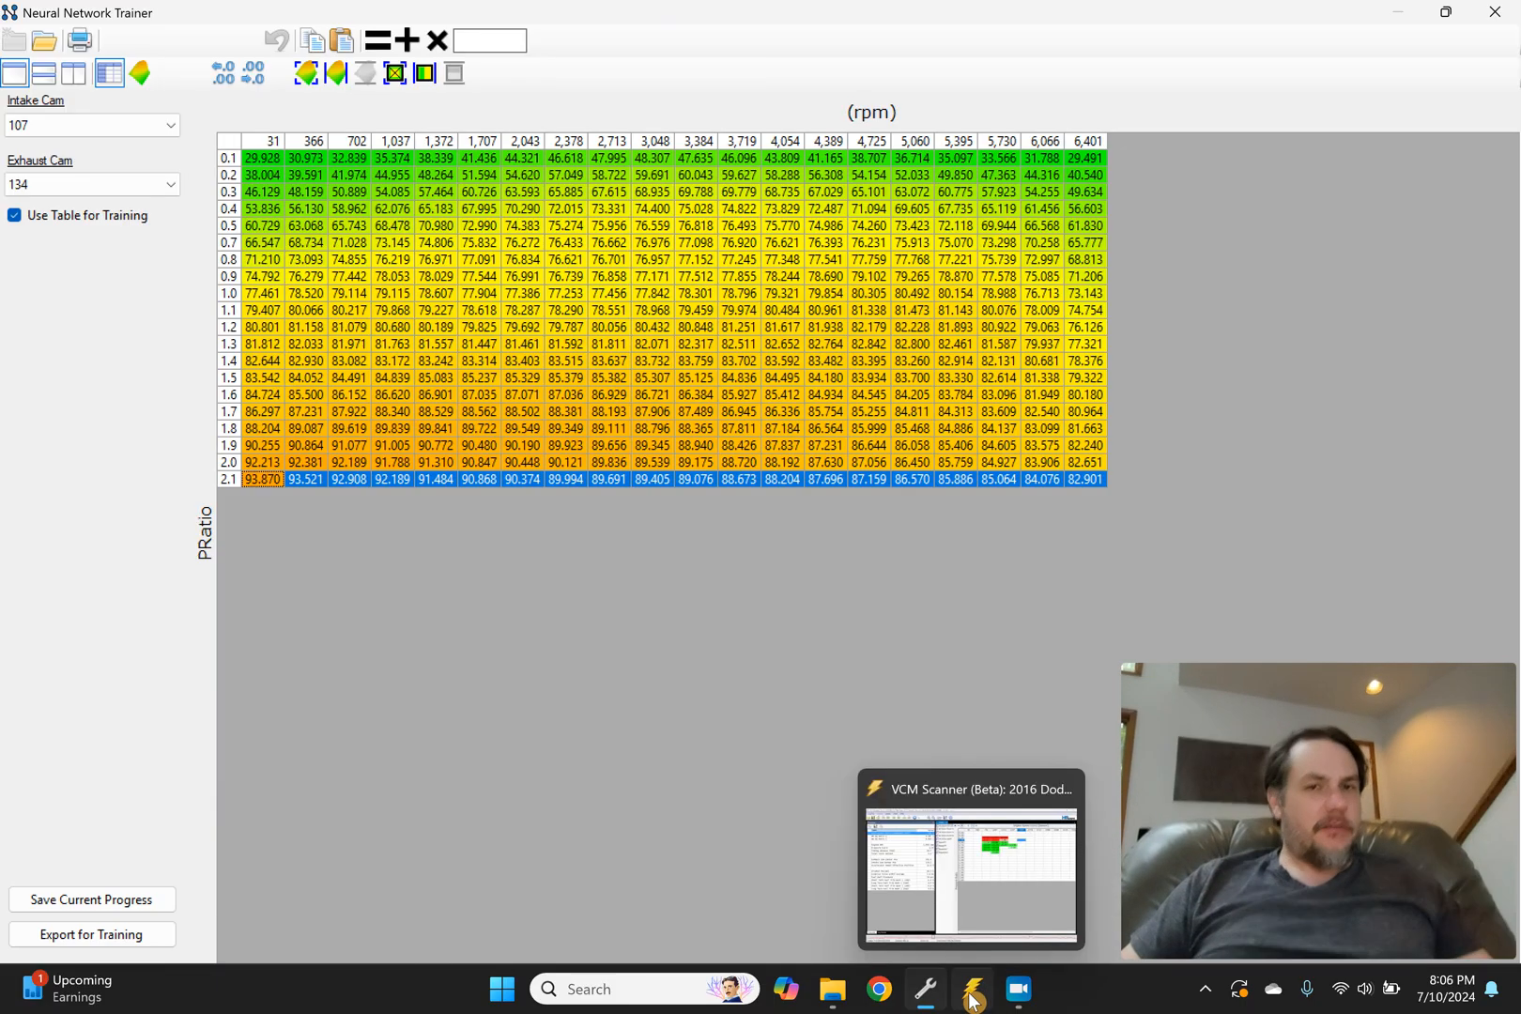
click(973, 1001)
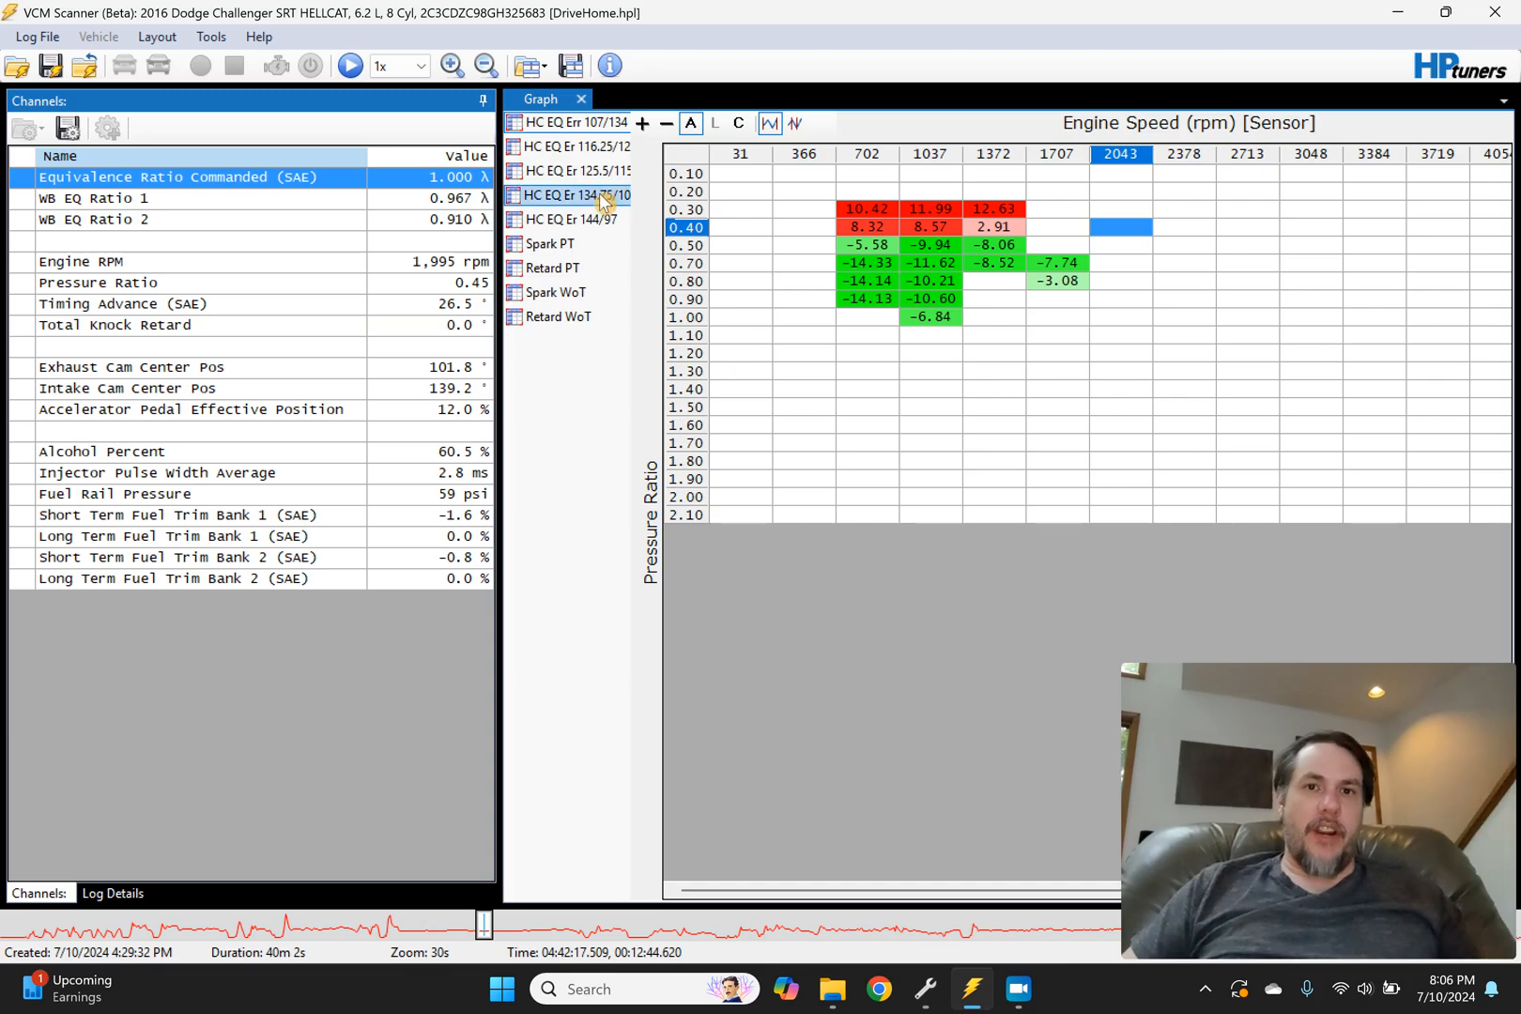
click(697, 162)
right_click(700, 164)
click(744, 175)
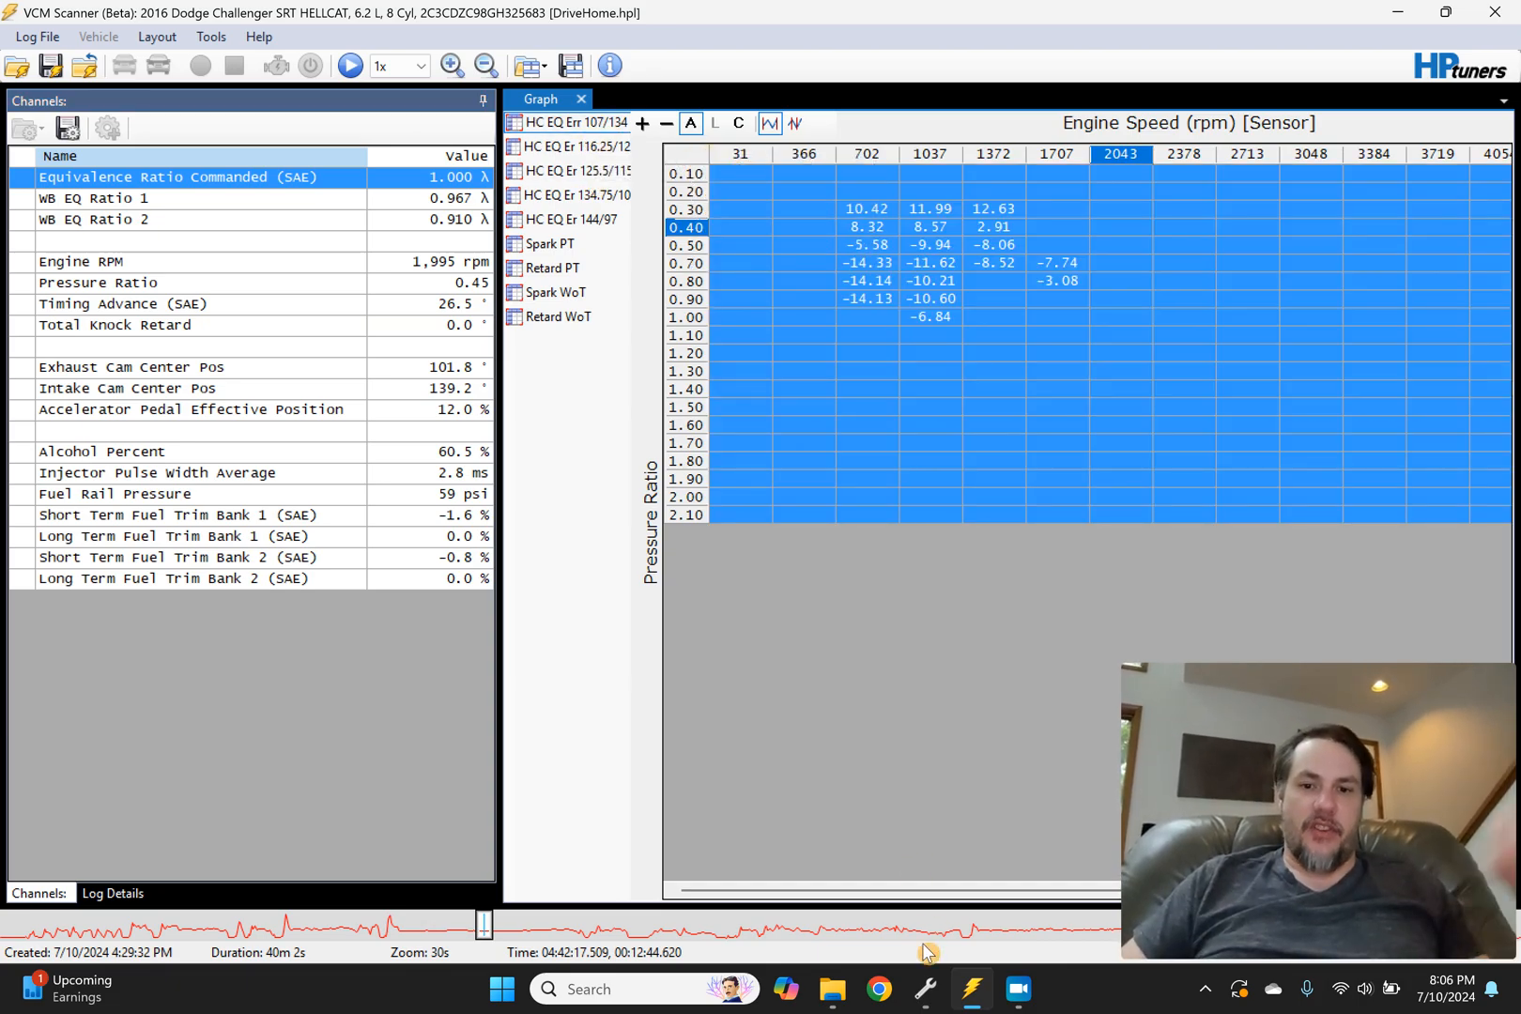
Step: Return to Neural Network Trainer, show the table above its 3D surface, enlarge the surface area and rotate the plot
click(926, 982)
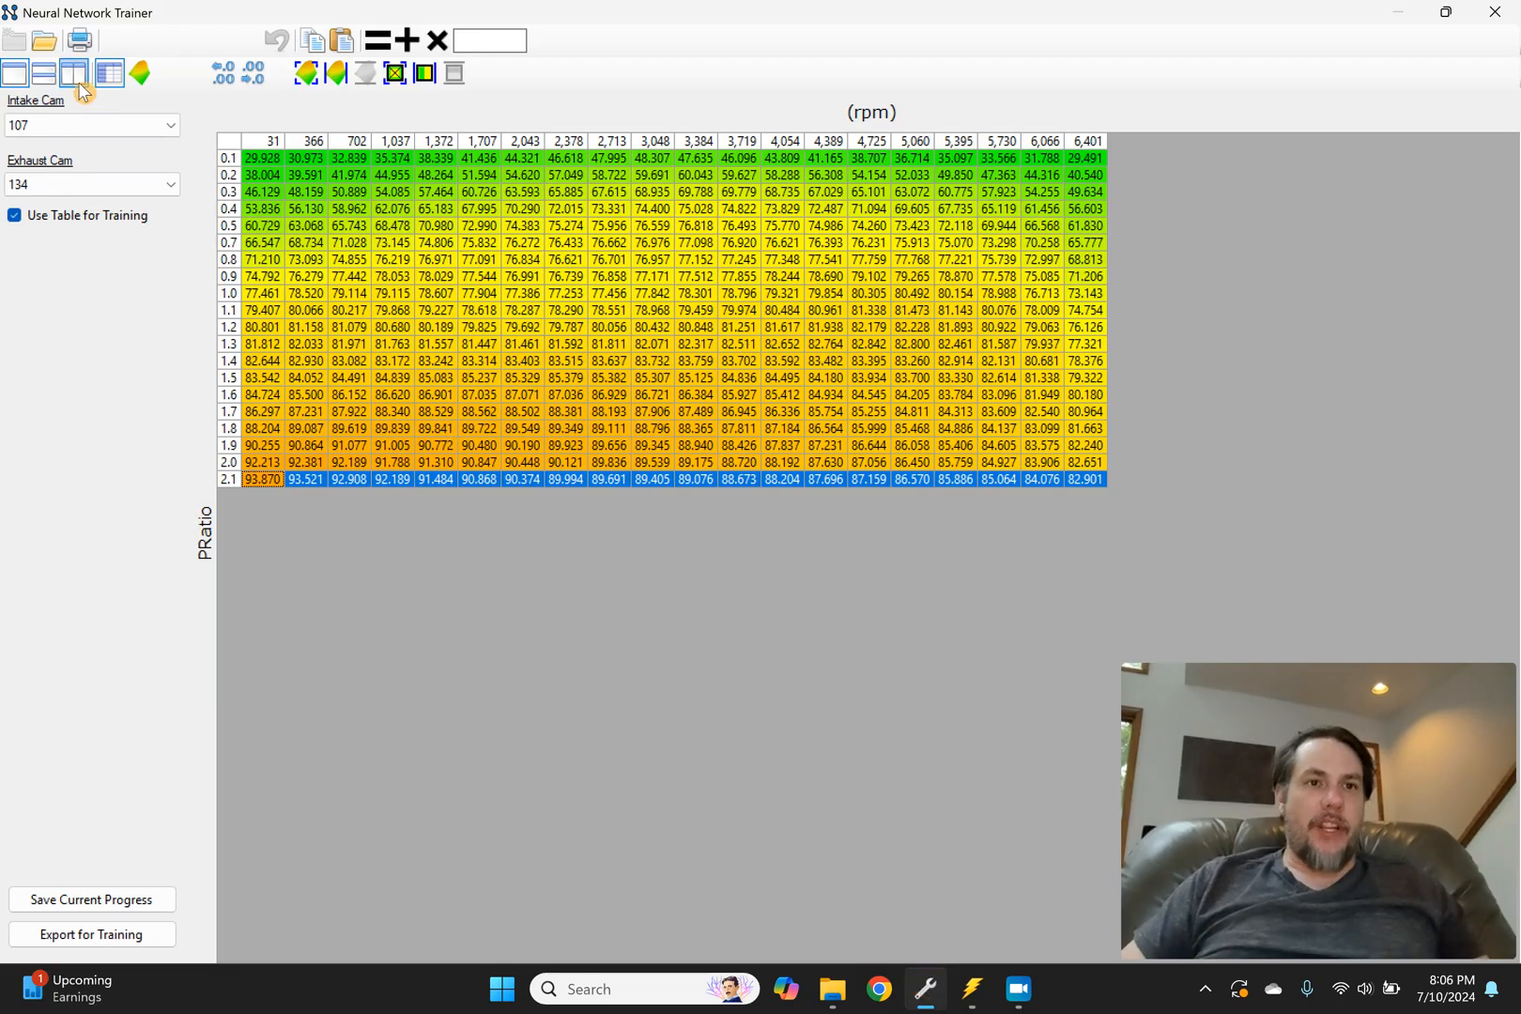
click(44, 73)
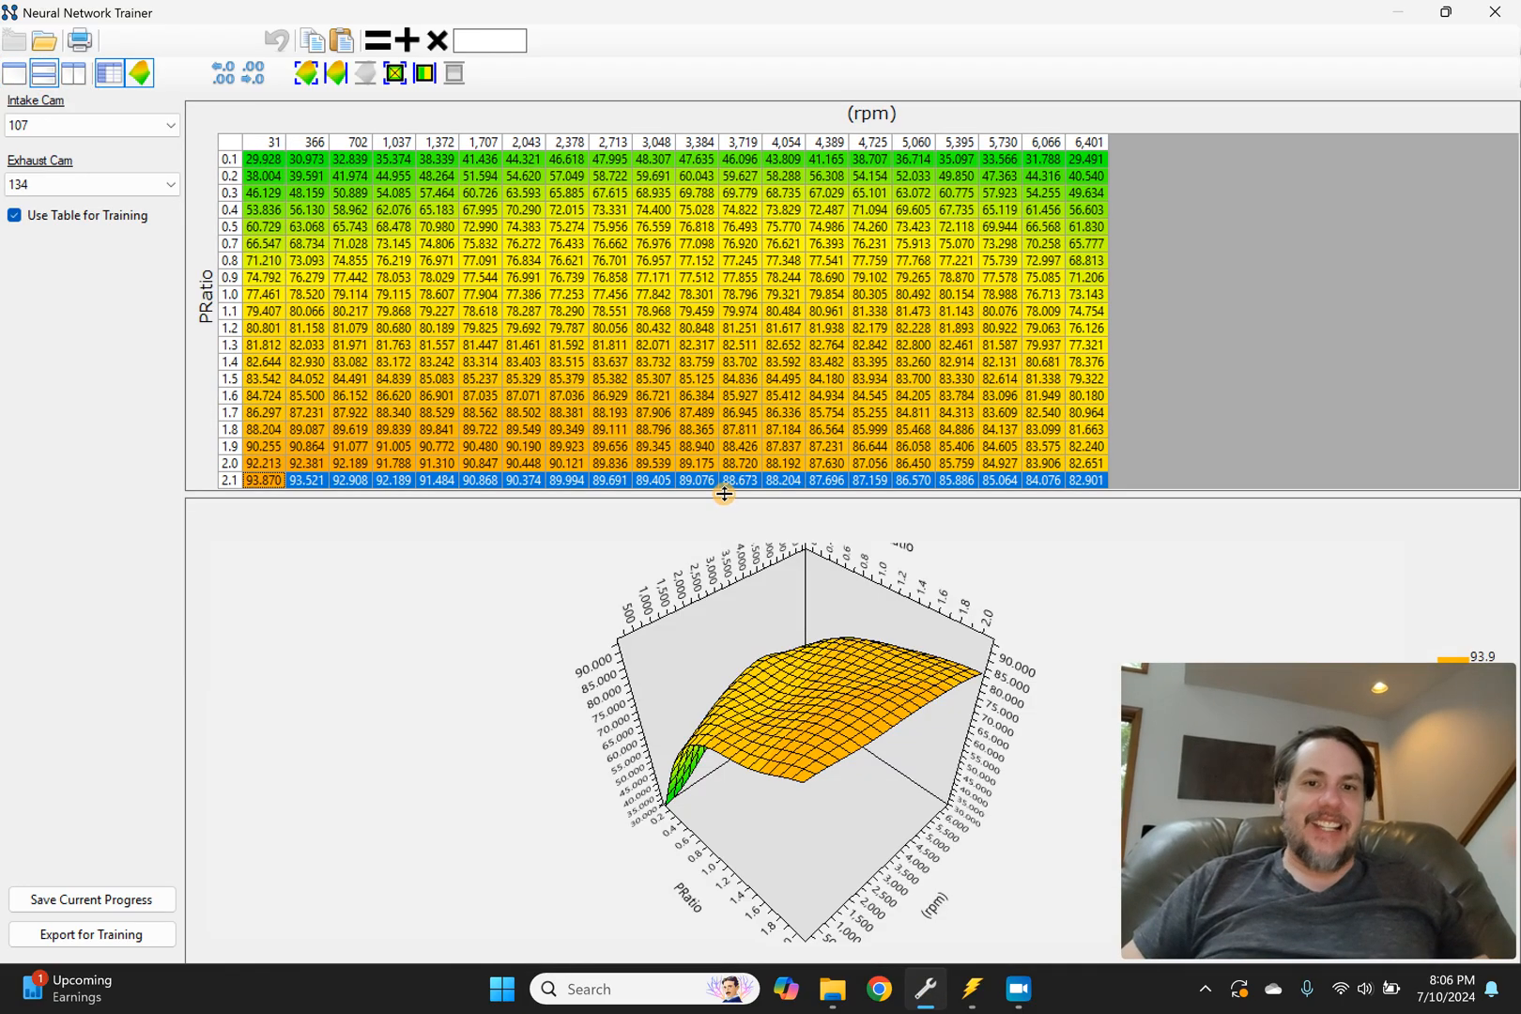
drag(723, 494, 730, 449)
drag(641, 570, 873, 577)
Step: Display the table and surface for intake cam 144 with exhaust cam 97 and view the surface from another angle
click(157, 188)
click(151, 205)
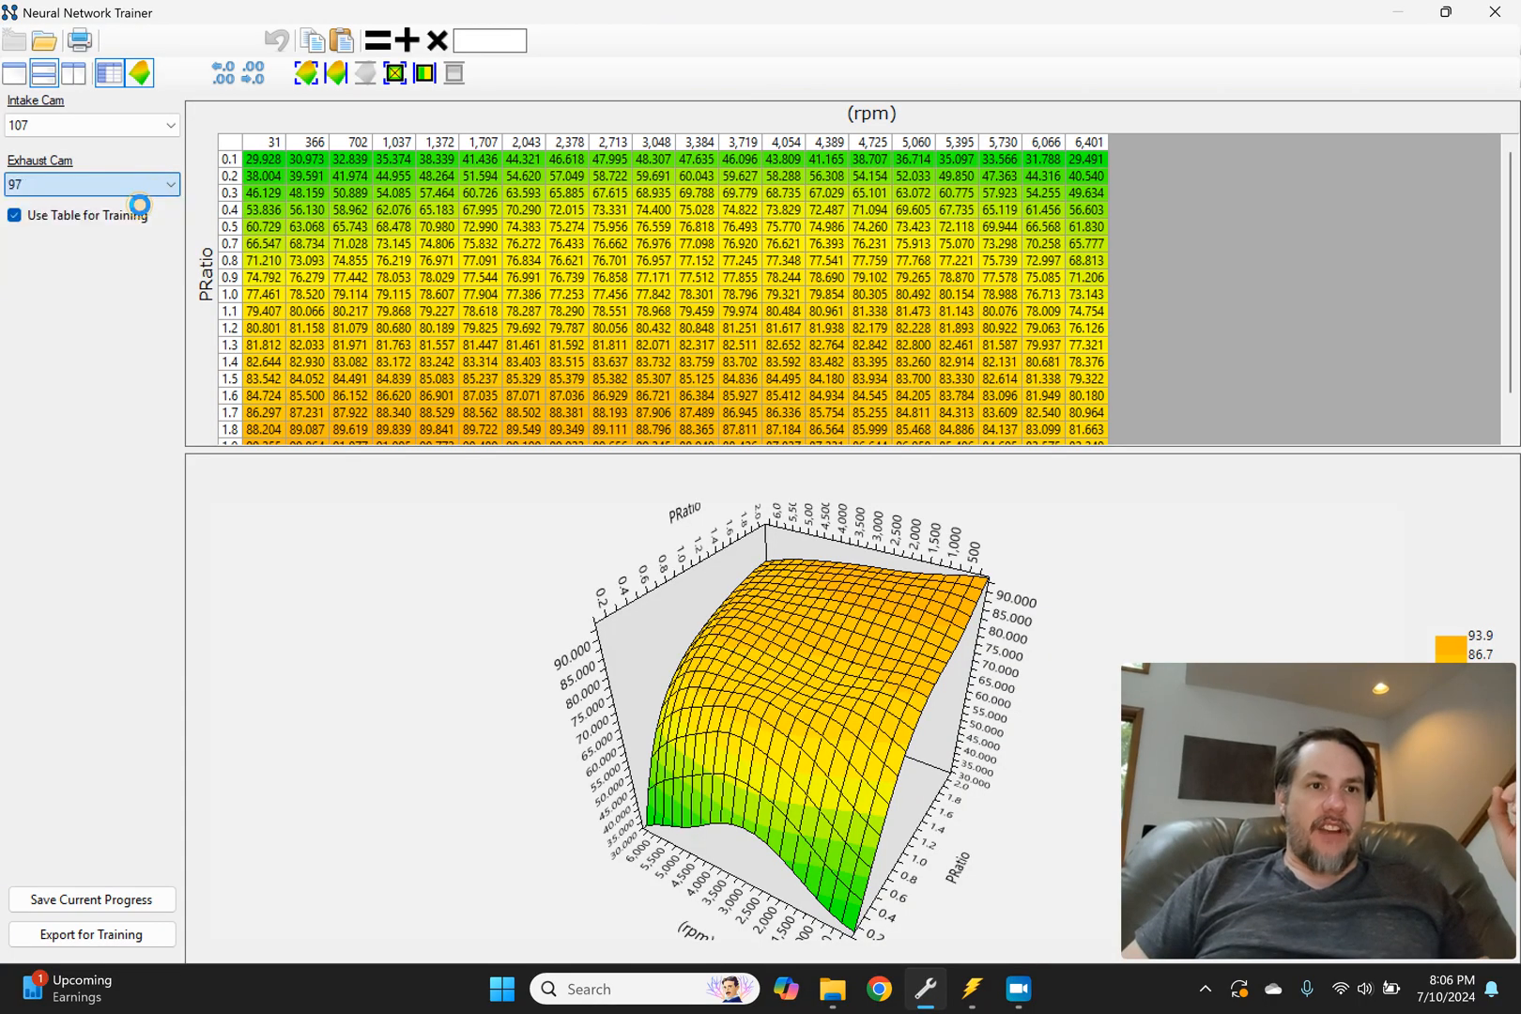
click(155, 125)
click(125, 210)
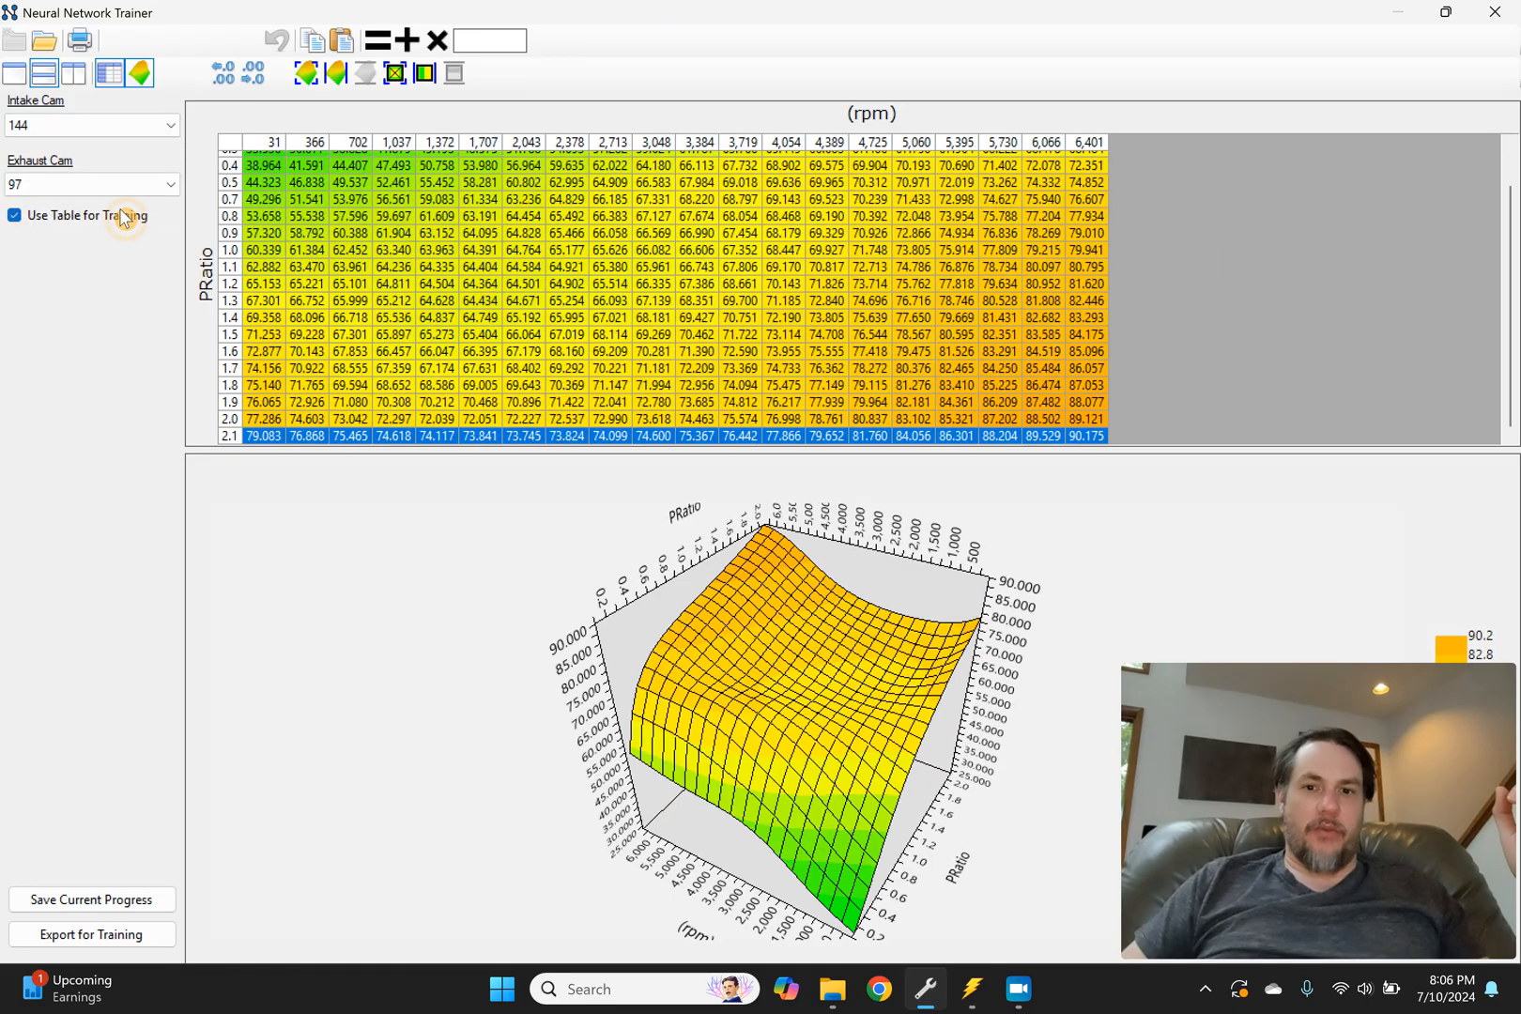
drag(698, 598, 526, 609)
Step: Display the surface for intake cam 125.5 with exhaust cam 115.5 and inspect it from several angles
click(161, 126)
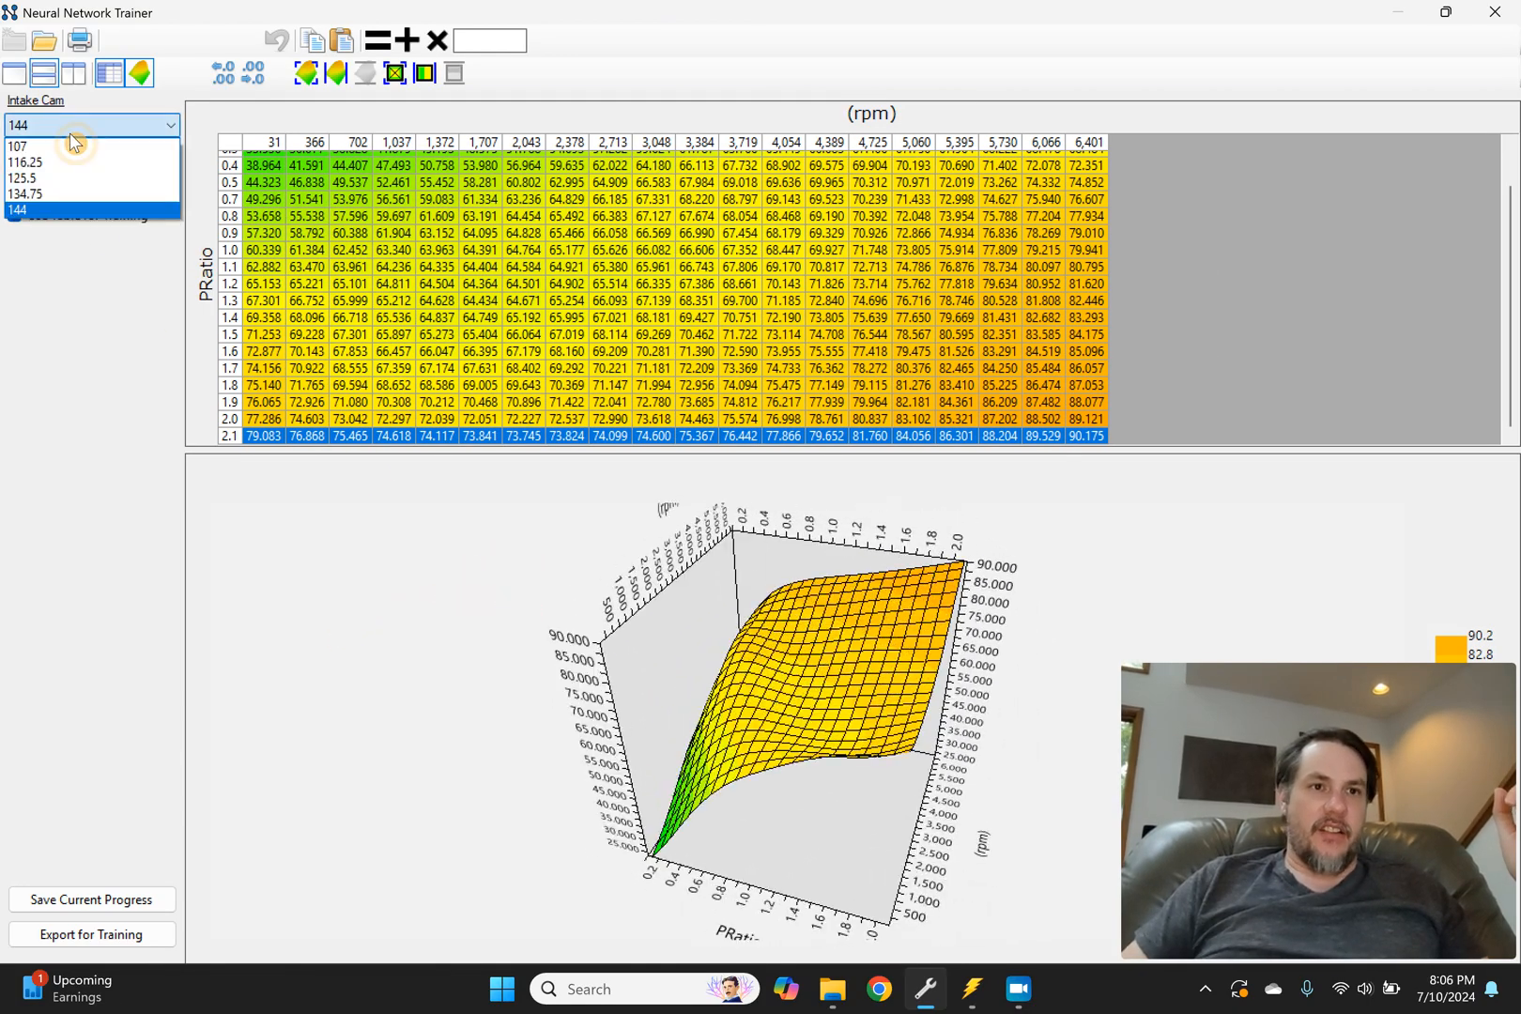
click(82, 179)
click(82, 184)
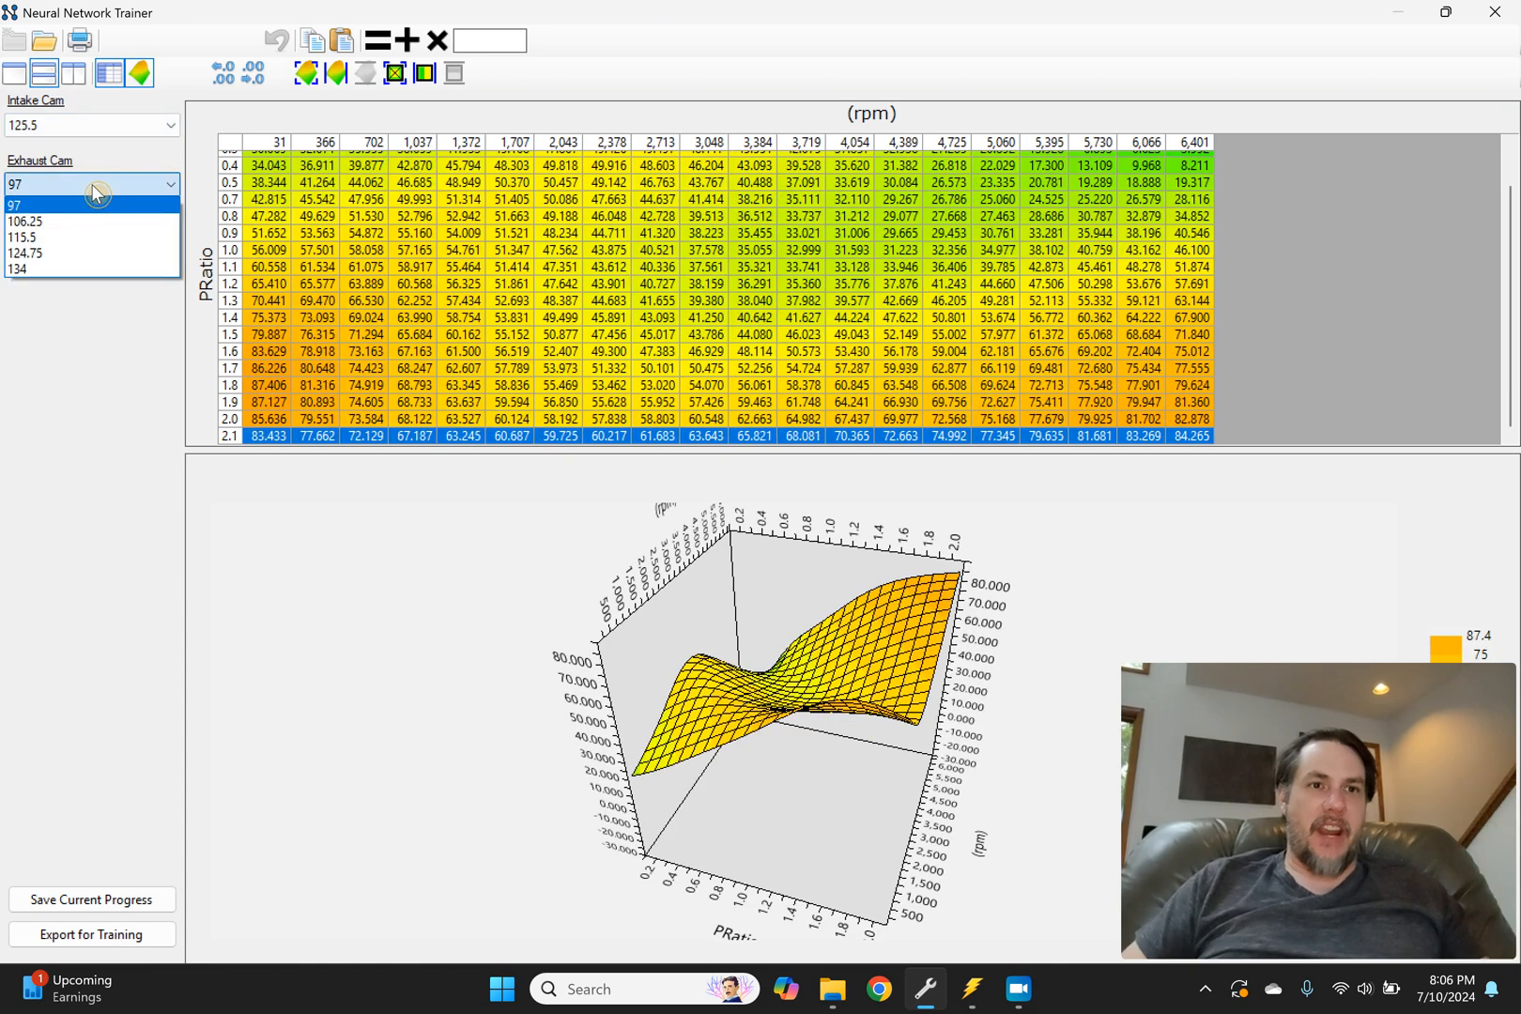
click(99, 238)
drag(649, 651, 19, 623)
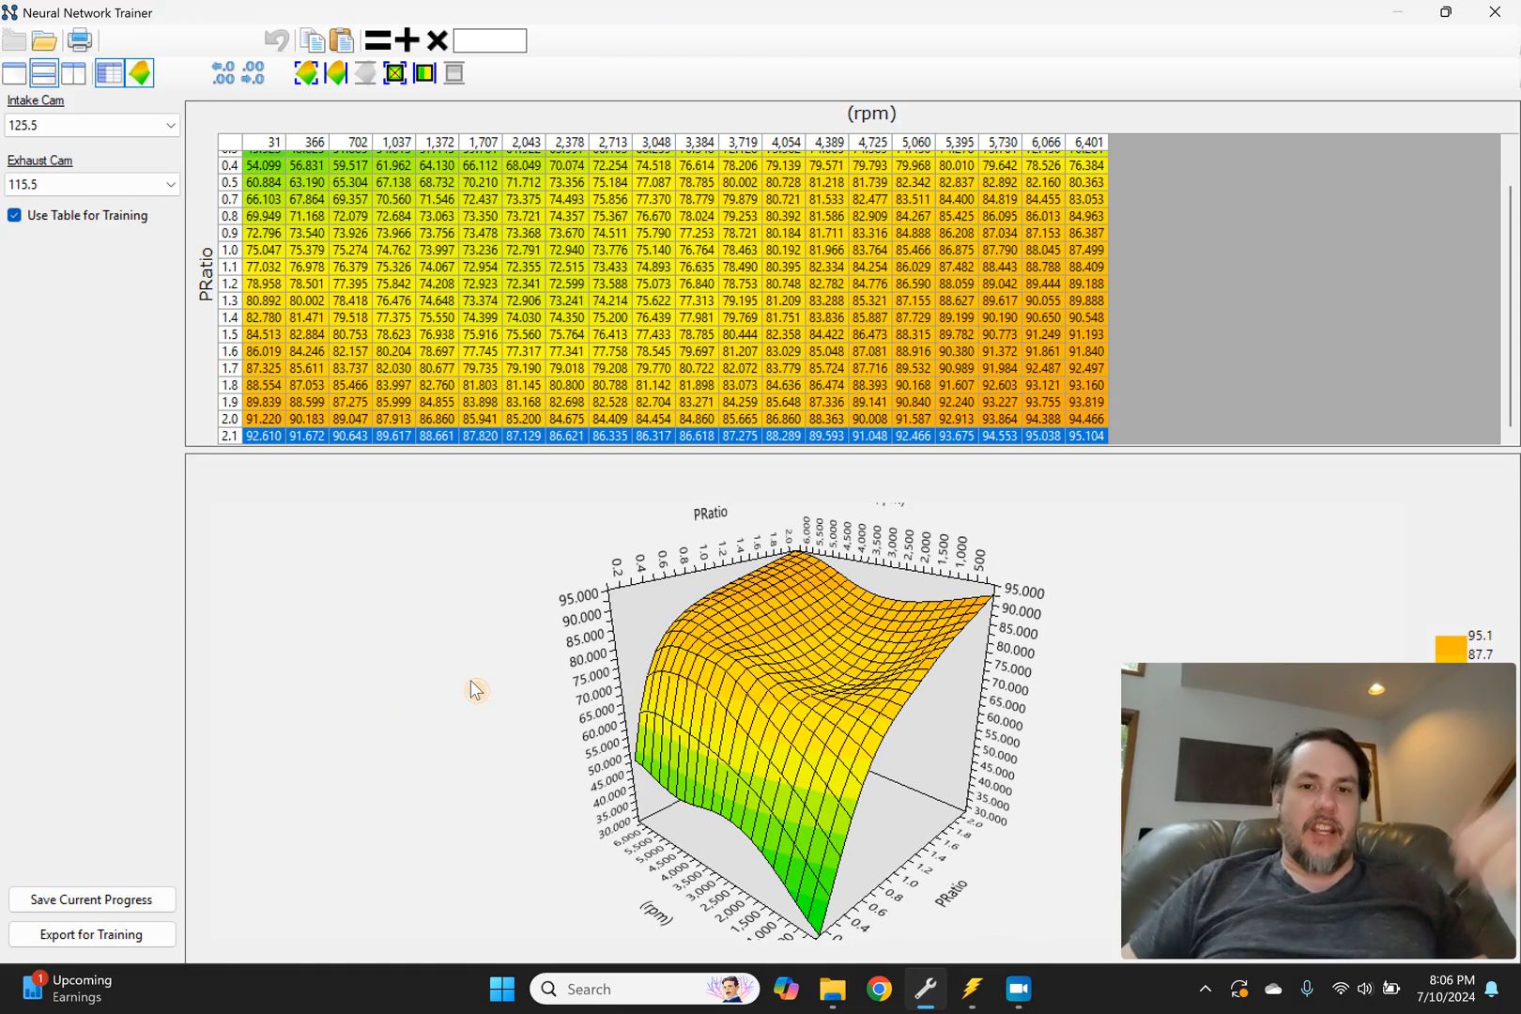
mouse_move(330, 677)
mouse_down()
mouse_move(183, 655)
mouse_move(344, 669)
mouse_up()
Step: Display the surface for intake cam 107 with exhaust cam 97 and inspect its shape from several angles
click(104, 184)
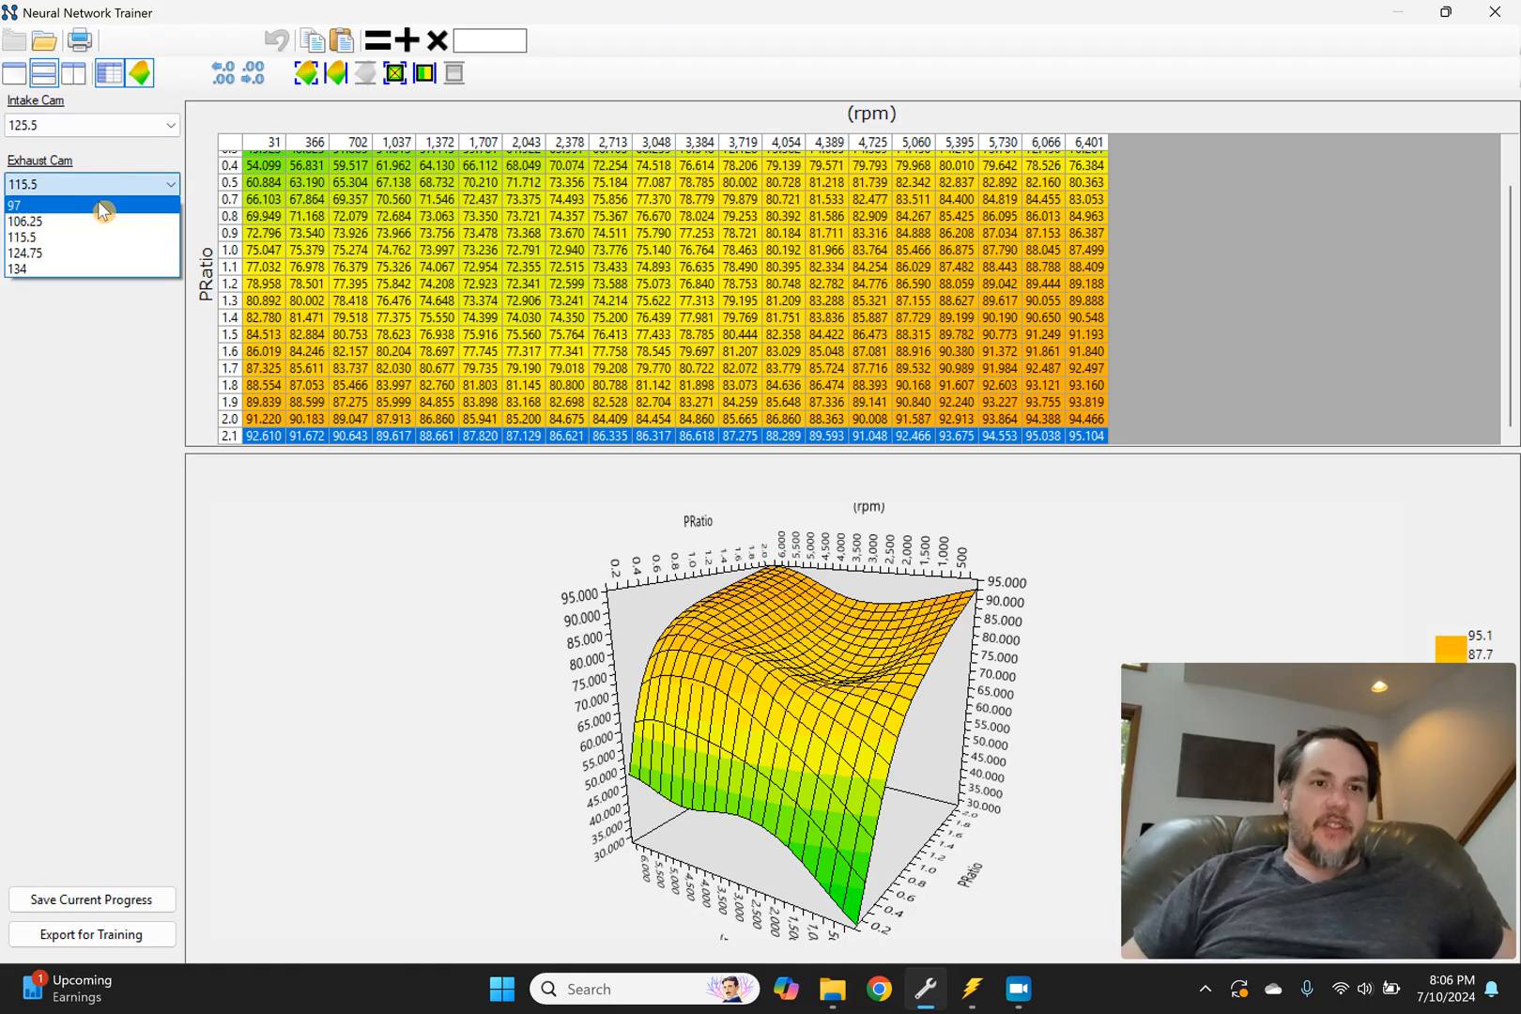
click(102, 202)
click(122, 128)
click(119, 143)
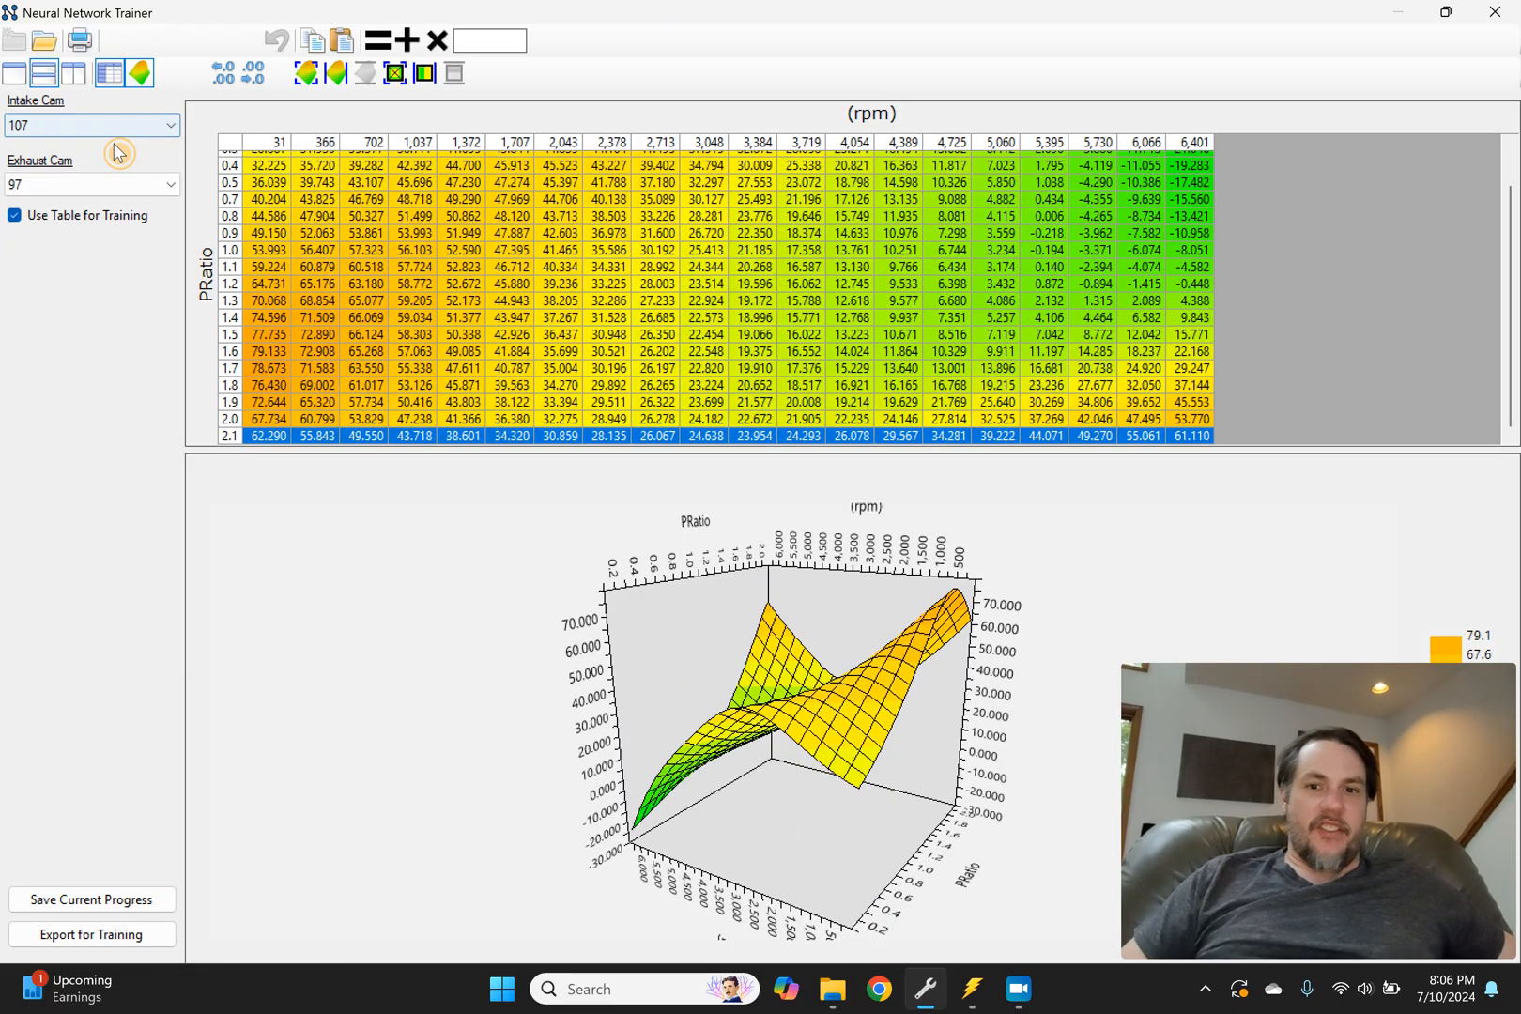
drag(454, 550, 8, 601)
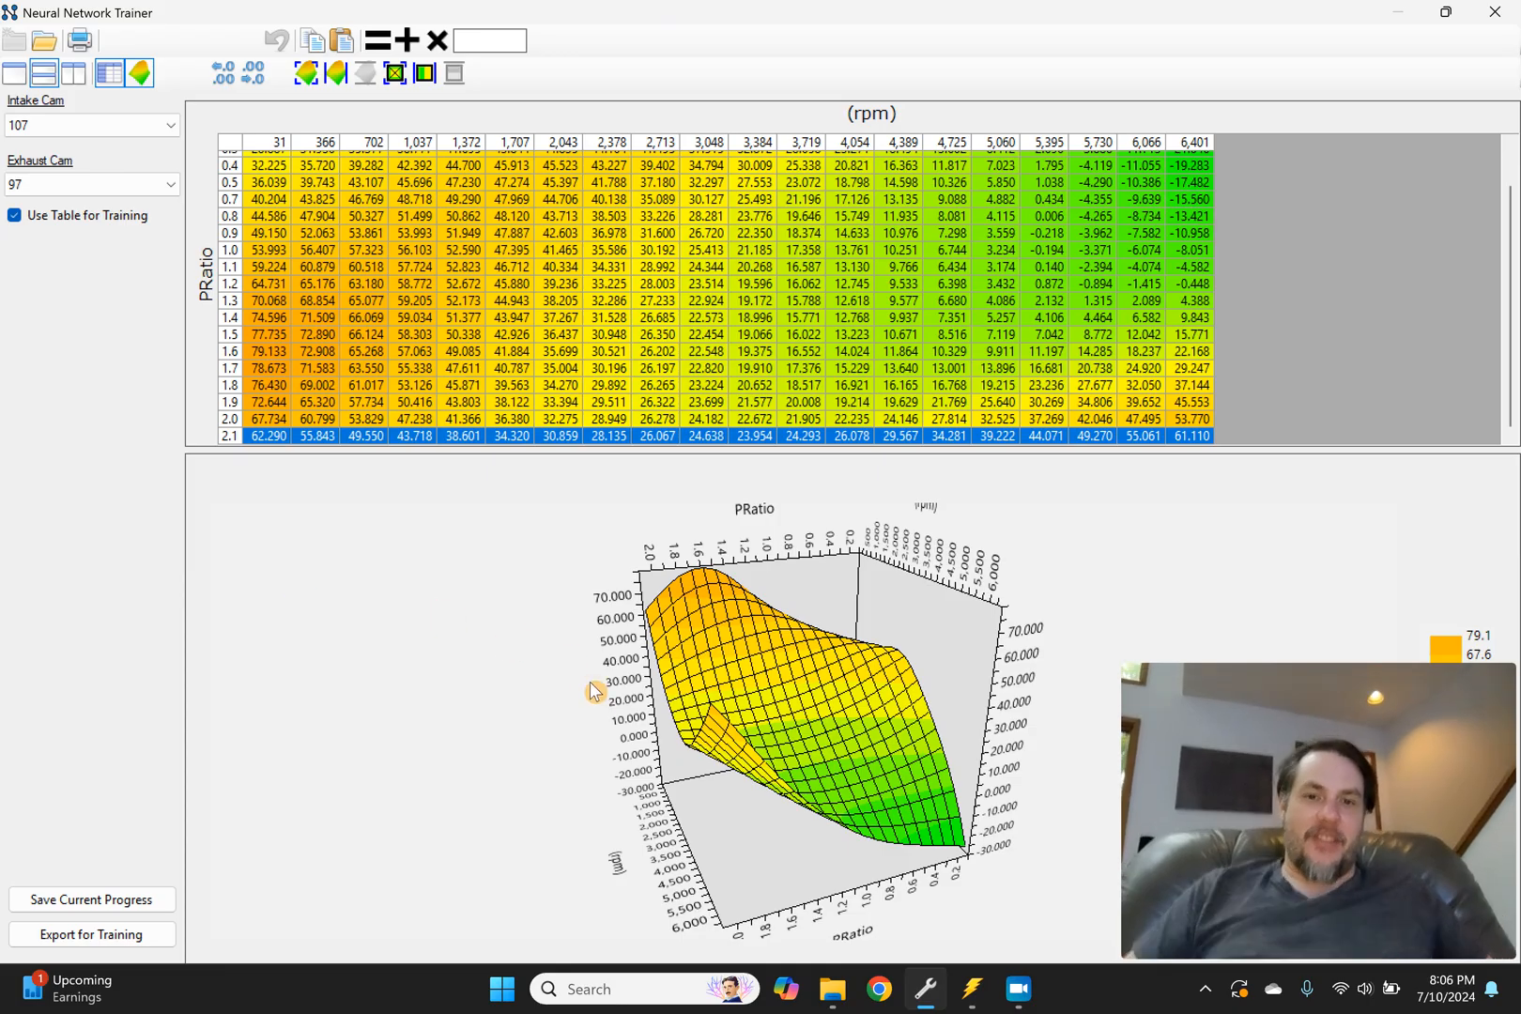
drag(592, 692, 421, 699)
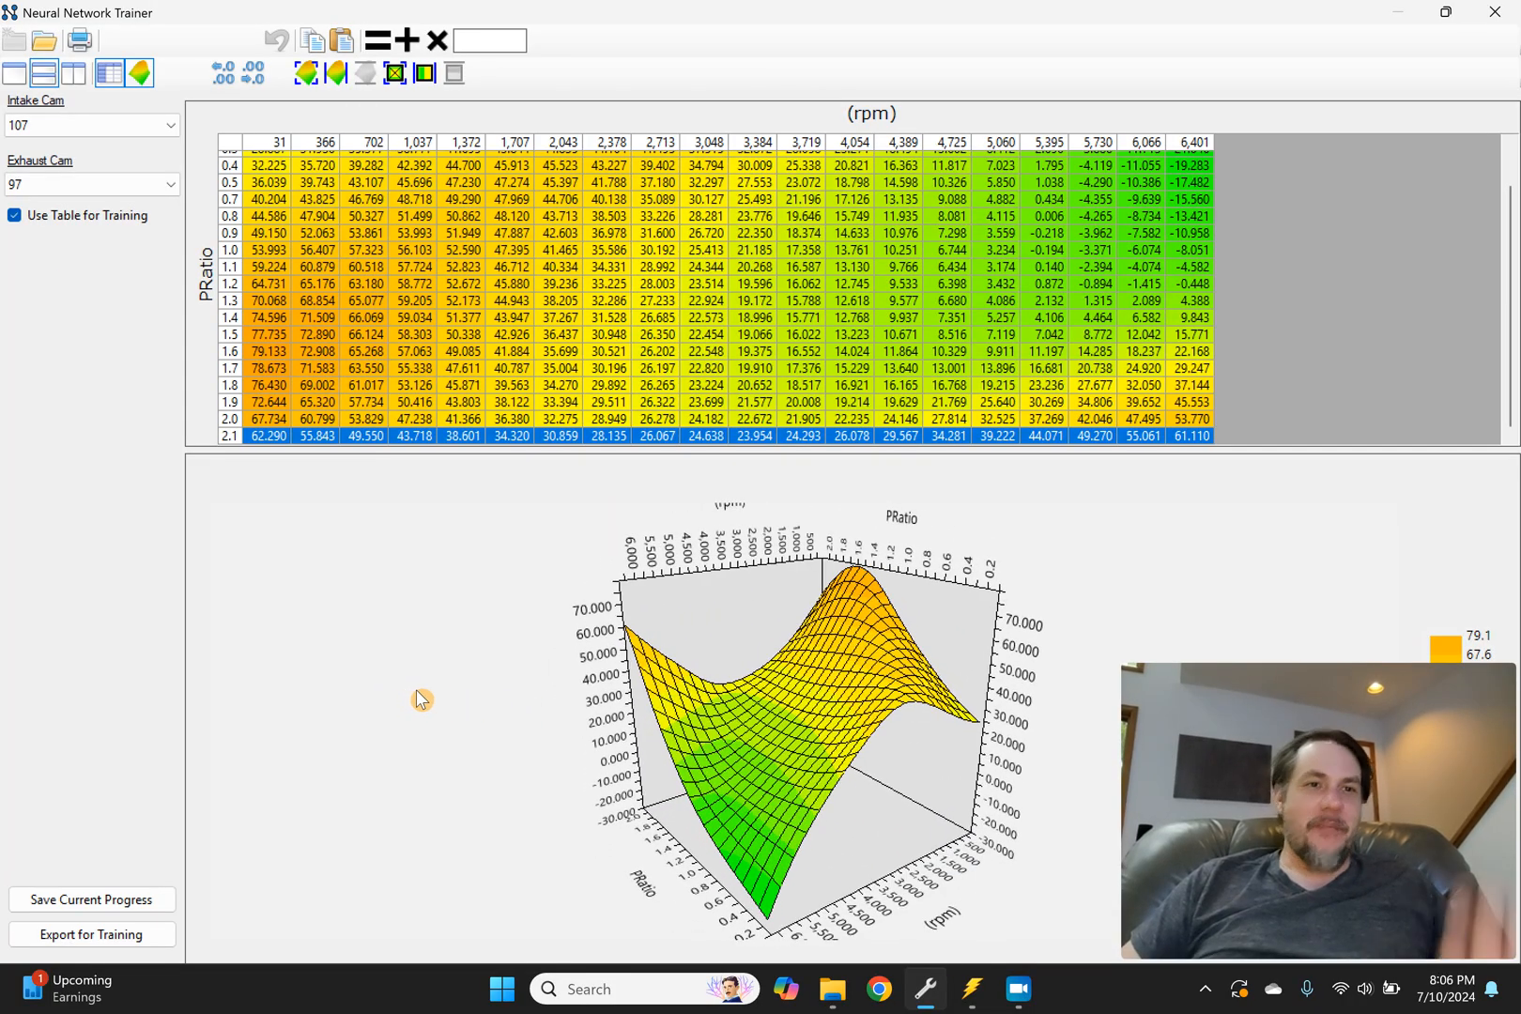
Step: Set the exhaust cam to 134 while keeping intake cam 107 as the displayed table
click(94, 188)
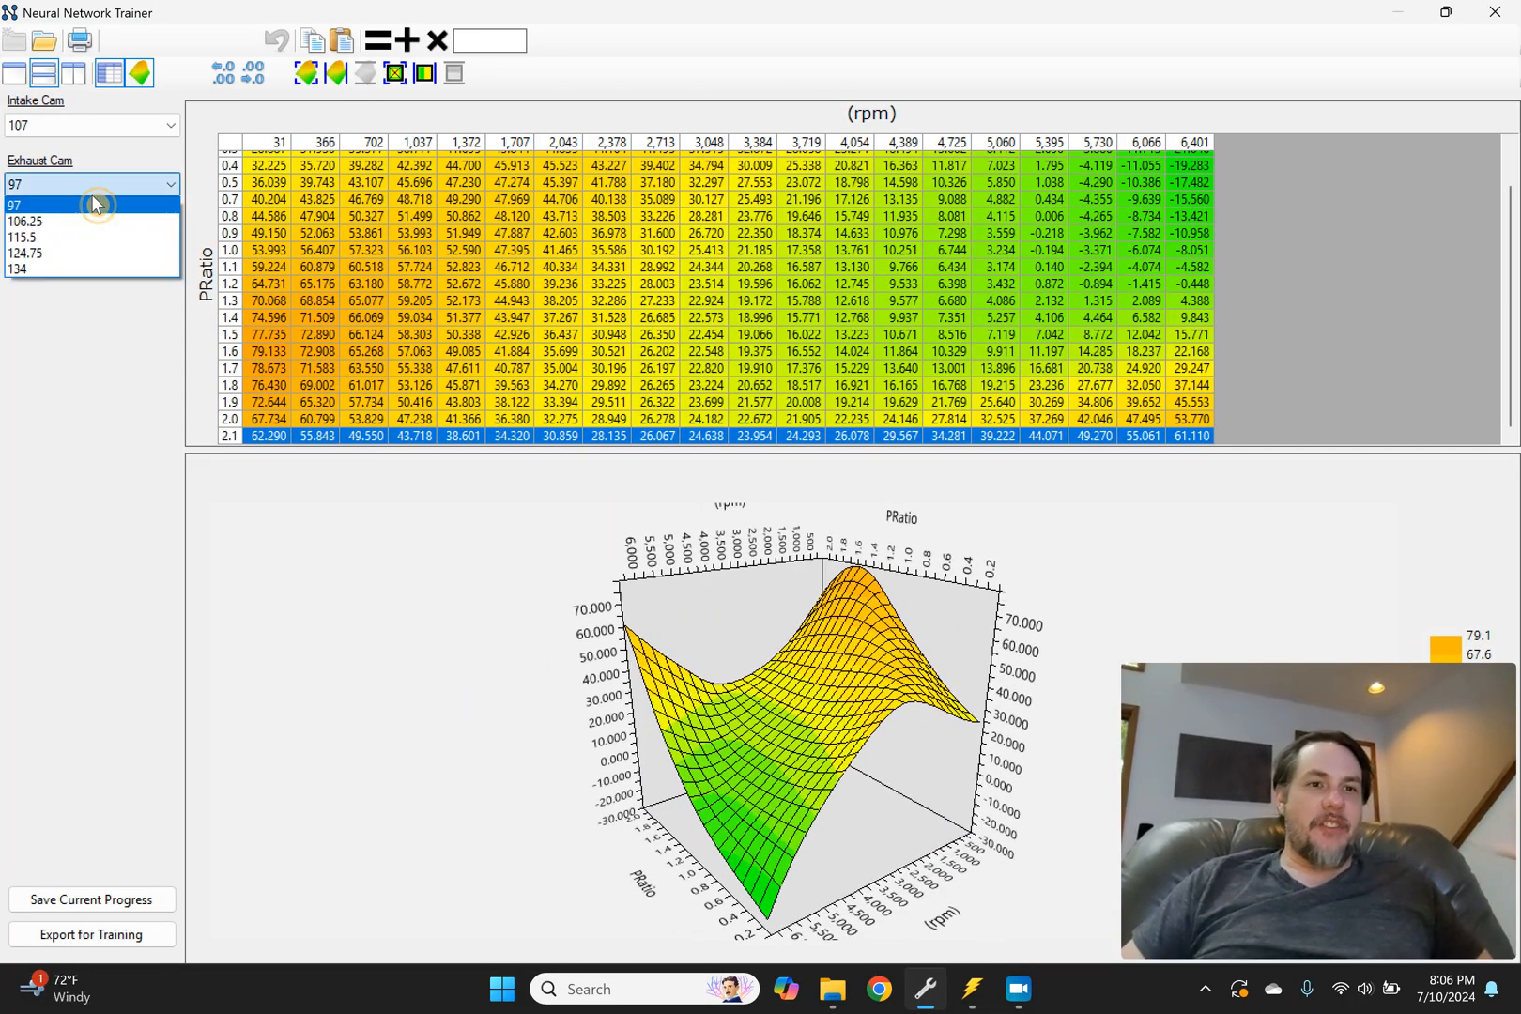
click(82, 269)
click(141, 125)
click(141, 125)
click(142, 125)
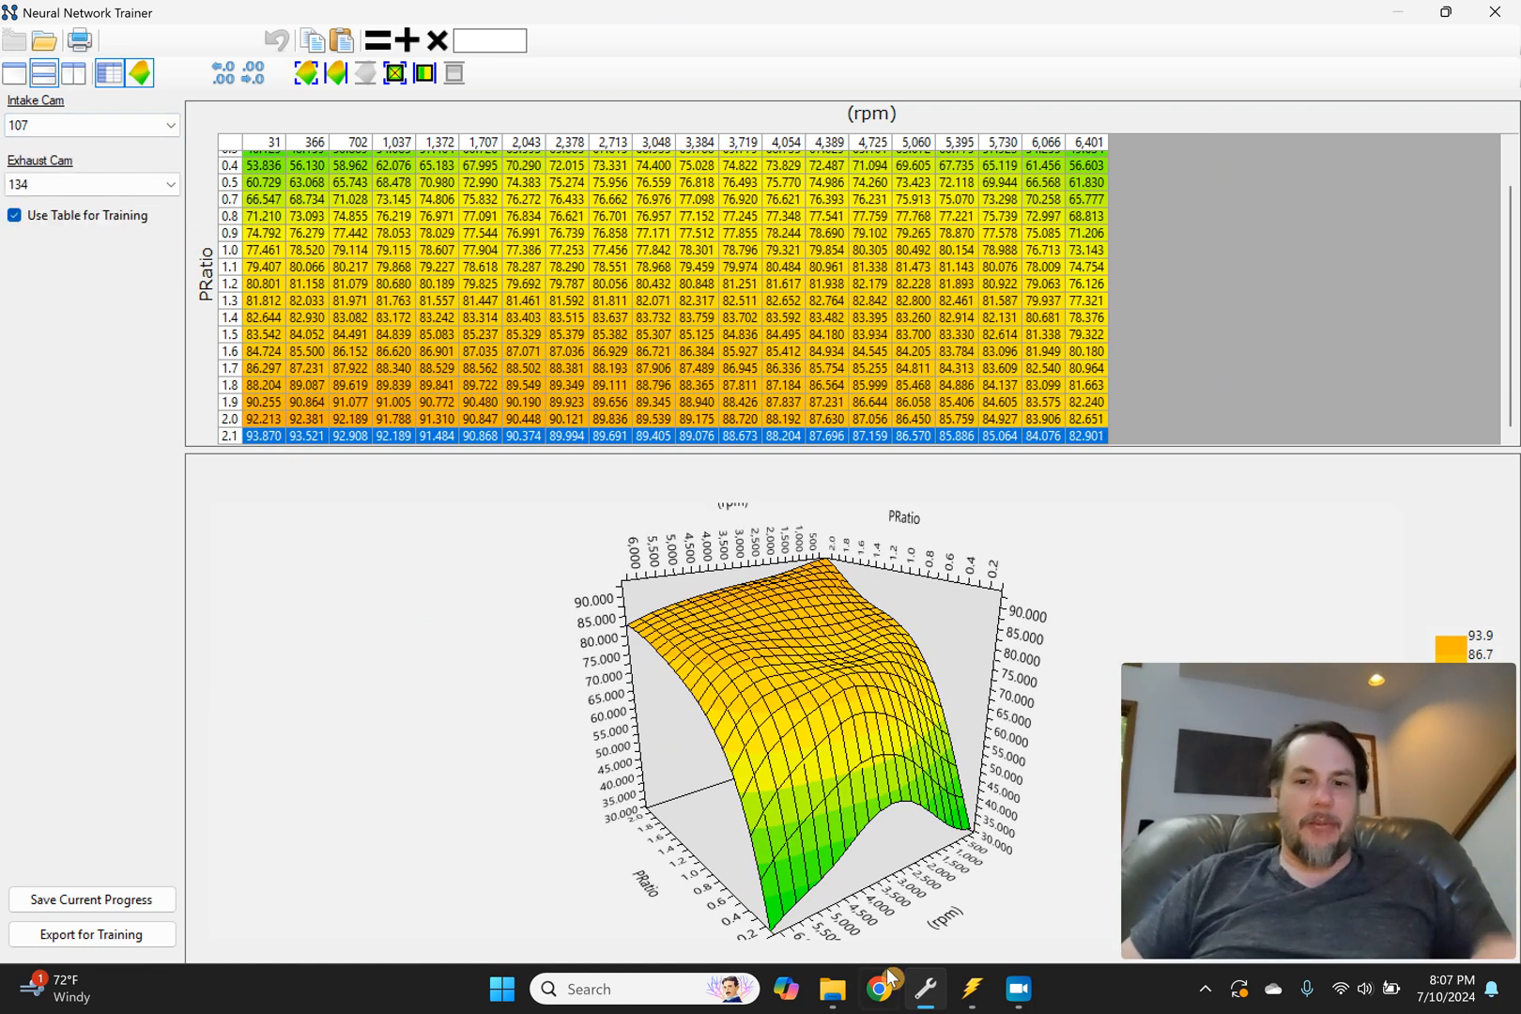
Step: Switch to VCM Scanner and copy the full set of selected HC EQ Err 107/134 error cells
click(975, 994)
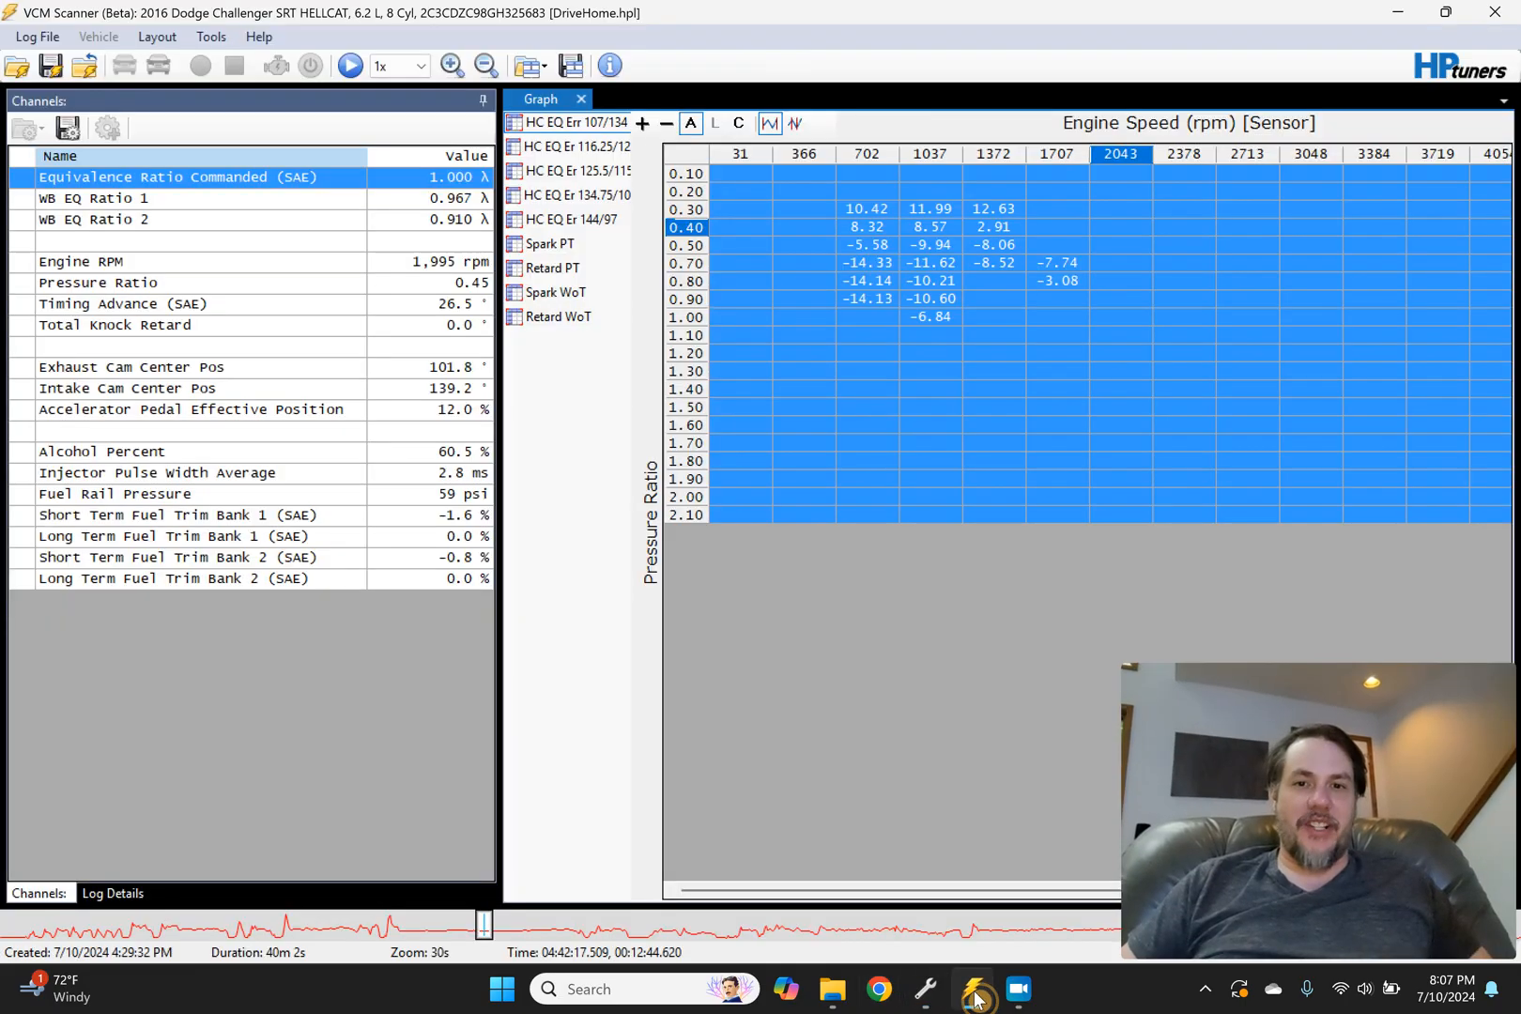
right_click(681, 161)
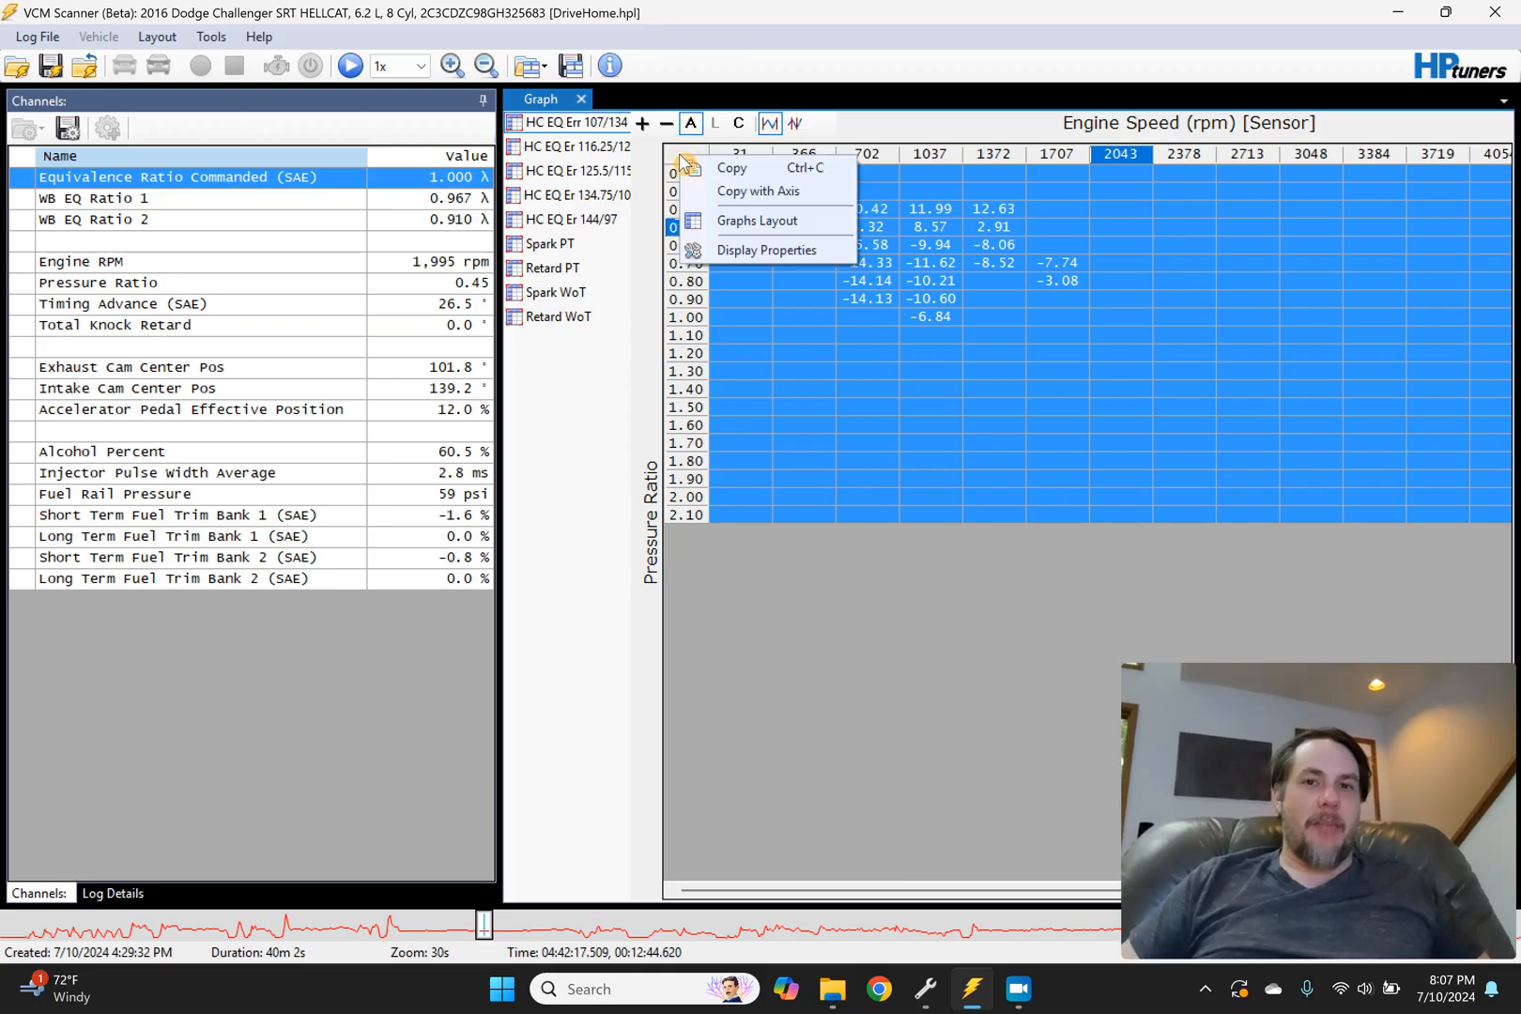
click(742, 166)
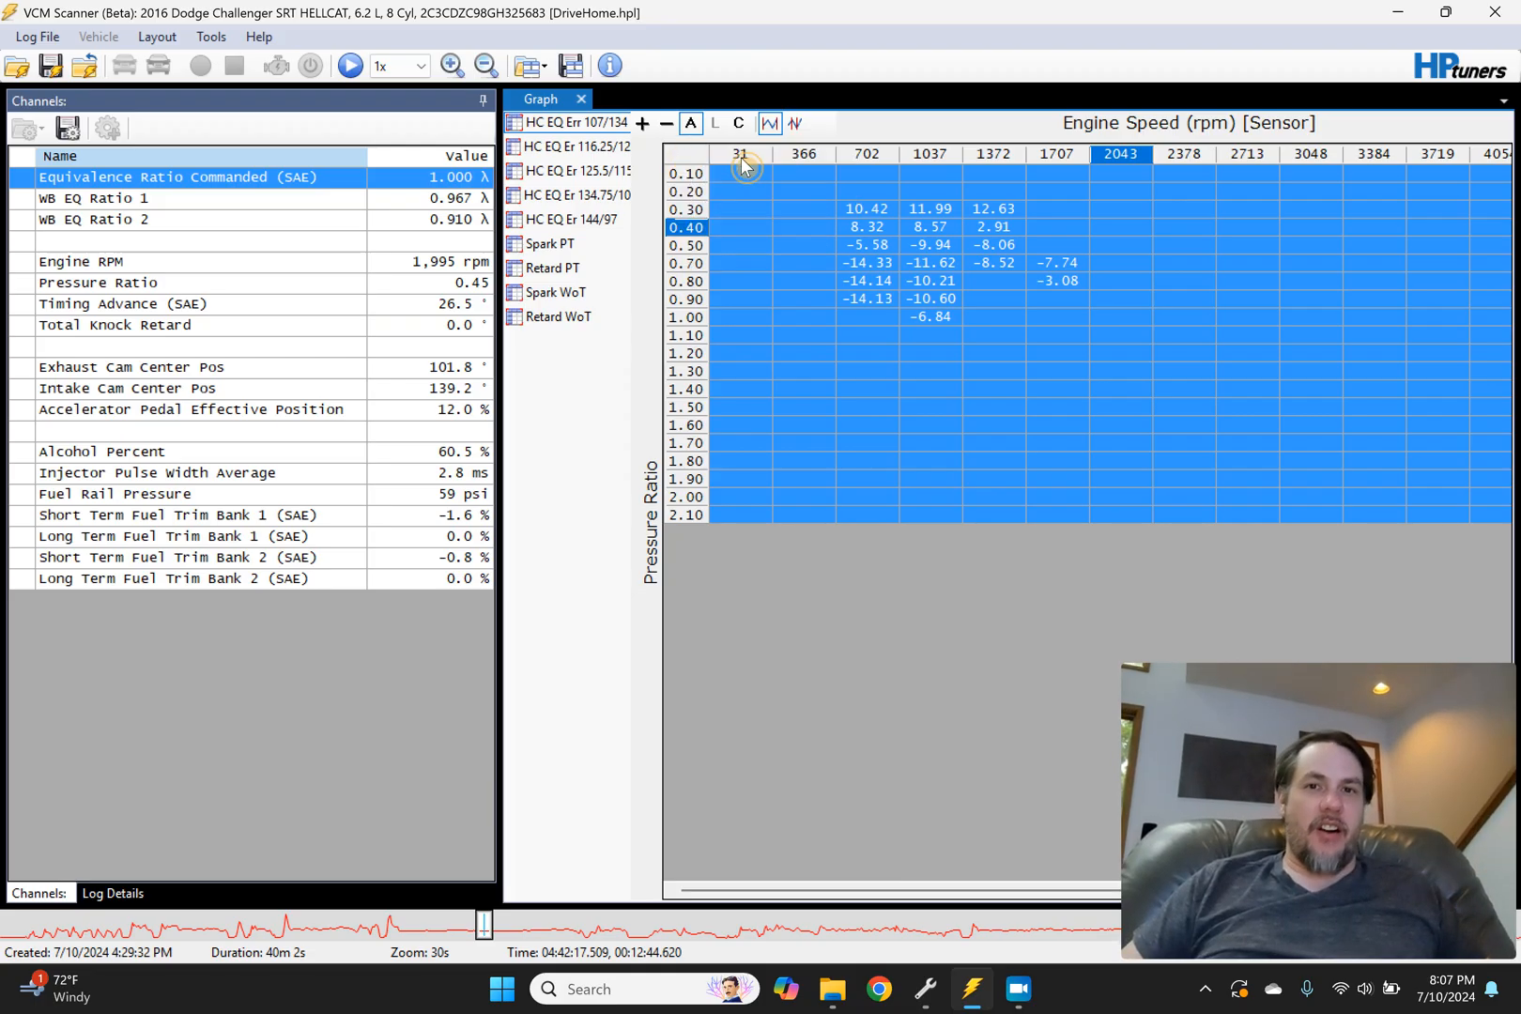
Step: In Neural Network Trainer, apply the copied errors to the entire intake 107, exhaust 134 table using Paste Special Multiply by %
click(926, 972)
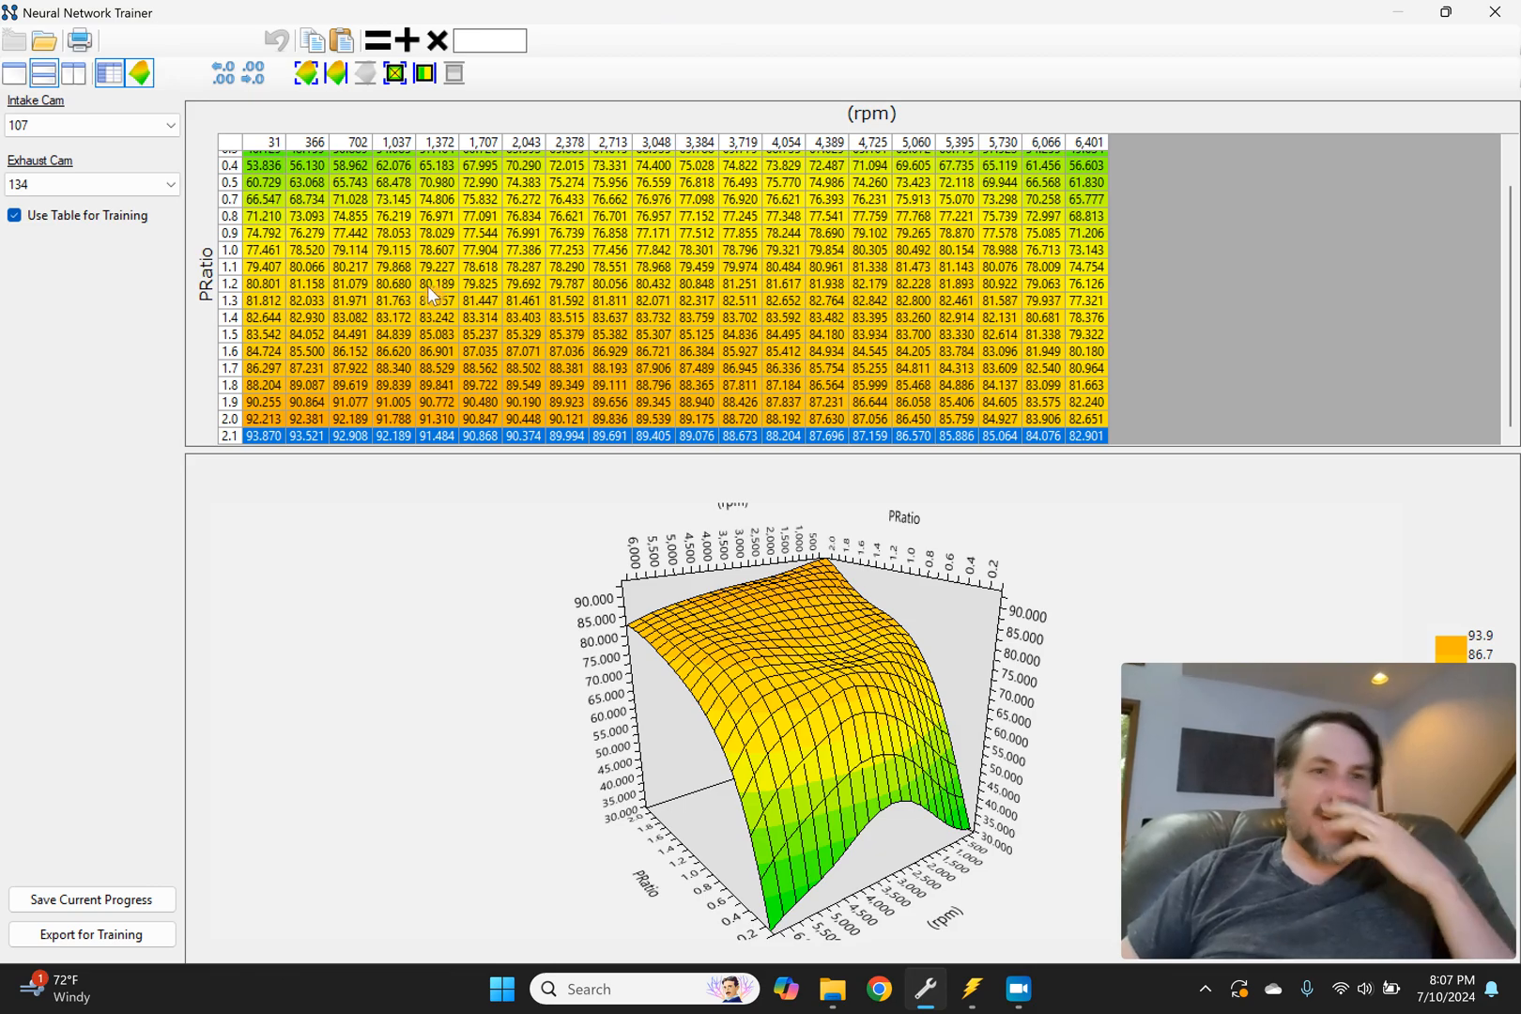
scroll(428, 291, up, 1)
click(232, 144)
right_click(232, 144)
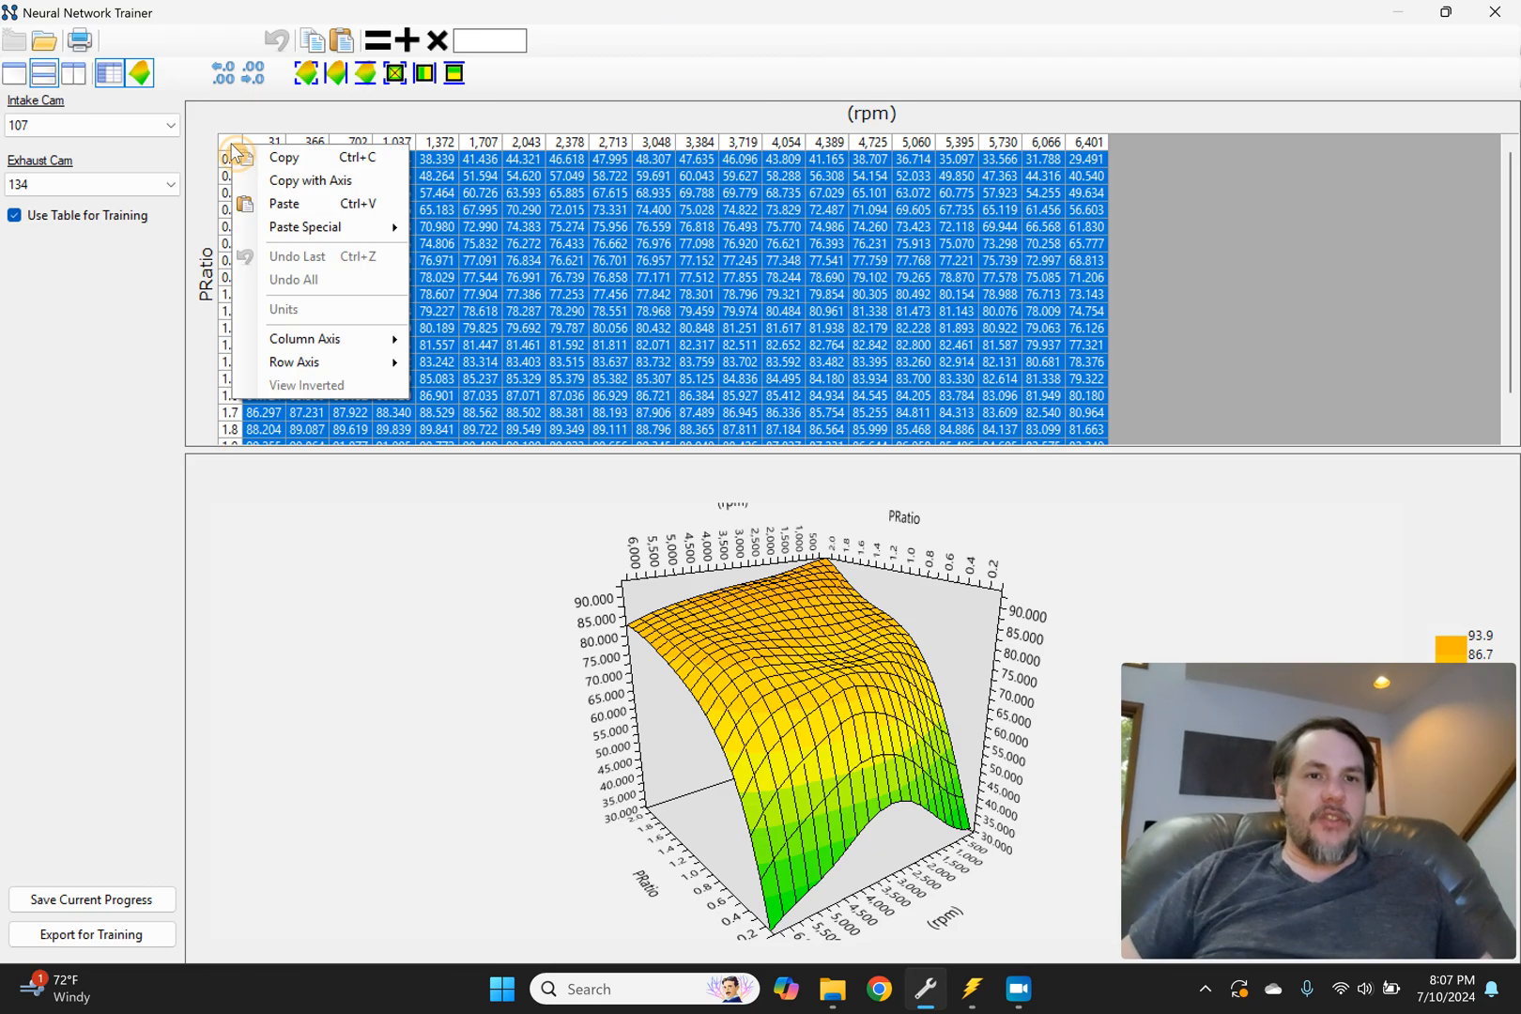
click(349, 242)
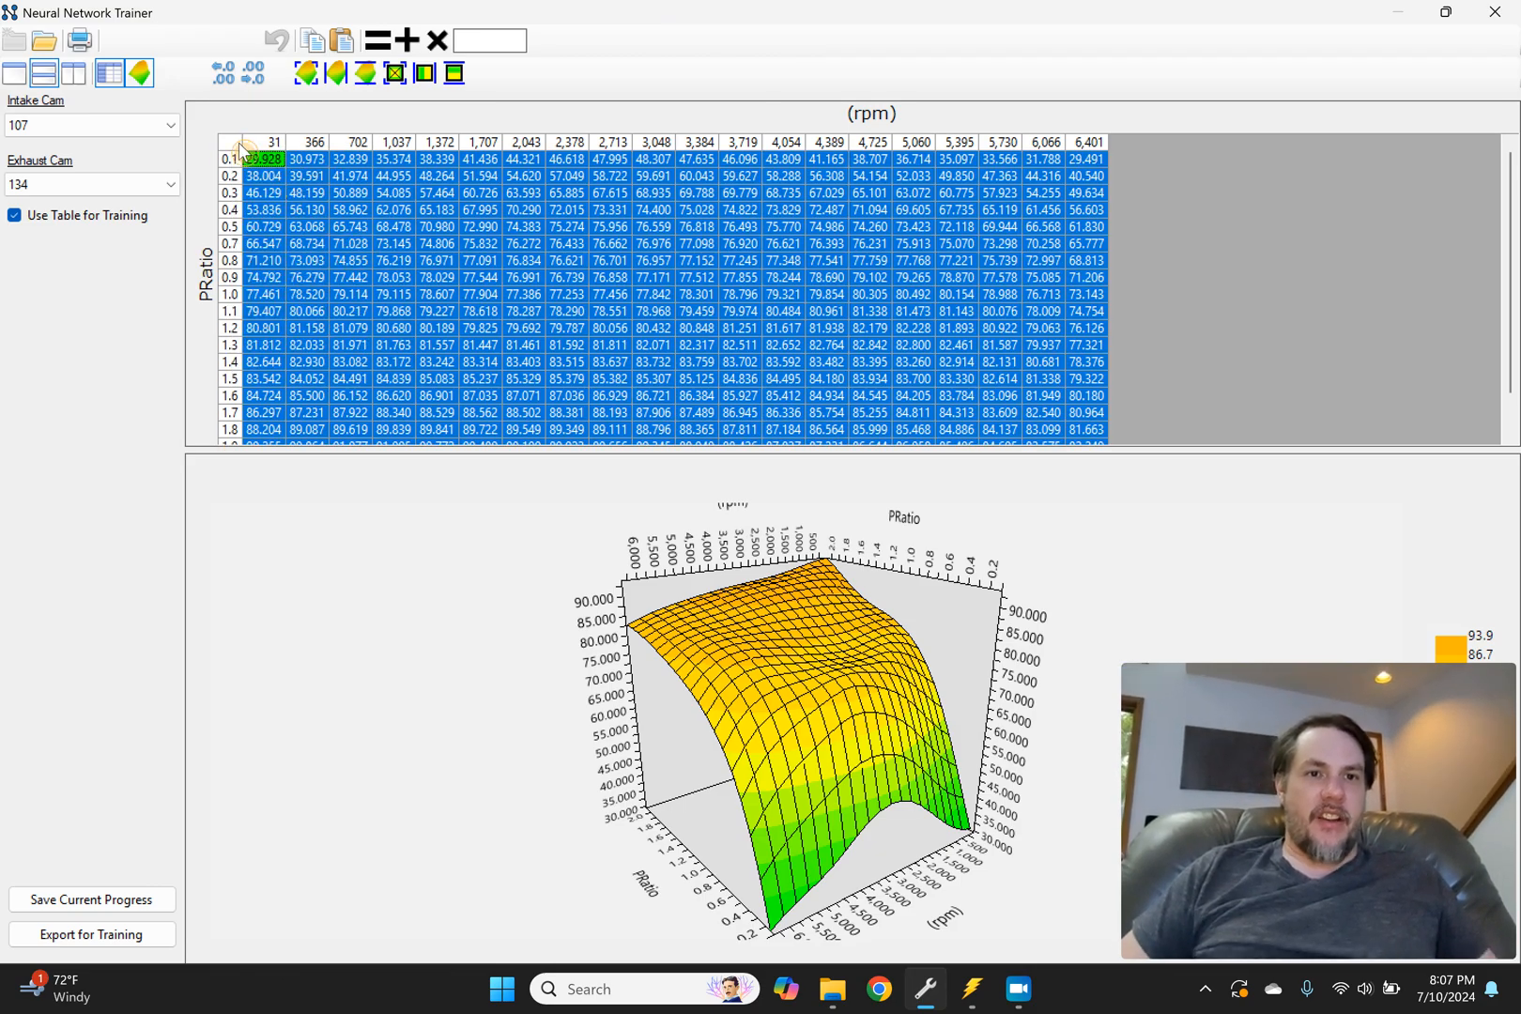
right_click(241, 146)
click(308, 228)
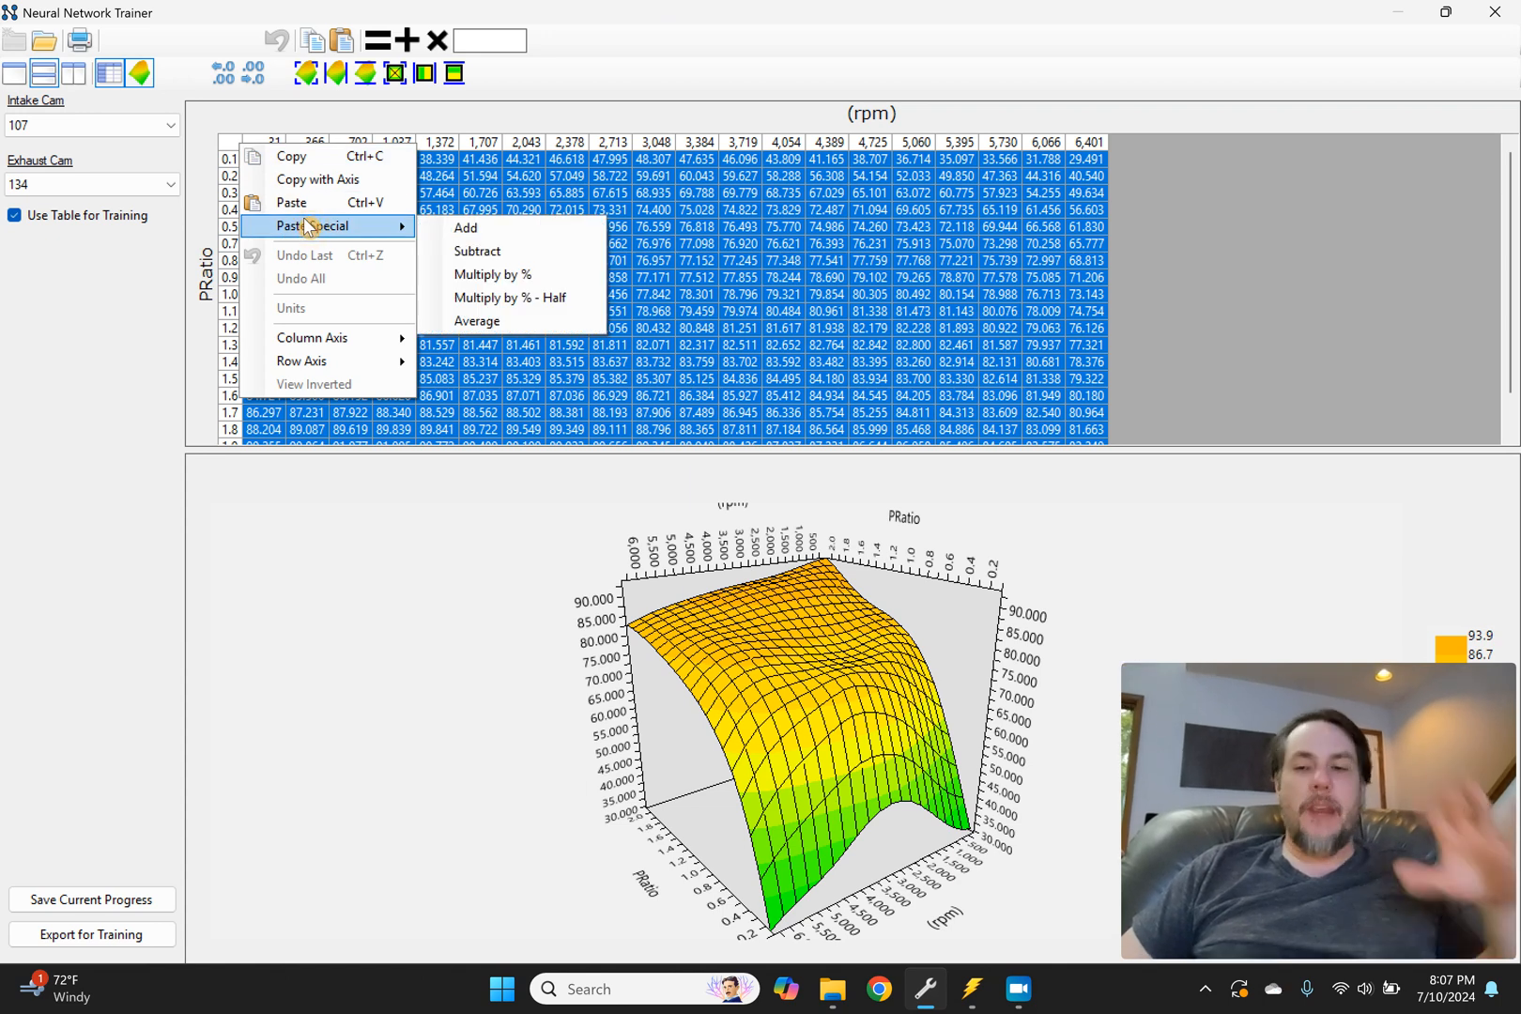
click(498, 274)
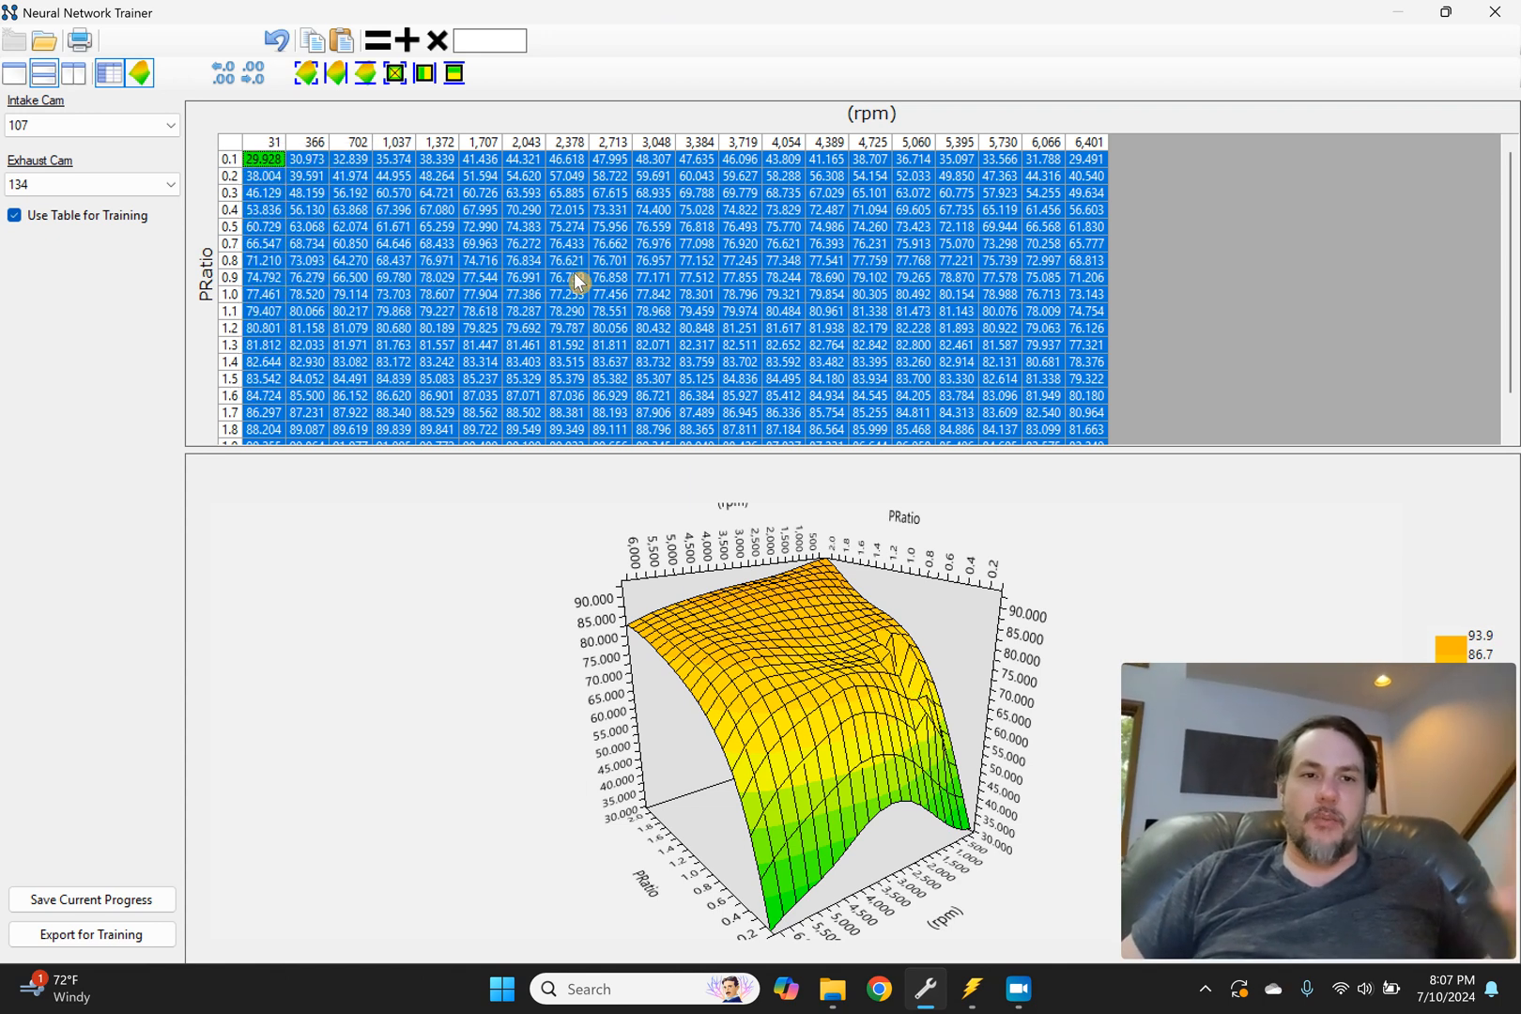
Step: Inspect the corrected surface from several angles, including side-on along the pressure ratio axis, and clear the full-table selection
drag(503, 632, 345, 645)
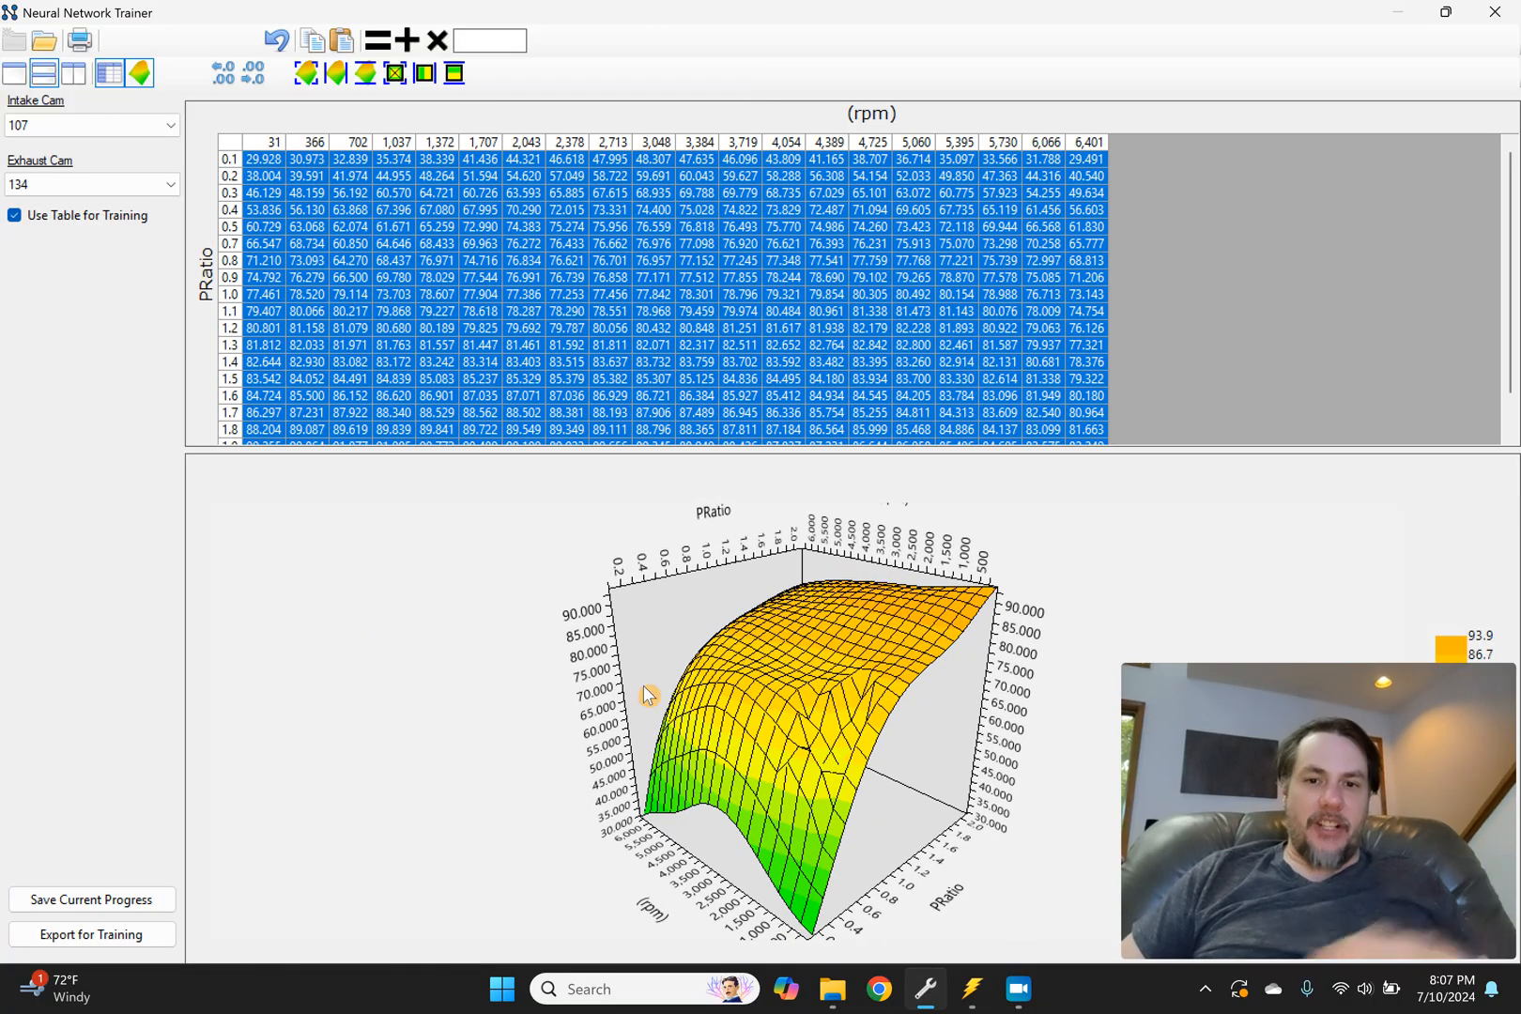
drag(537, 679, 442, 625)
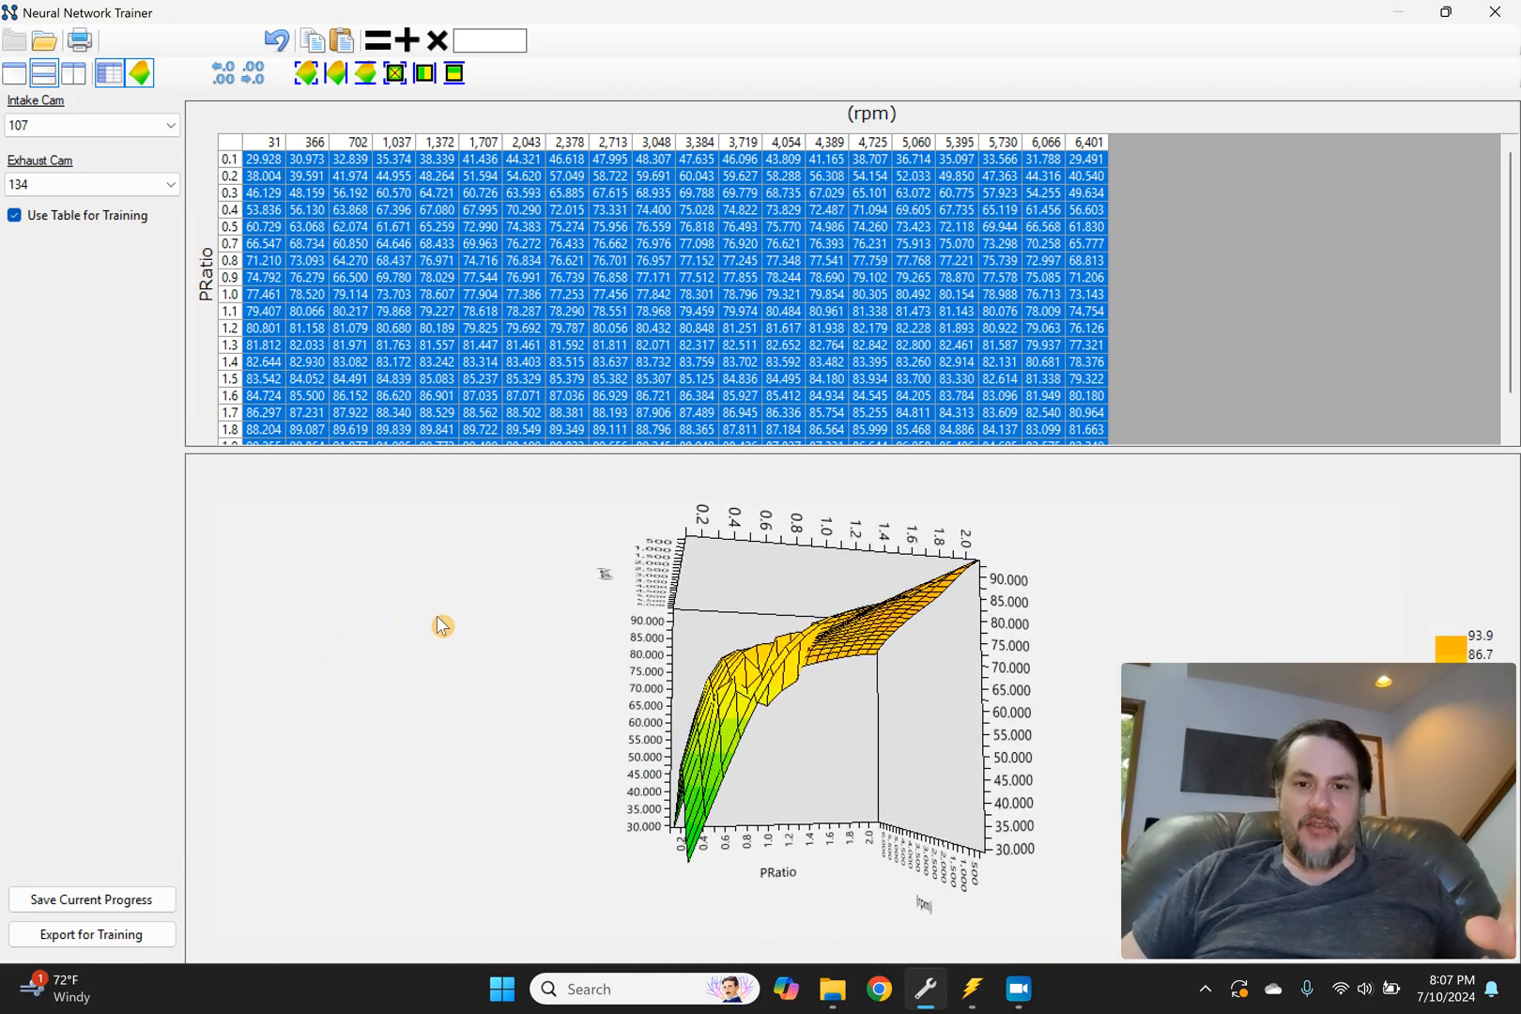
click(429, 396)
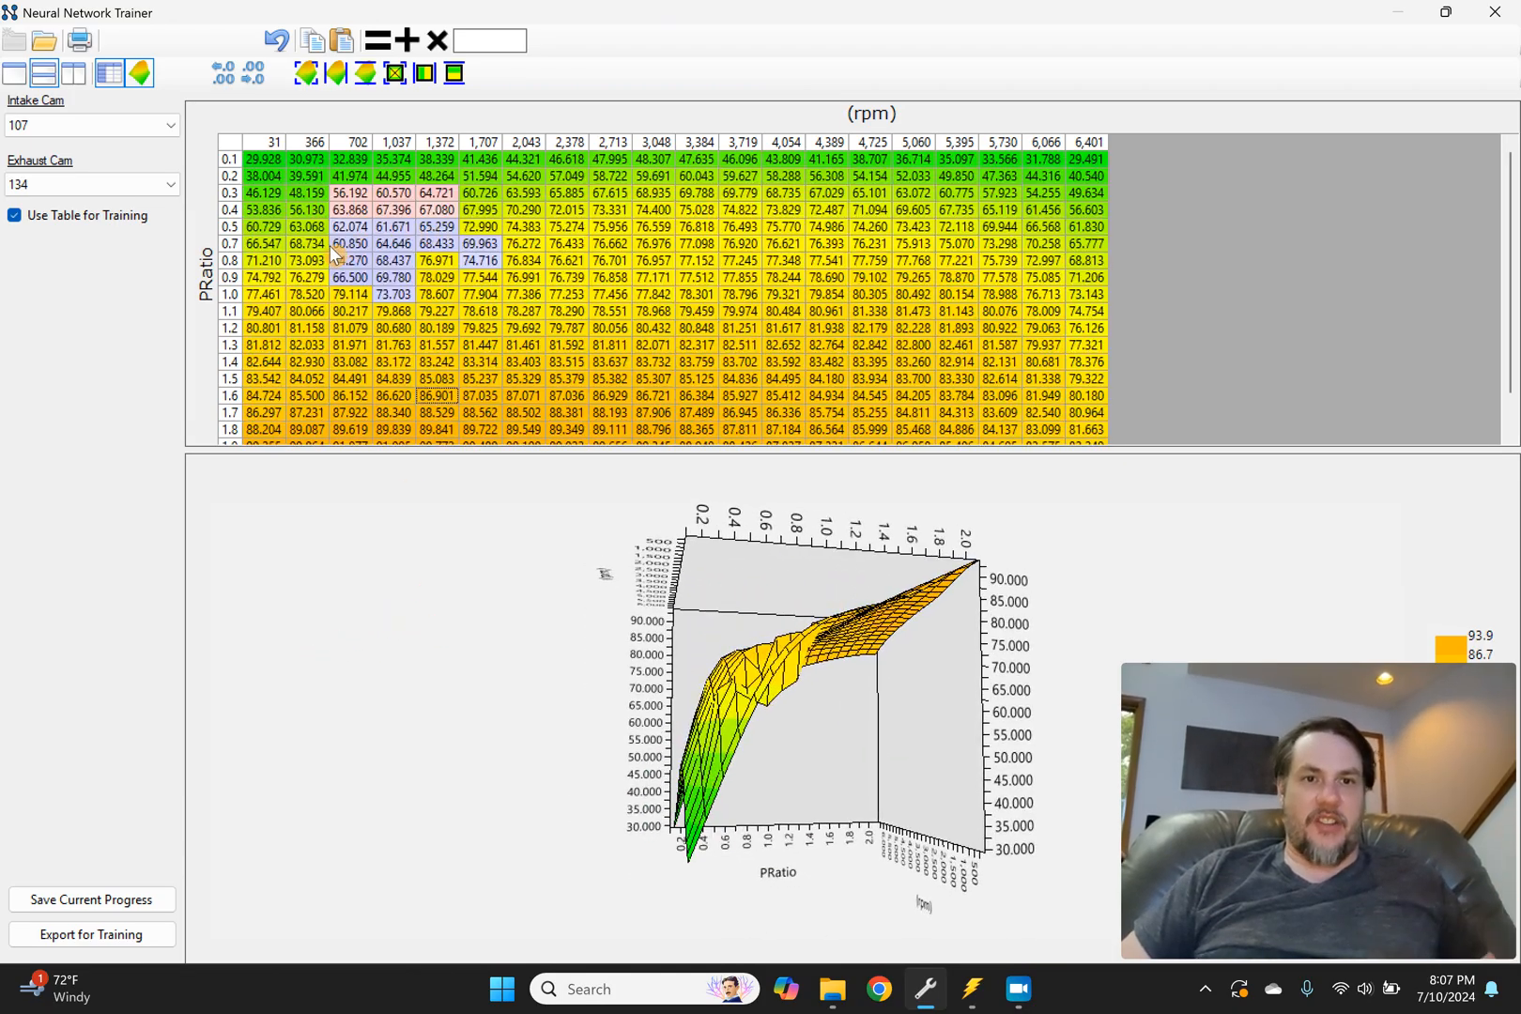
Step: Compare the corrected cells around 702 rpm with the neighbouring low-rpm cells between pressure ratios 0.5 and 0.9
drag(327, 228, 282, 246)
click(264, 227)
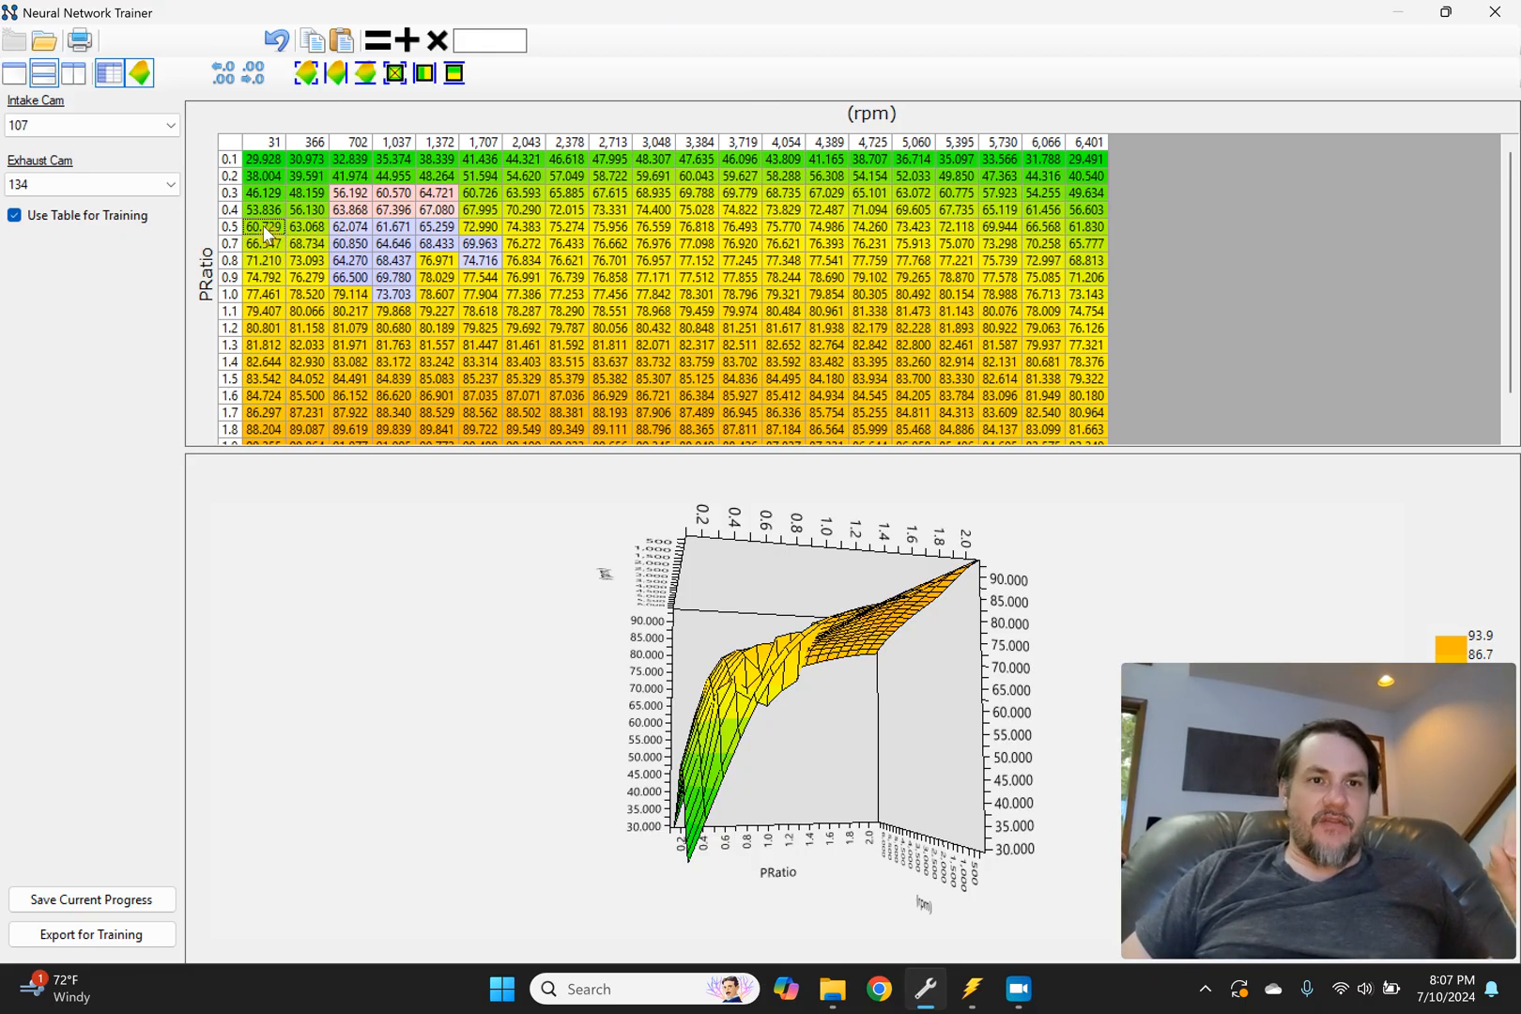
drag(266, 232, 271, 278)
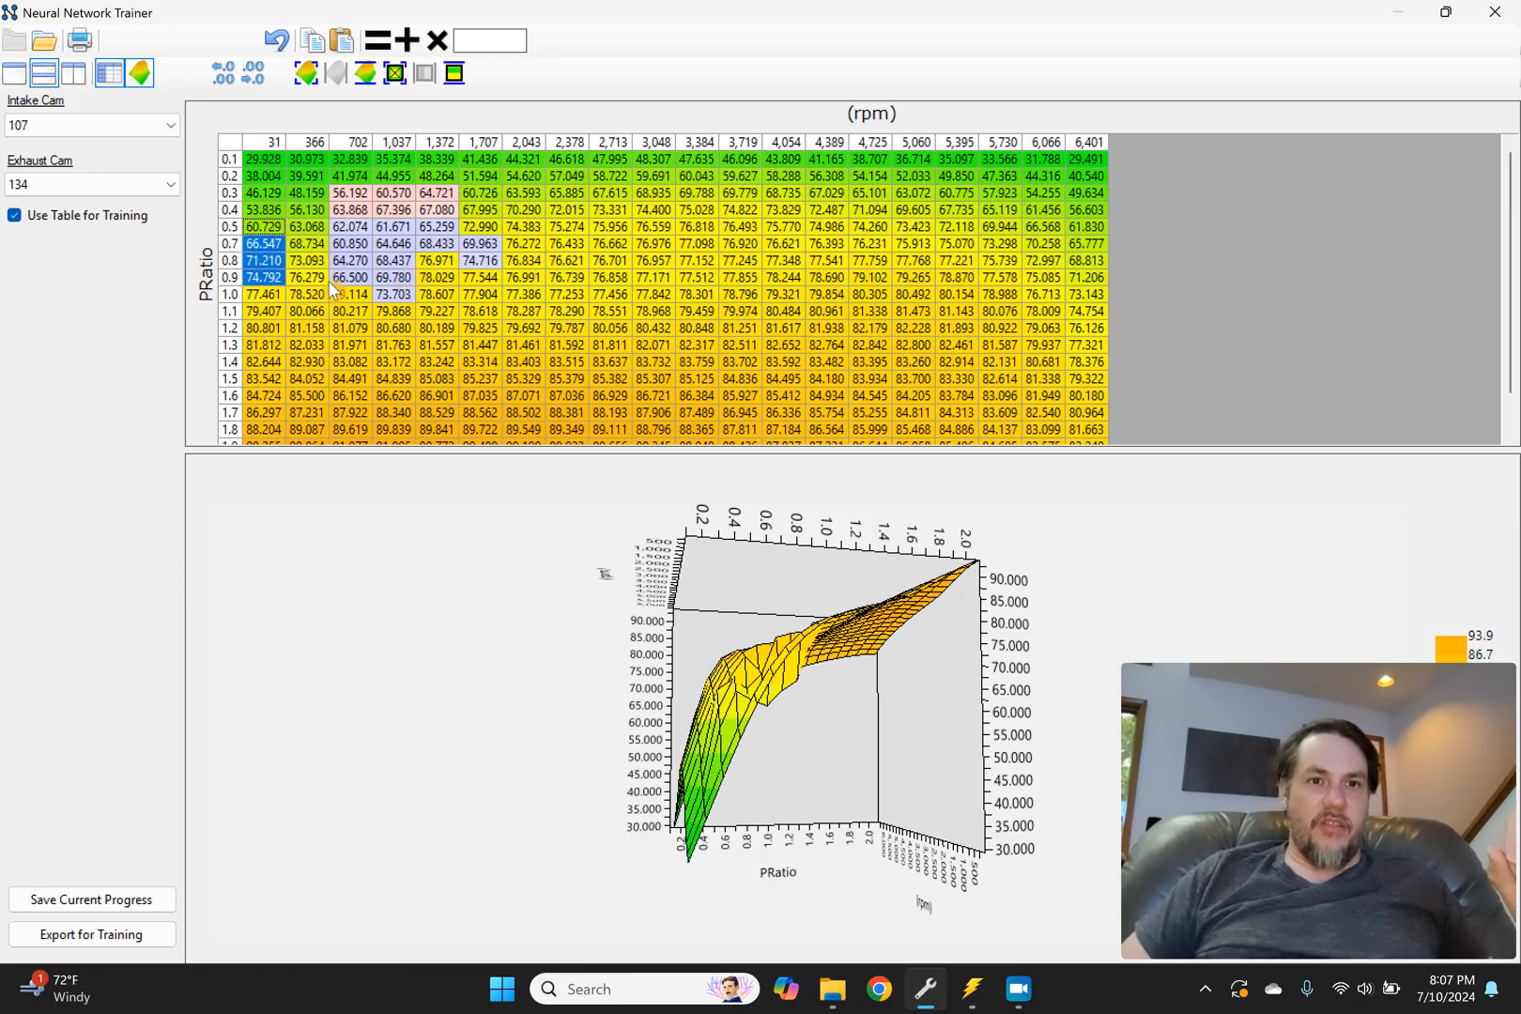
click(253, 278)
click(348, 279)
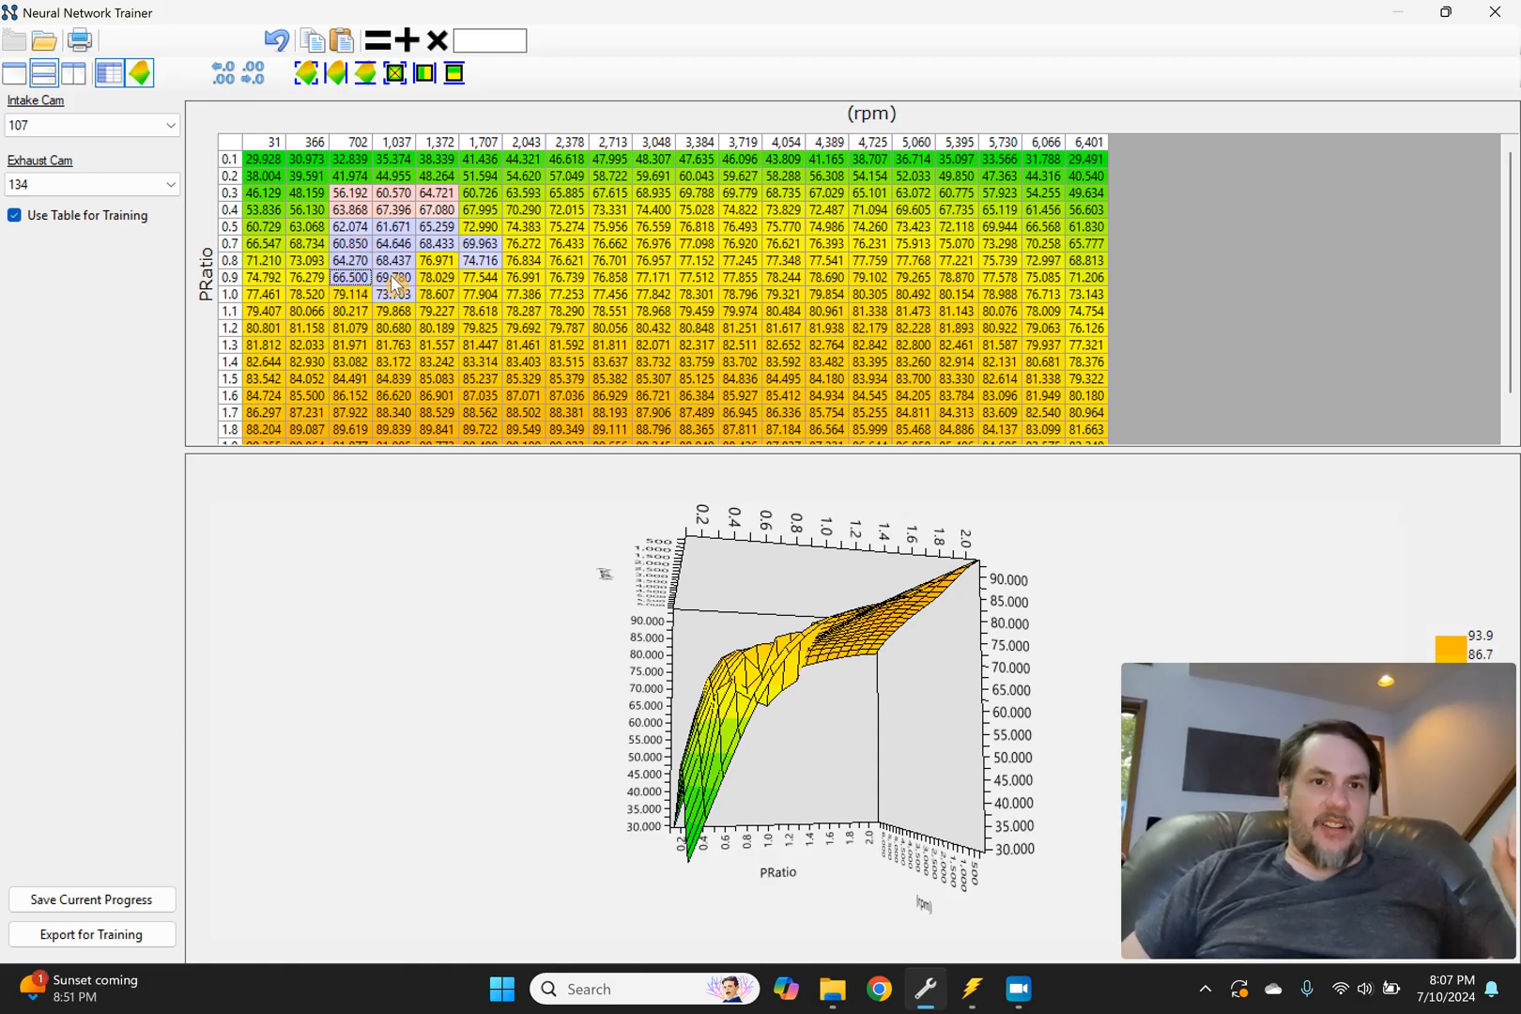
click(353, 265)
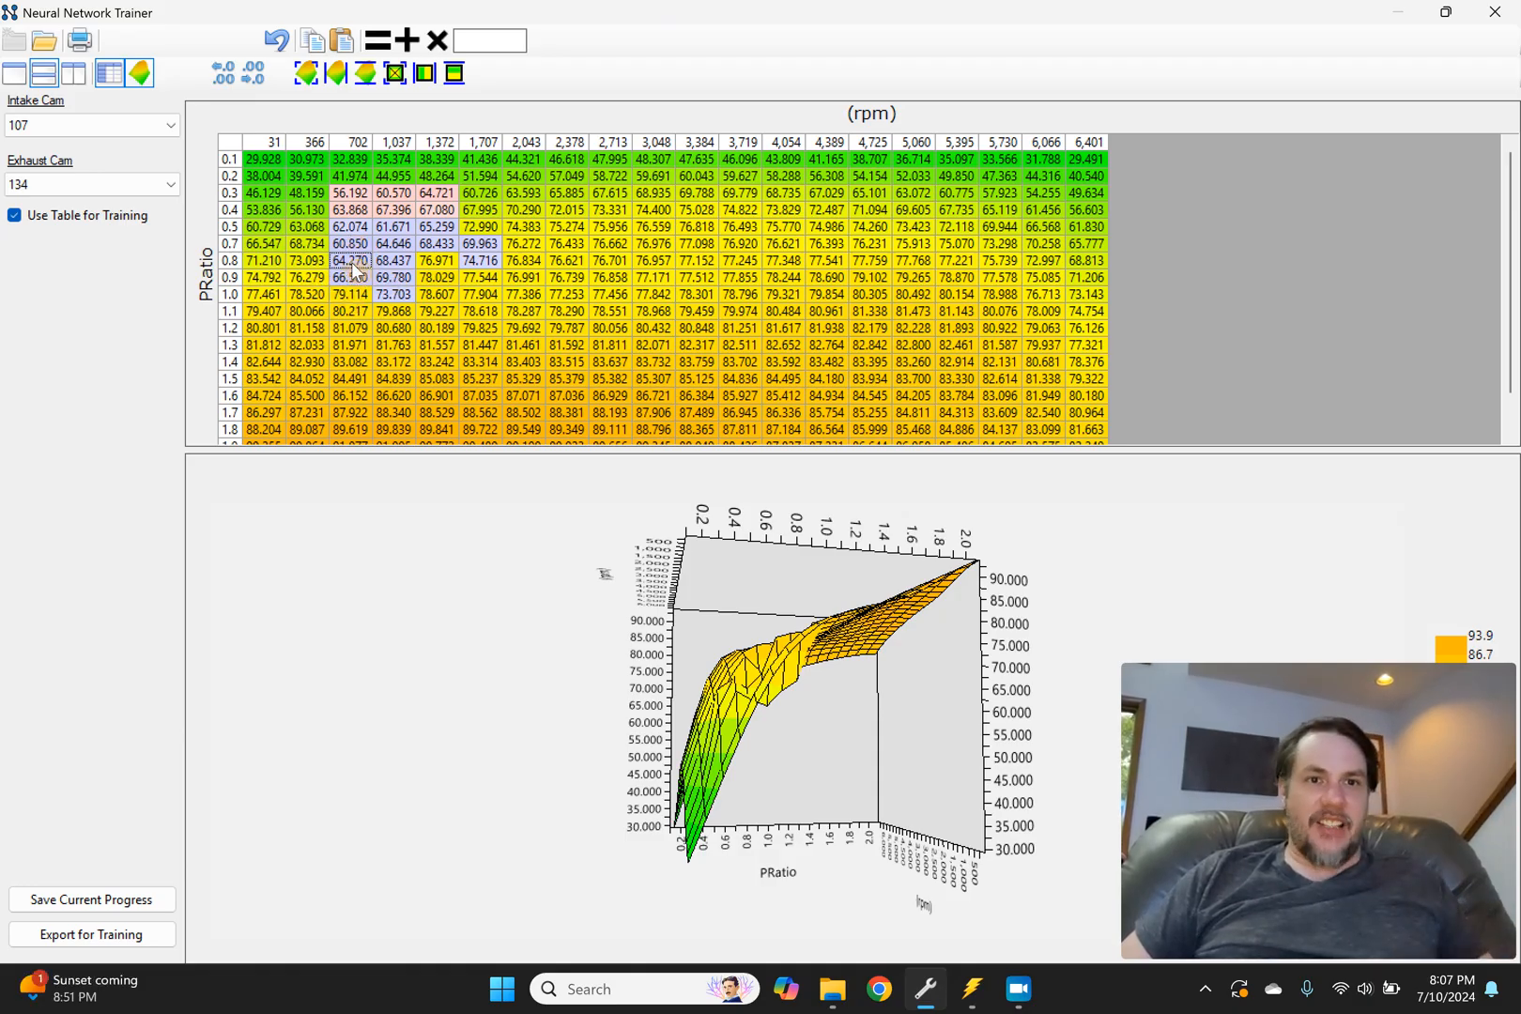
click(351, 282)
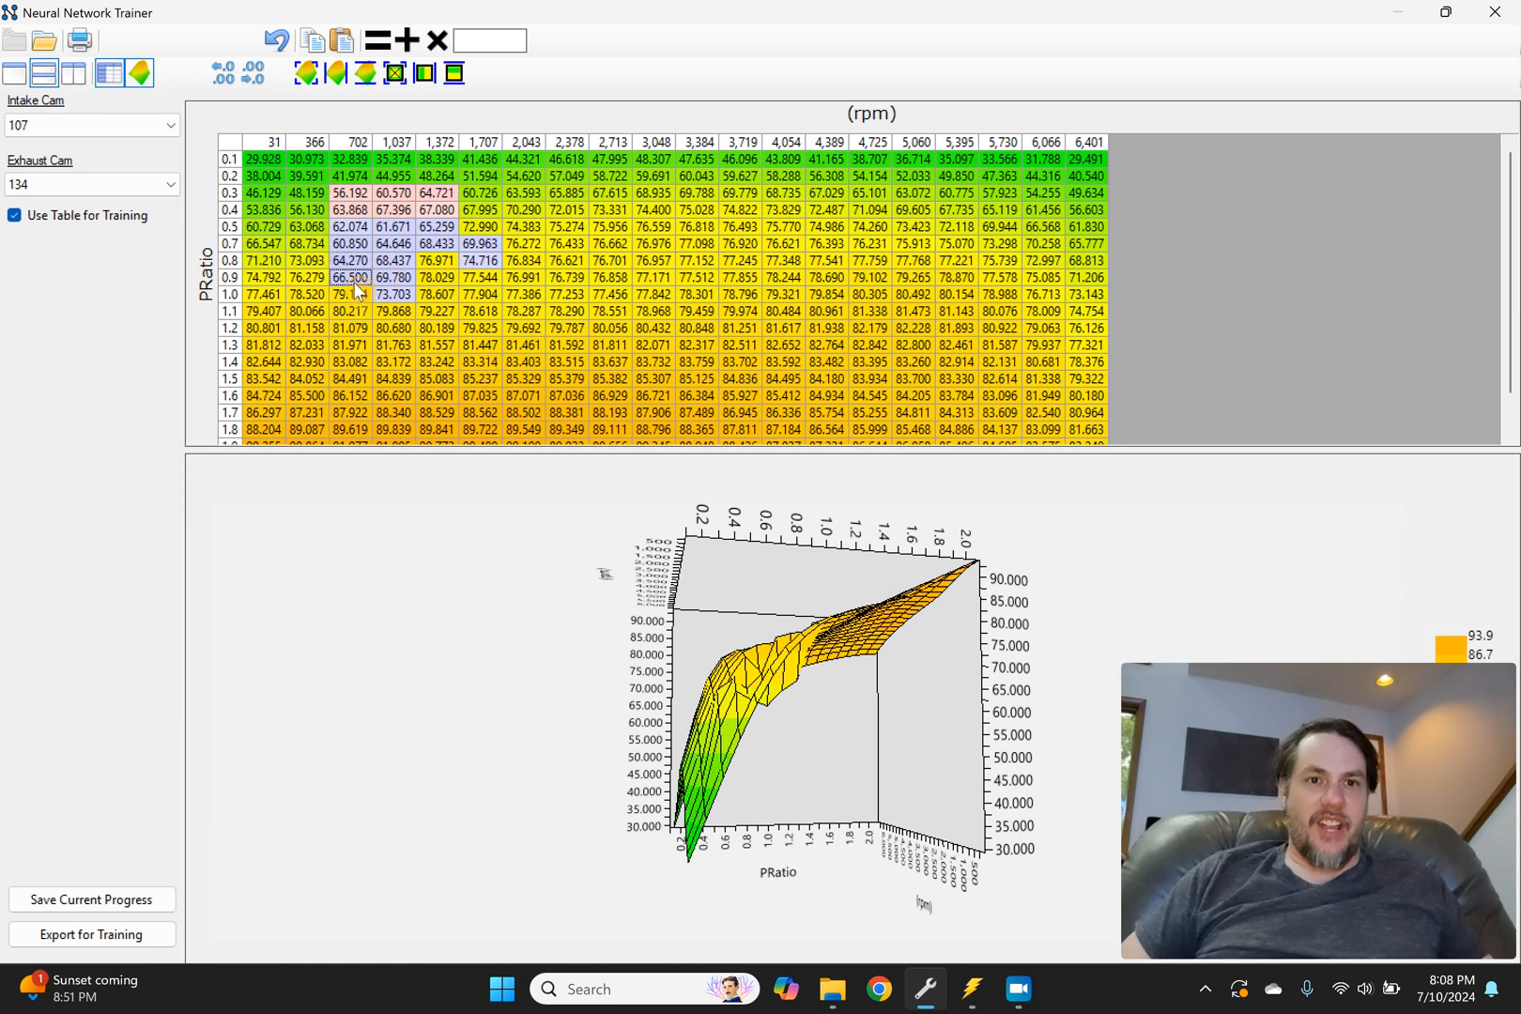
Step: Compare the corrected 702 and 1,037 rpm cells at pressure ratios 0.8 and 0.9, and the corrected cells at 0.3 and 0.4, with their neighbours
click(388, 282)
click(361, 277)
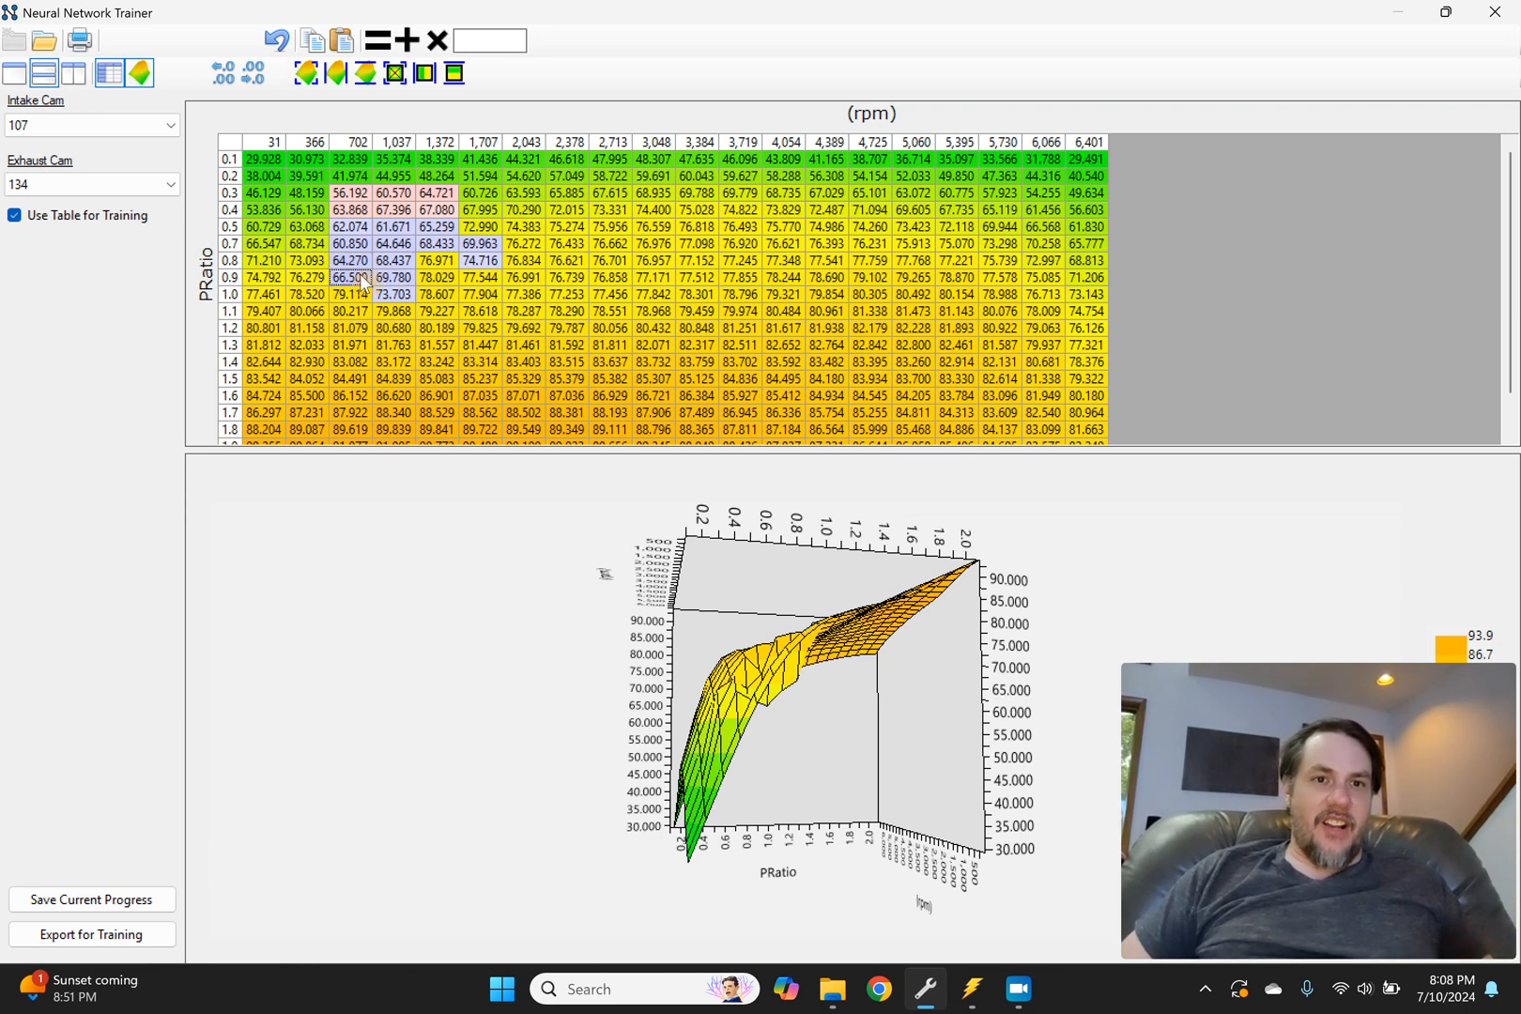
click(399, 262)
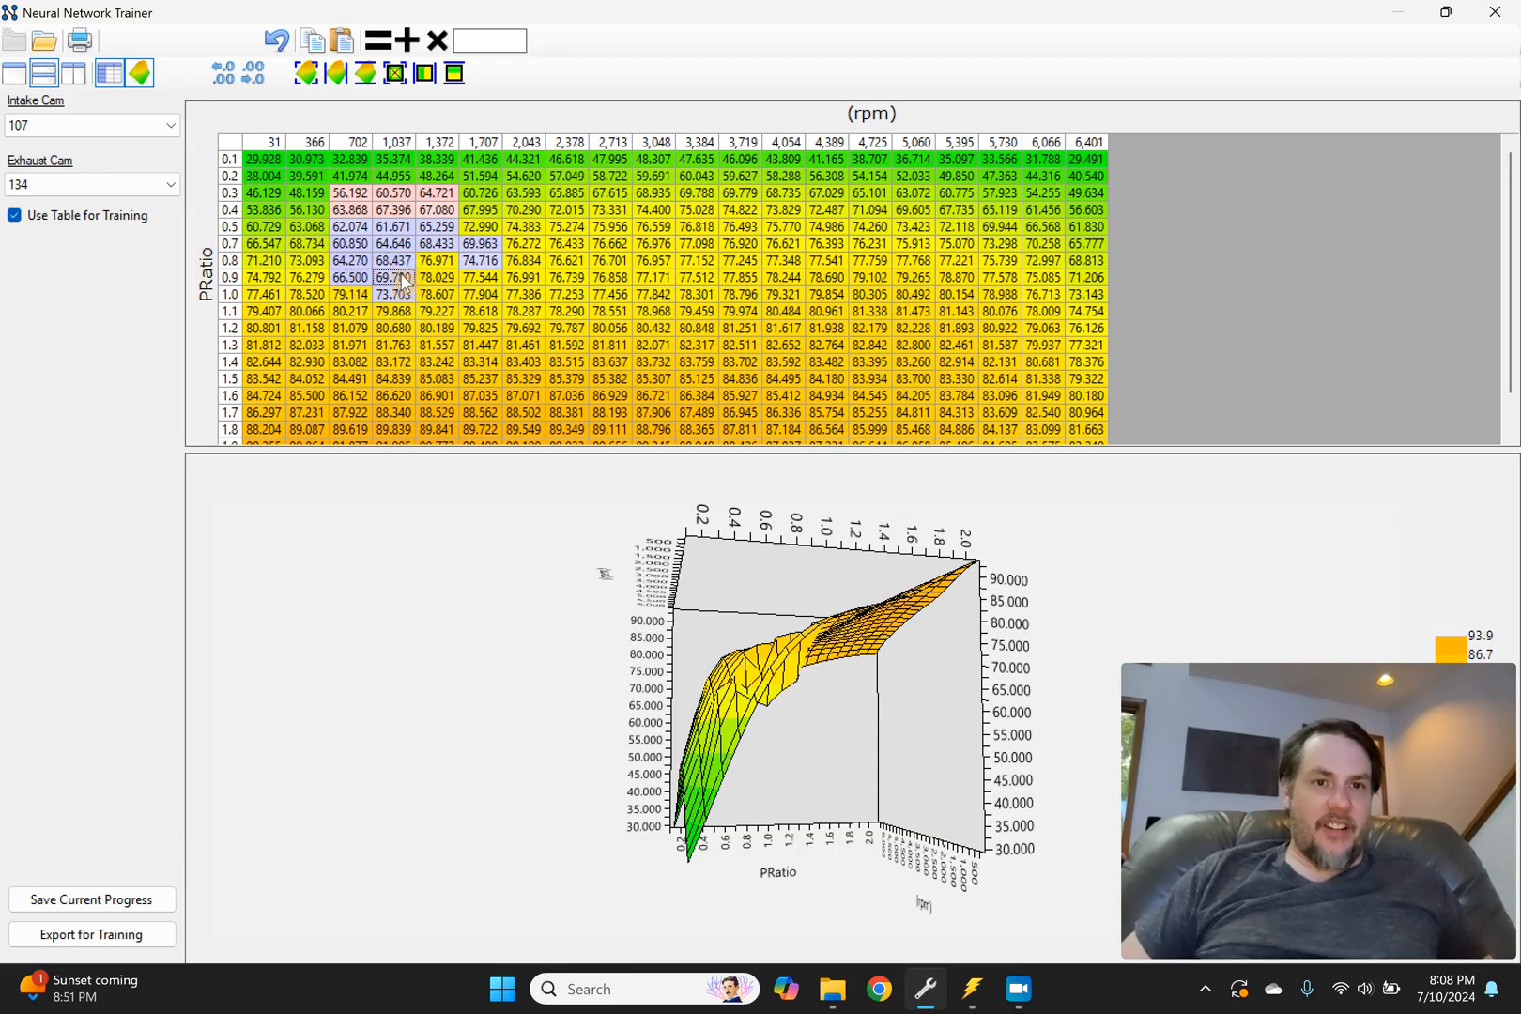
click(402, 279)
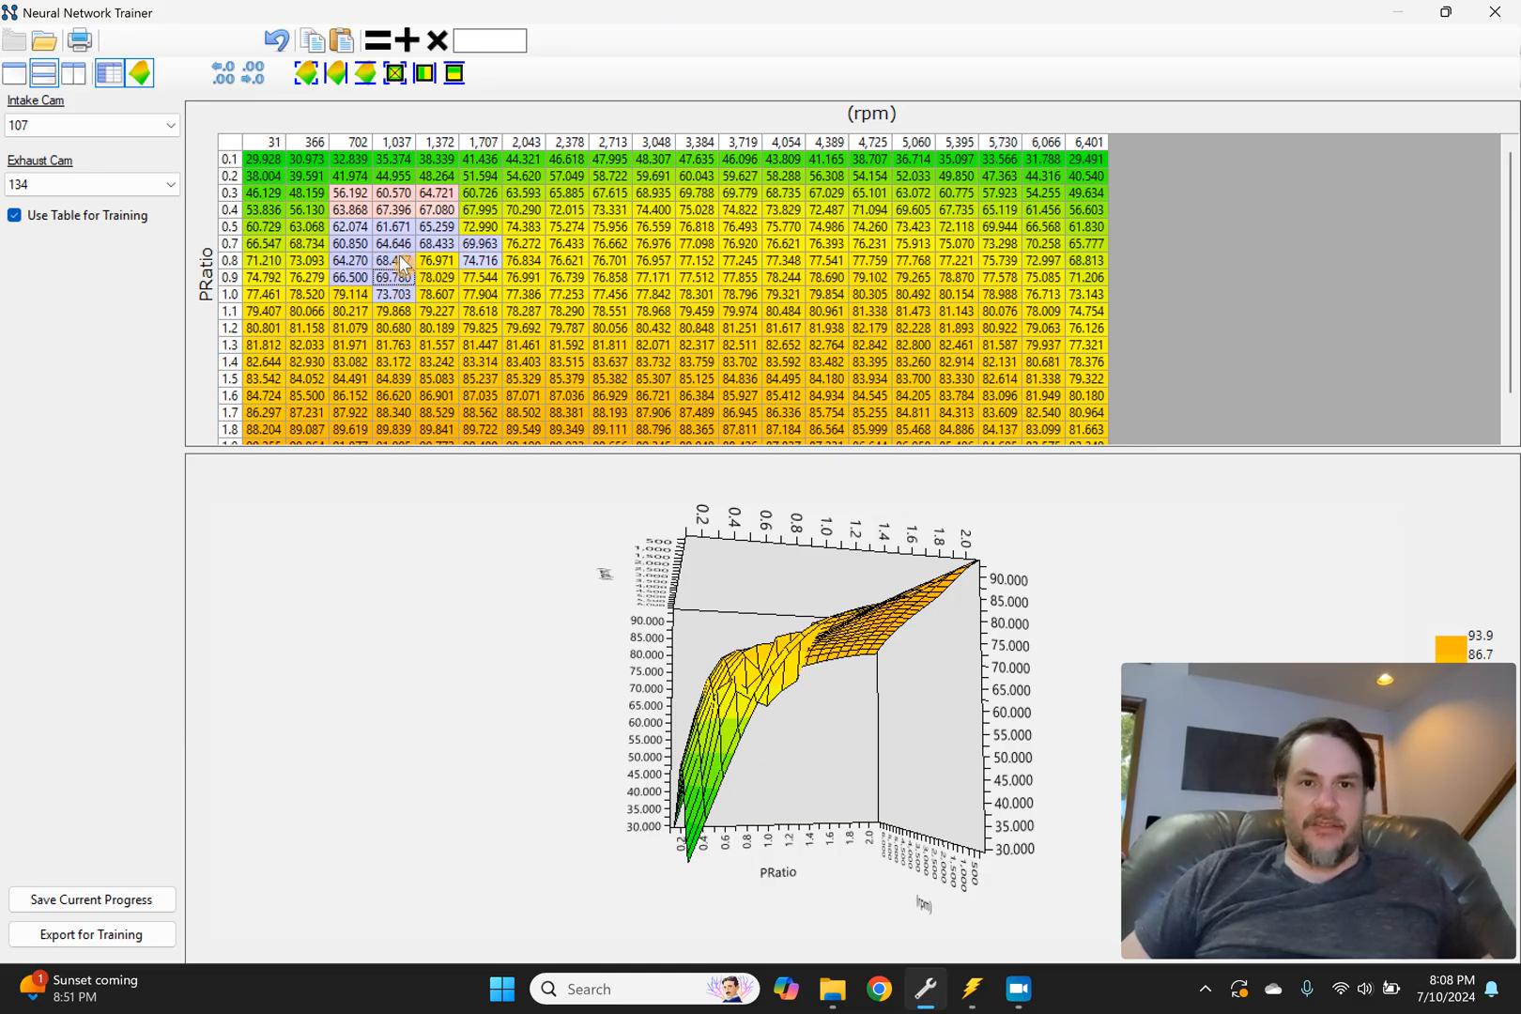
click(400, 261)
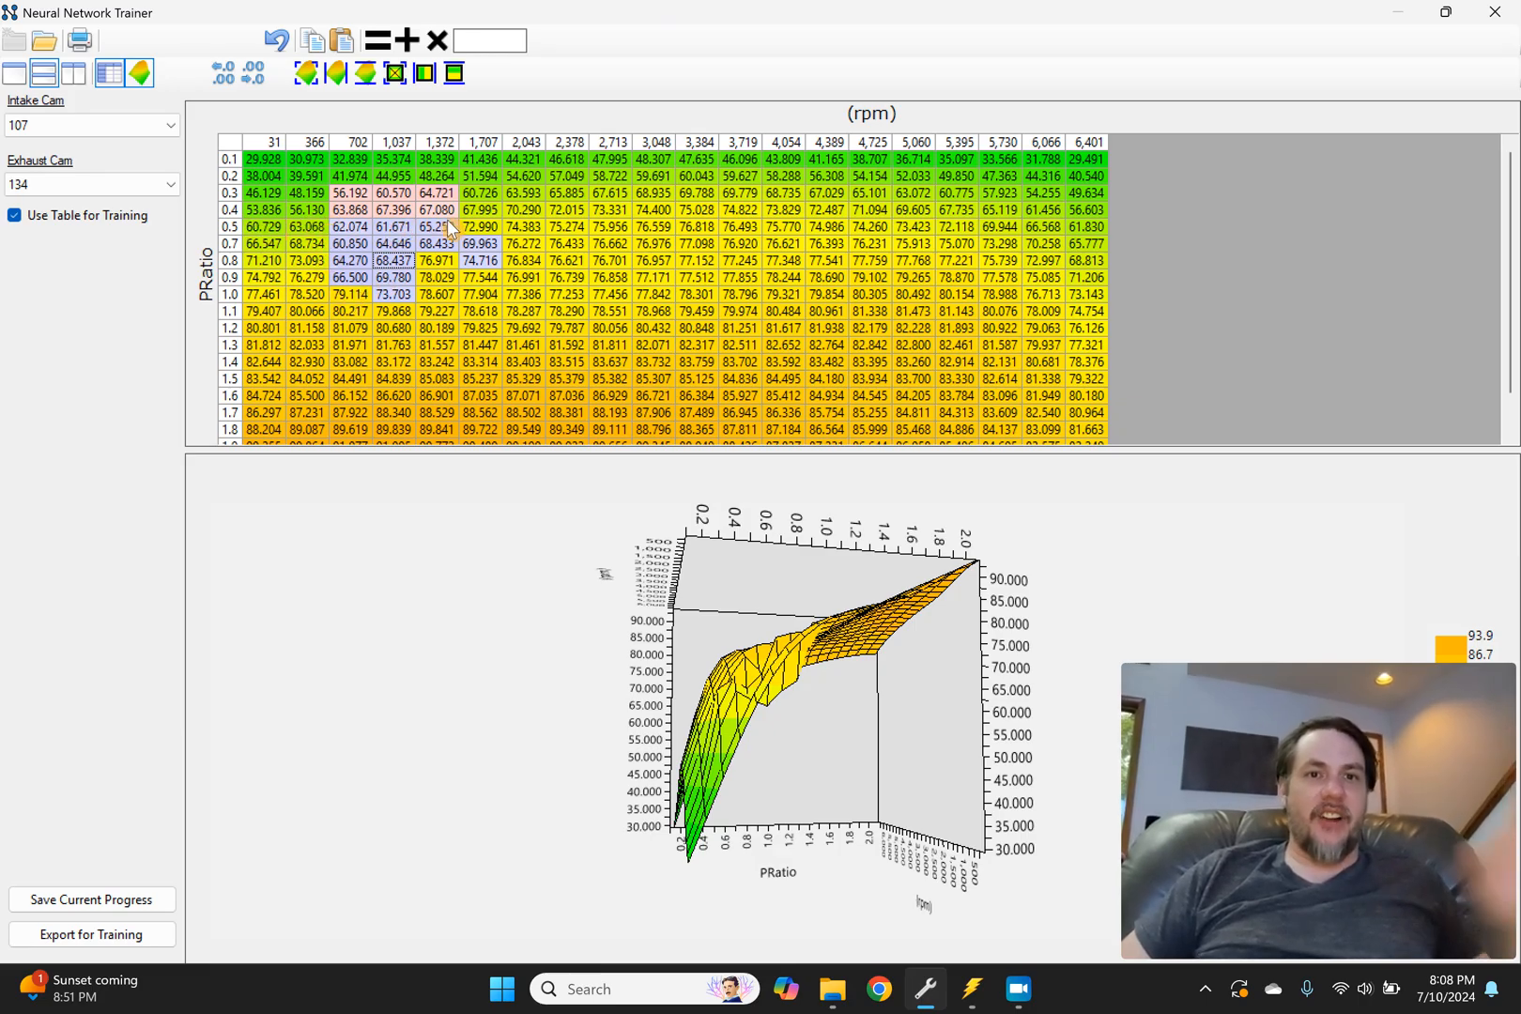
mouse_move(357, 230)
mouse_down()
mouse_move(432, 212)
mouse_move(357, 209)
mouse_up()
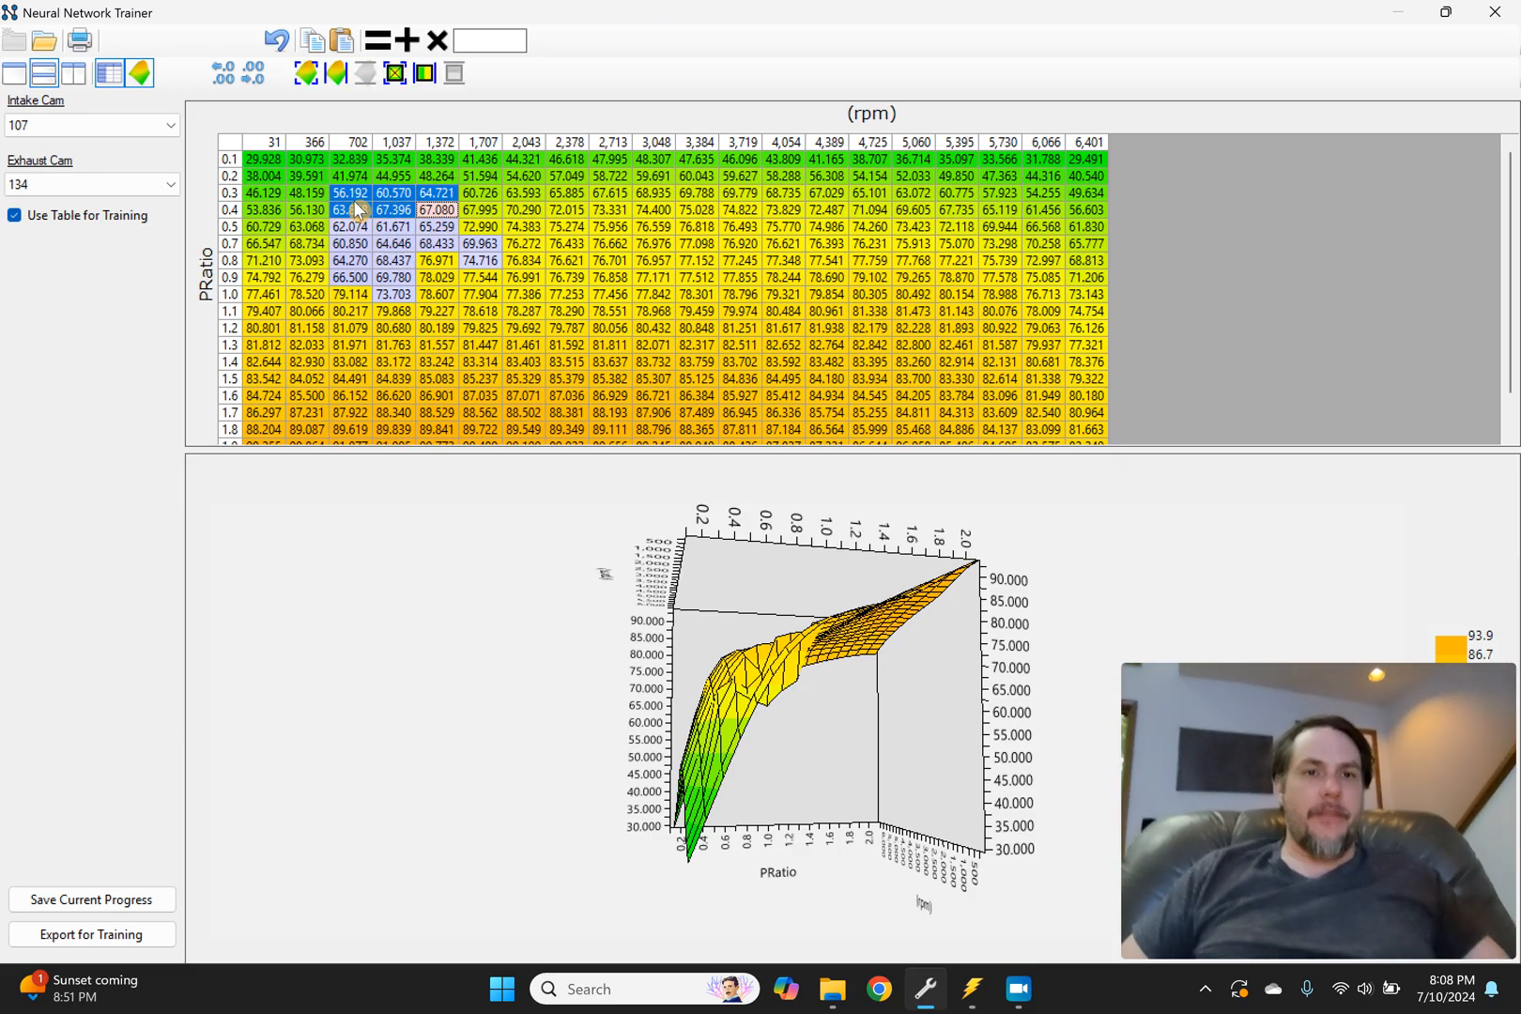
click(323, 207)
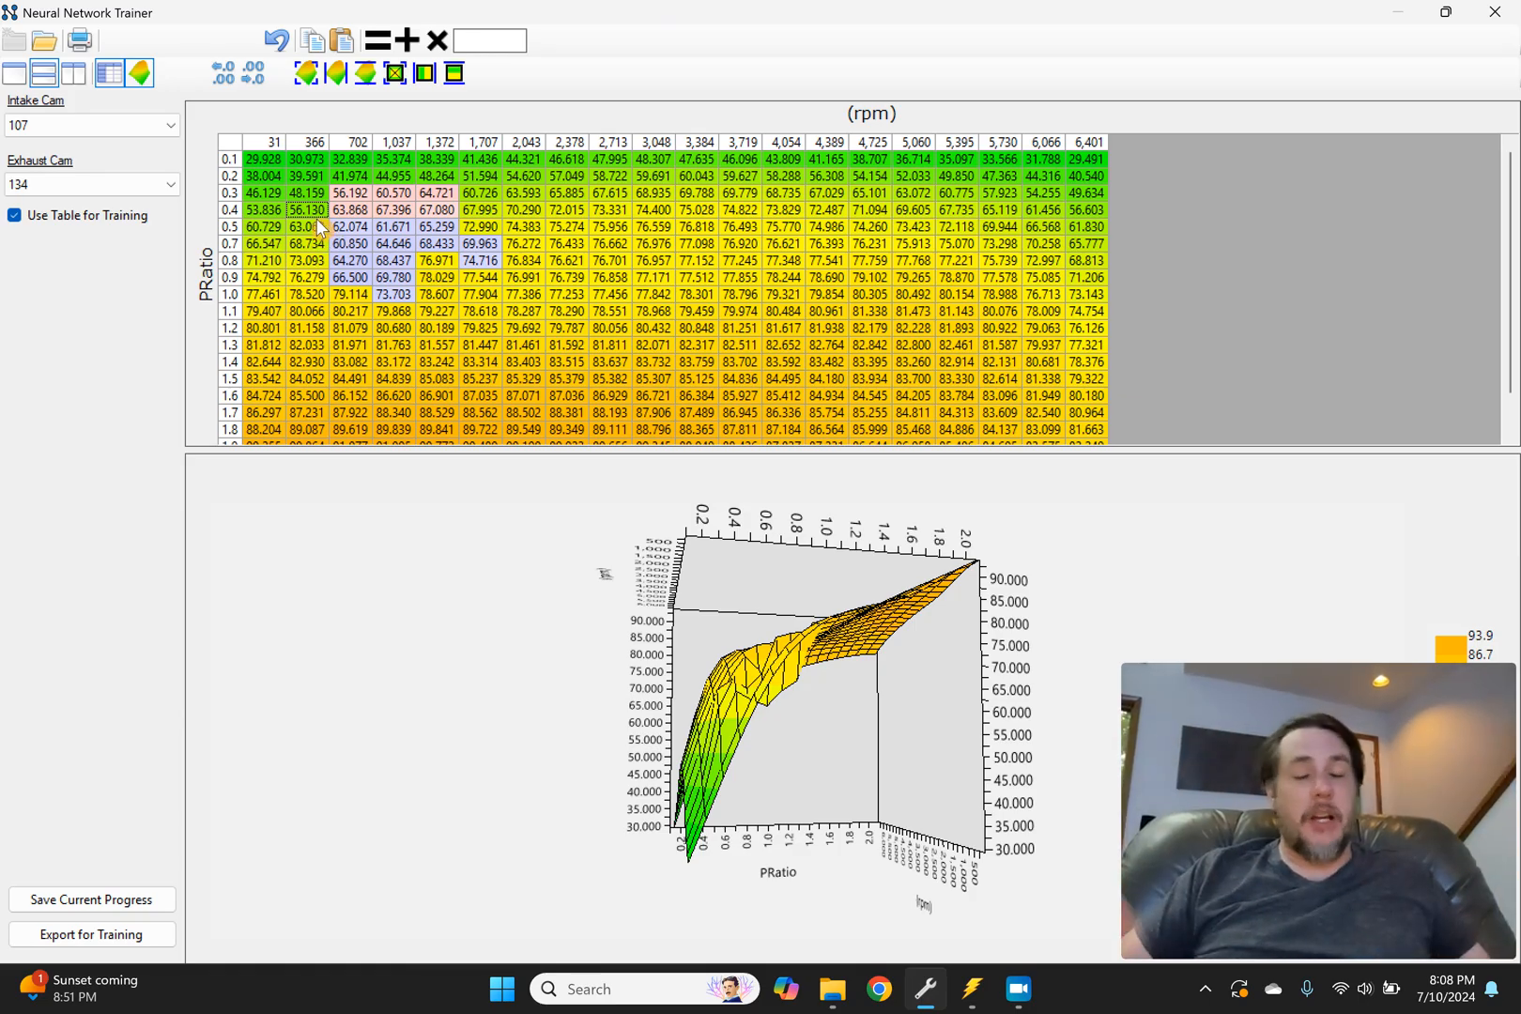
Step: Interpolate the pressure ratio 0.8 row horizontally between 1,037 and 1,707 rpm to fill the uncorrected 1,372 rpm cell
drag(406, 259, 469, 263)
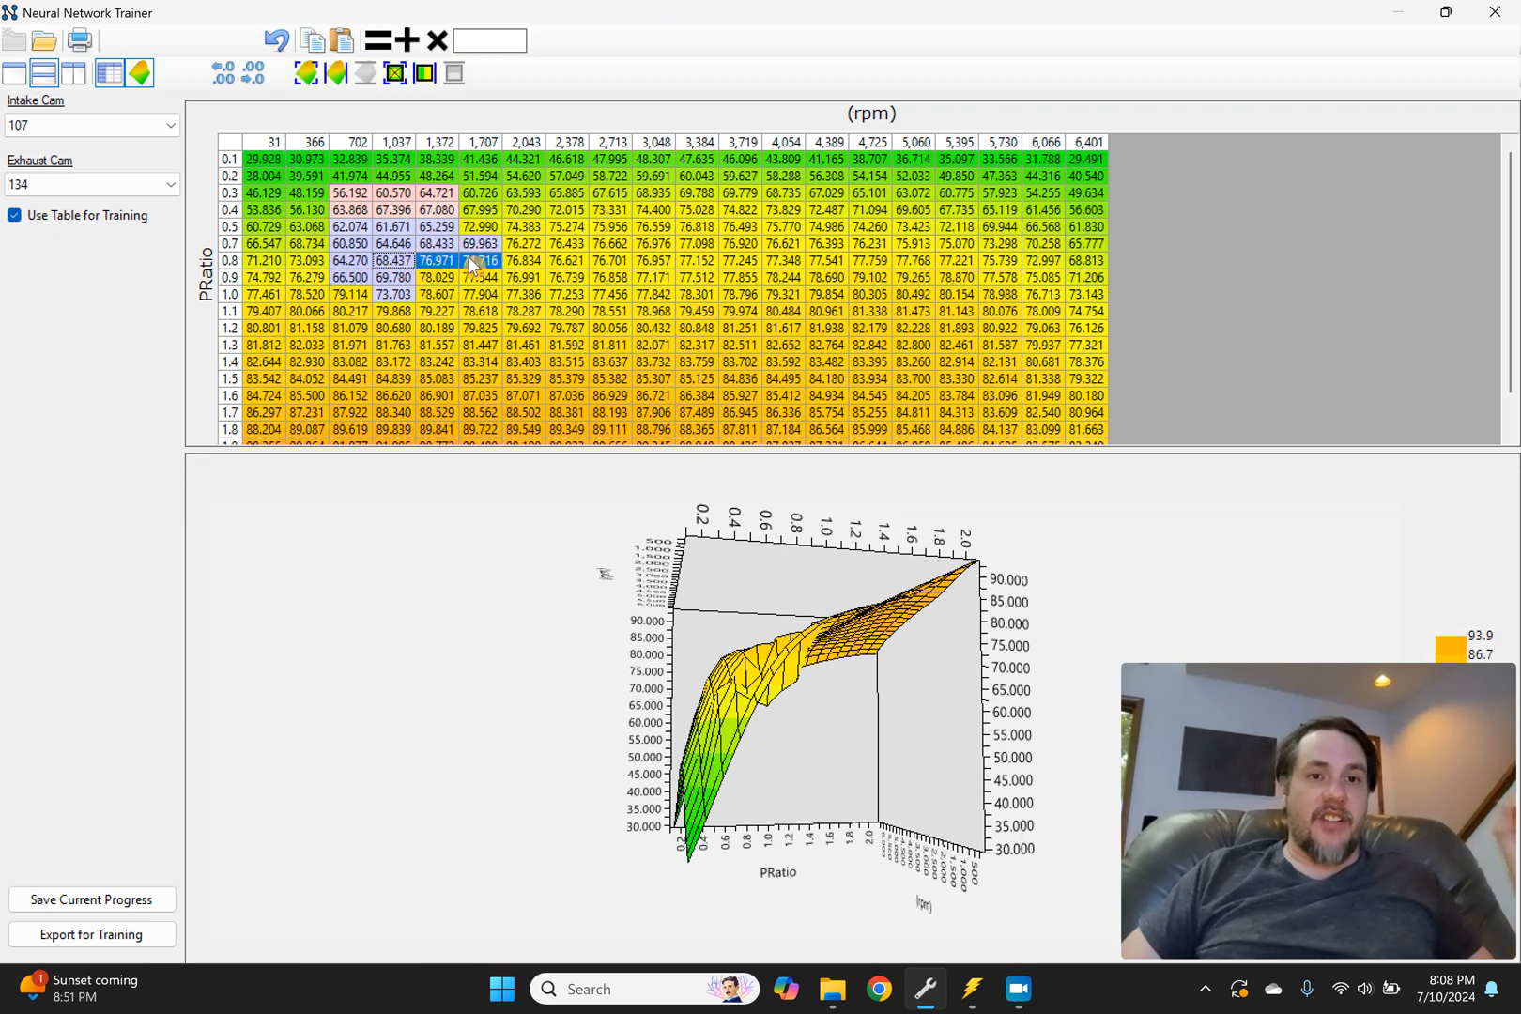
click(427, 75)
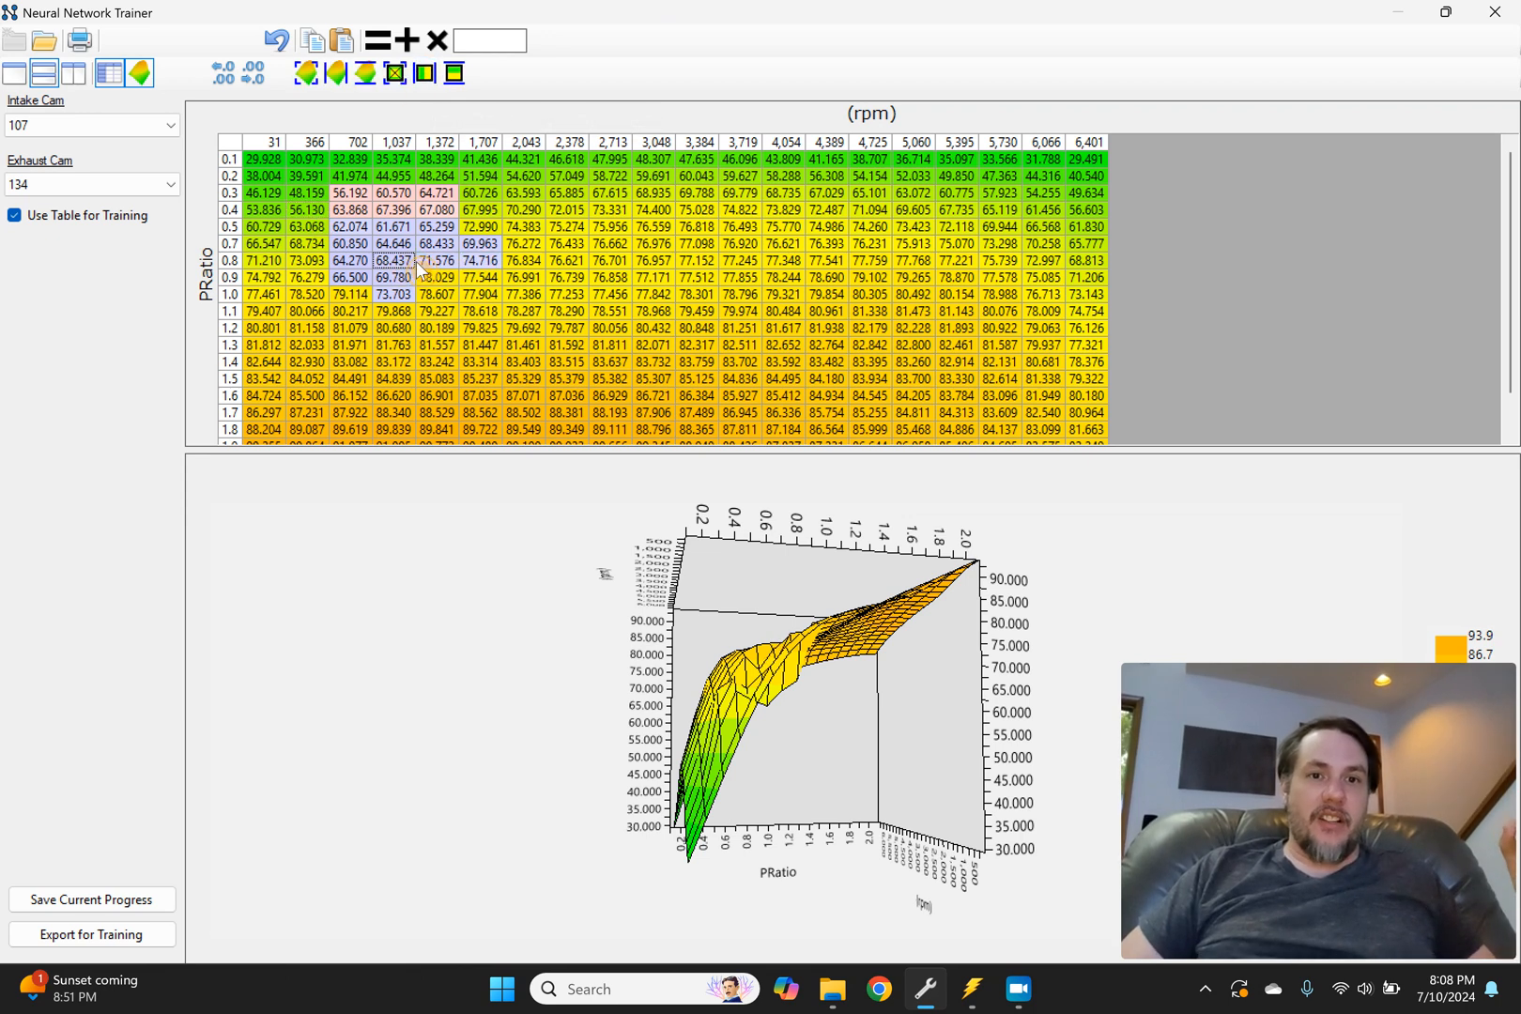
drag(413, 261, 471, 265)
click(393, 262)
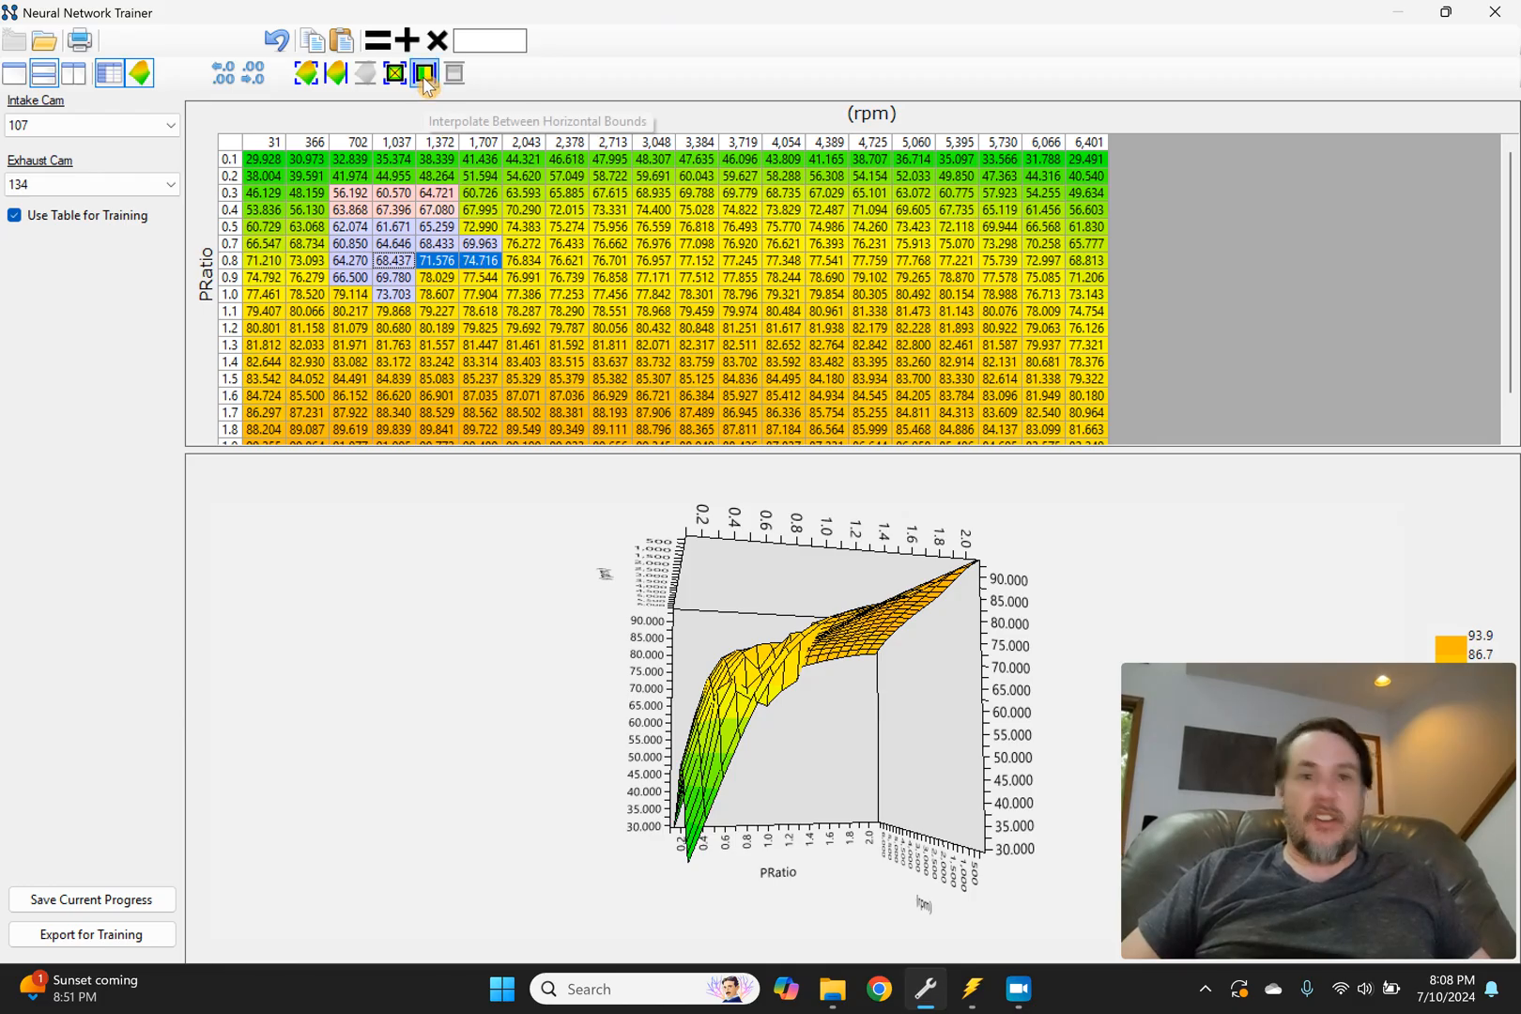
click(363, 264)
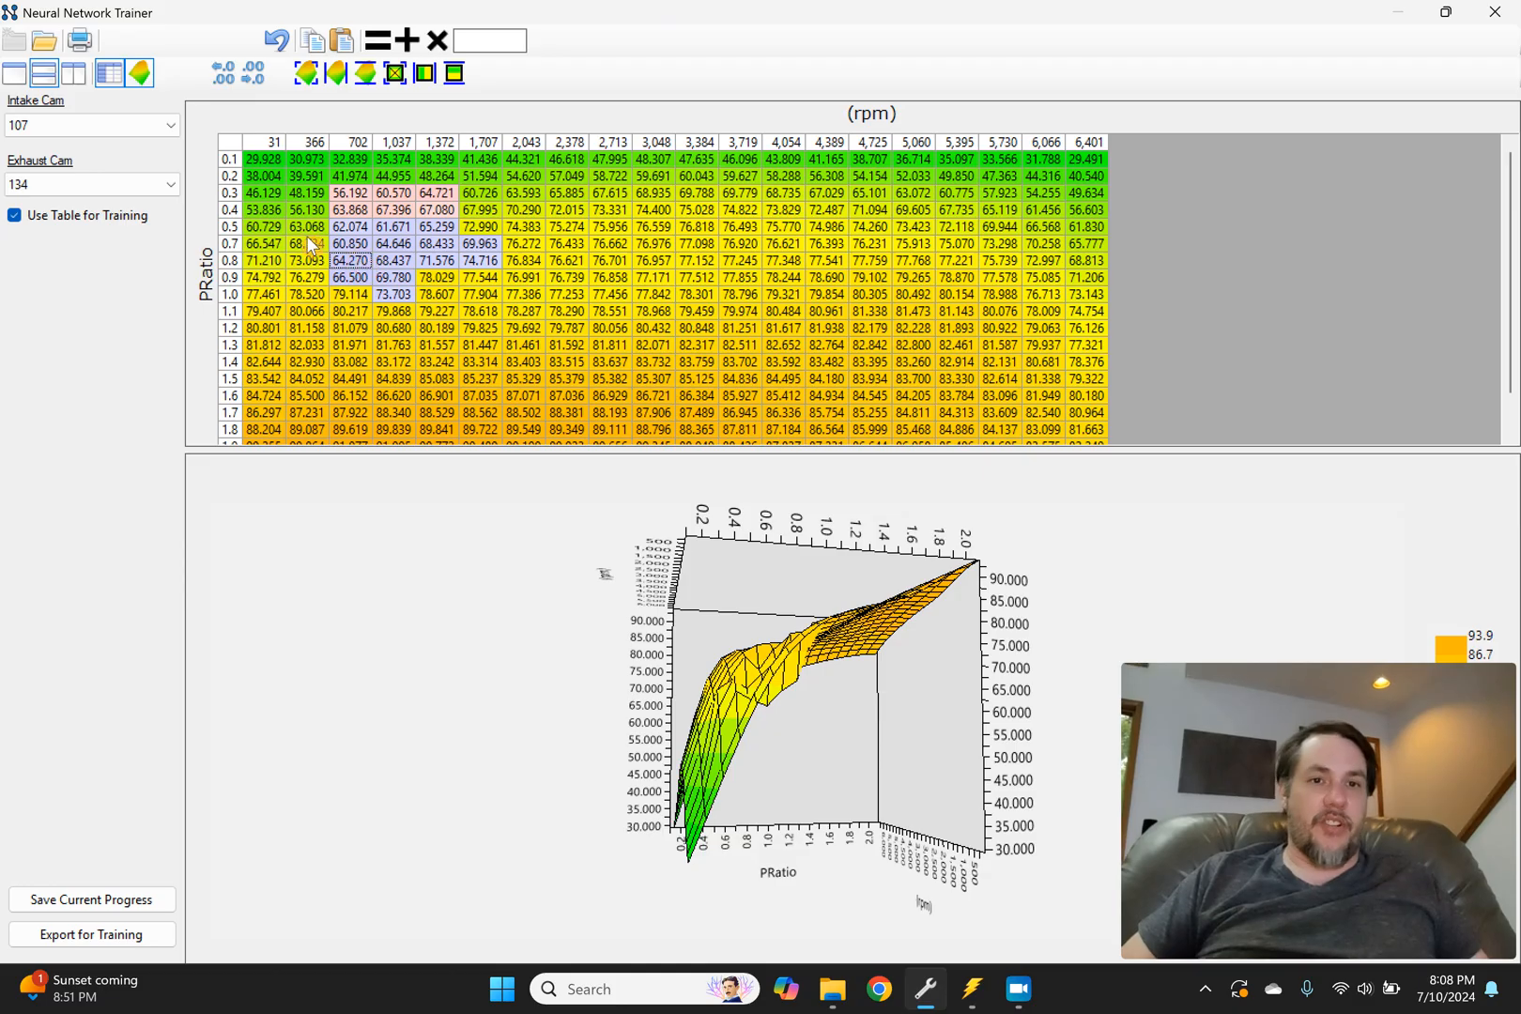
Step: Multiply the 31 and 366 rpm cells from pressure ratio 0.5 to 1.2 by .96
drag(260, 229, 301, 330)
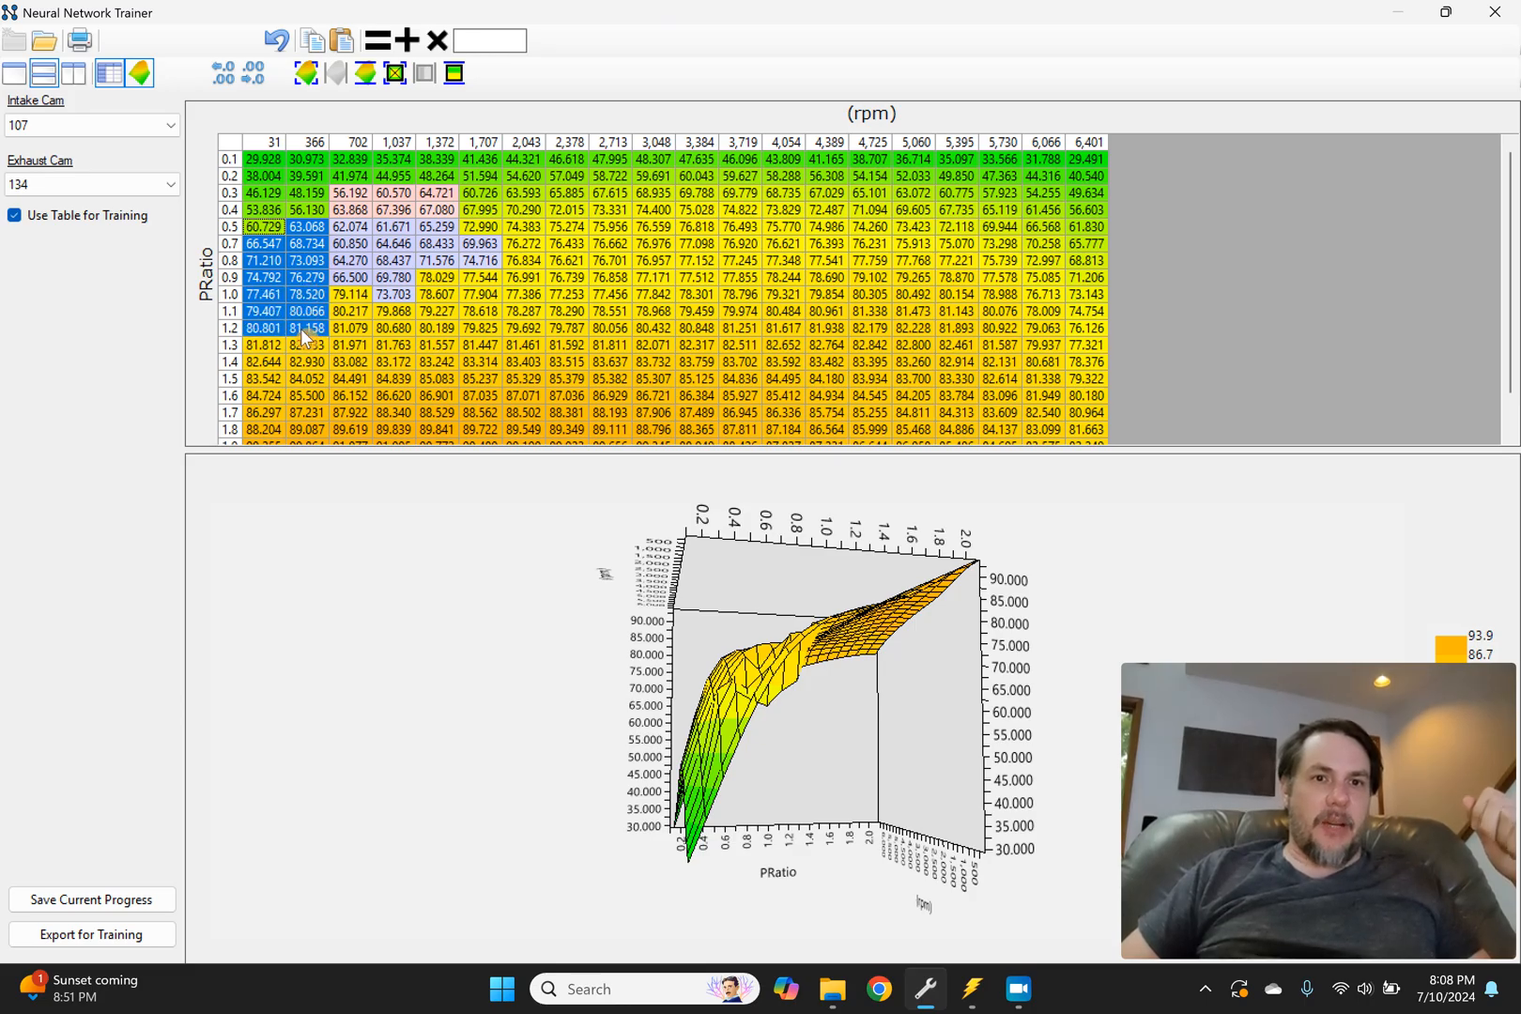
click(503, 41)
text(.)
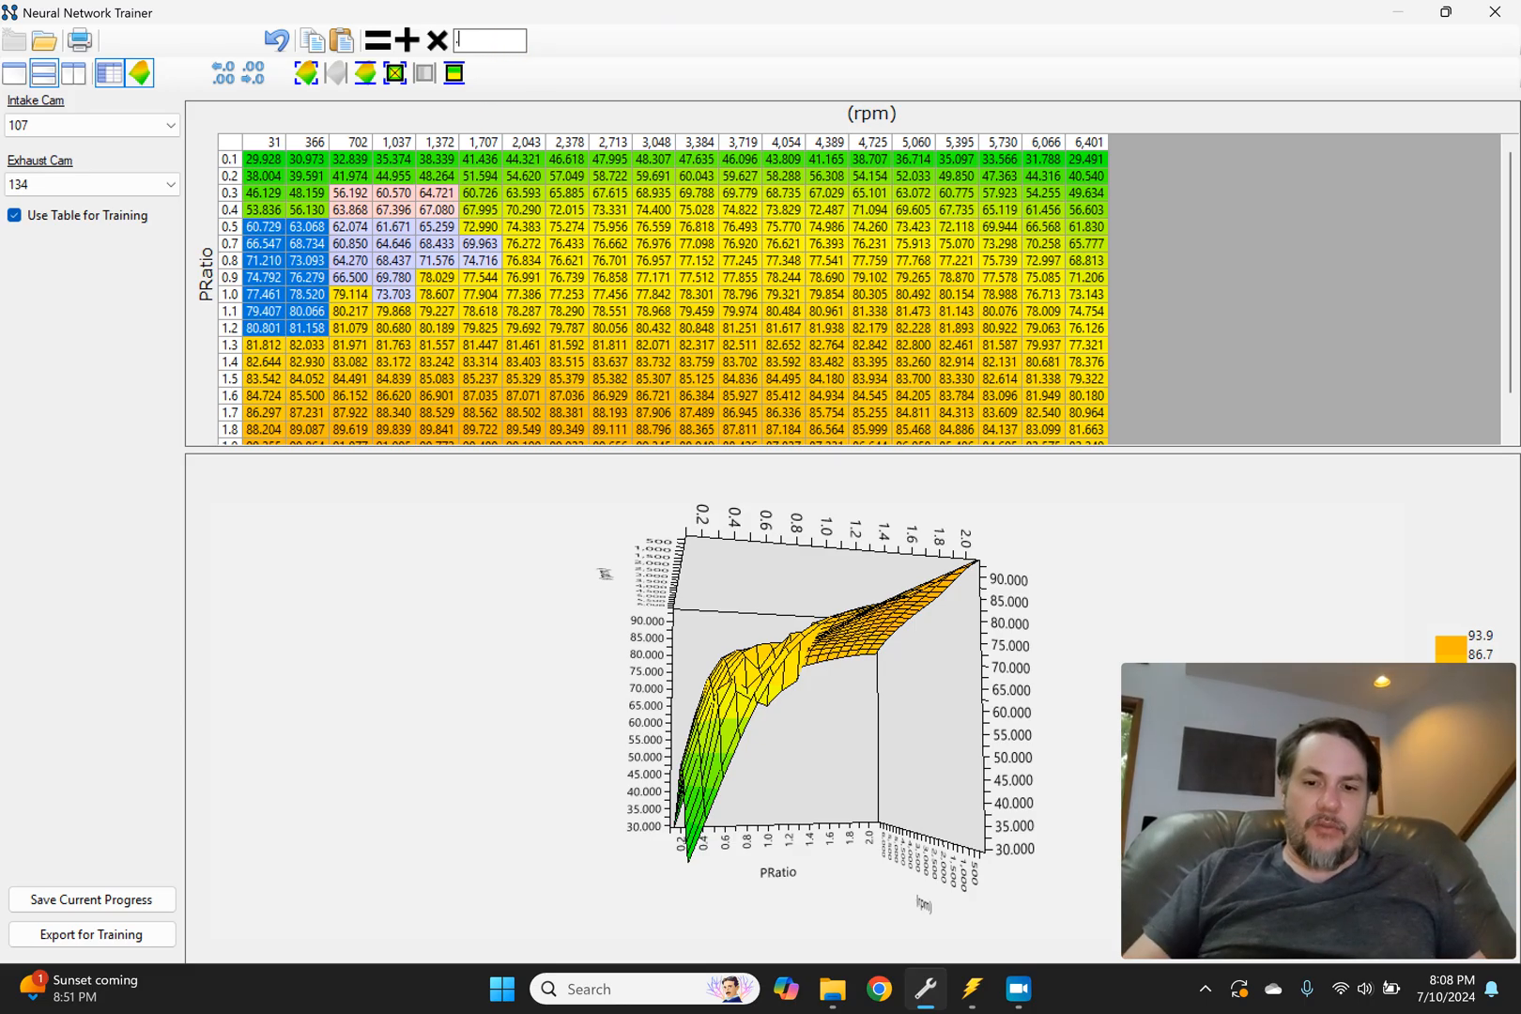
text(96)
mouse_move(500, 41)
mouse_down()
mouse_move(468, 8)
mouse_move(457, 40)
mouse_move(490, 49)
mouse_up()
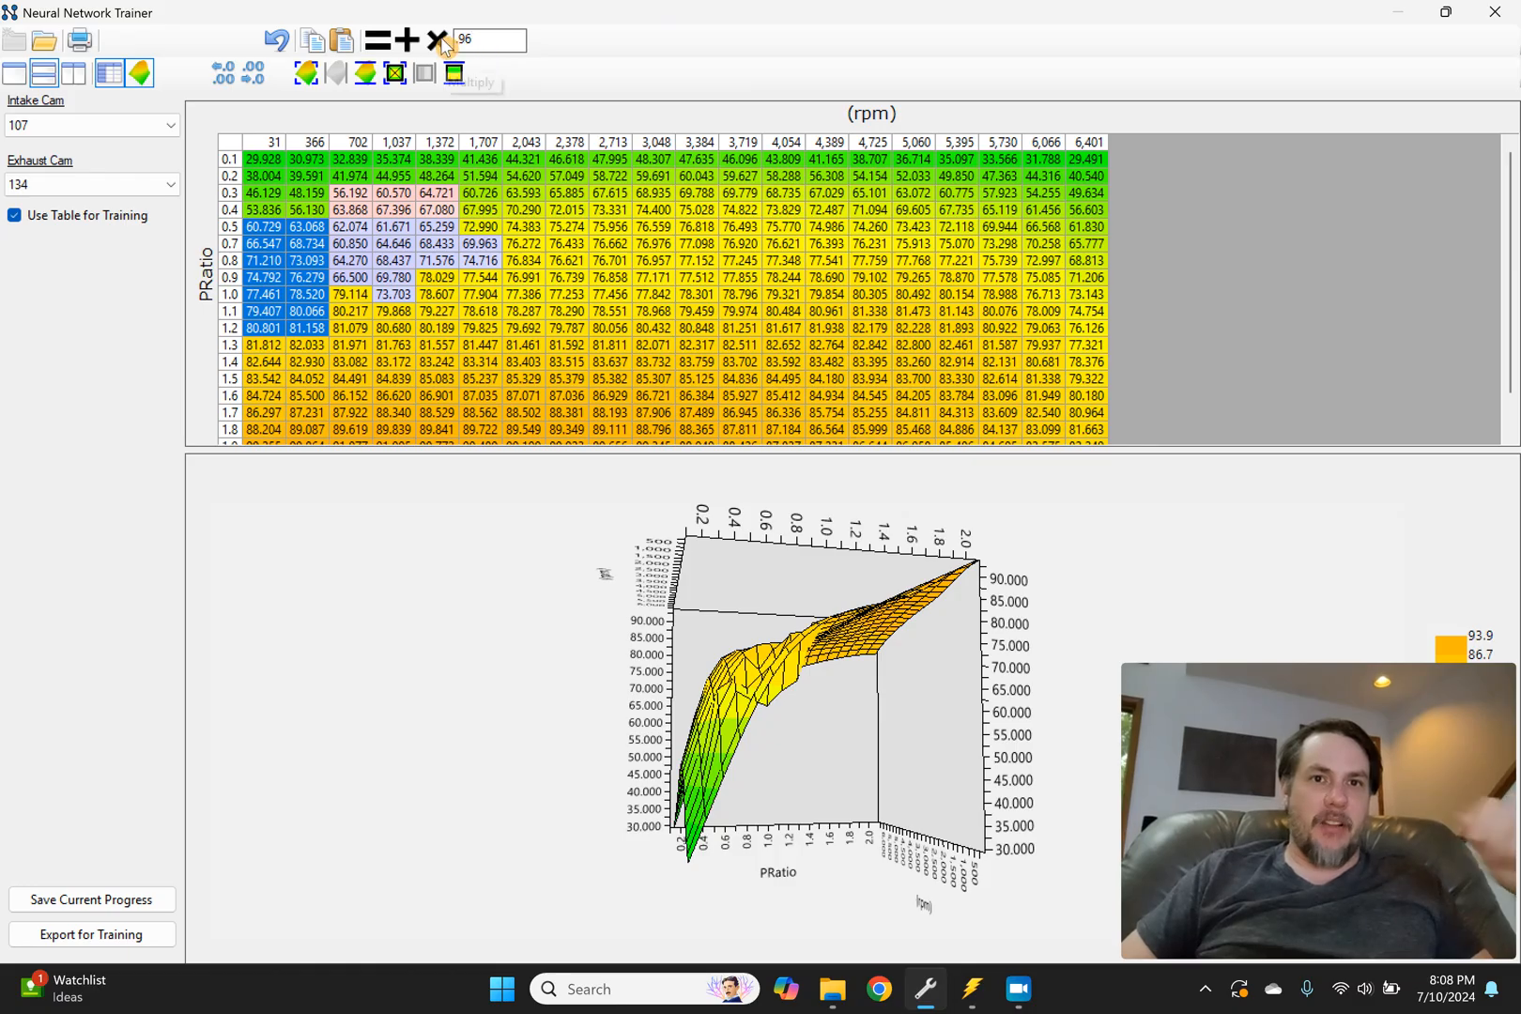
click(438, 40)
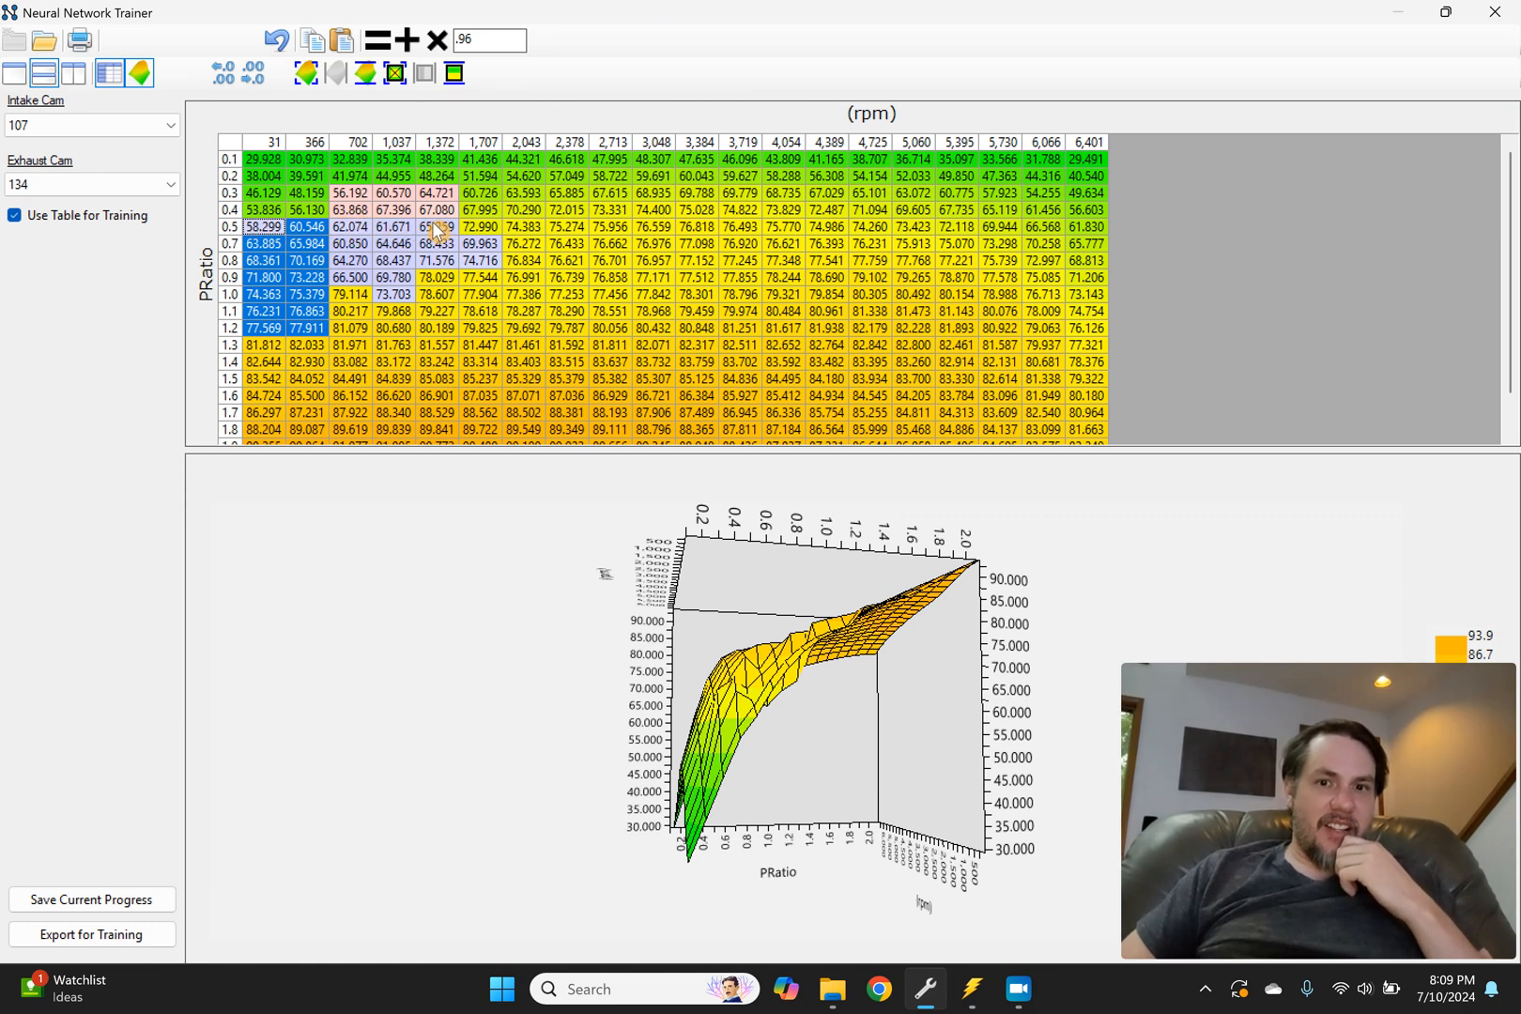
Step: Smooth the pressure ratio 0.5 row between its horizontal bounds from 31 to 1,372 rpm
drag(435, 228, 277, 227)
click(336, 75)
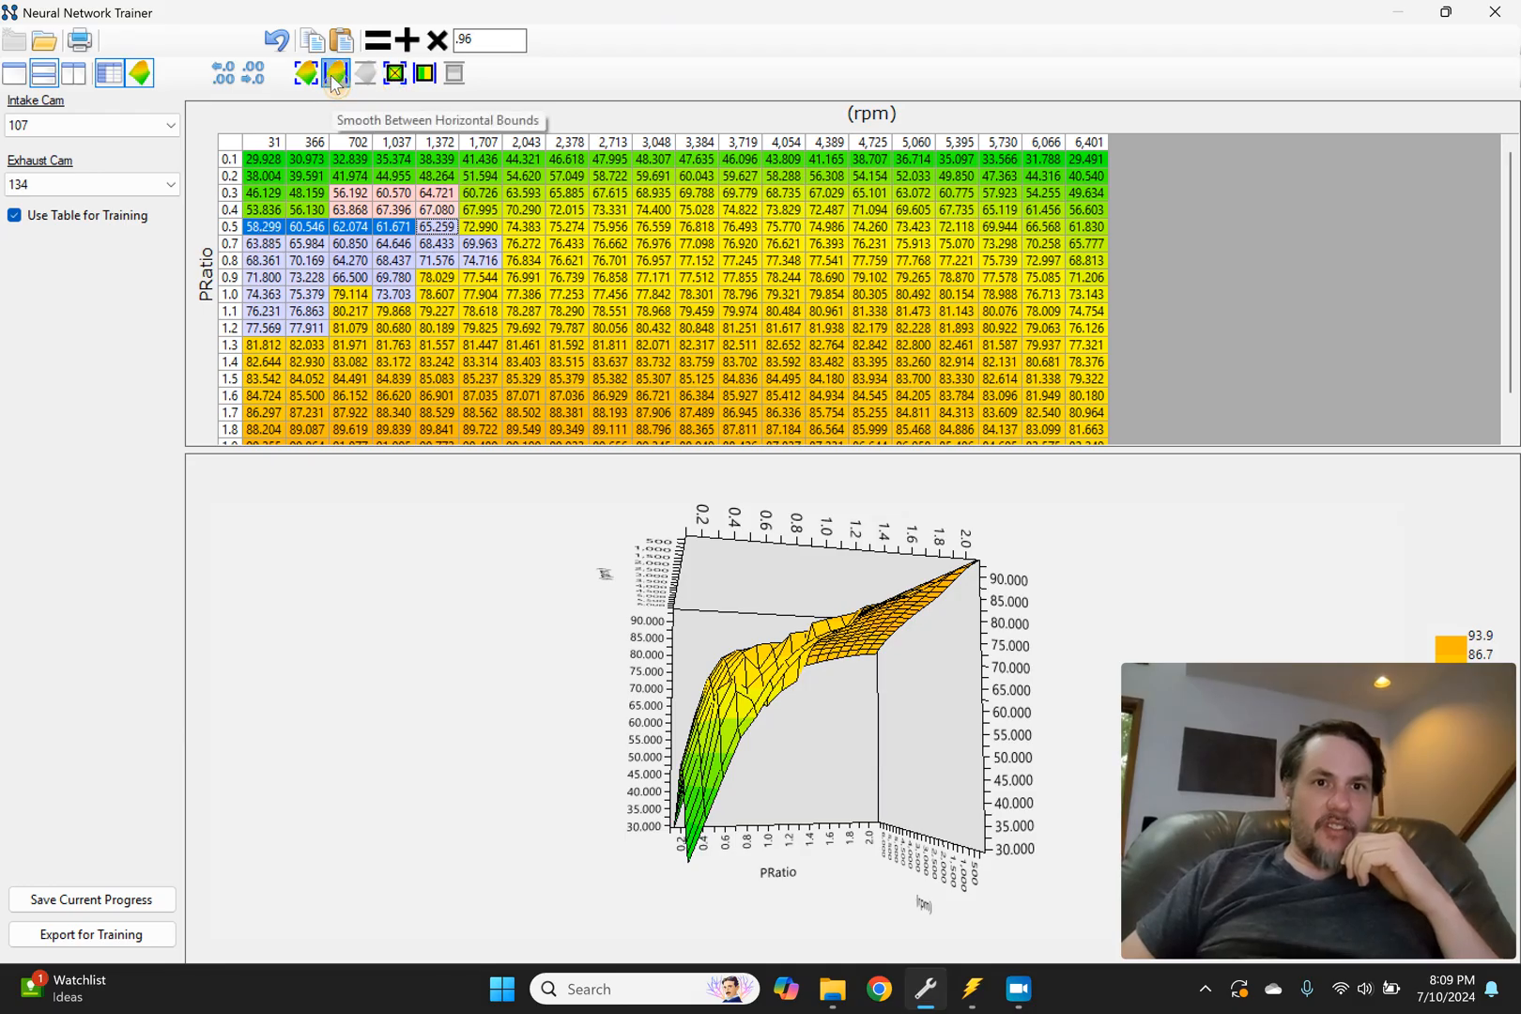
click(335, 75)
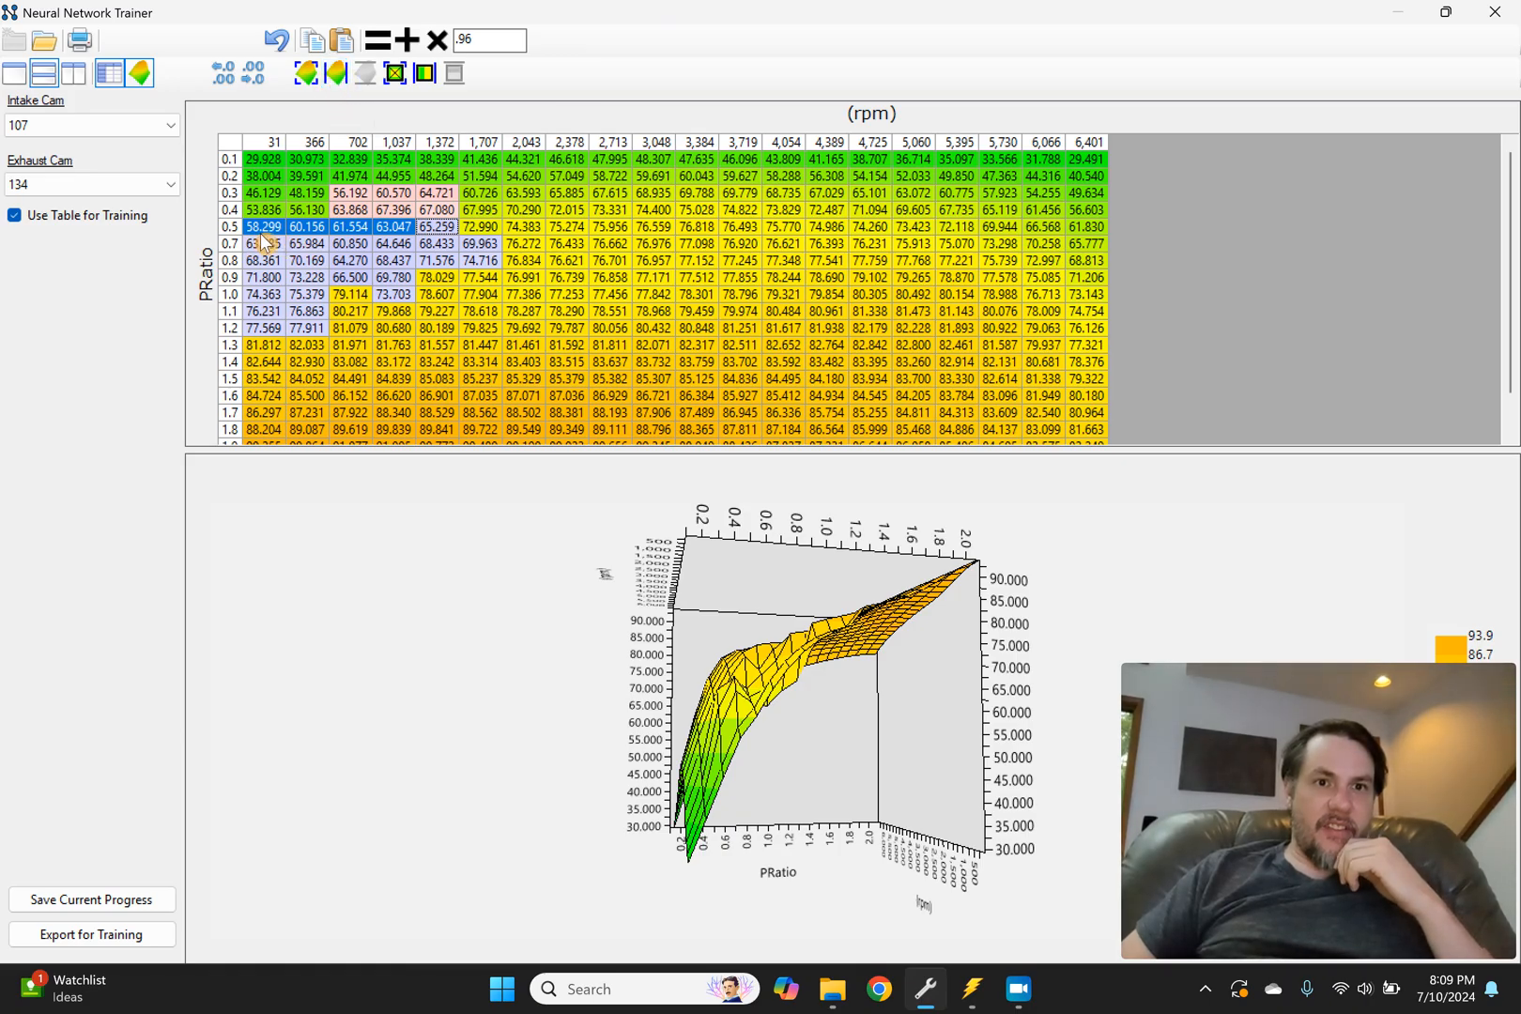
click(438, 226)
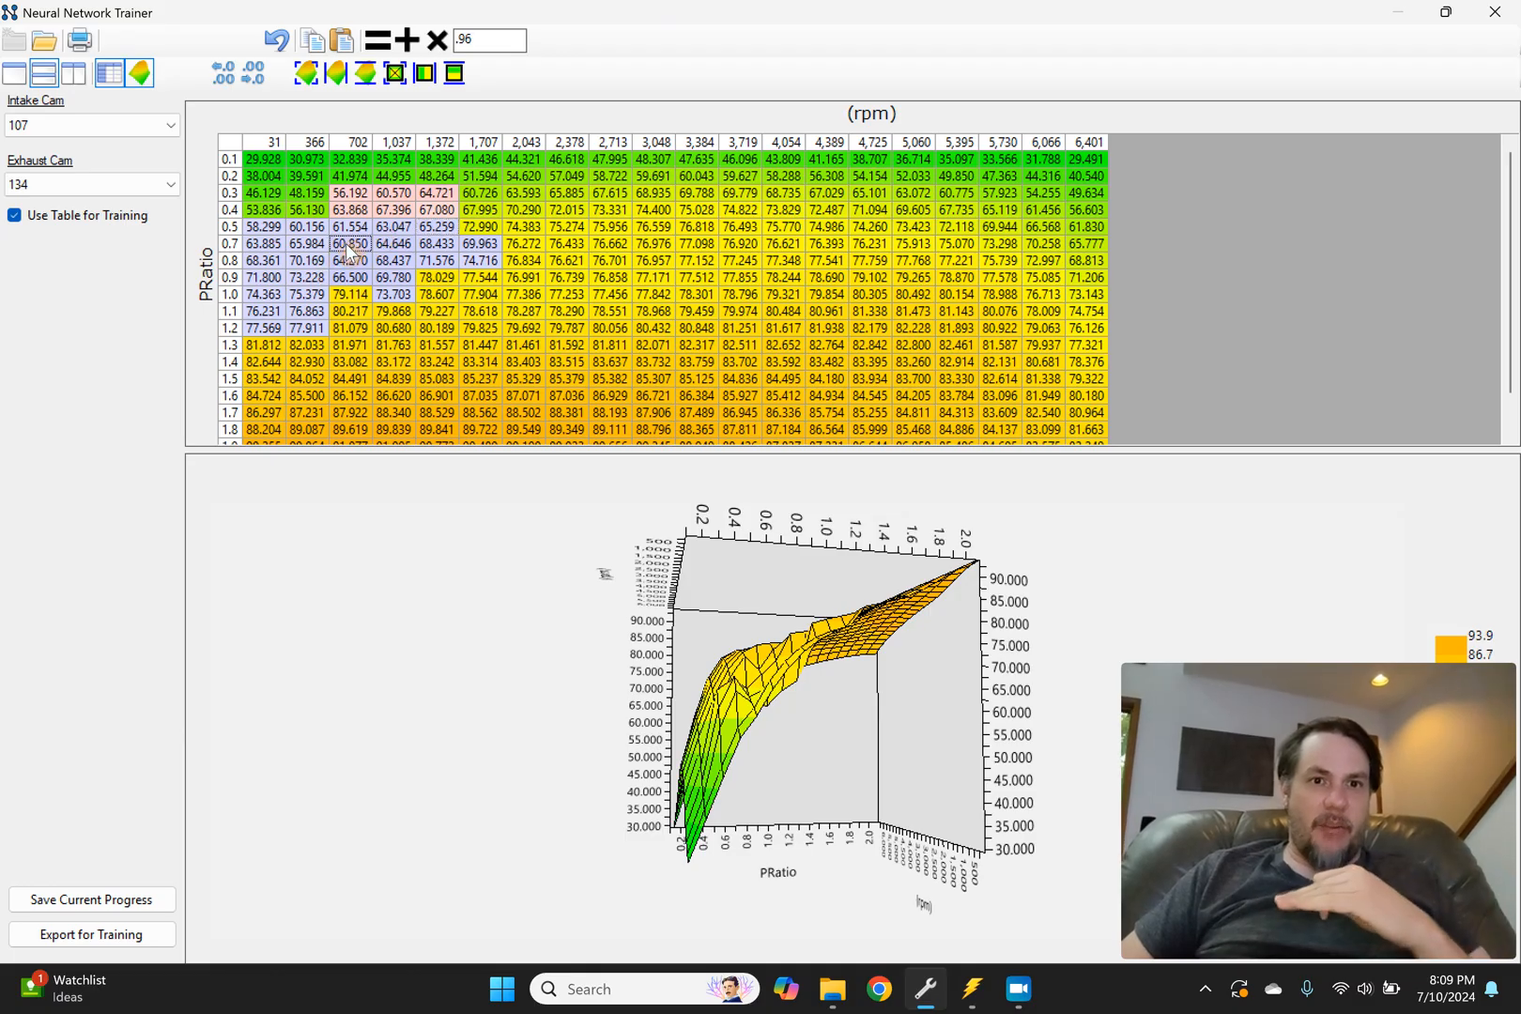
Step: Multiply the 31 and 366 rpm cells from pressure ratio 0.7 to 1.2 by .96 three times
drag(345, 244, 275, 296)
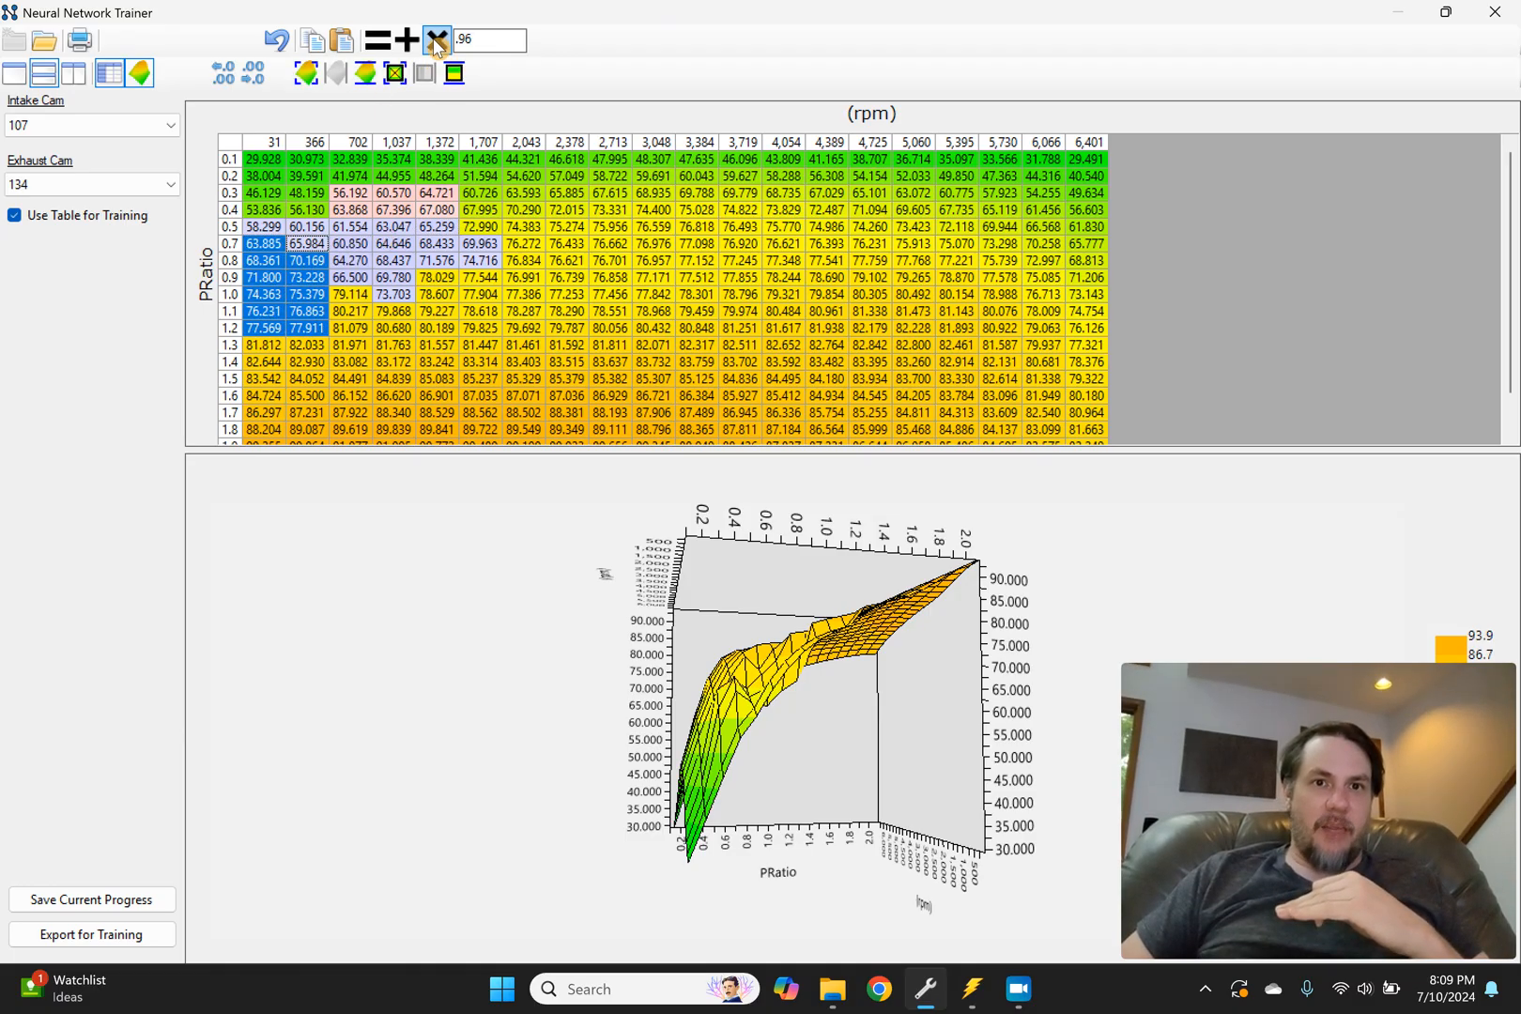
click(436, 41)
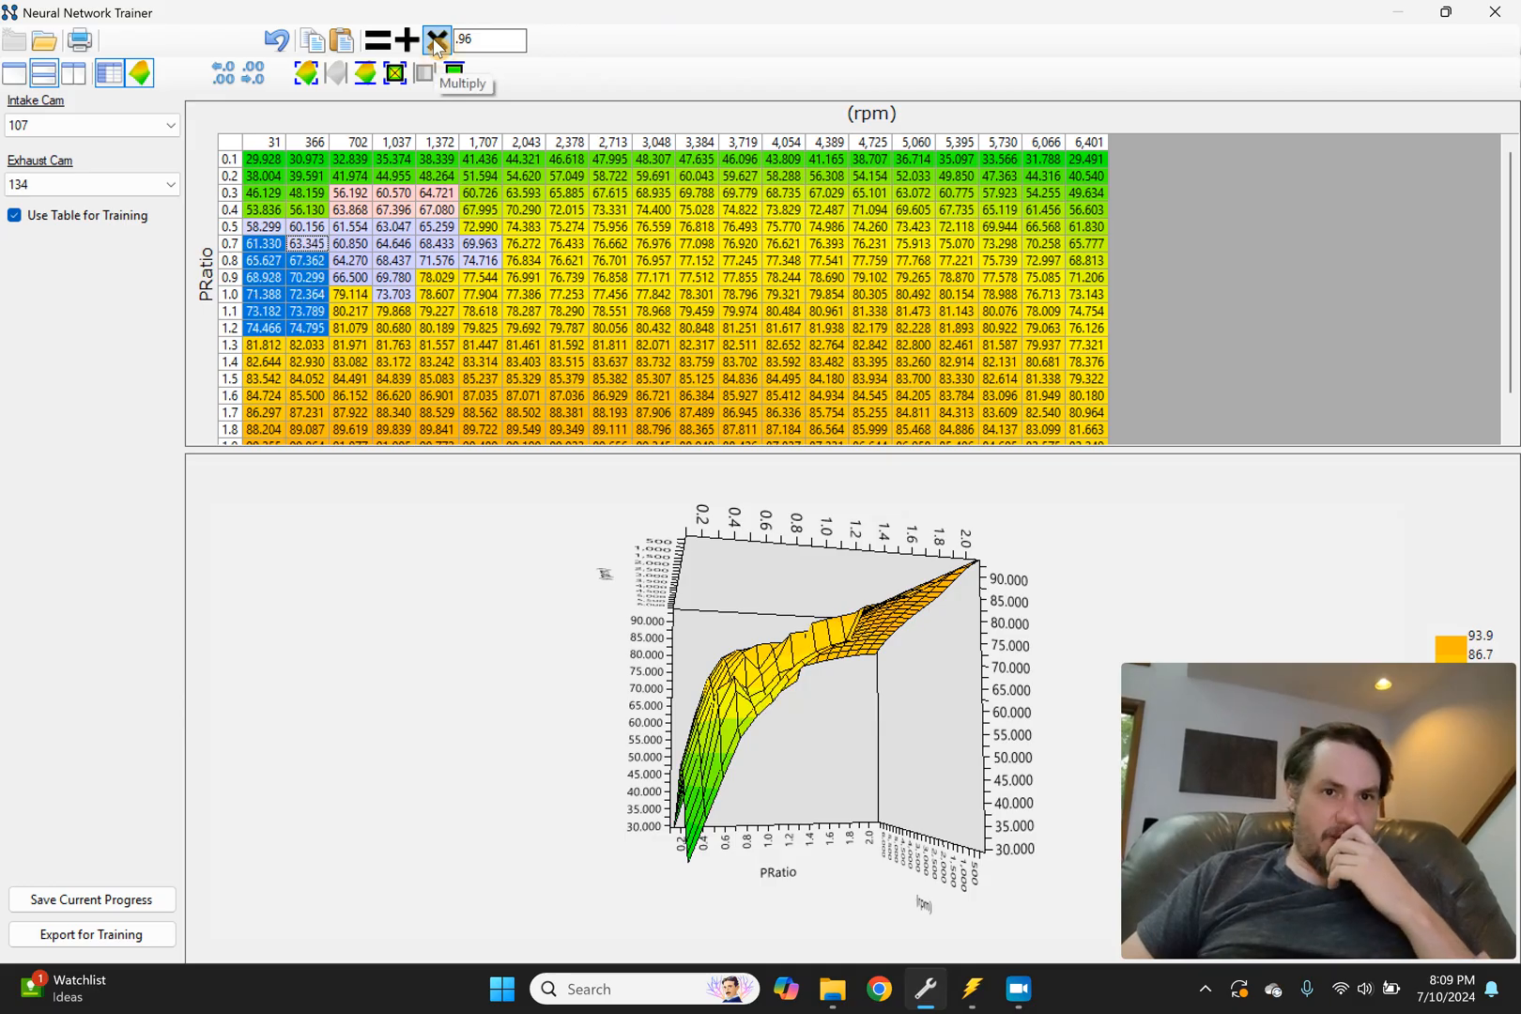
click(319, 244)
drag(319, 243, 346, 279)
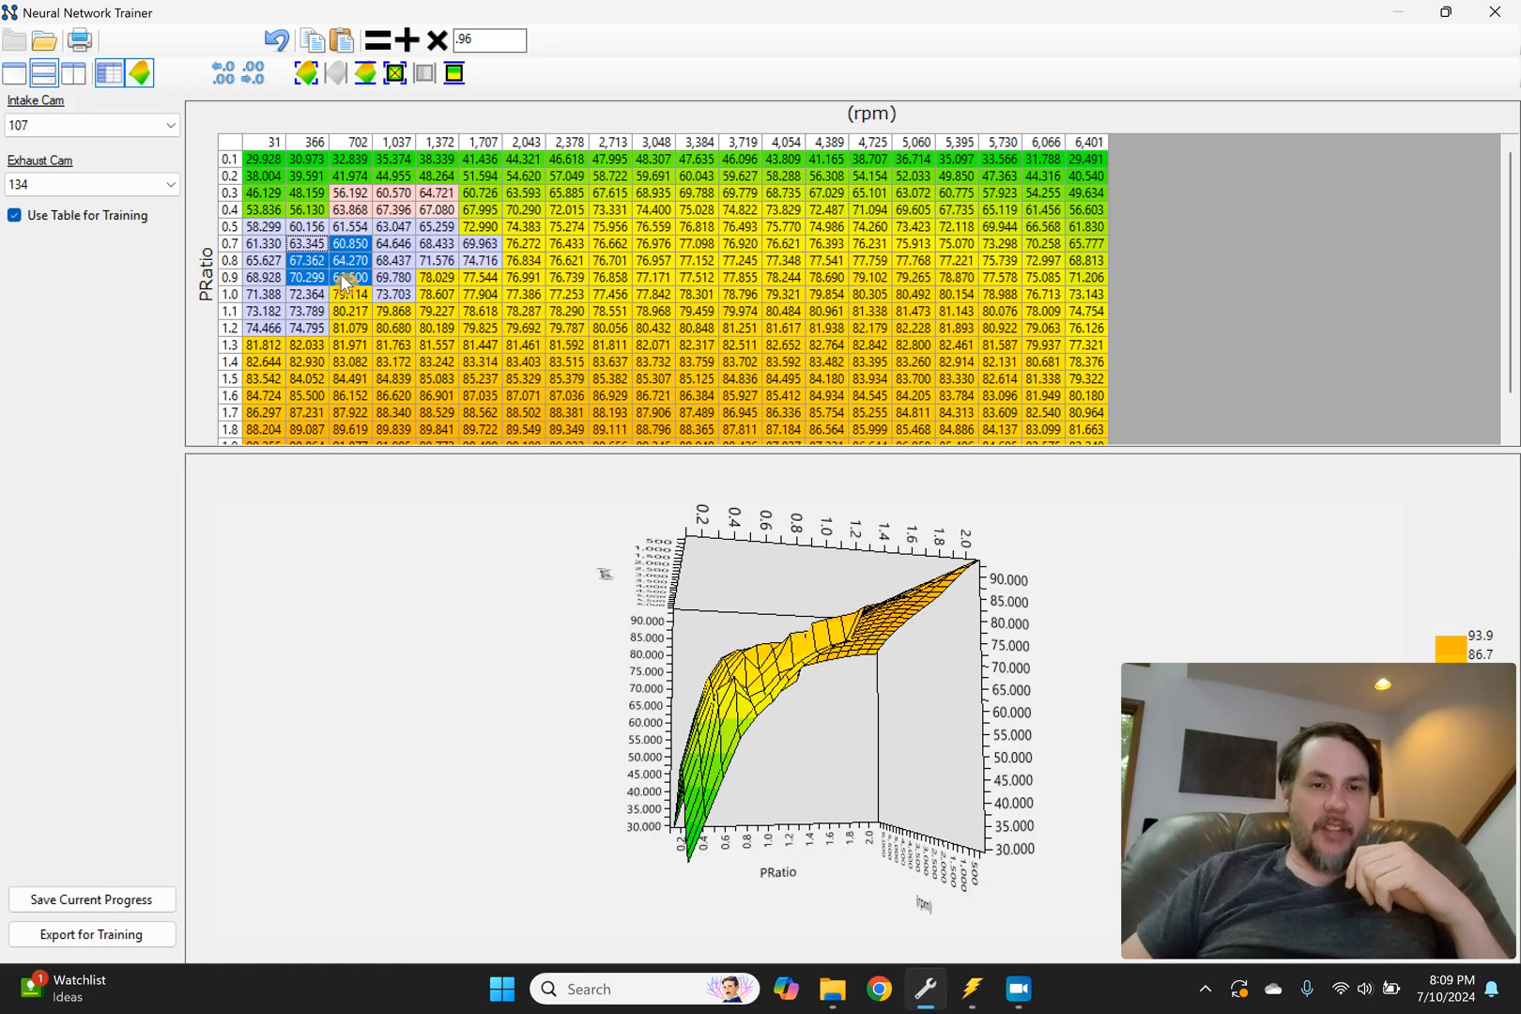
drag(264, 243, 305, 328)
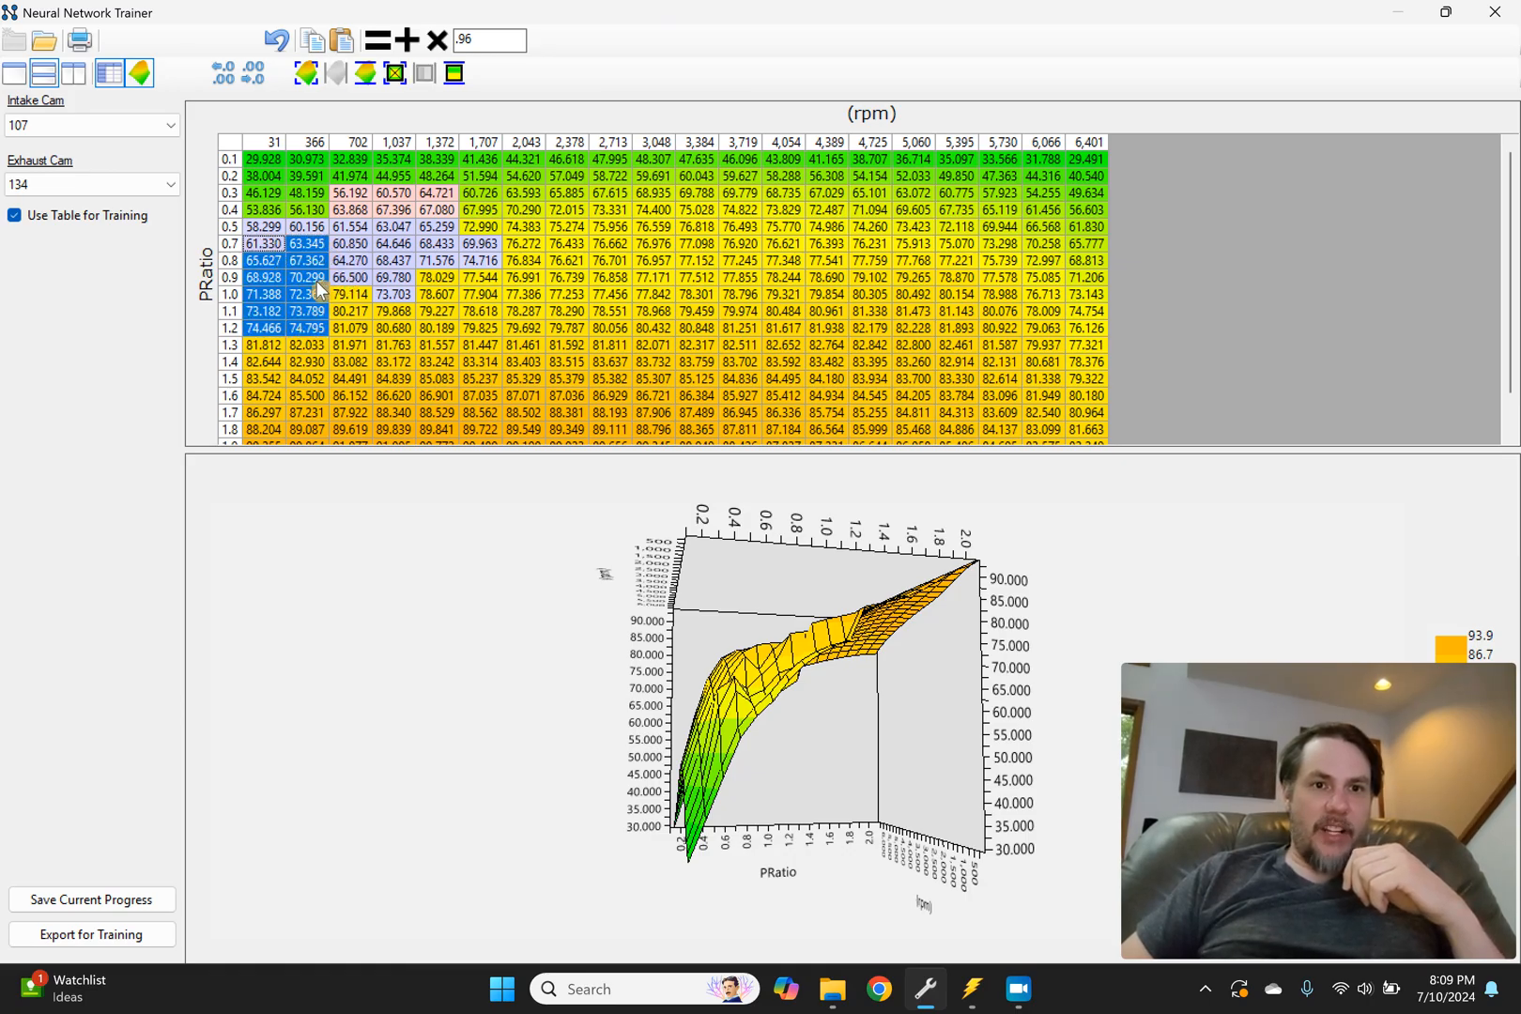
click(442, 51)
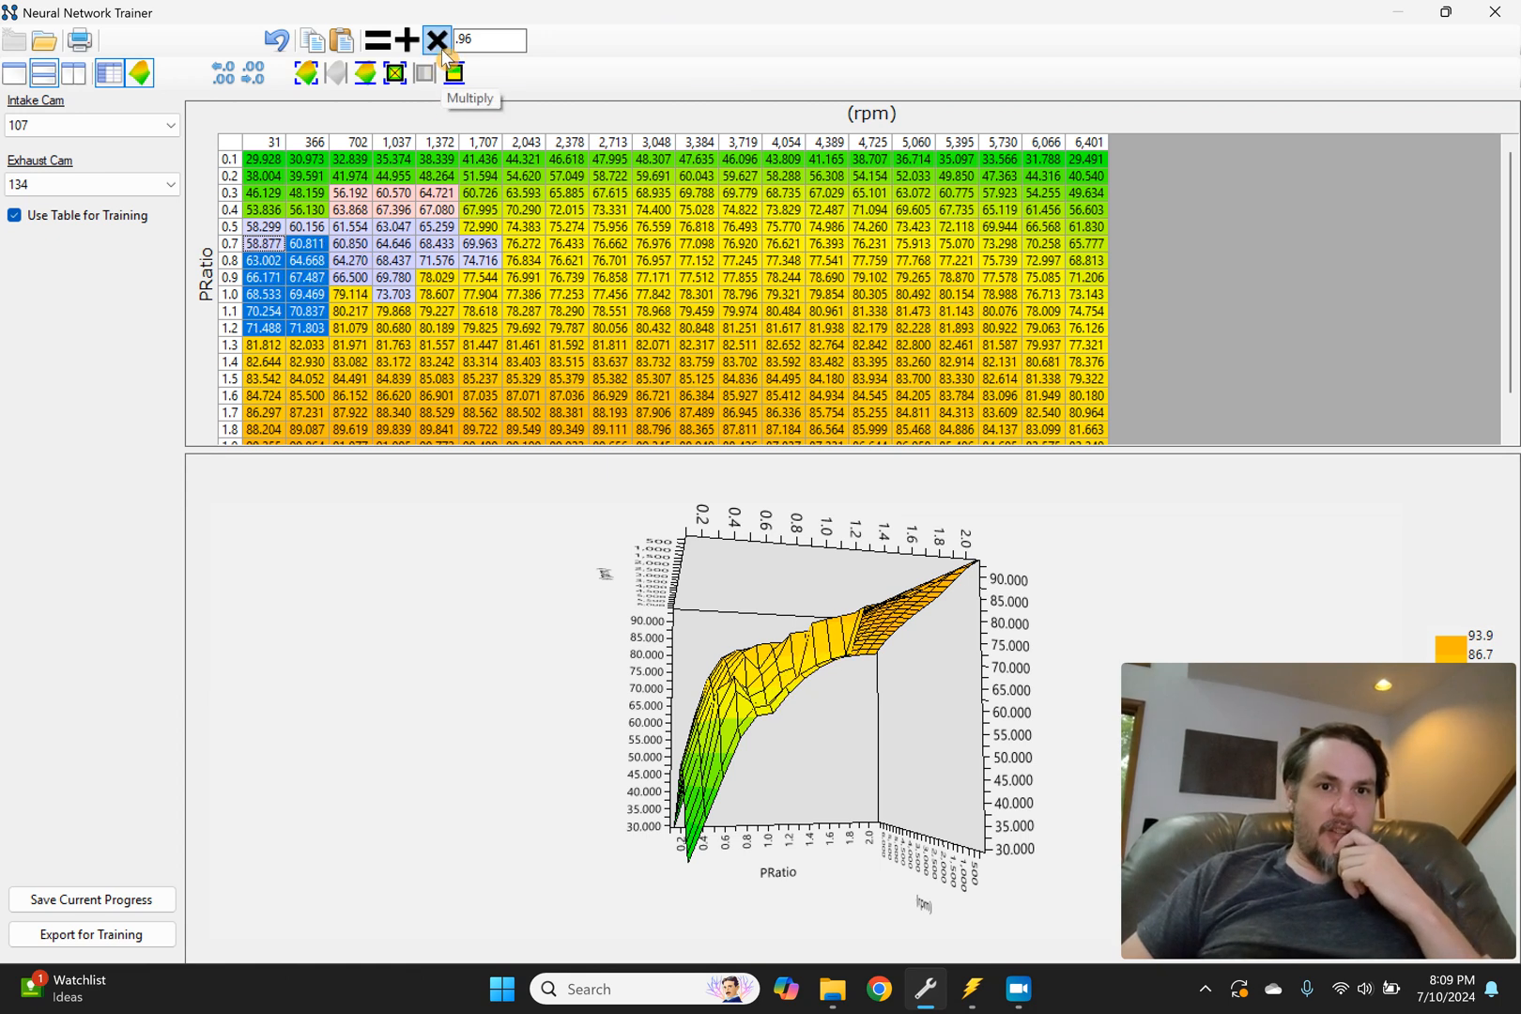
click(442, 49)
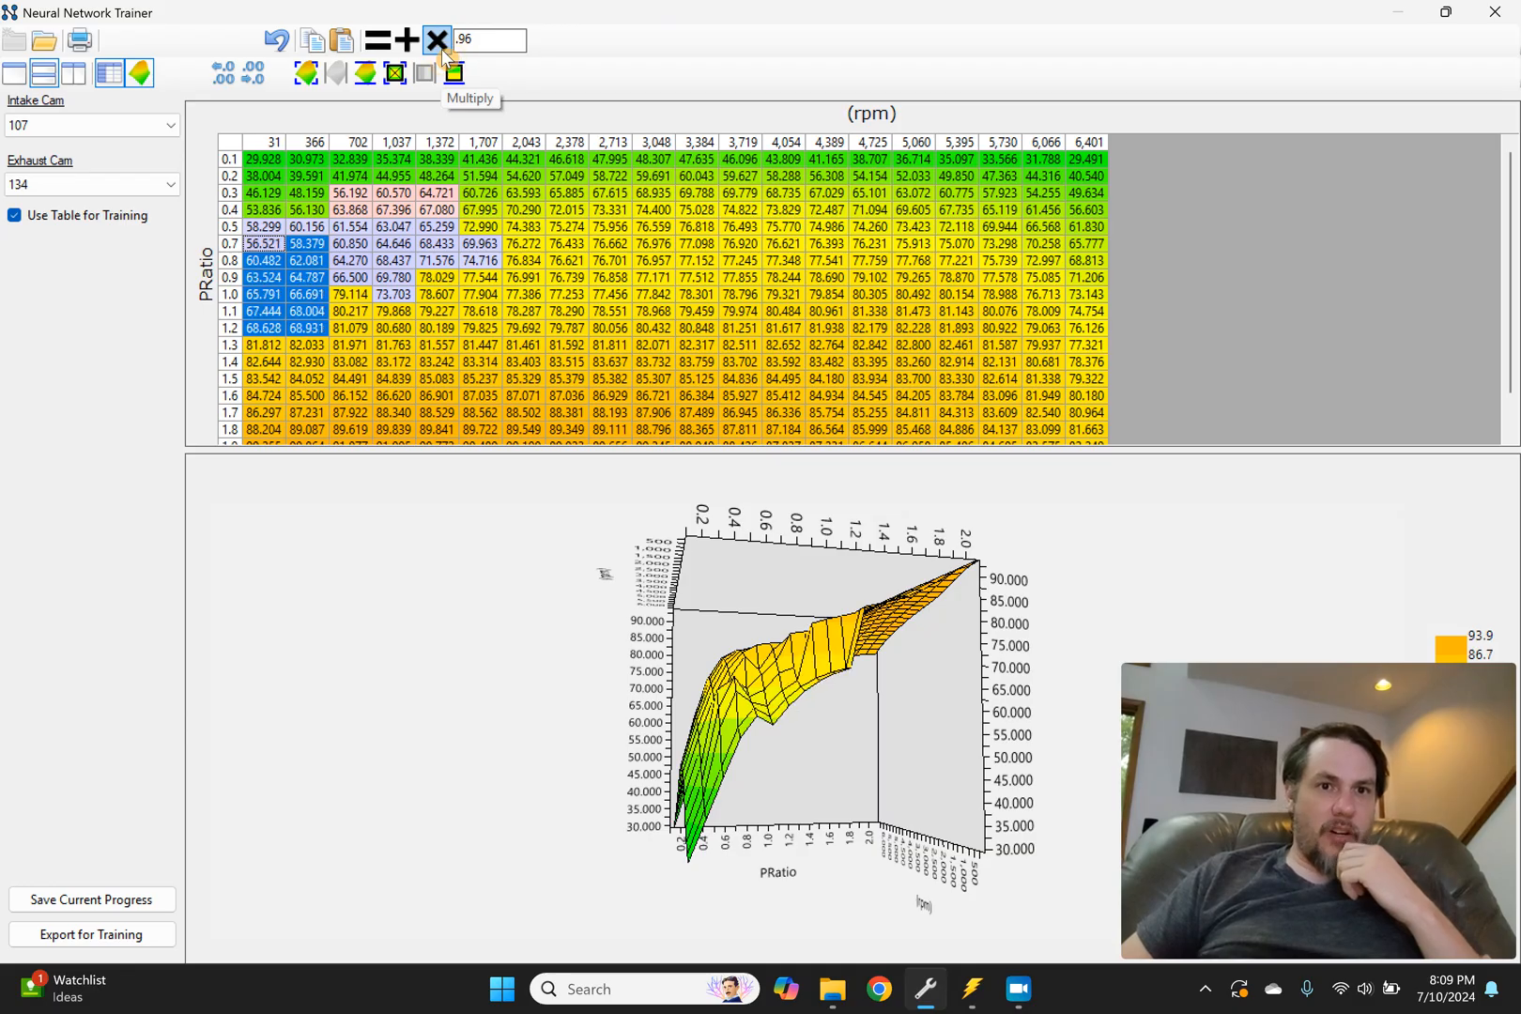
Step: Check how the lowered 31 and 366 rpm cells blend into the corrected cells along the 0.7, 0.8 and 0.9 pressure ratio rows
click(310, 243)
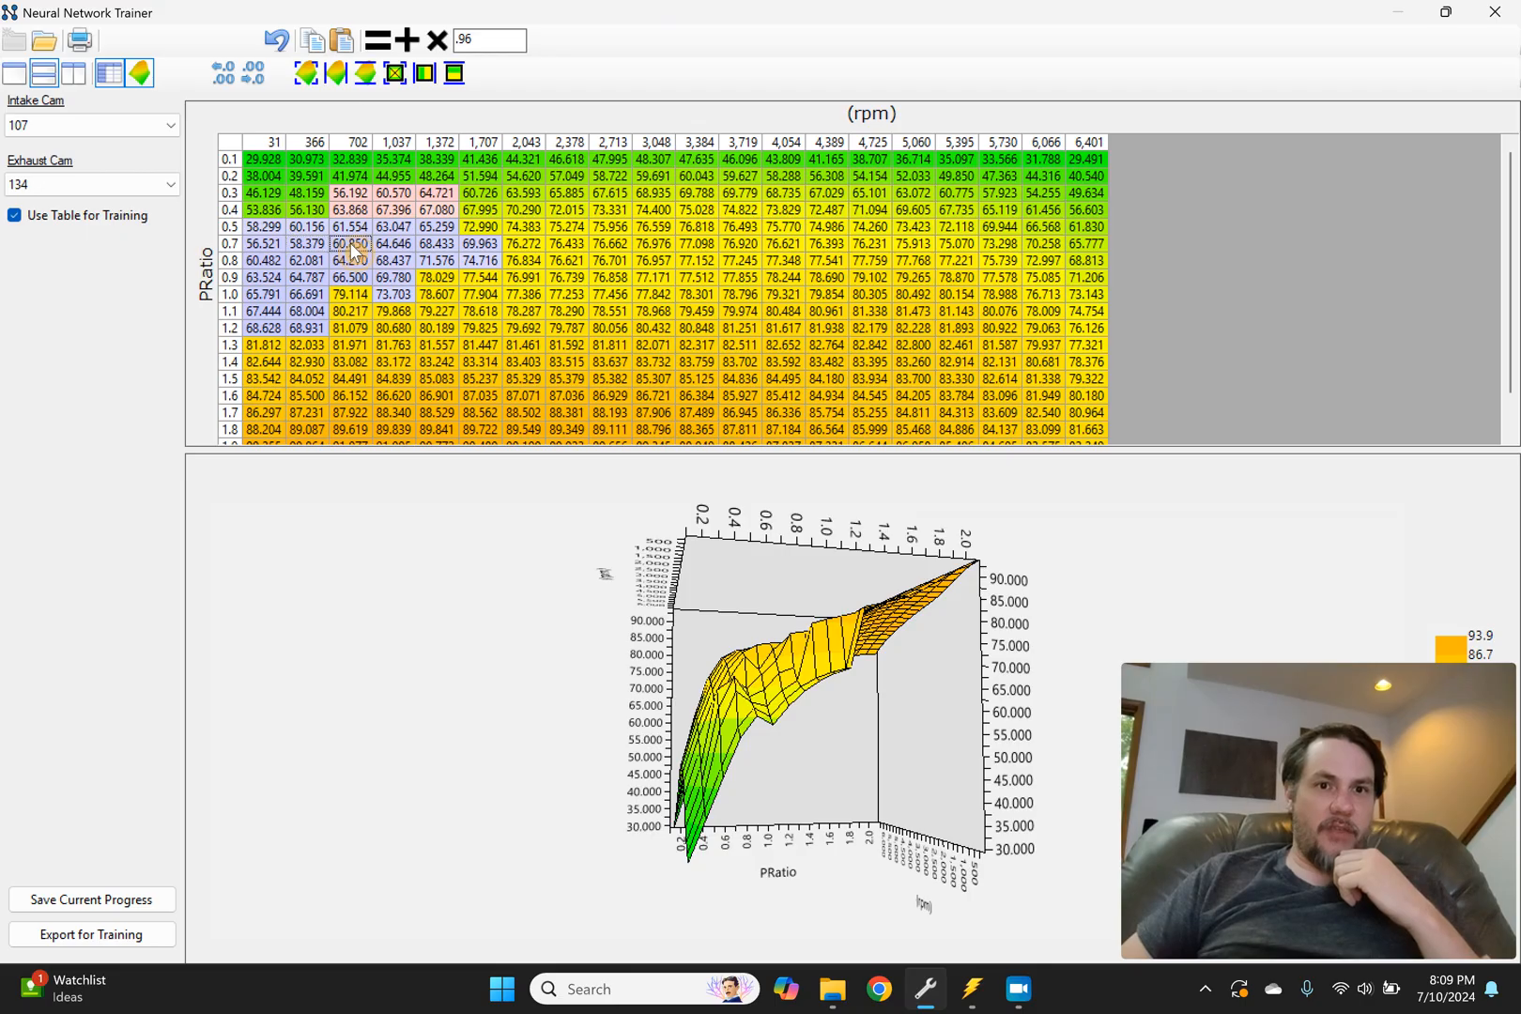
drag(265, 246, 305, 247)
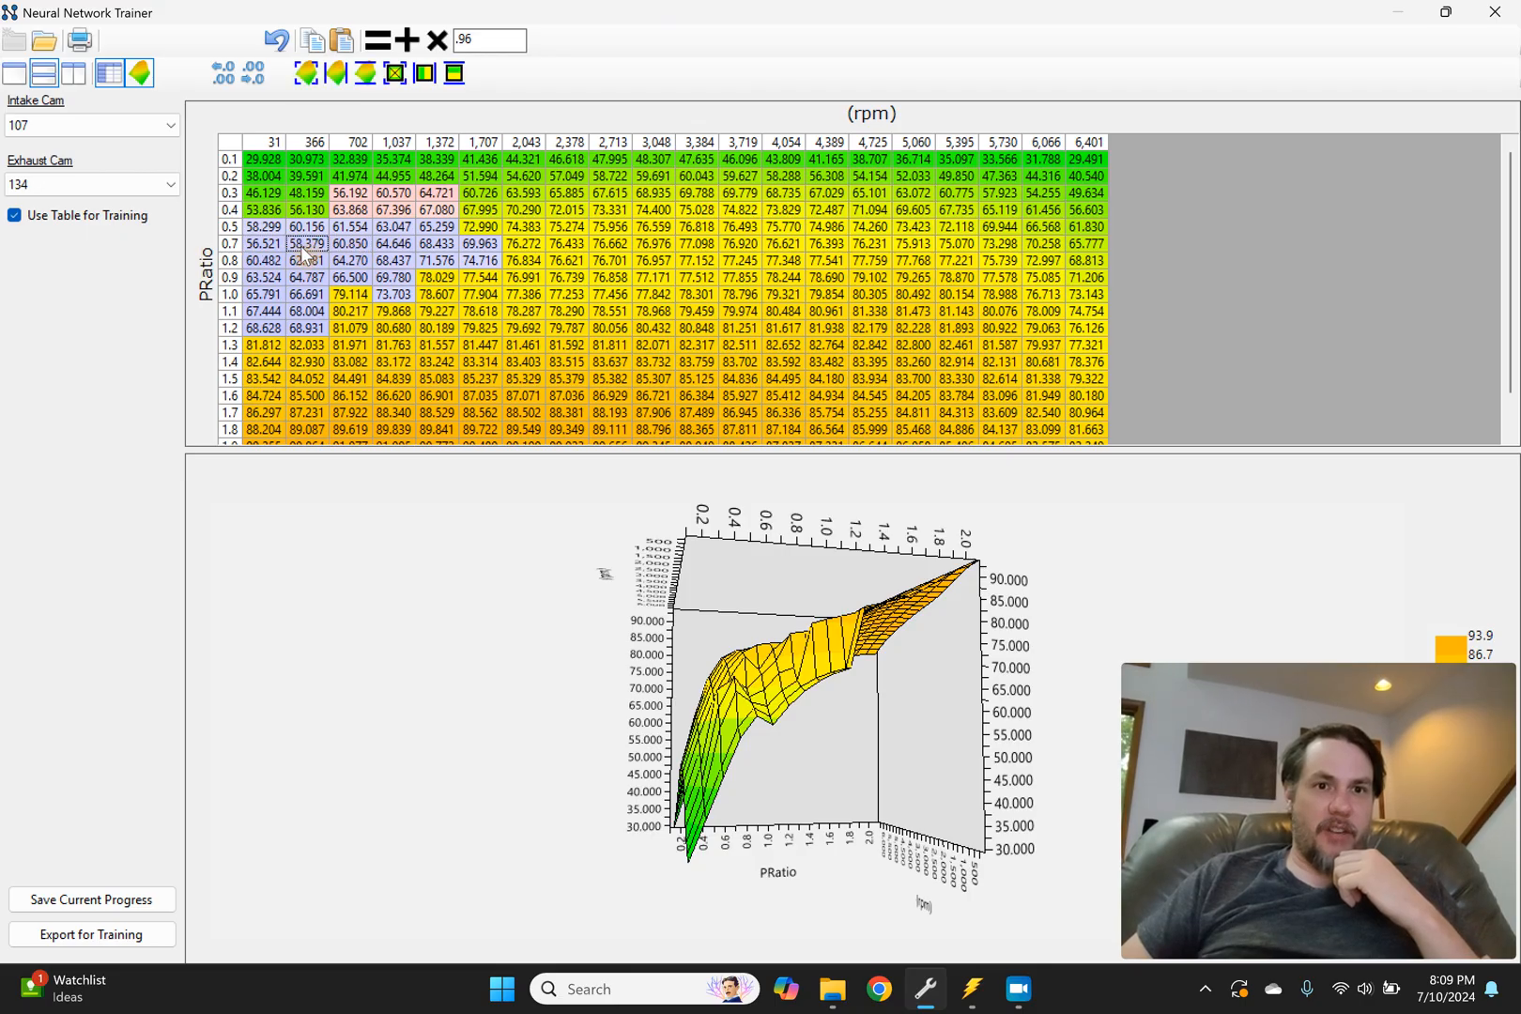
click(346, 245)
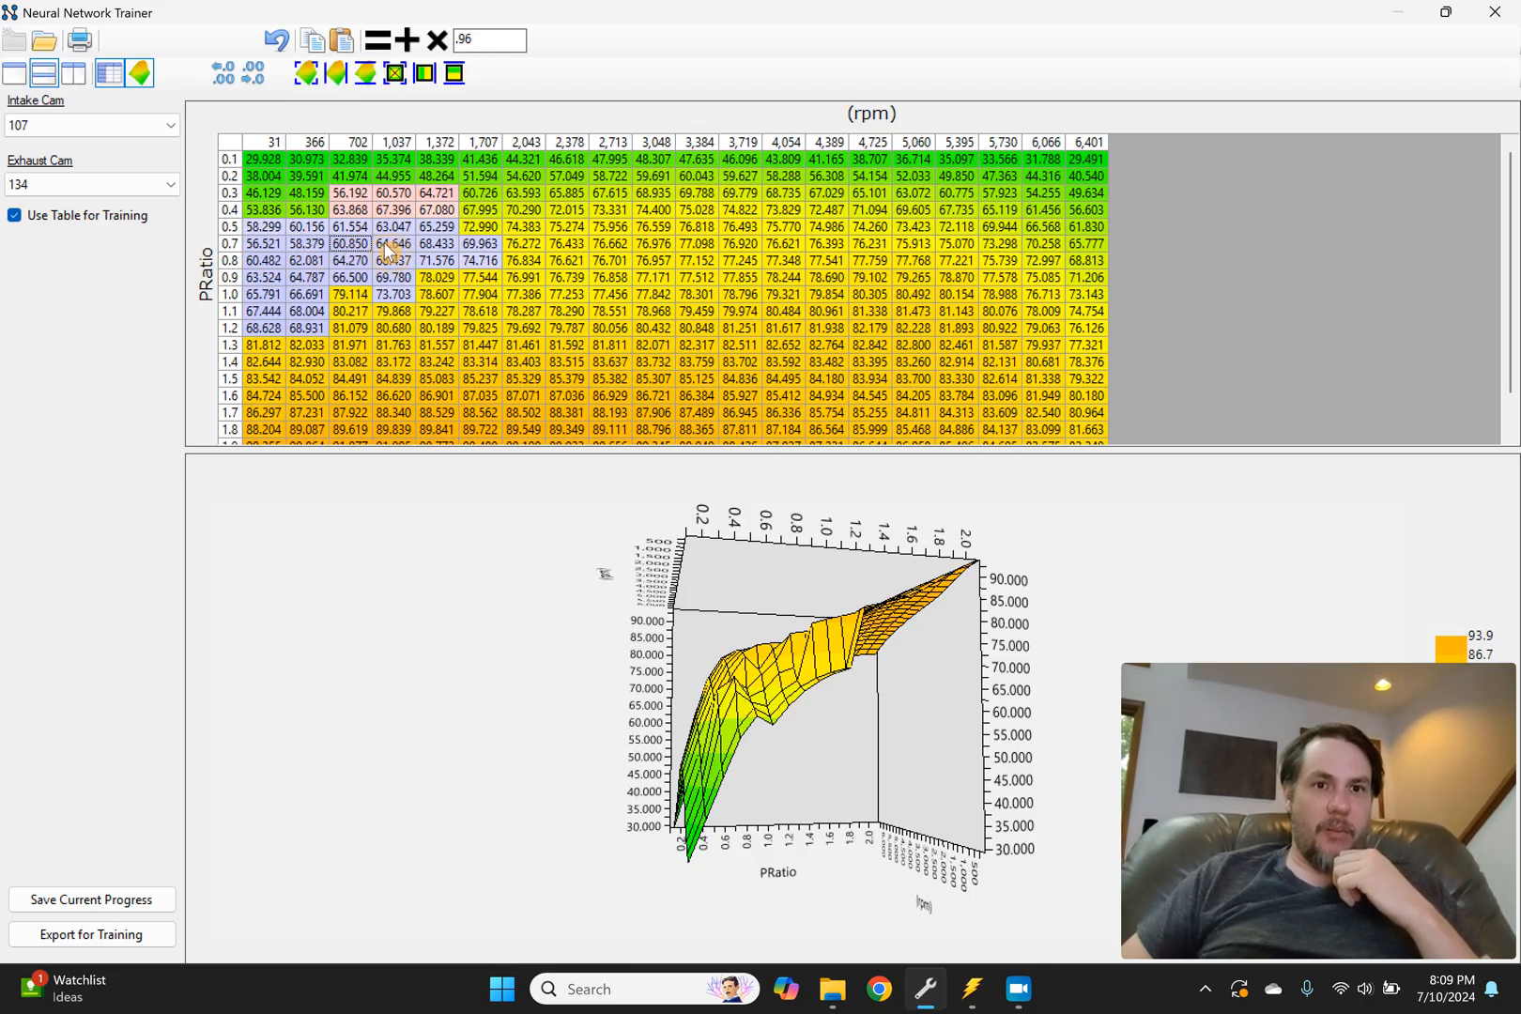
drag(393, 246, 446, 246)
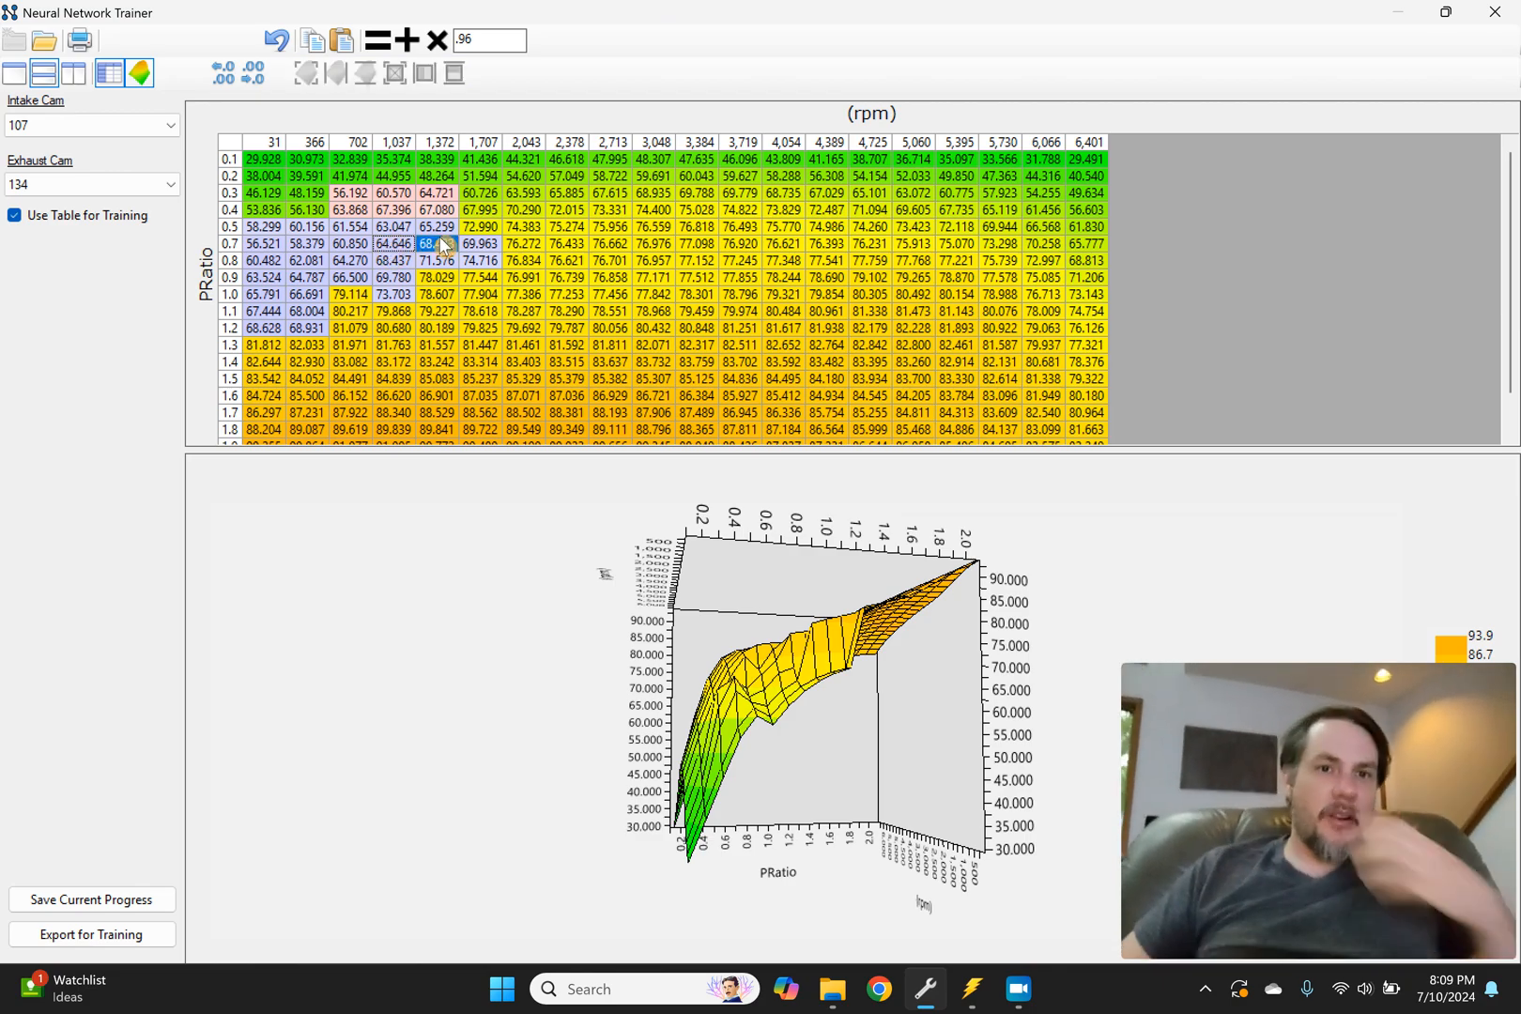
click(266, 261)
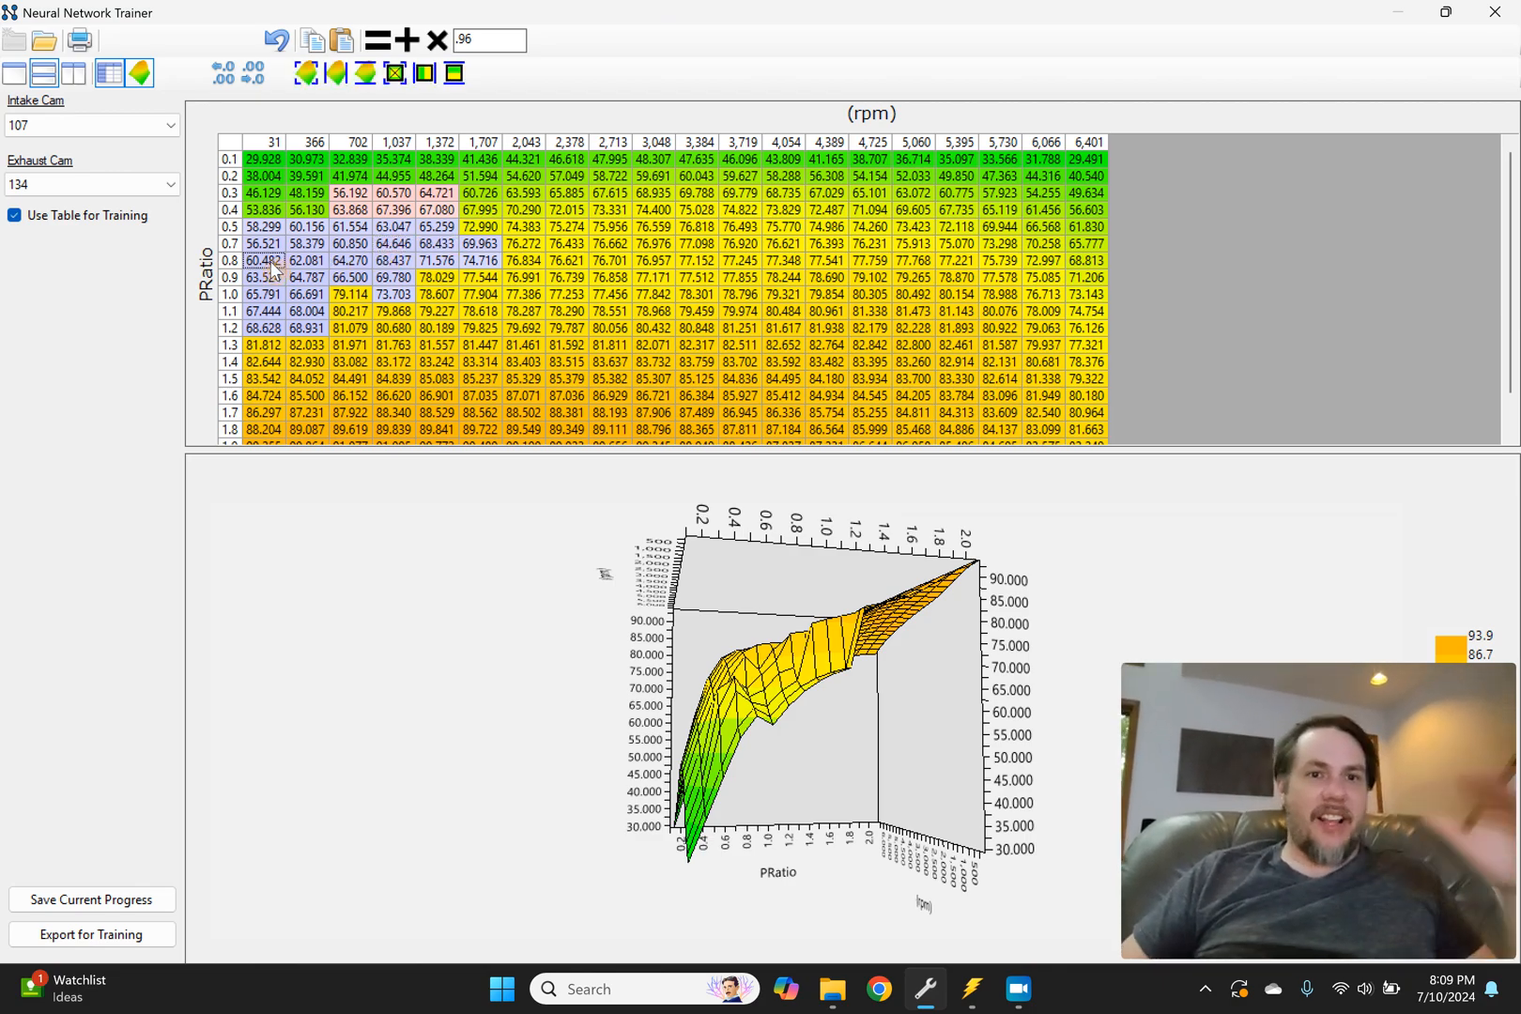
click(316, 280)
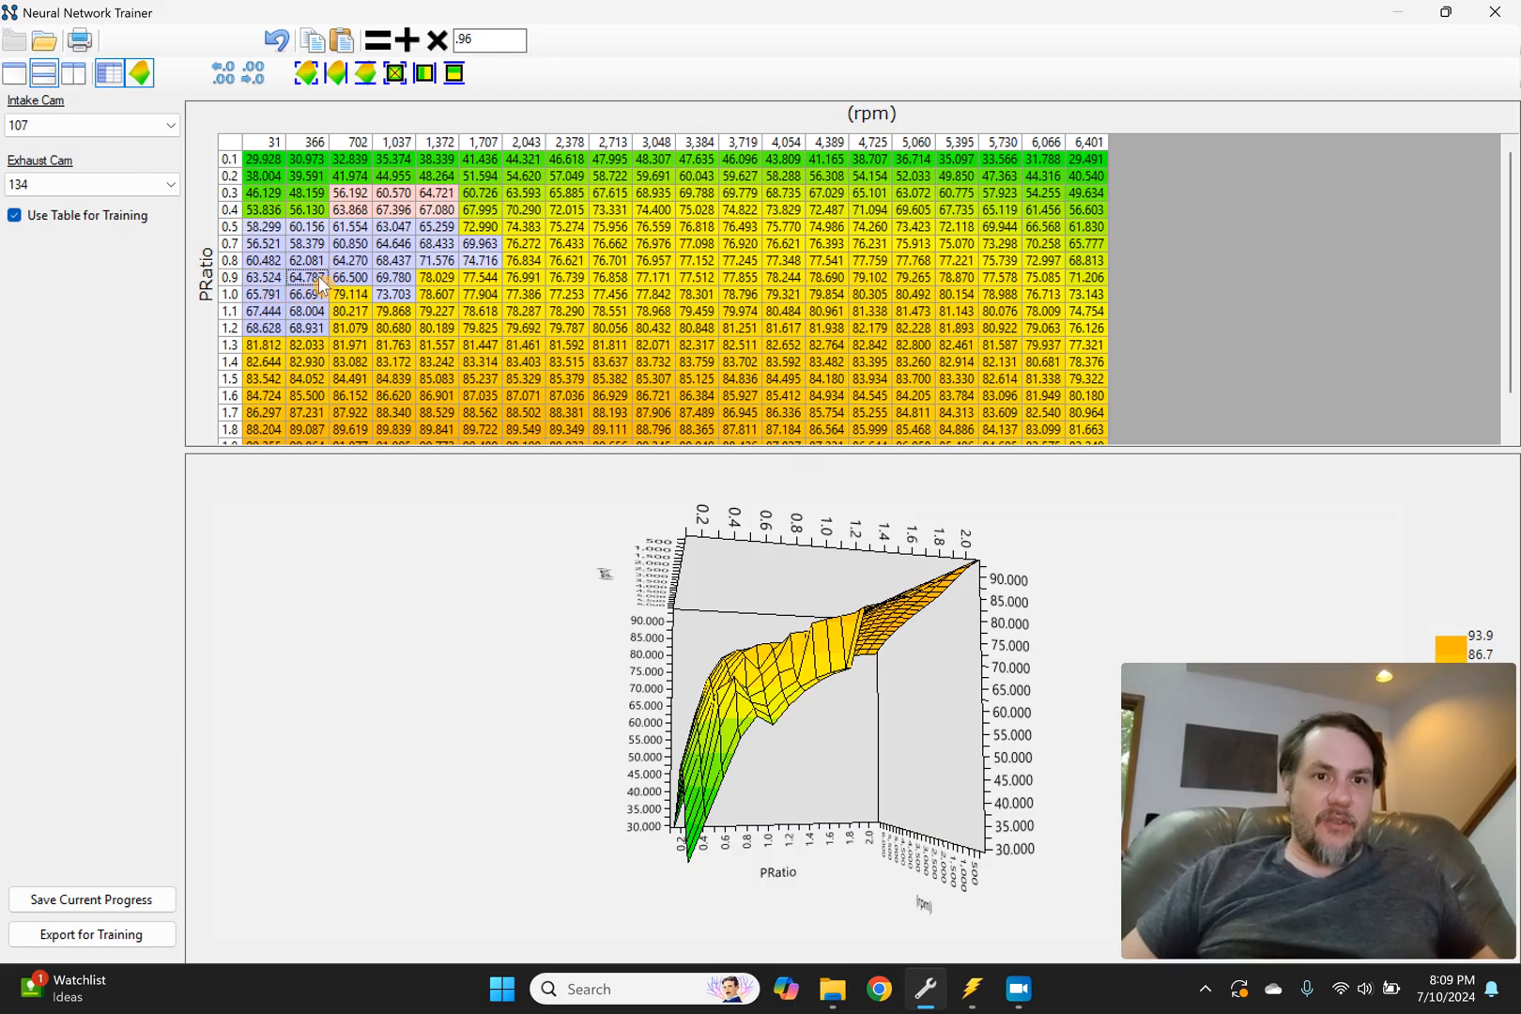
click(355, 279)
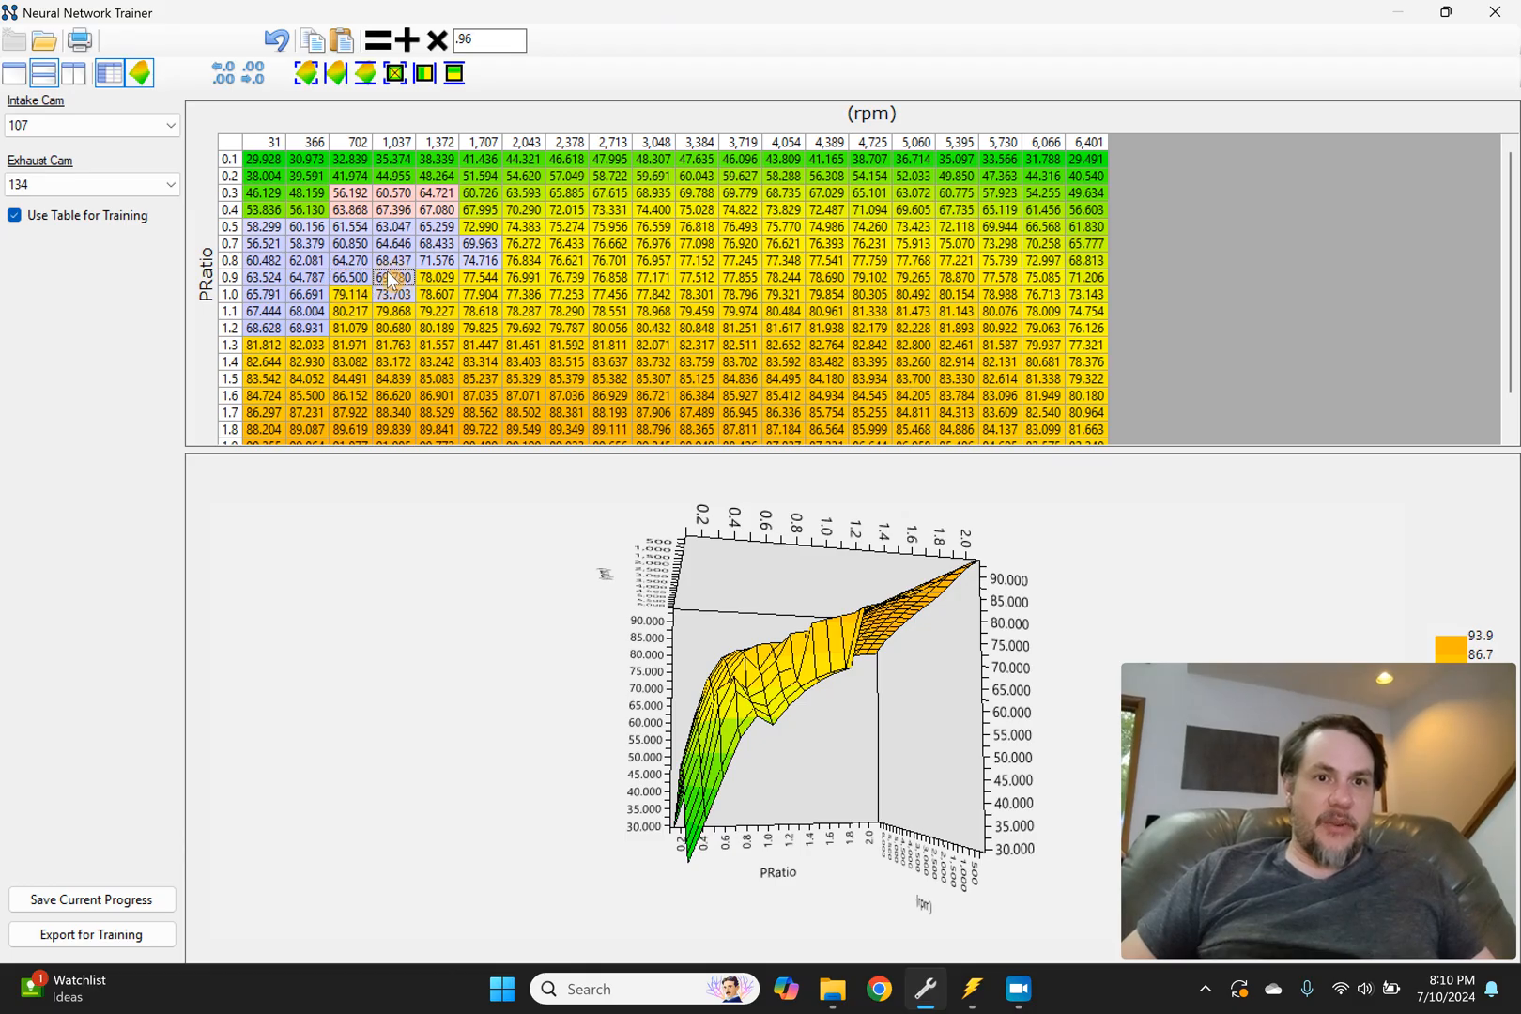
click(268, 280)
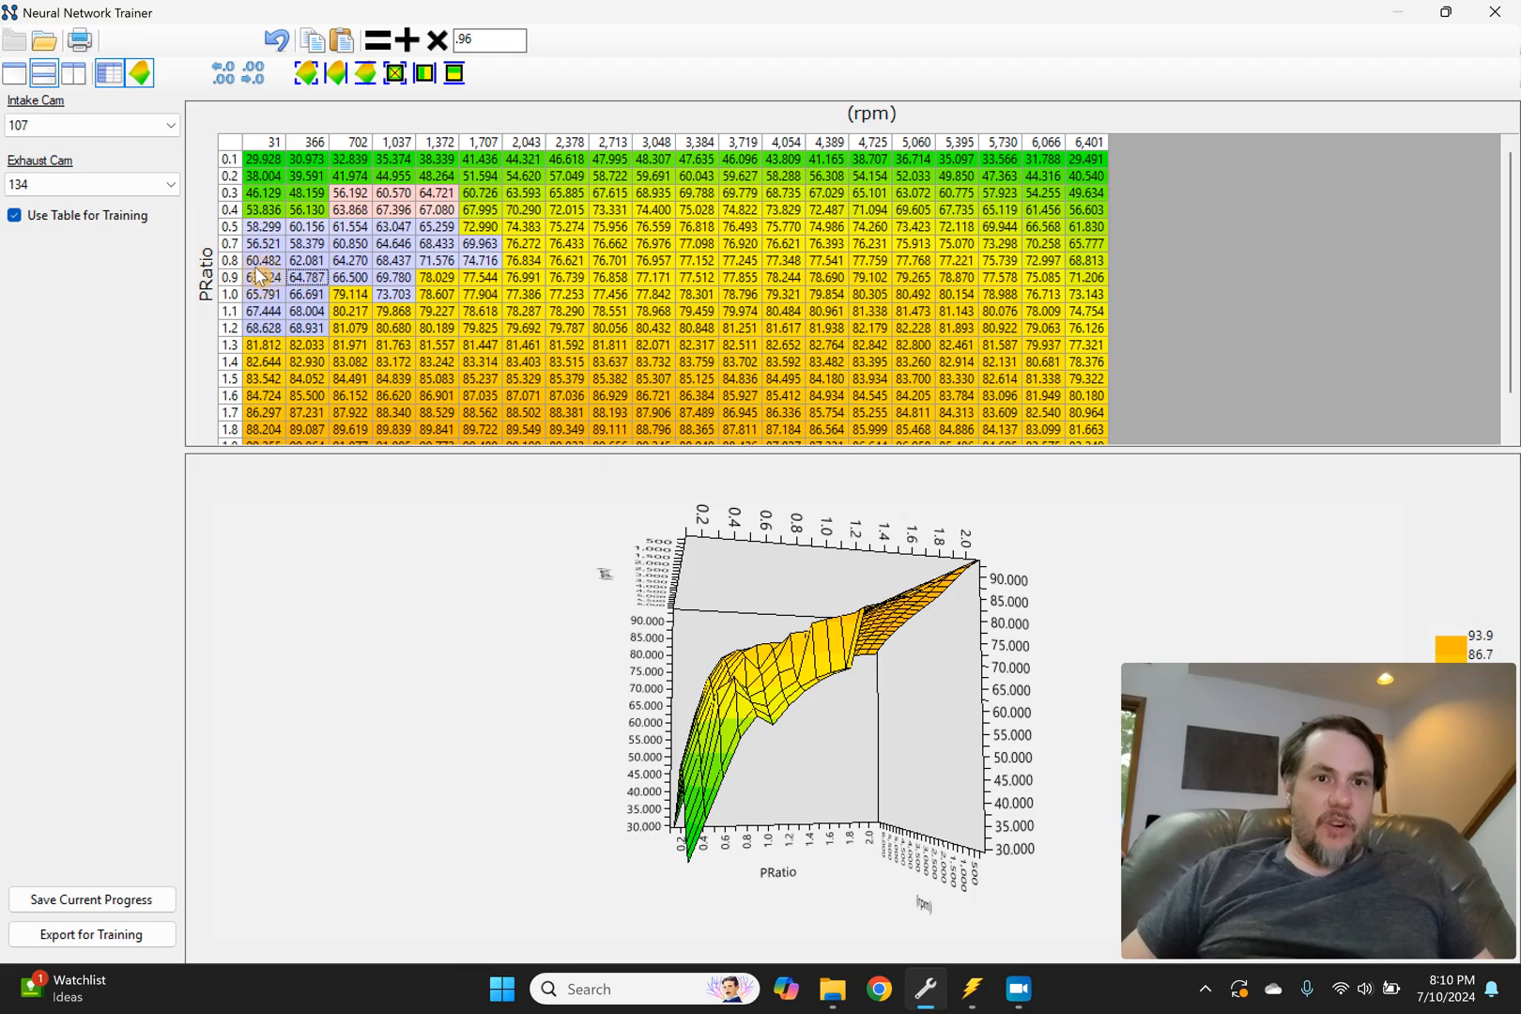
Step: Interpolate the pressure ratio 1.0 row horizontally between 366 and 1,037 rpm to fill the 702 rpm cell
click(265, 295)
drag(319, 299, 395, 295)
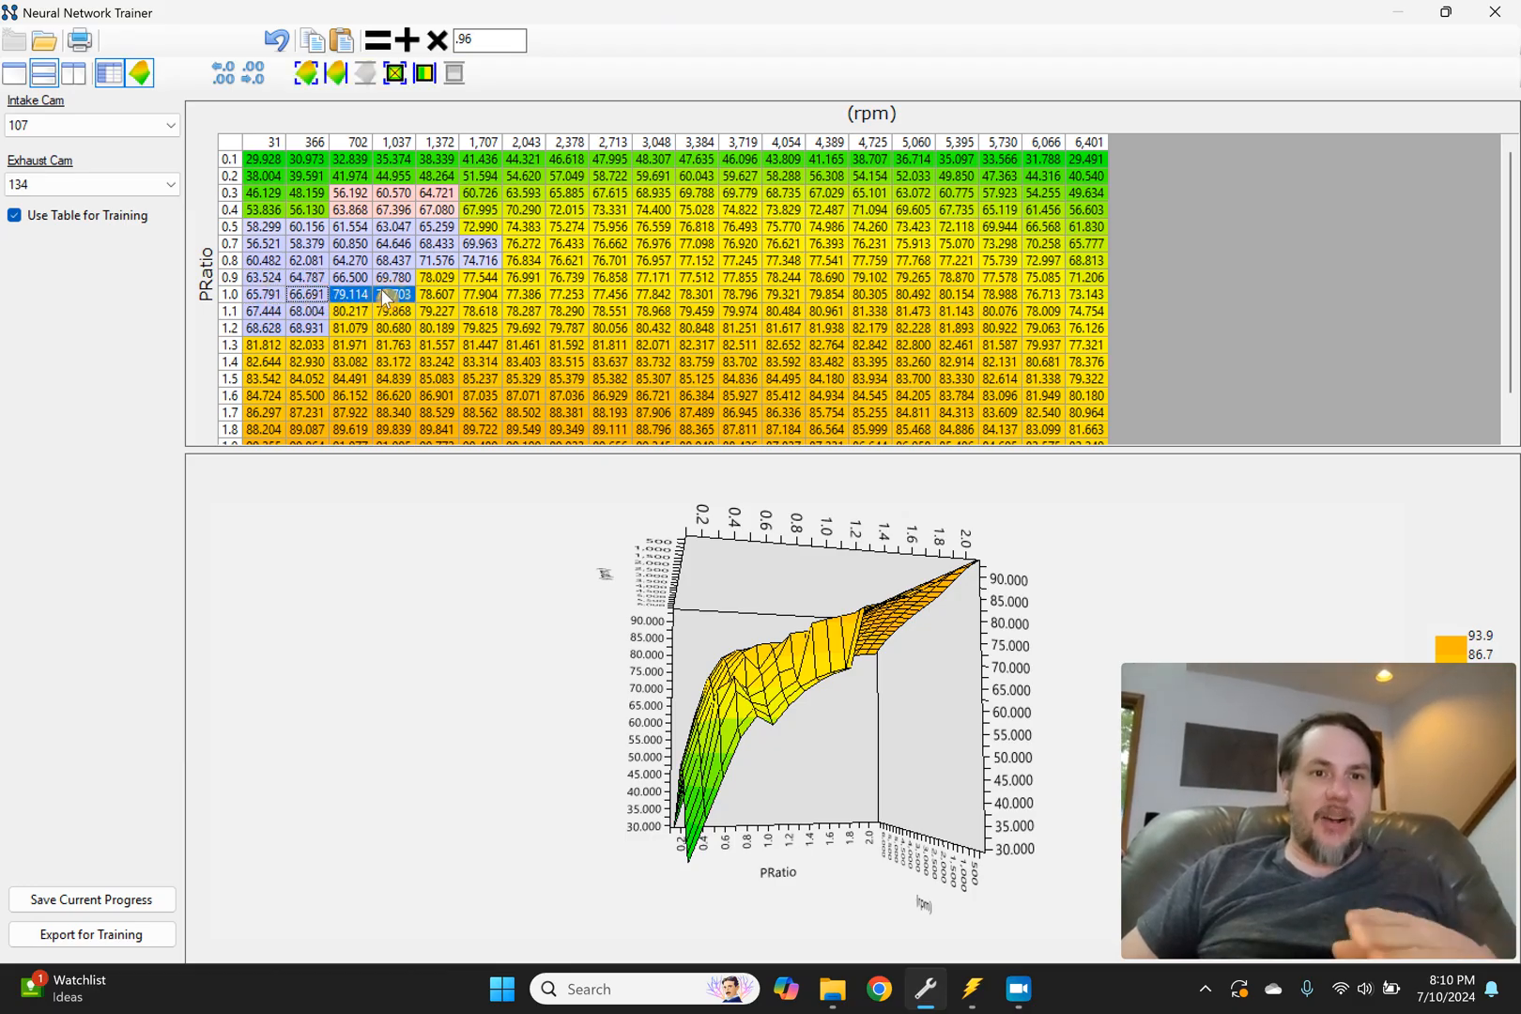
click(425, 72)
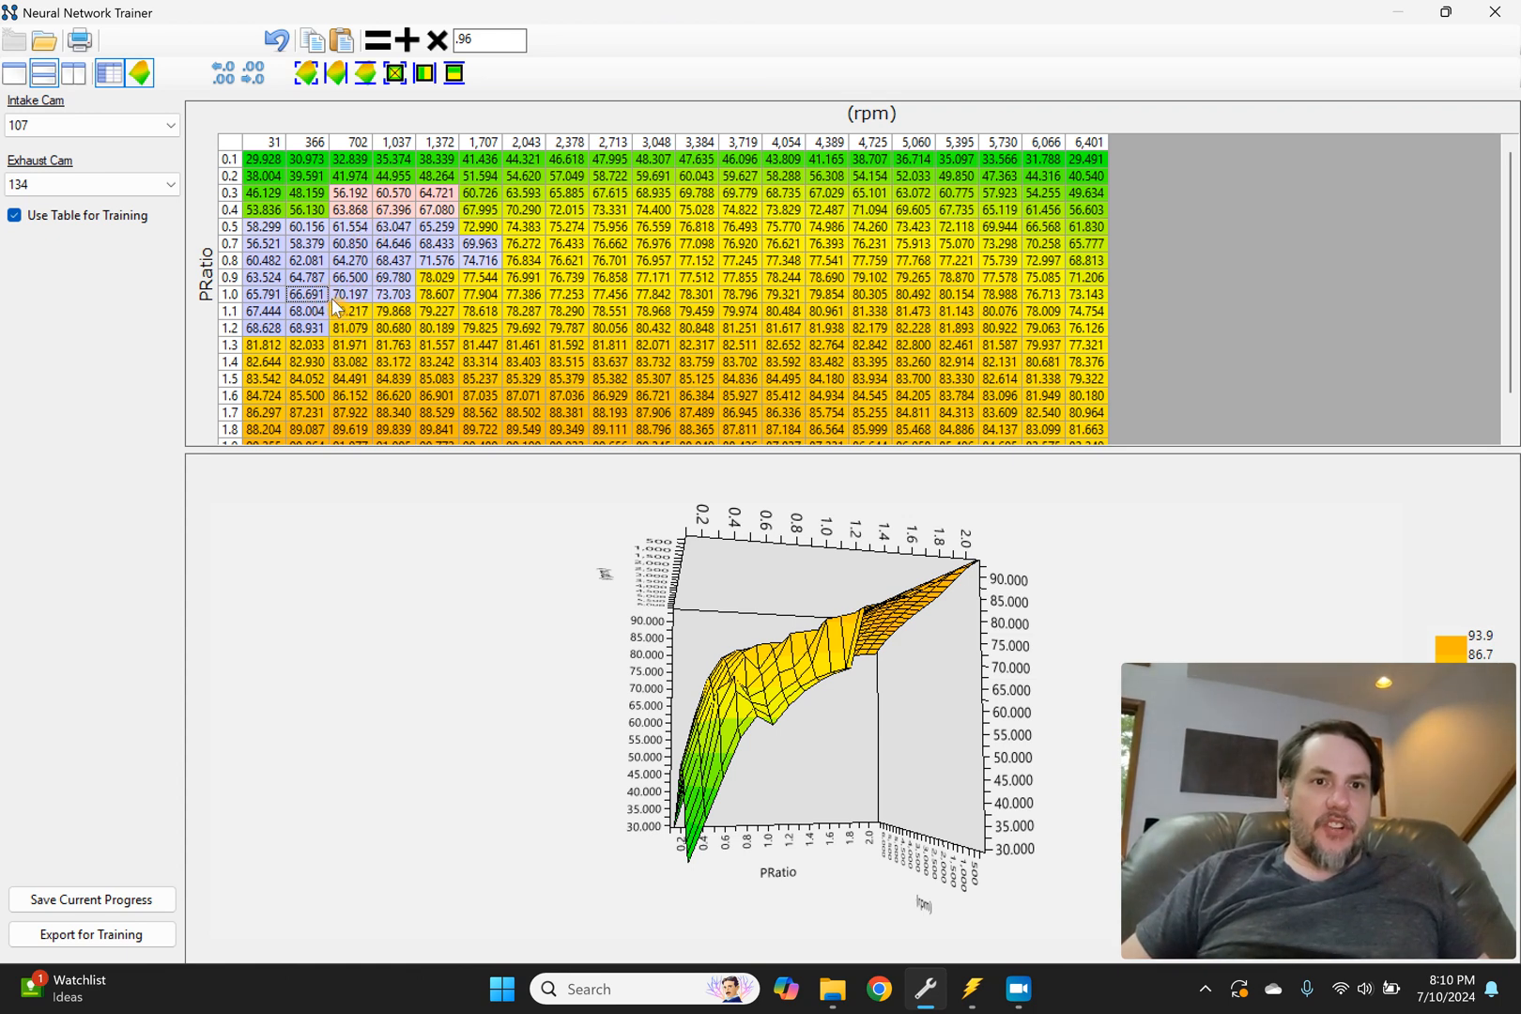
Step: Smooth the block of cells from pressure ratio 1.0 to 1.5 between 366 and 2,378 rpm repeatedly and inspect the surface
drag(339, 309, 380, 342)
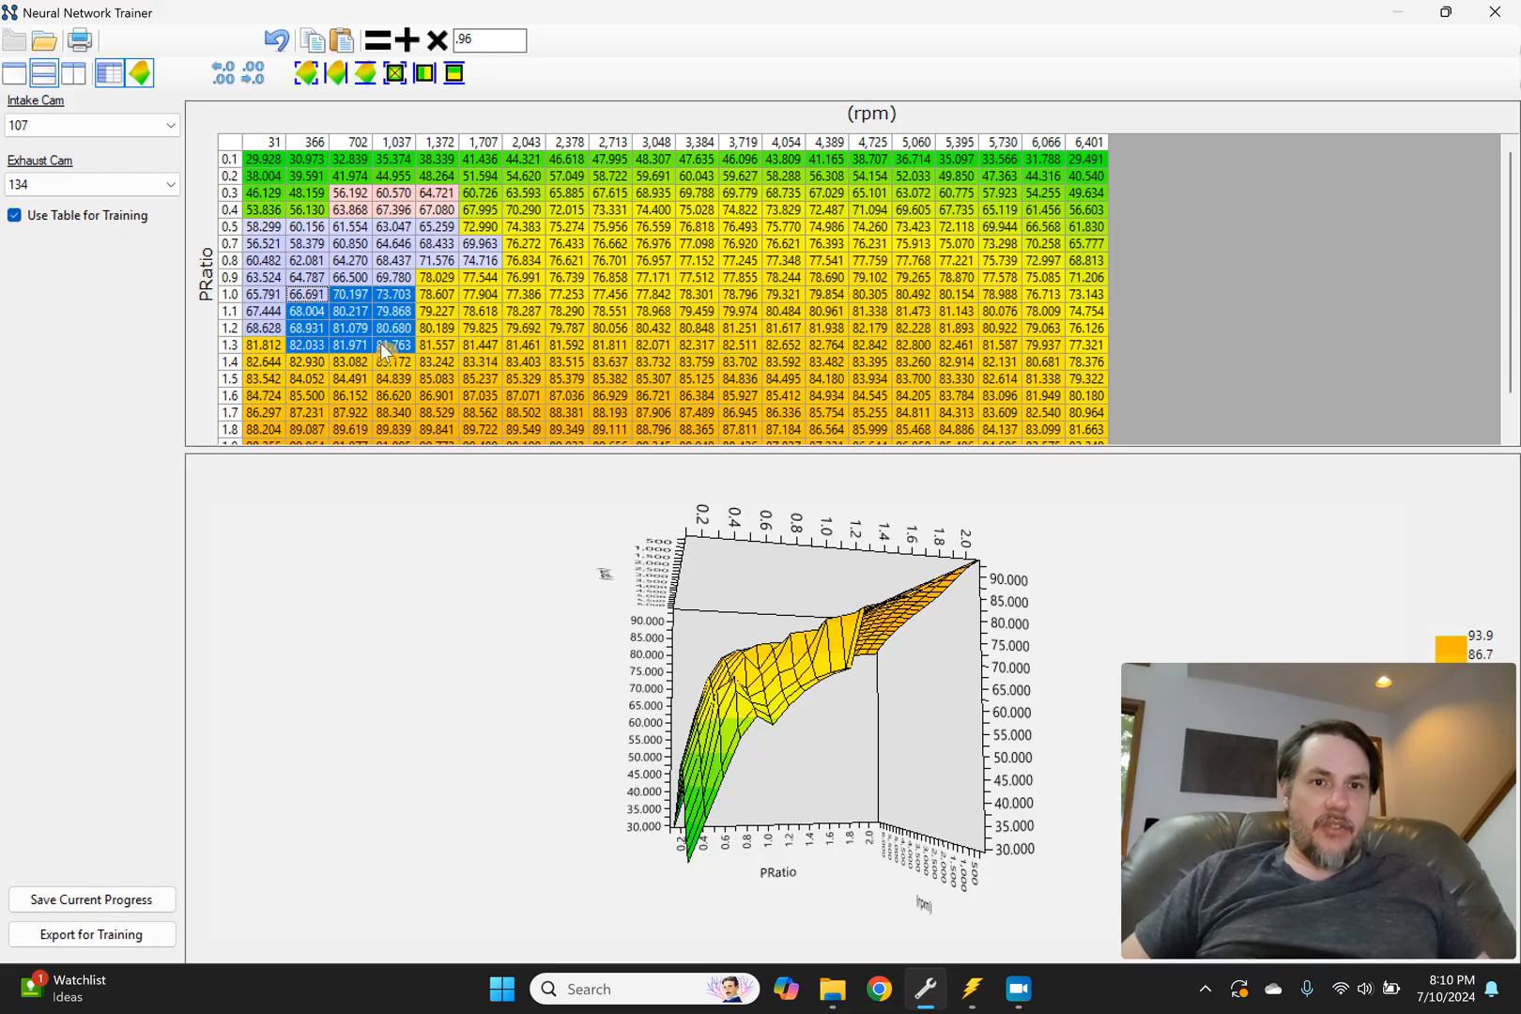
drag(310, 293, 568, 383)
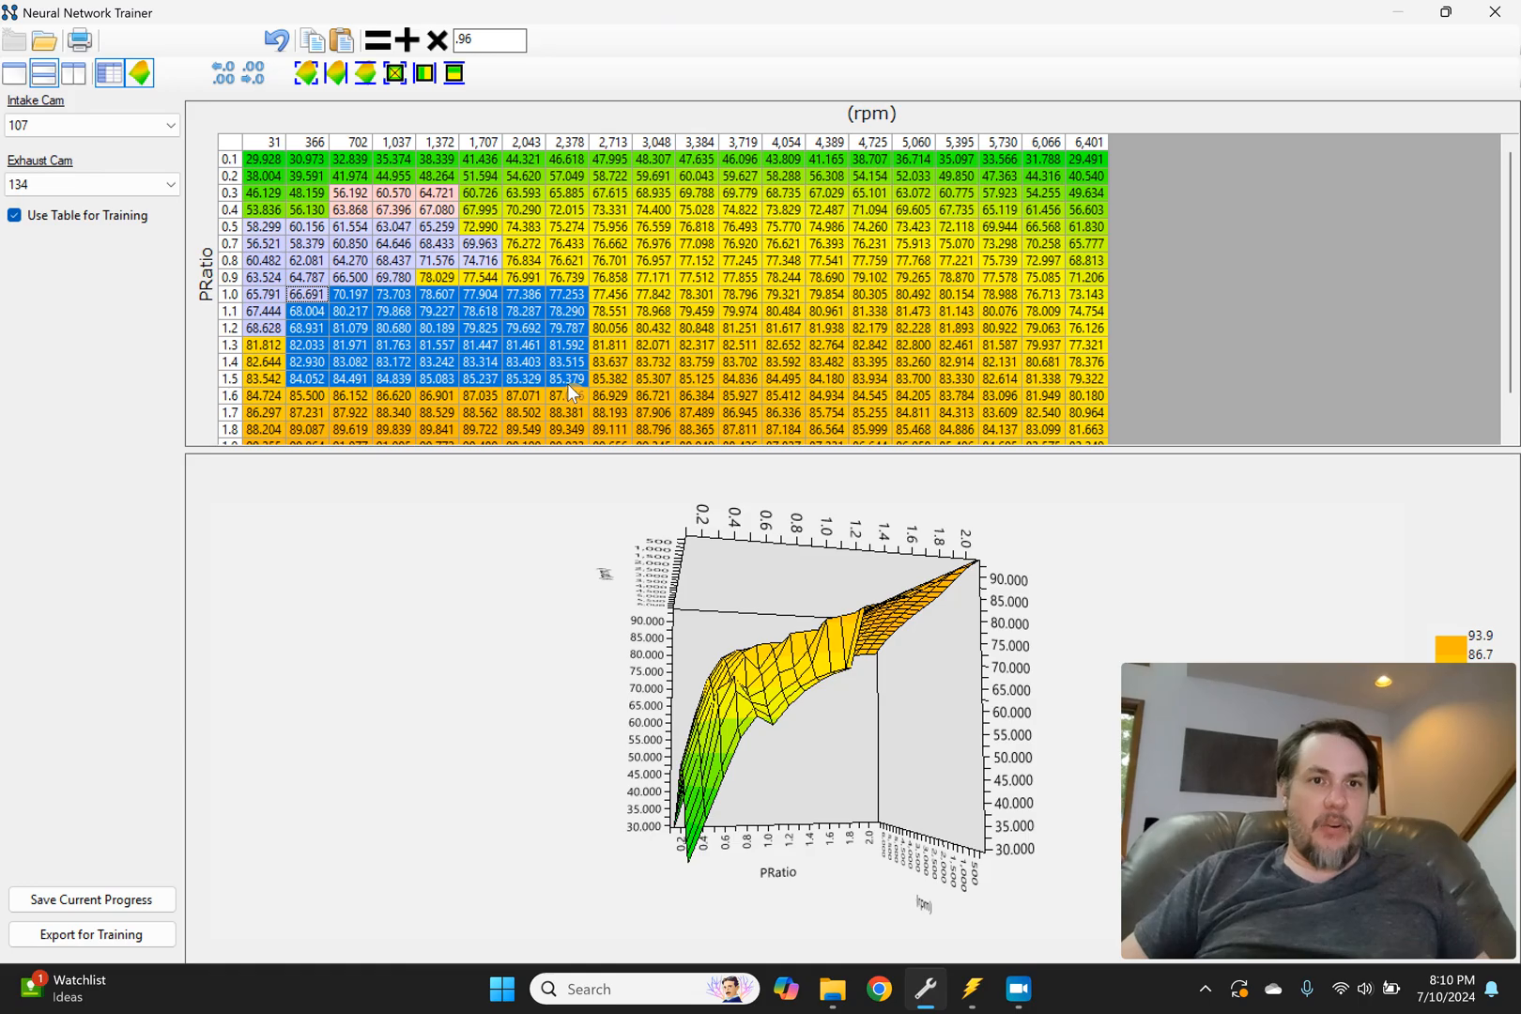
click(306, 74)
click(307, 75)
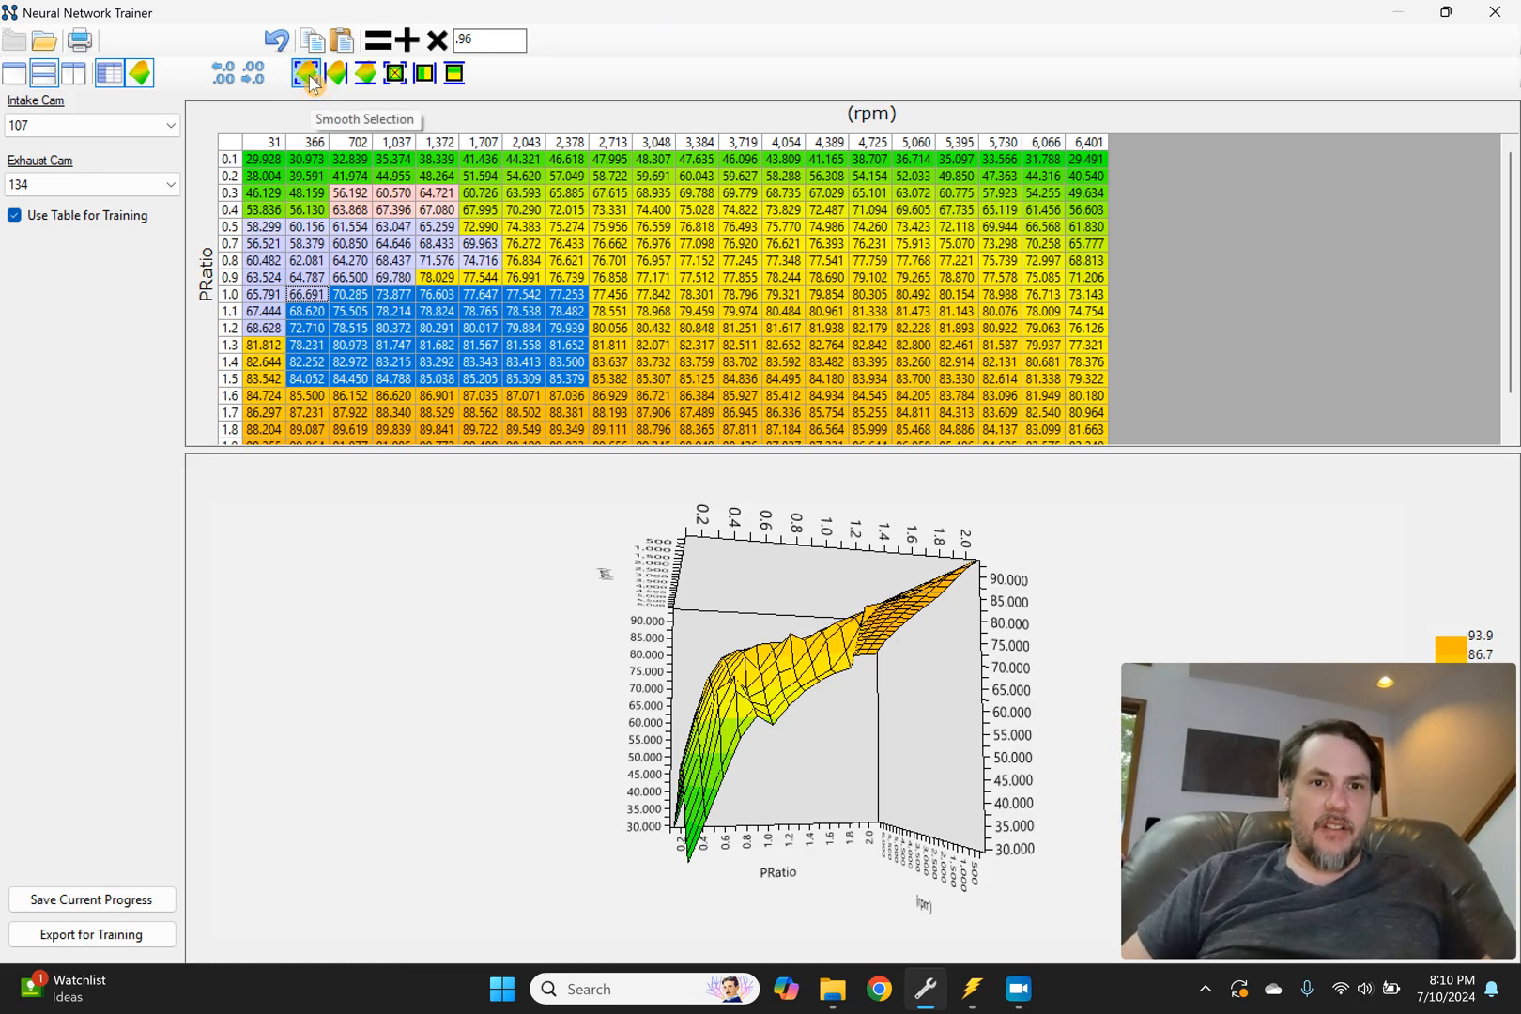
click(308, 75)
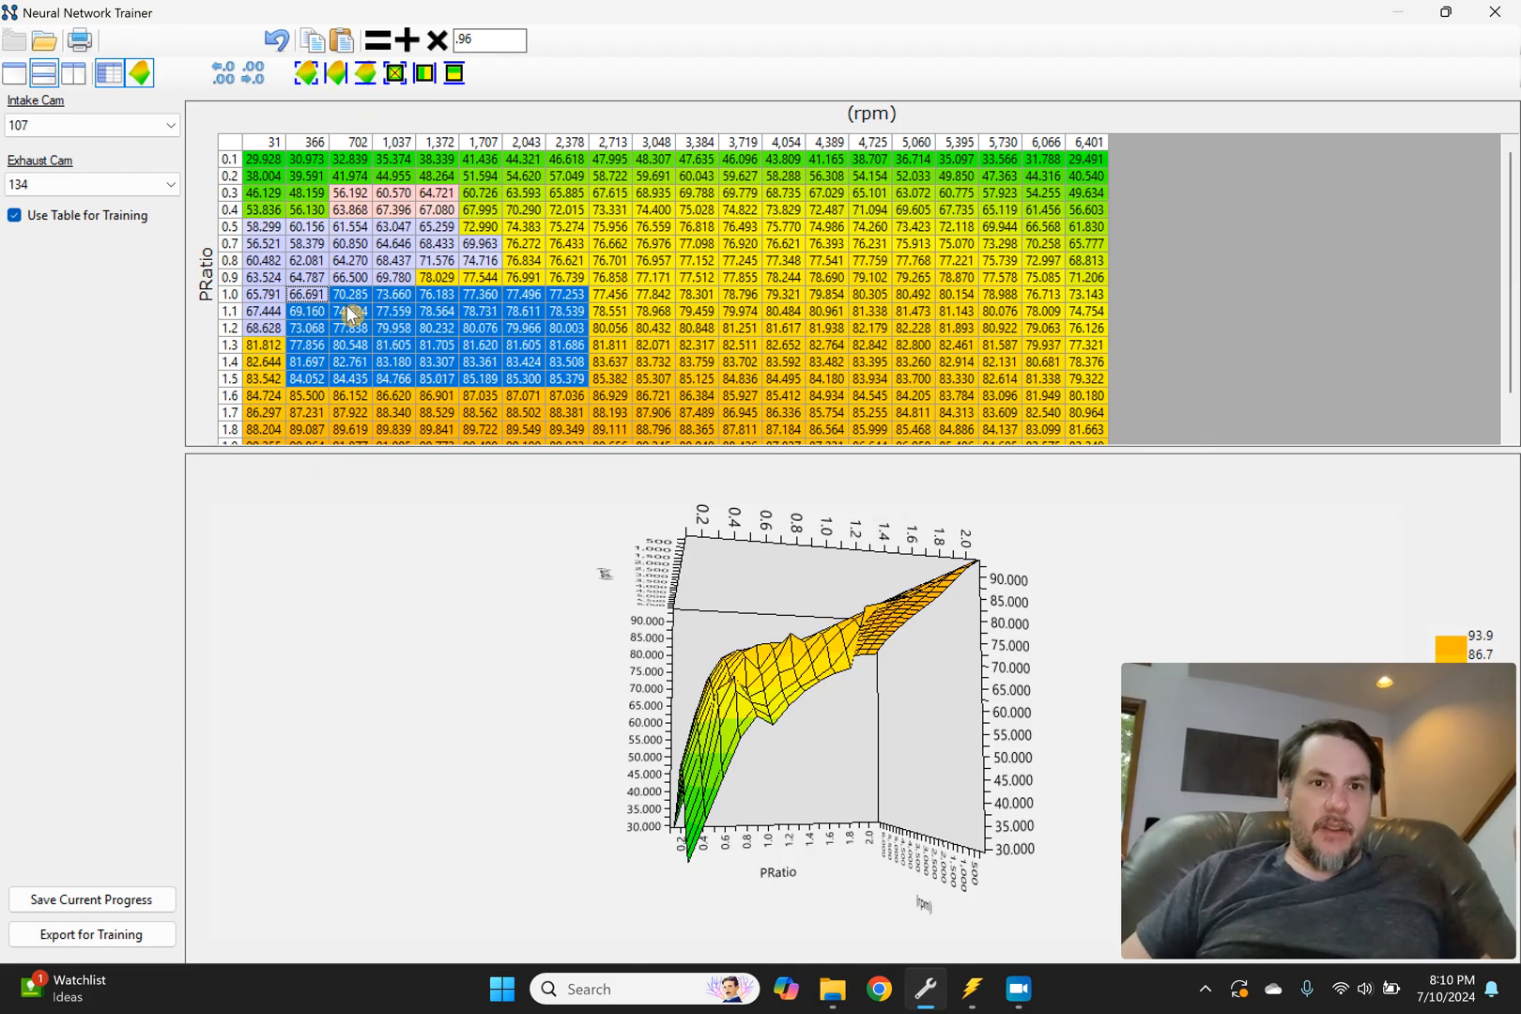
drag(570, 616, 601, 690)
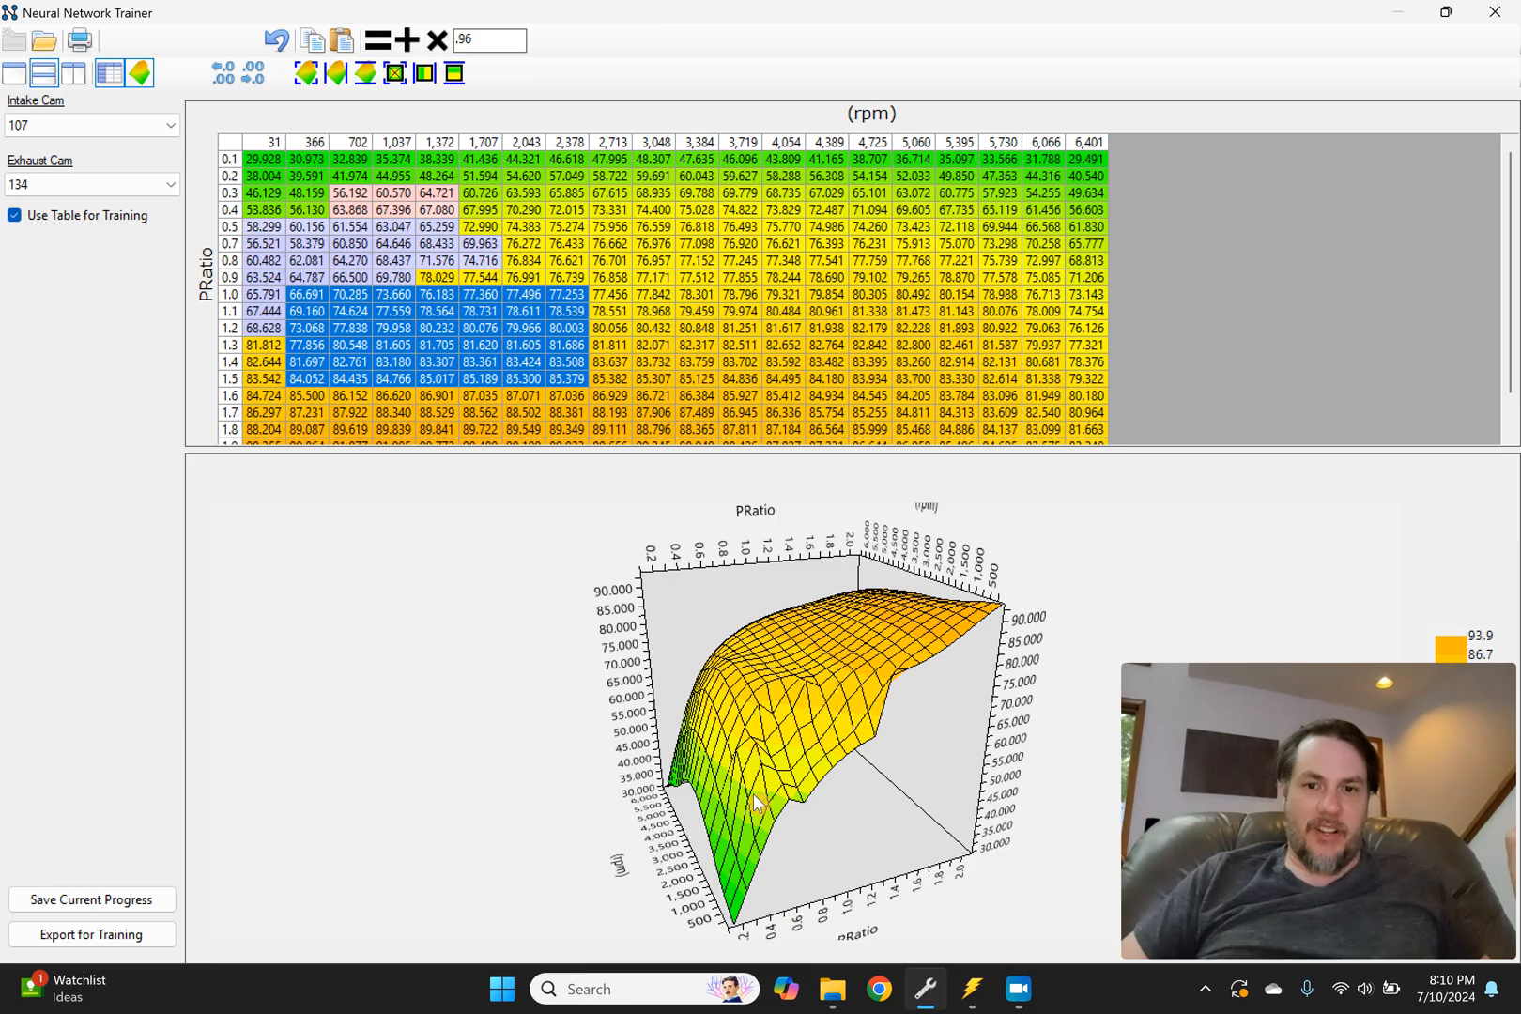
mouse_move(529, 684)
mouse_down()
mouse_move(467, 669)
mouse_move(505, 669)
mouse_up()
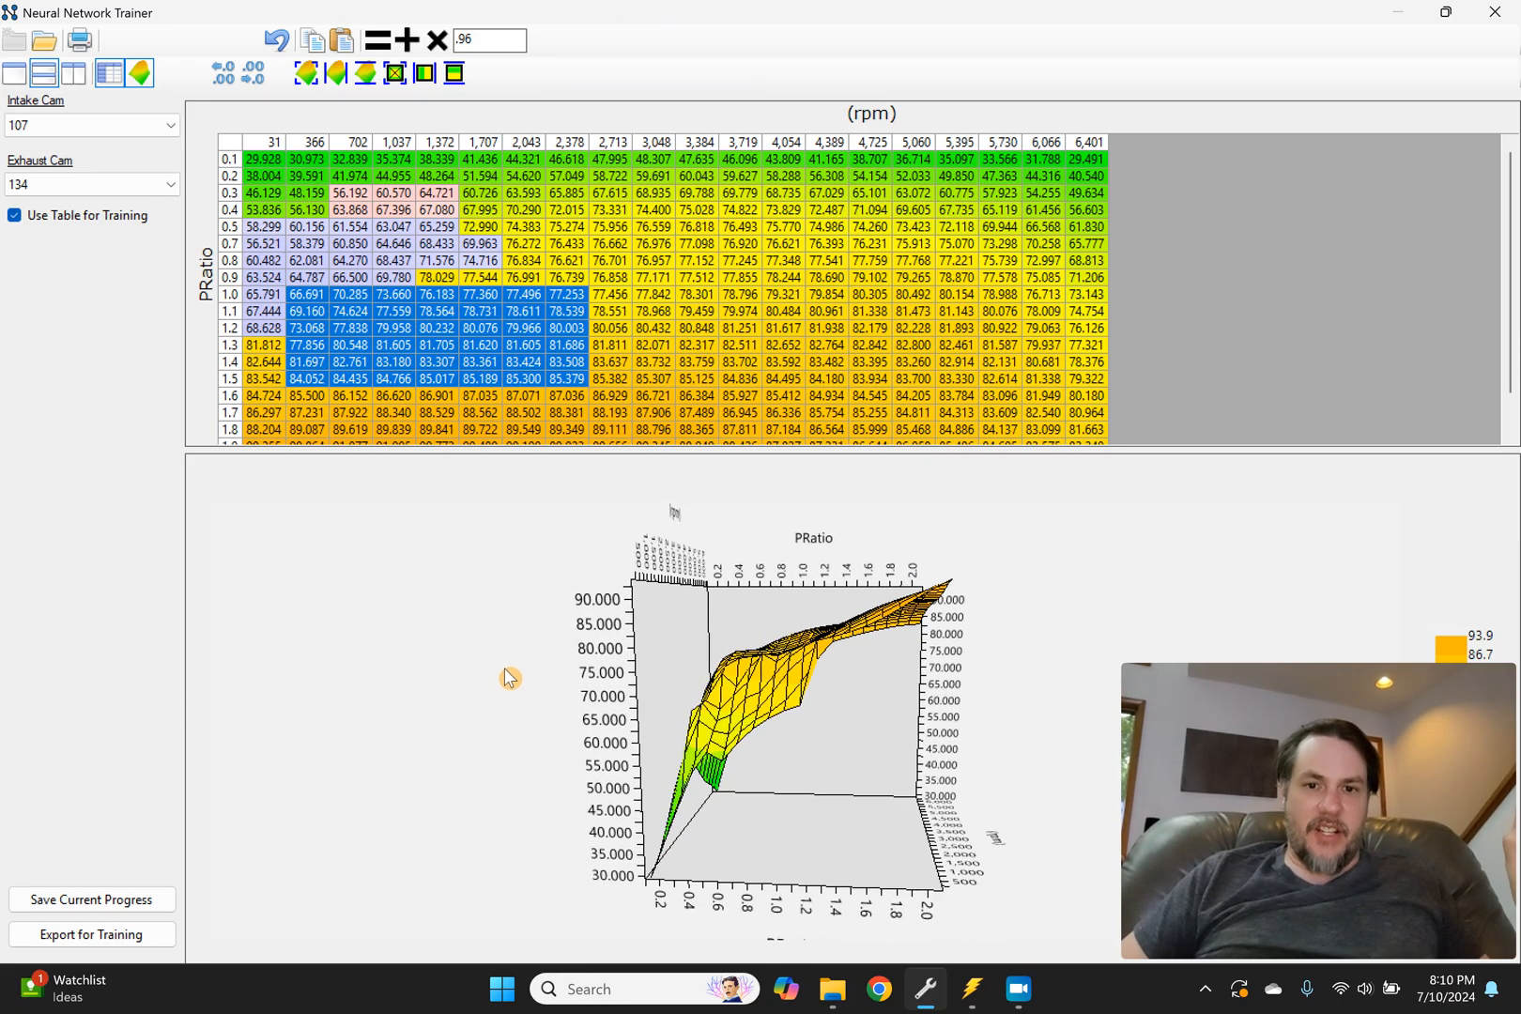
Step: Interpolate the pressure ratio 0.3 and 0.4 rows horizontally between 31 and 702 rpm to fill the 366 rpm cells
click(705, 713)
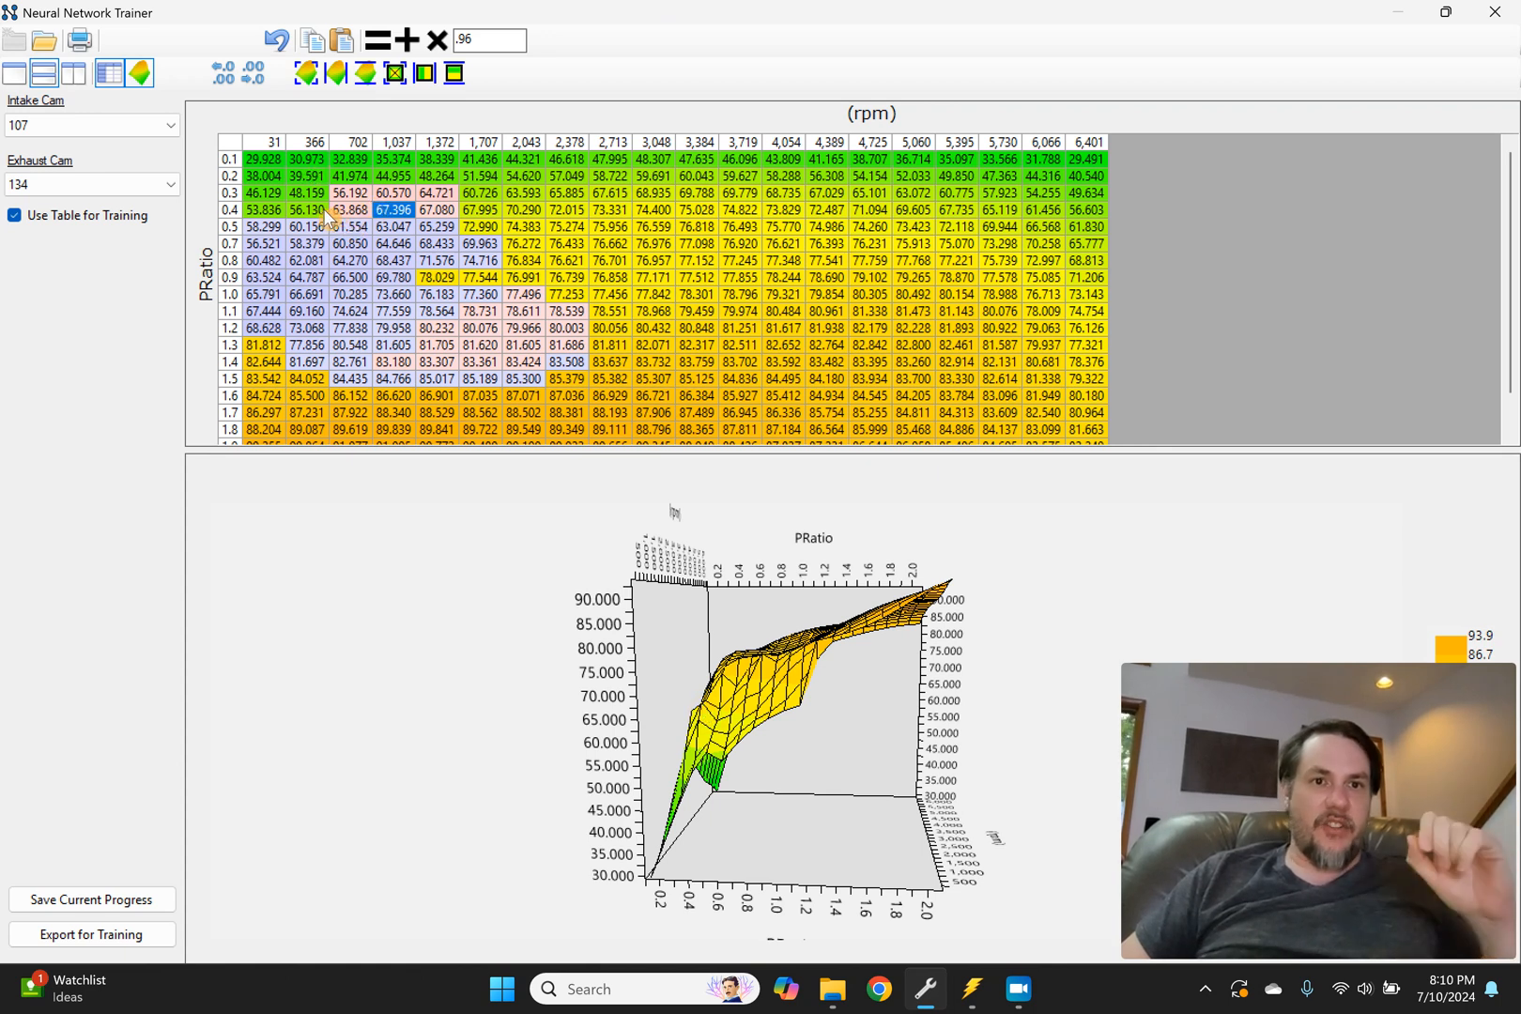
drag(307, 209, 265, 192)
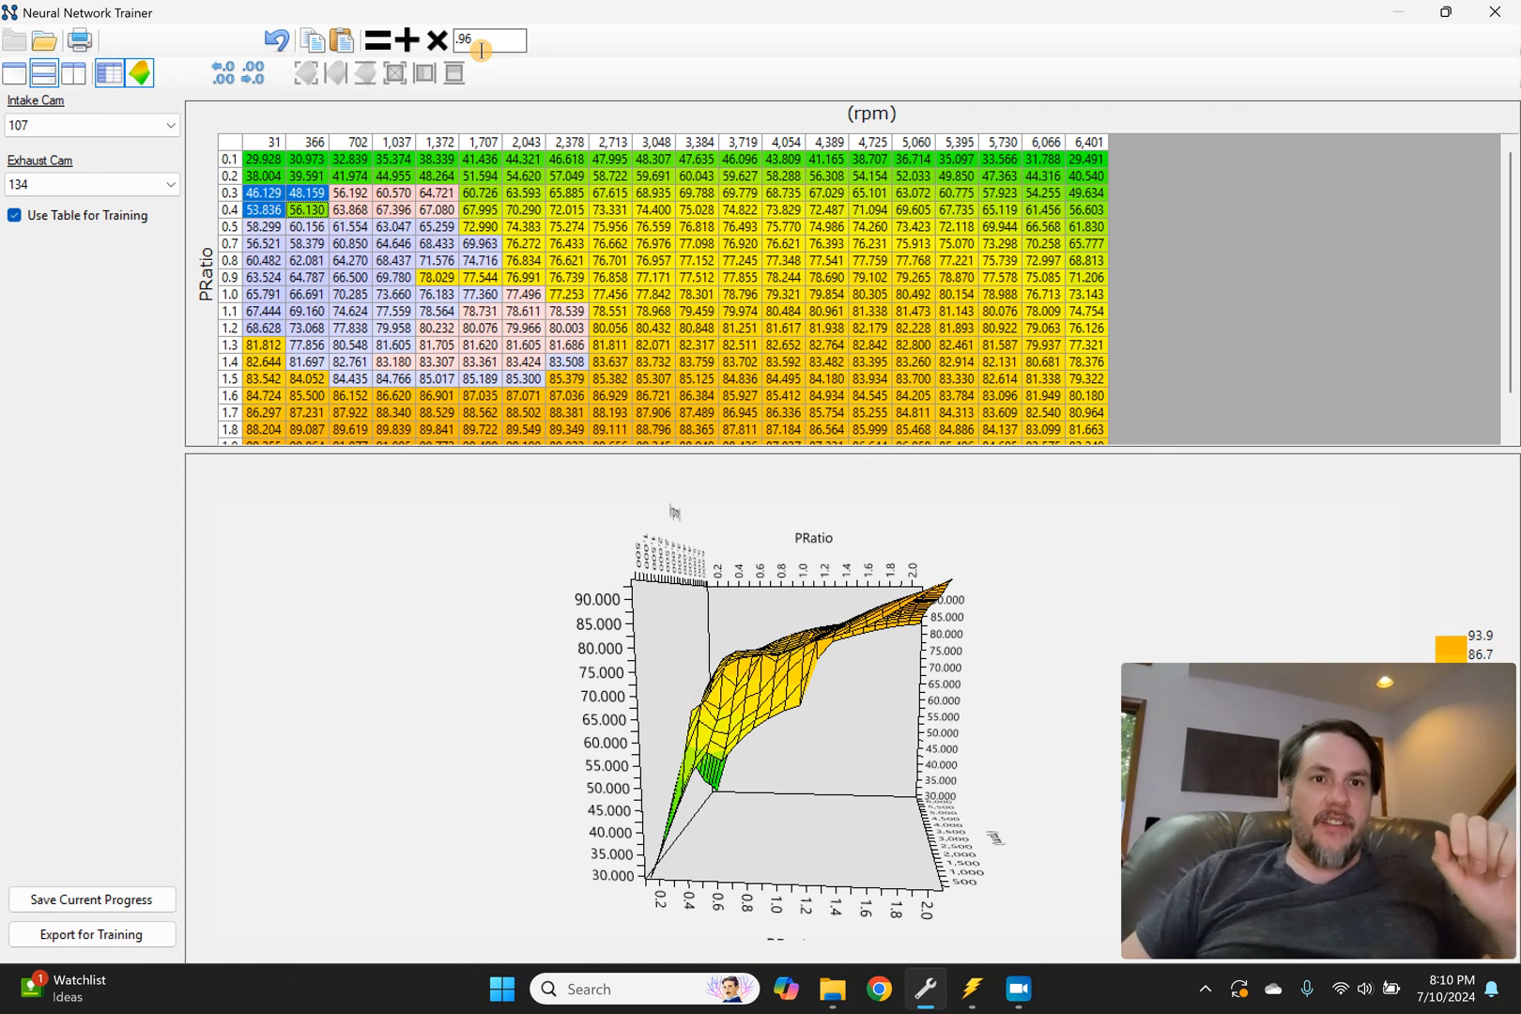
drag(261, 196, 338, 214)
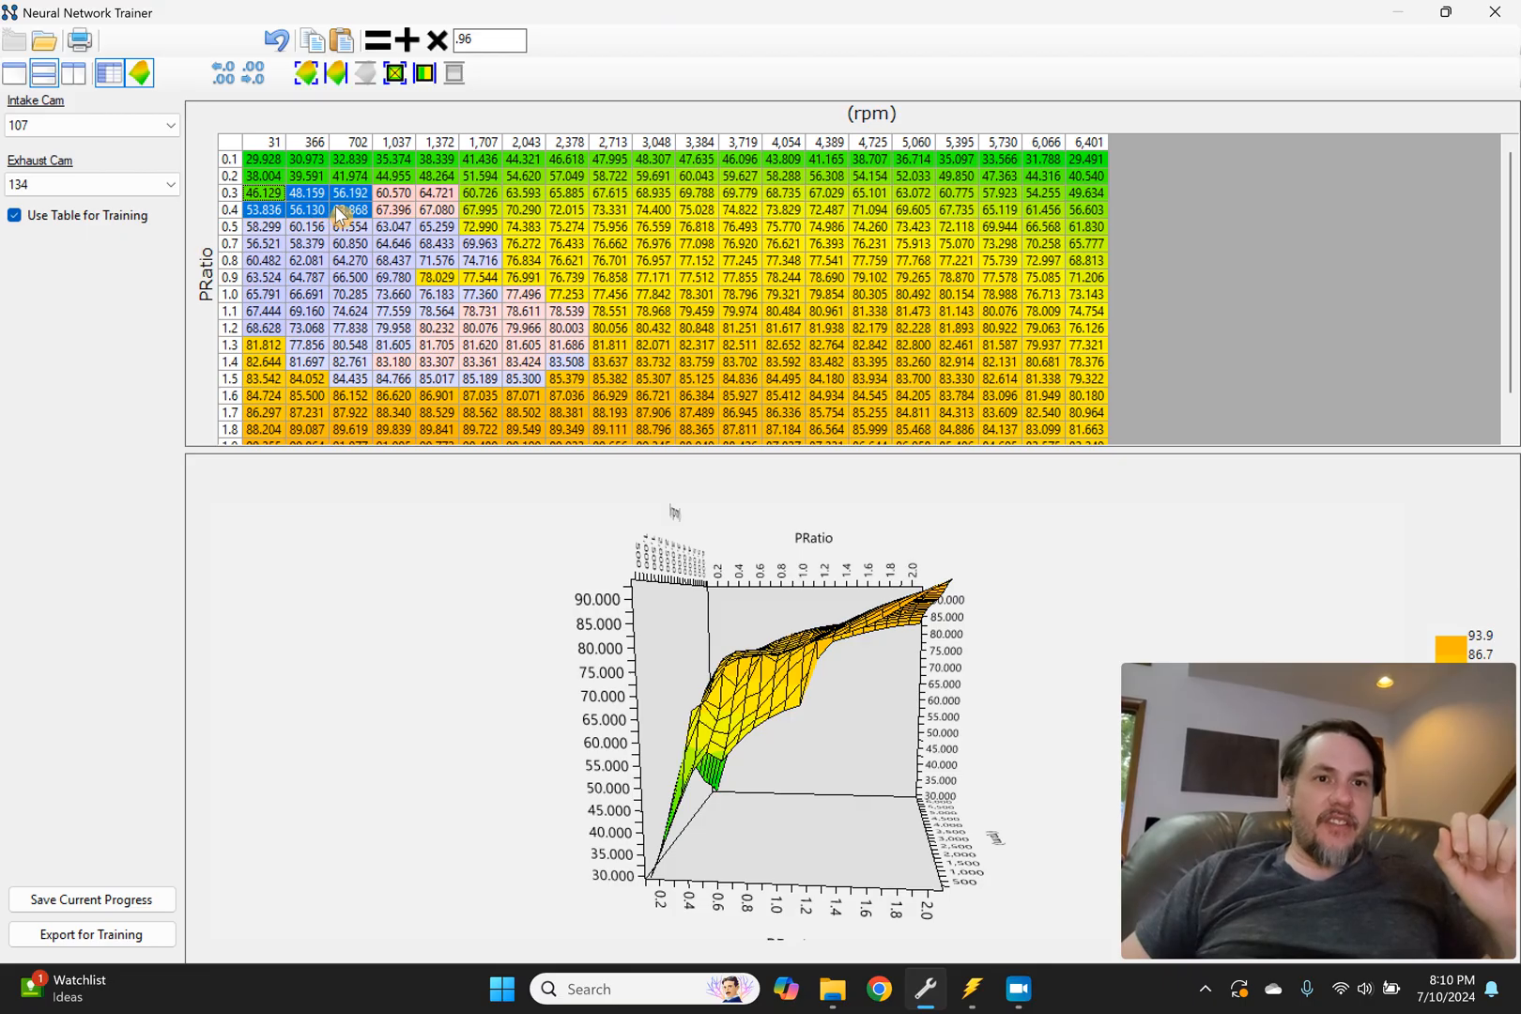
click(424, 73)
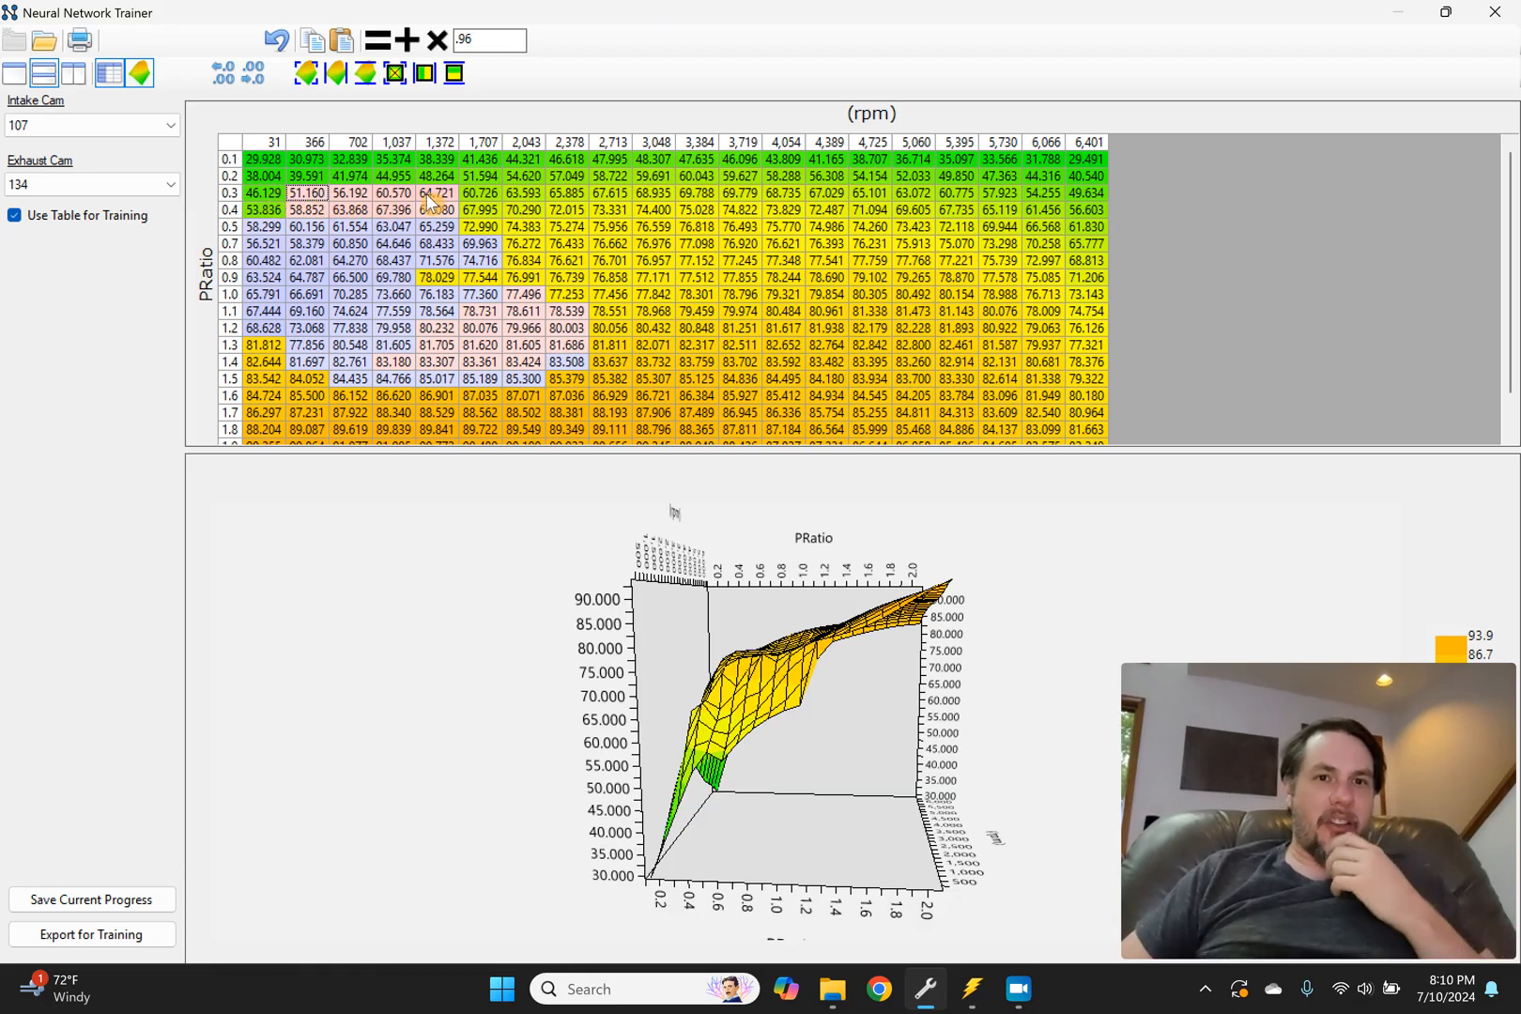
Step: Try smoothing the pressure ratio 0.3 row between its horizontal bounds from 1,372 to 4,054 rpm, and undo it
mouse_move(484, 194)
mouse_down()
mouse_move(484, 212)
mouse_move(460, 216)
mouse_move(511, 195)
mouse_up()
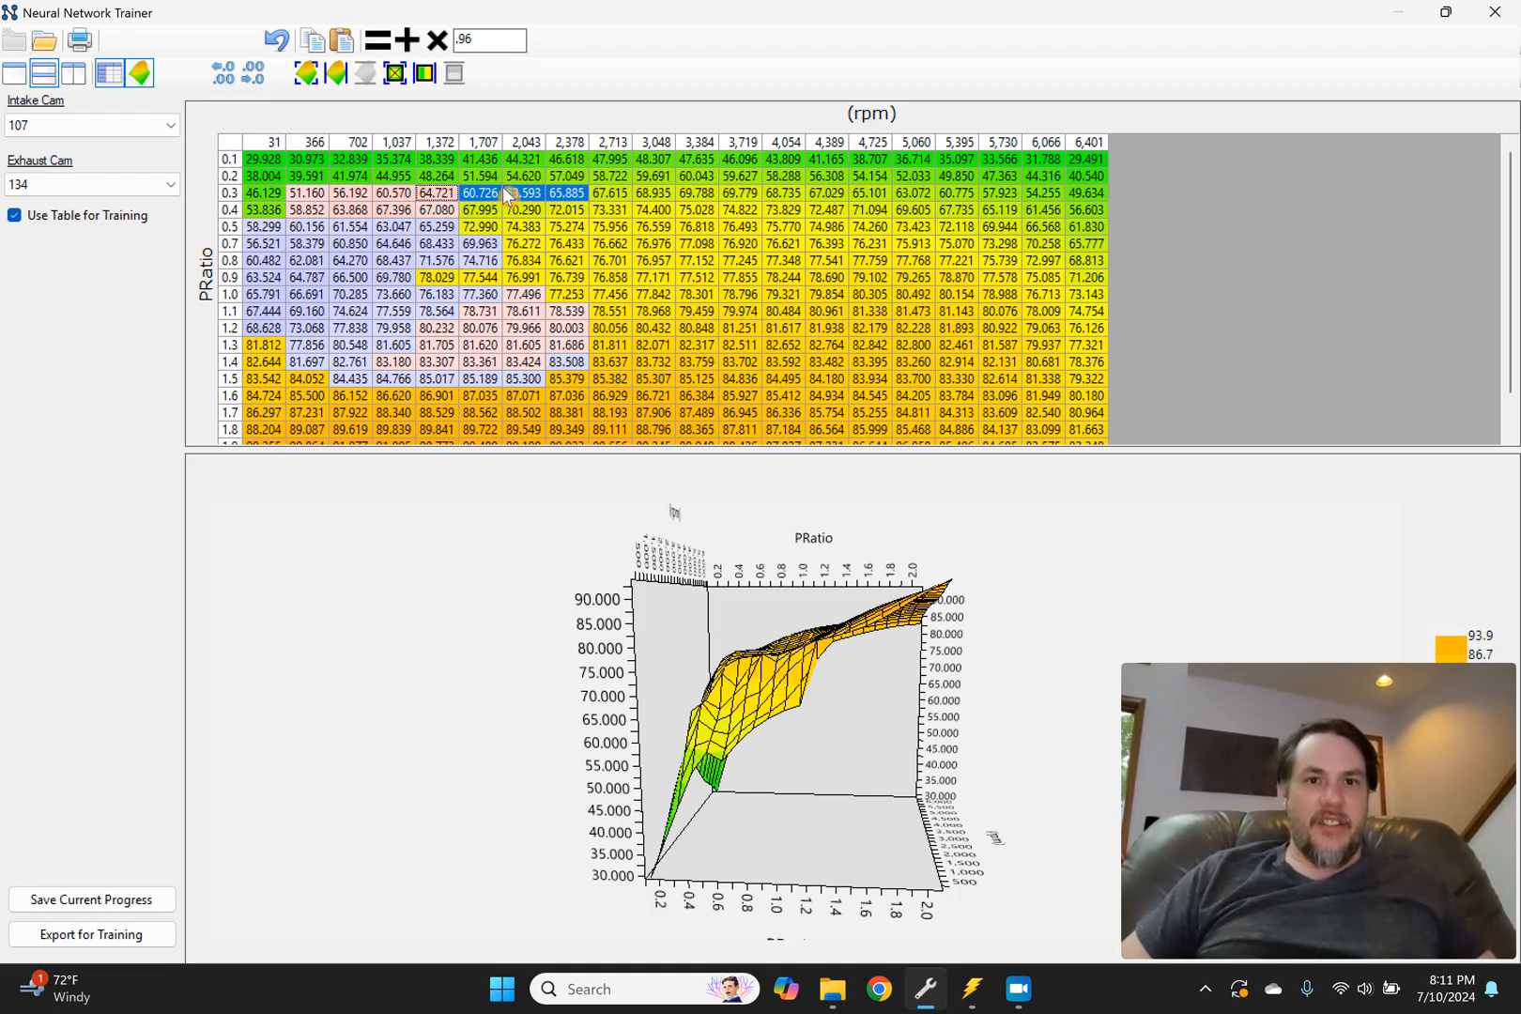
drag(489, 192, 772, 197)
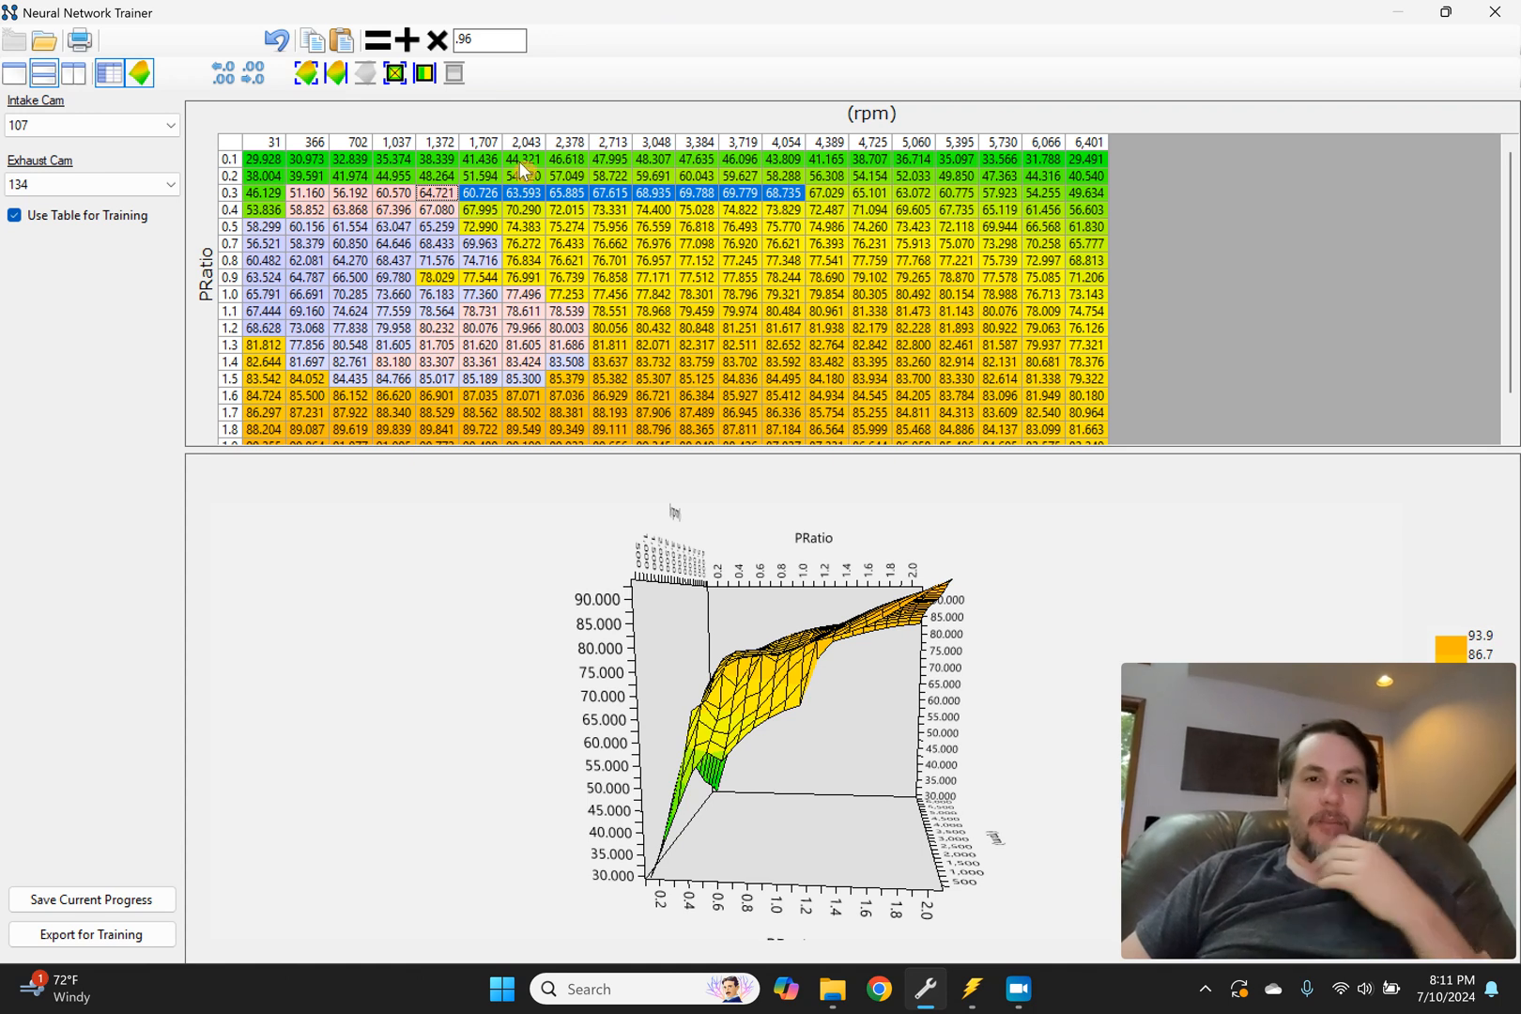
click(334, 75)
click(335, 75)
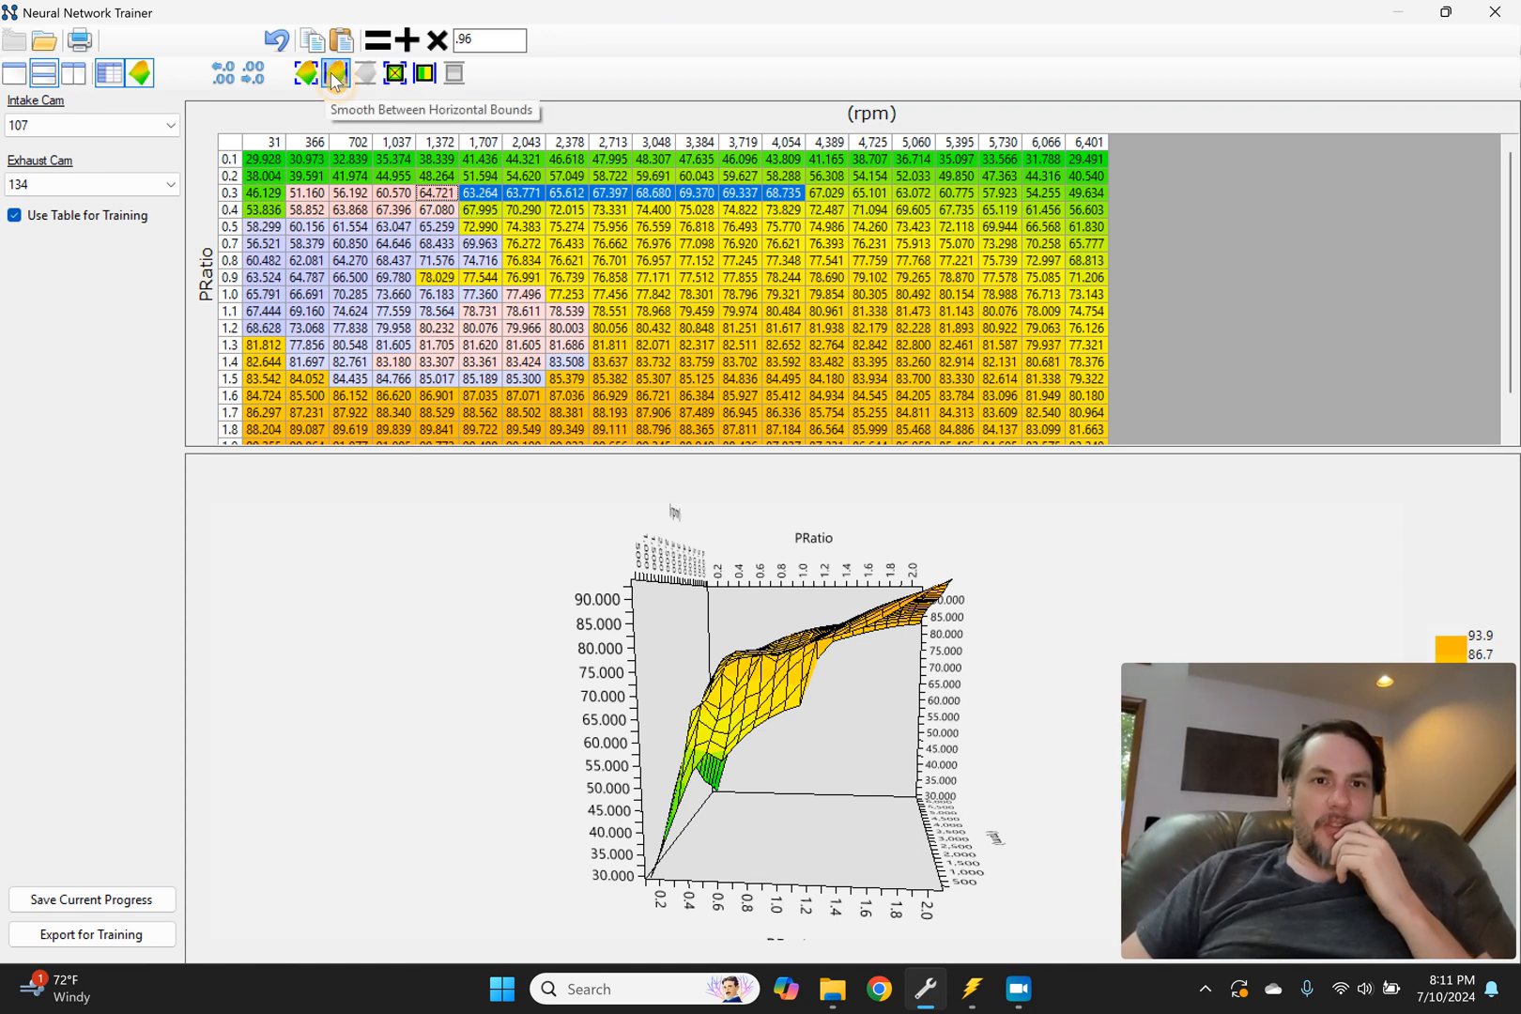
click(447, 198)
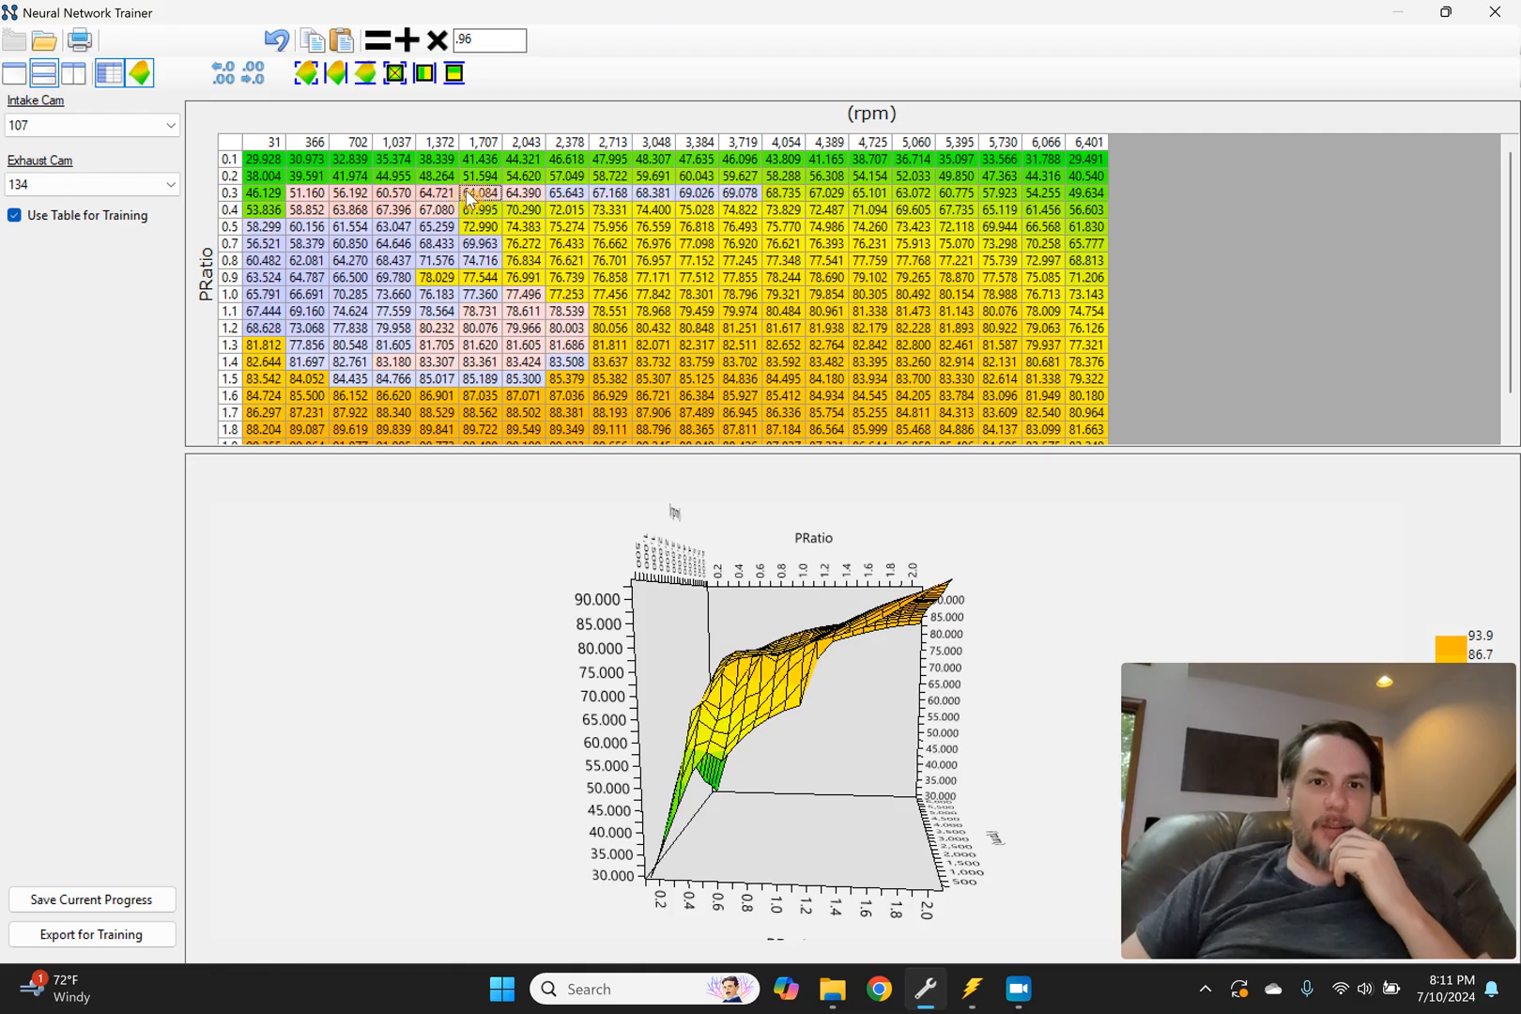
click(523, 194)
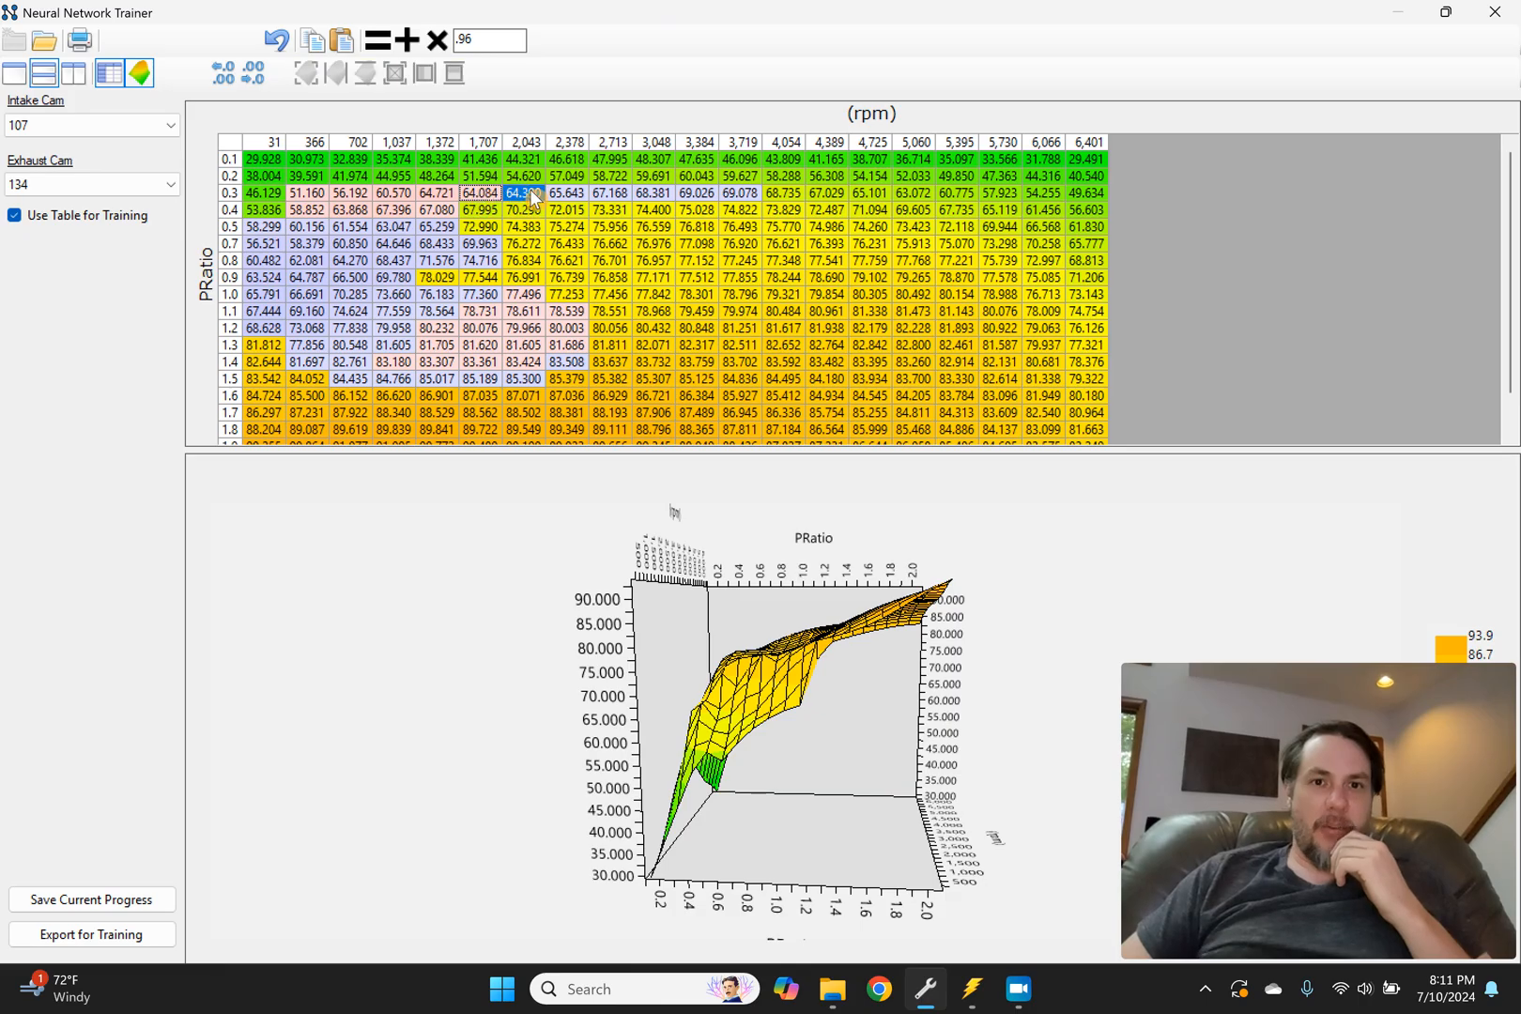
drag(567, 194, 742, 194)
click(742, 194)
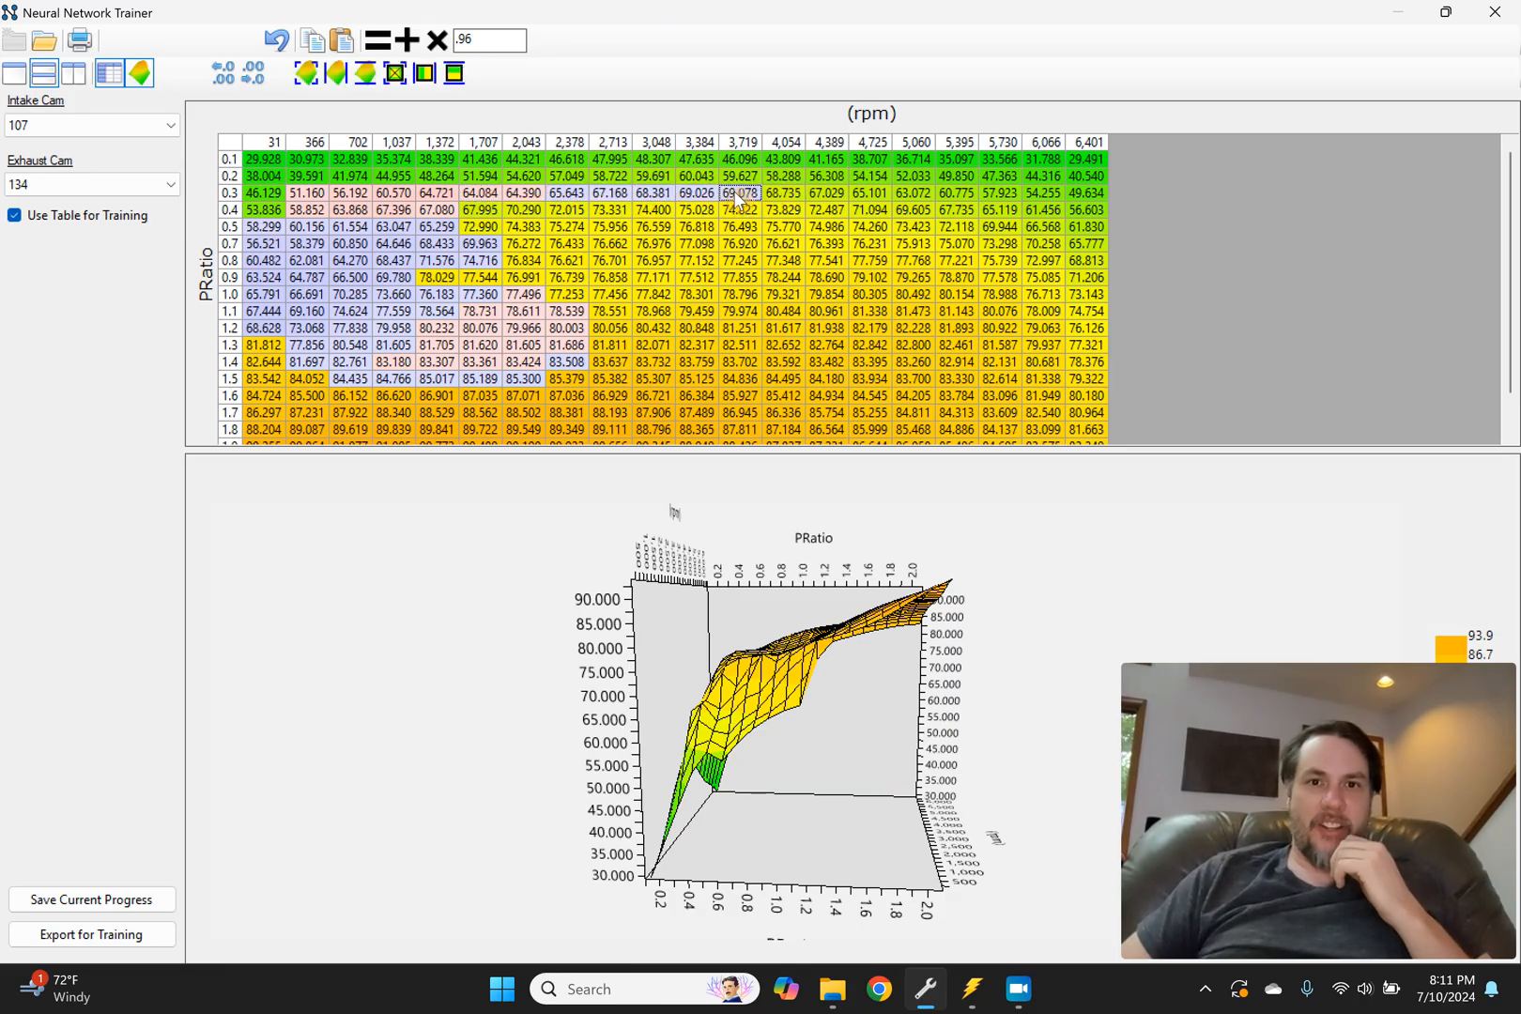
click(280, 43)
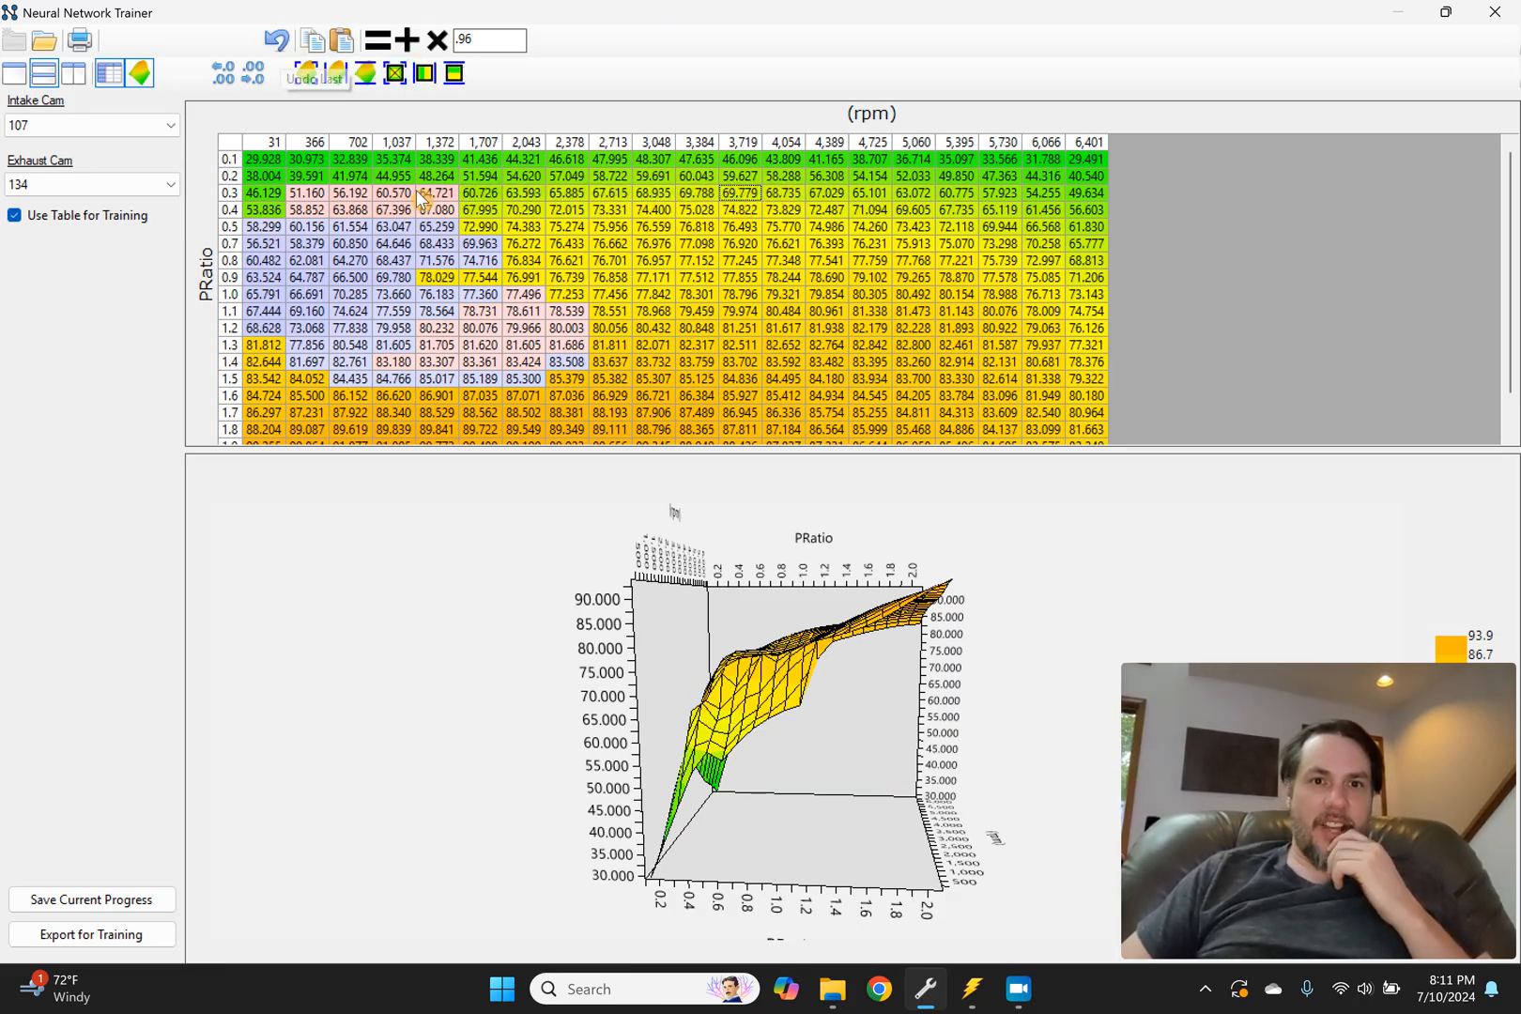
Step: Multiply the pressure ratio 0.3 and 0.4 cells from 1,707 to 3,384 rpm by 1.05
drag(480, 192, 697, 194)
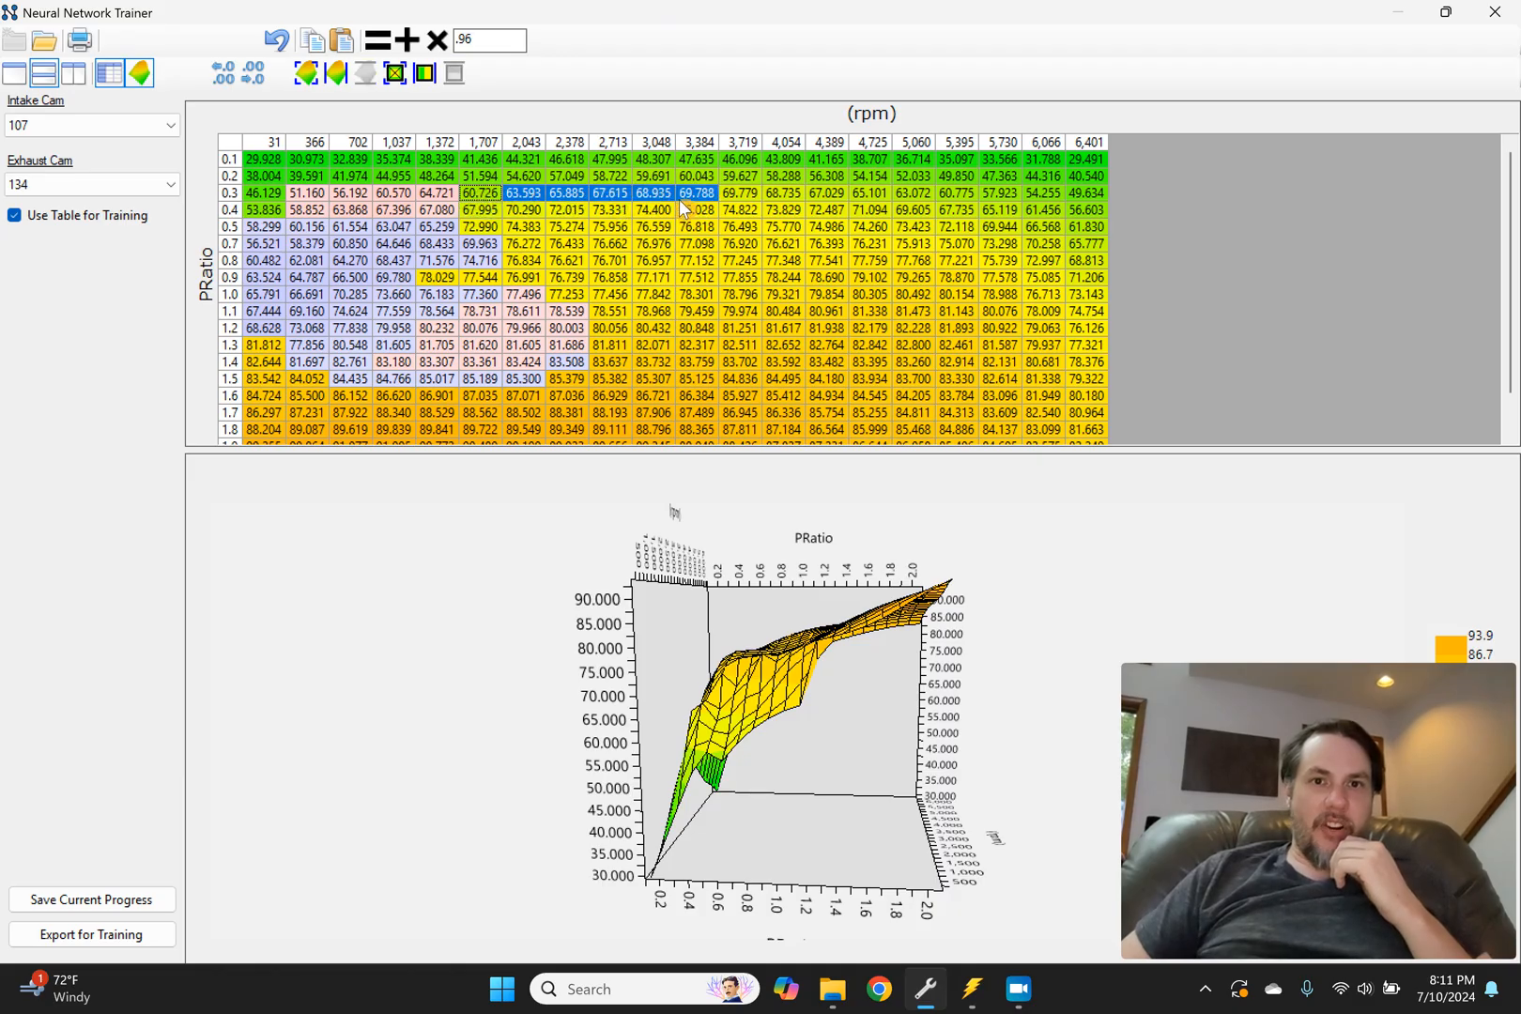
drag(471, 196, 664, 214)
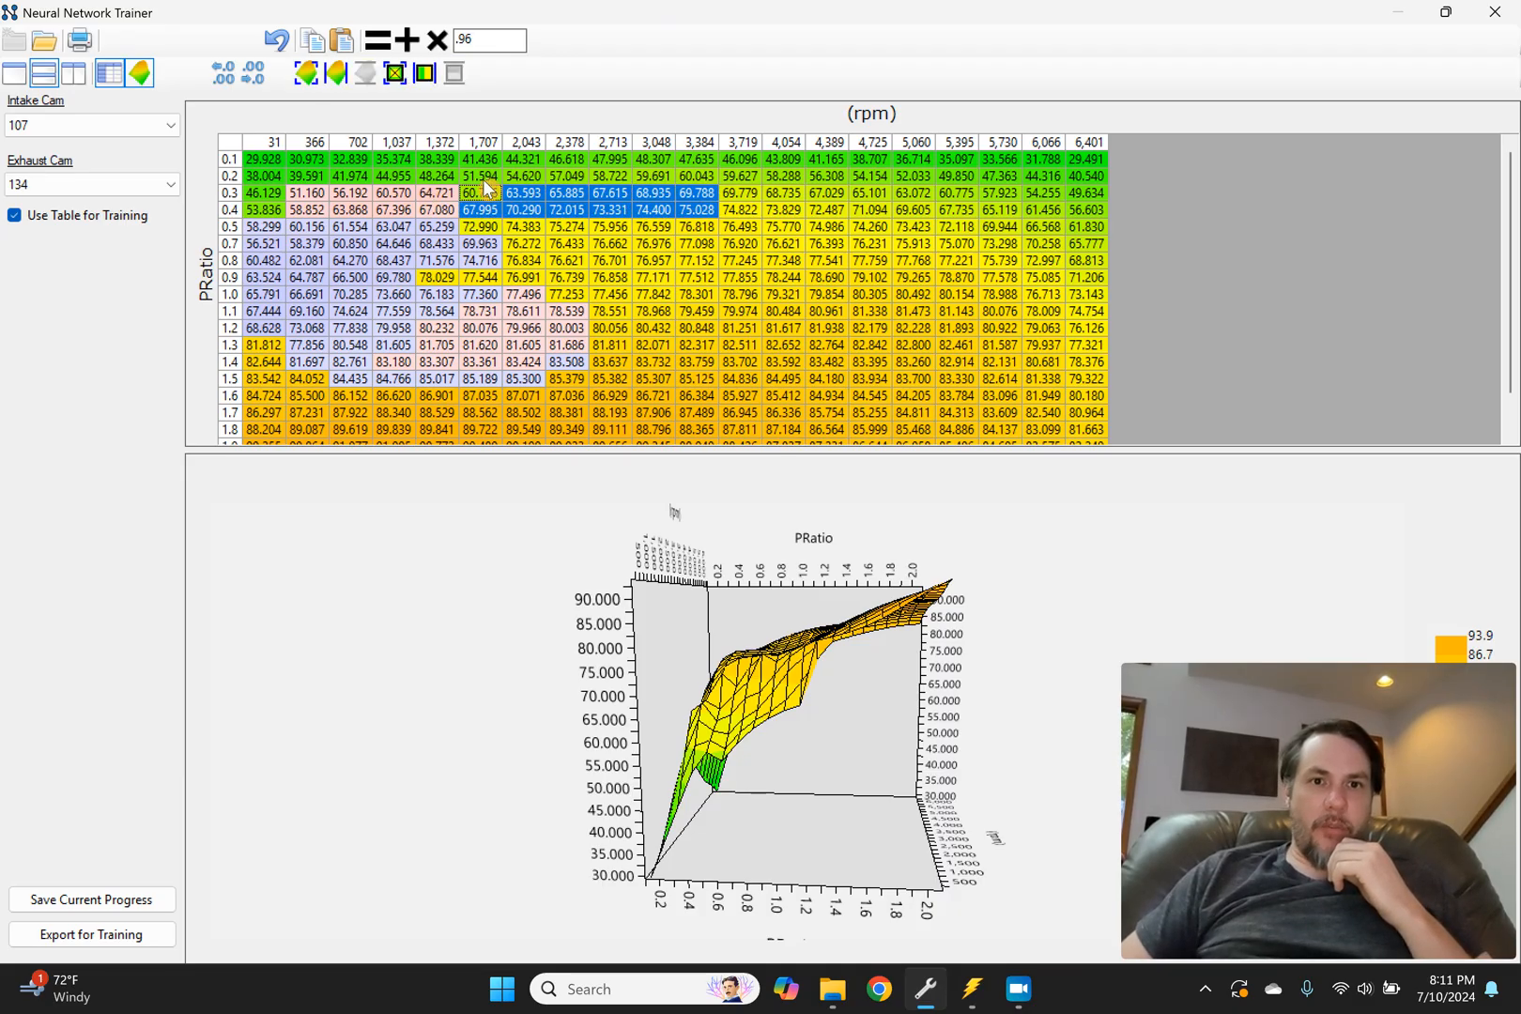
drag(486, 43, 377, 35)
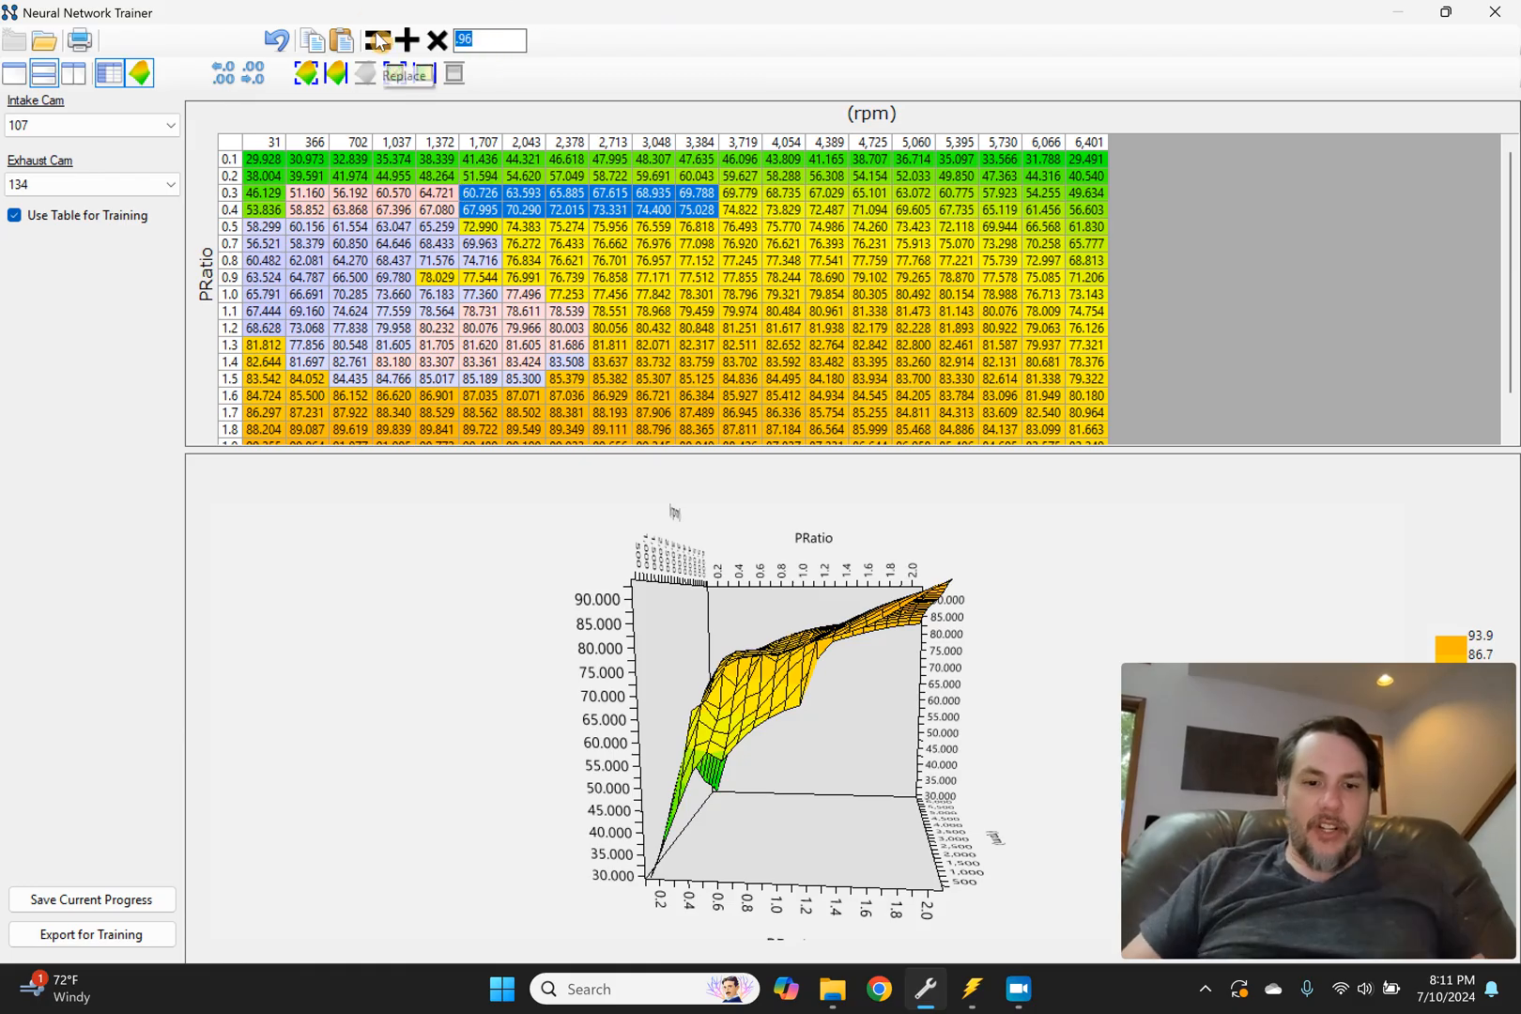
text(1.05)
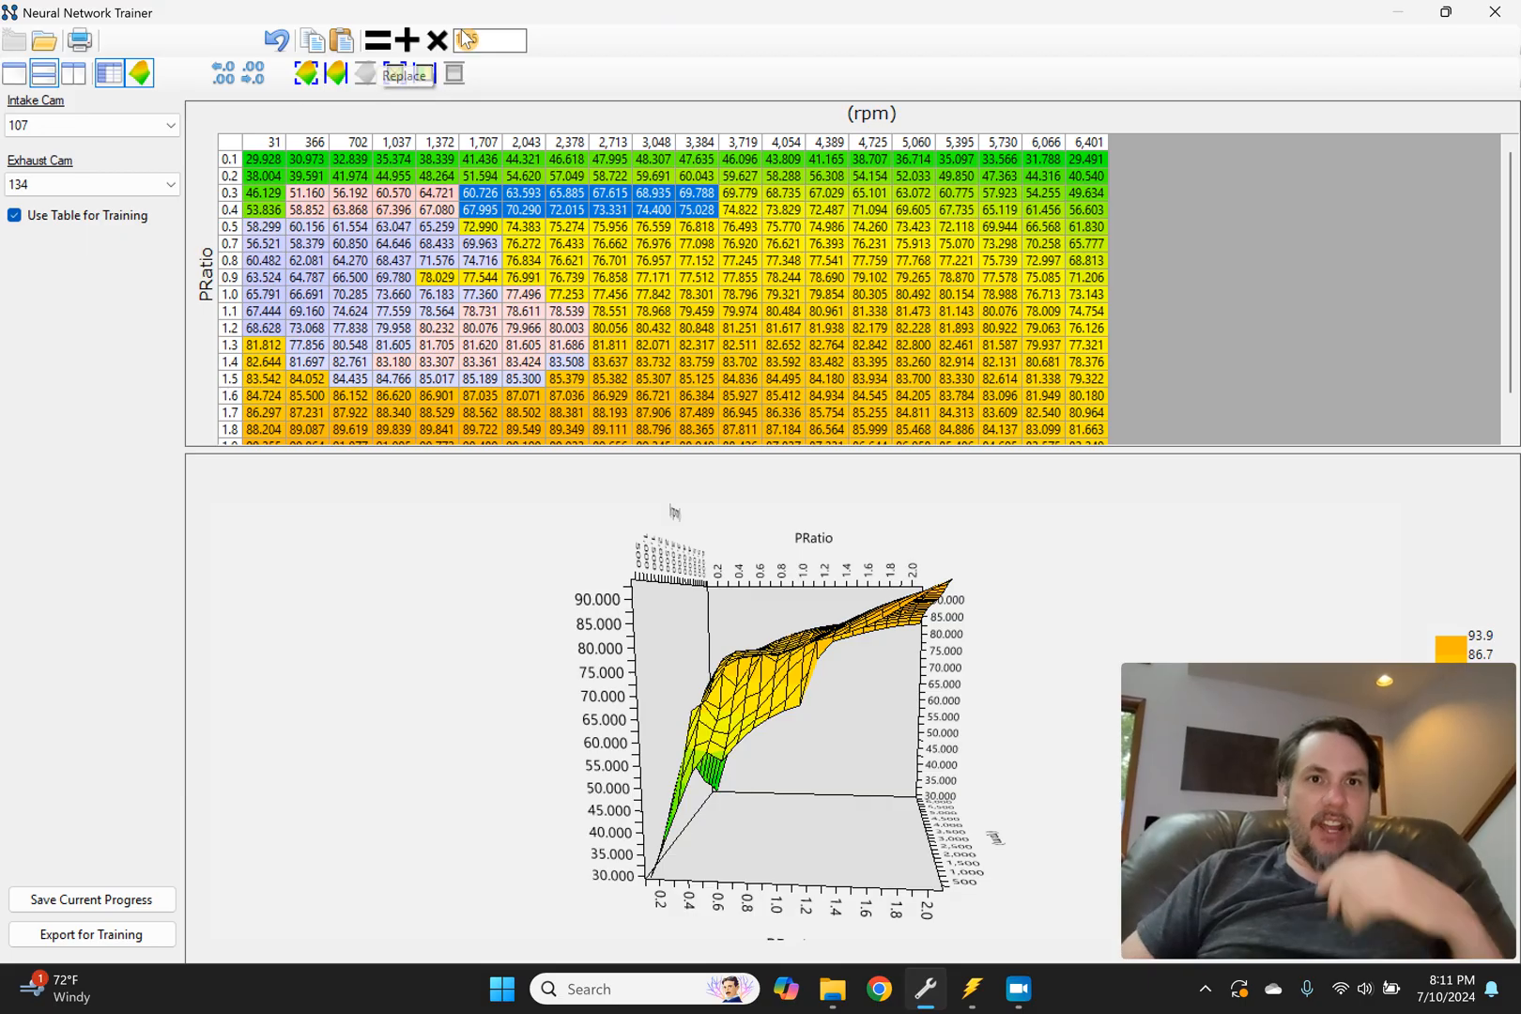
click(437, 39)
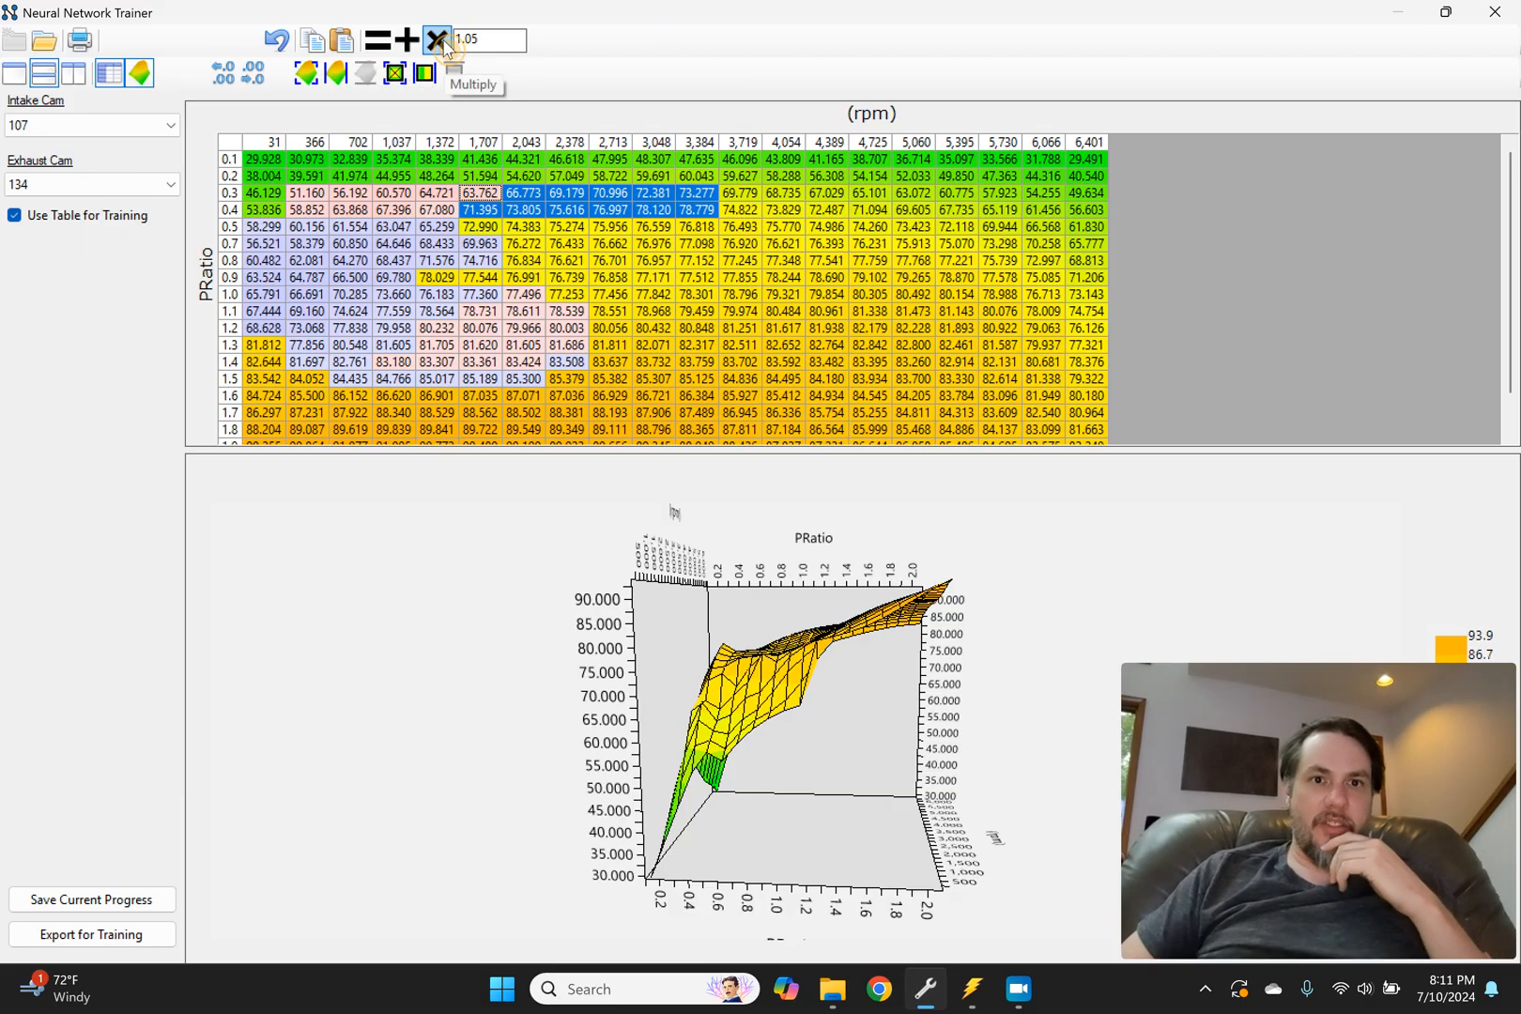
Step: Interpolate the 1,707 rpm cells horizontally at pressure ratios 0.3 and 0.4, and the 0.2 row vertically from 366 to 3,384 rpm
click(473, 197)
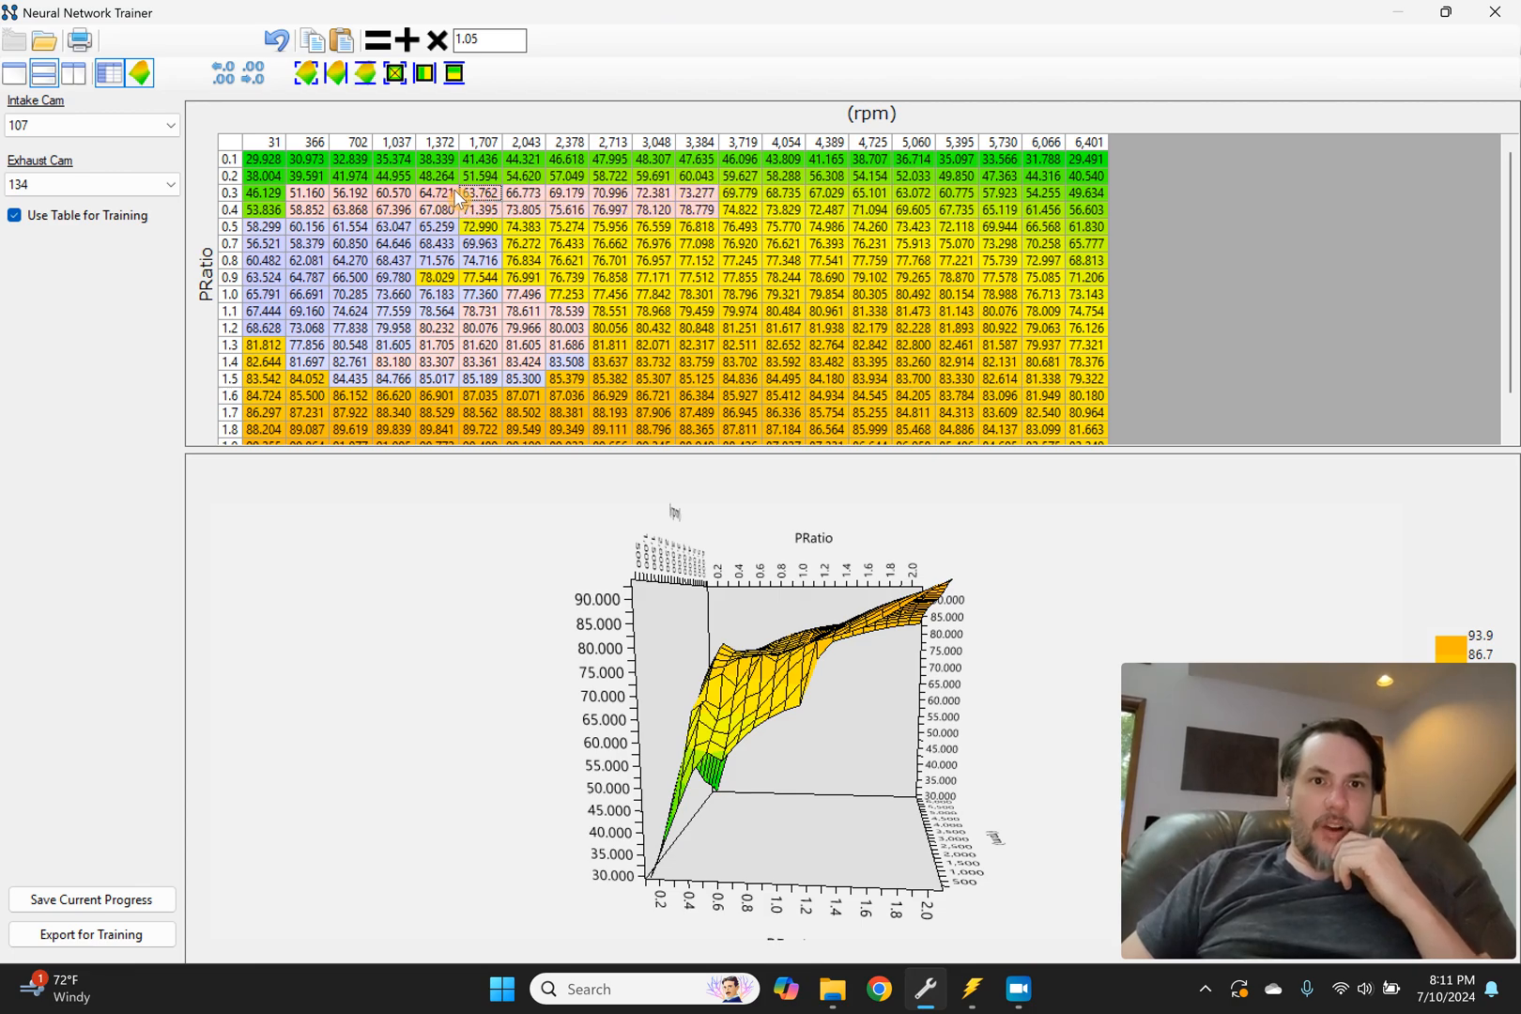
drag(456, 193, 519, 201)
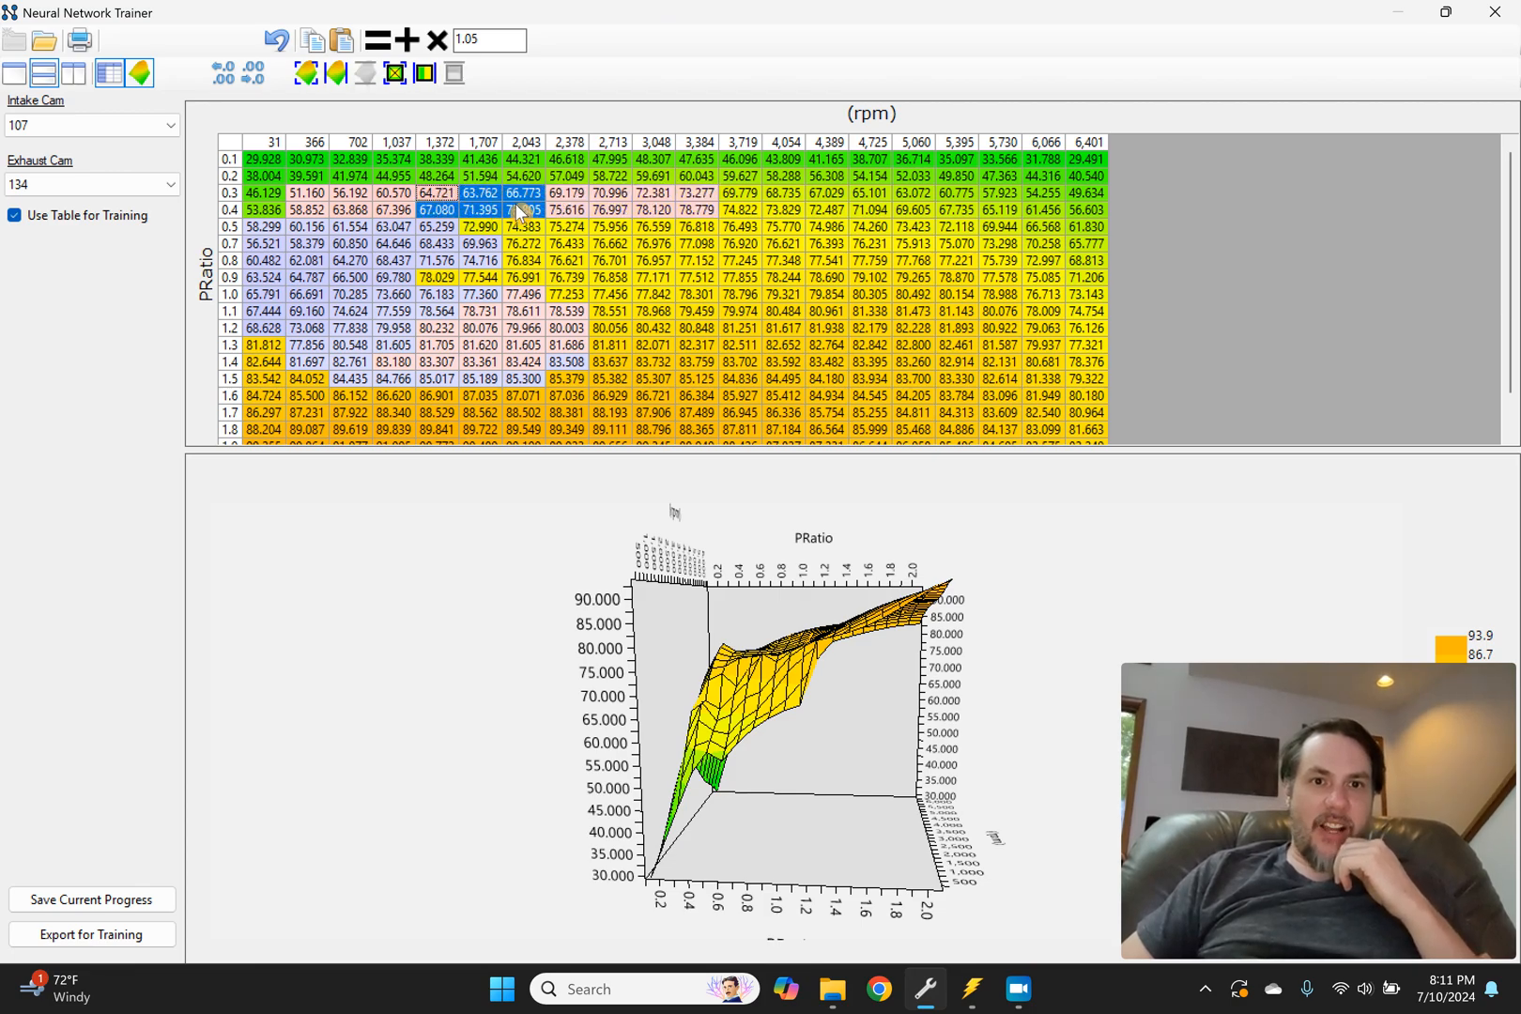
click(427, 71)
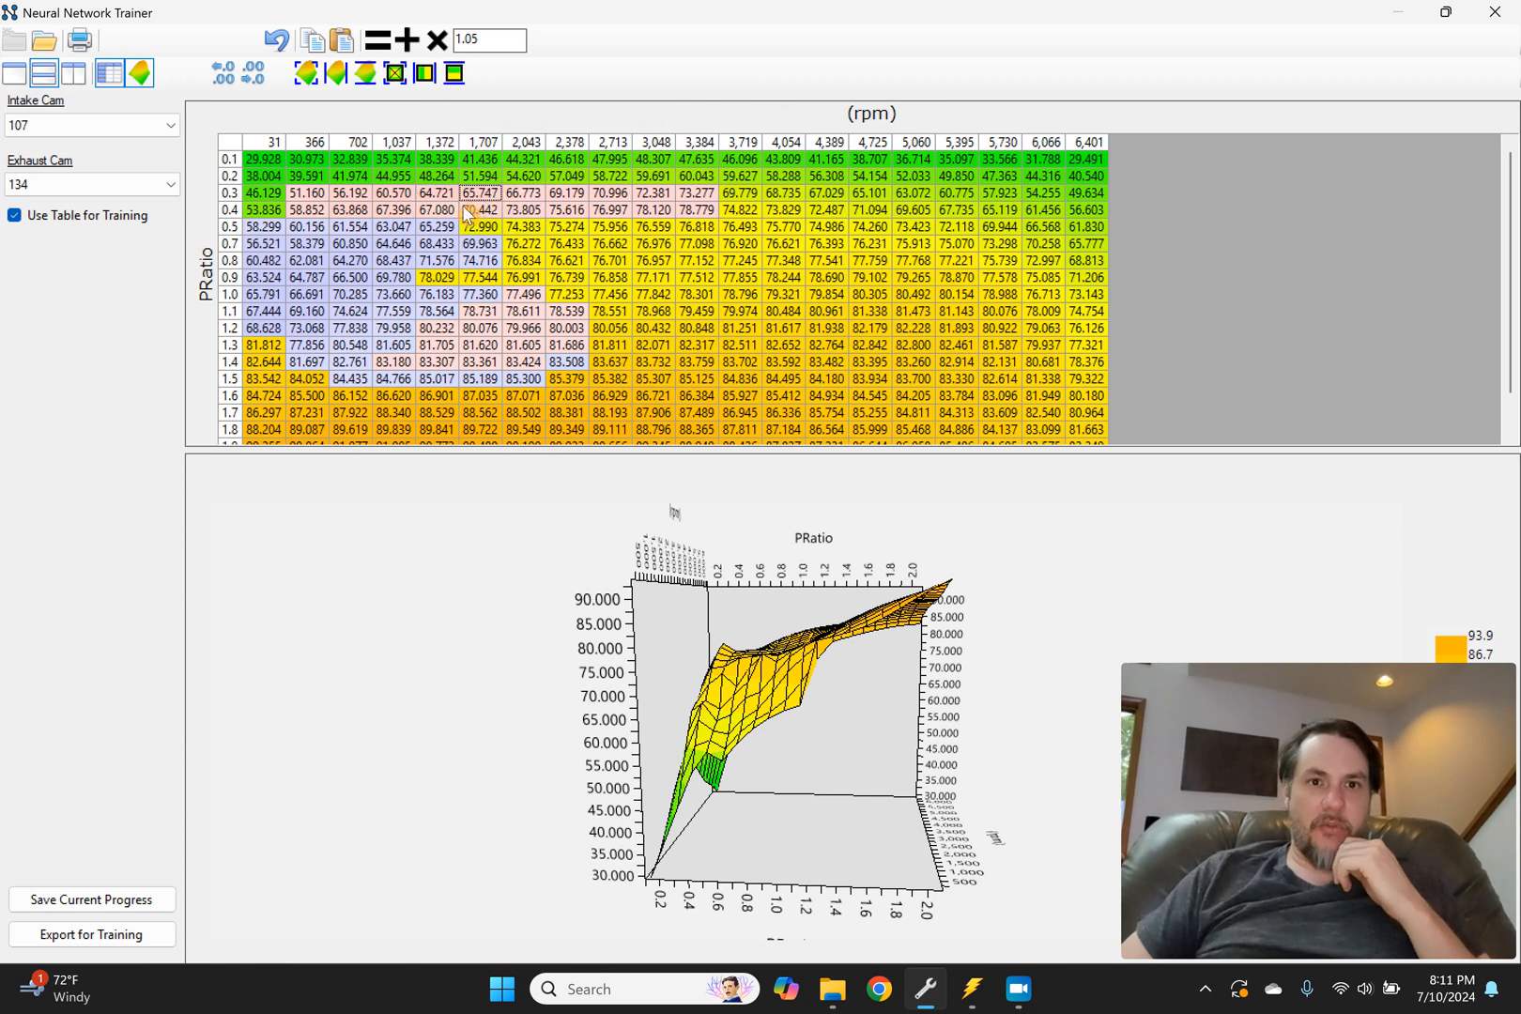
drag(305, 191, 702, 139)
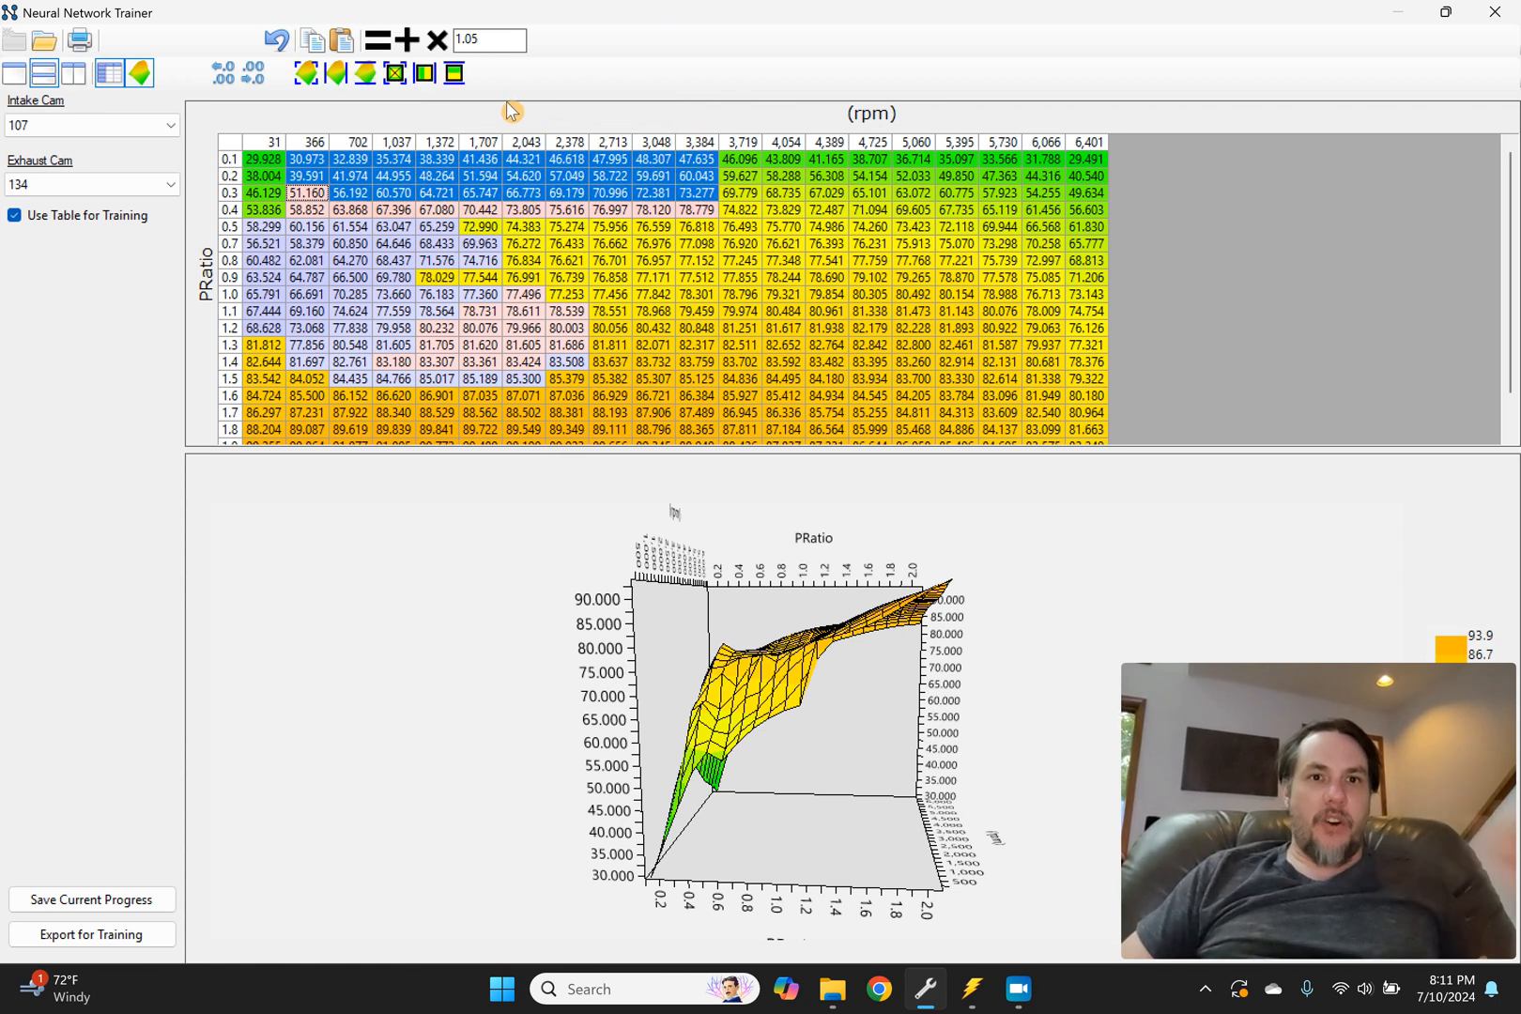
click(455, 73)
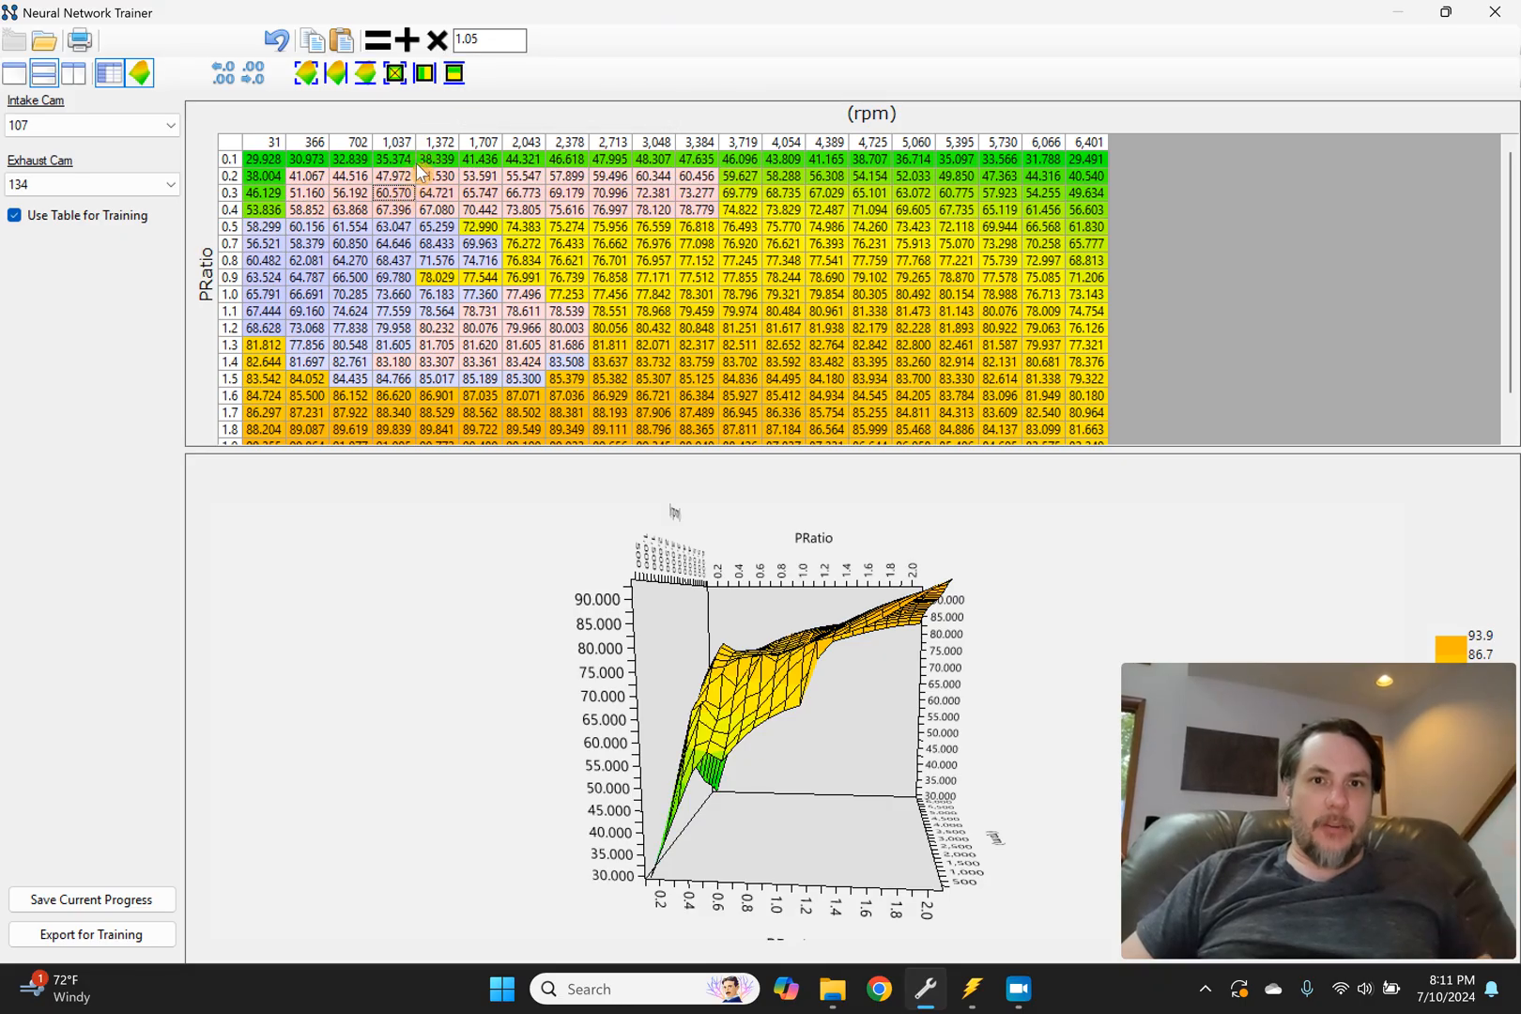
Step: Smooth the pressure ratio 0.1 to 0.5 cells from 2,713 to 4,725 rpm, undoing and reapplying the smoothing to compare
drag(729, 176, 1076, 181)
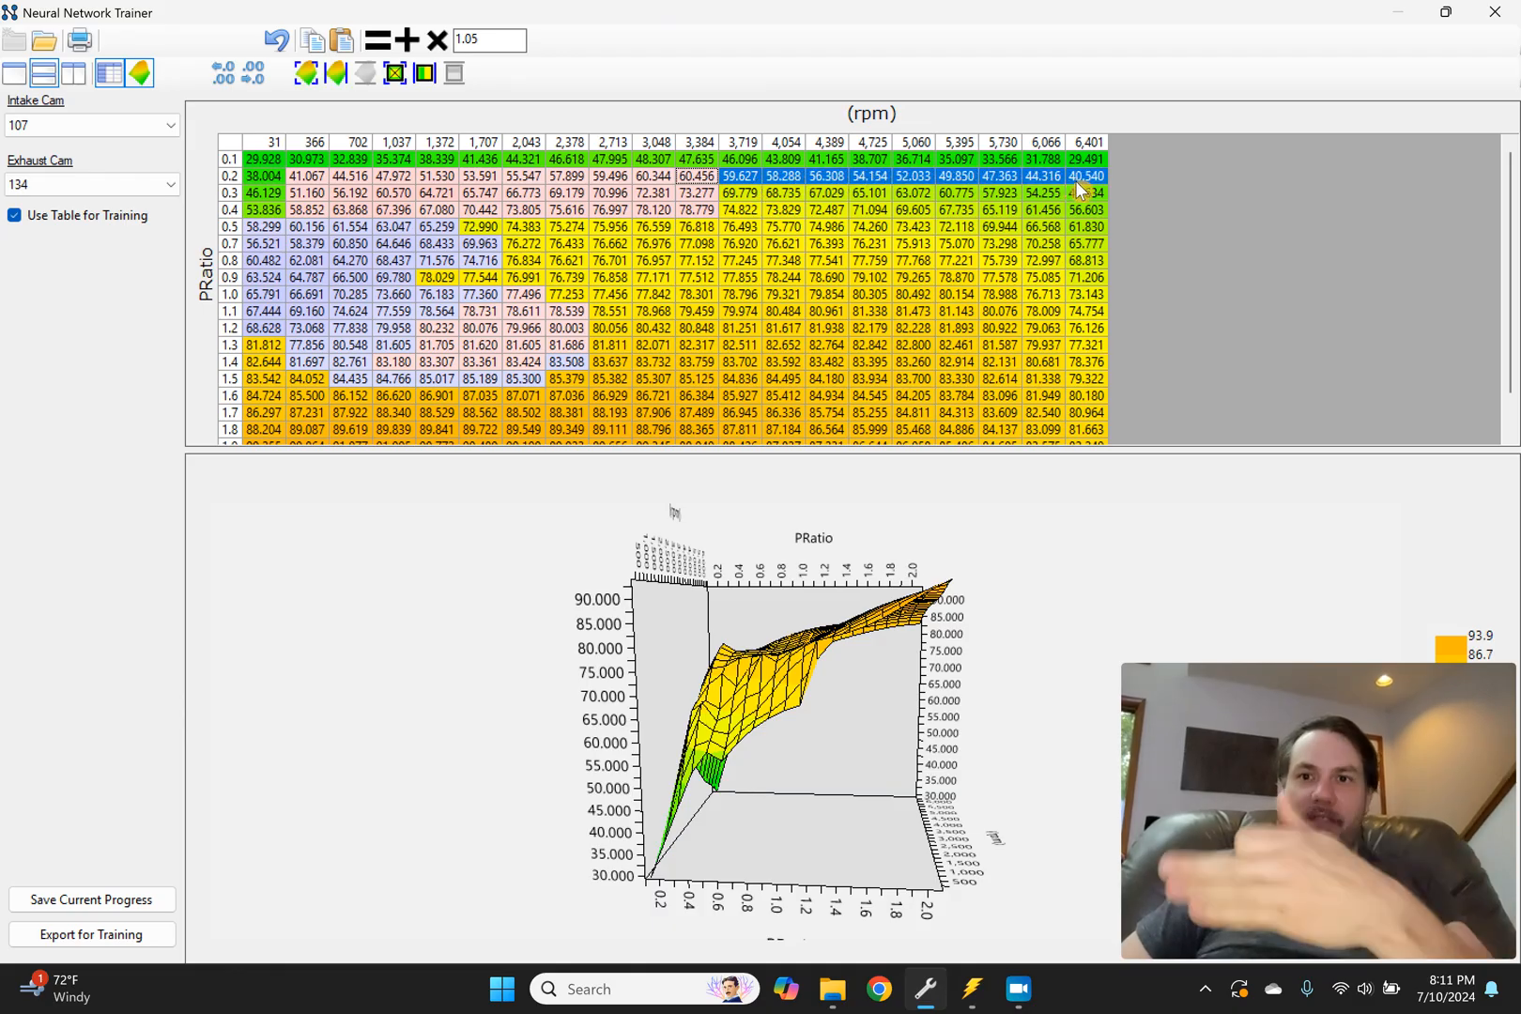
click(701, 187)
drag(702, 187, 838, 193)
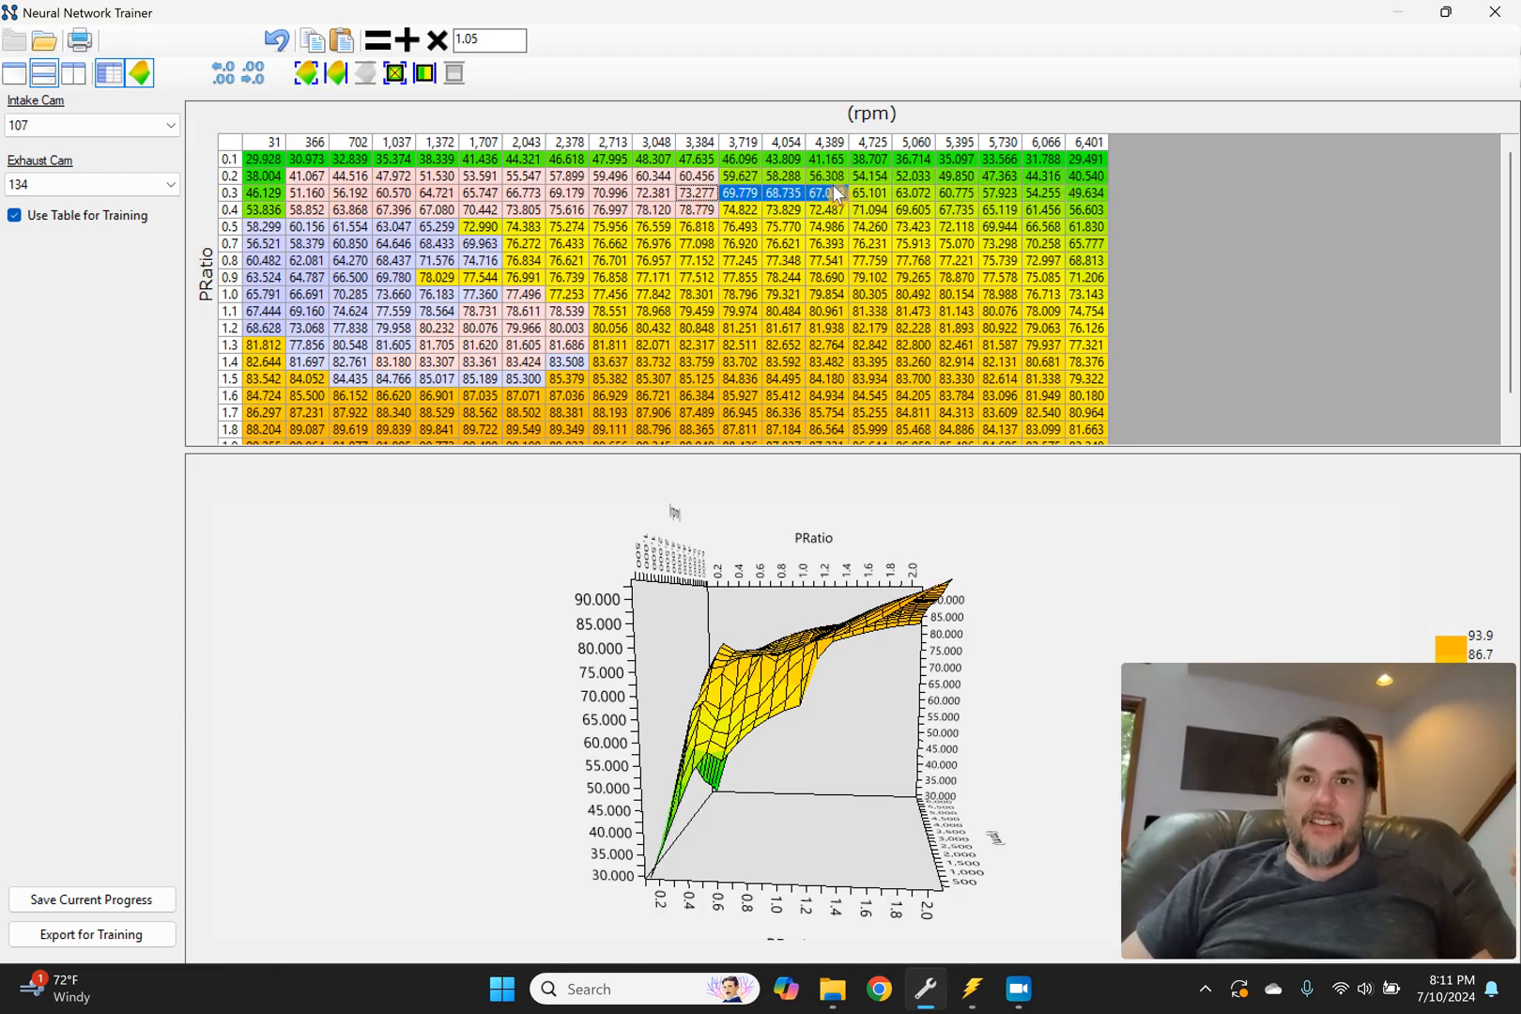
drag(700, 210, 831, 214)
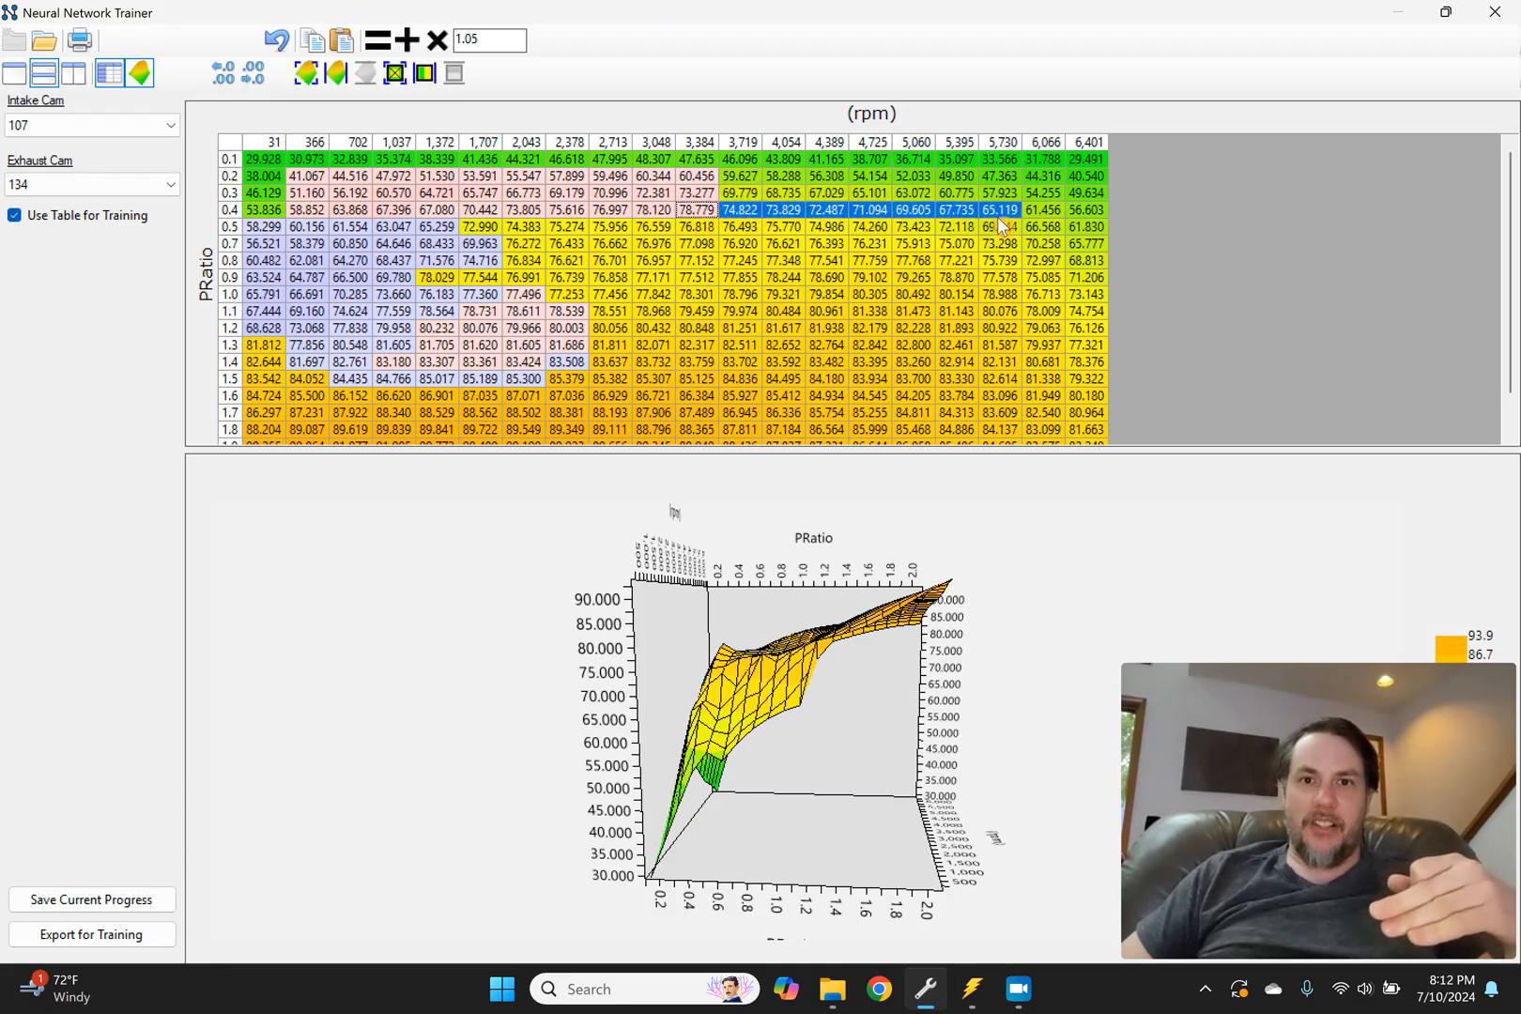
drag(605, 162, 855, 233)
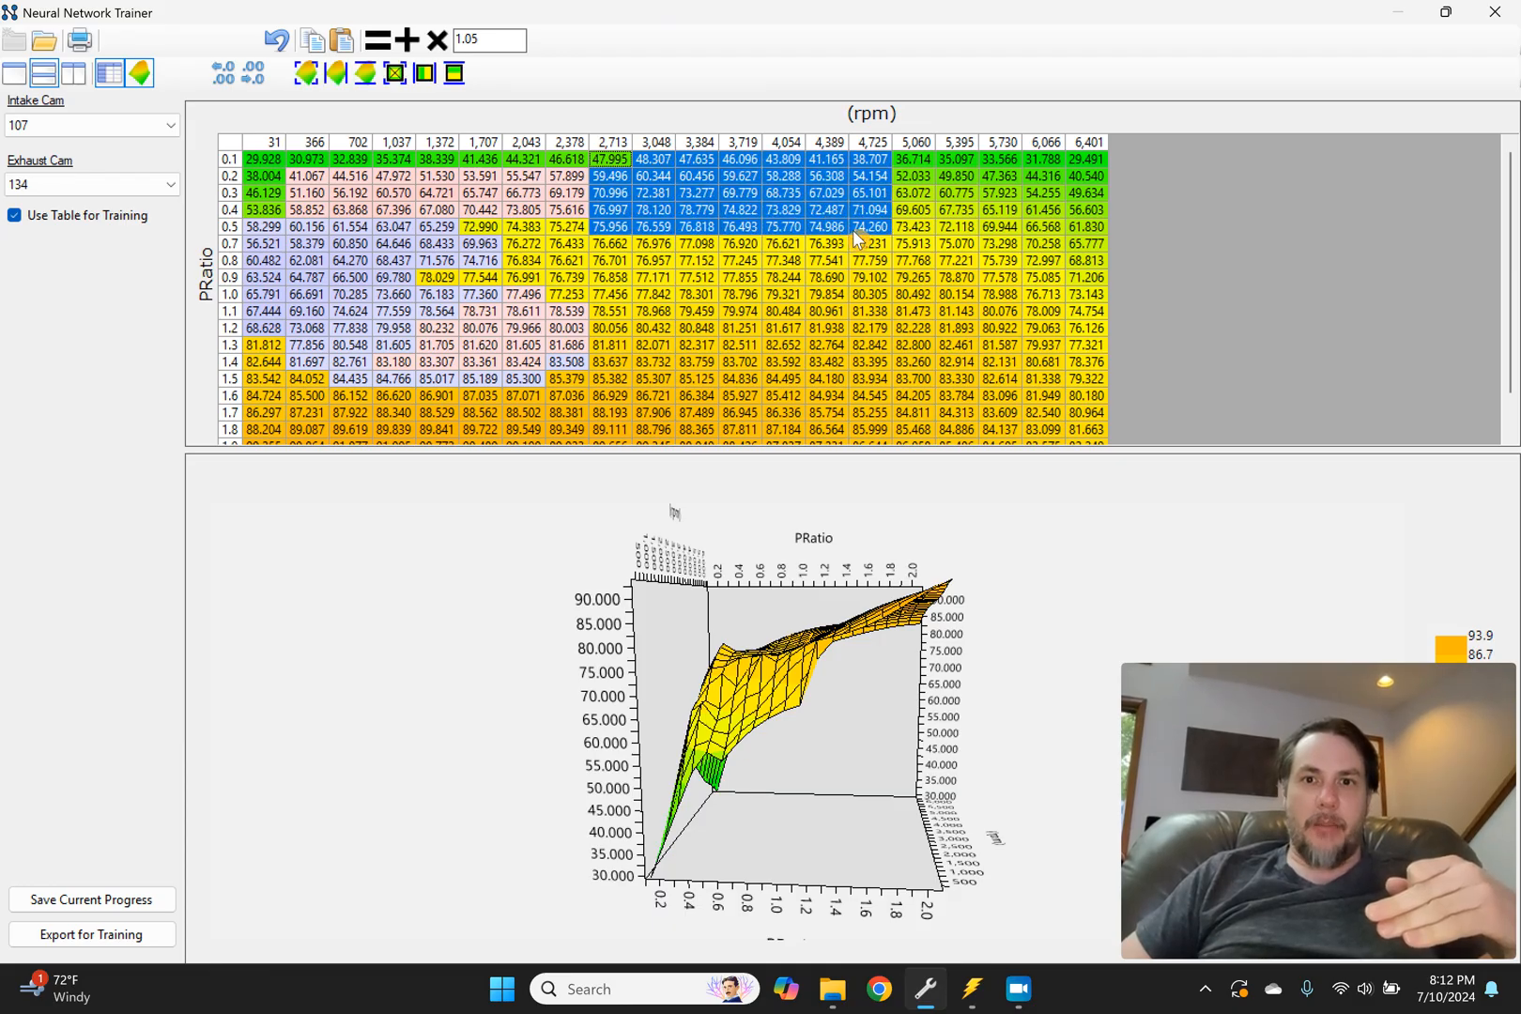
click(307, 81)
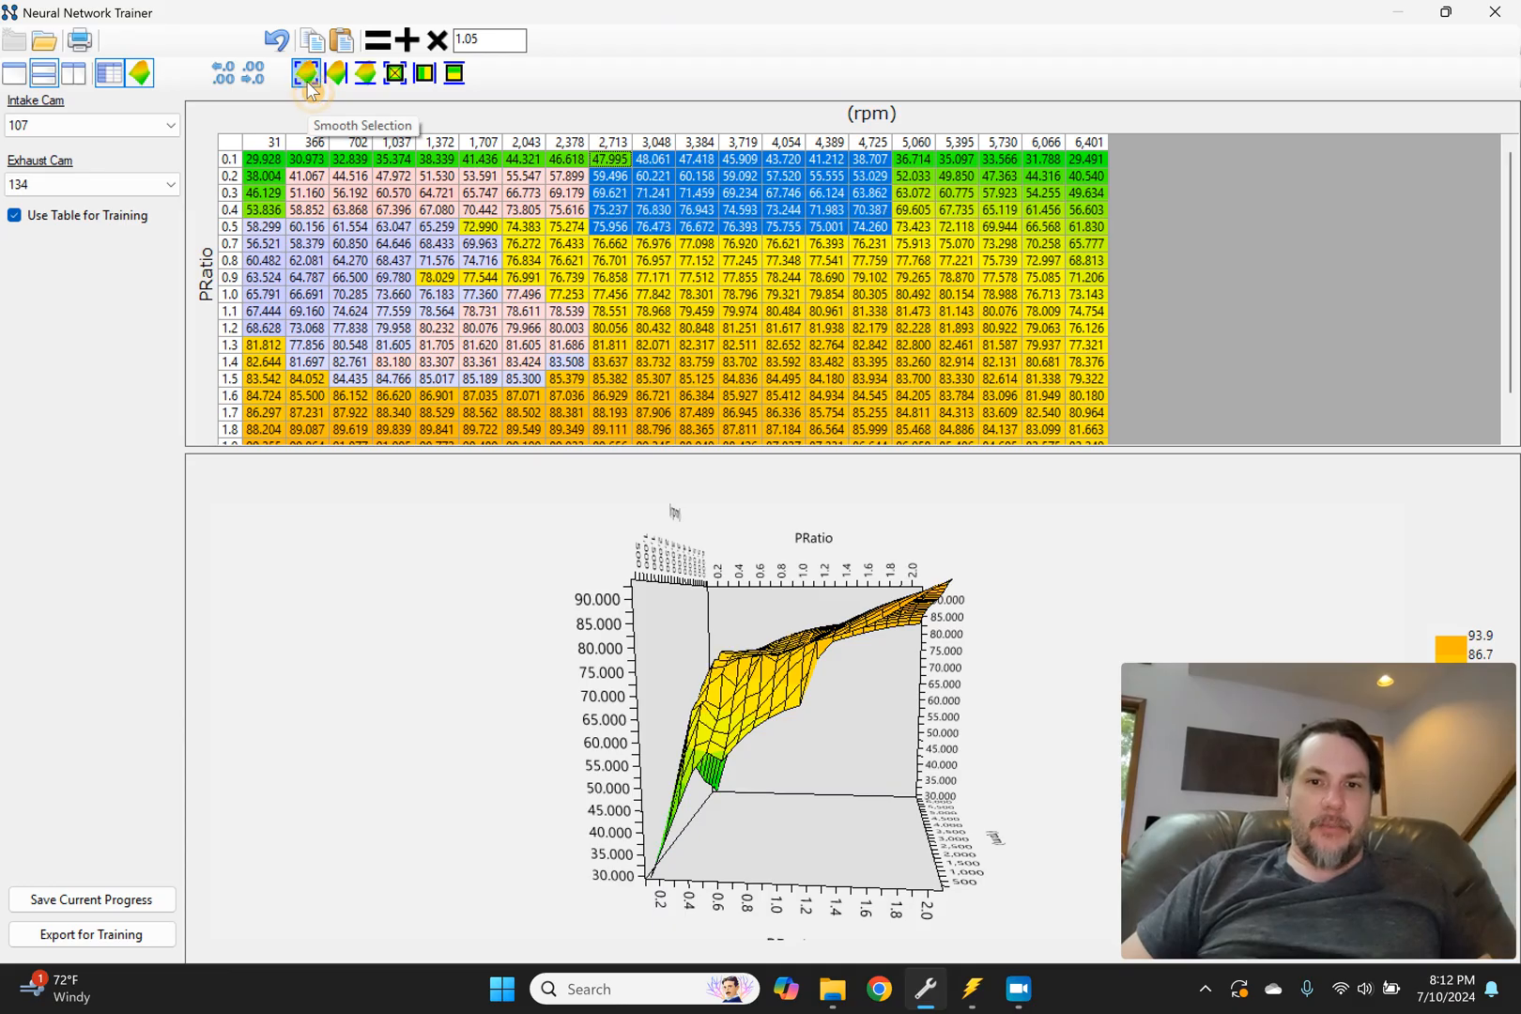
drag(503, 604, 590, 611)
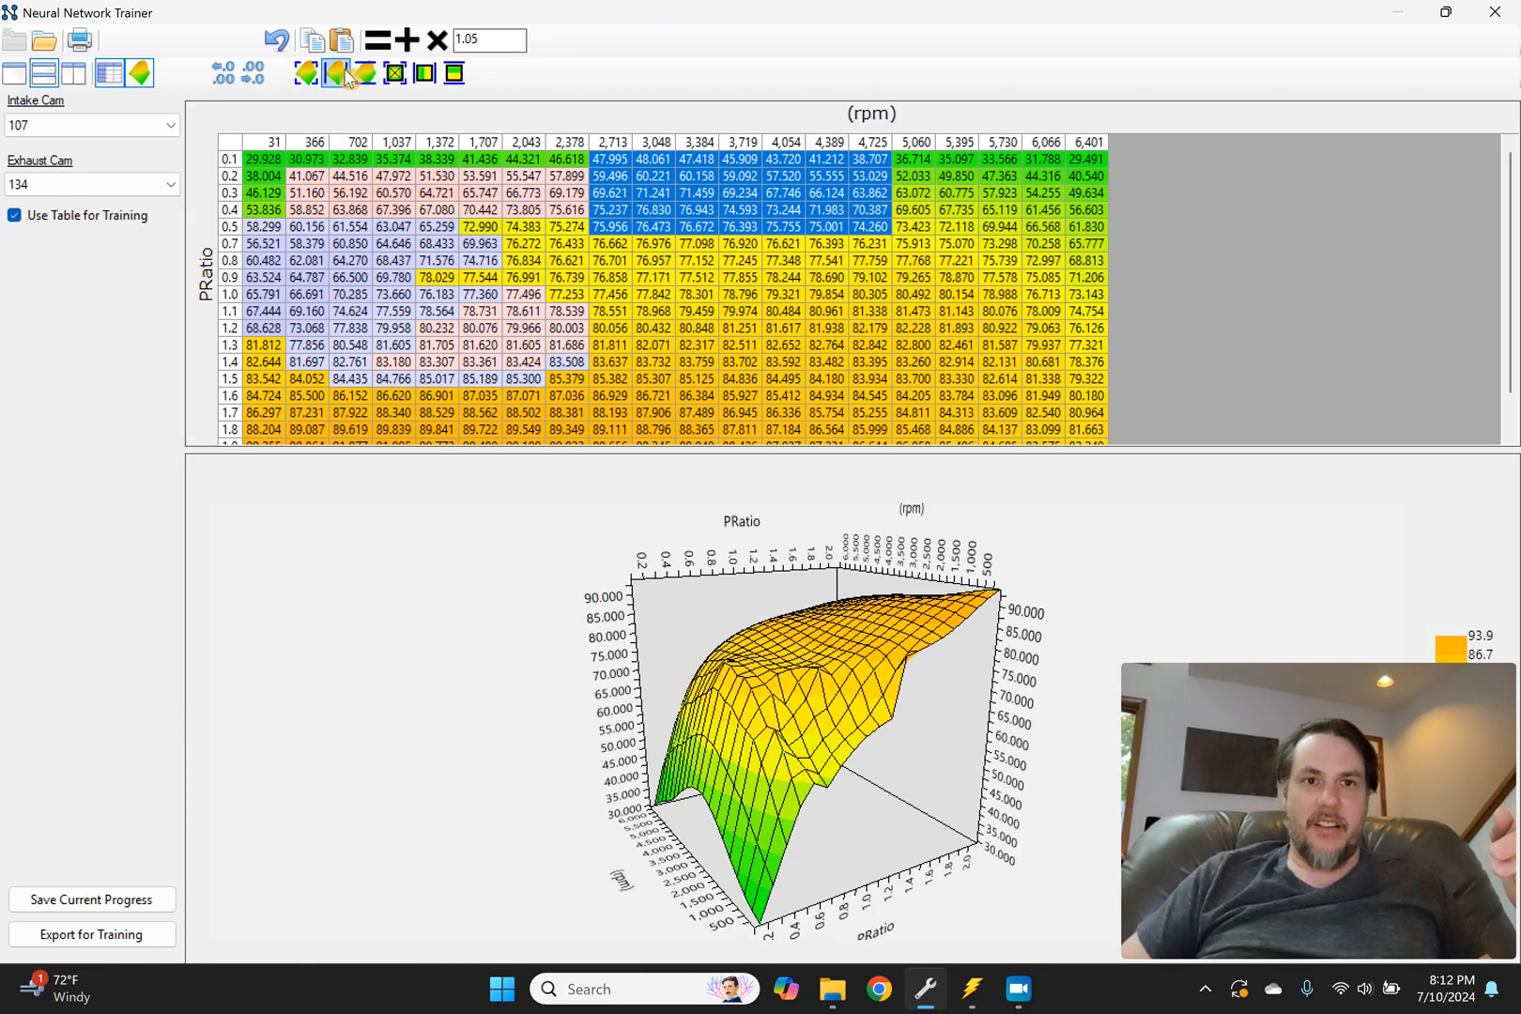
click(275, 40)
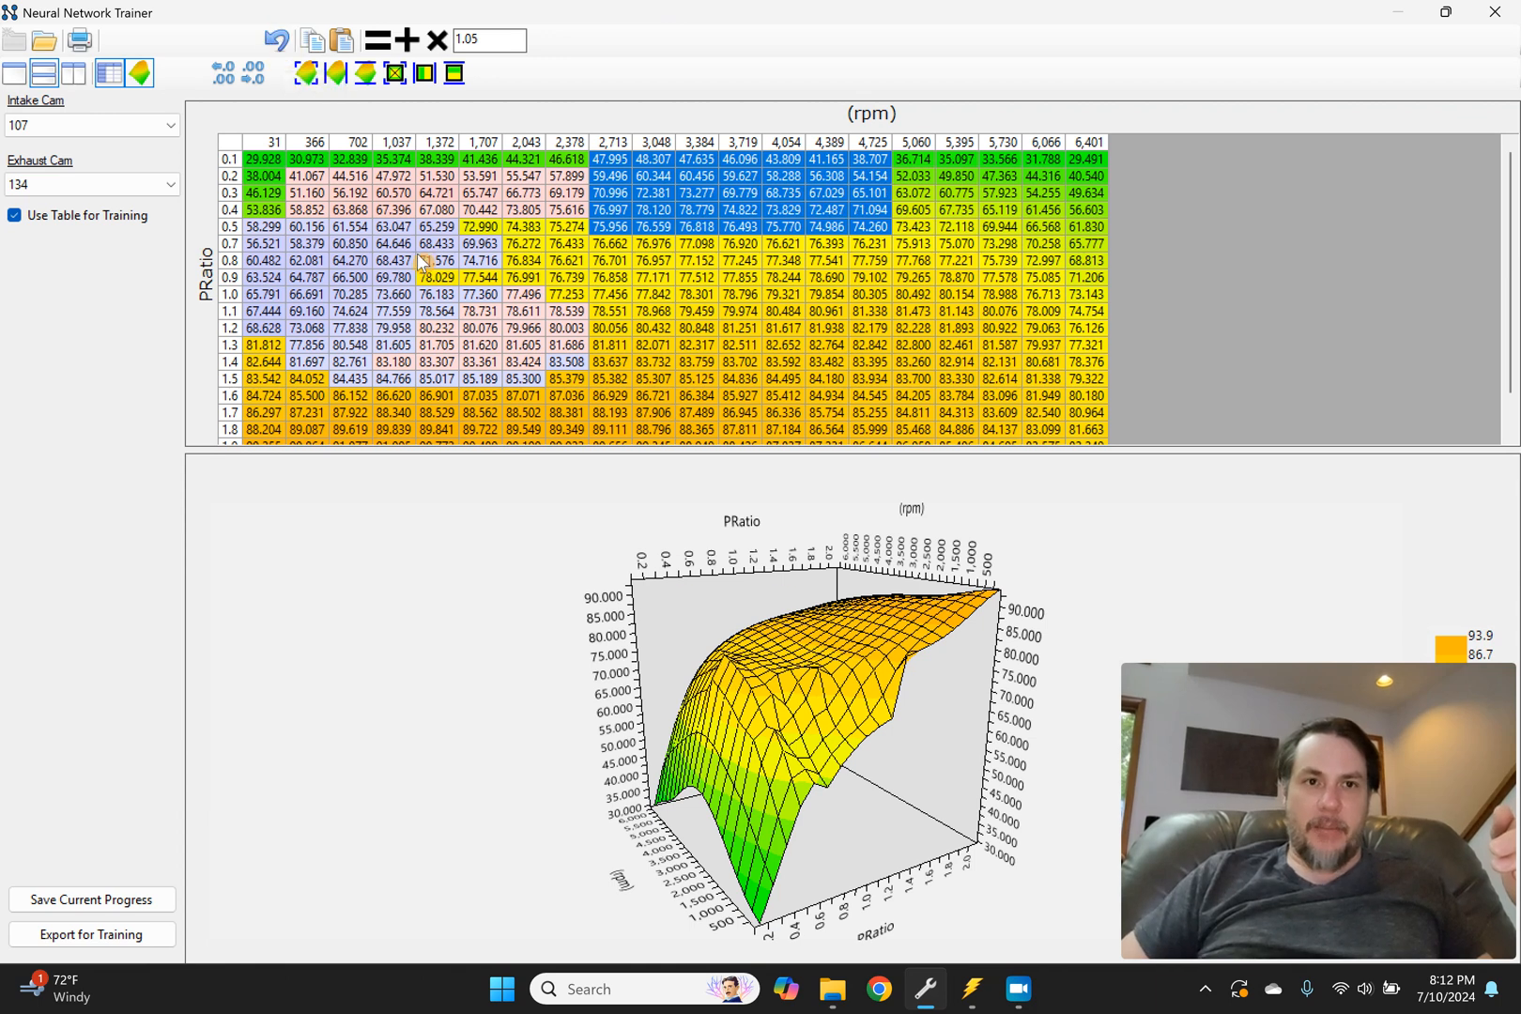
click(306, 74)
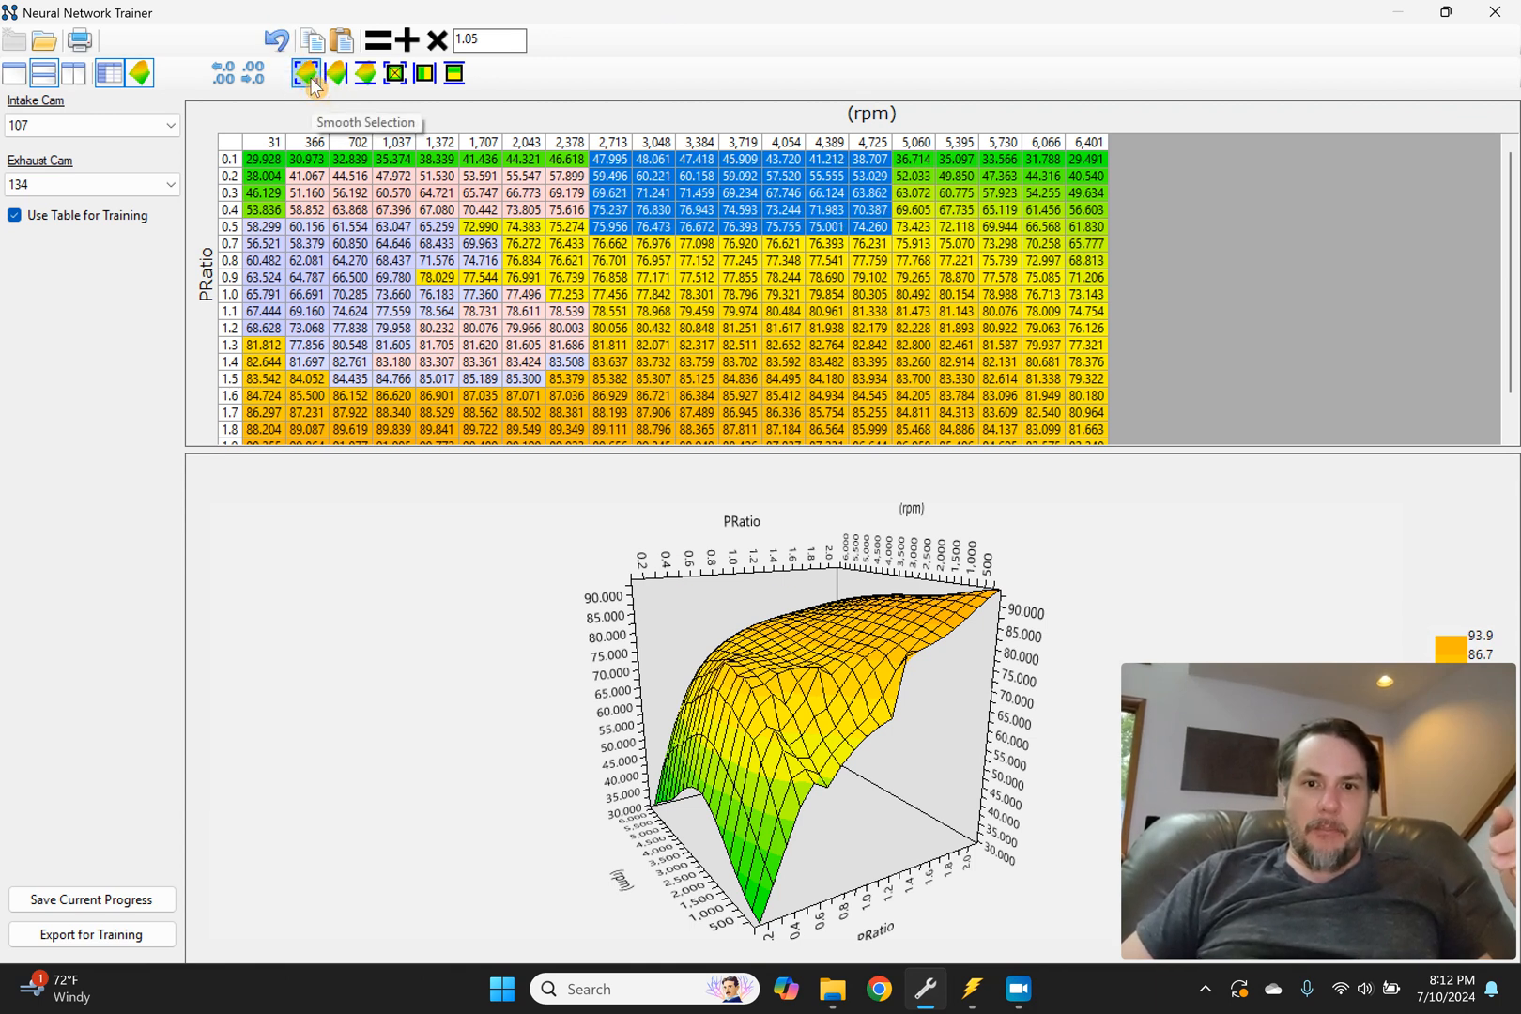
Step: Smooth the pressure ratio 0.1 to 0.5 cells from 2,713 to 4,725 rpm once more and inspect the surface
click(312, 82)
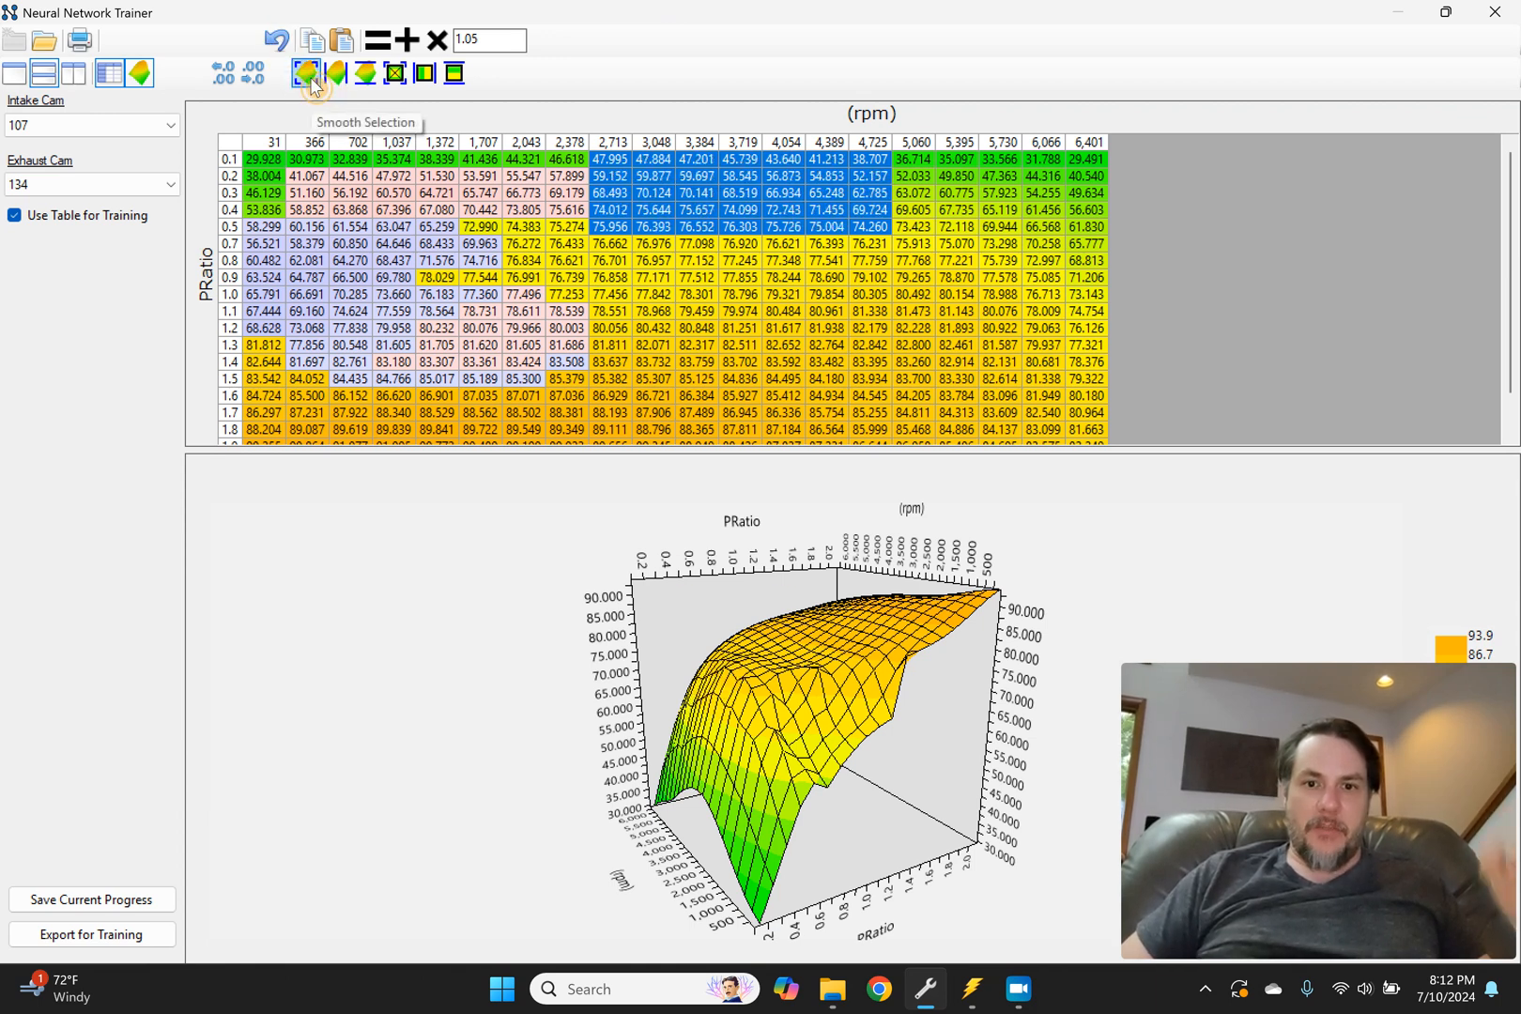
click(738, 278)
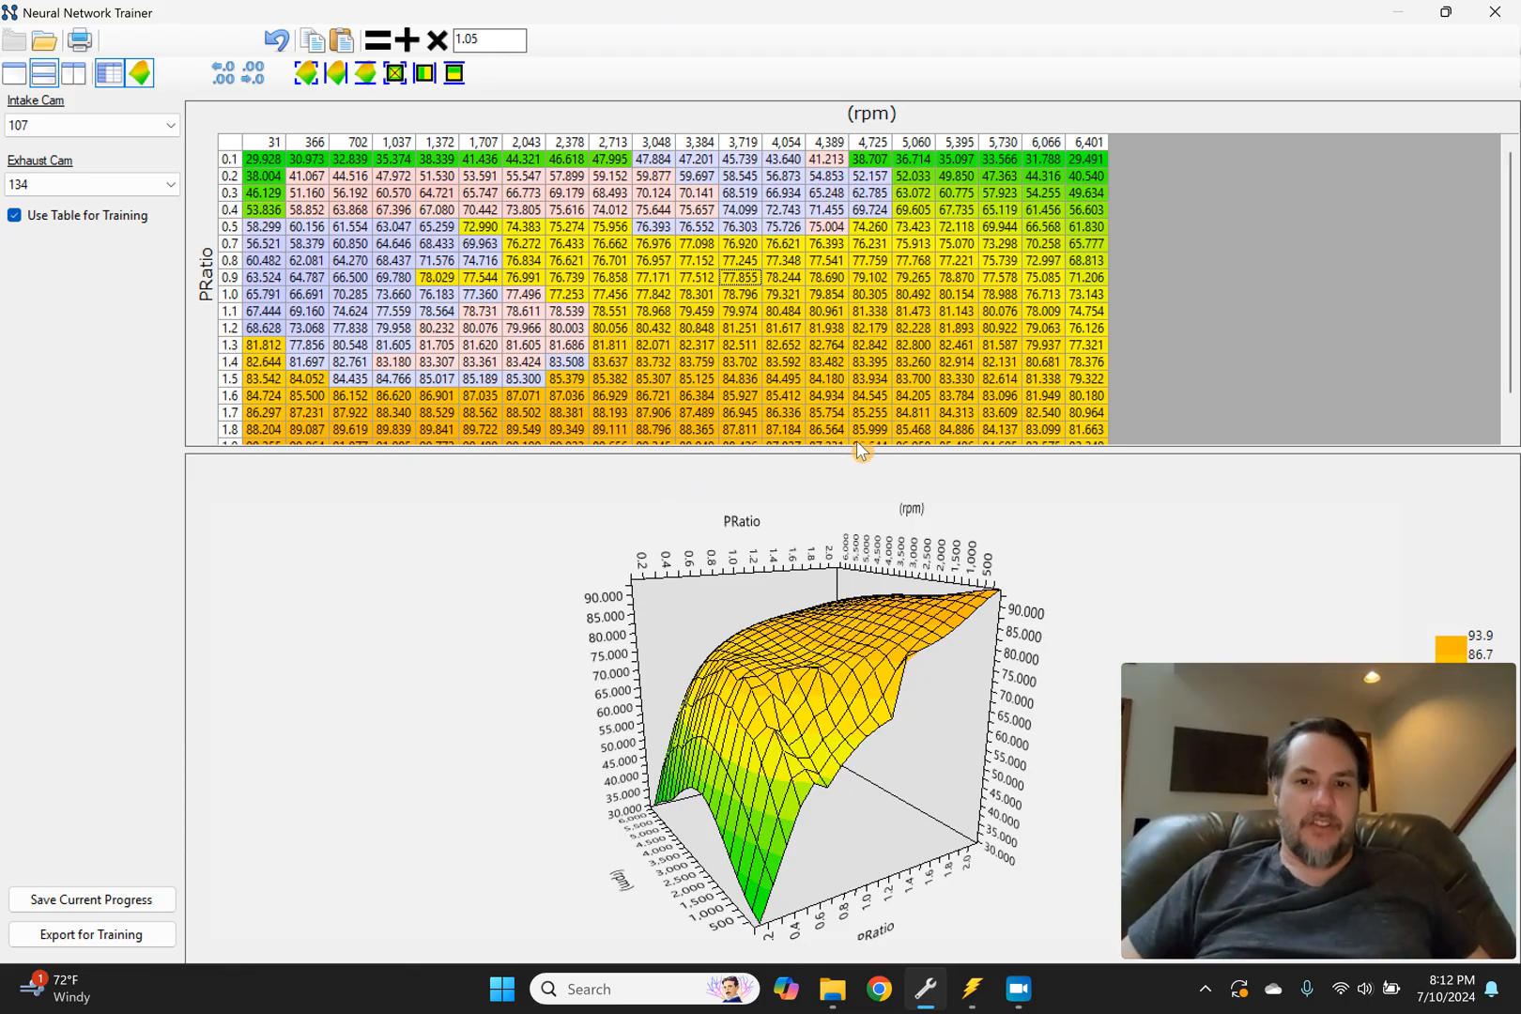
drag(509, 665, 437, 649)
Step: Interpolate the 1,372 and 1,707 rpm cells vertically between pressure ratios 0.8 and 1.0 to remove the spike
click(772, 655)
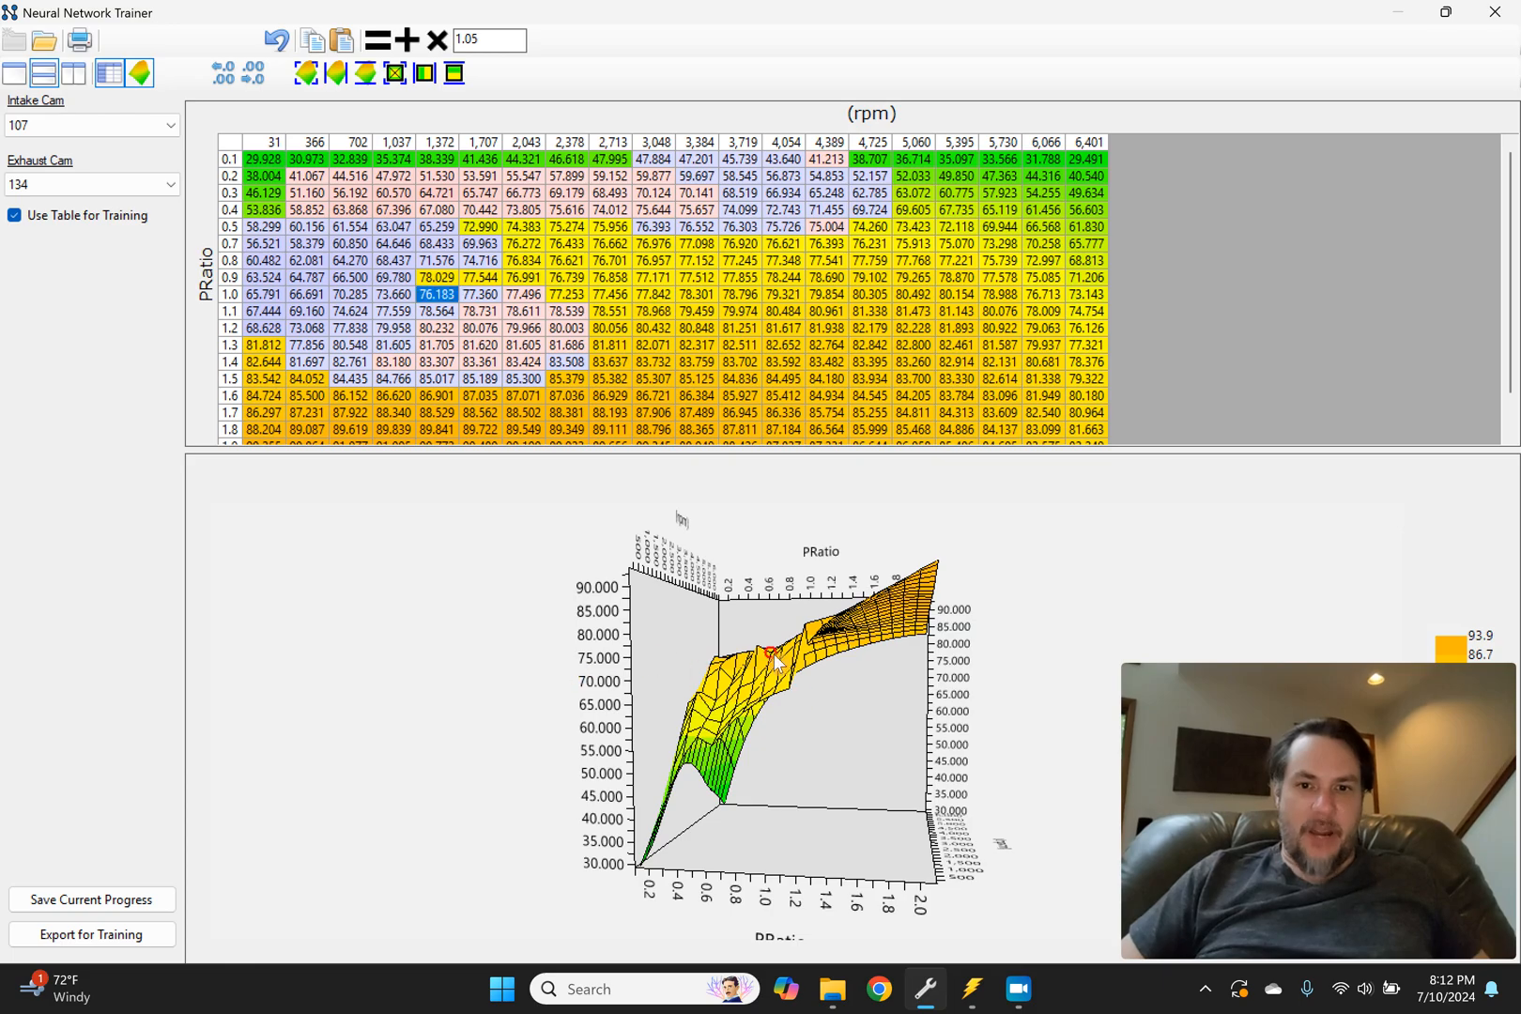
click(760, 655)
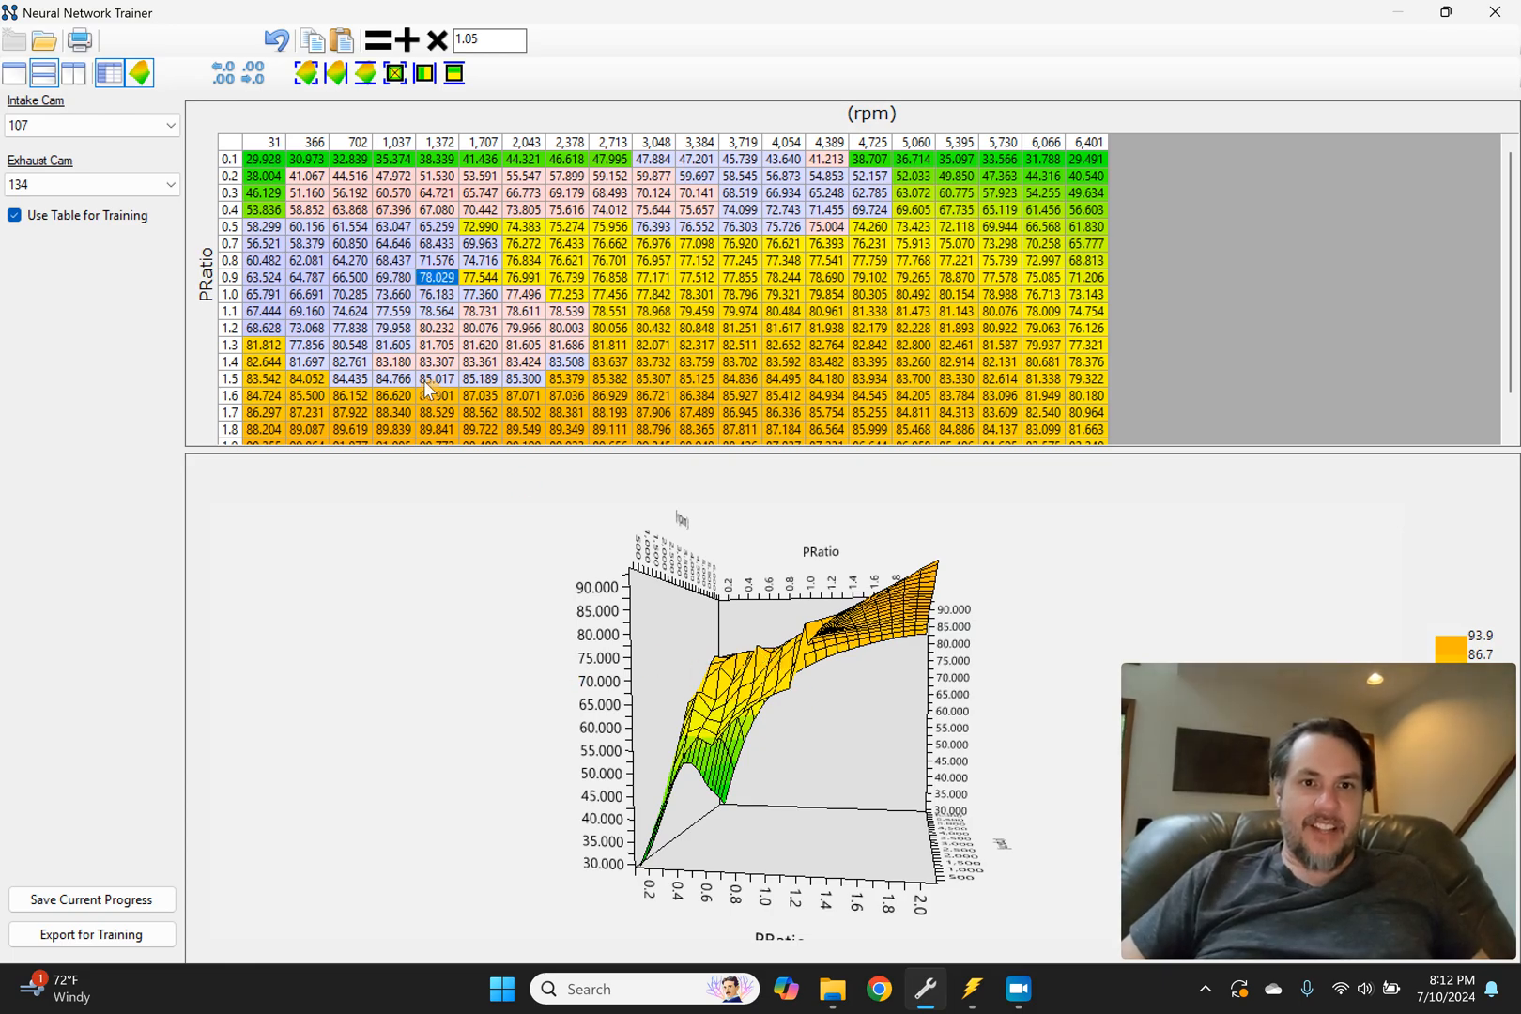
click(439, 266)
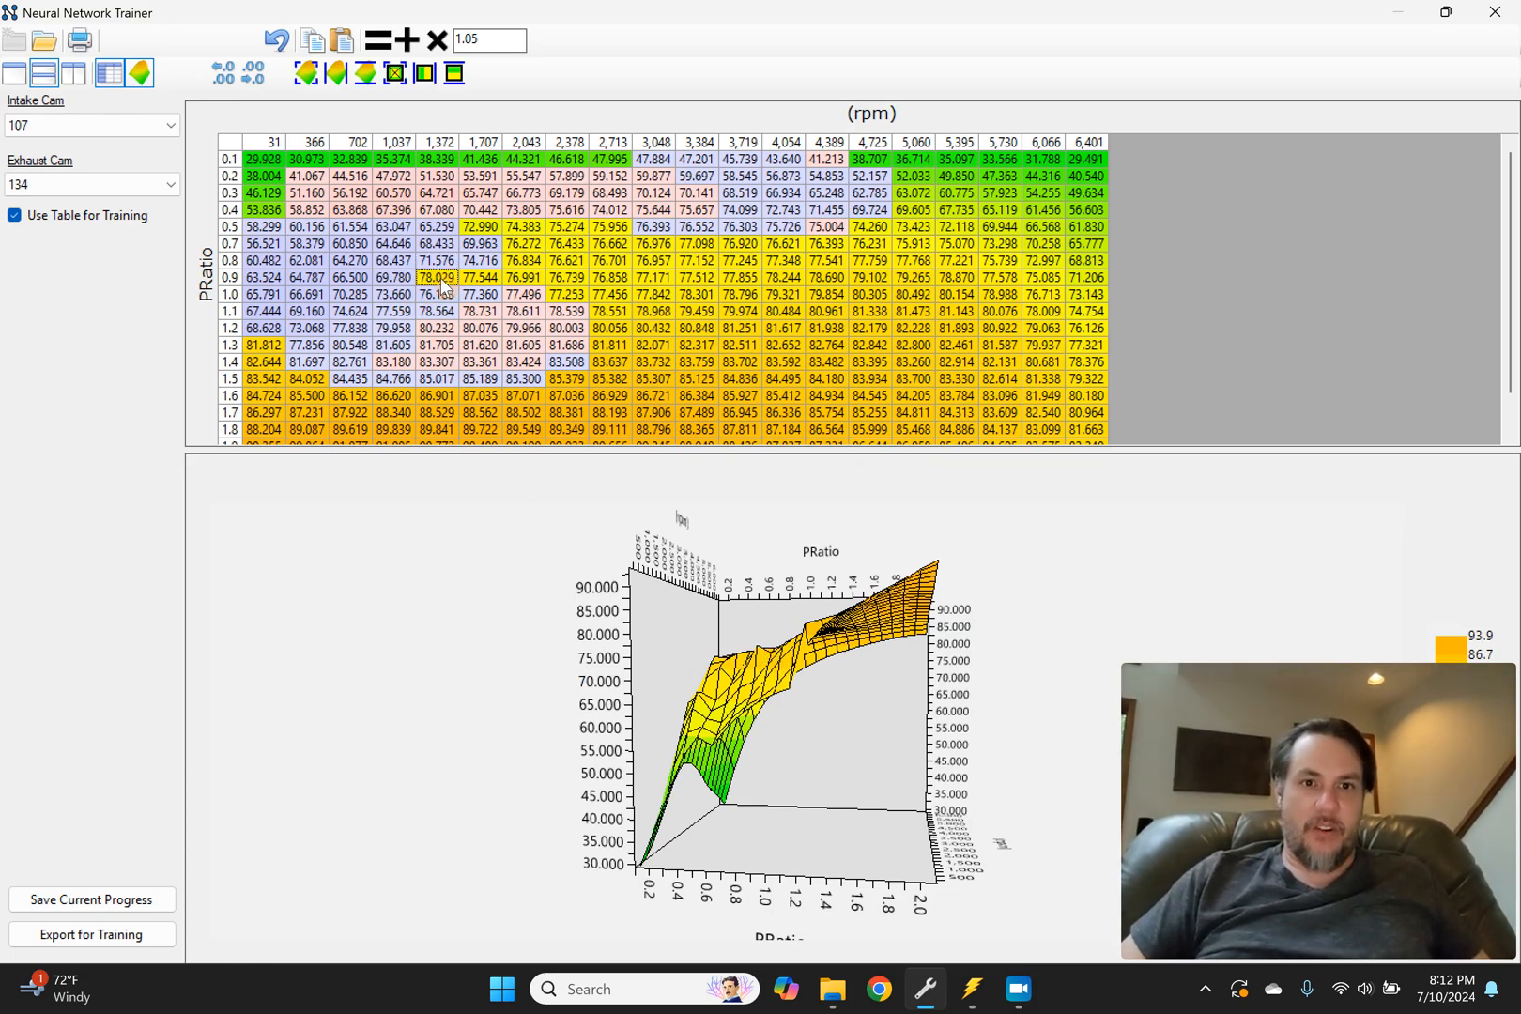
drag(442, 265, 473, 299)
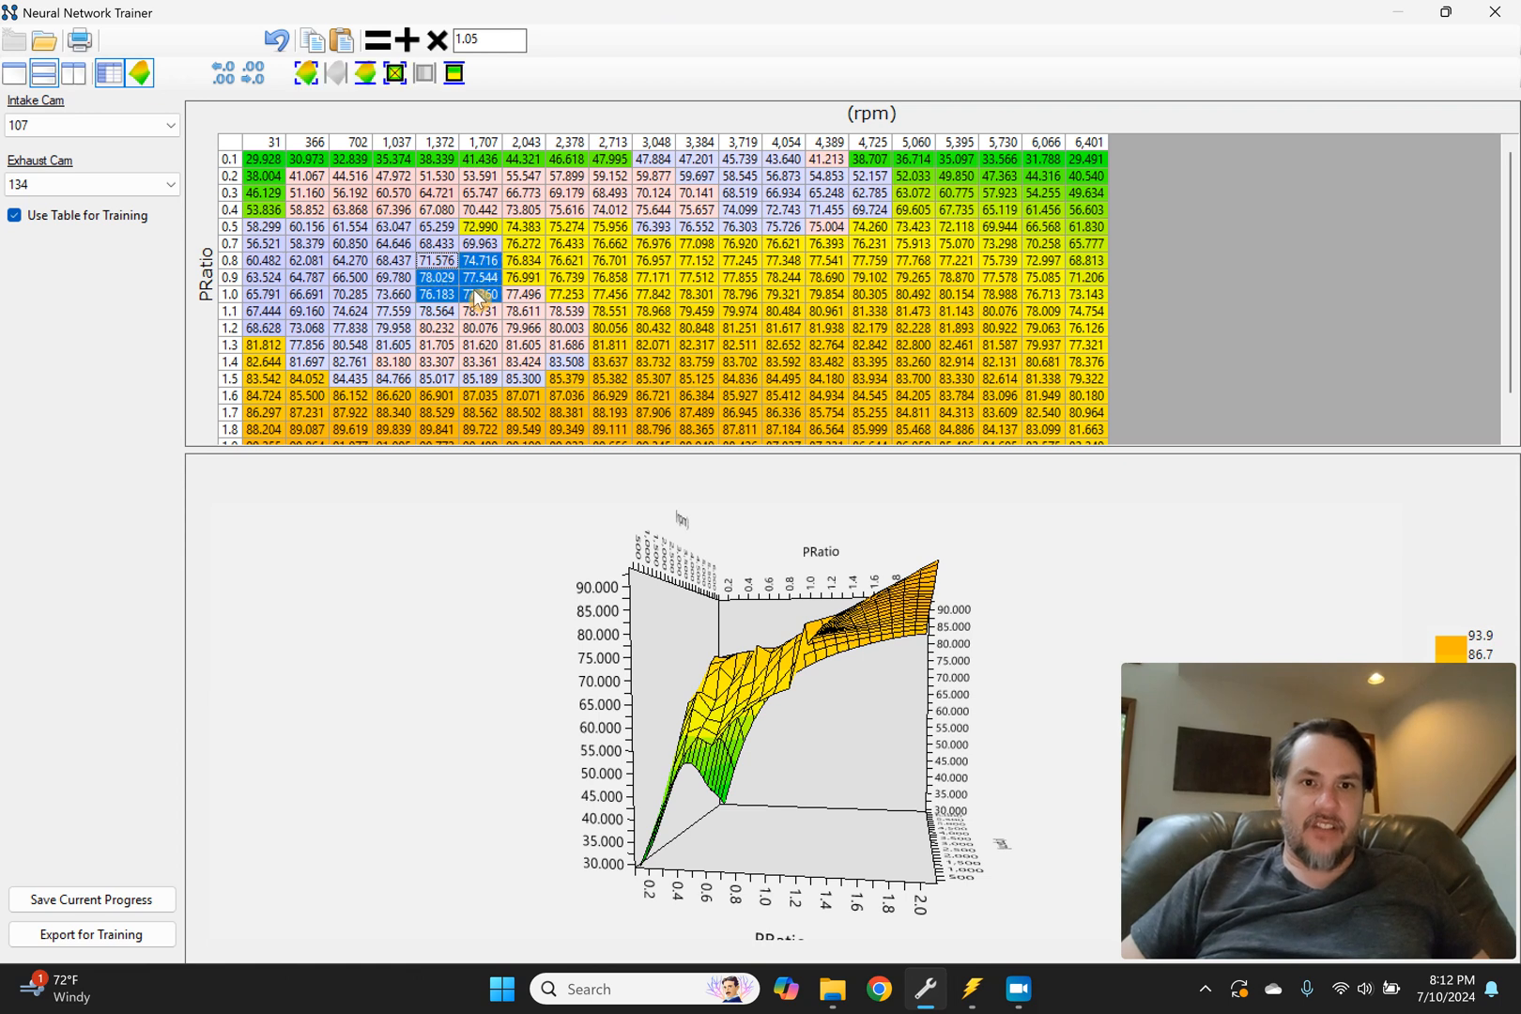
click(453, 84)
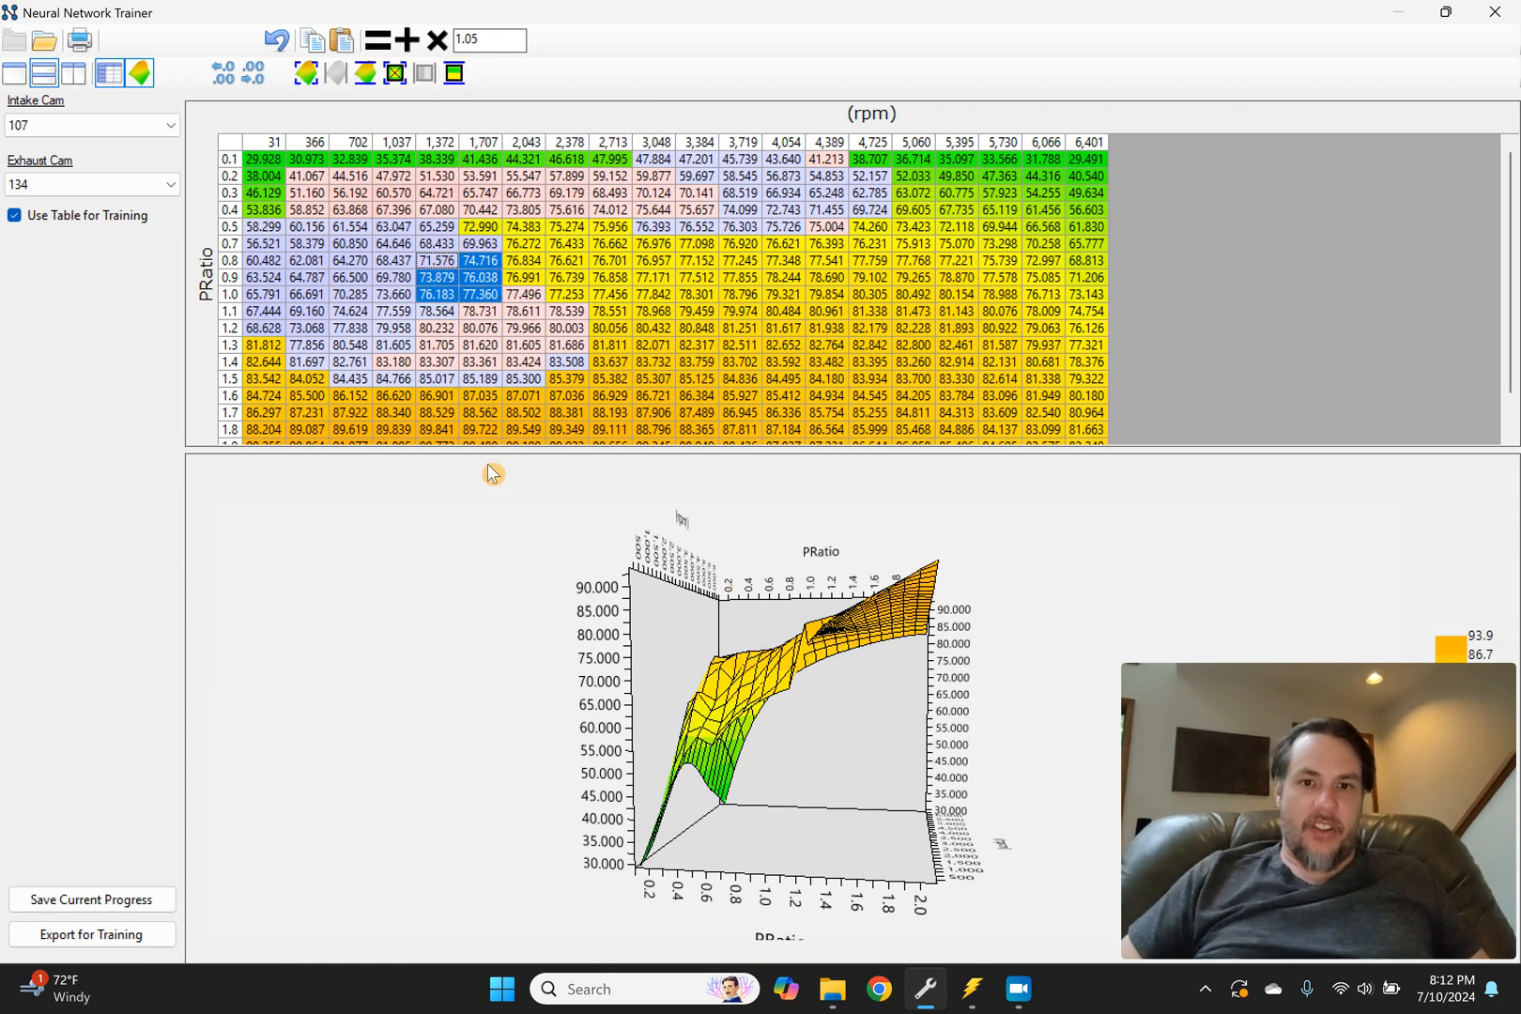
click(436, 297)
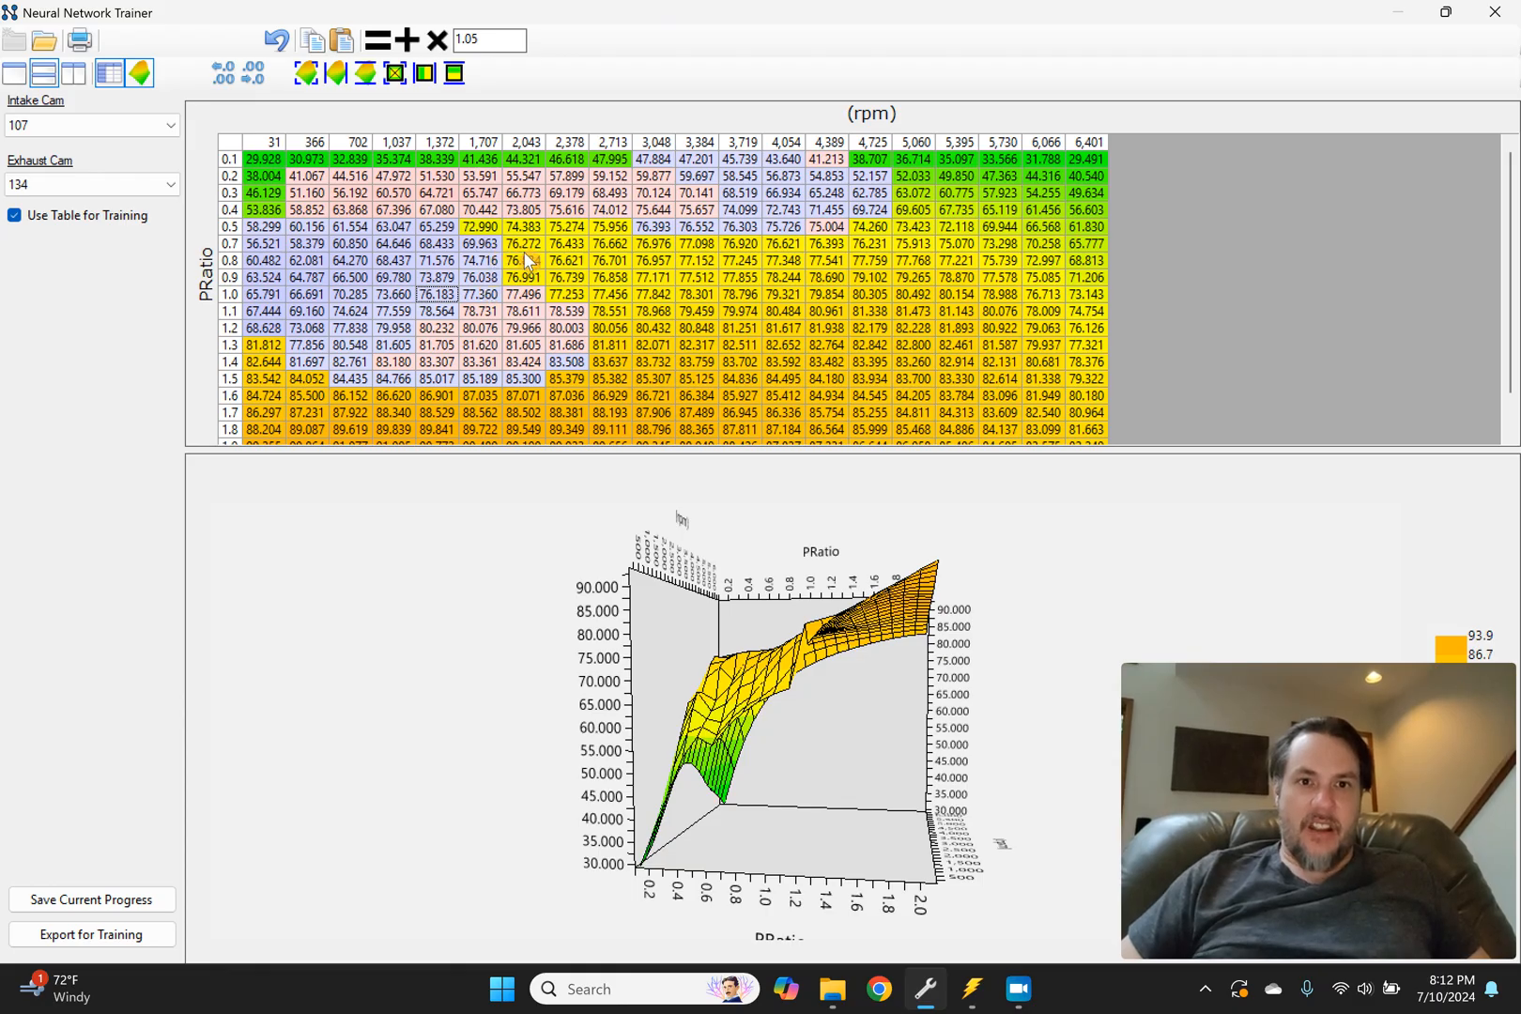
Step: Try interpolating the pressure ratio 0.5 row horizontally from 1,372 to 3,048 rpm, and undo it
mouse_move(364, 549)
mouse_down()
mouse_move(417, 576)
mouse_move(360, 572)
mouse_up()
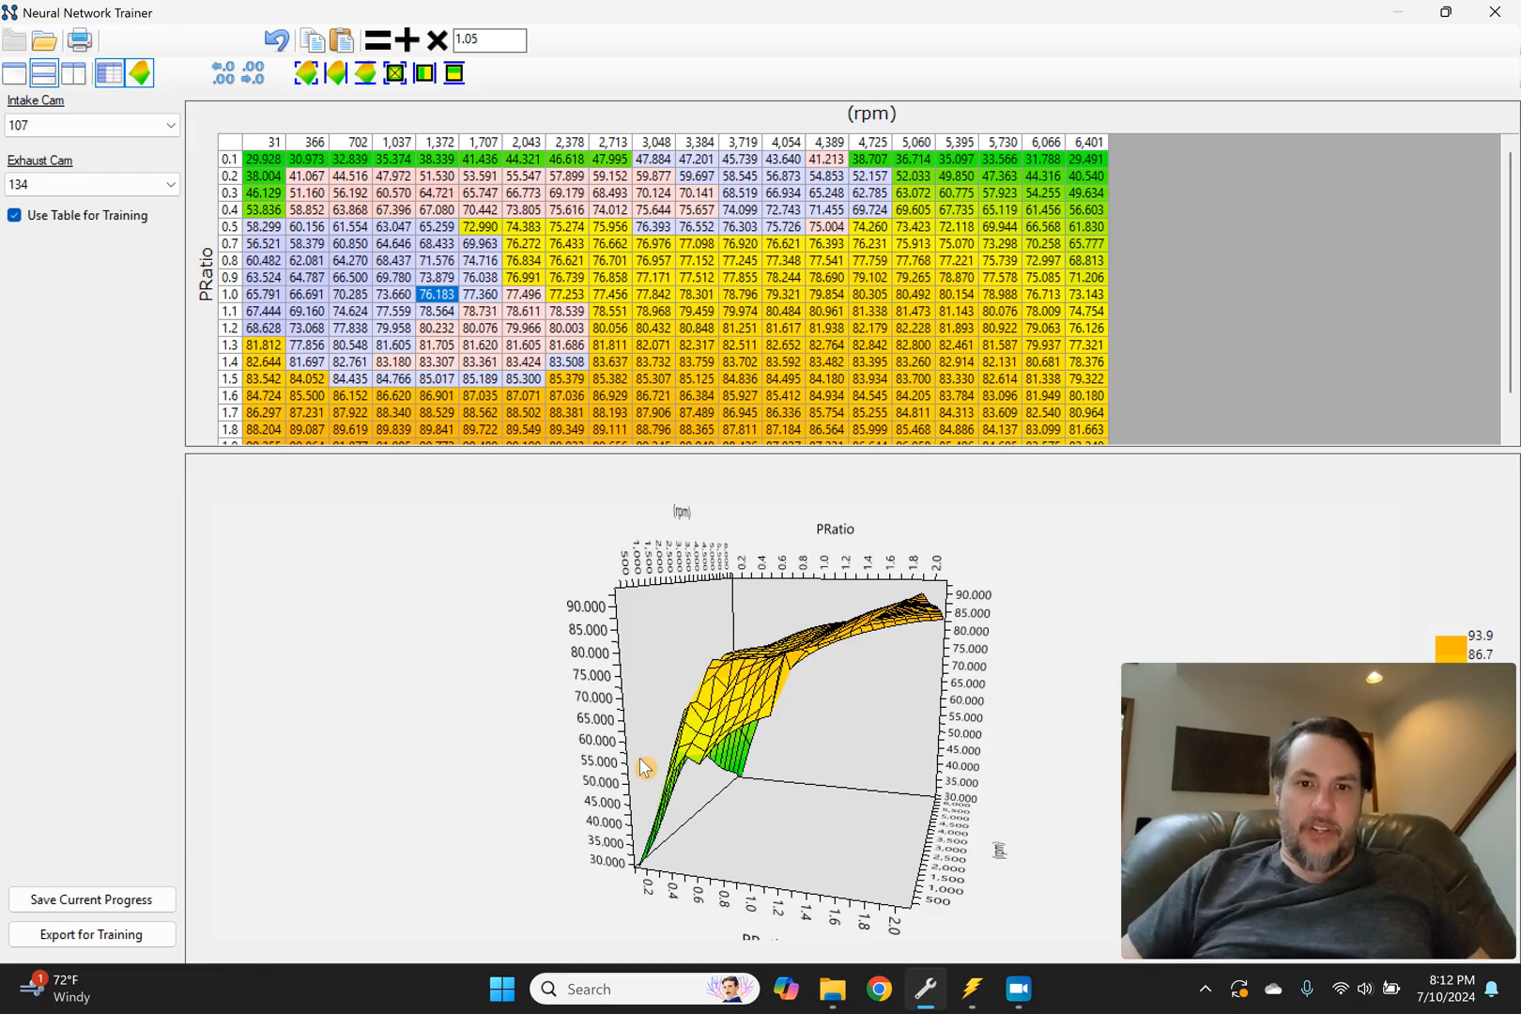
click(693, 716)
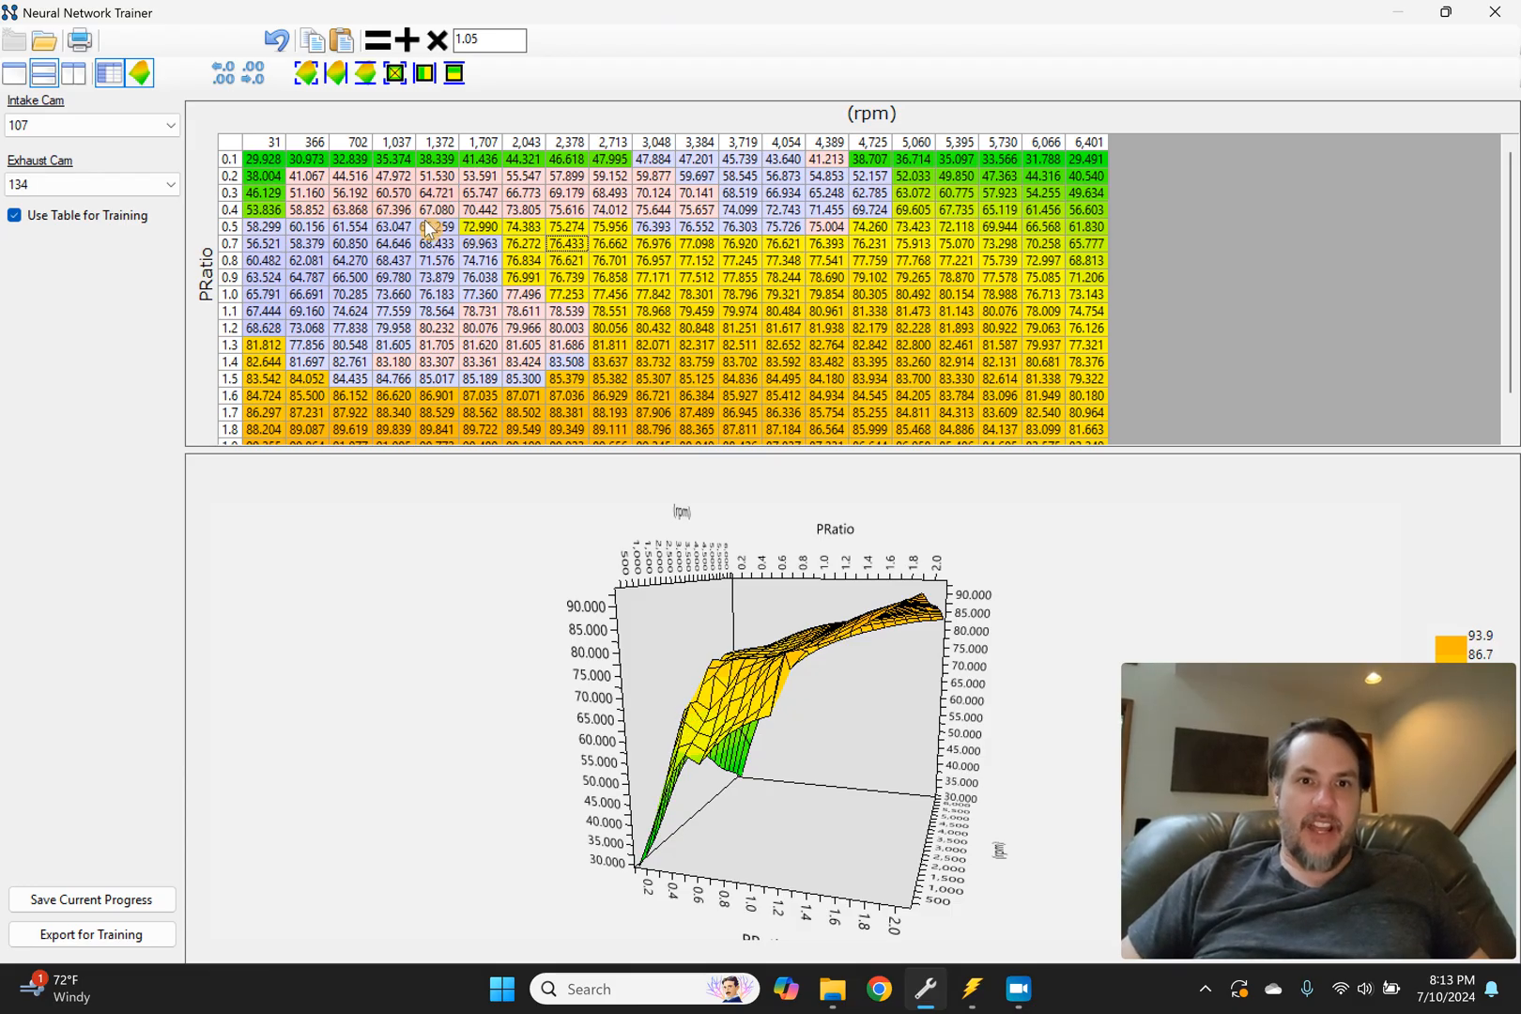
click(474, 212)
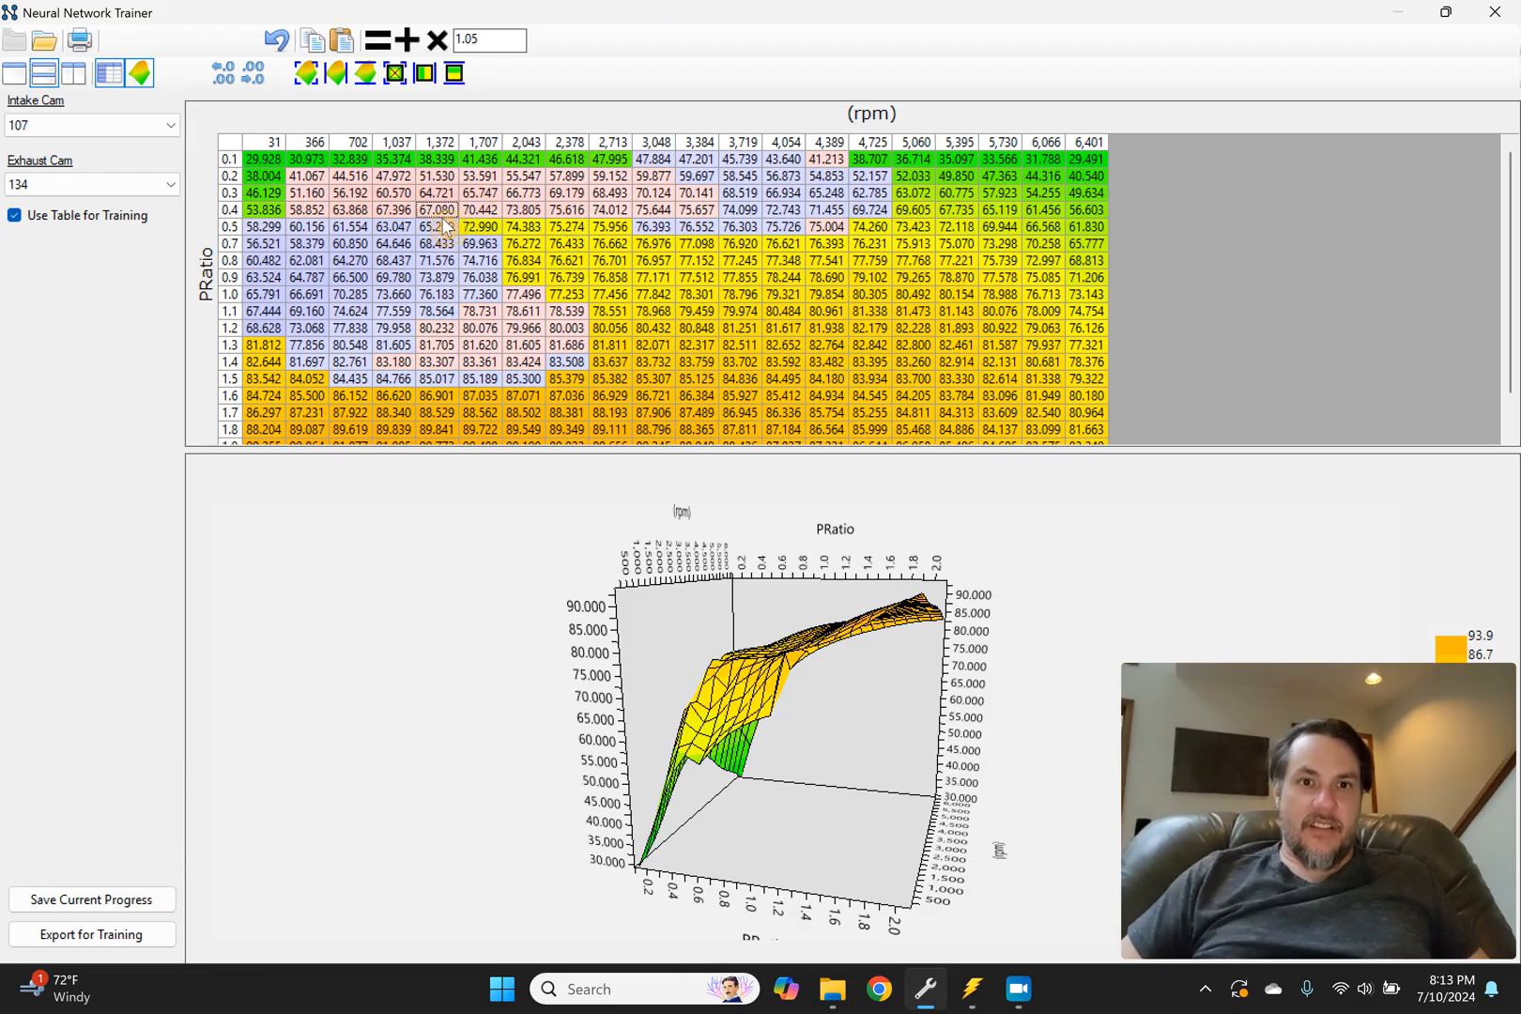
click(438, 227)
drag(452, 231, 648, 224)
click(427, 73)
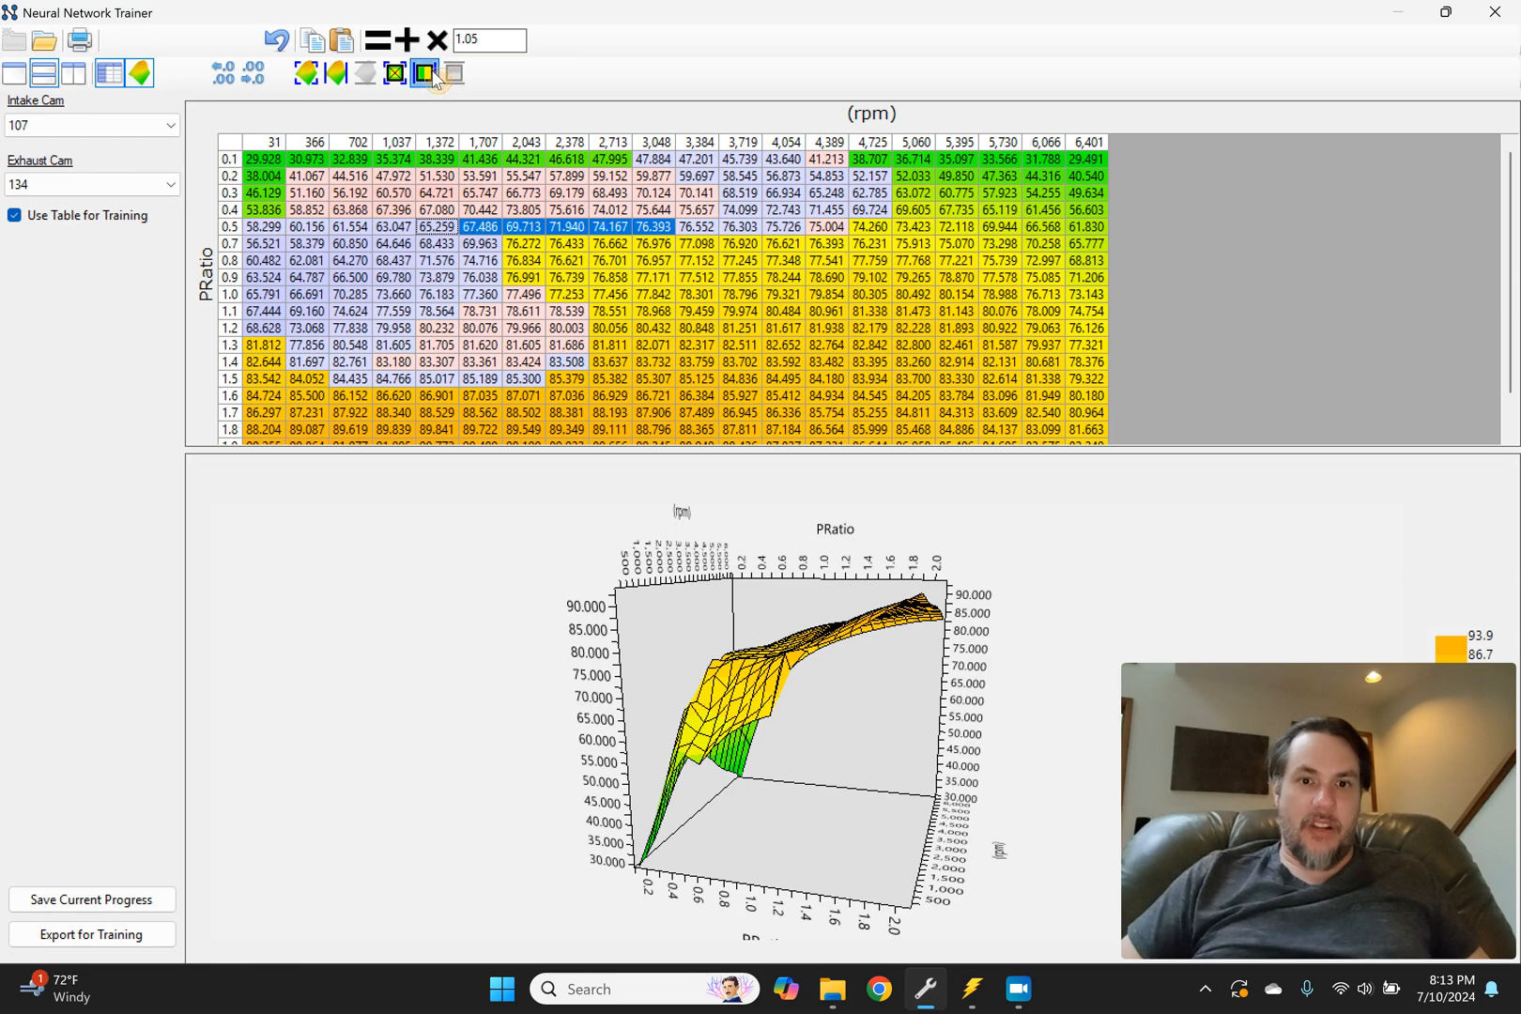
click(276, 39)
click(484, 227)
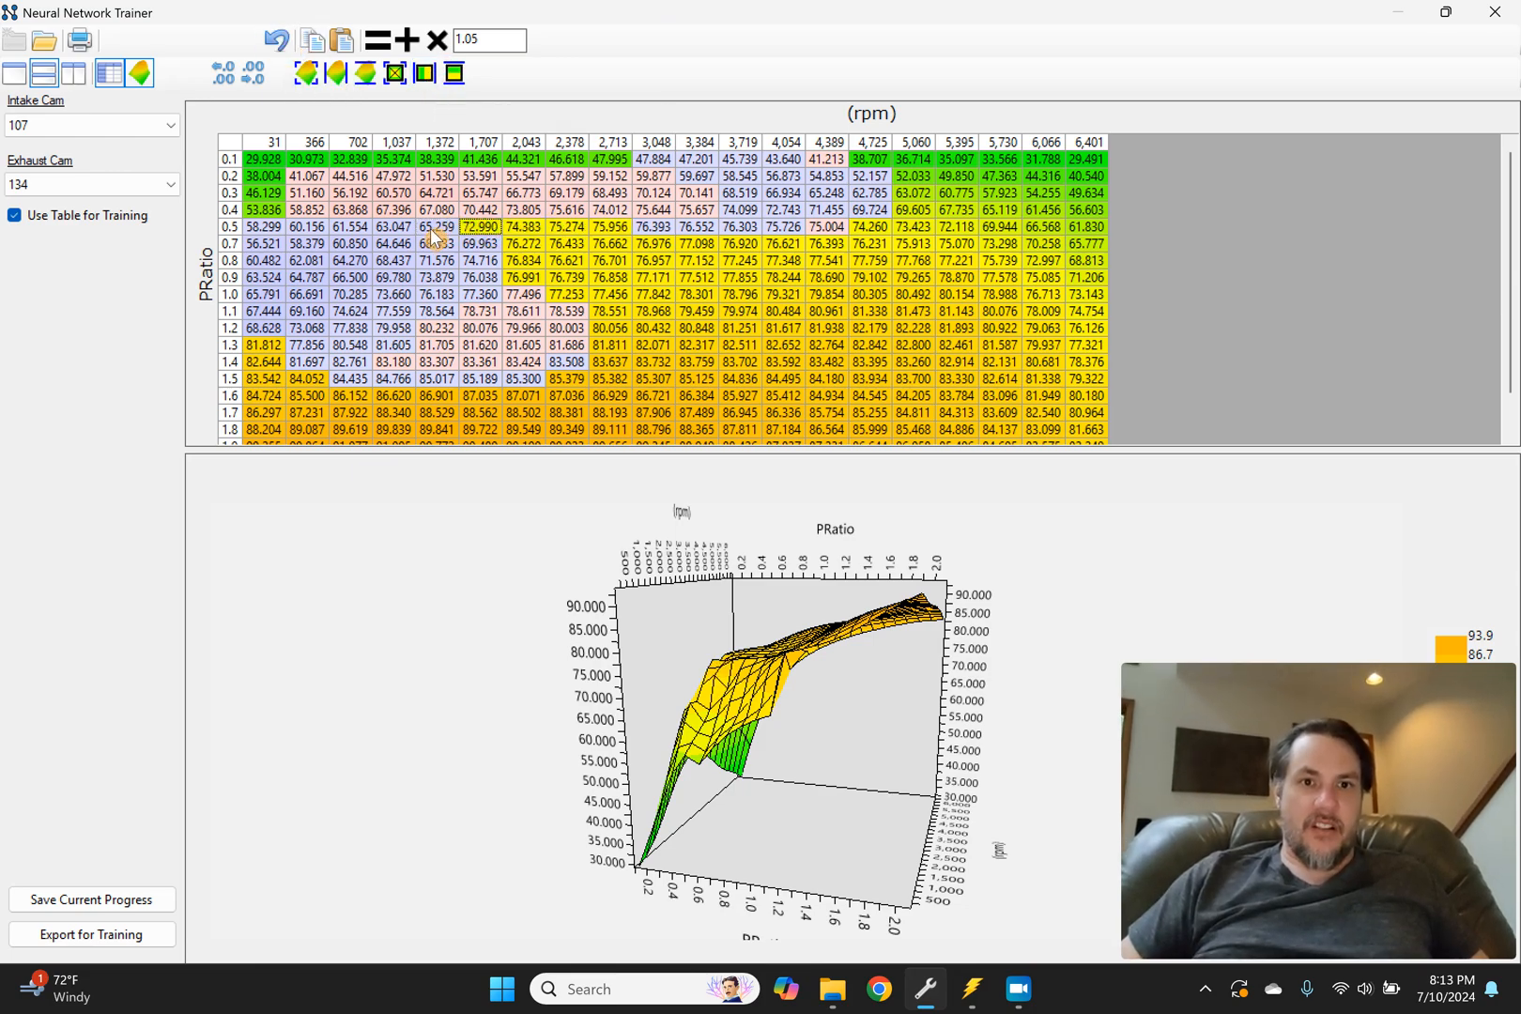
Step: Smooth the pressure ratio 0.5 to 1.0 cells from 1,372 to 3,384 rpm and inspect the reshaped surface
drag(434, 235, 692, 293)
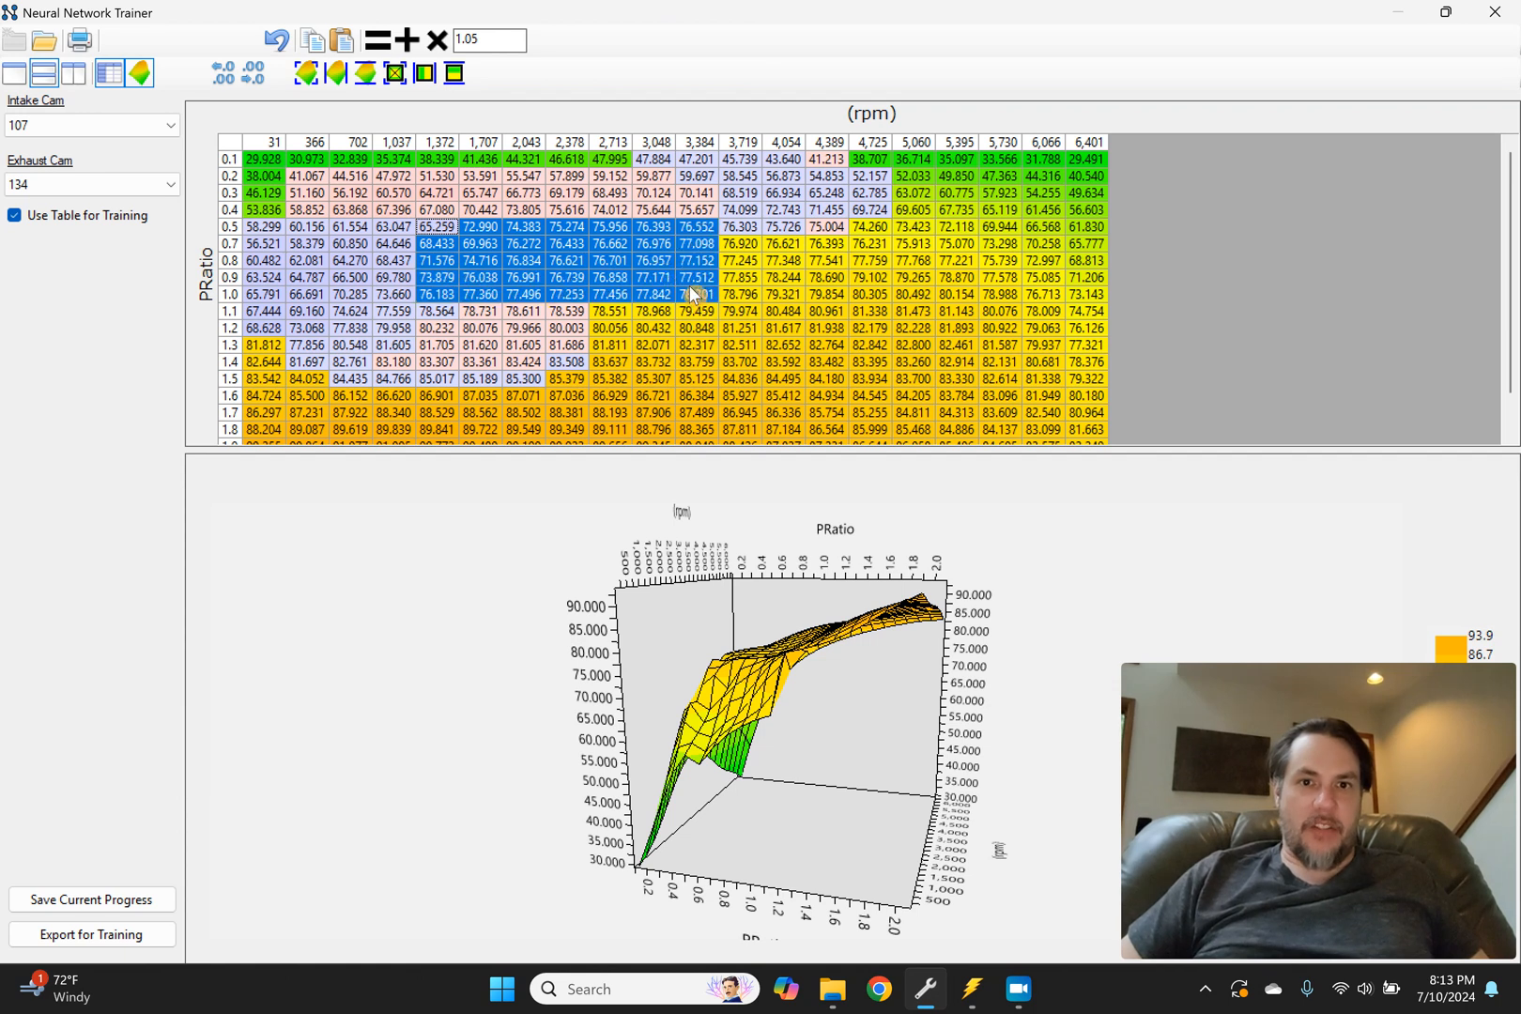
click(314, 74)
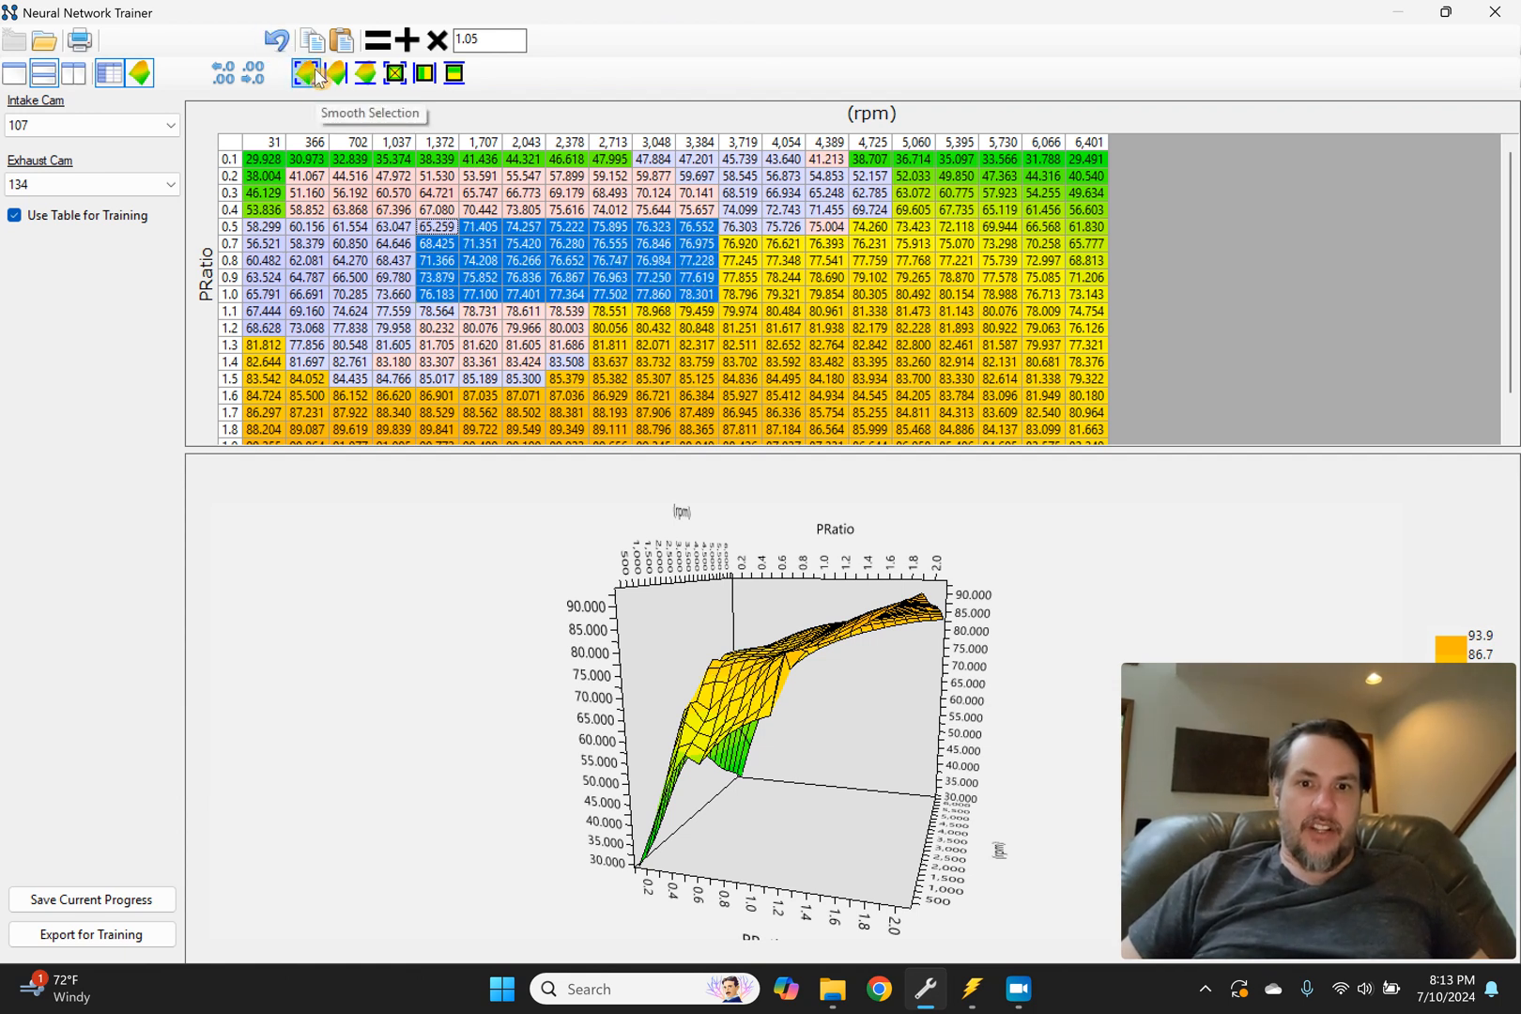
click(398, 259)
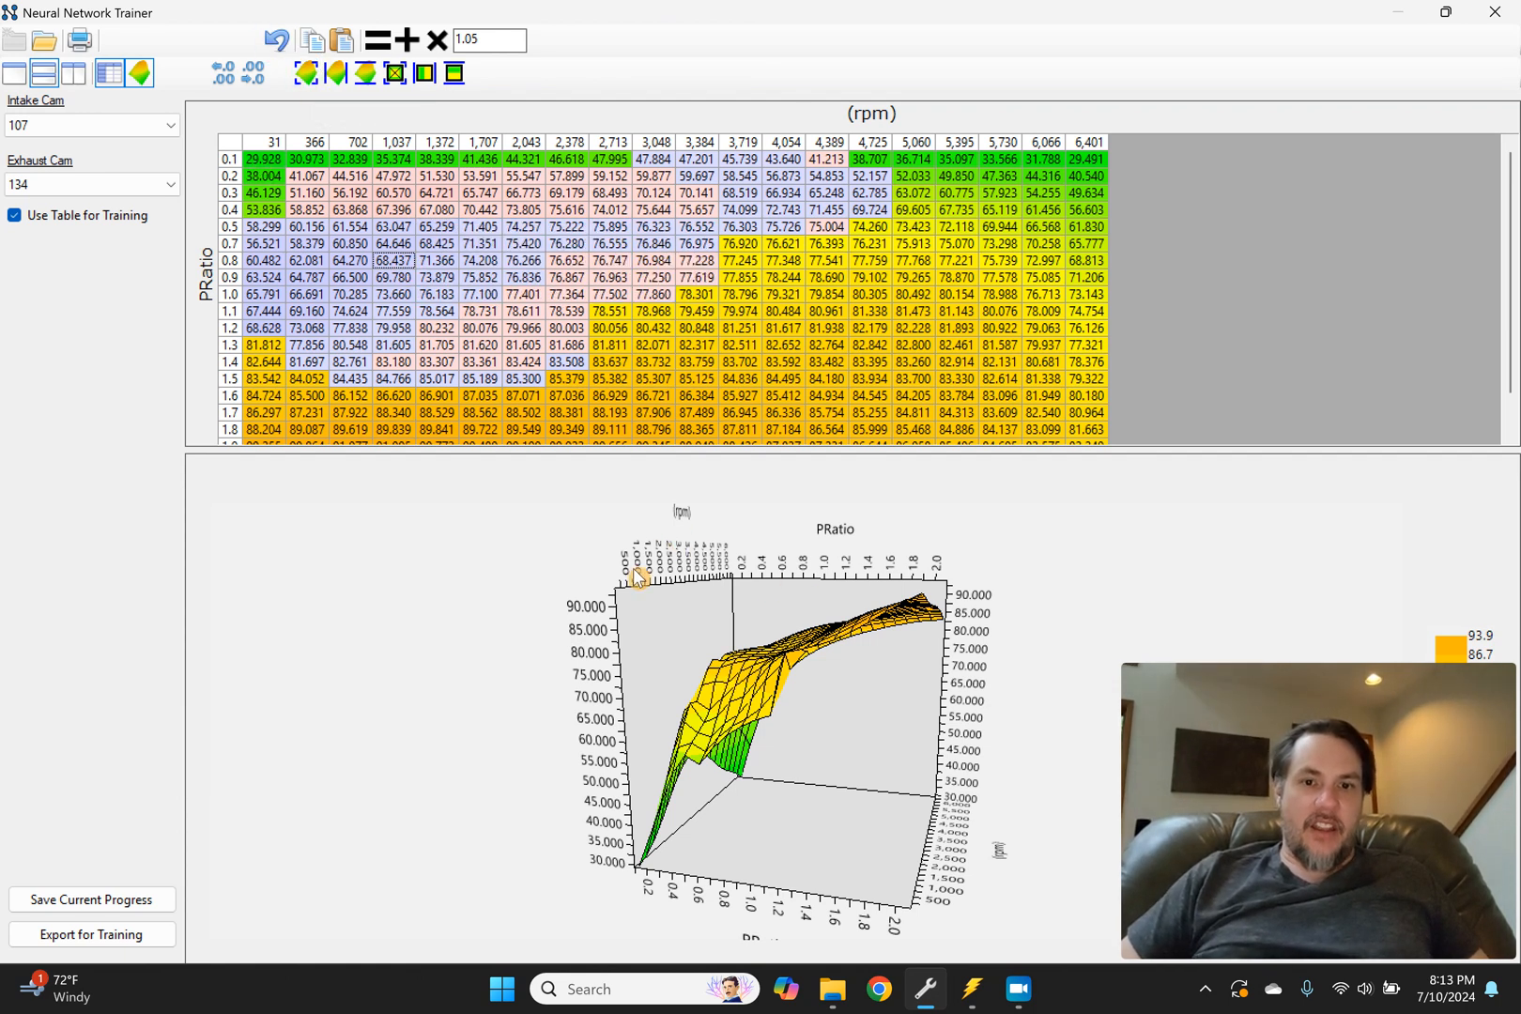
mouse_move(561, 646)
mouse_down()
mouse_move(668, 643)
mouse_move(551, 637)
mouse_move(669, 631)
mouse_move(692, 640)
mouse_move(679, 659)
mouse_move(683, 635)
mouse_move(654, 623)
mouse_up()
click(755, 814)
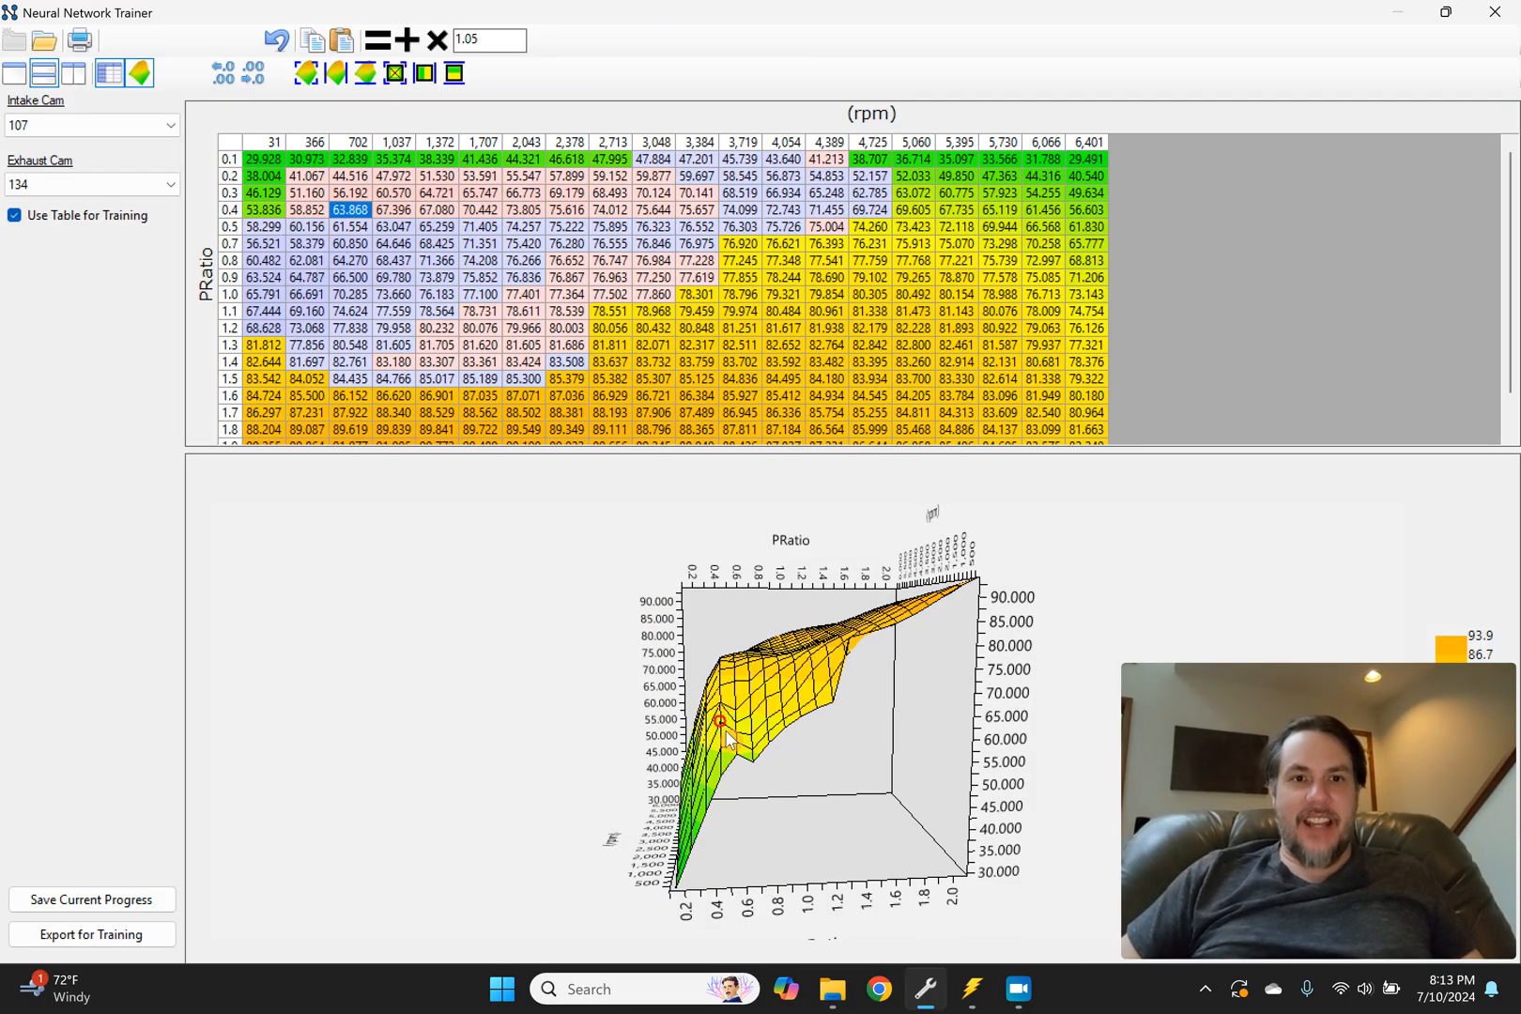
Step: Review the logged 107/134 error cells in VCM Scanner, and compare them with the low pressure ratio region in Neural Network Trainer
click(972, 988)
drag(851, 212, 998, 228)
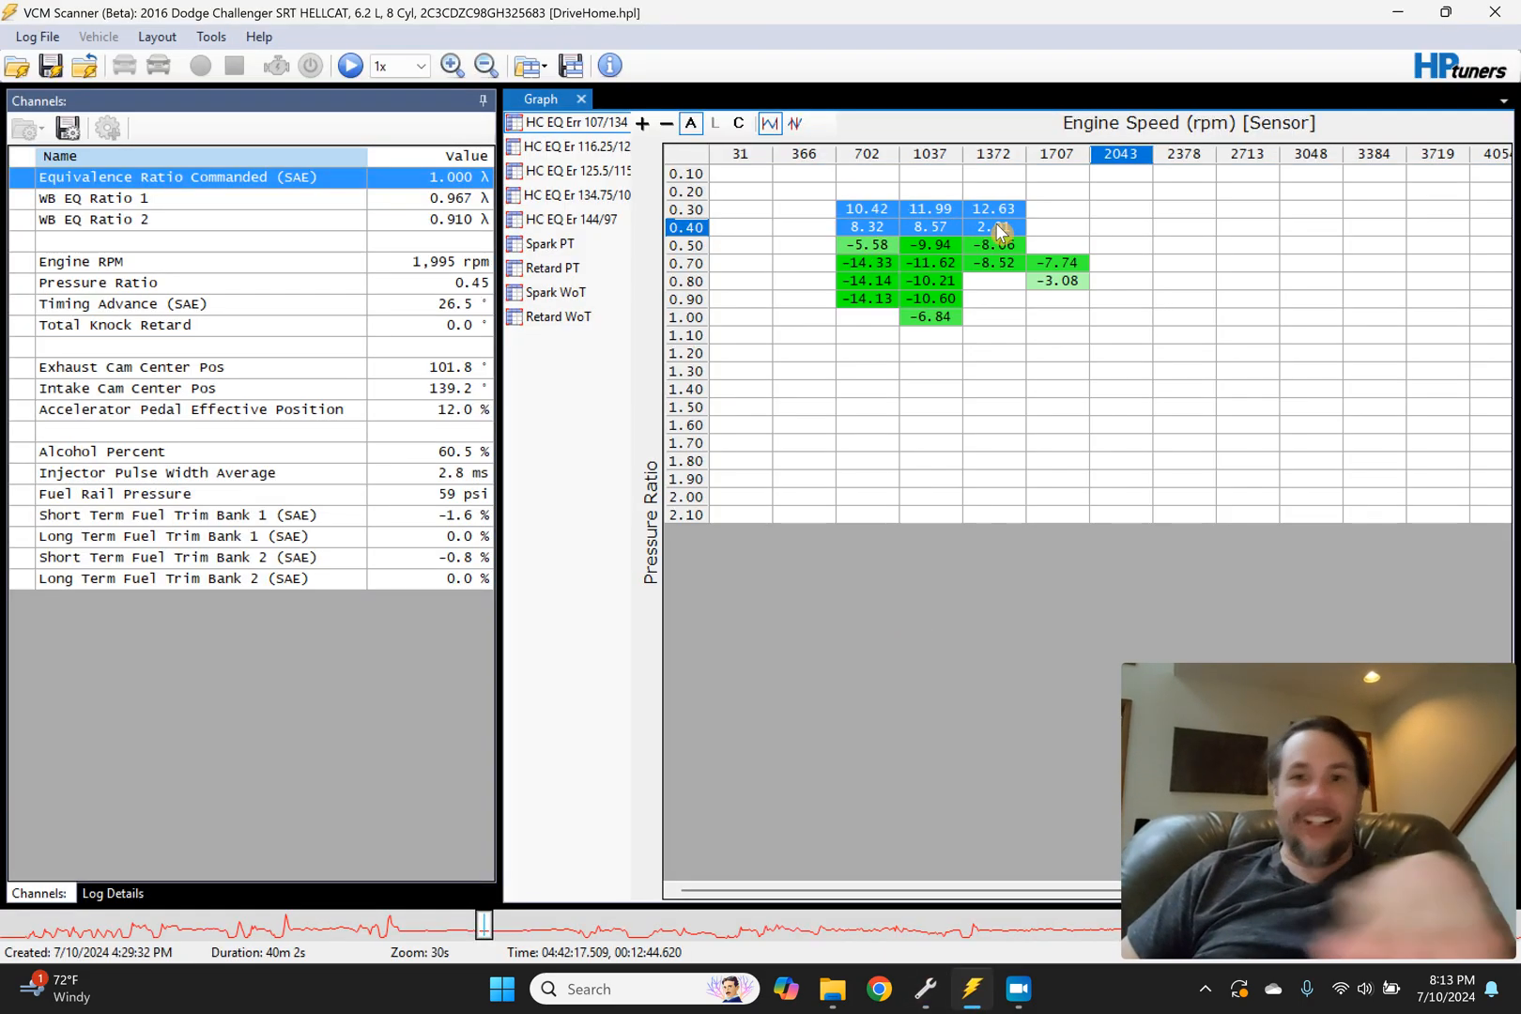
drag(880, 241, 1040, 317)
click(927, 988)
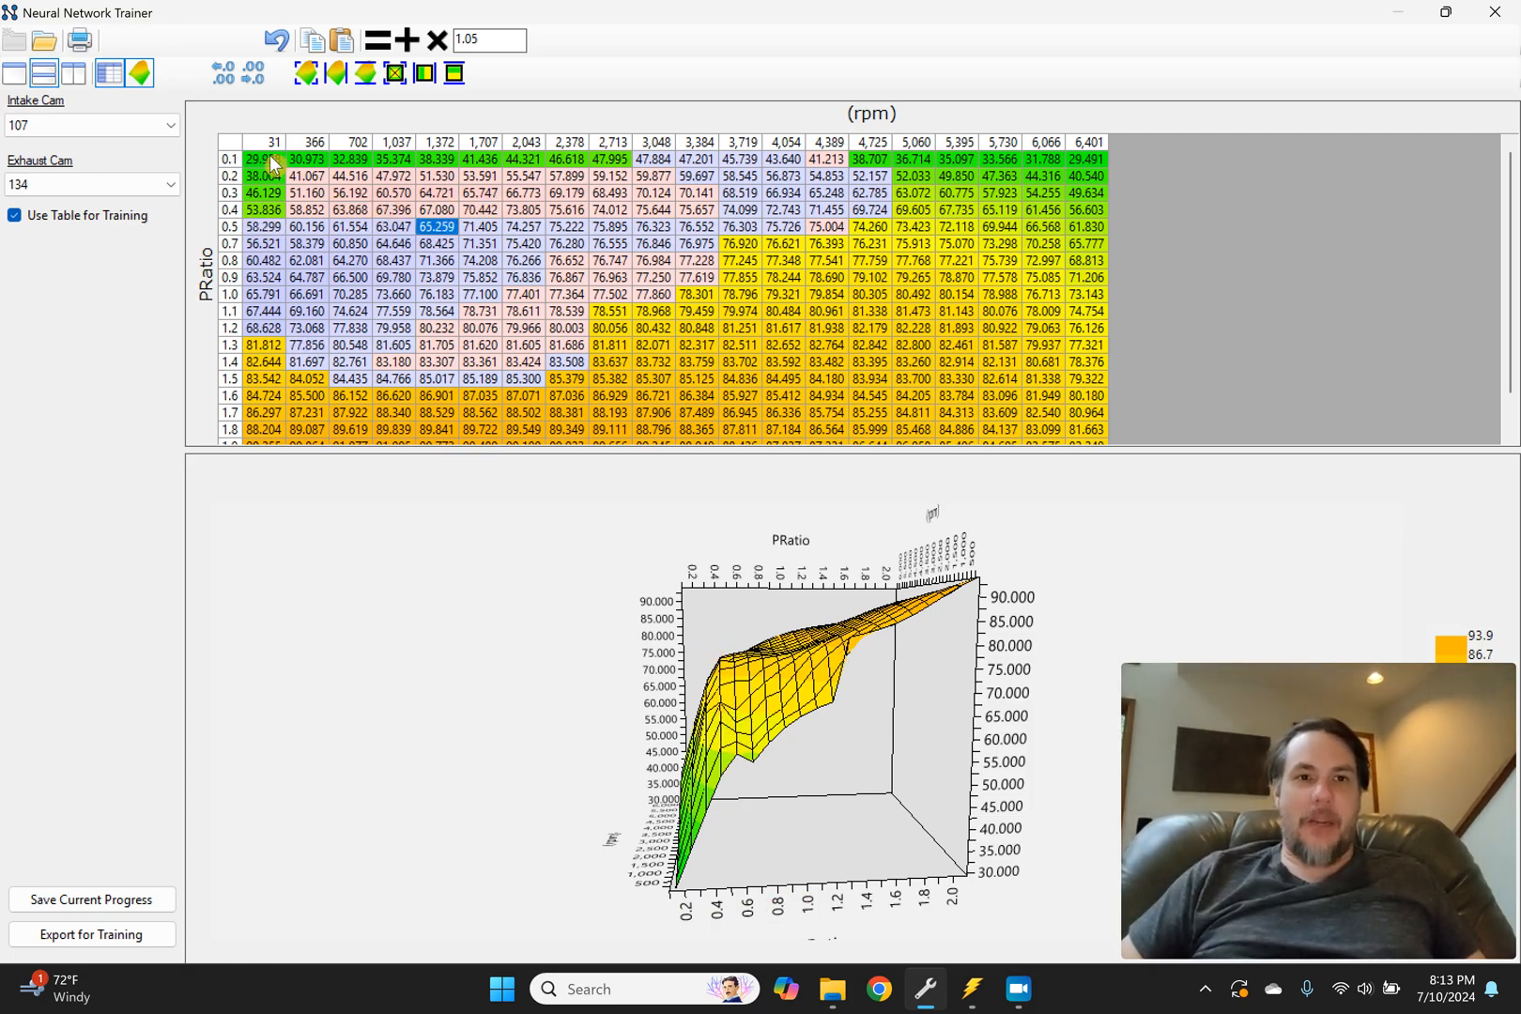
drag(271, 164, 705, 216)
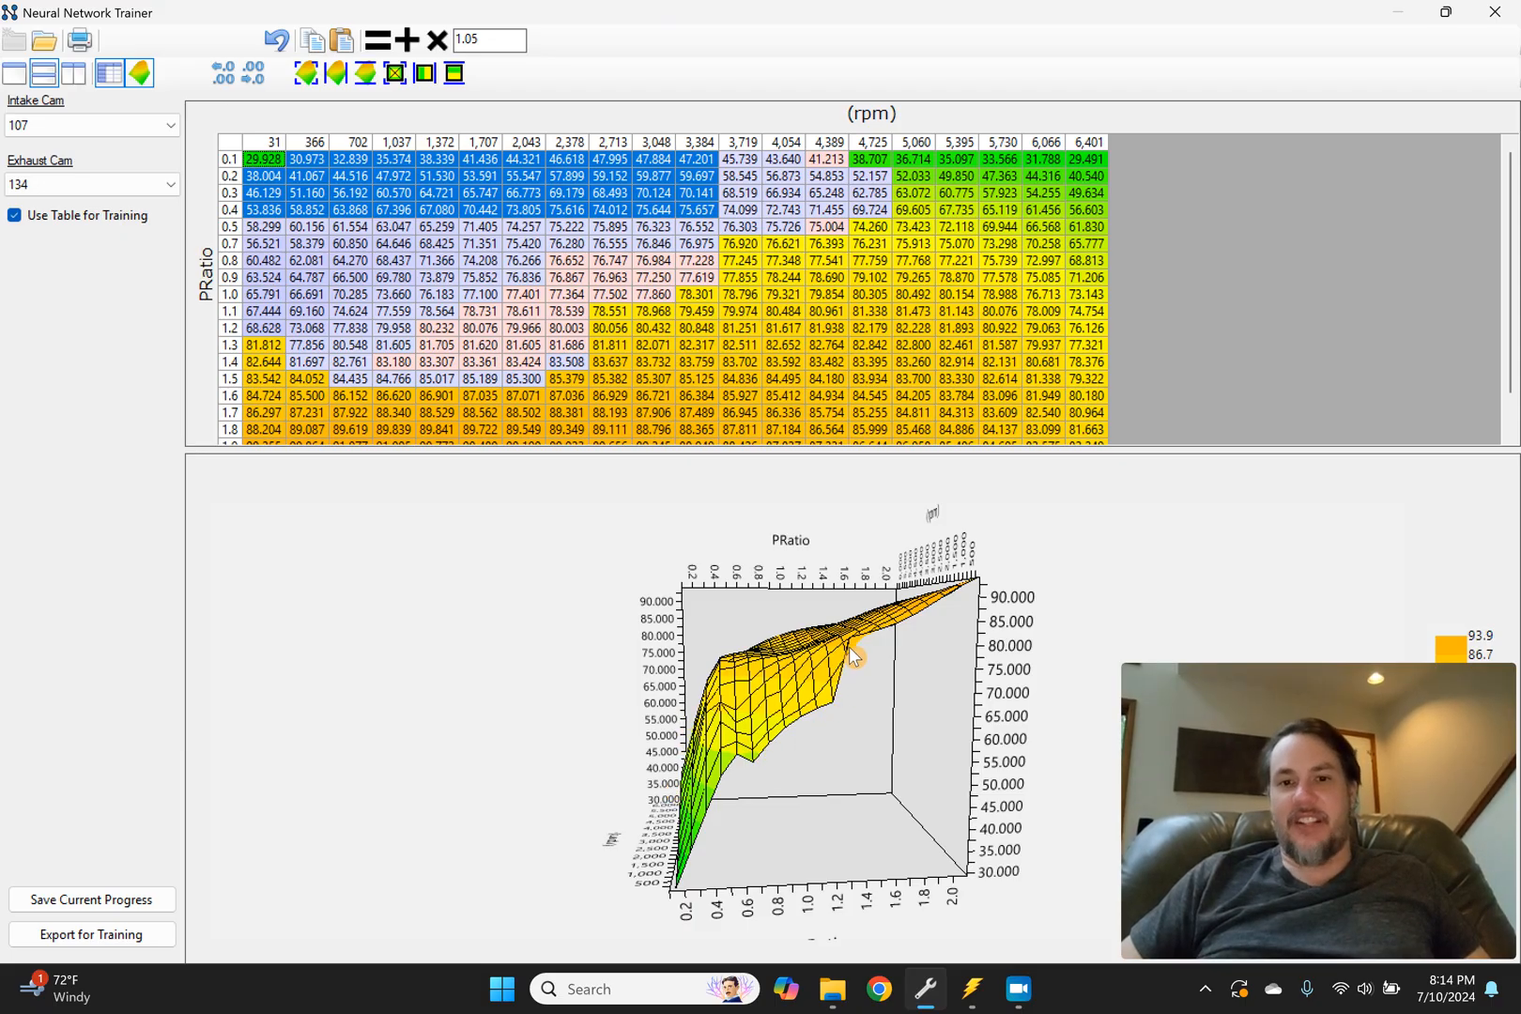
click(692, 396)
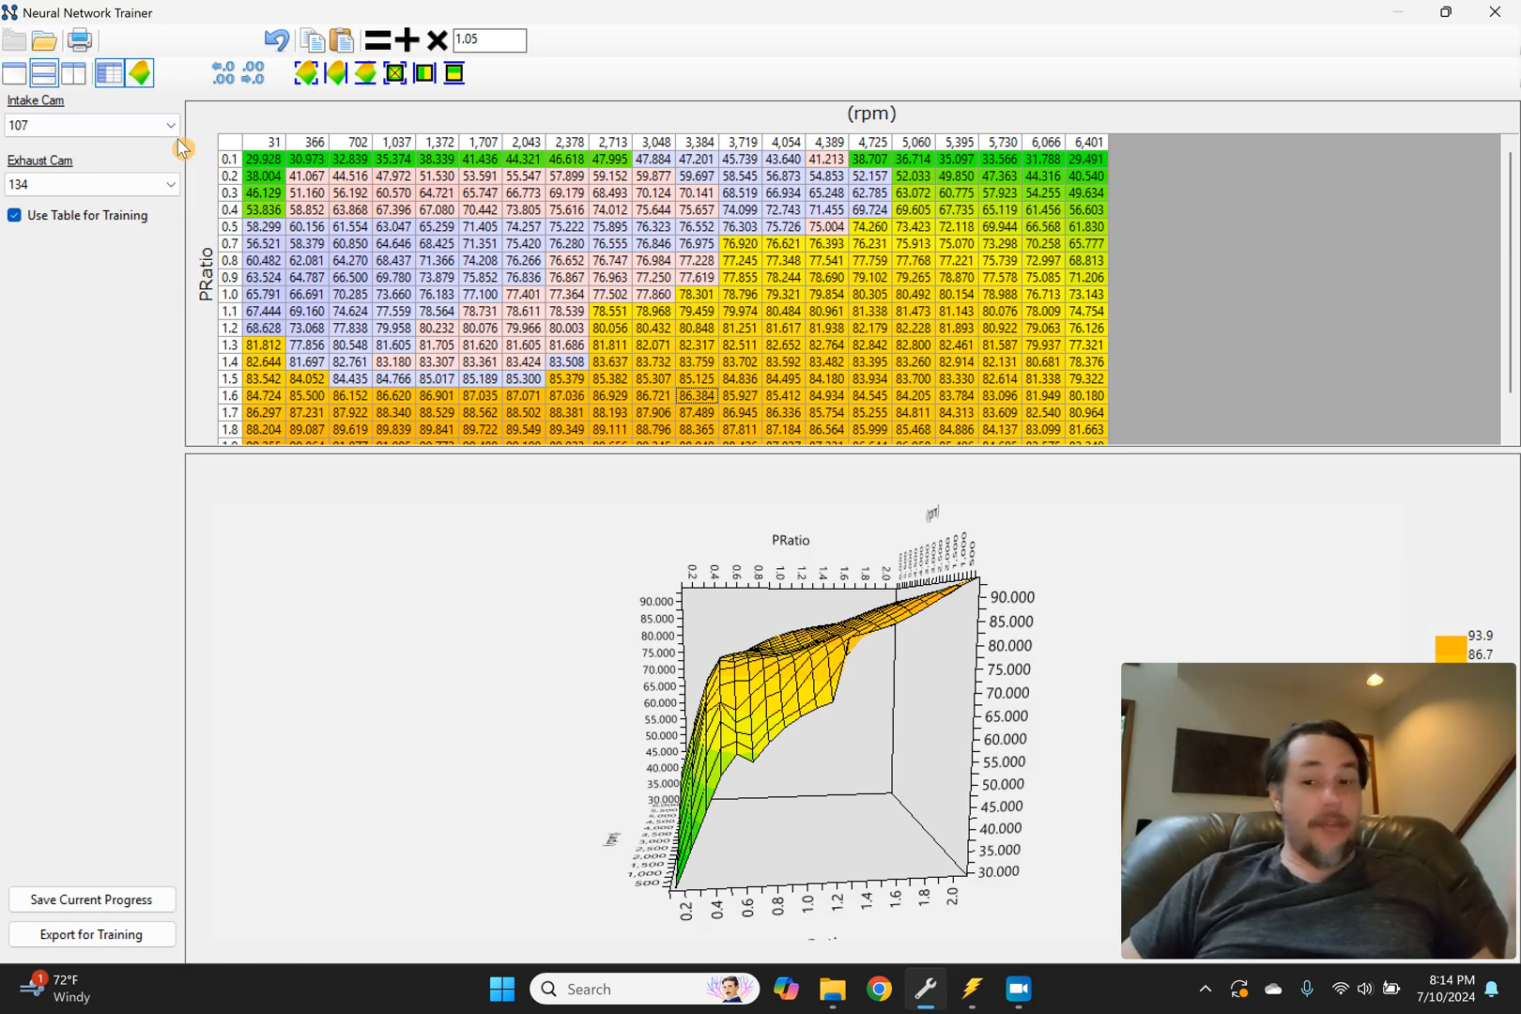
Step: Switch to VCM Scanner, look through the cam position error graphs, and copy all cells of the 134.75 intake cam graph
right_click(972, 989)
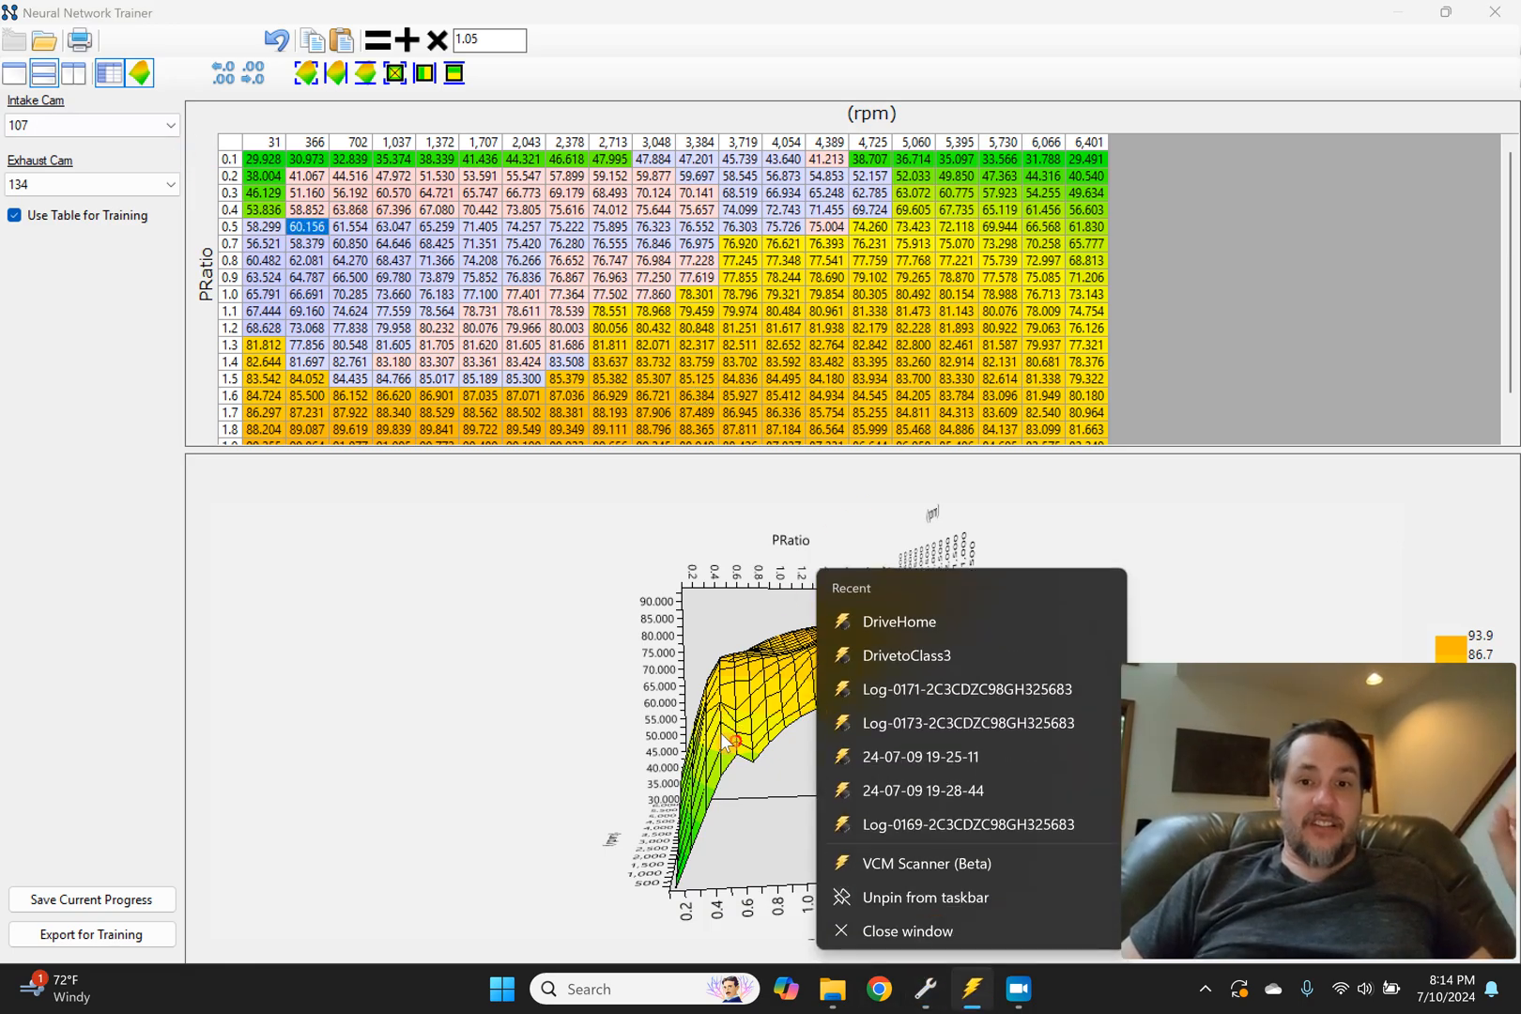
click(455, 818)
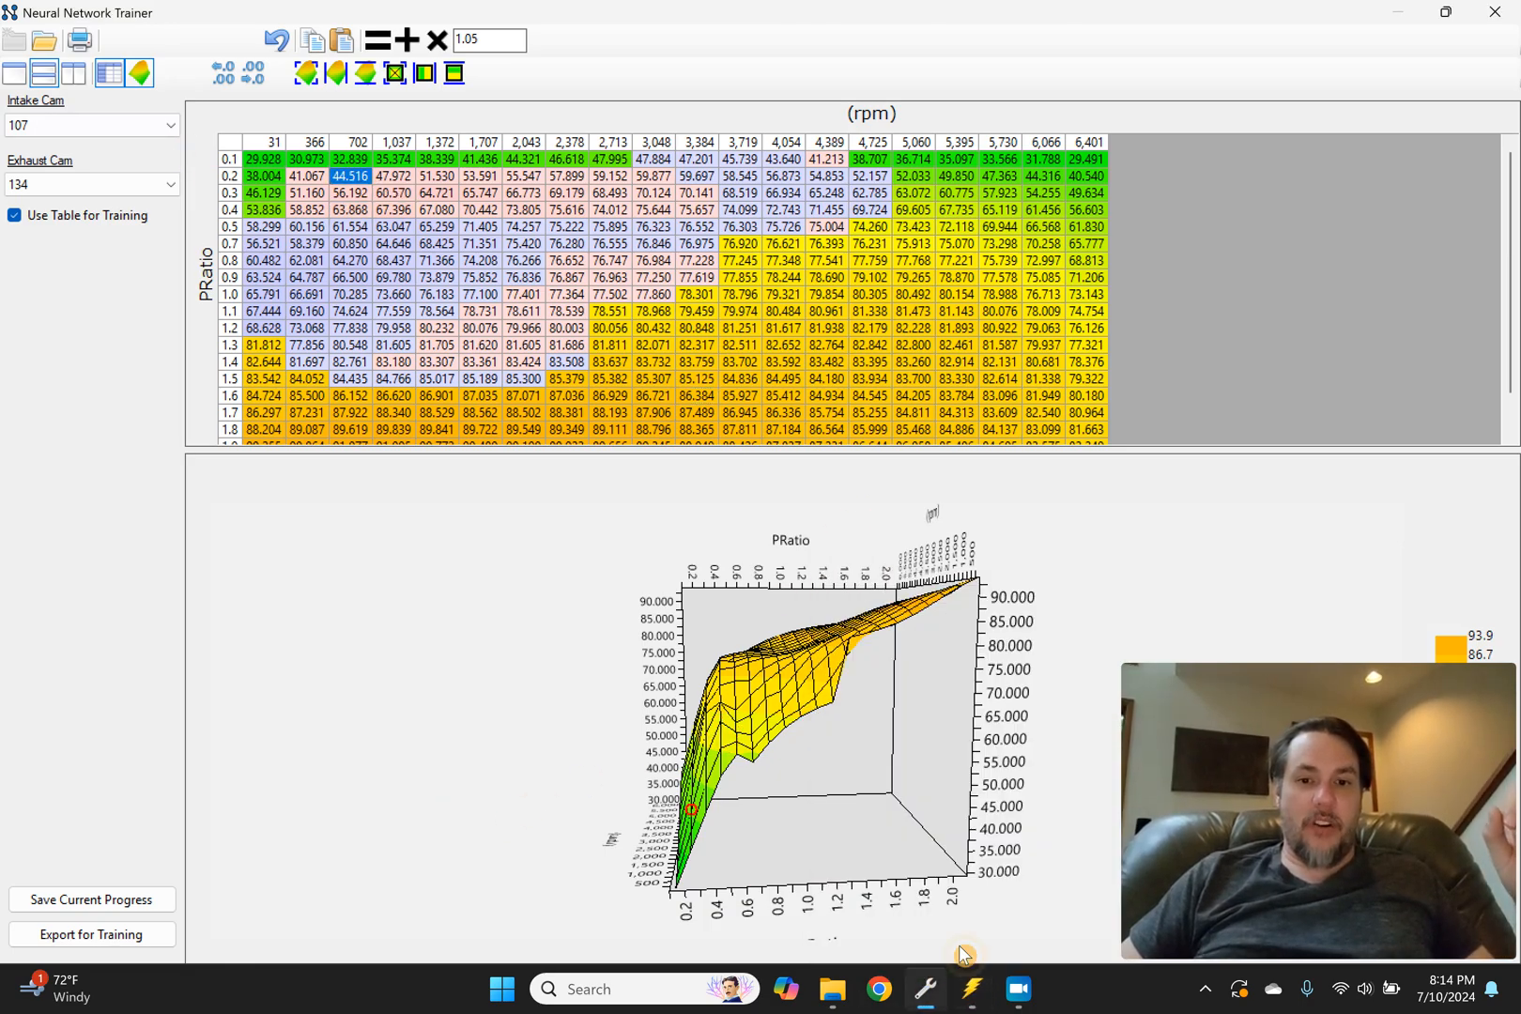
click(986, 994)
click(592, 148)
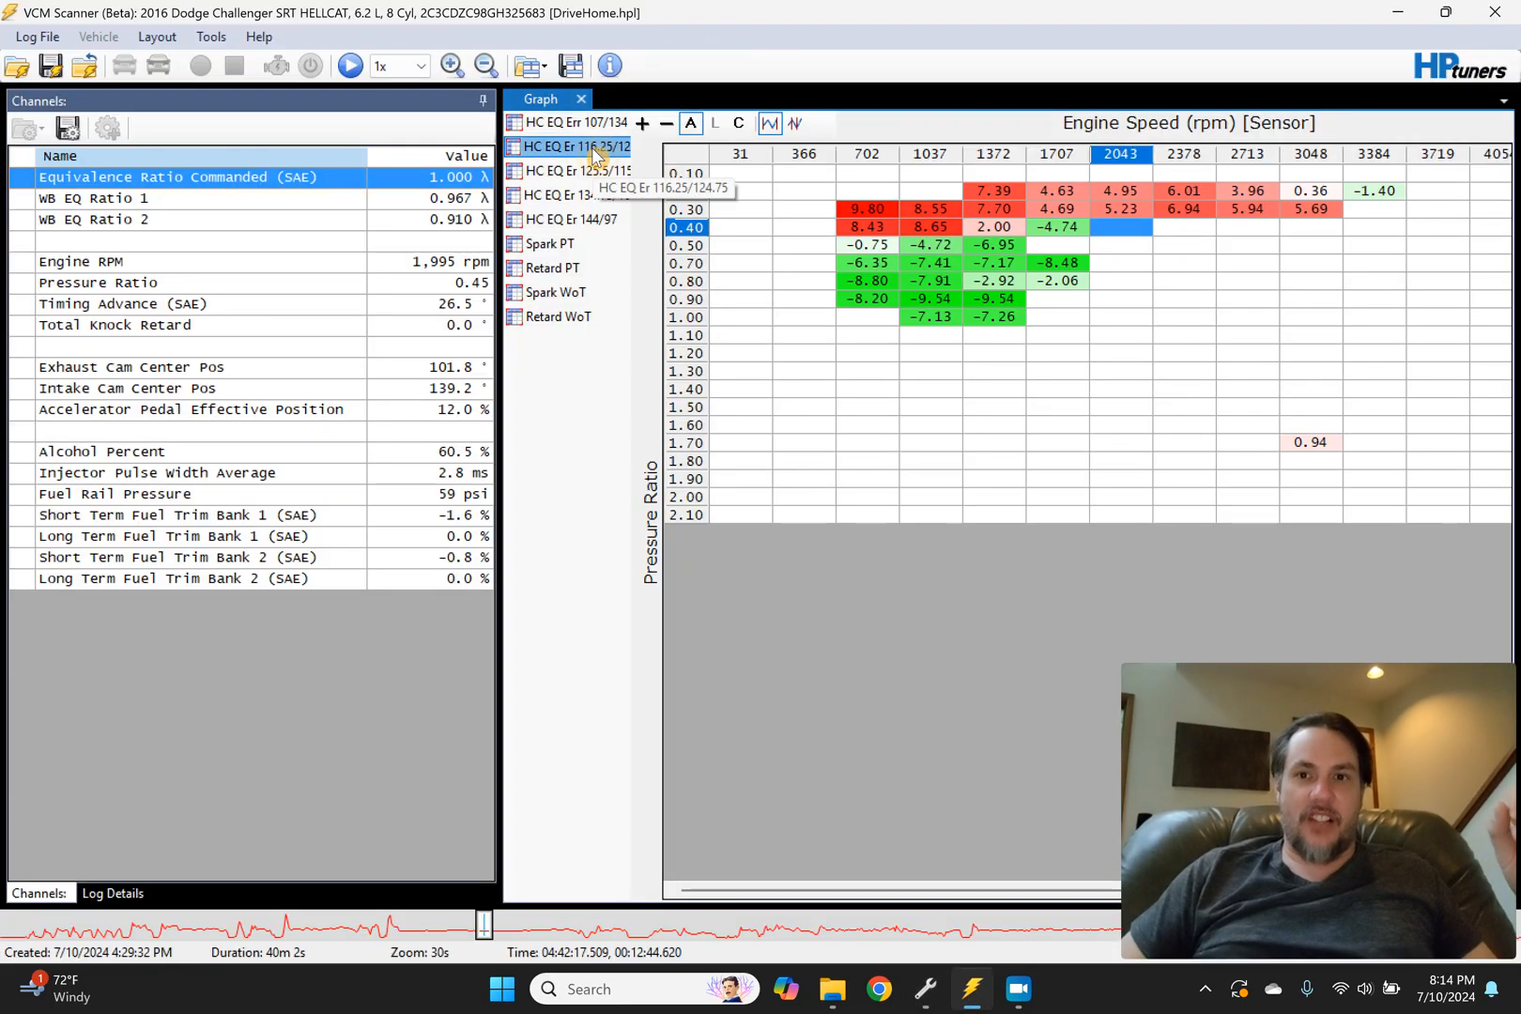
click(589, 171)
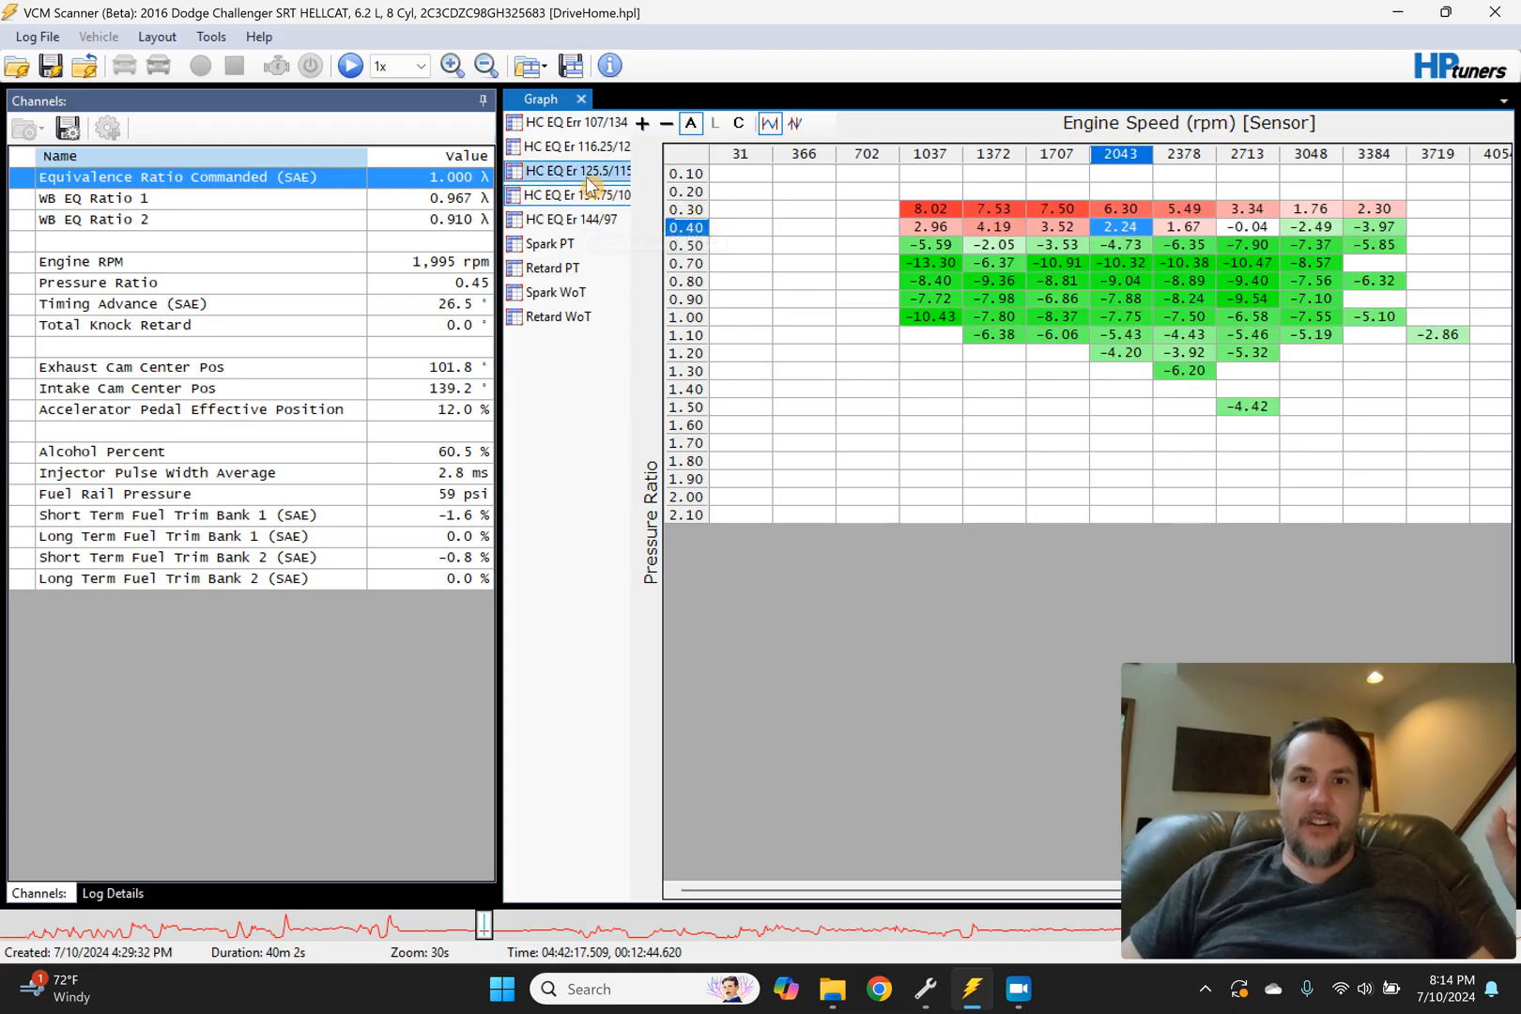
click(601, 195)
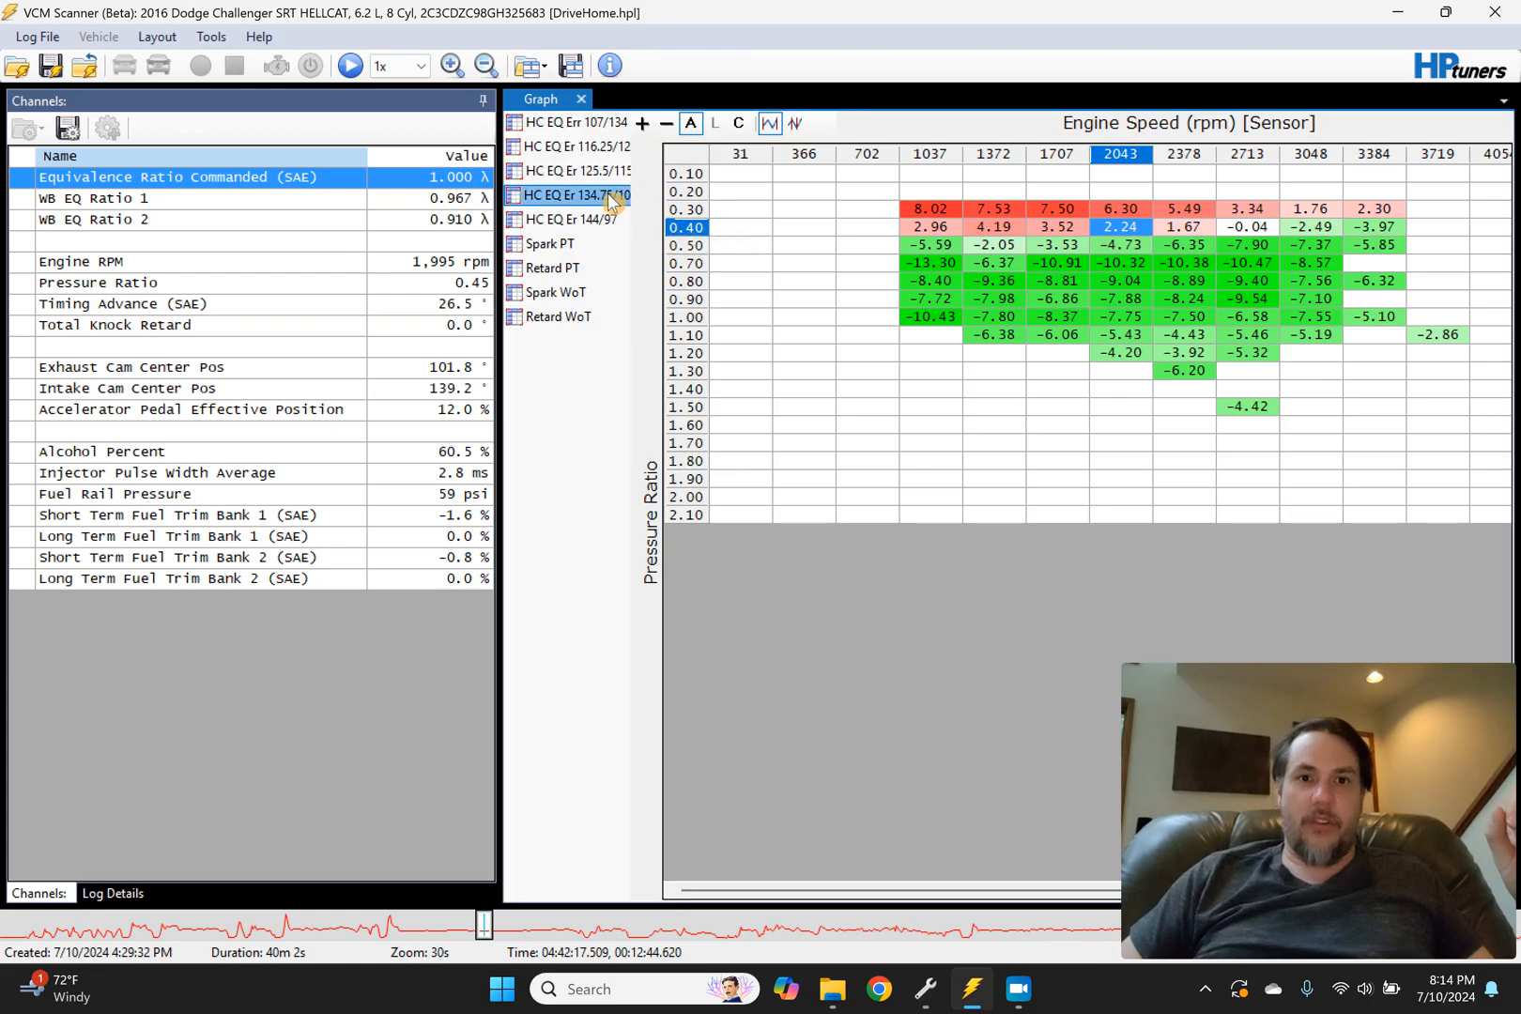
click(702, 157)
right_click(706, 160)
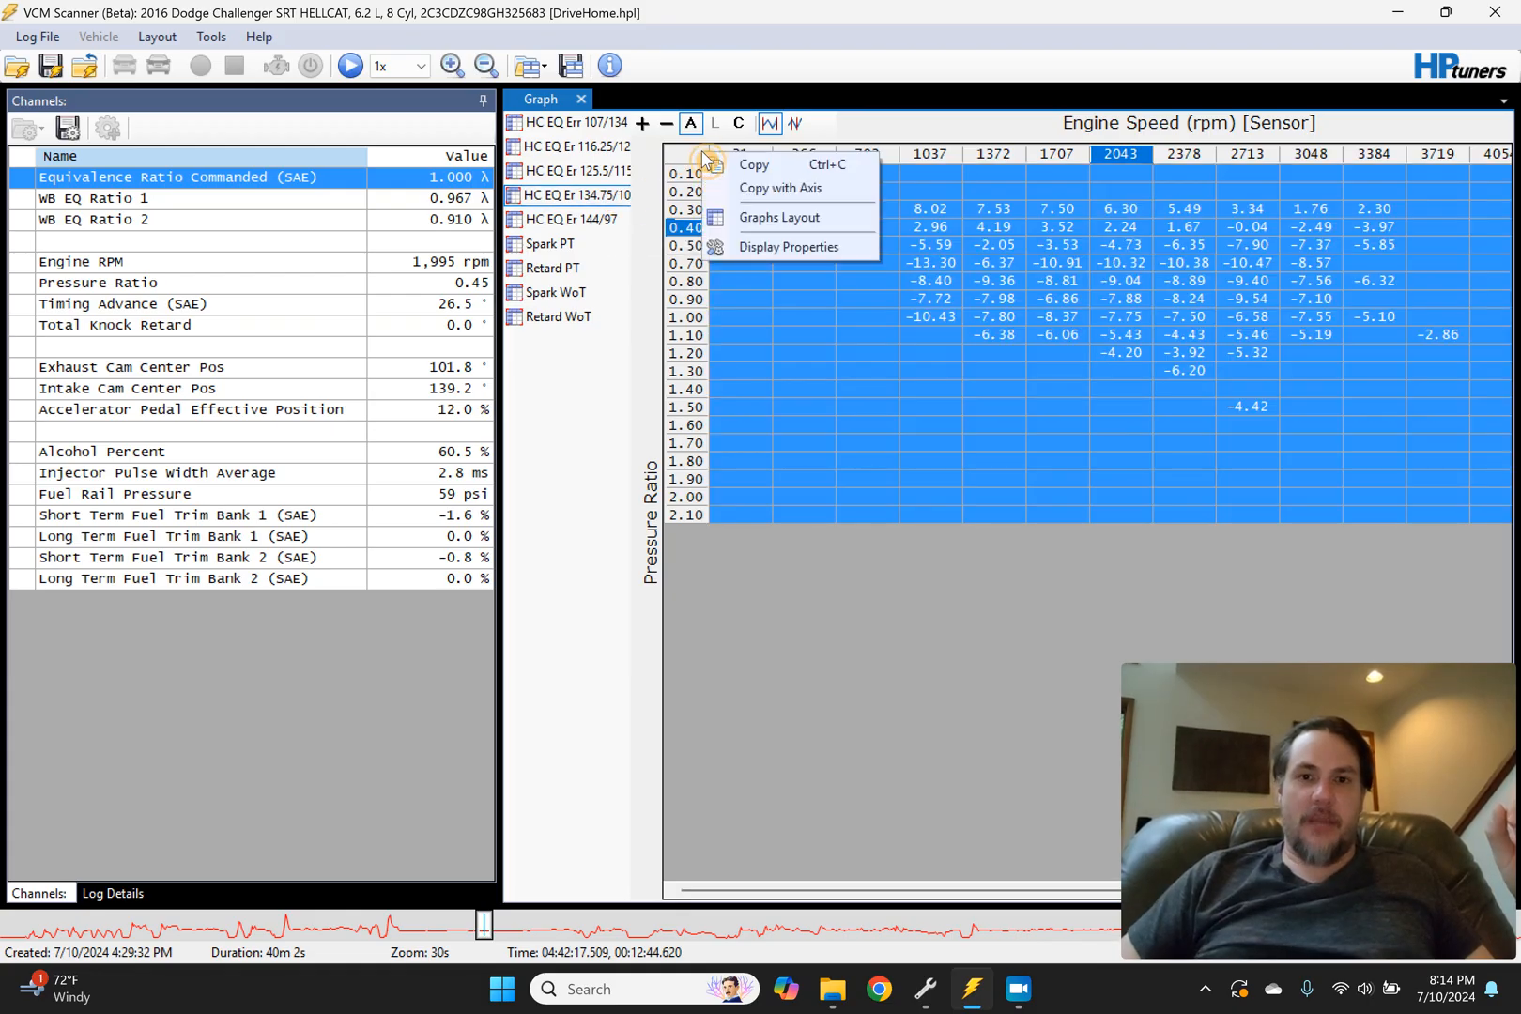
click(732, 169)
Step: Switch back to Neural Network Trainer and open the table for intake cam 134.75 and exhaust cam 106.25
click(922, 990)
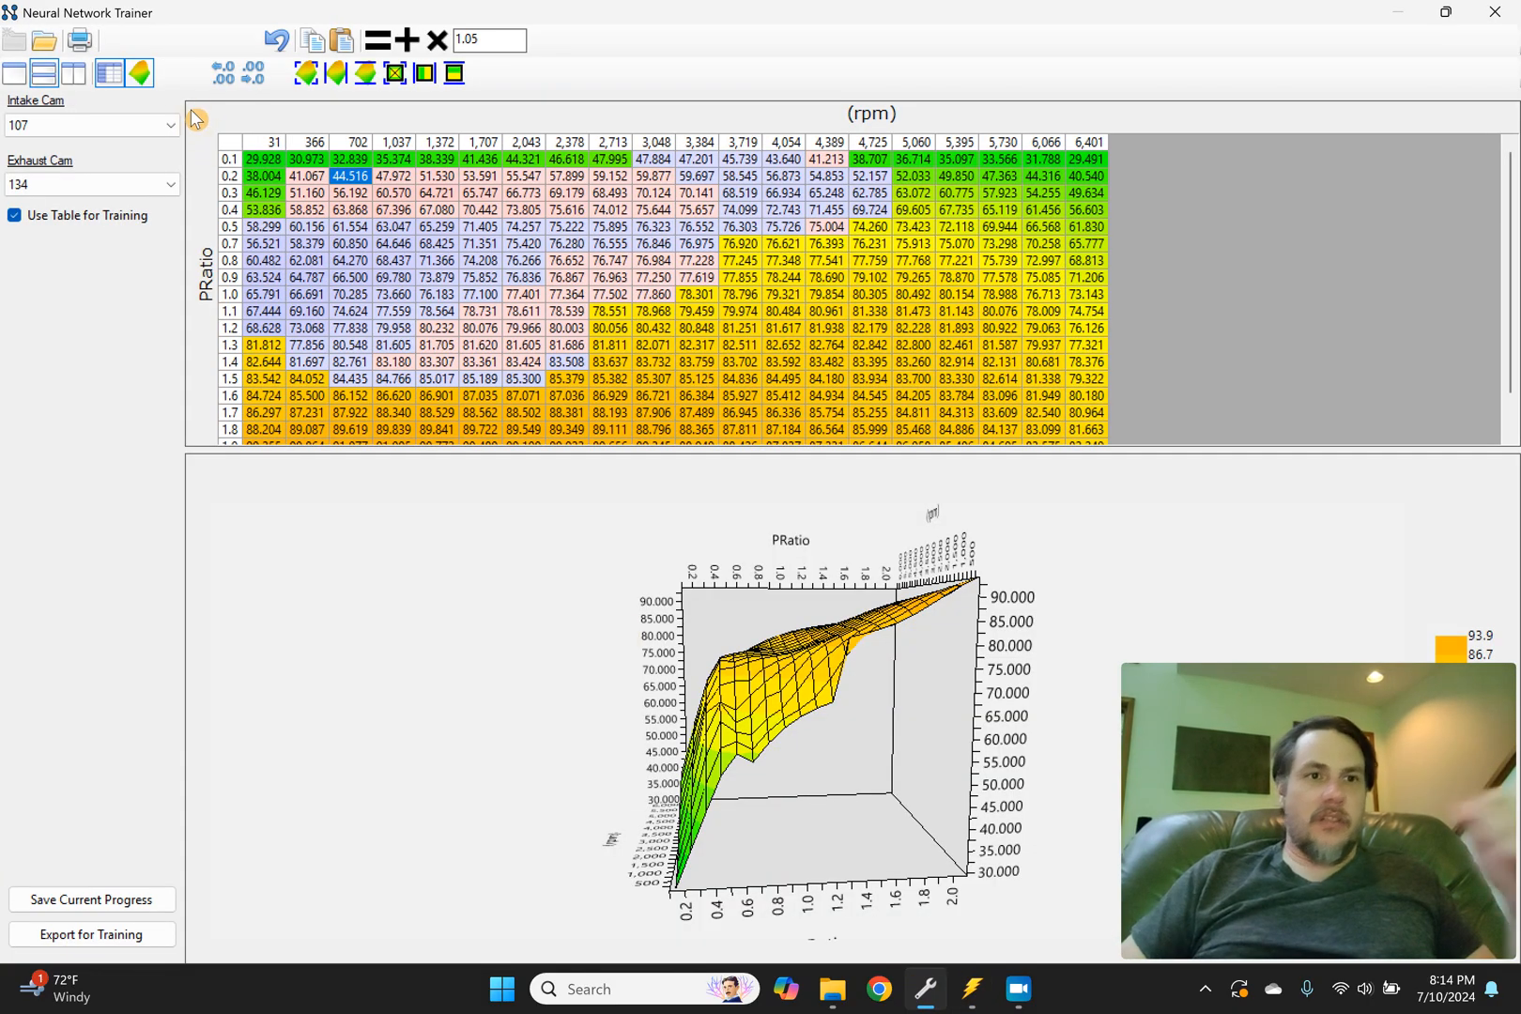
click(149, 125)
click(120, 188)
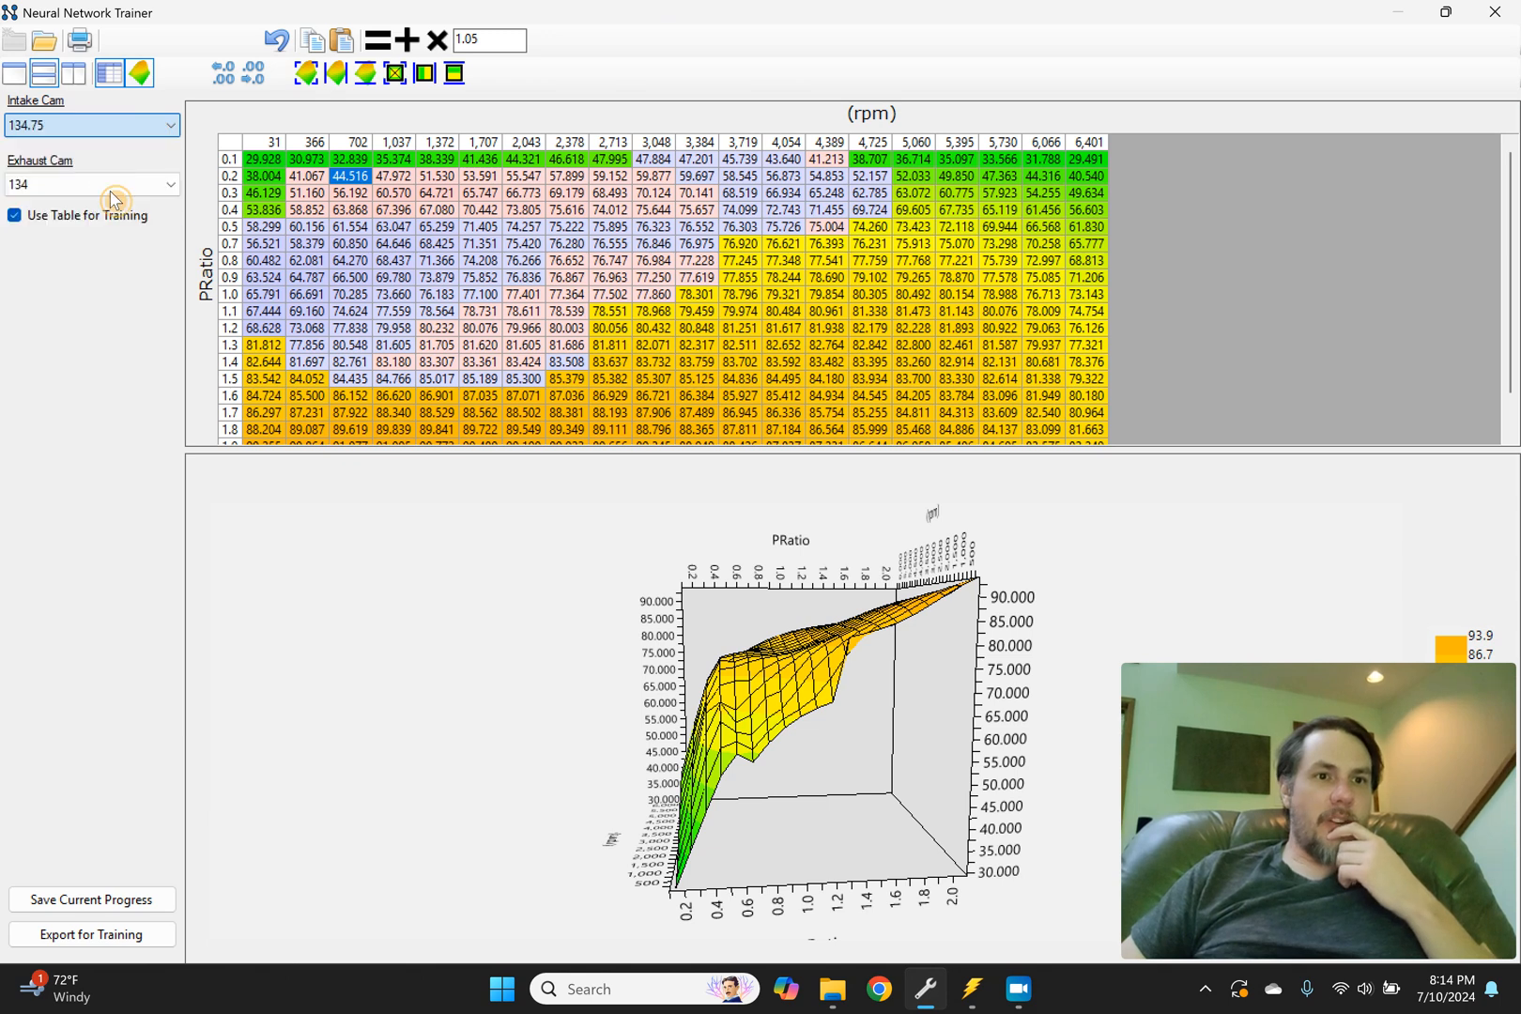
click(113, 188)
click(89, 216)
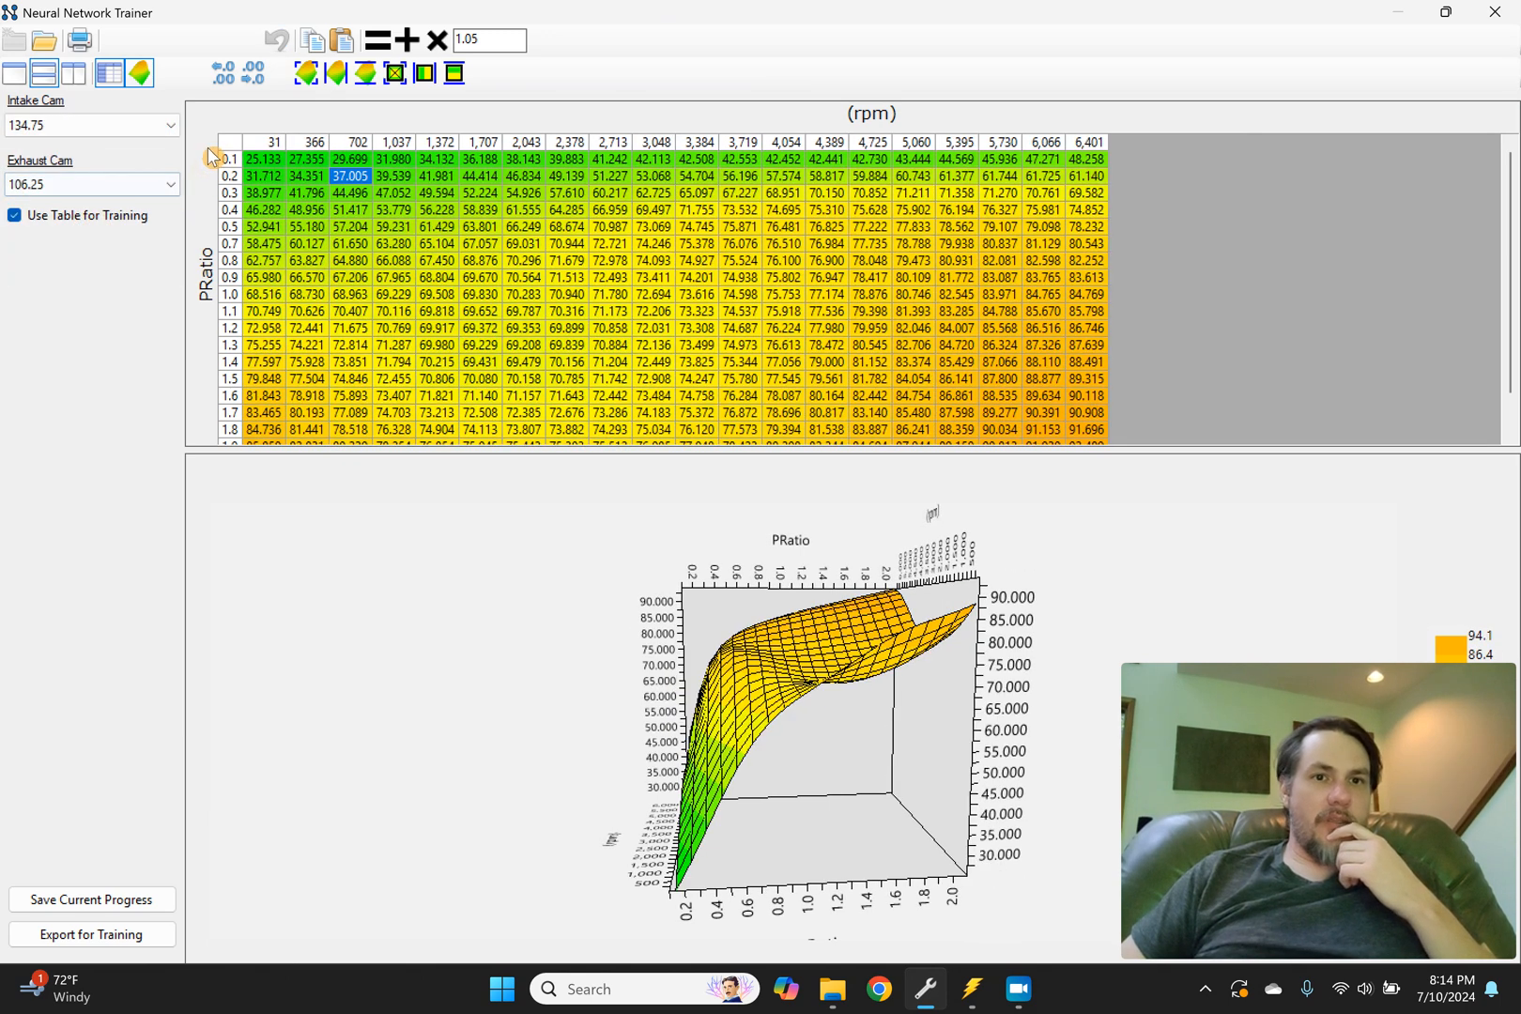
Step: Try applying the copied error to the whole table with Multiply by % - Half, inspect the surface, and undo it
click(227, 144)
right_click(233, 149)
mouse_move(329, 230)
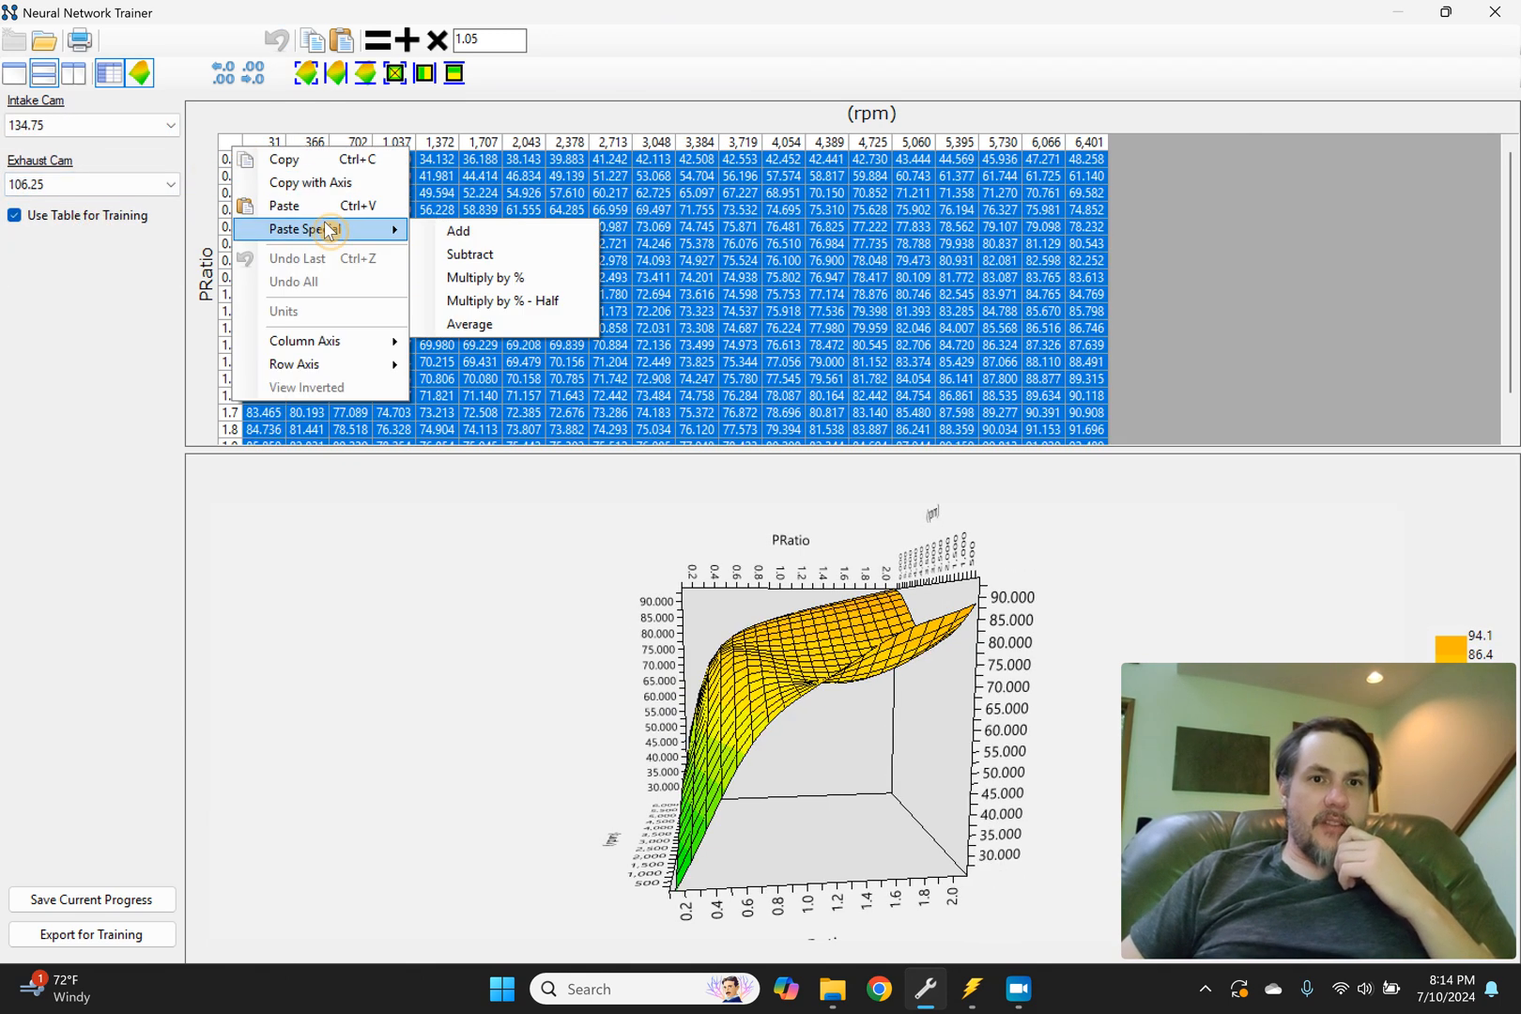
click(518, 299)
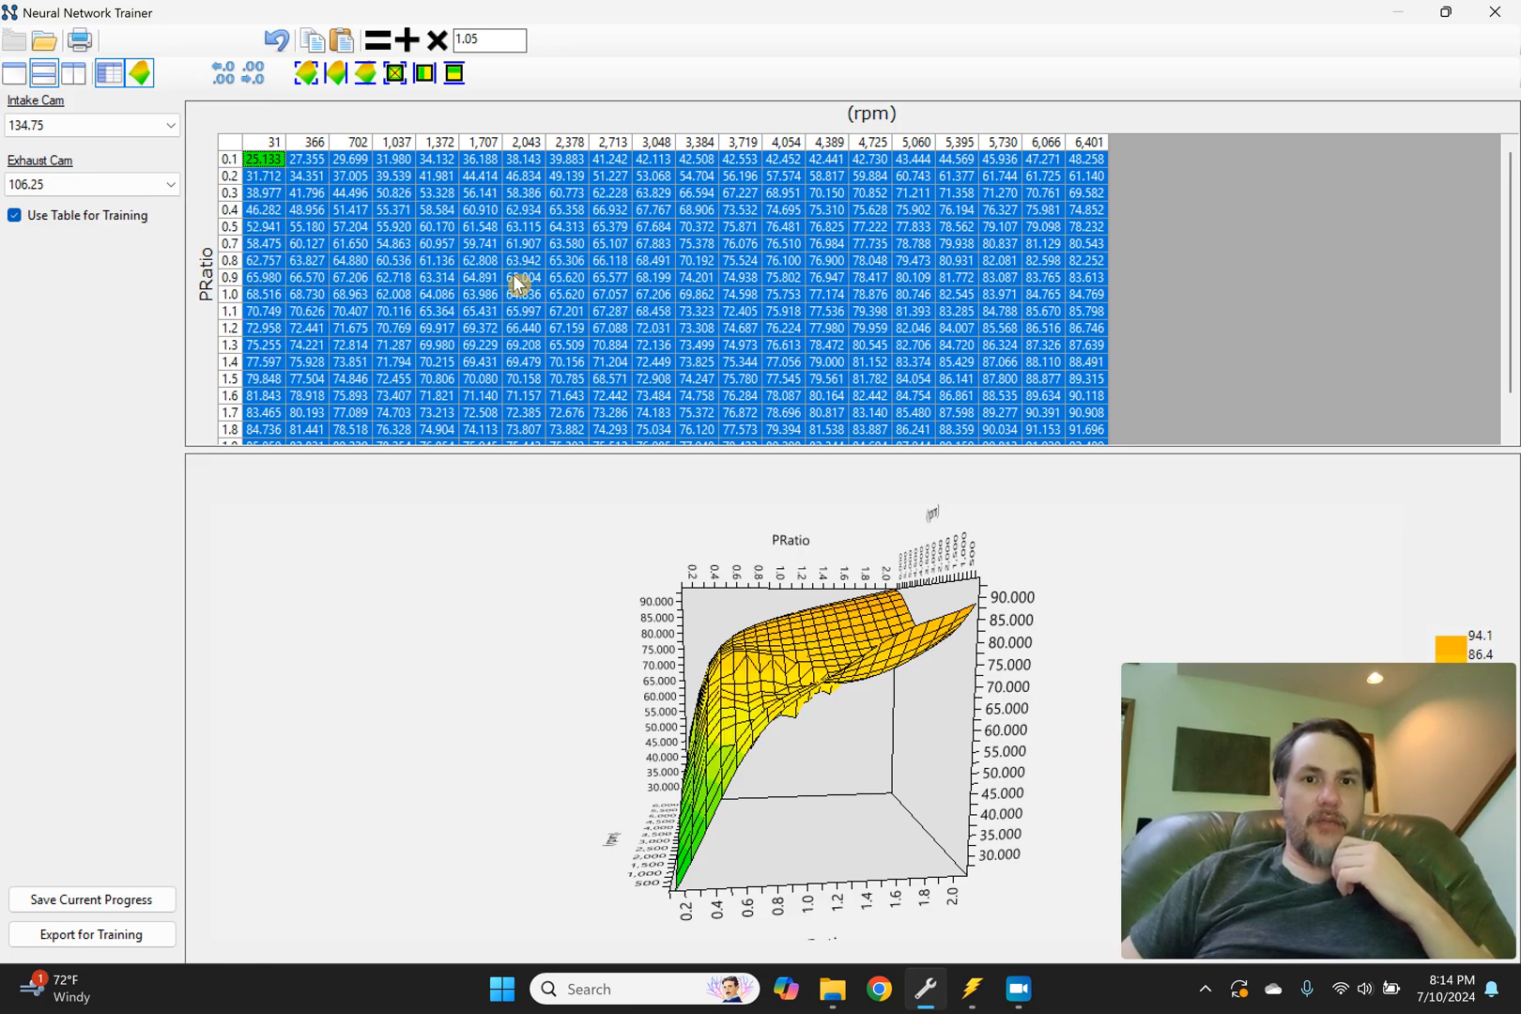
drag(815, 756, 882, 792)
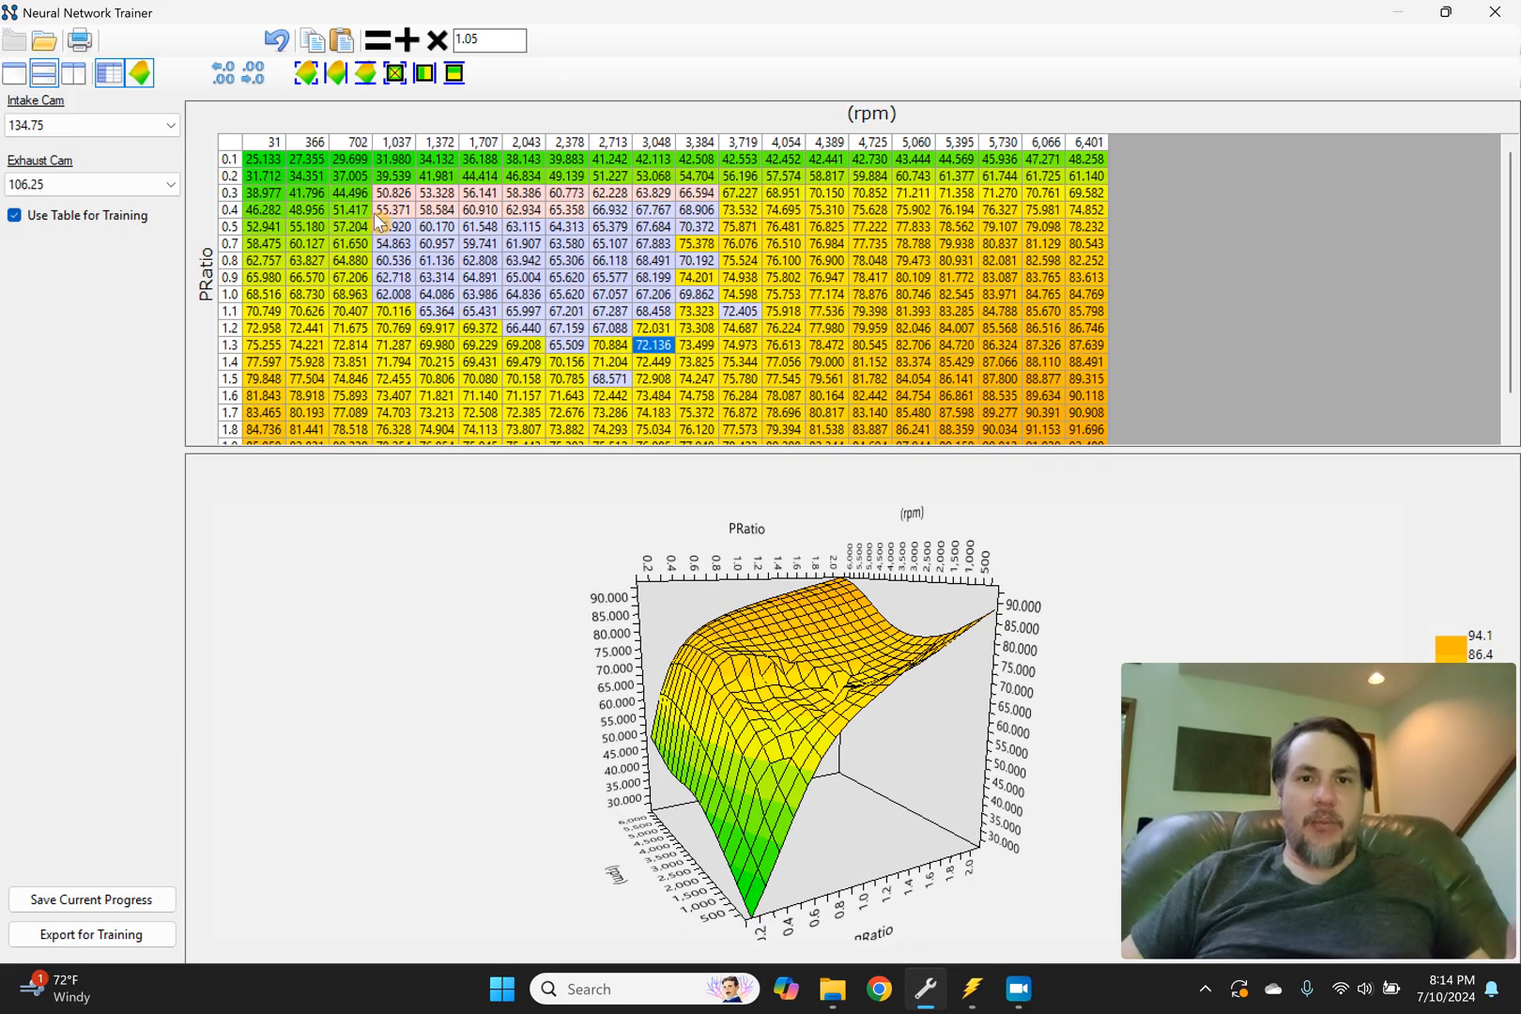
click(238, 226)
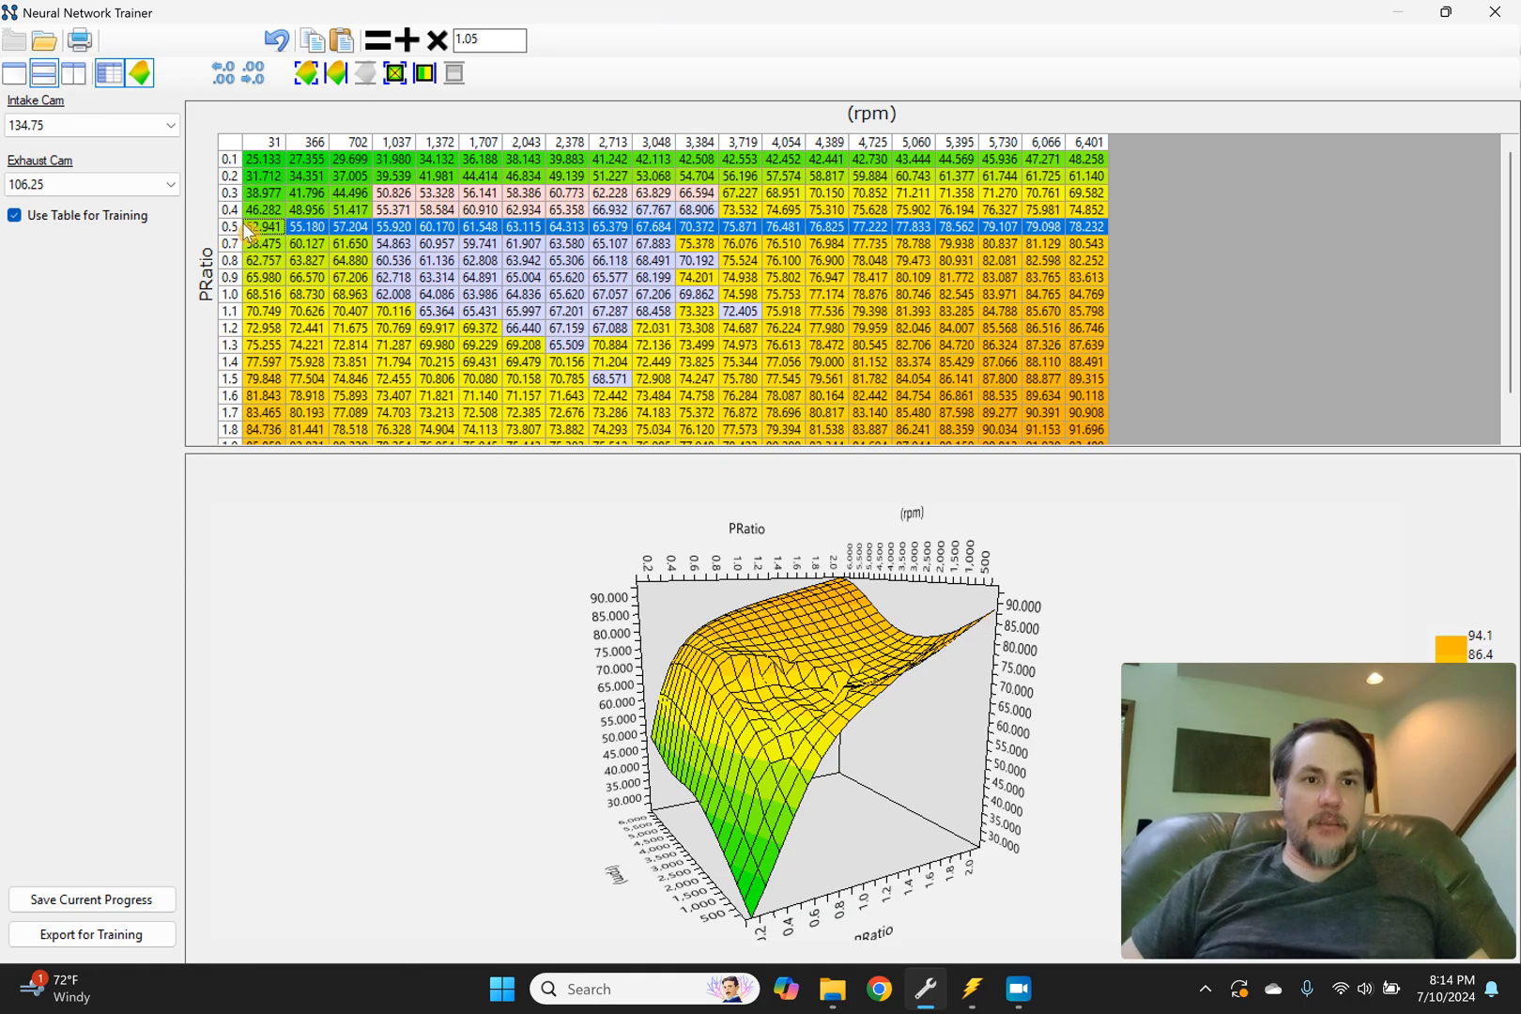
click(310, 226)
click(279, 45)
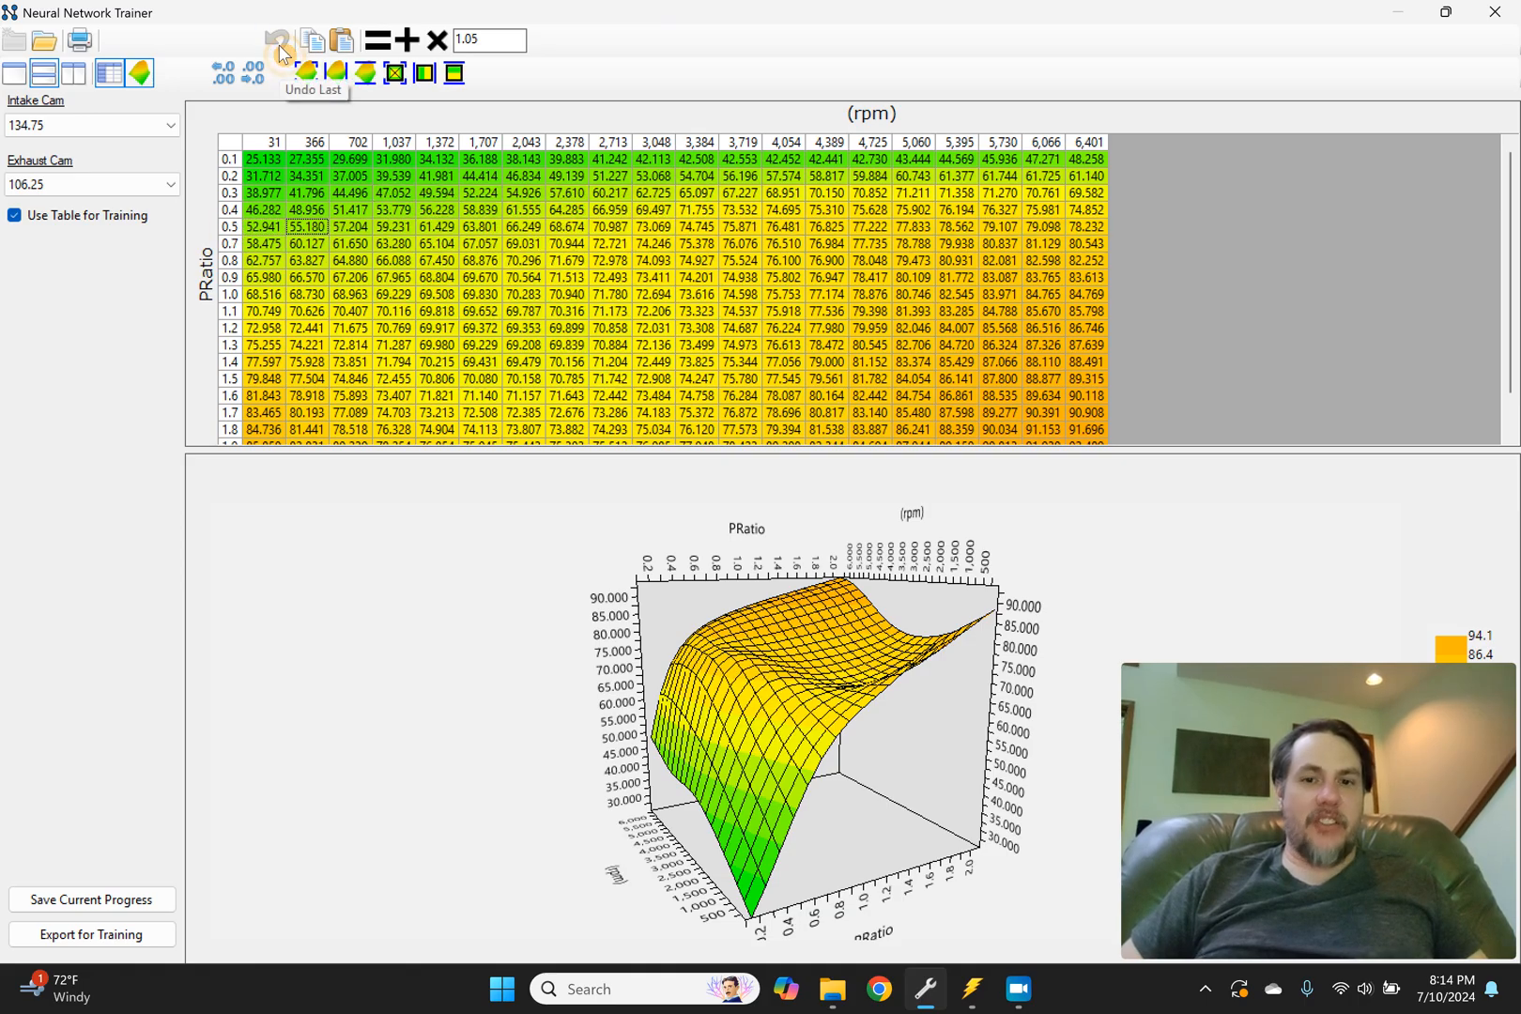
Step: Switch to VCM Scanner and examine the 134.75 intake cam error cells from pressure ratio 0.50 to 1.50
click(972, 989)
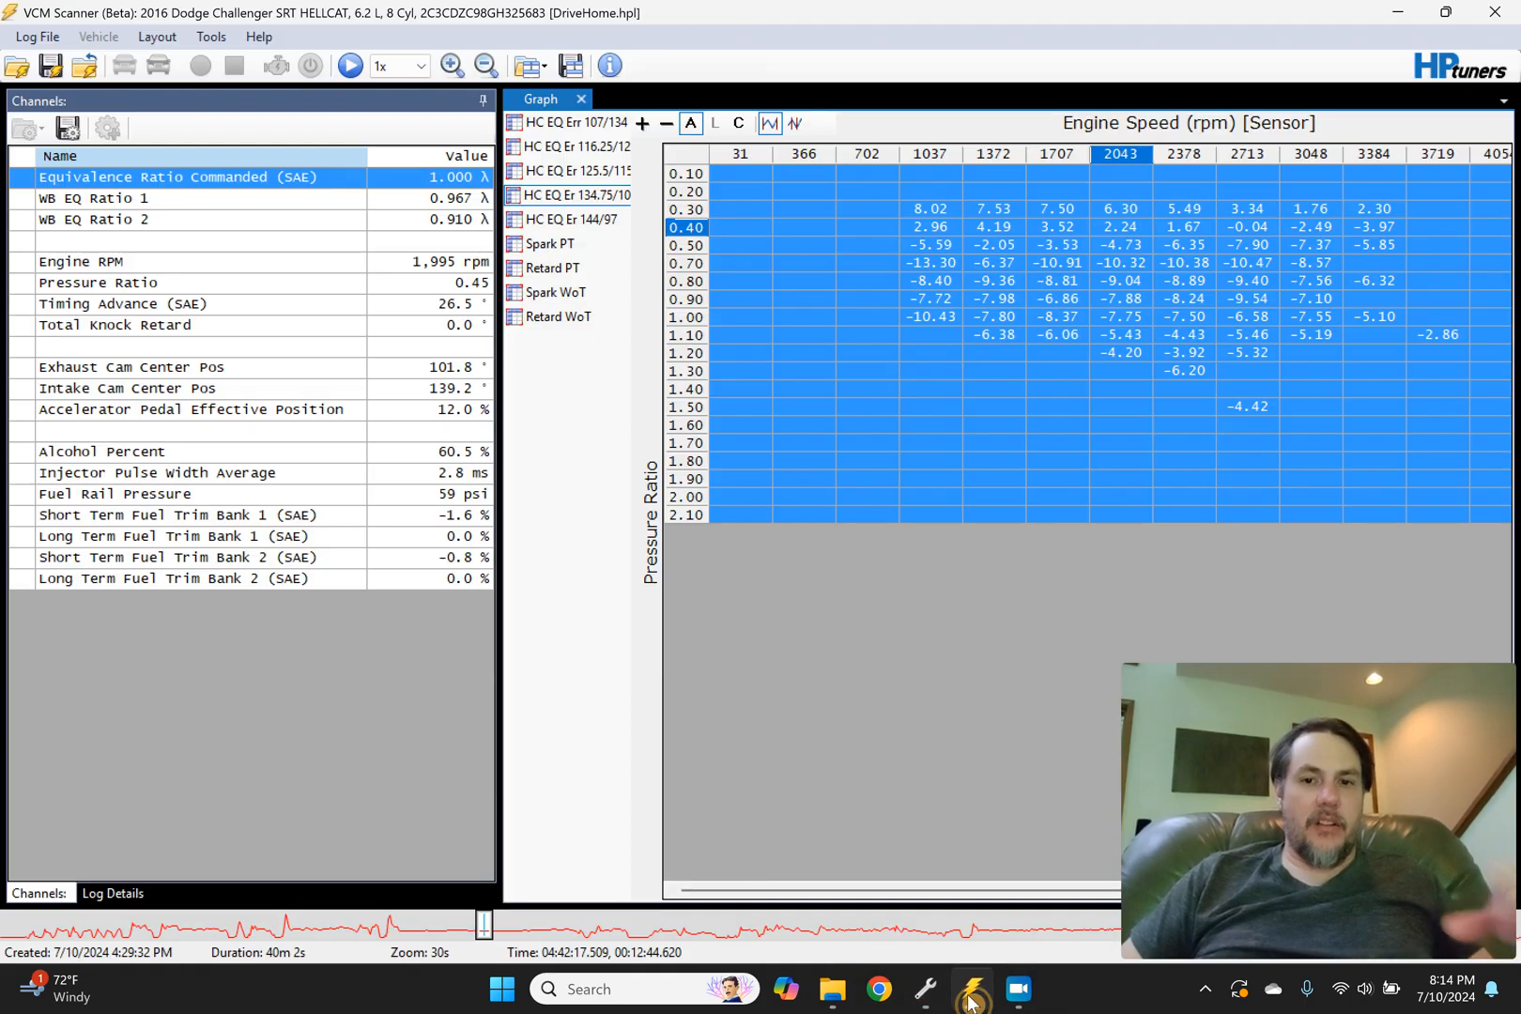
click(765, 248)
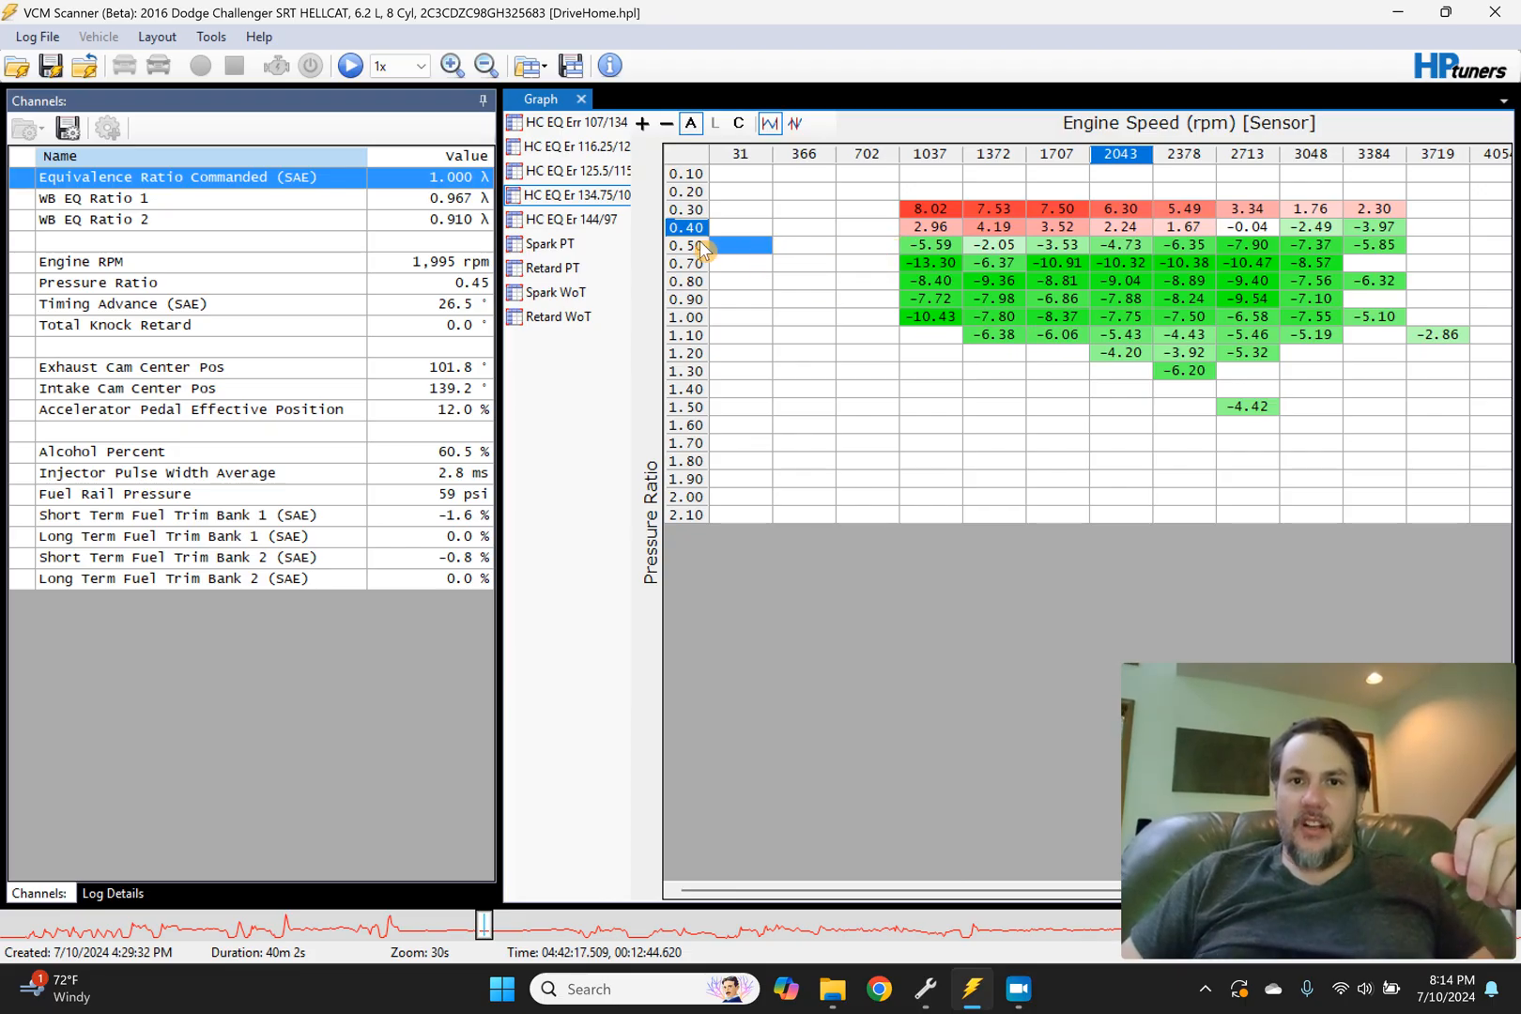
drag(700, 242, 1432, 411)
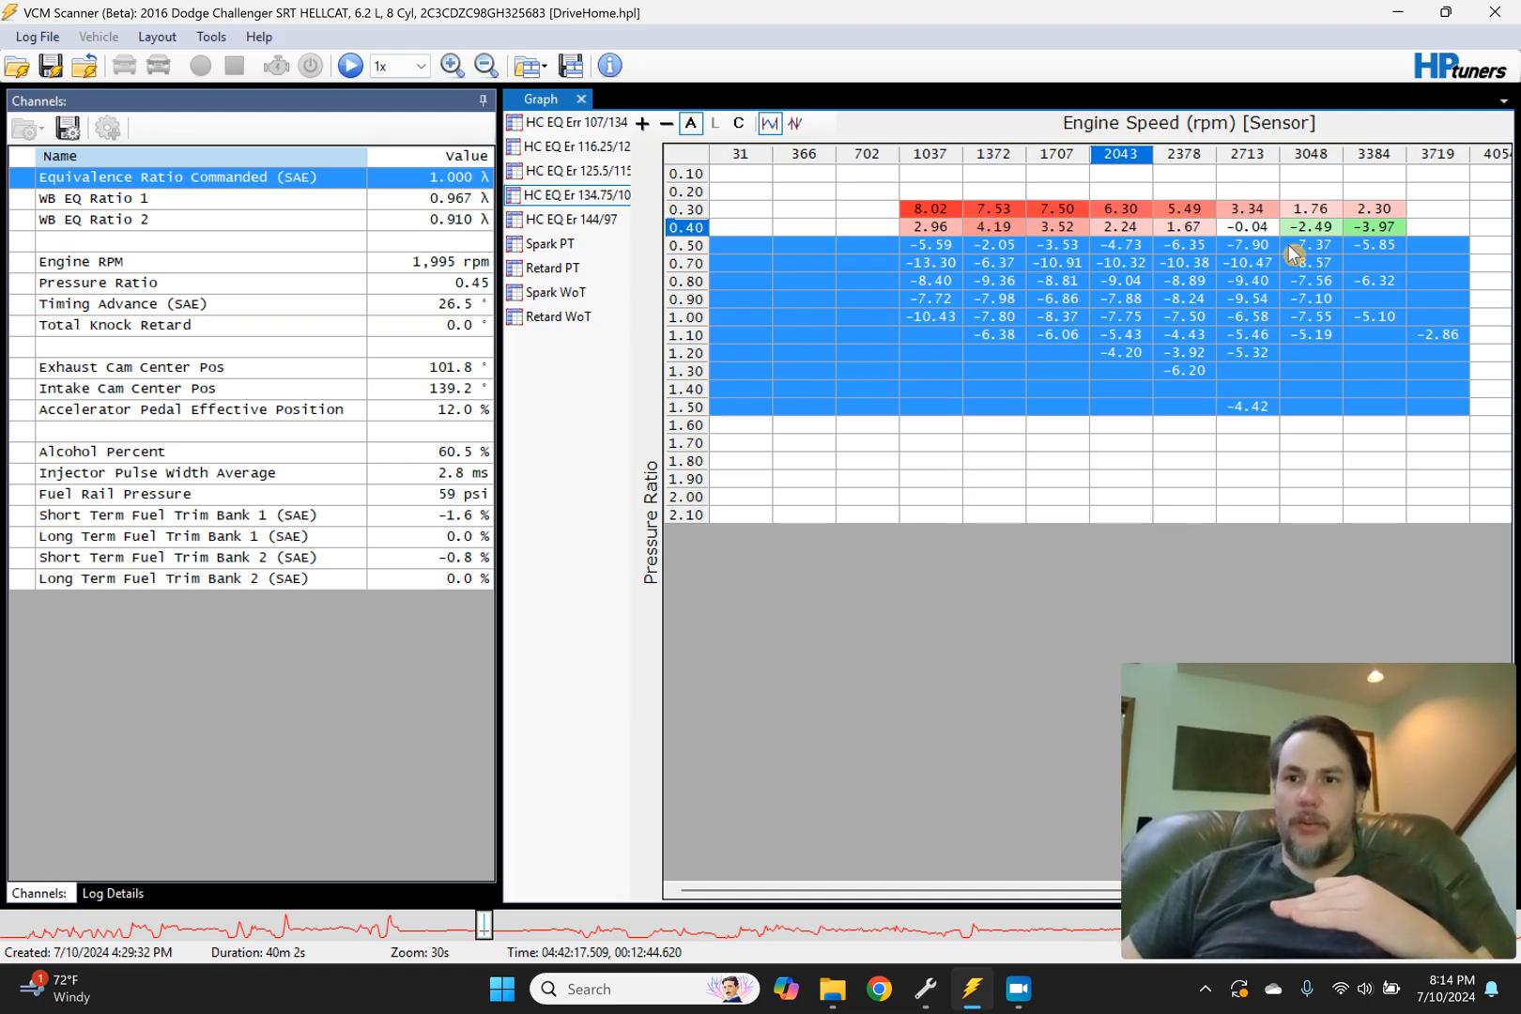
Step: Switch to Neural Network Trainer, multiply all cells from pressure ratio 0.5 through 2.1 by .95, and inspect the surface
click(925, 989)
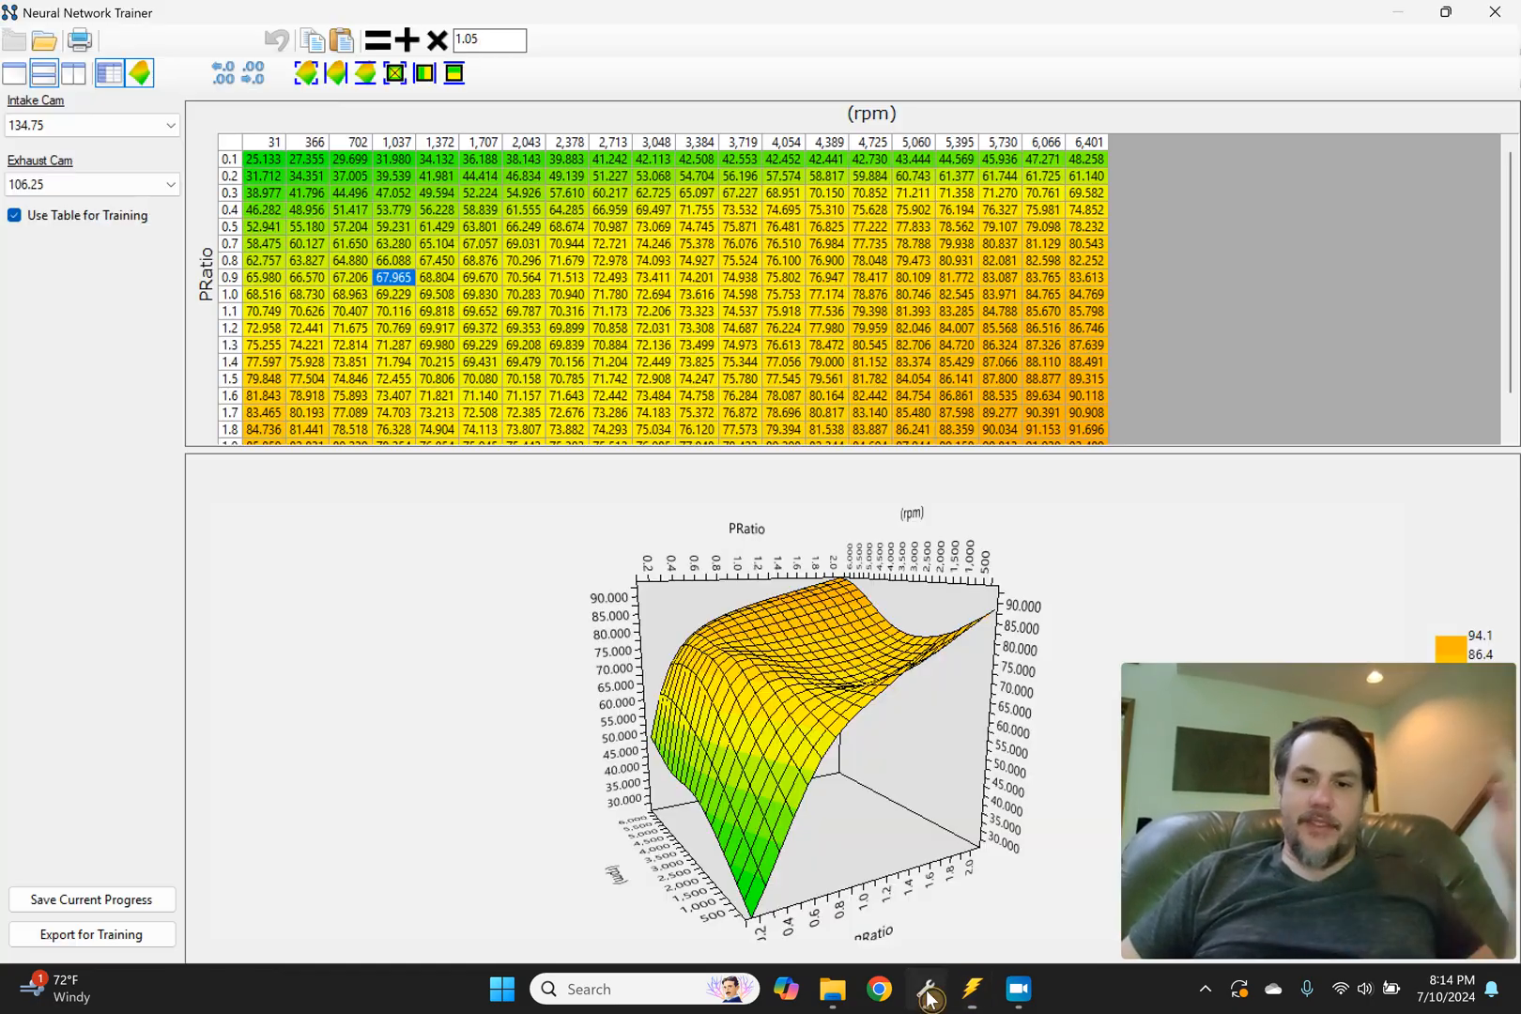
drag(228, 232, 258, 759)
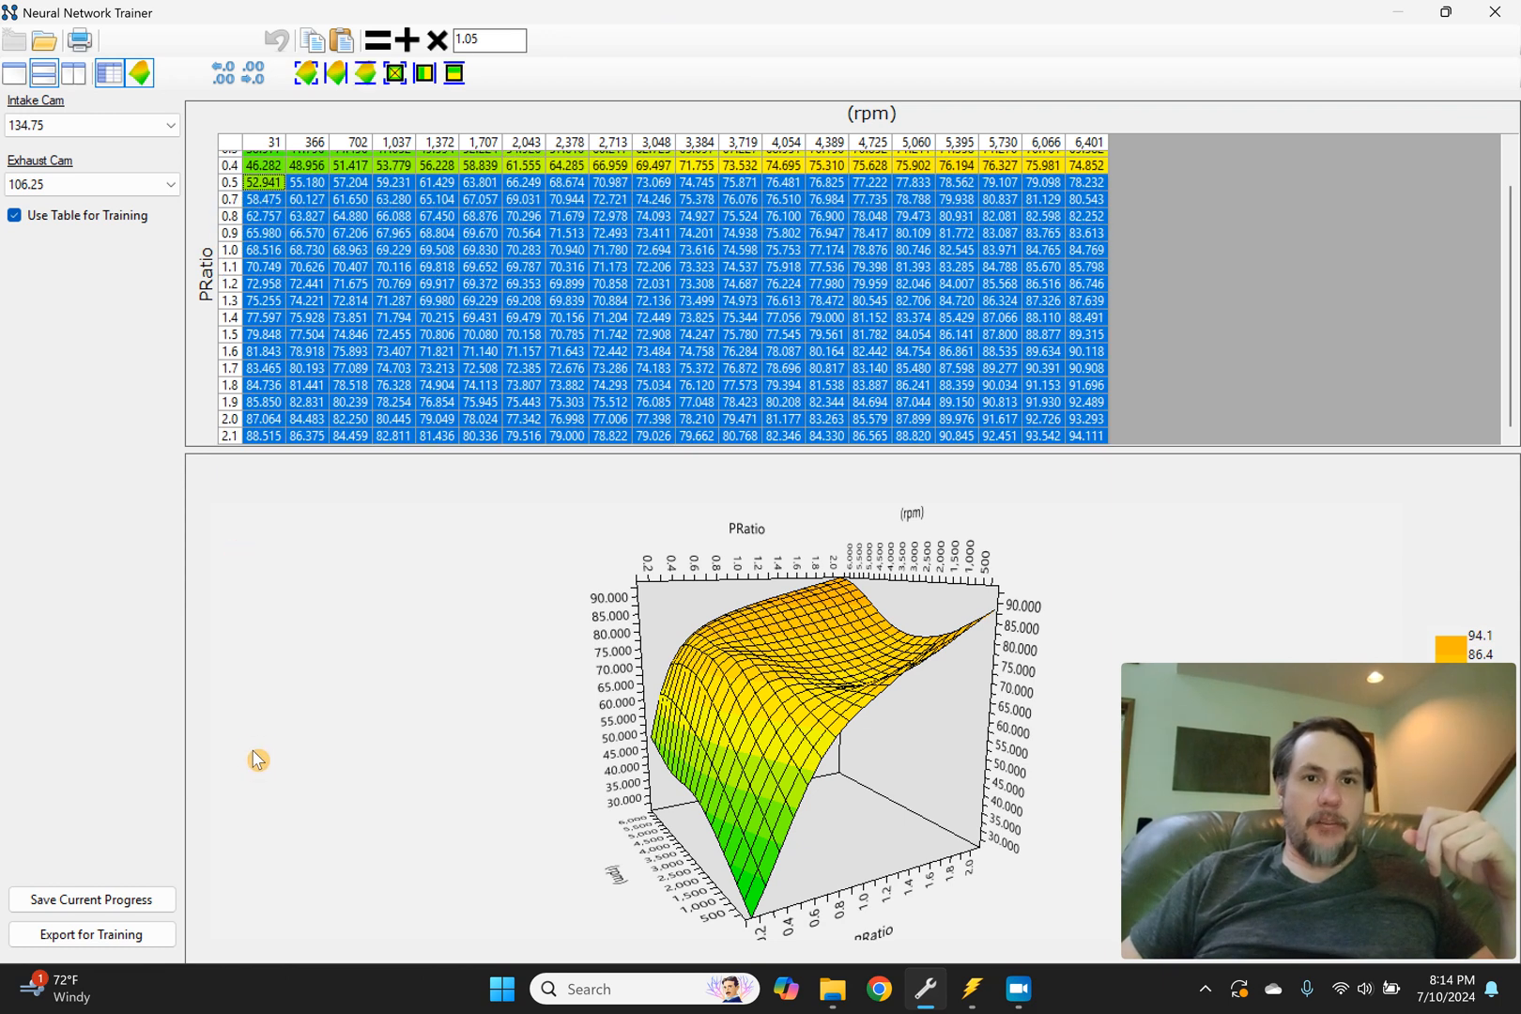
click(495, 38)
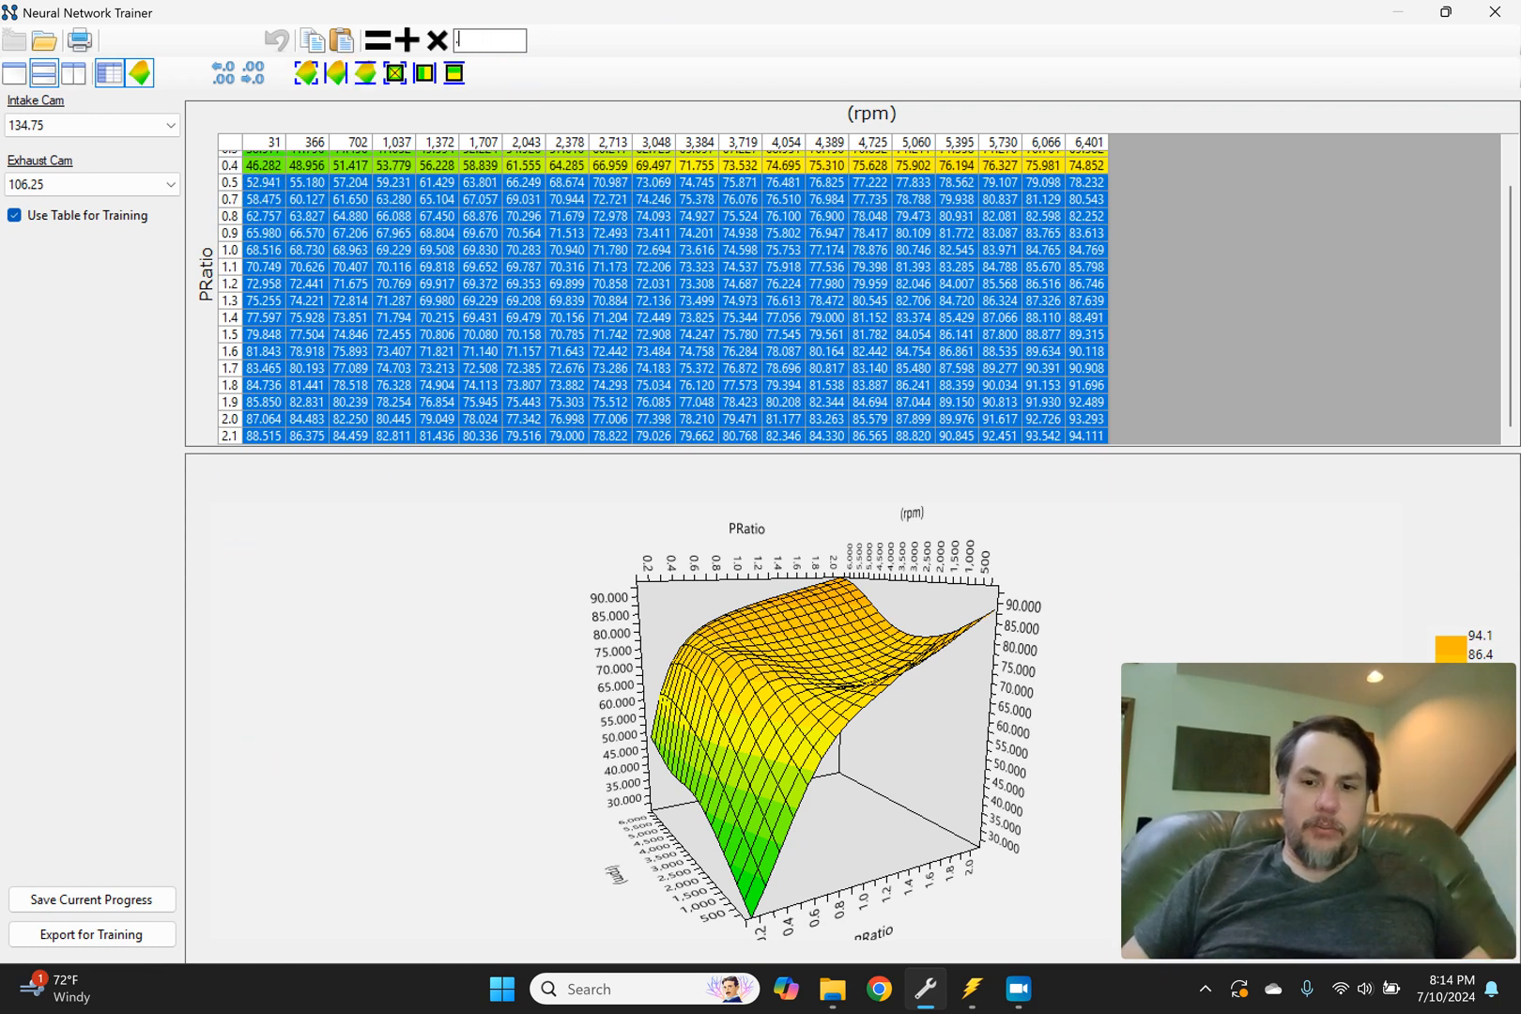
click(438, 37)
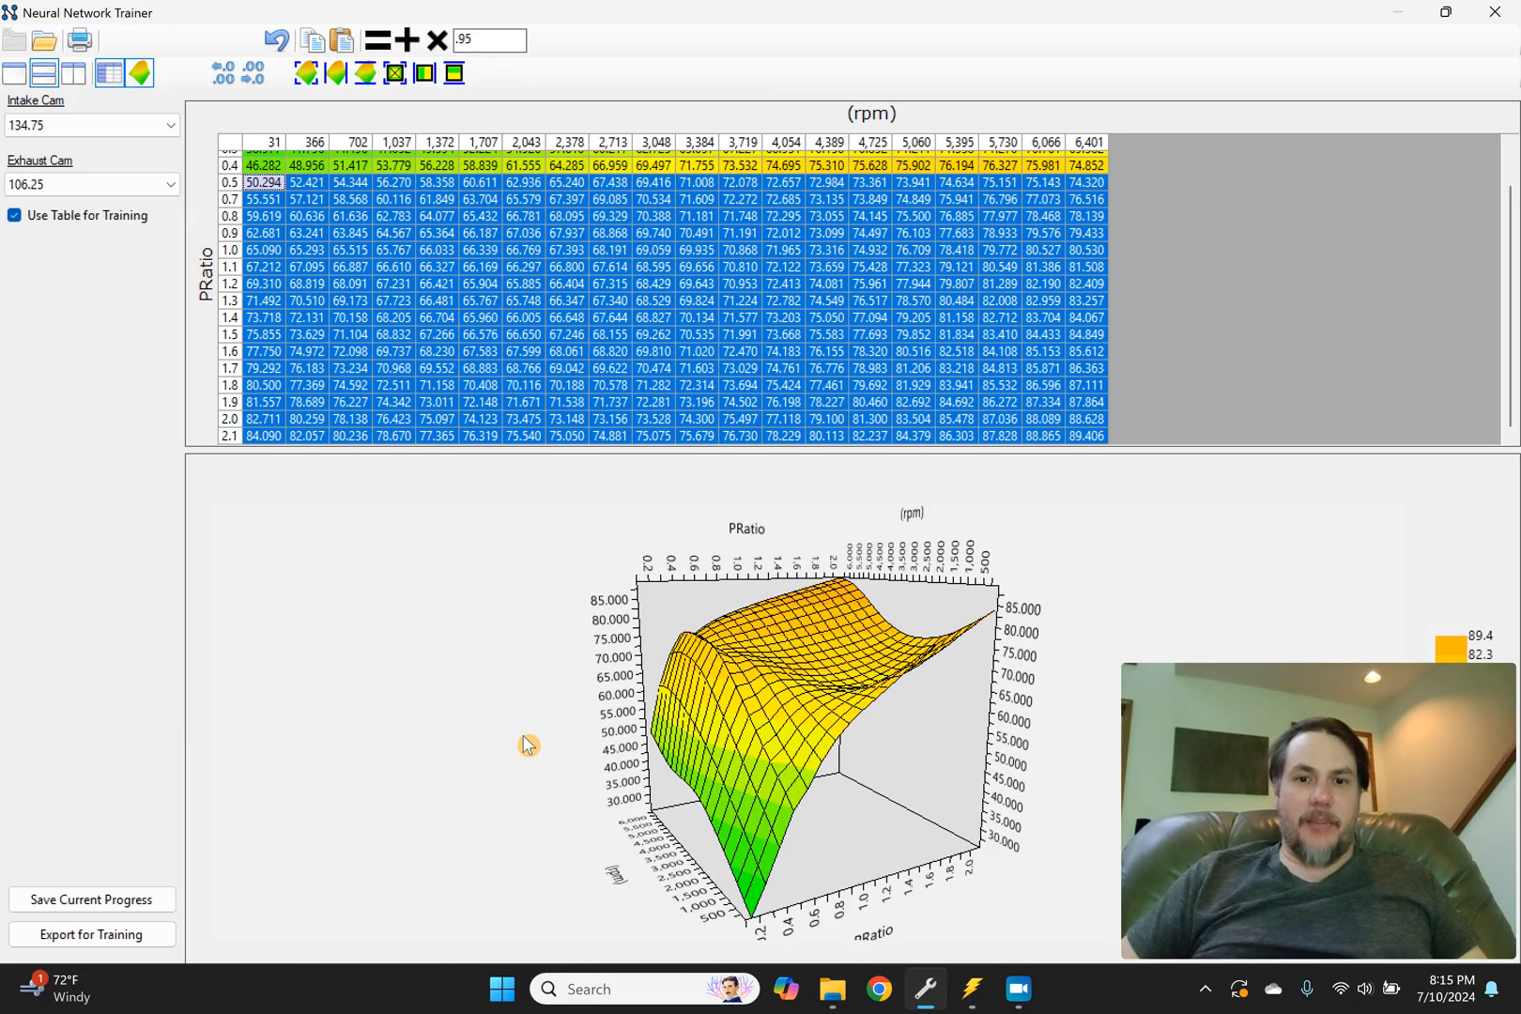
drag(529, 745, 460, 735)
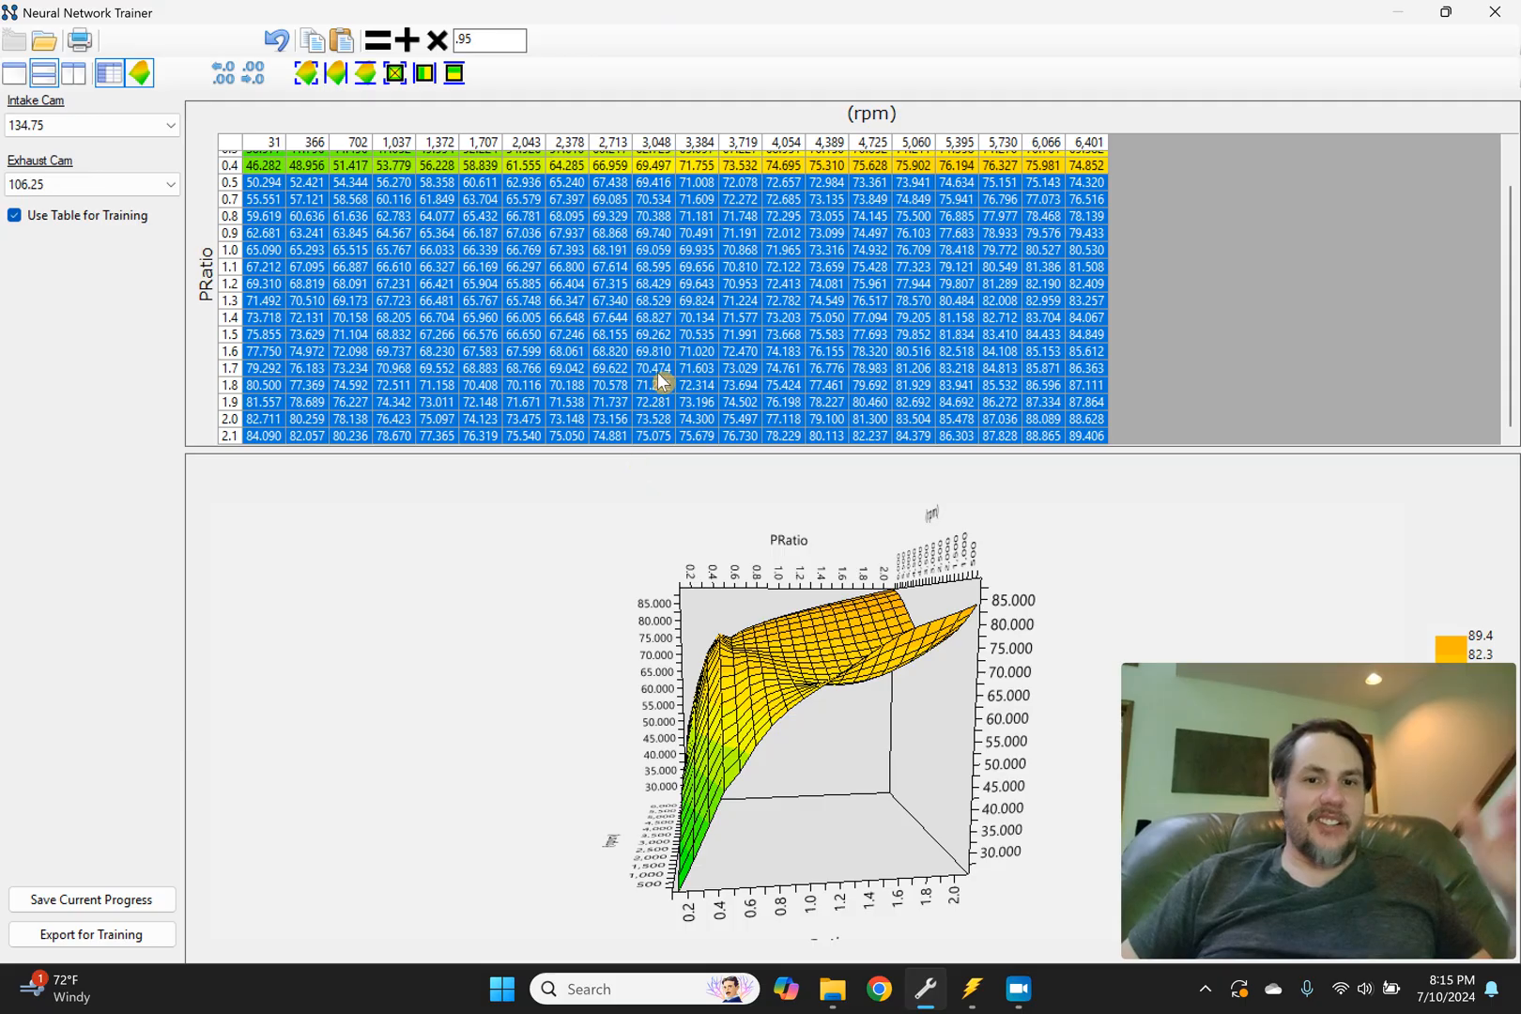
scroll(661, 381, up, 1)
Step: Switch to VCM Scanner and examine the 134.75 intake cam errors at pressure ratios 0.30 and 0.40
click(967, 990)
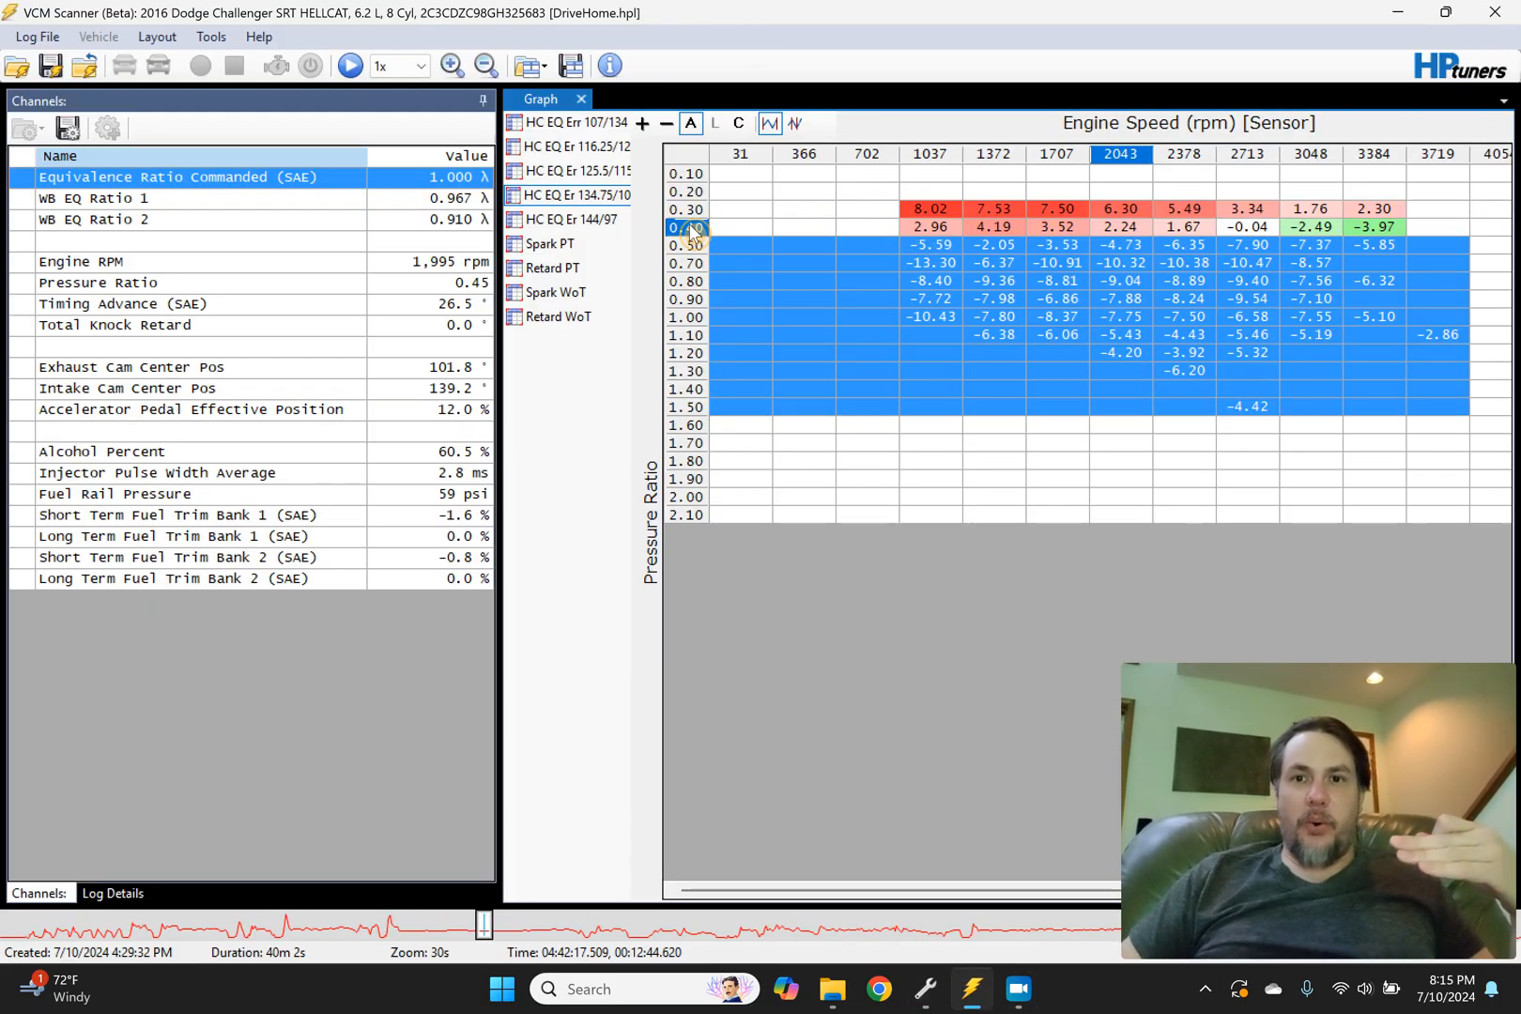
click(903, 230)
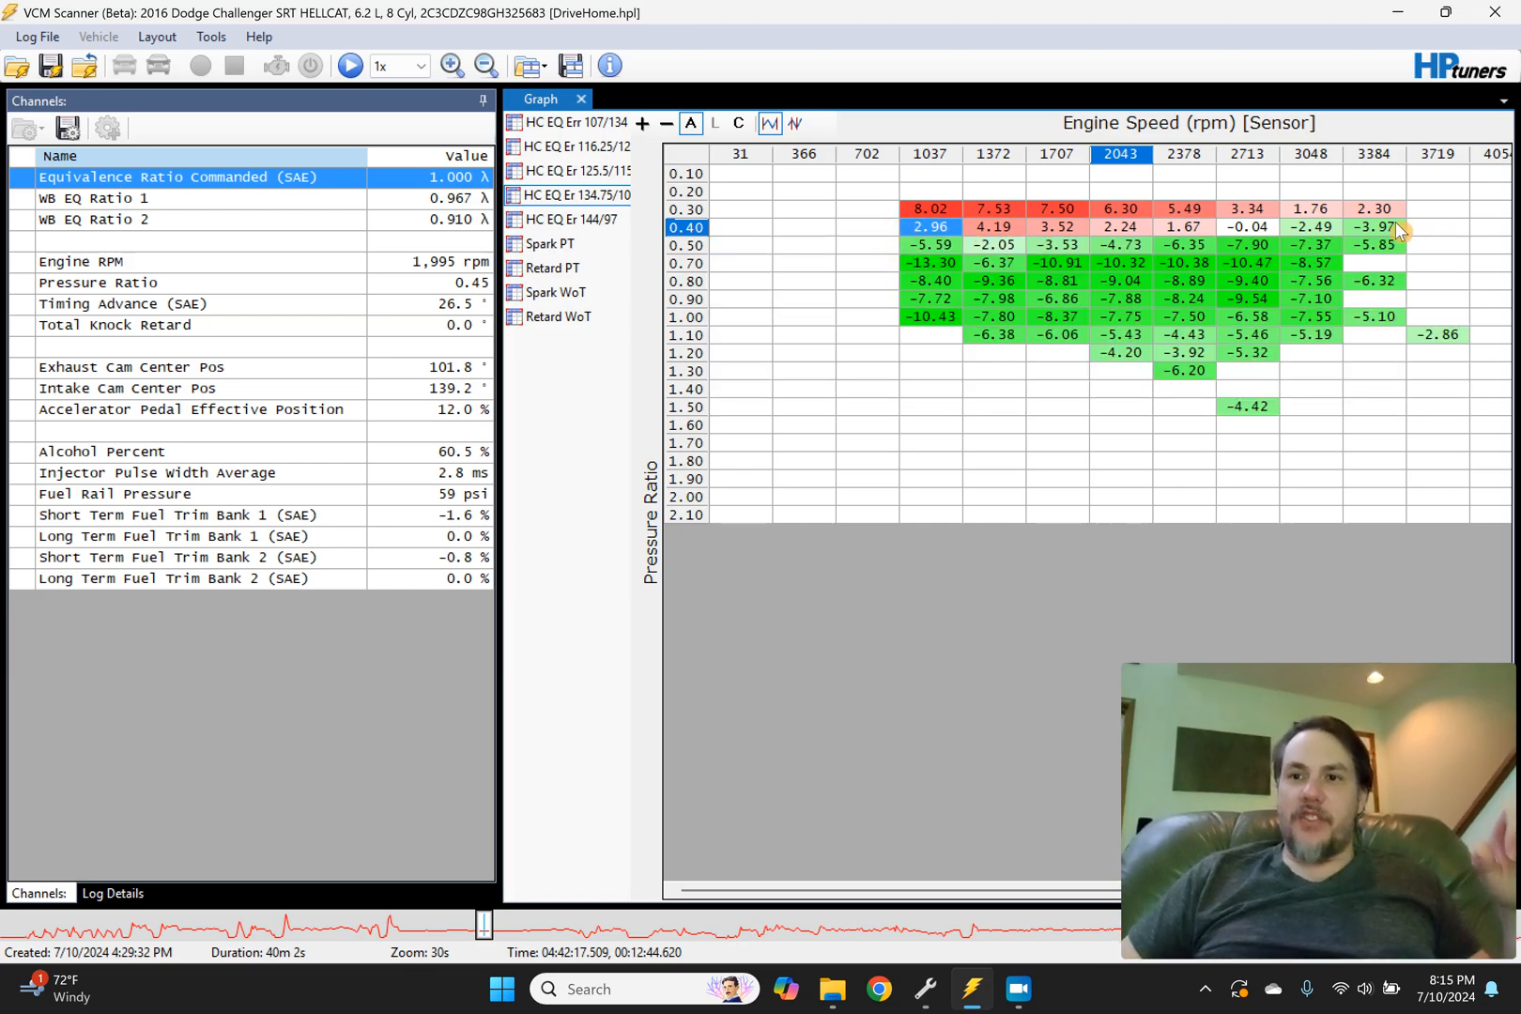
drag(1395, 228, 1076, 235)
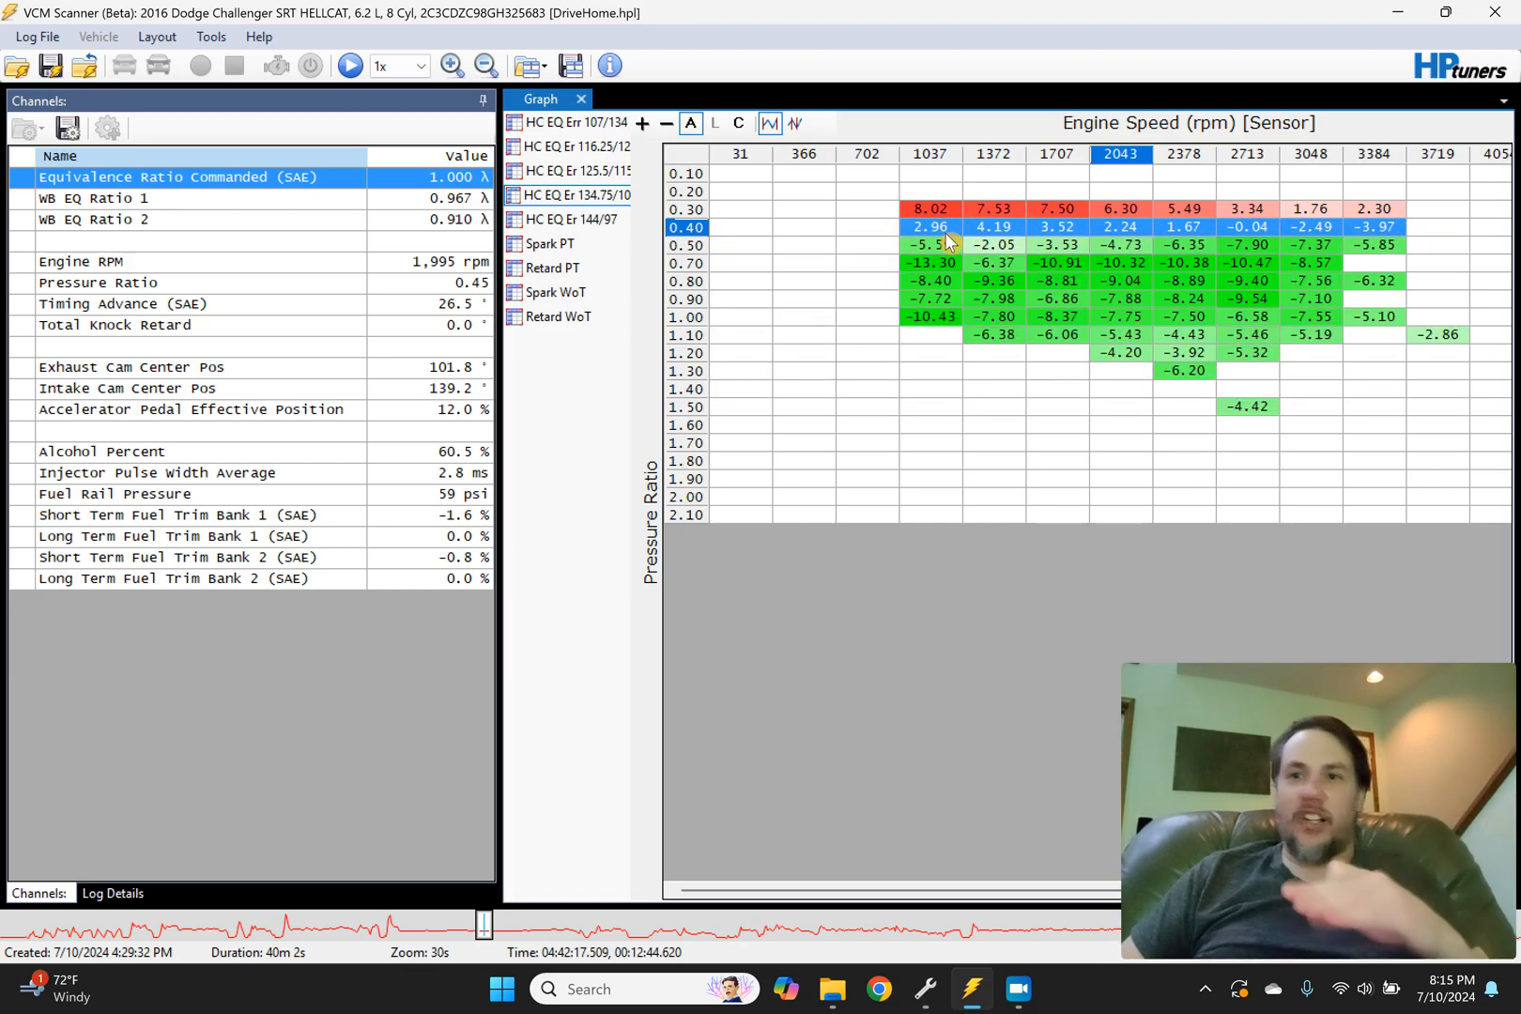
drag(944, 211, 690, 132)
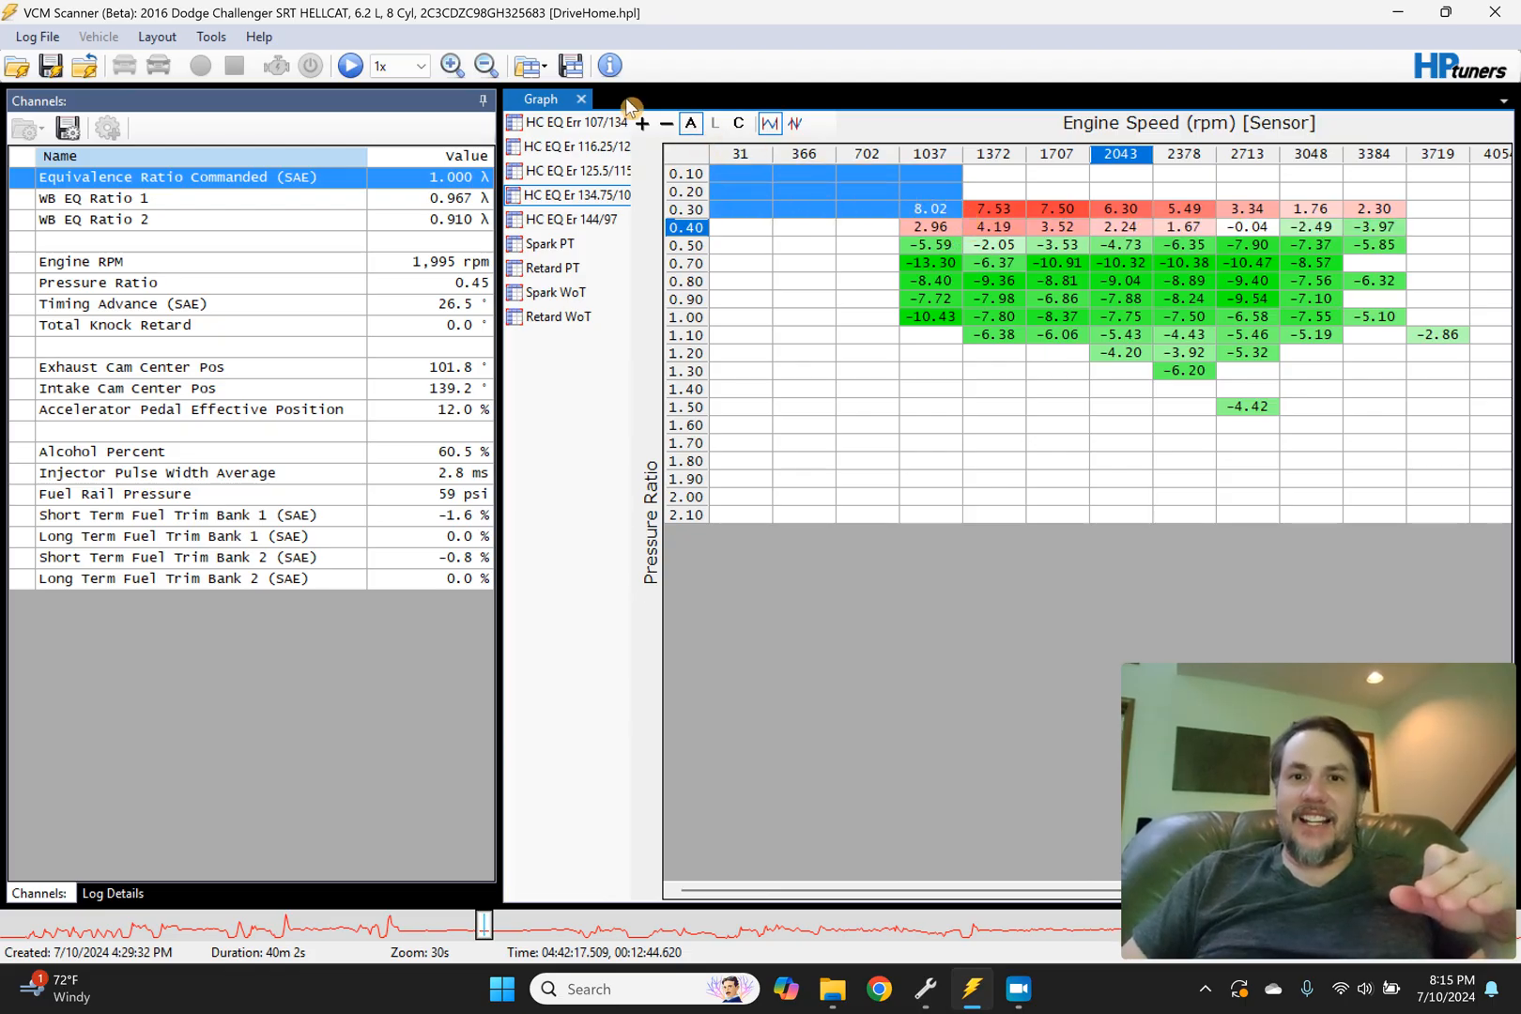
click(1058, 192)
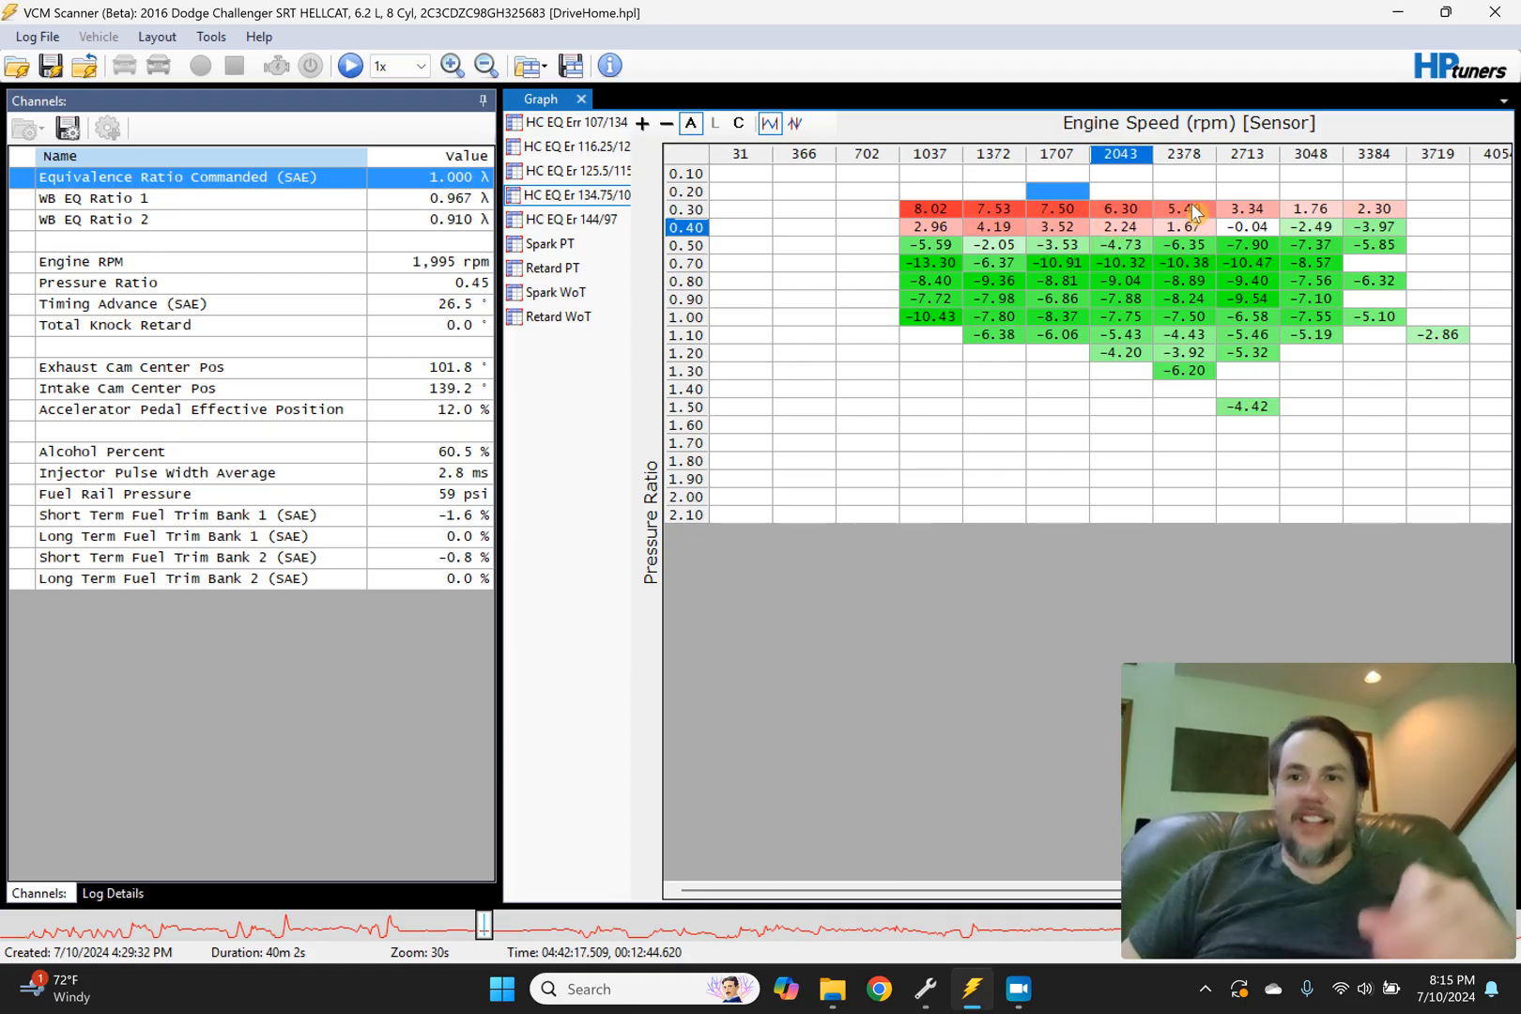
drag(1195, 212, 515, 125)
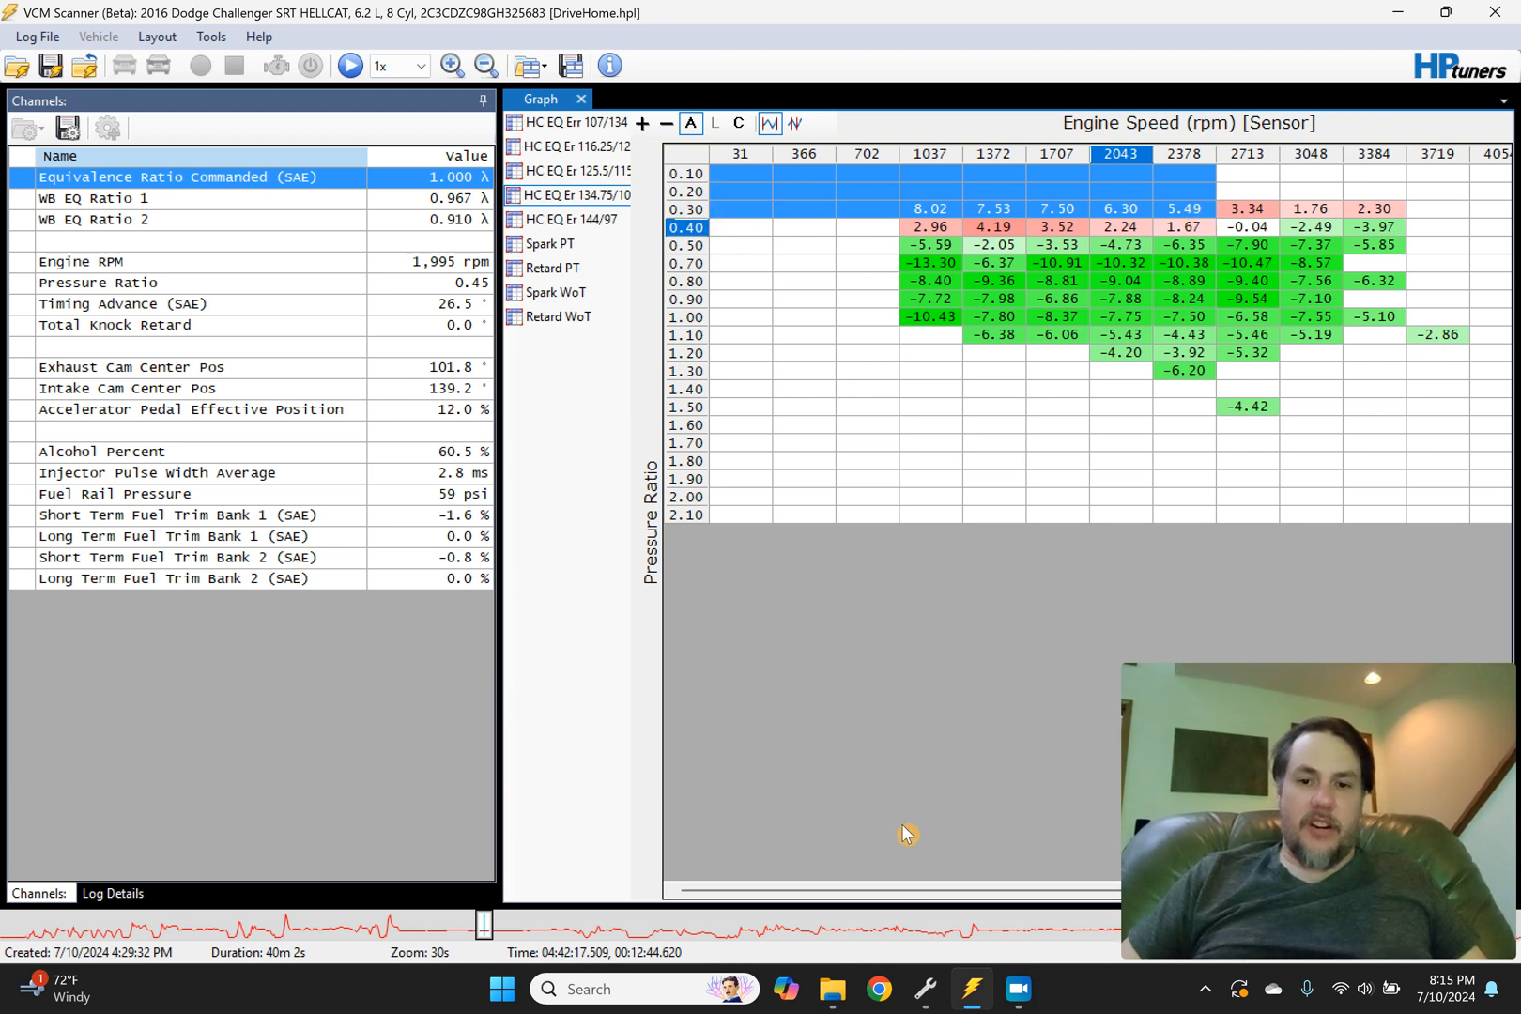
Step: In Neural Network Trainer, multiply the 0.1 to 0.3 pressure ratio cells from 31 to 2,378 rpm by 1.06, checking the logged errors in VCM Scanner
click(925, 989)
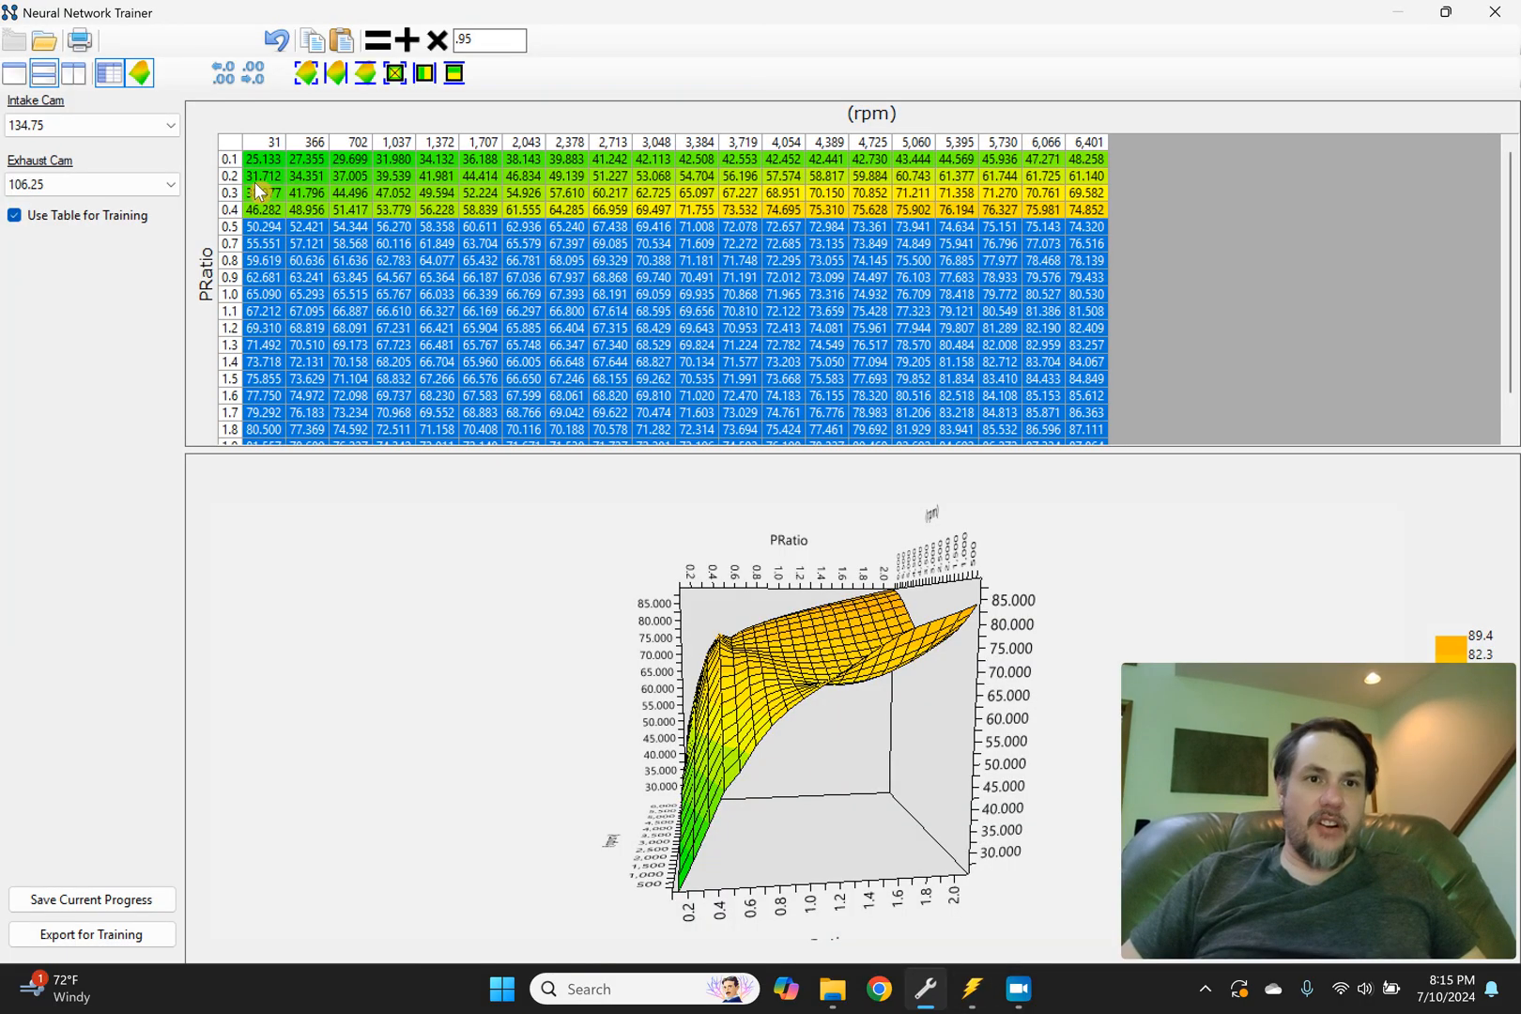
drag(249, 190, 558, 149)
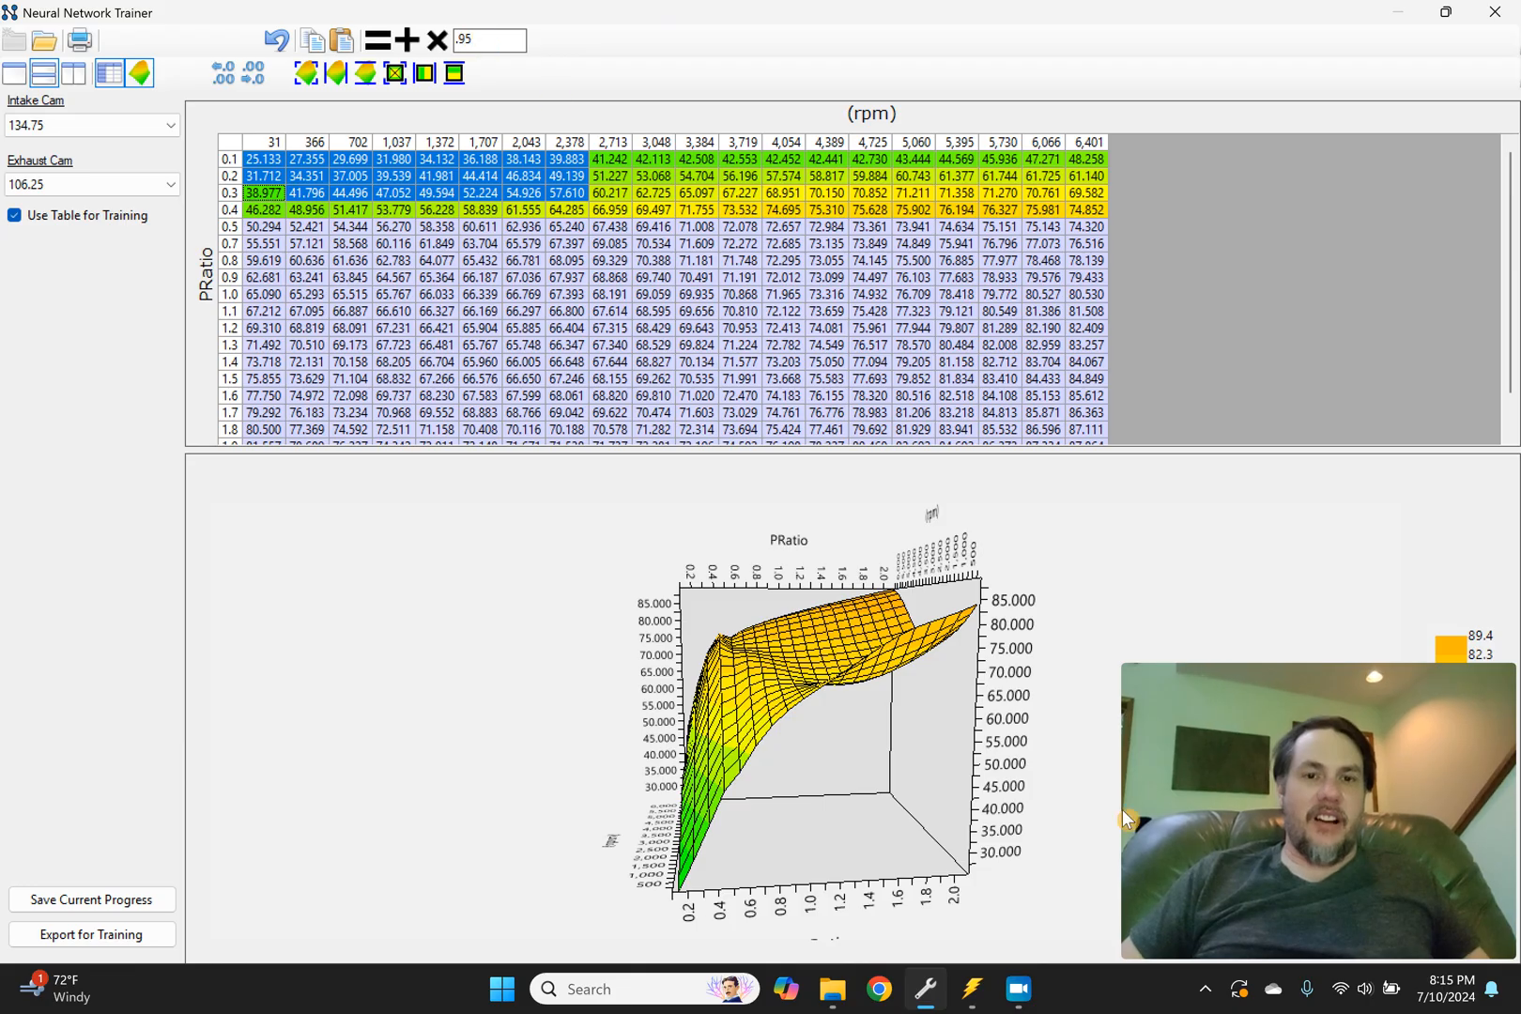
click(973, 1001)
click(1010, 208)
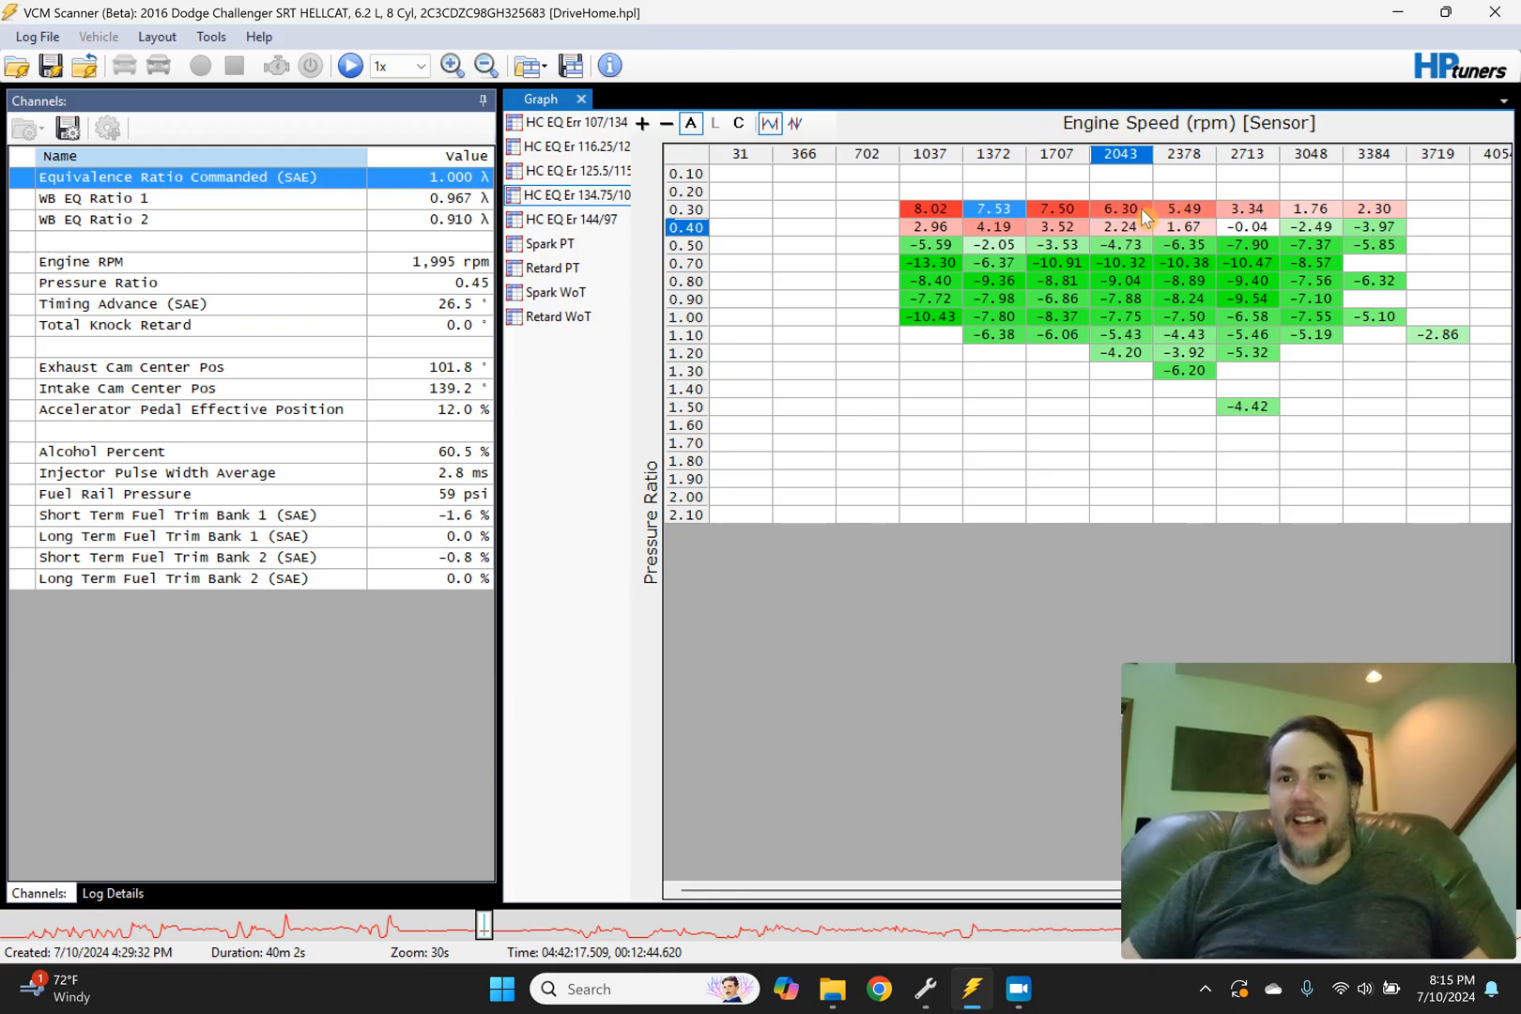
click(926, 989)
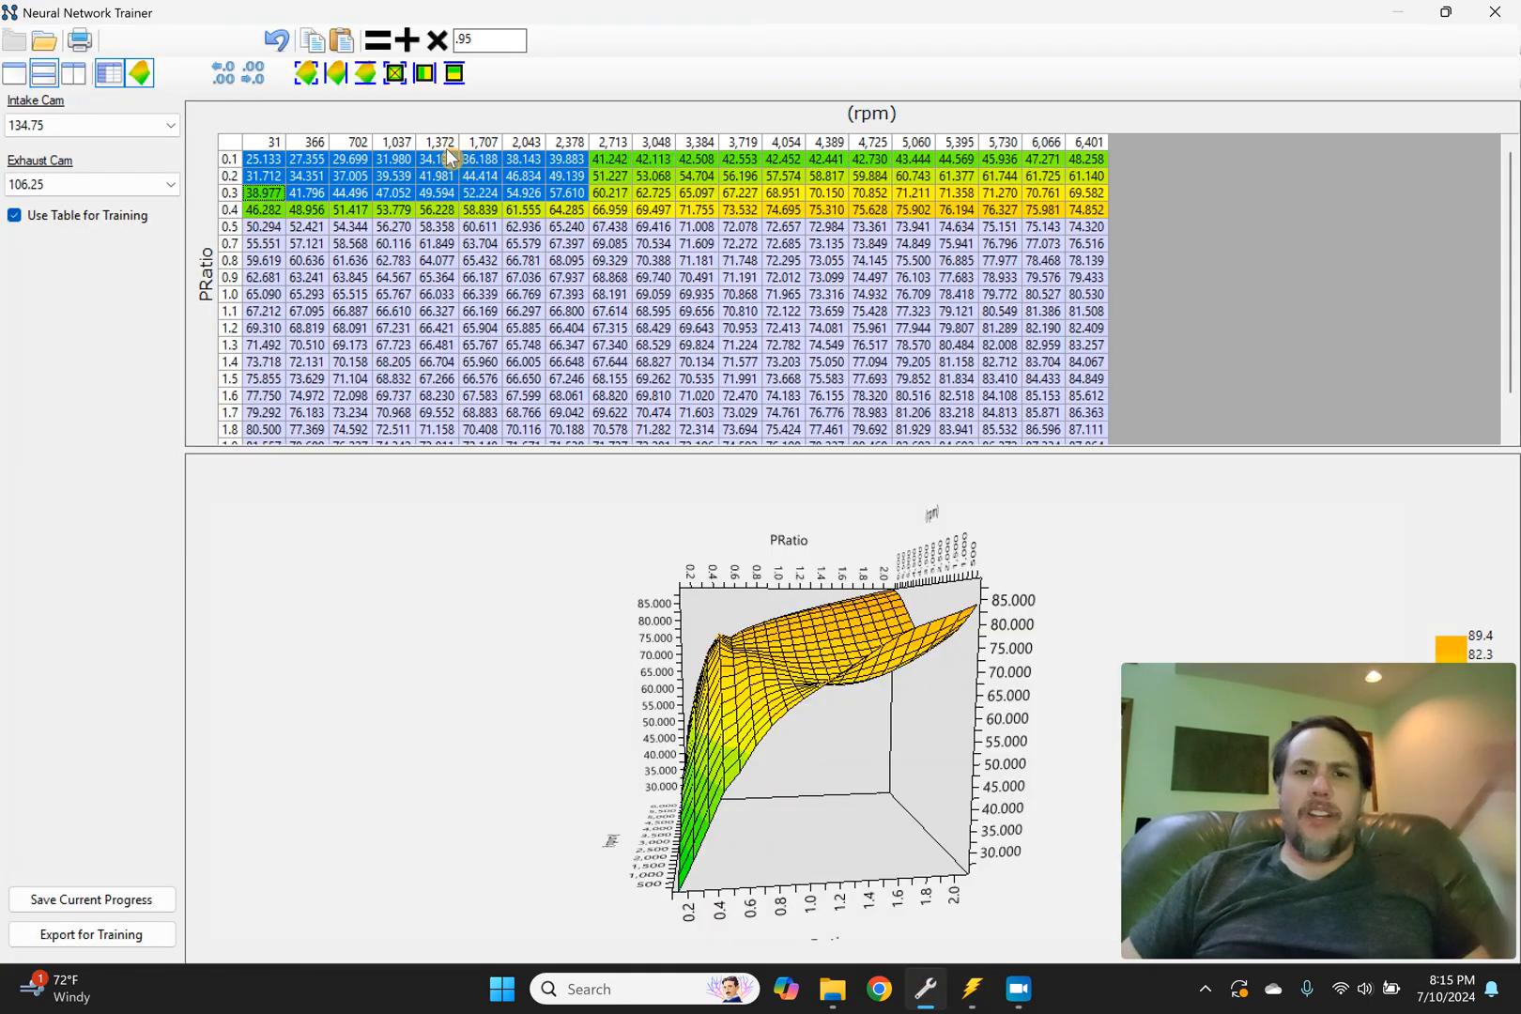
drag(482, 40, 352, 46)
text(1)
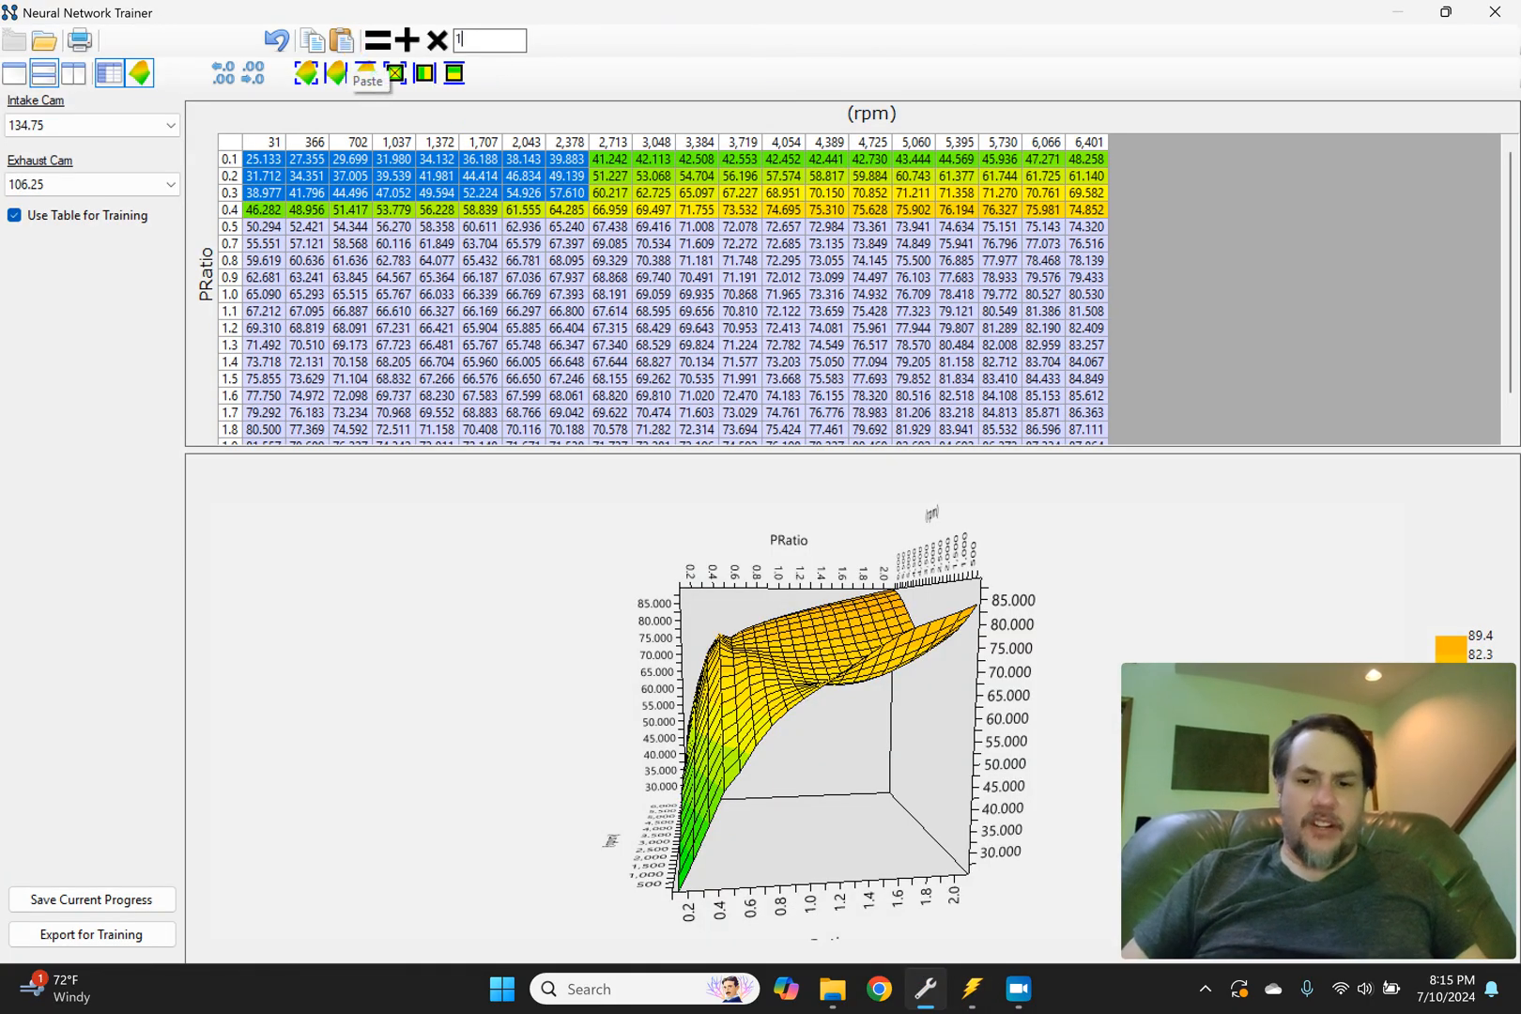
text(.0)
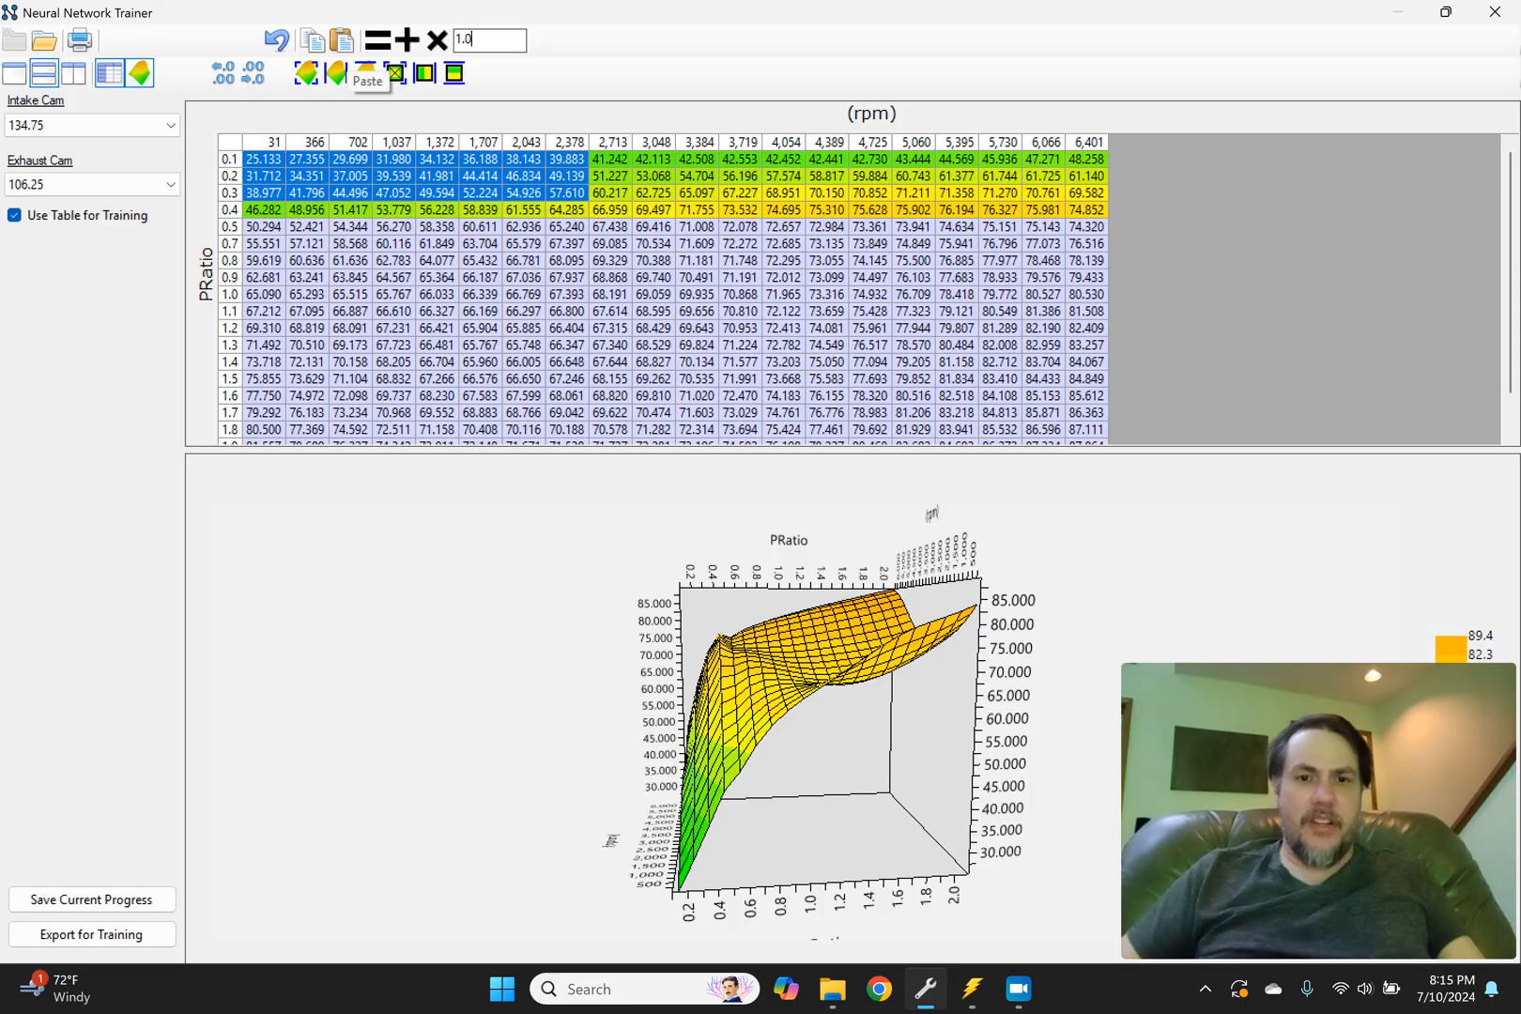
text(6)
click(437, 41)
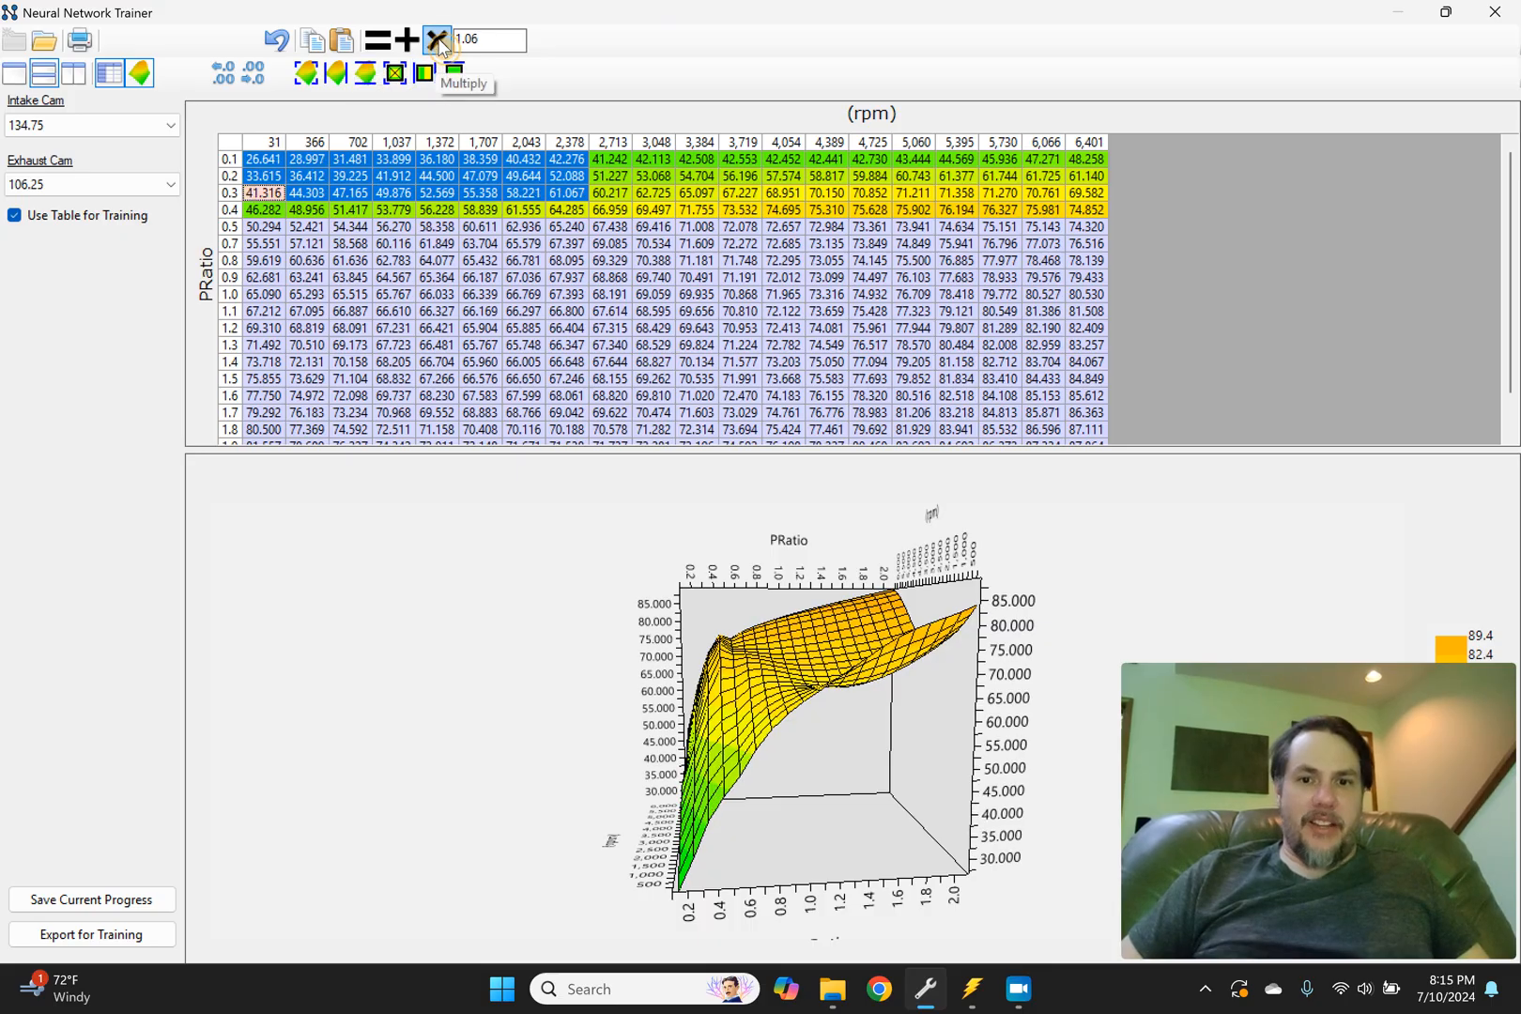
drag(620, 704, 916, 785)
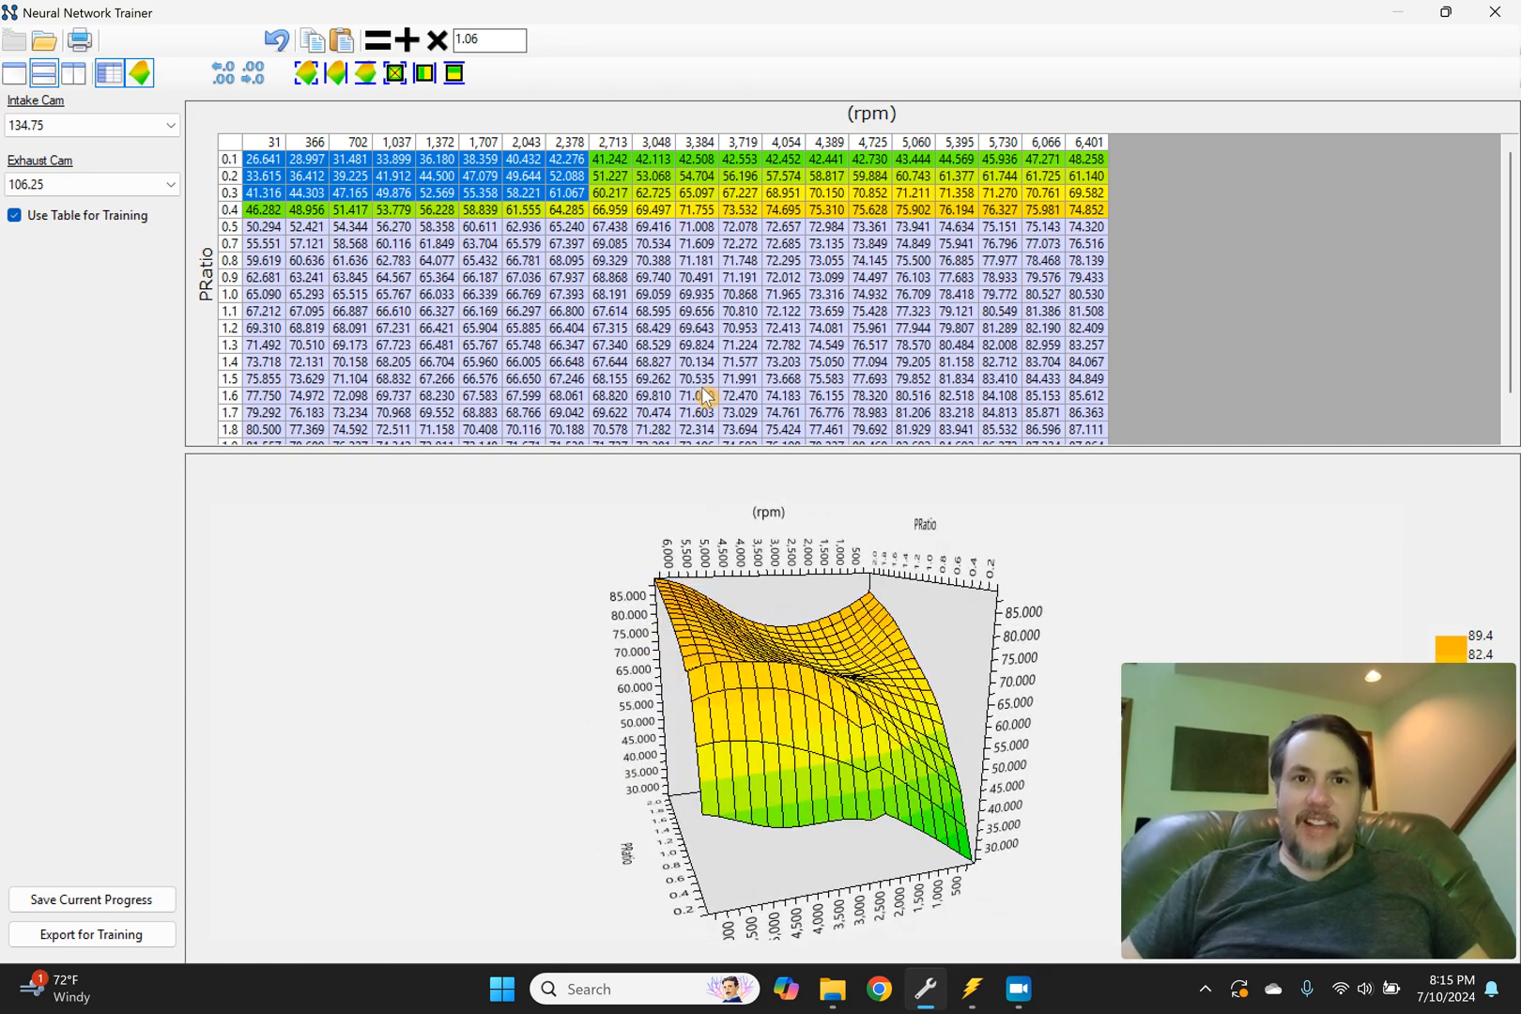
Step: Interpolate between horizontal bounds across 2,378 to 3,384 rpm at pressure ratios 0.1 to 0.3, and inspect the surface
drag(566, 159, 706, 199)
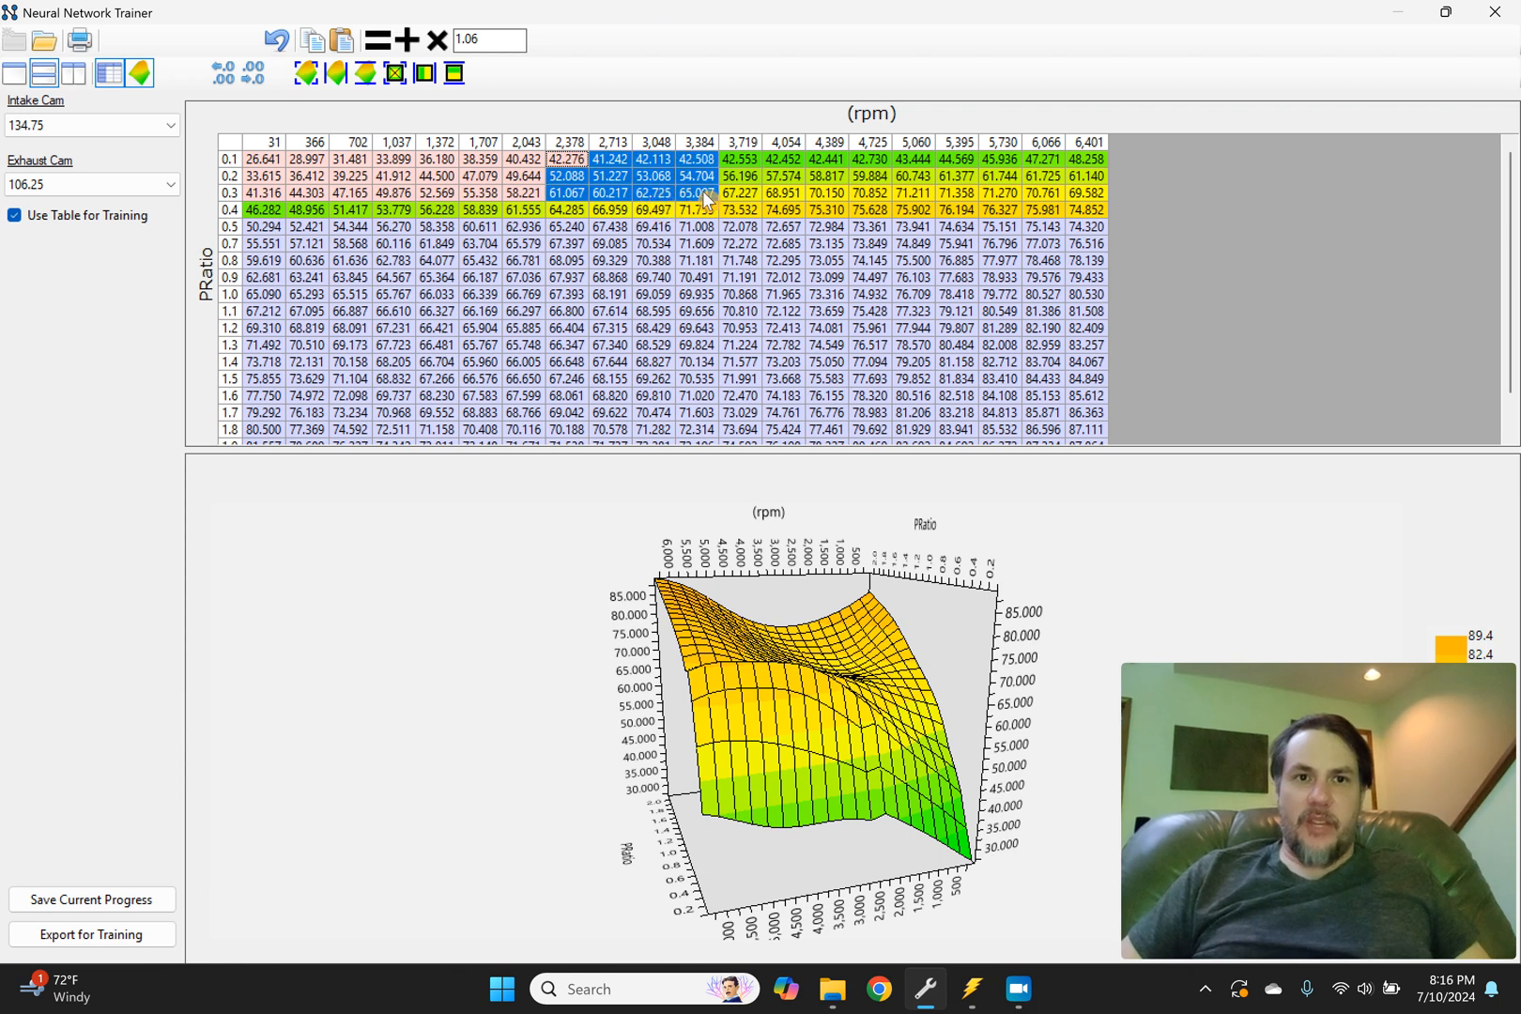
click(424, 76)
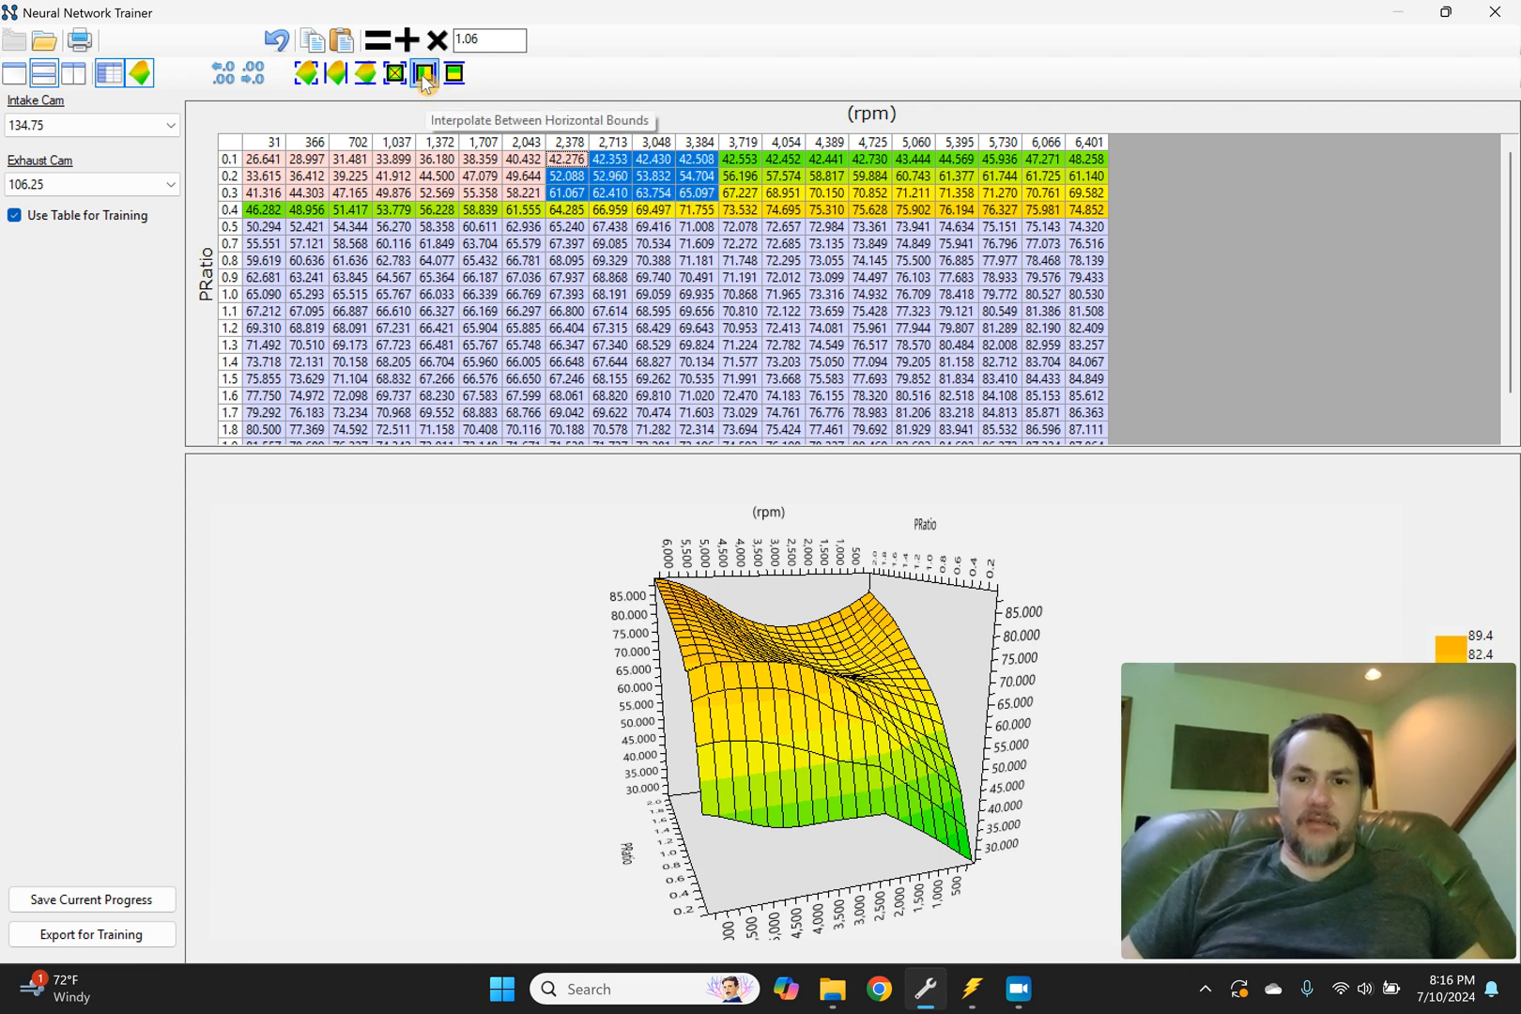
click(260, 180)
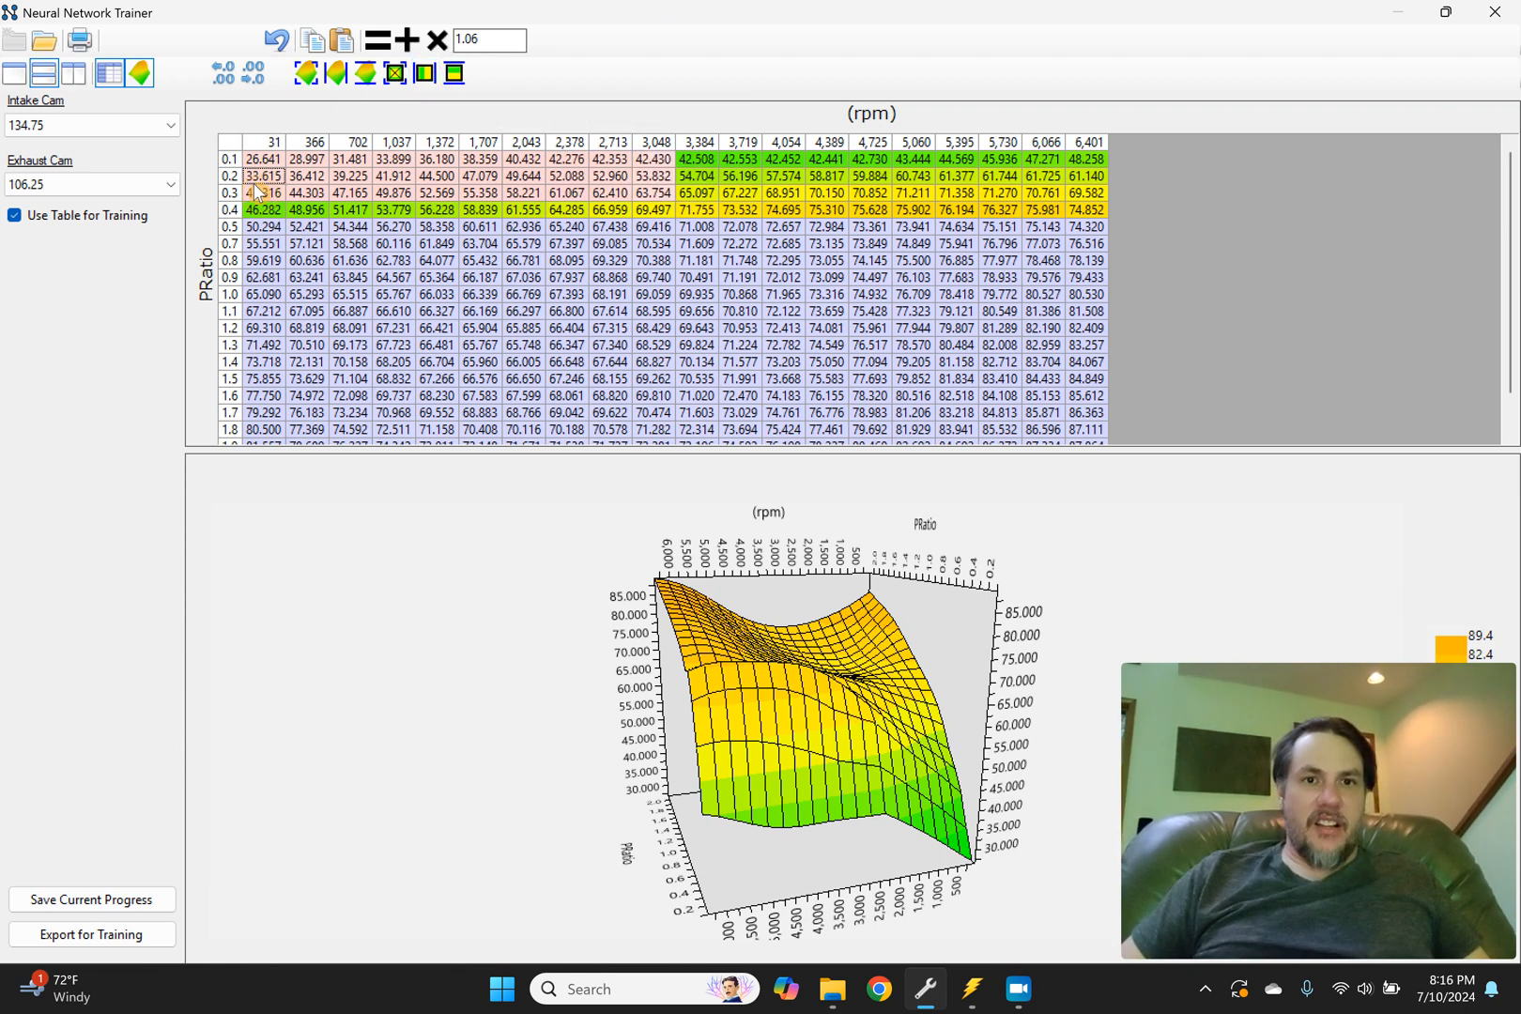
drag(510, 486, 277, 502)
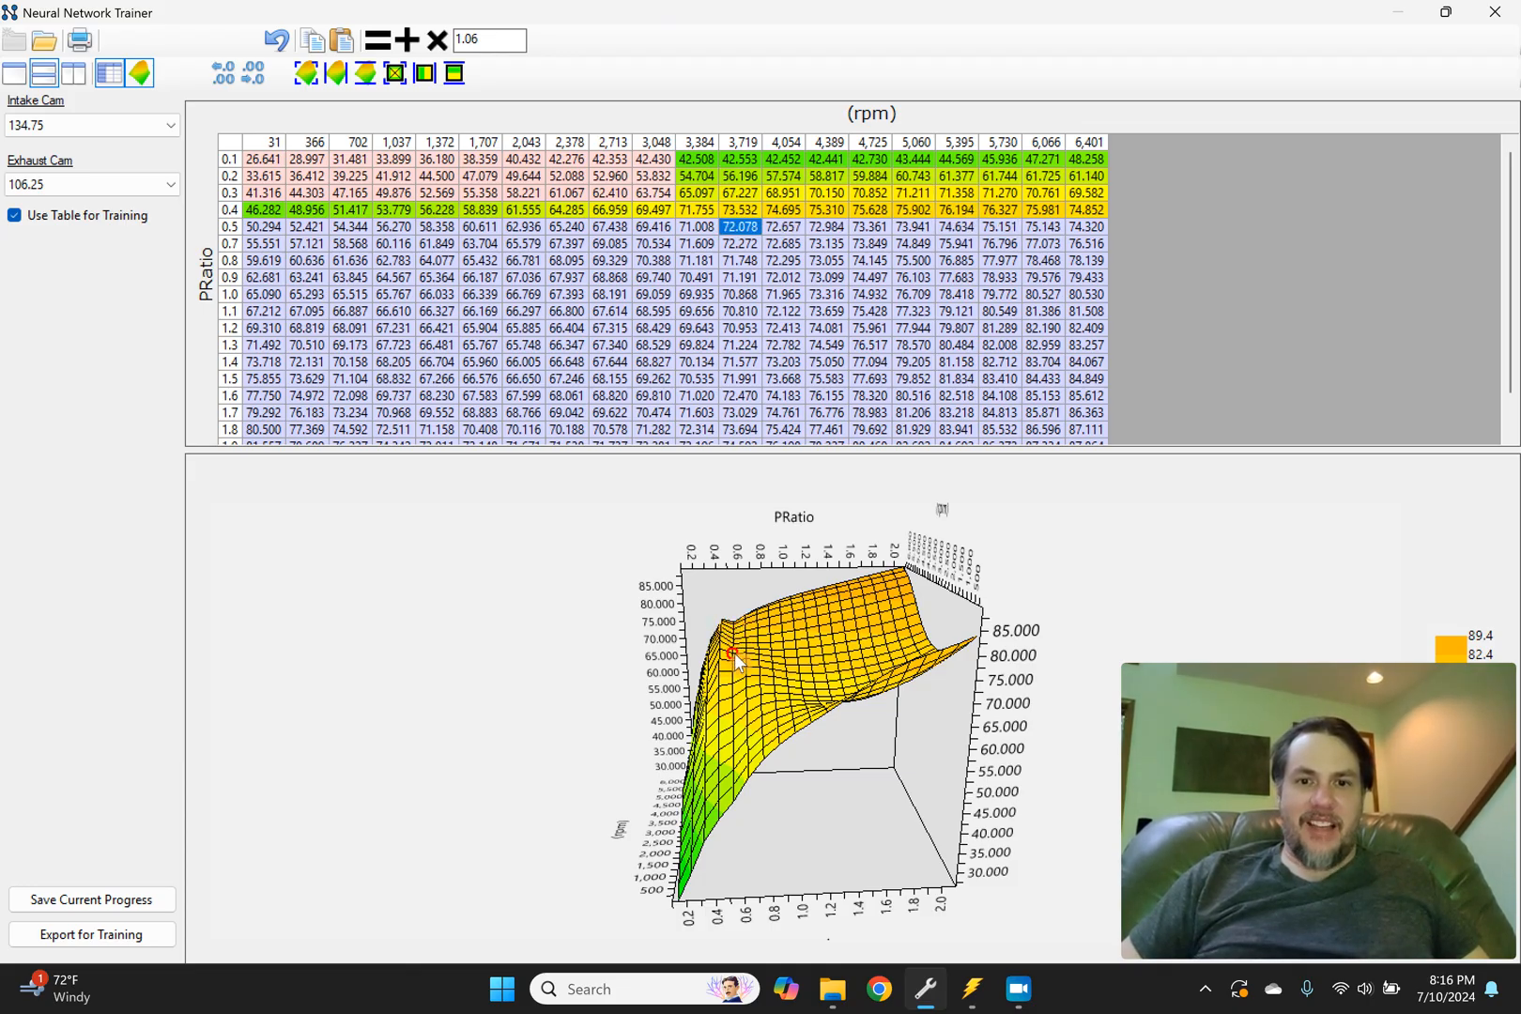
Step: Smooth the cells from 3,048 to 6,401 rpm repeatedly between vertical bounds at pressure ratios 0.4 to 0.7, and inspect the surface
drag(691, 208, 1088, 230)
click(685, 212)
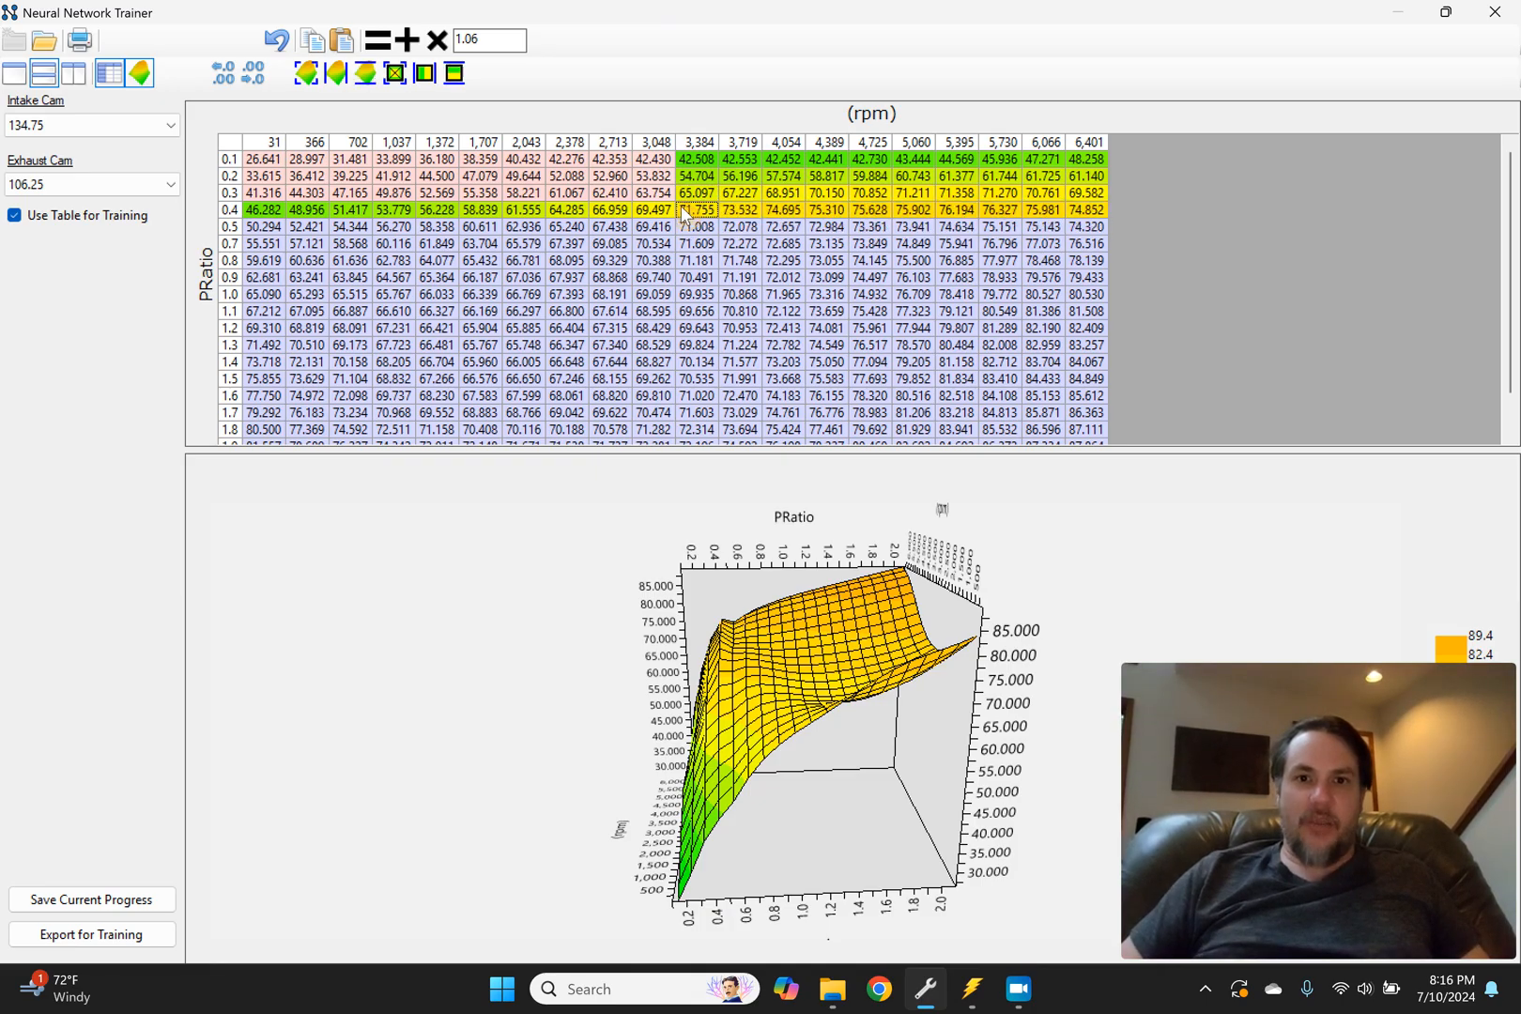
drag(654, 218, 1084, 249)
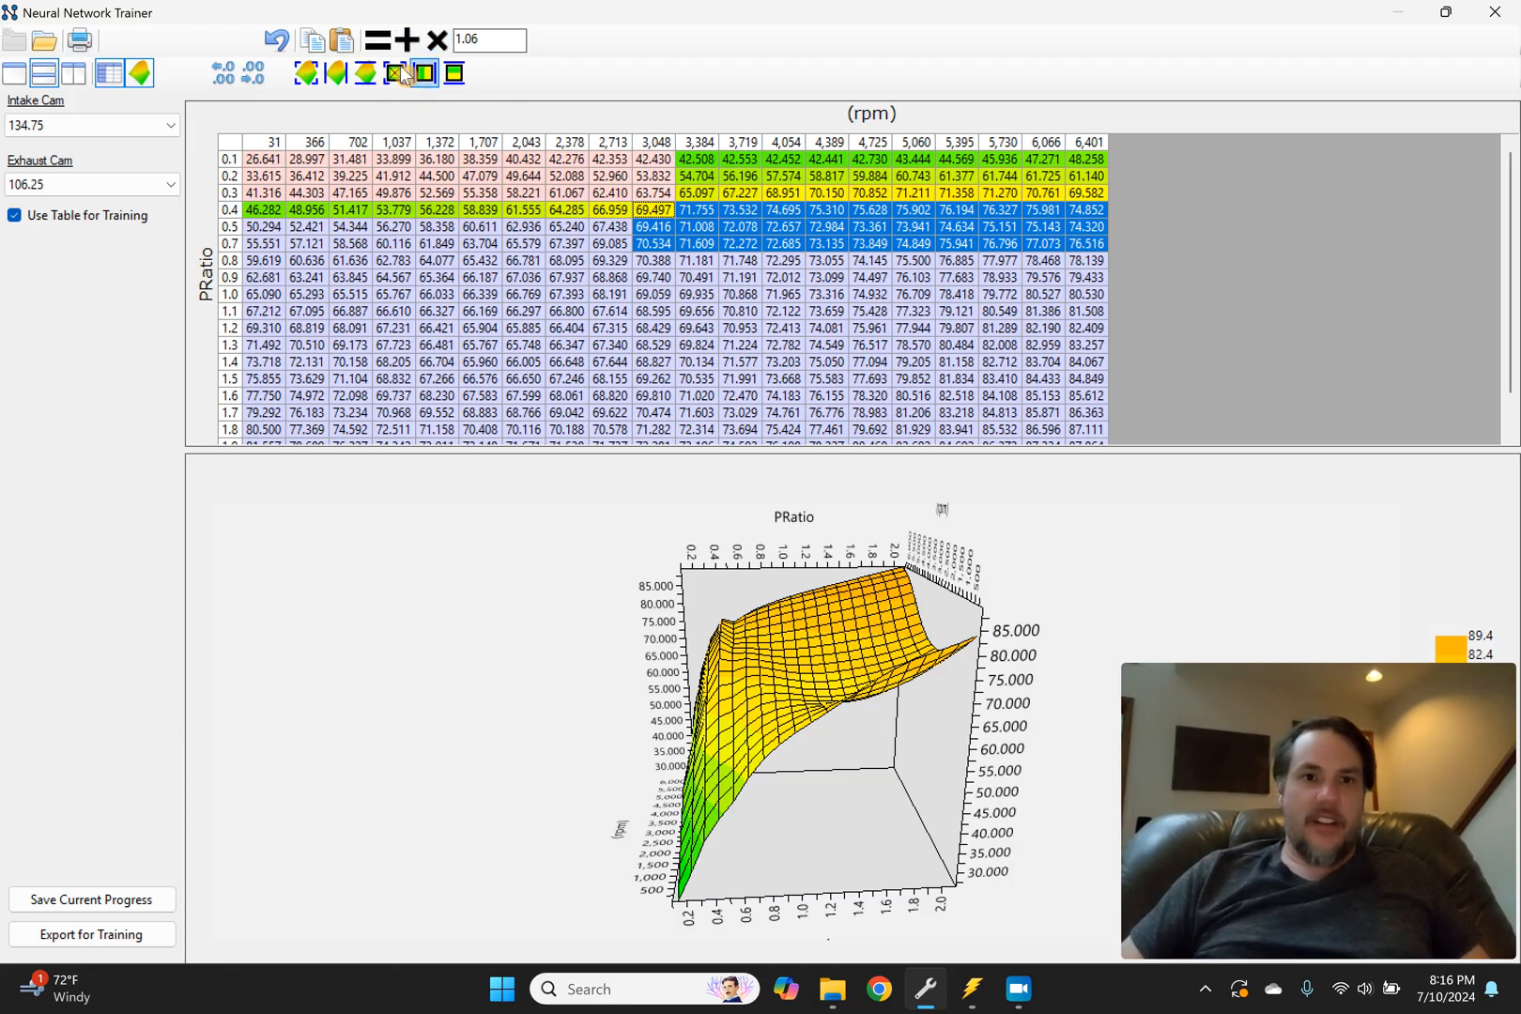
click(368, 73)
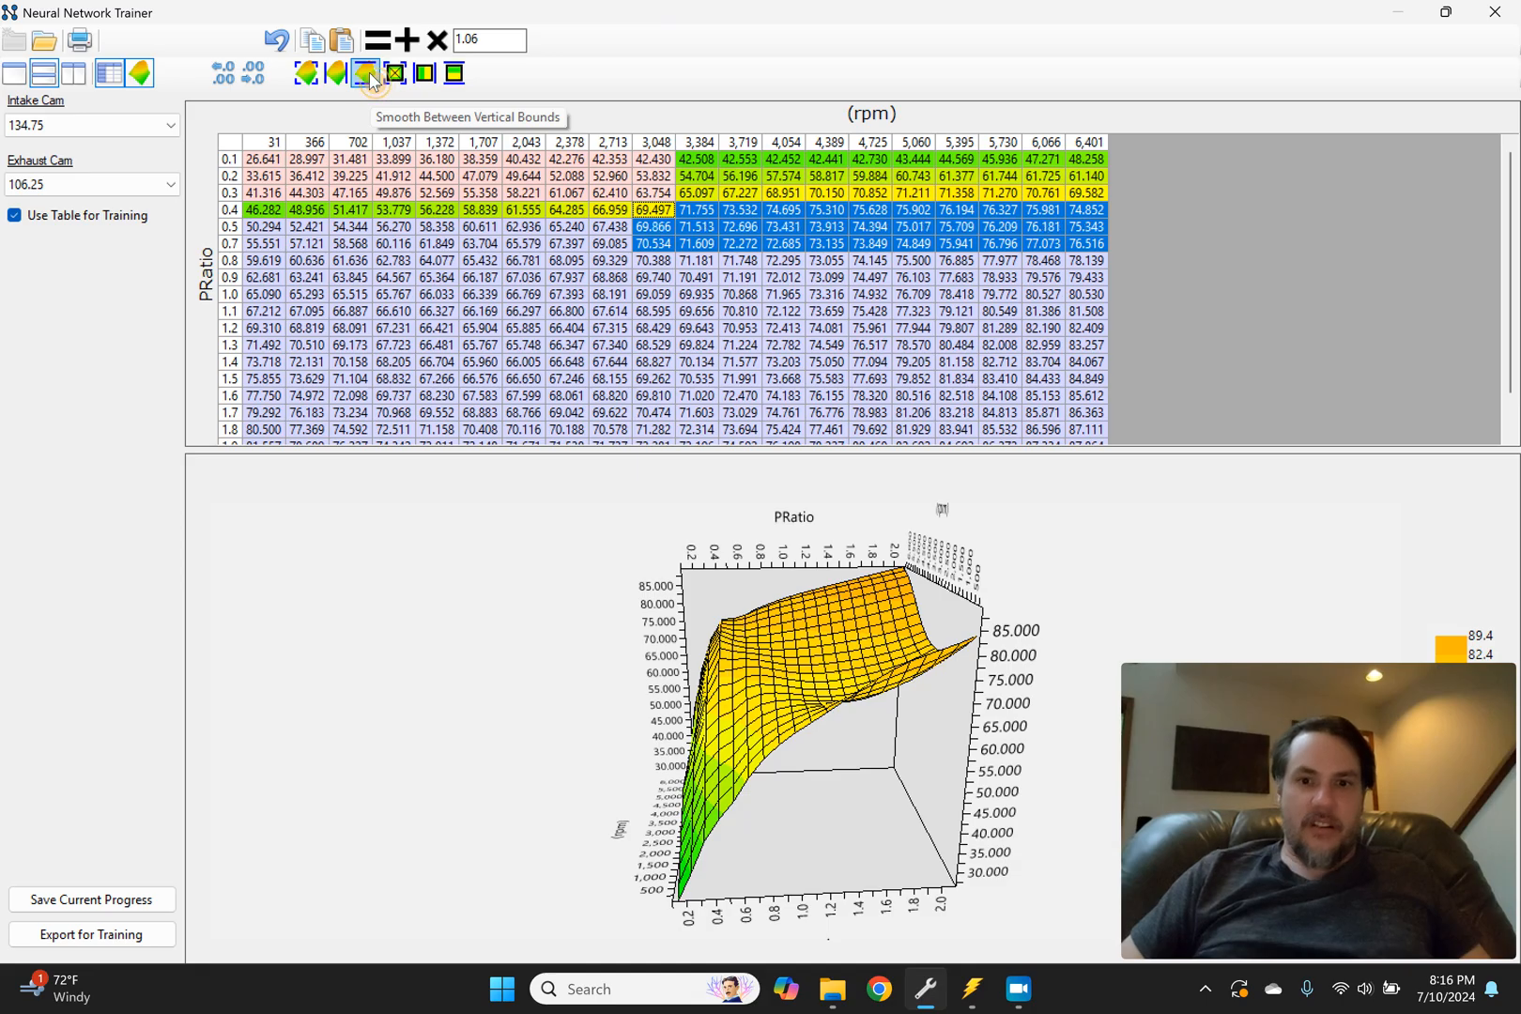
click(368, 73)
click(368, 74)
click(368, 73)
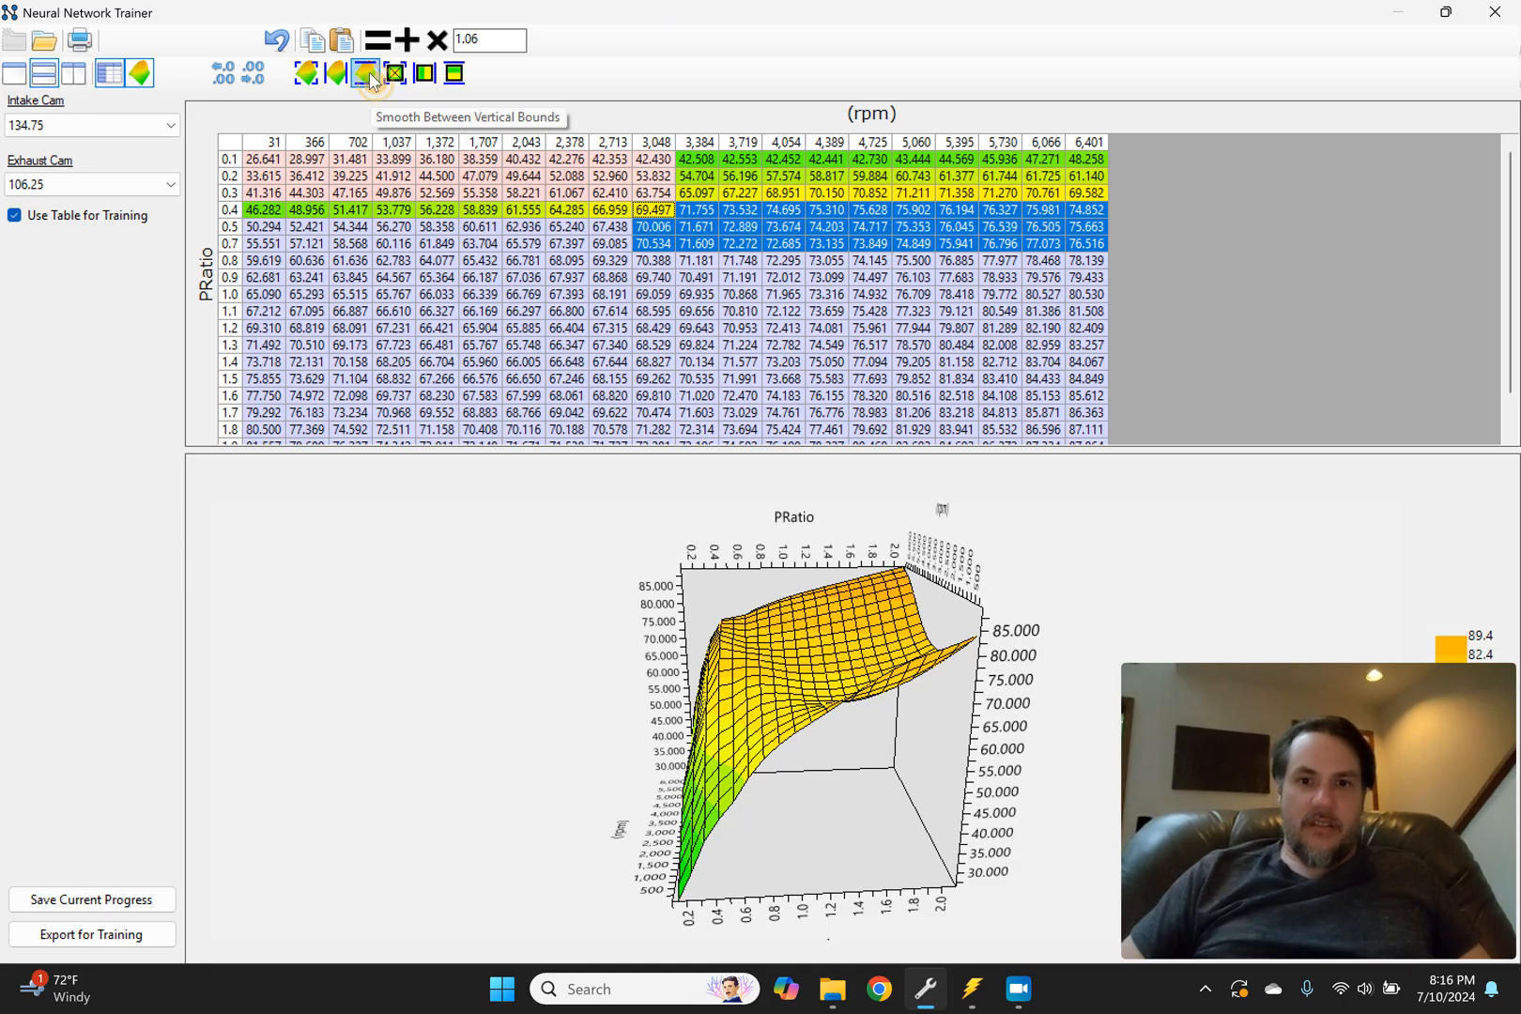
click(370, 75)
drag(482, 635, 515, 636)
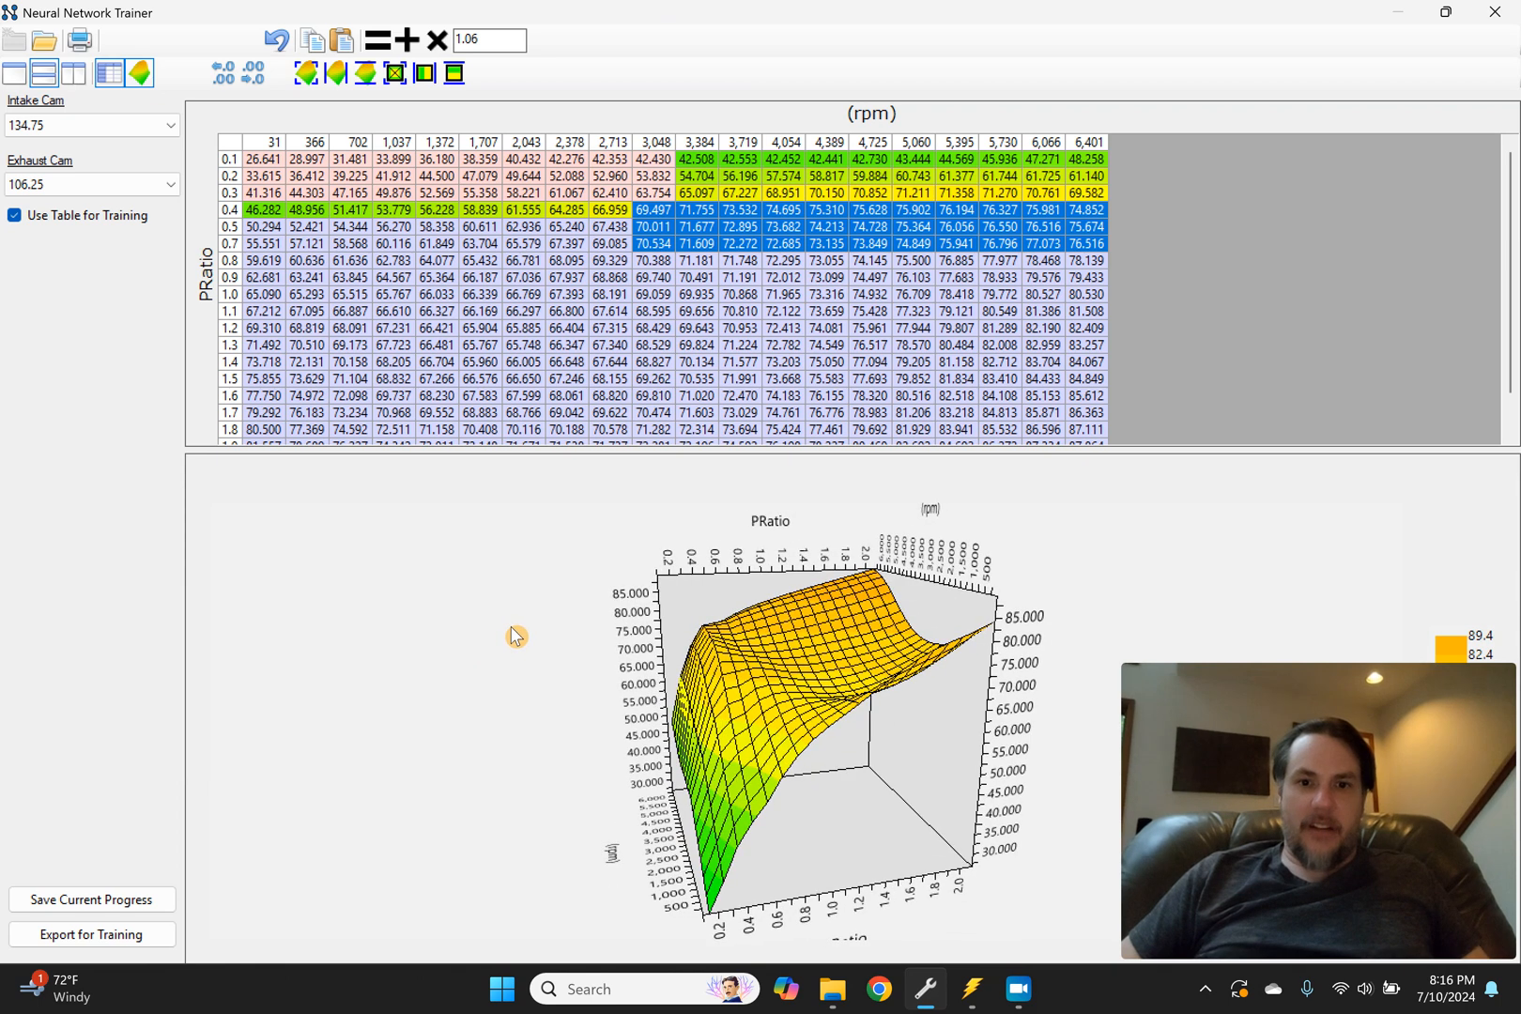
Step: Export the tables for training as a tune template named NN2_test in the 2016 Hellcat folder
click(586, 313)
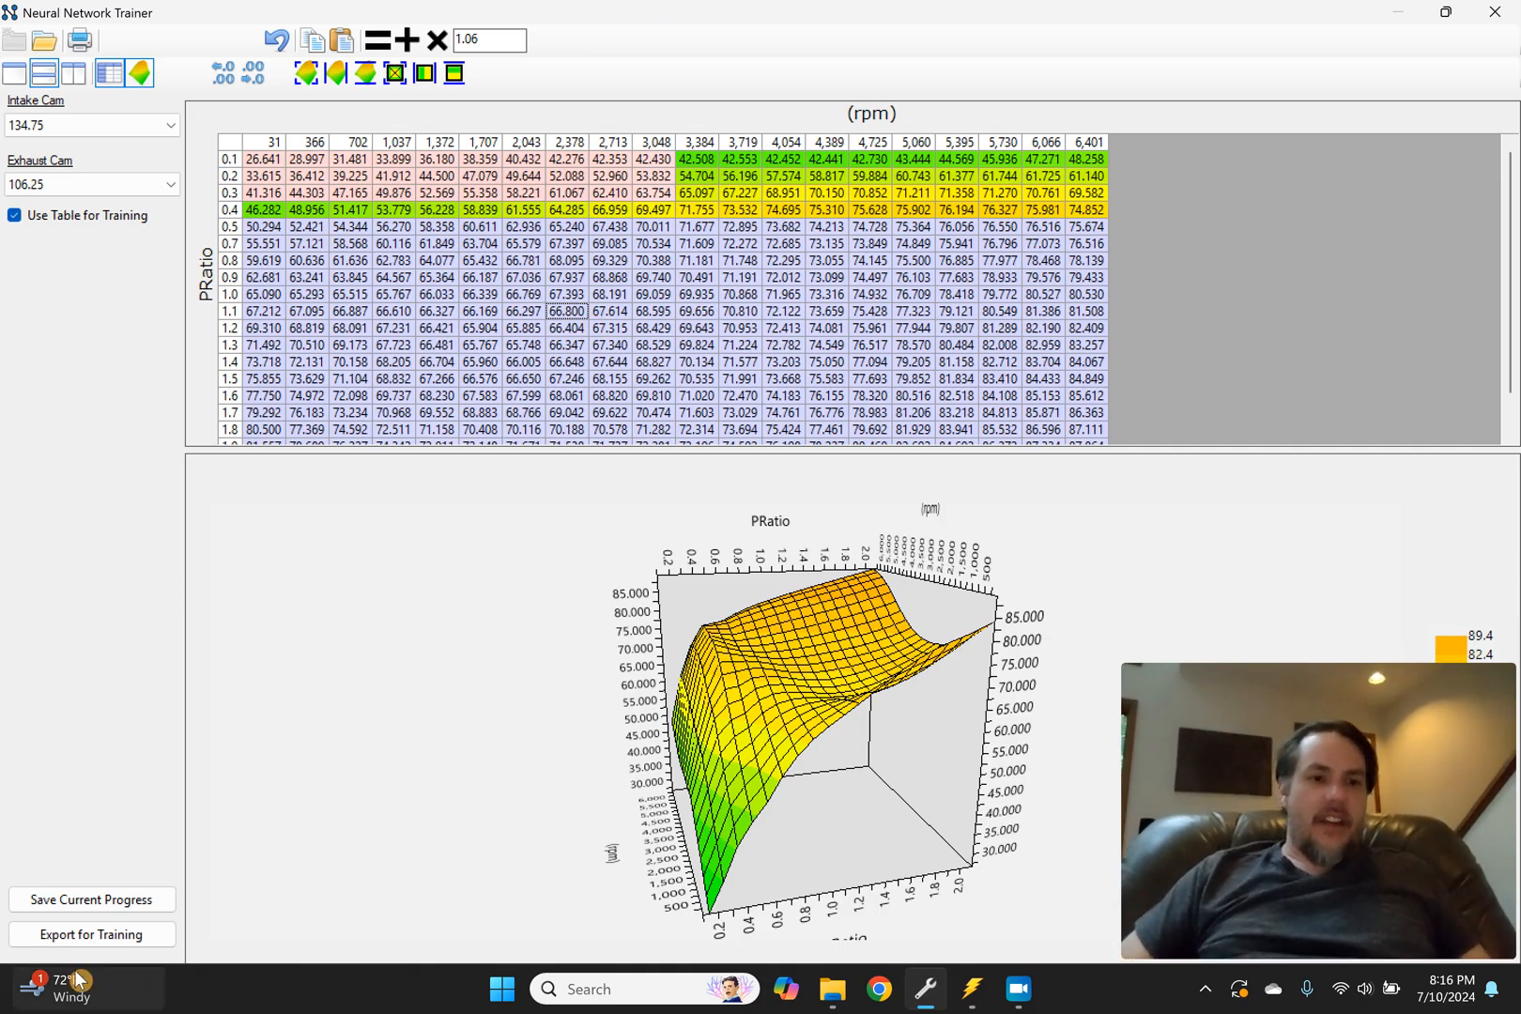
click(91, 934)
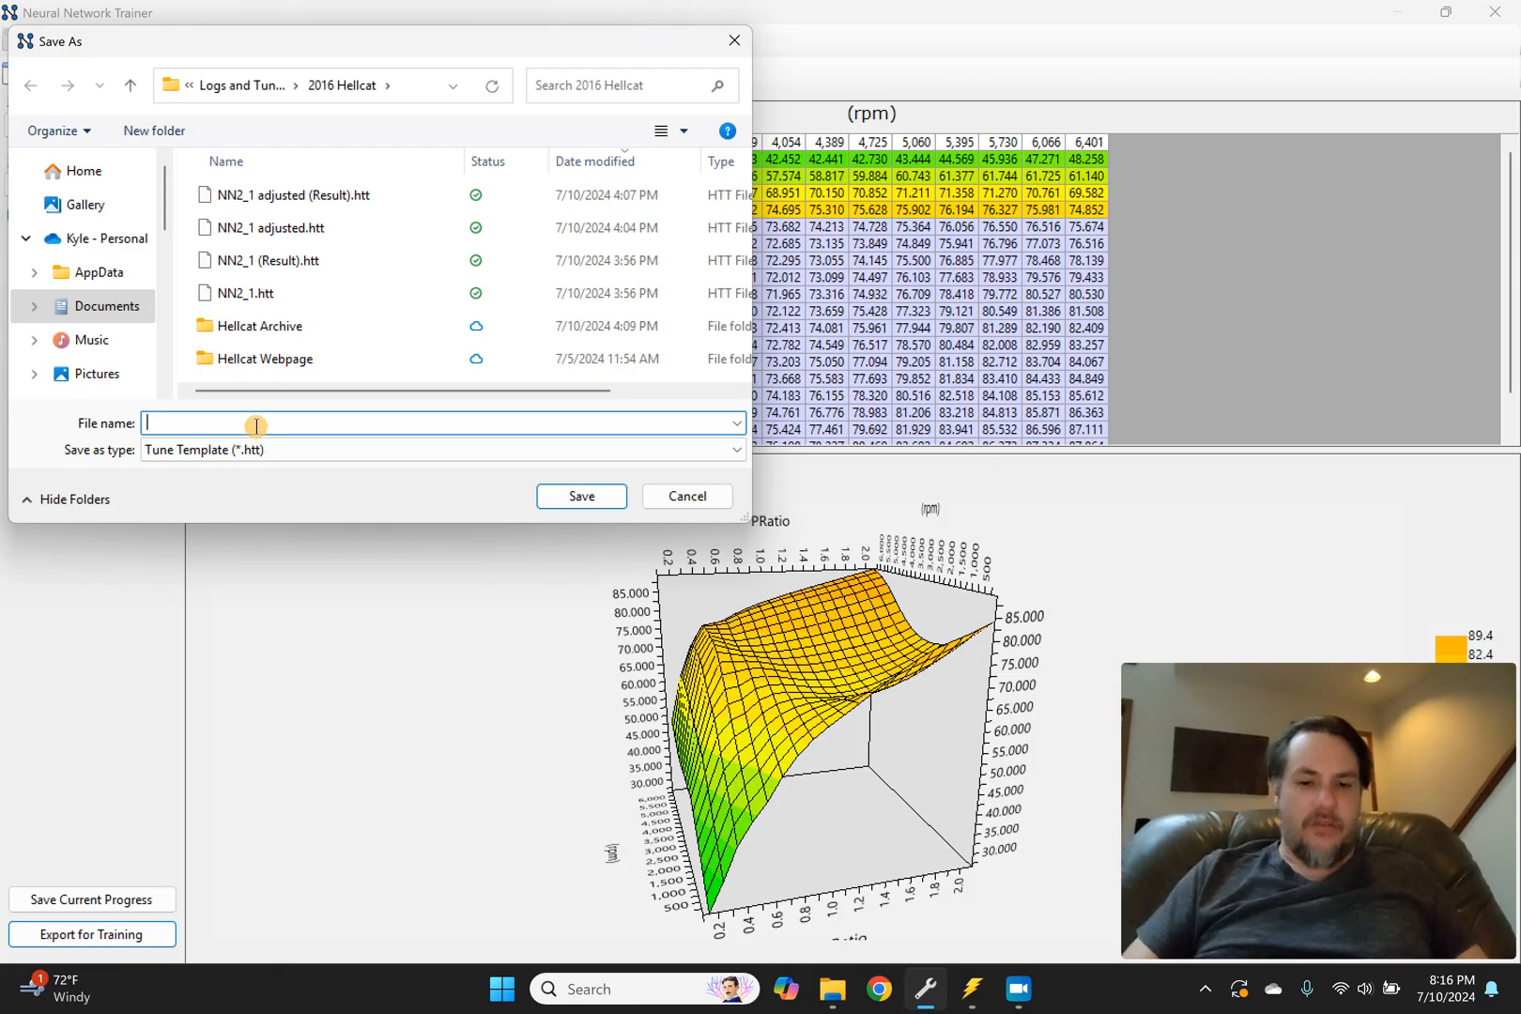
text(NN2_test)
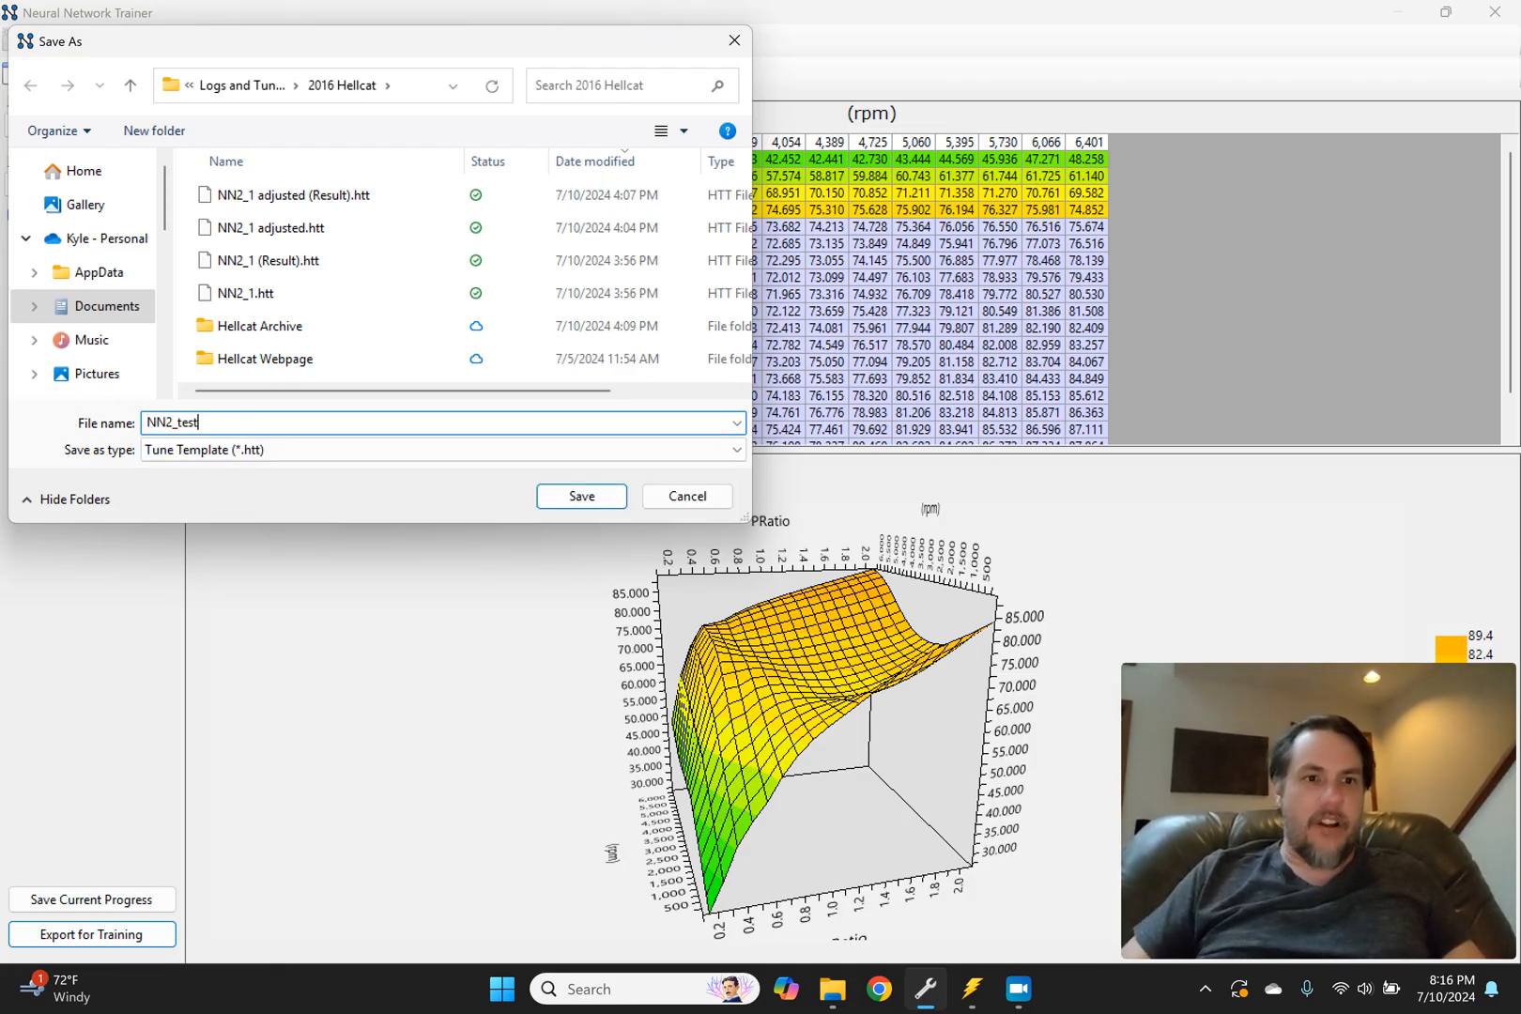
key(Return)
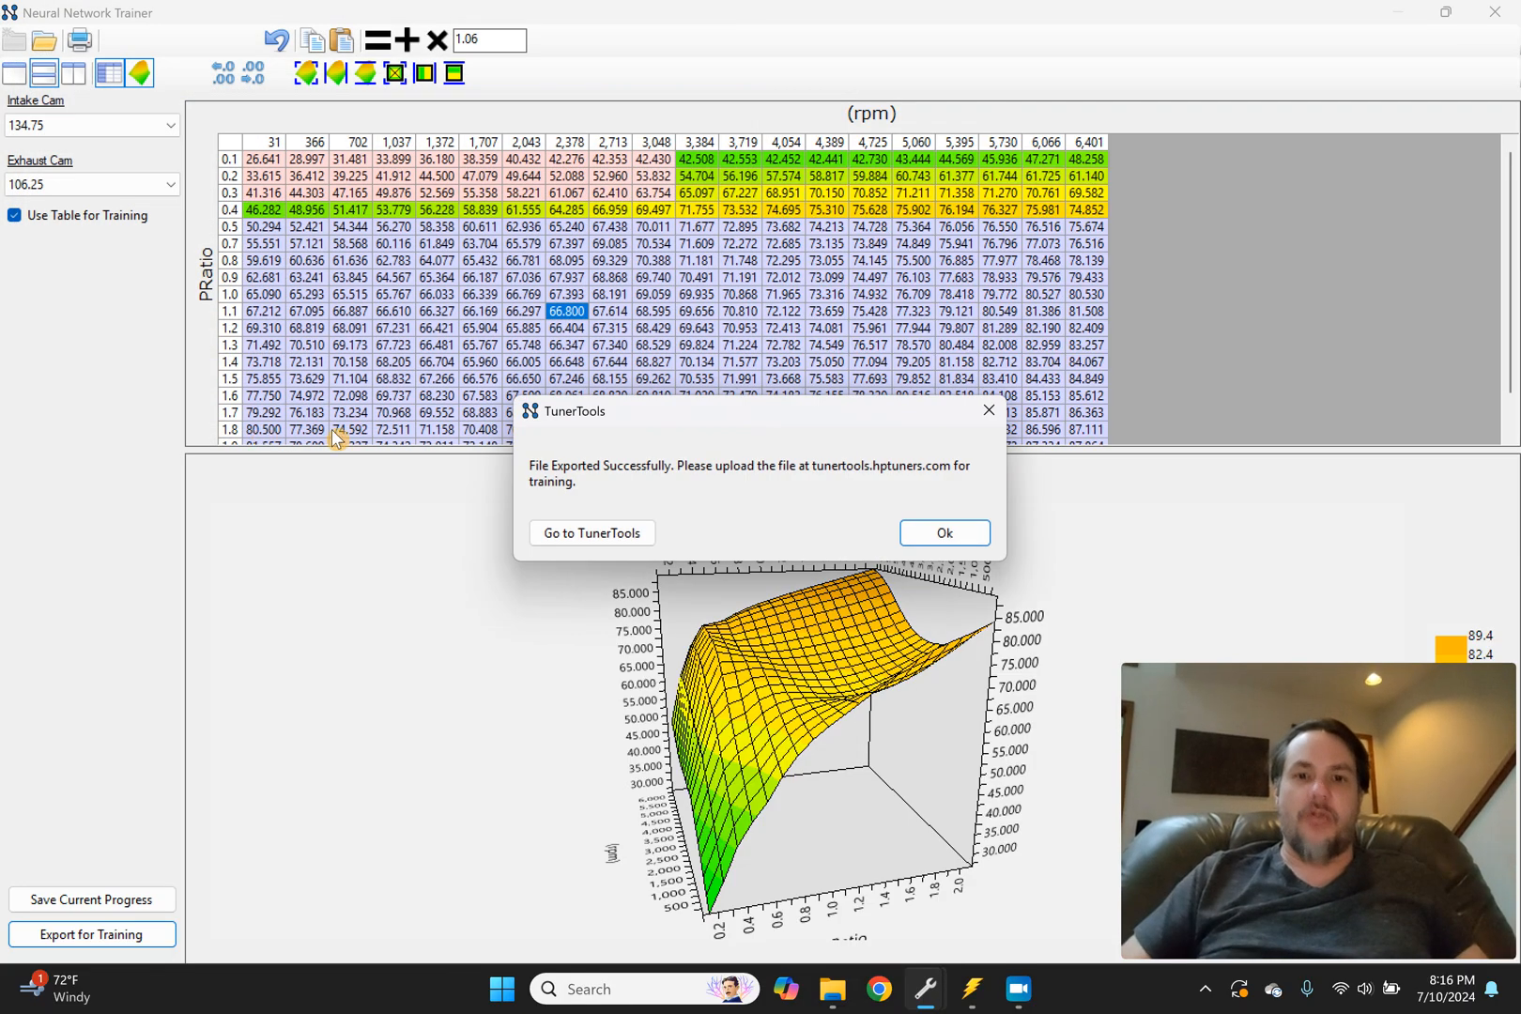
Step: Dismiss the export notice, switch to Chrome, and open the Neural Network Trainer product page on hptuners.com
click(986, 539)
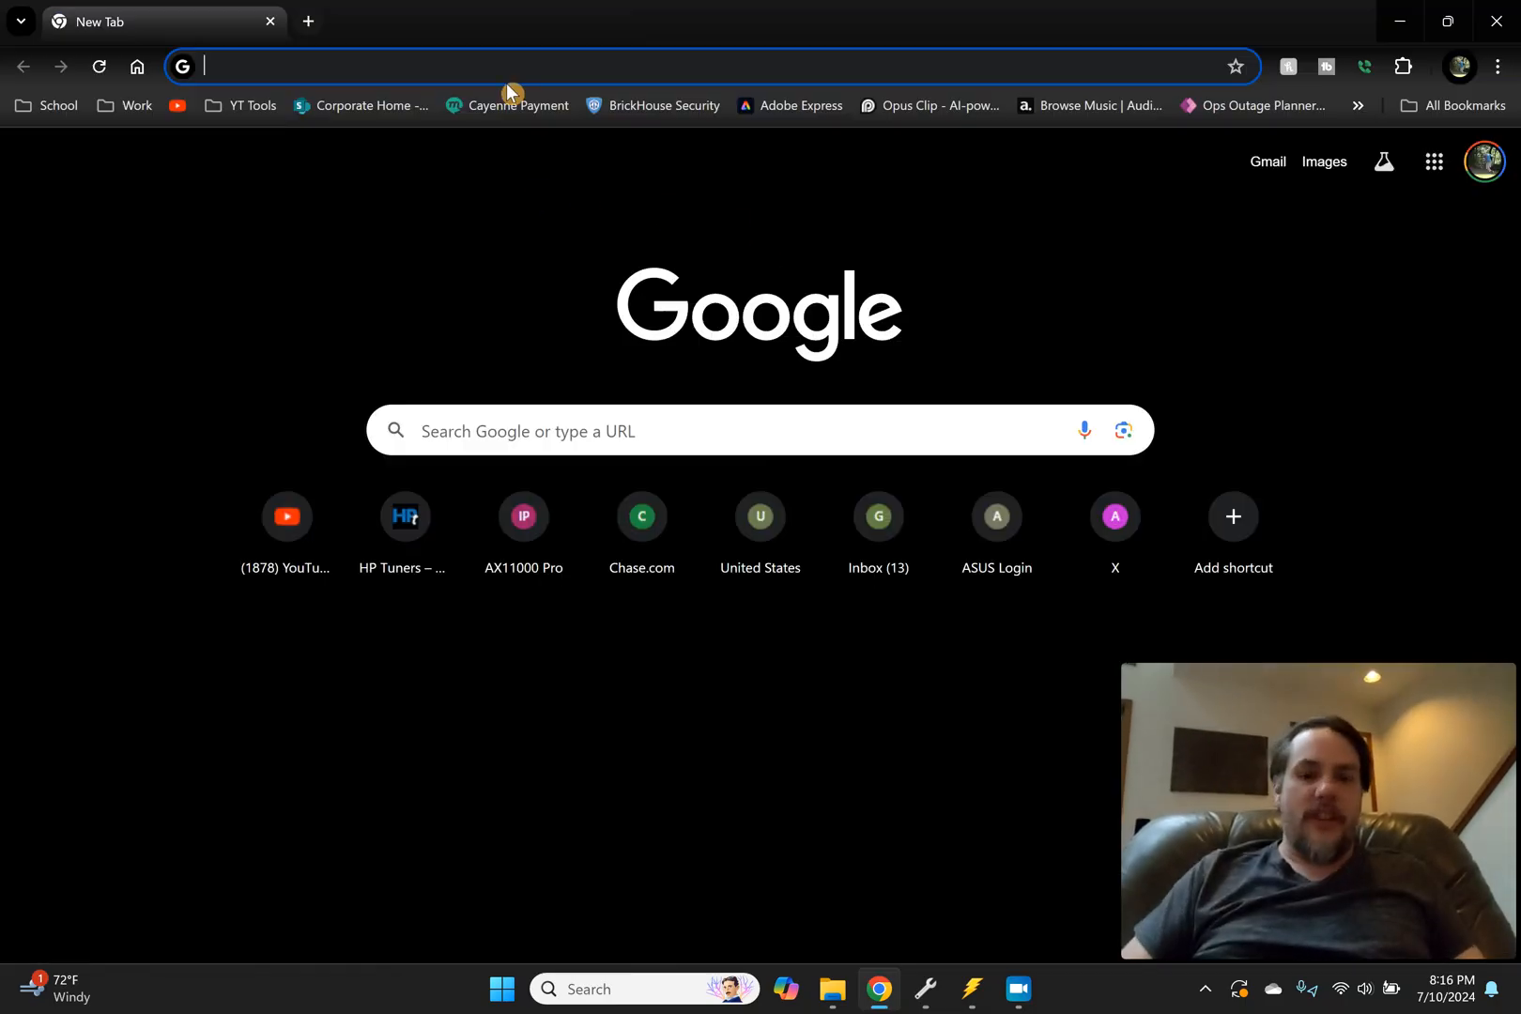
text(hp)
key(Return)
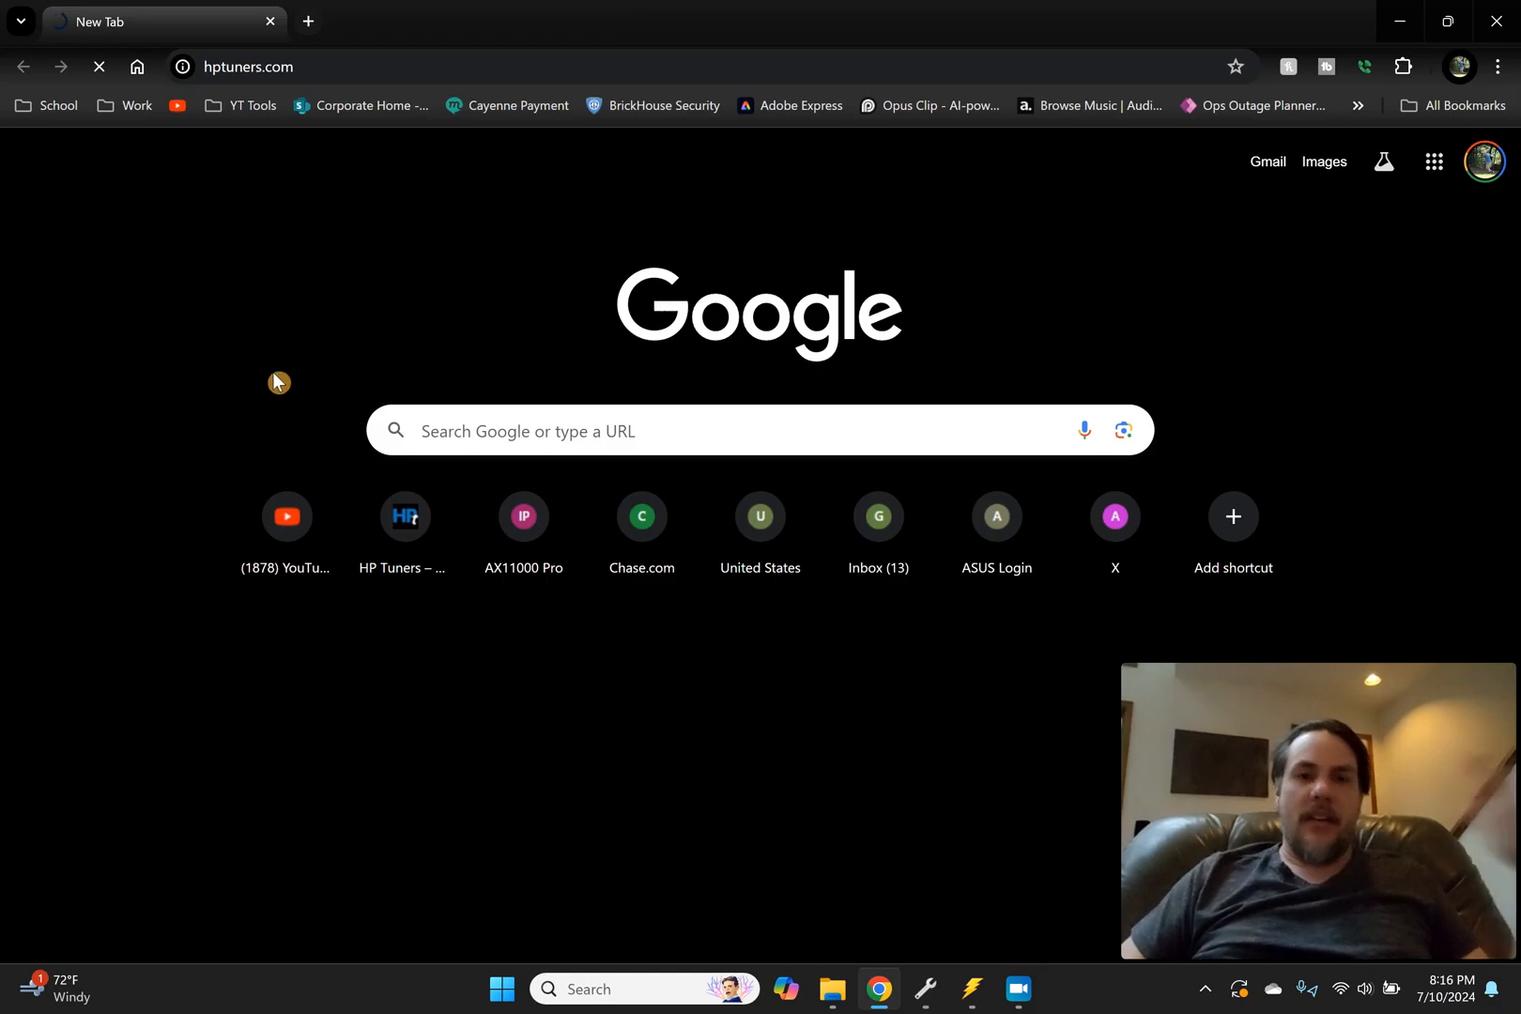
scroll(315, 545, down, 10)
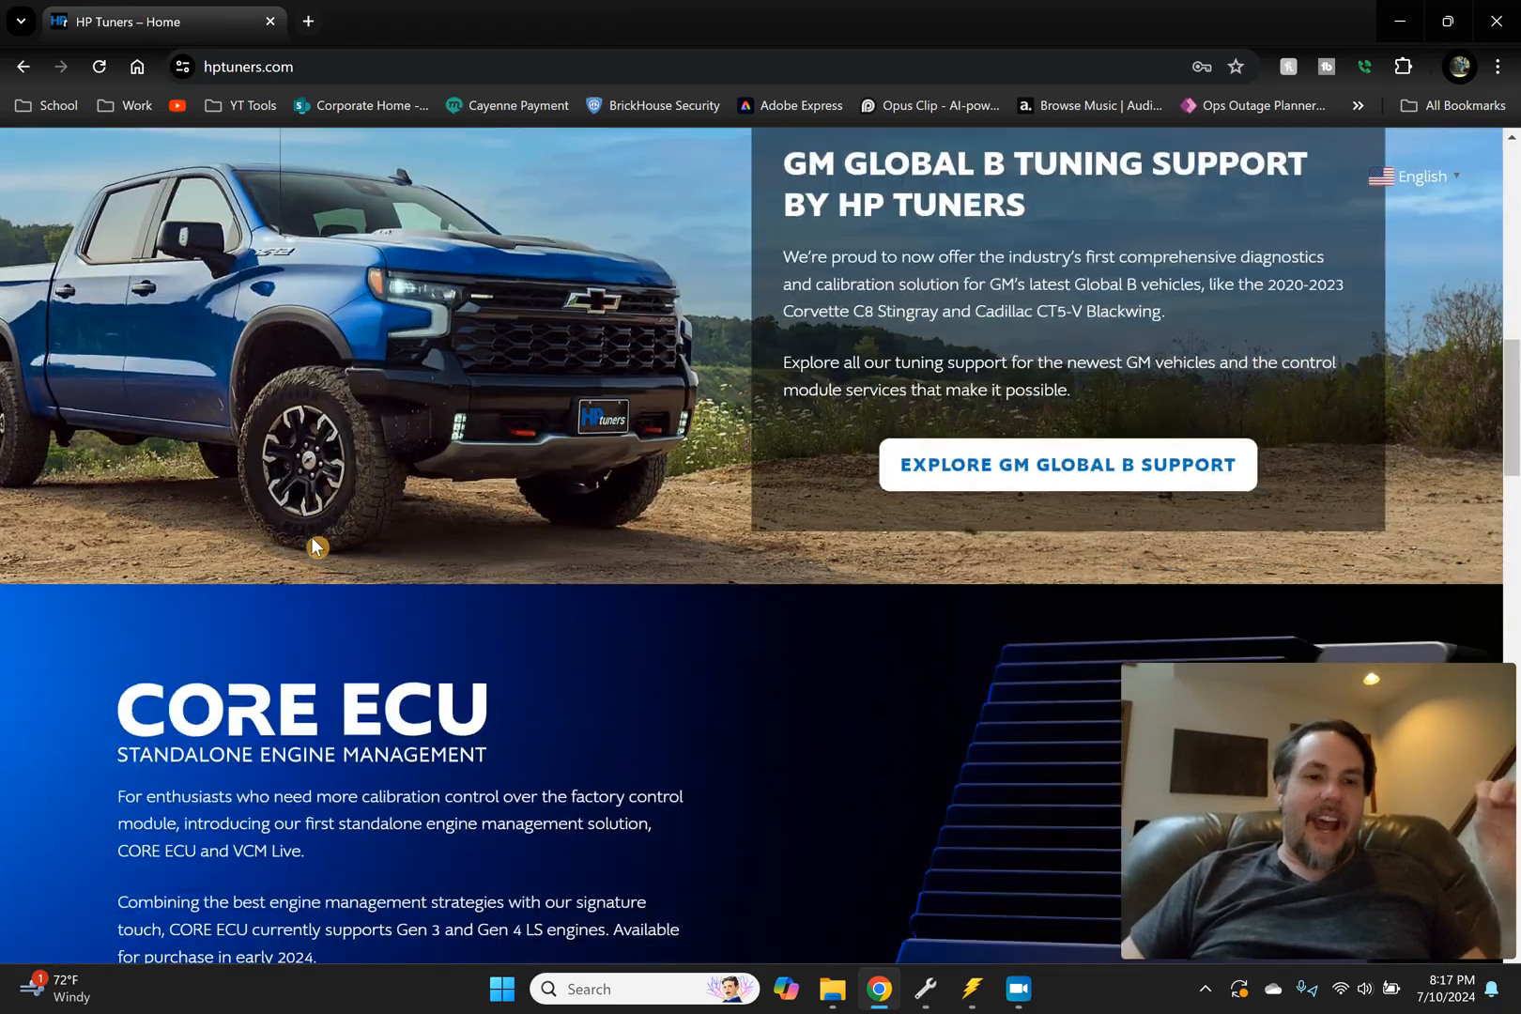
scroll(314, 542, down, 15)
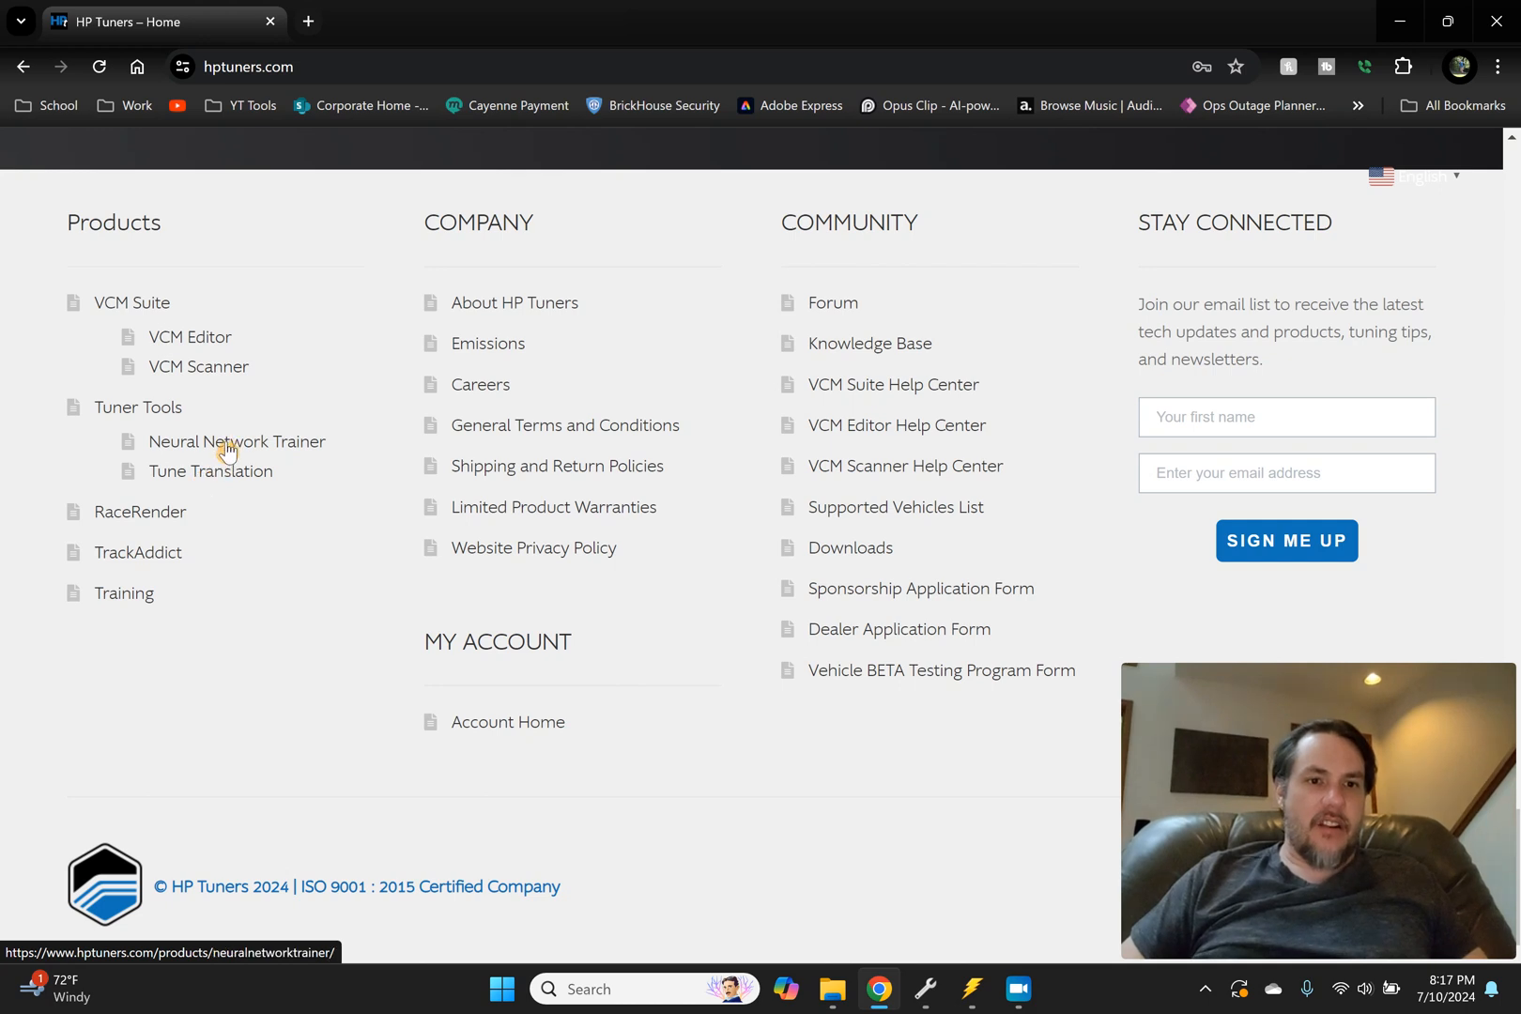
click(227, 450)
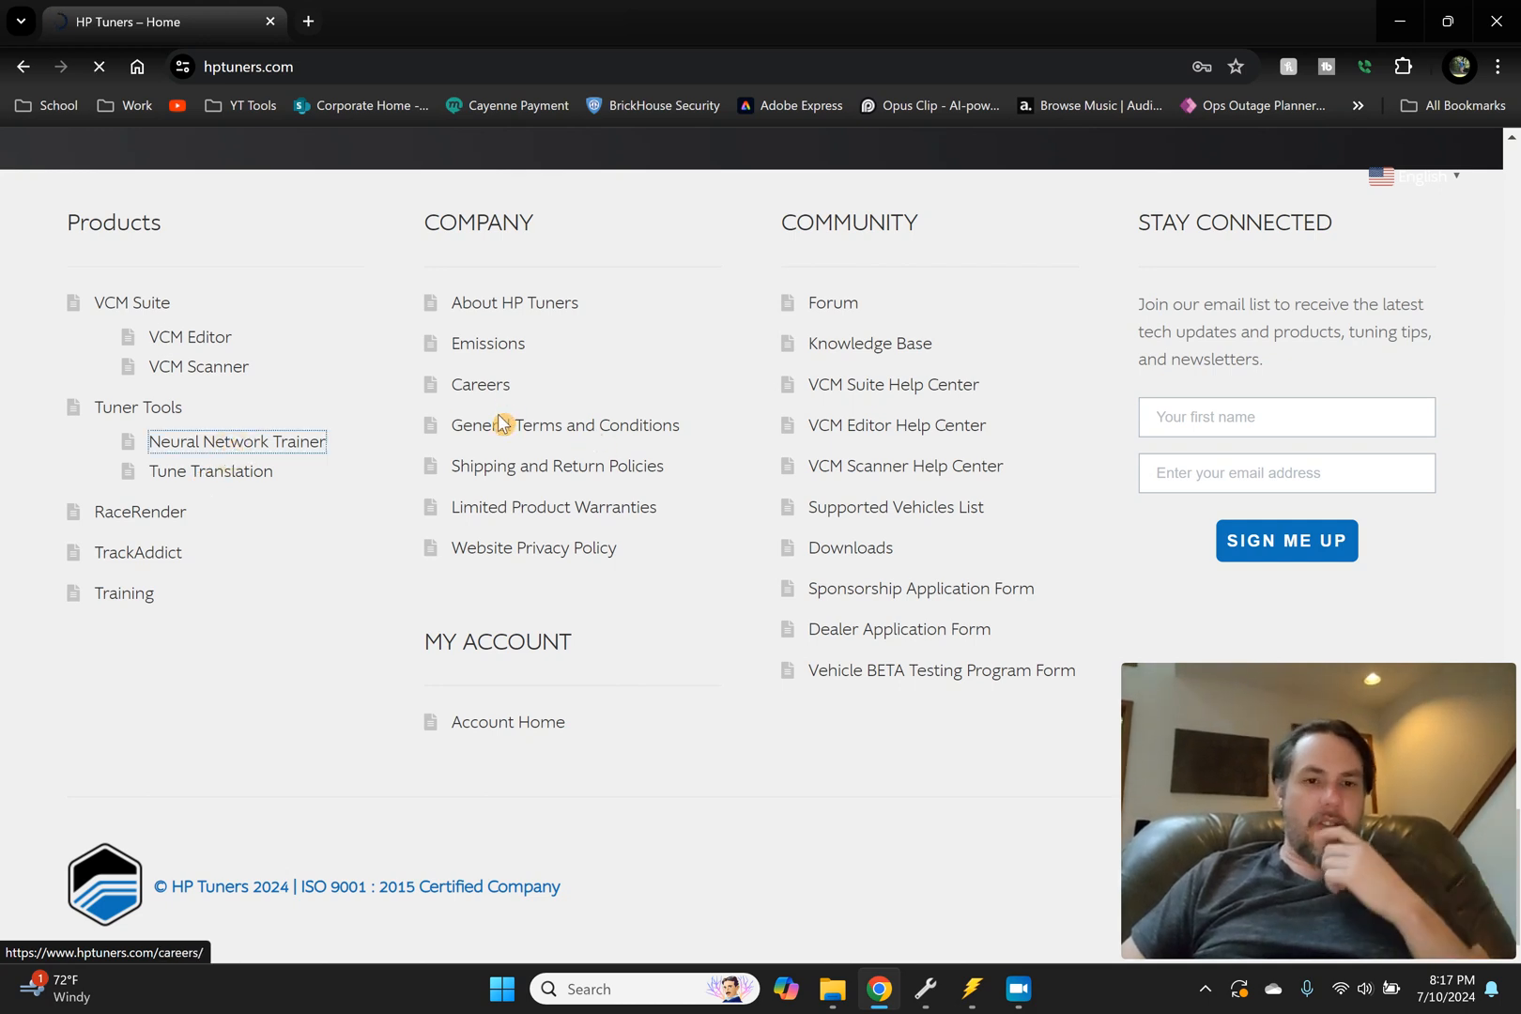
Step: Go to Tuner Tools from the product page and open its Neural Network Trainer upload page
scroll(469, 526, down, 8)
scroll(513, 583, up, 1)
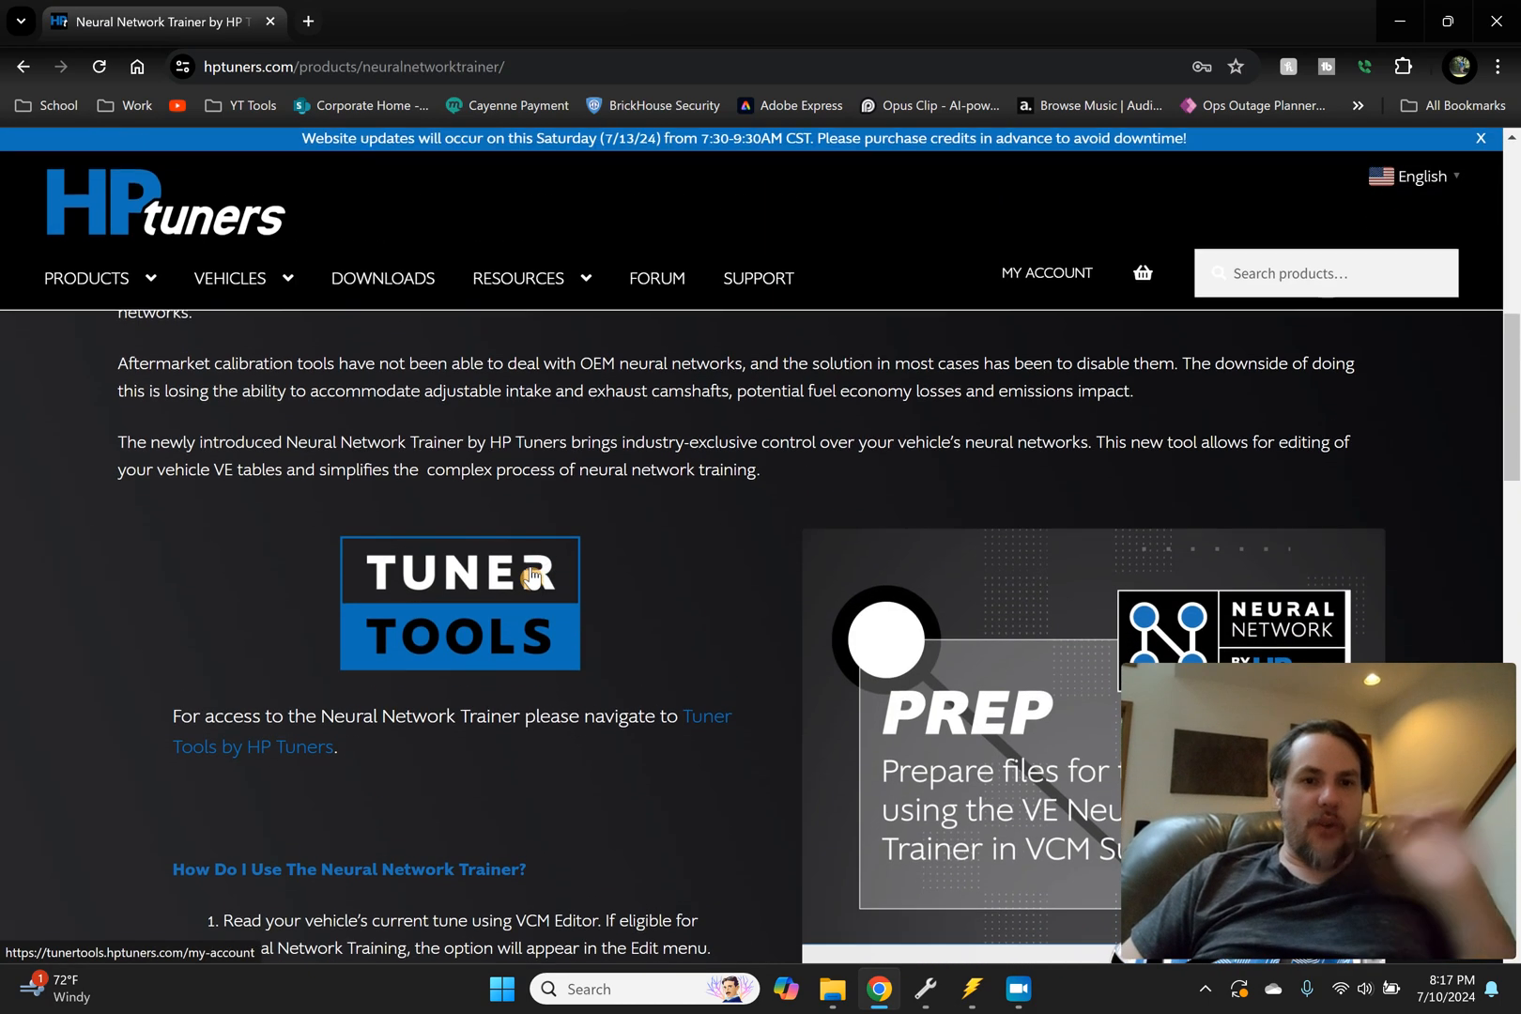
click(513, 584)
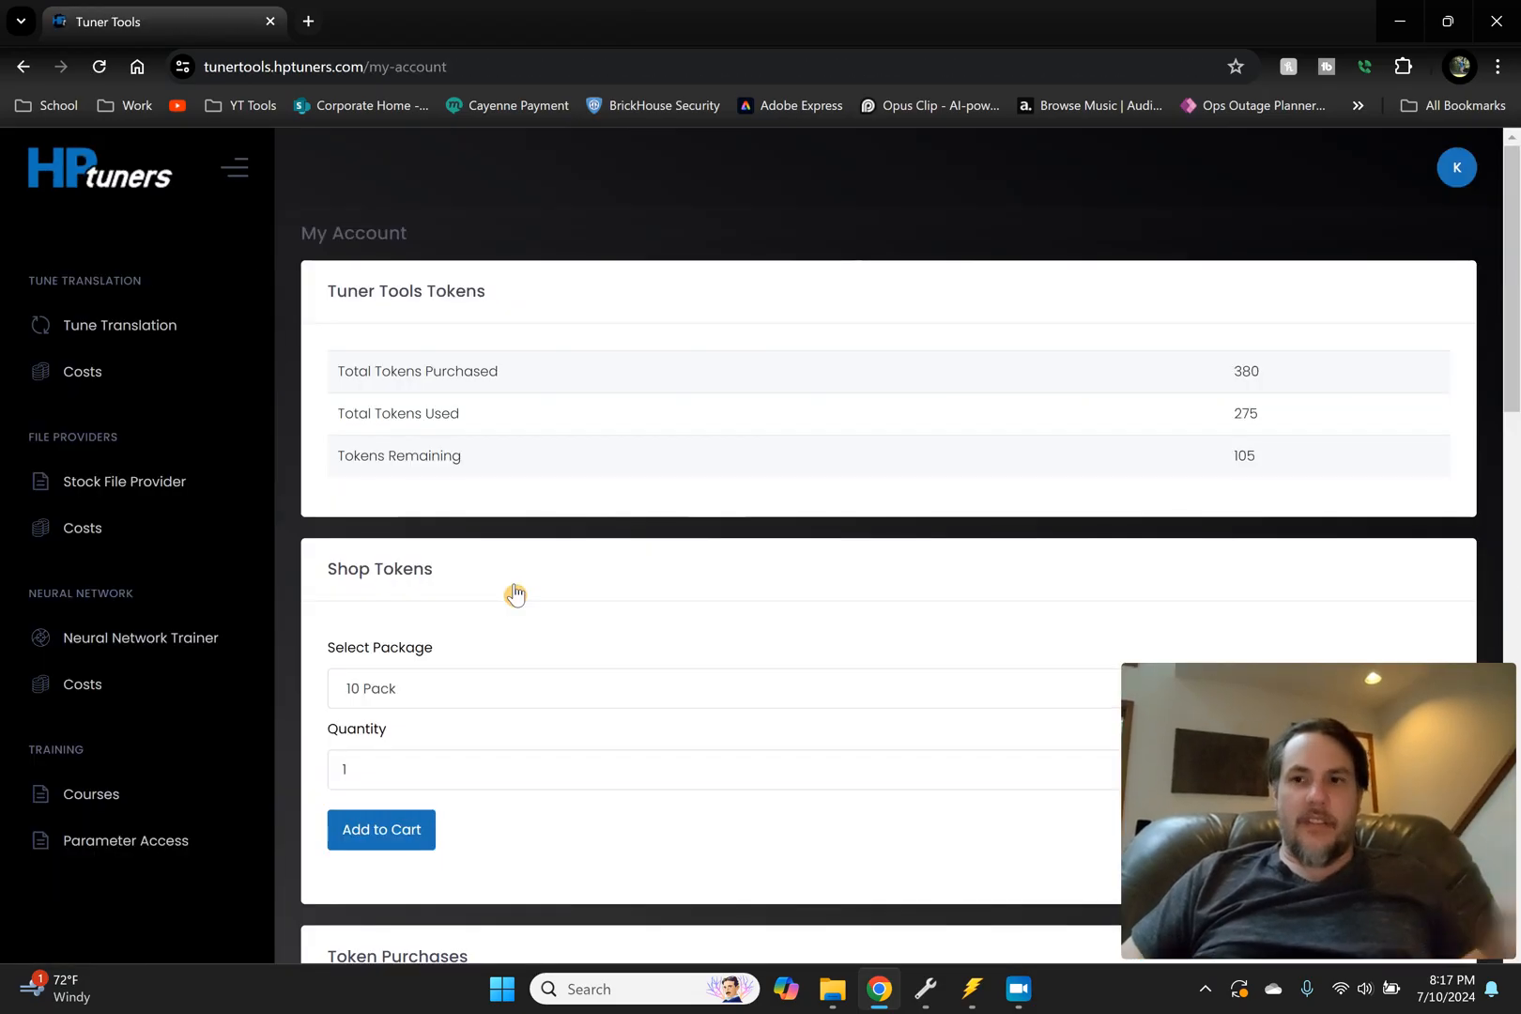
scroll(512, 594, down, 5)
click(146, 637)
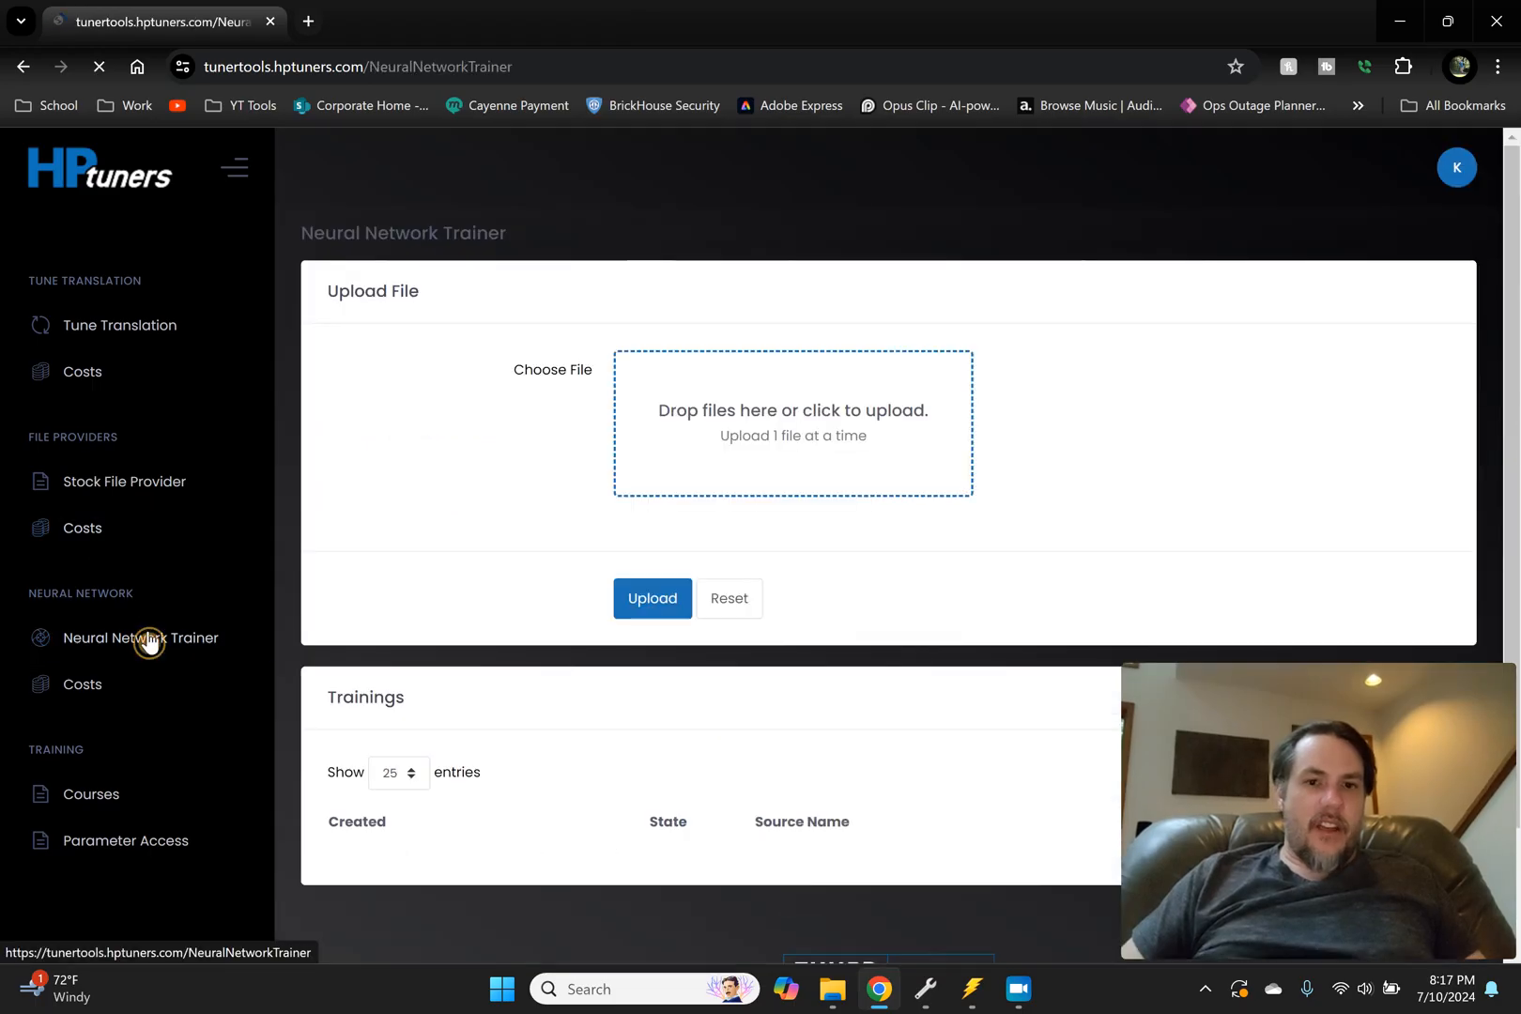
Step: Upload NN2_test.htt from the 2016 Hellcat folder for neural network training
click(744, 465)
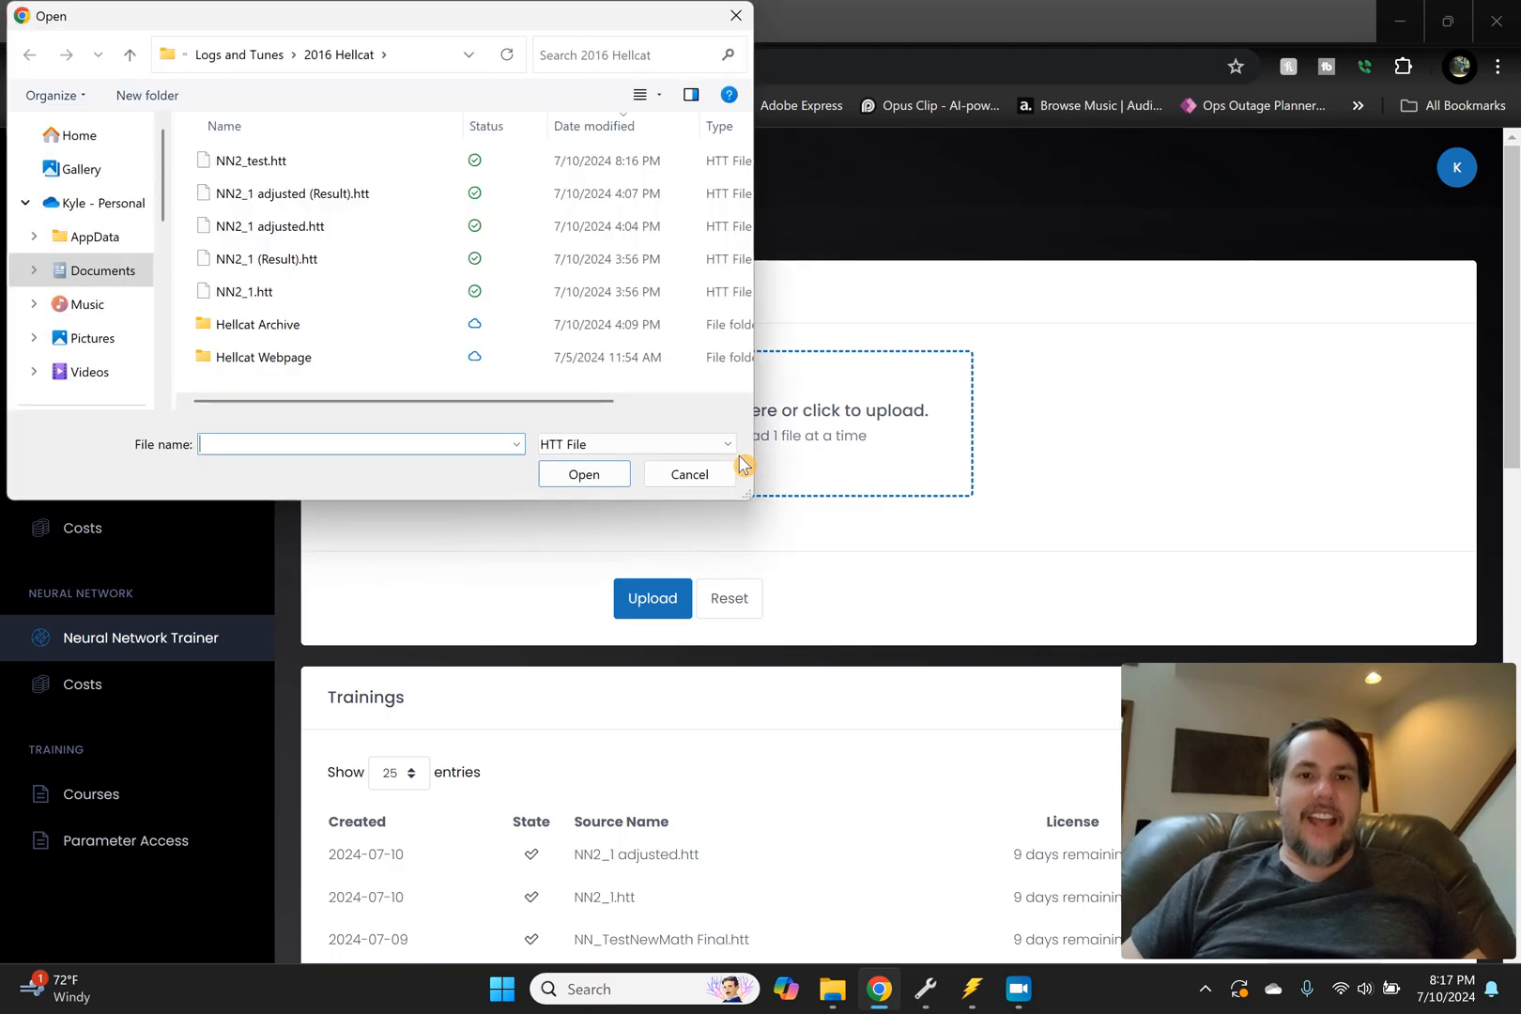
double_click(258, 161)
click(663, 689)
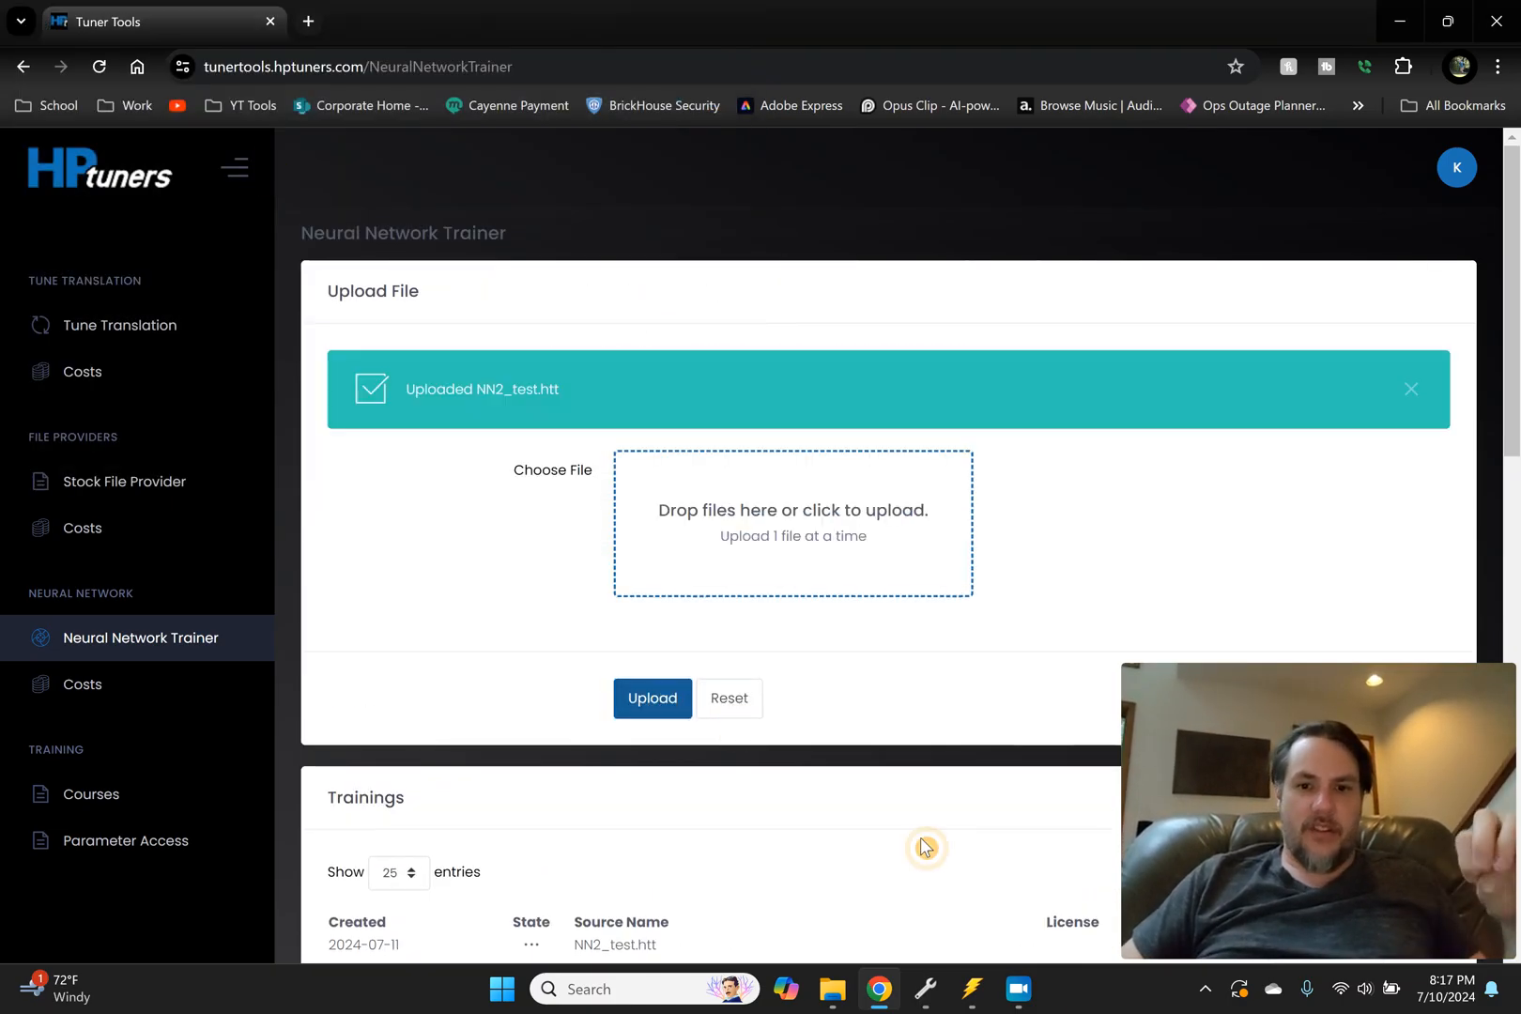
Step: Start a second VCM Editor (Beta) window, accept the beta warning, and load the tune Hellcat_New_NN_1.hpt
right_click(926, 991)
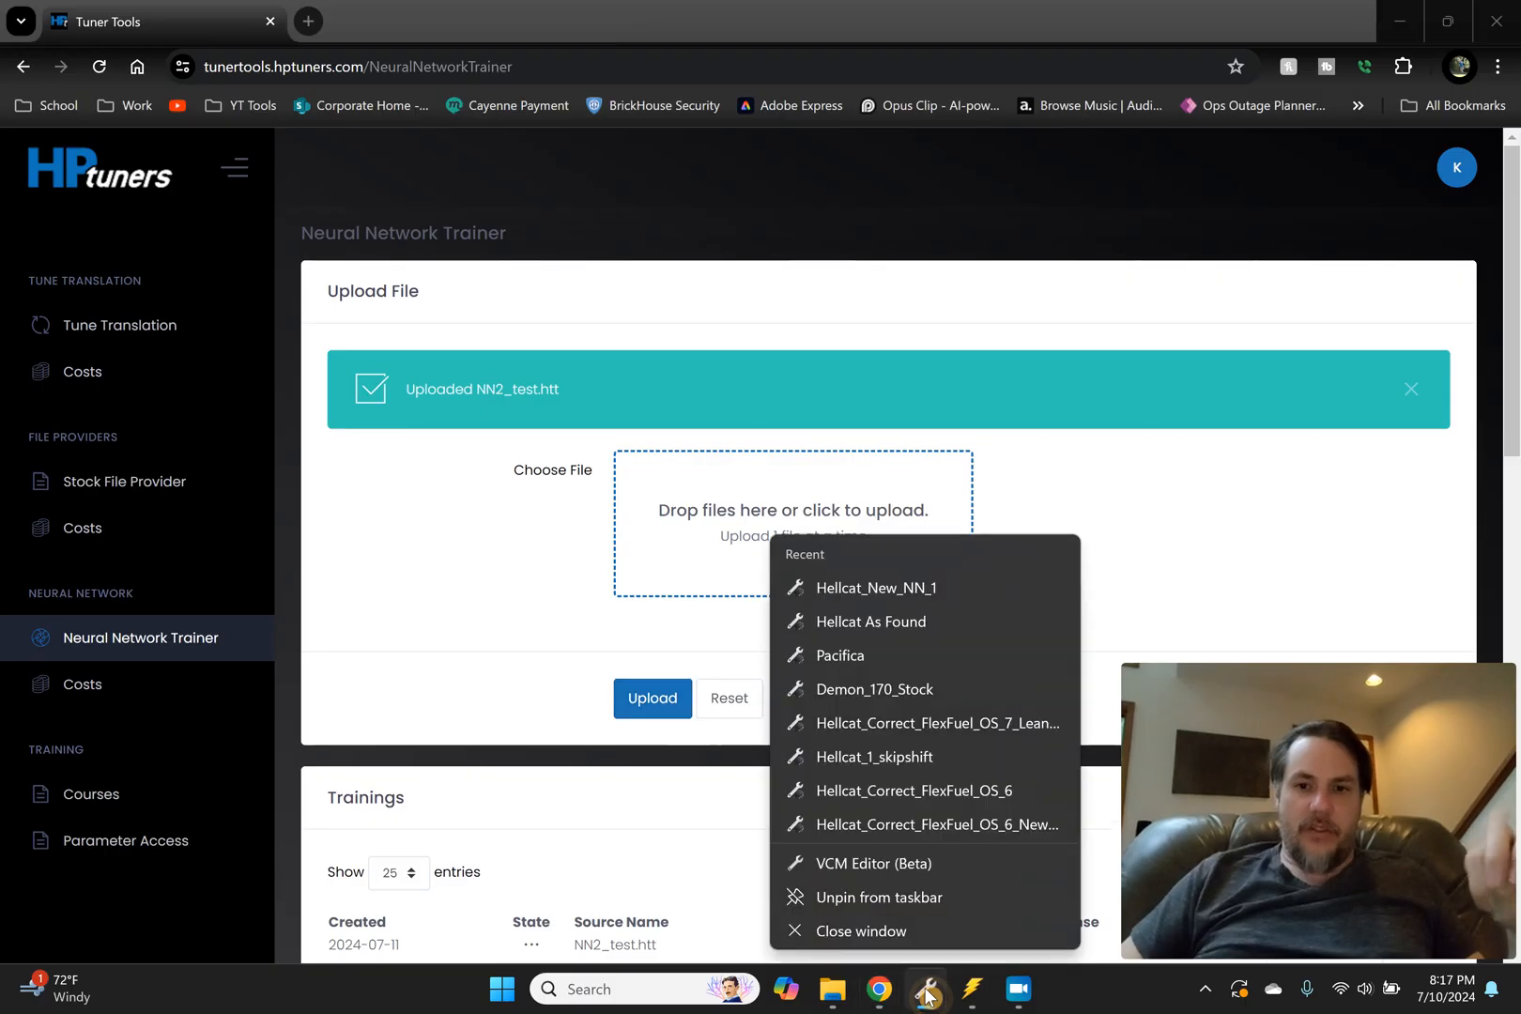
click(922, 872)
scroll(929, 724, down, 5)
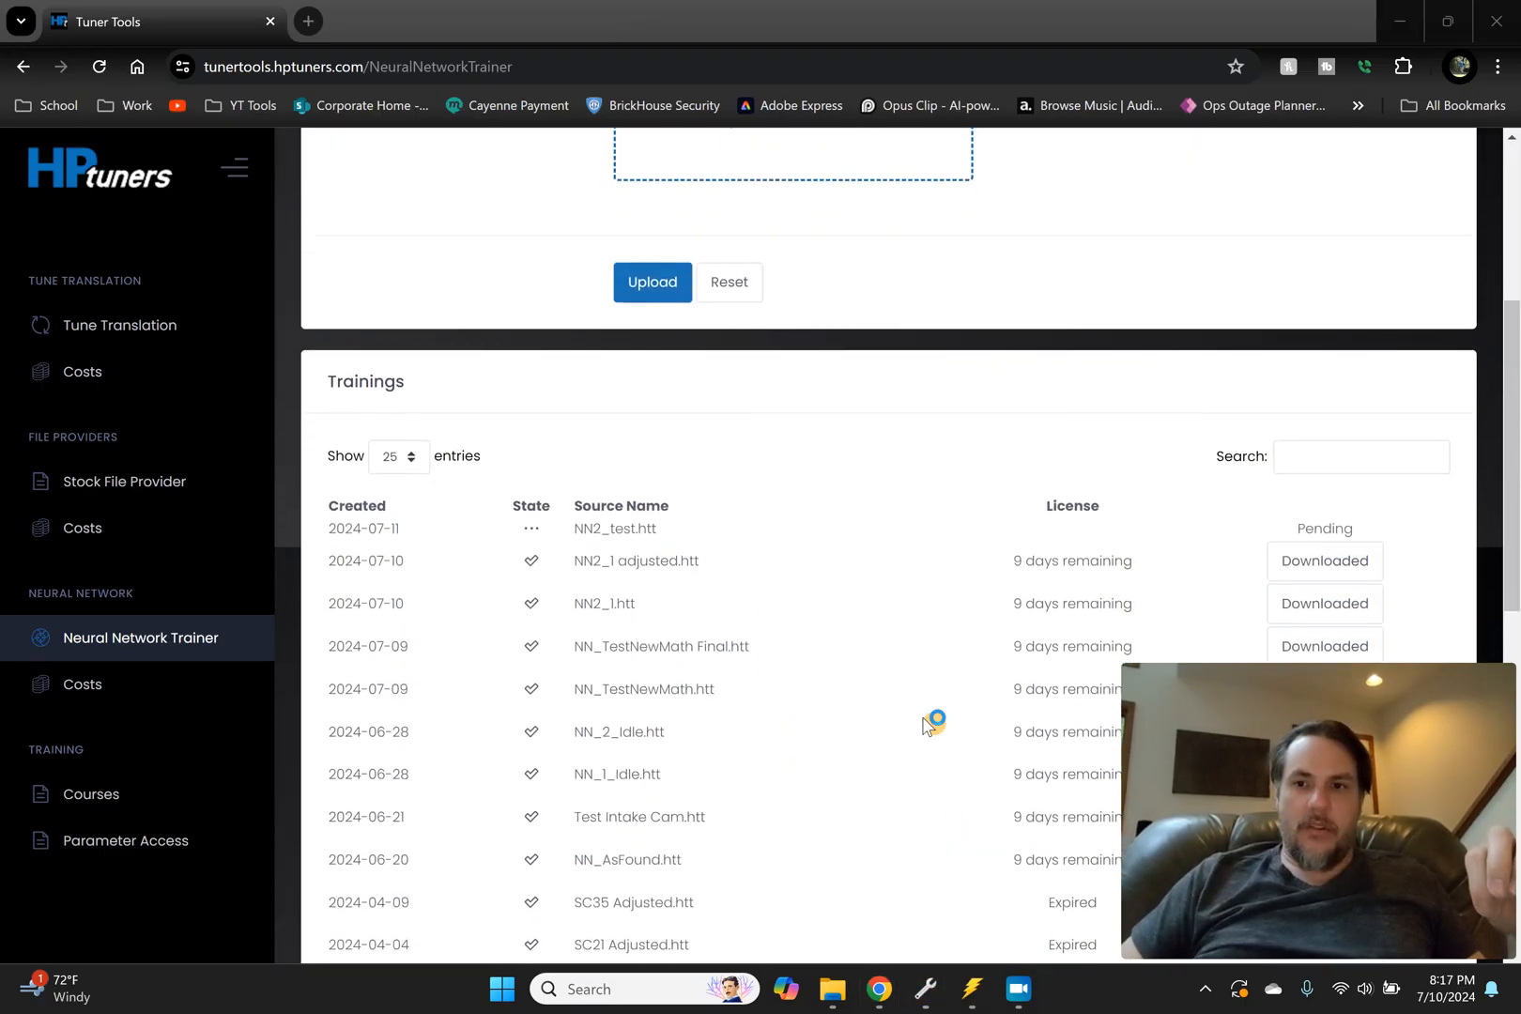
mouse_move(935, 988)
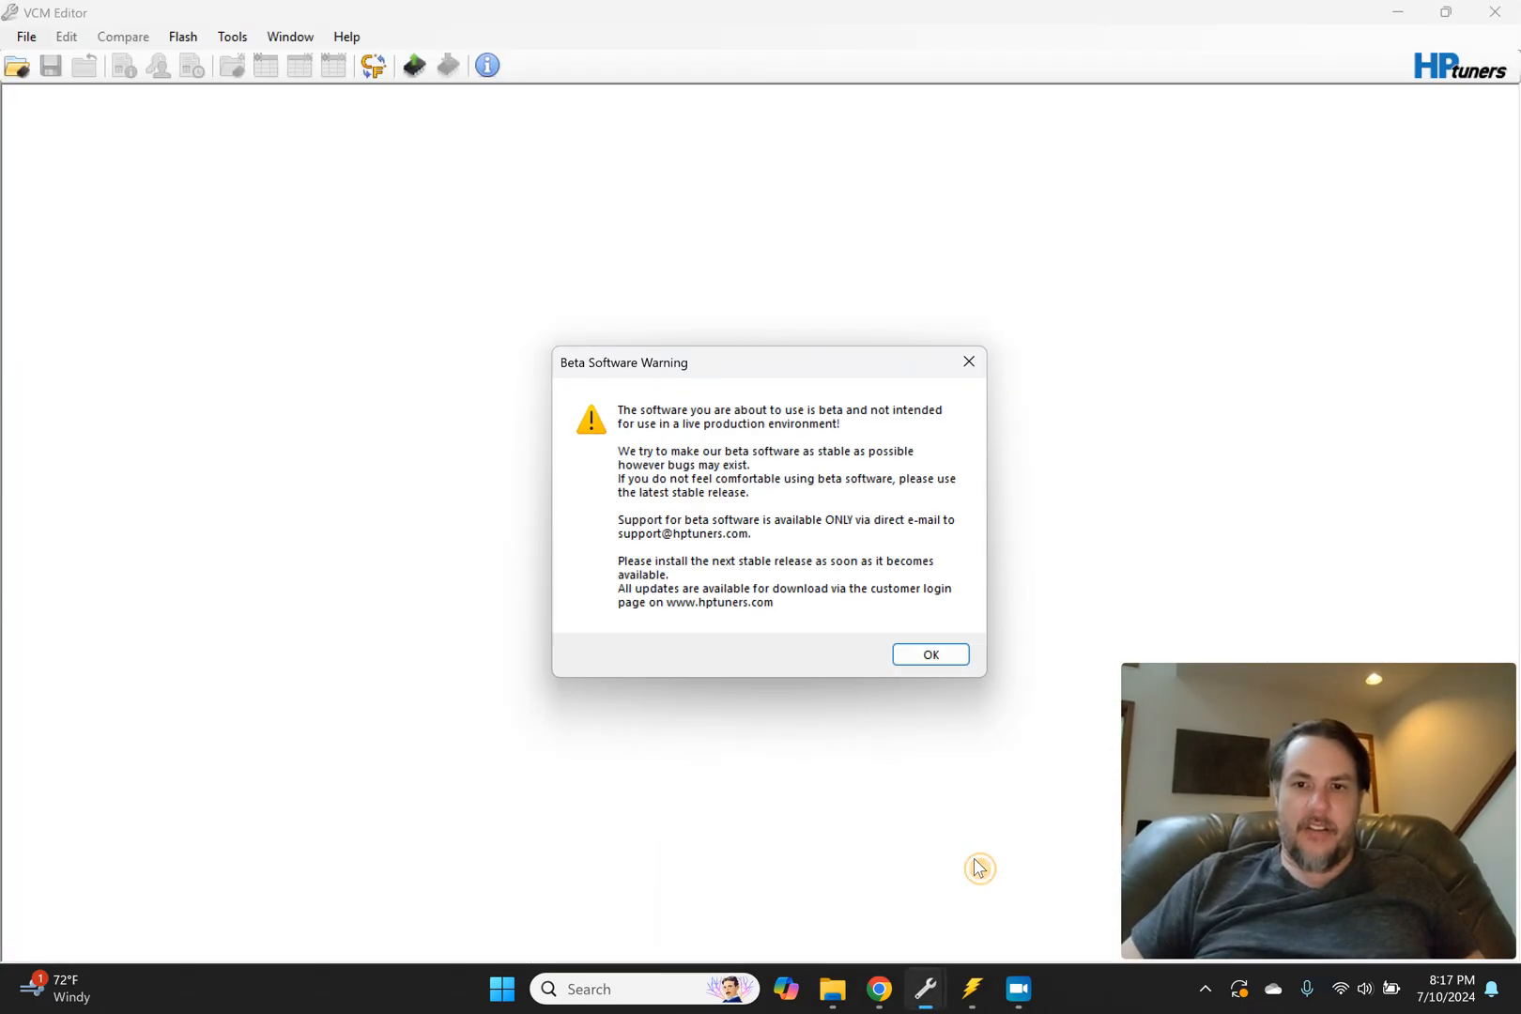
click(931, 654)
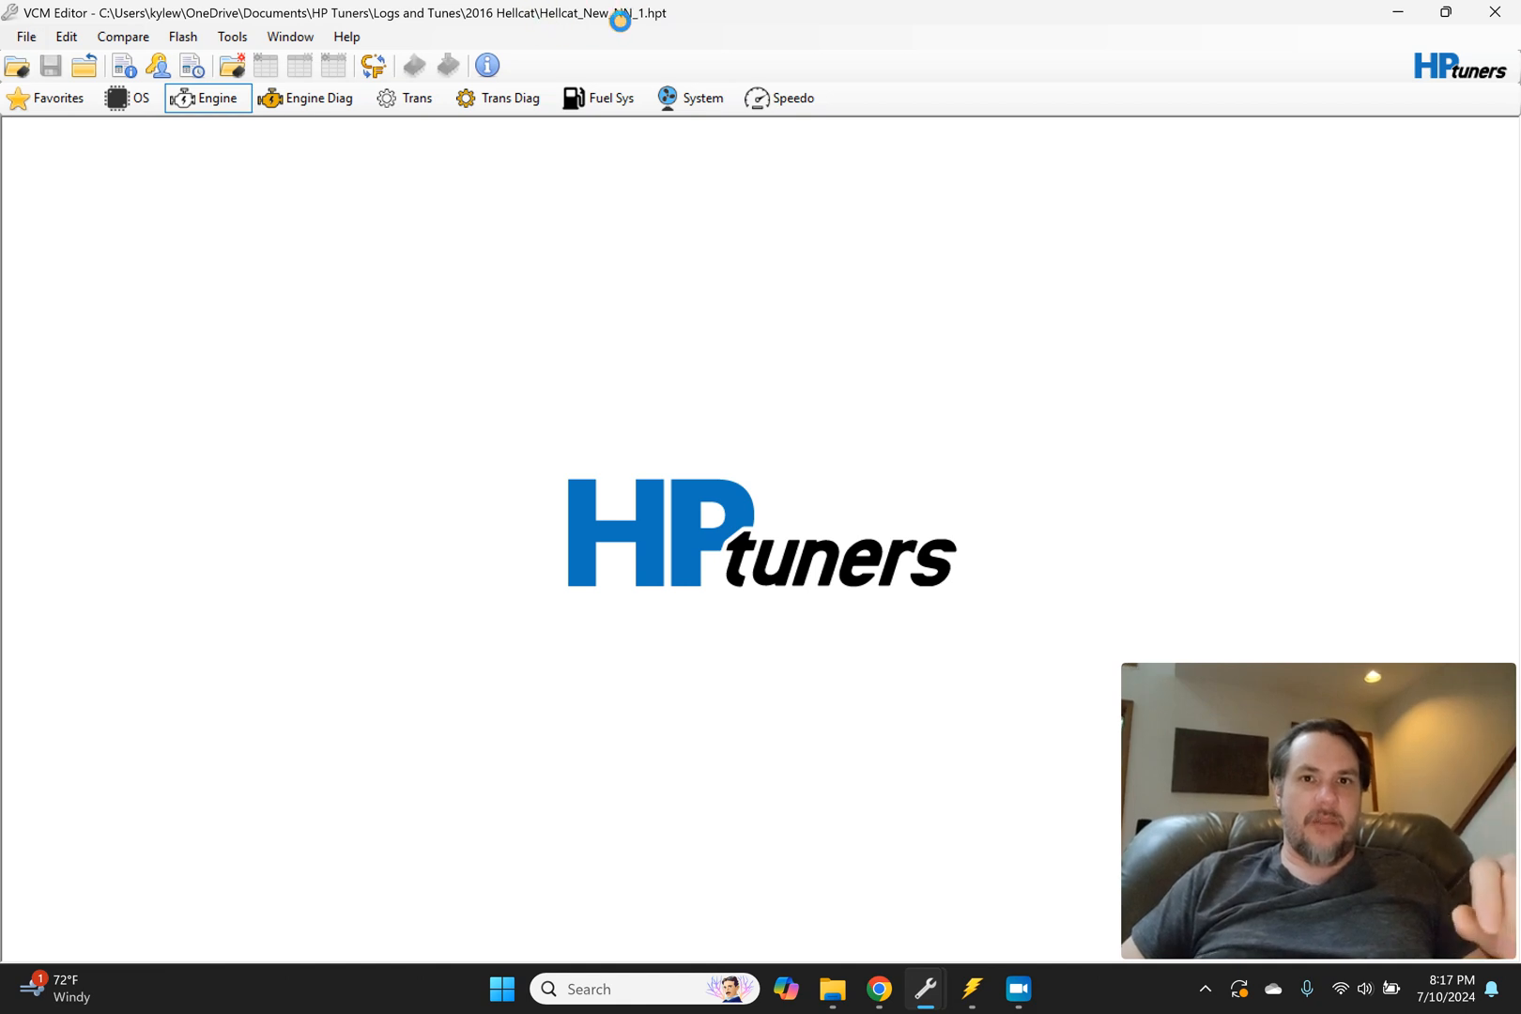
Step: Open the VE Neural Network Trainer for the Hellcat_New_NN_1 tune and maximize its window
click(83, 35)
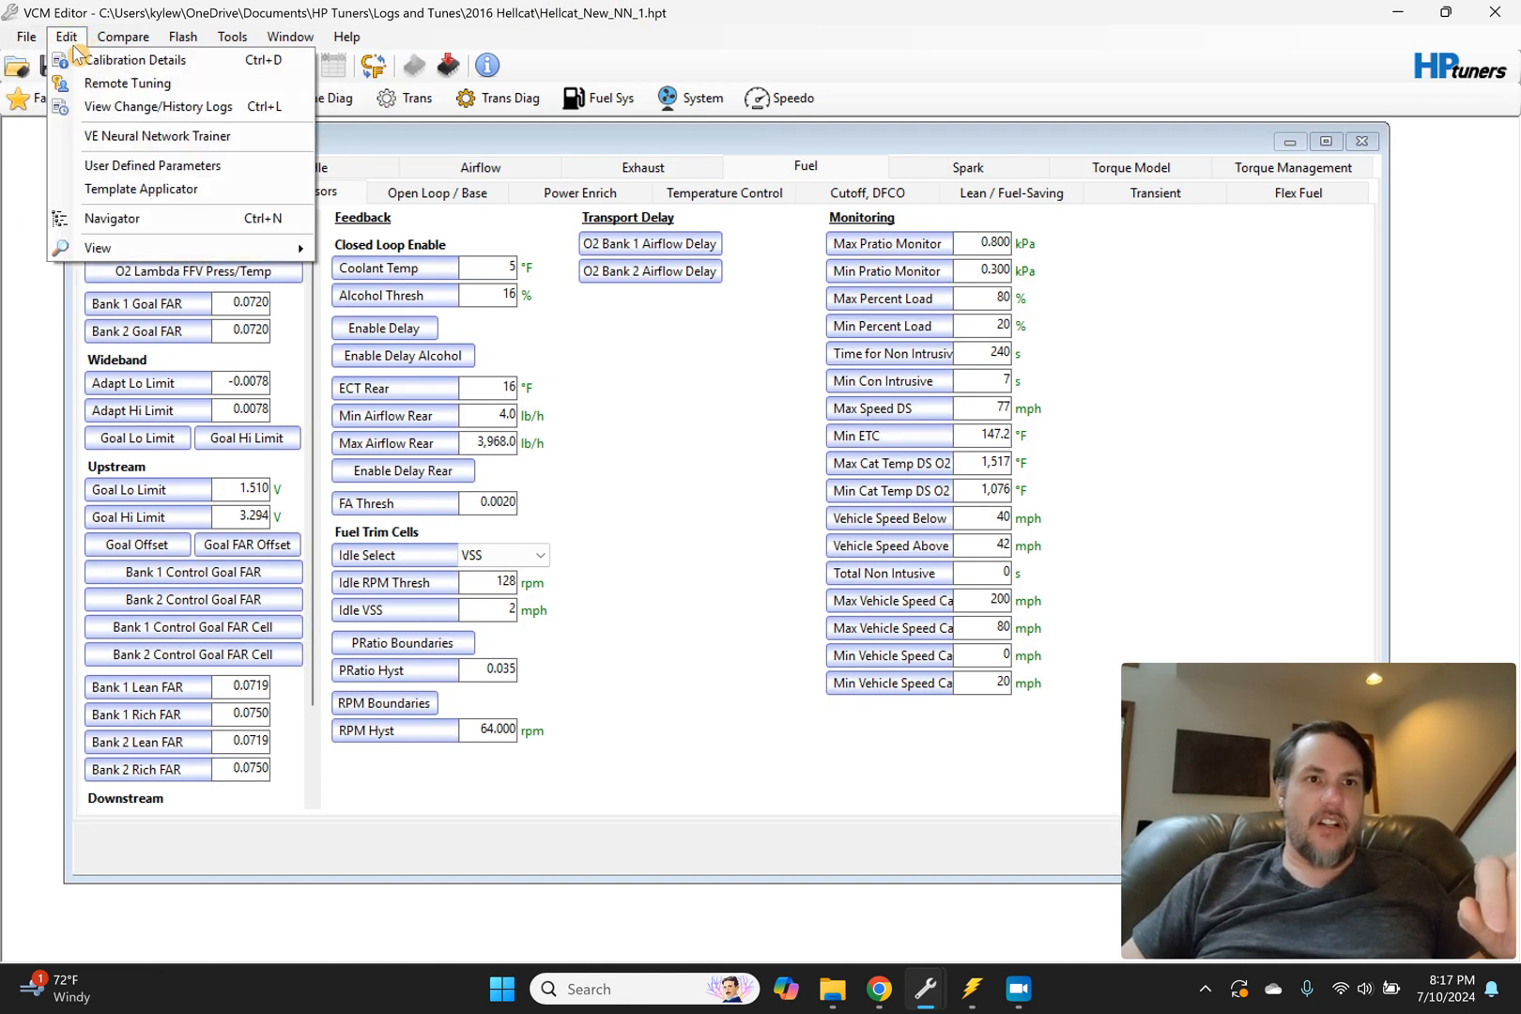
click(155, 134)
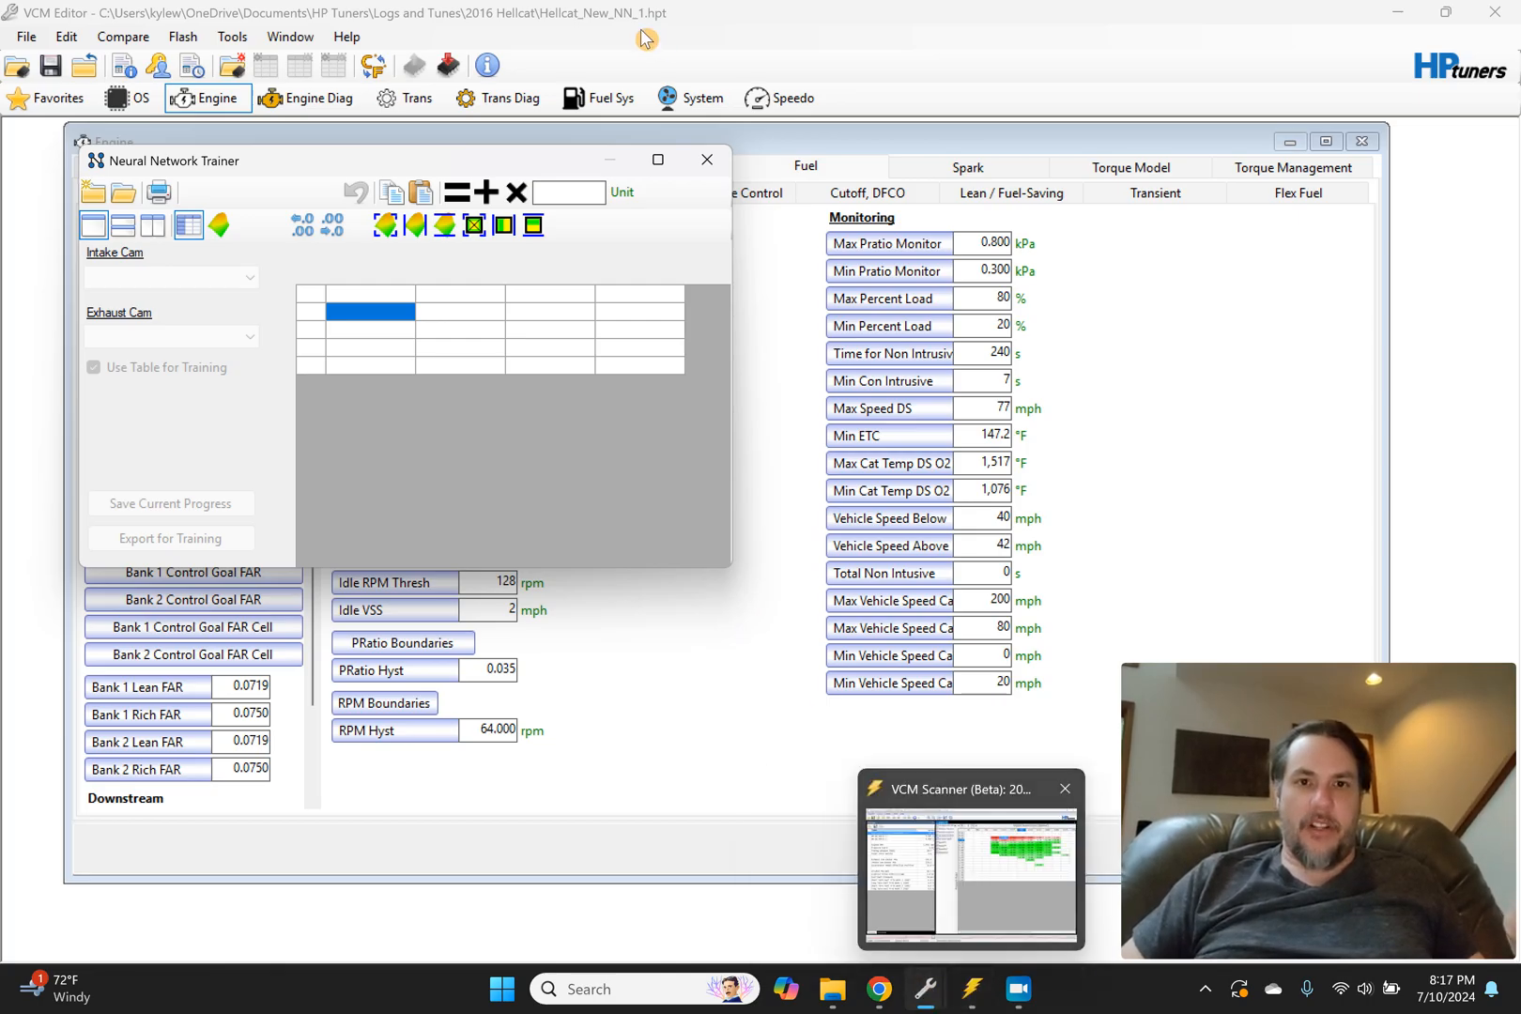
click(657, 159)
Step: Return to Tuner Tools in Chrome and download the trained NN2_test (Result) file to the 2016 Hellcat folder
mouse_move(931, 998)
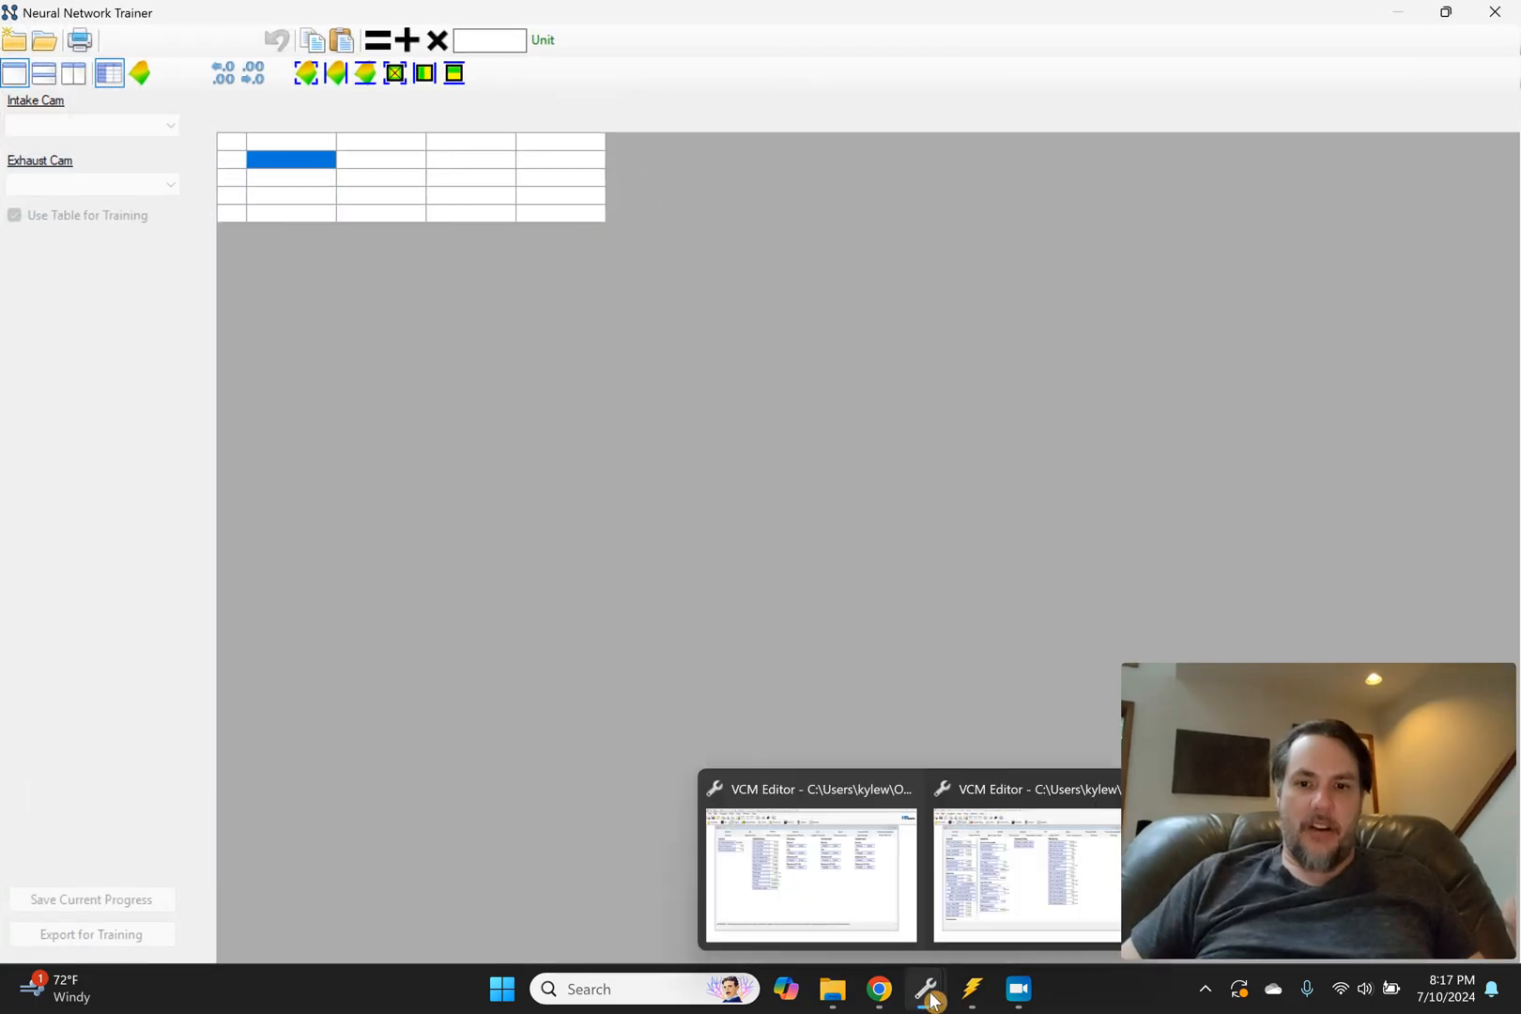
click(824, 873)
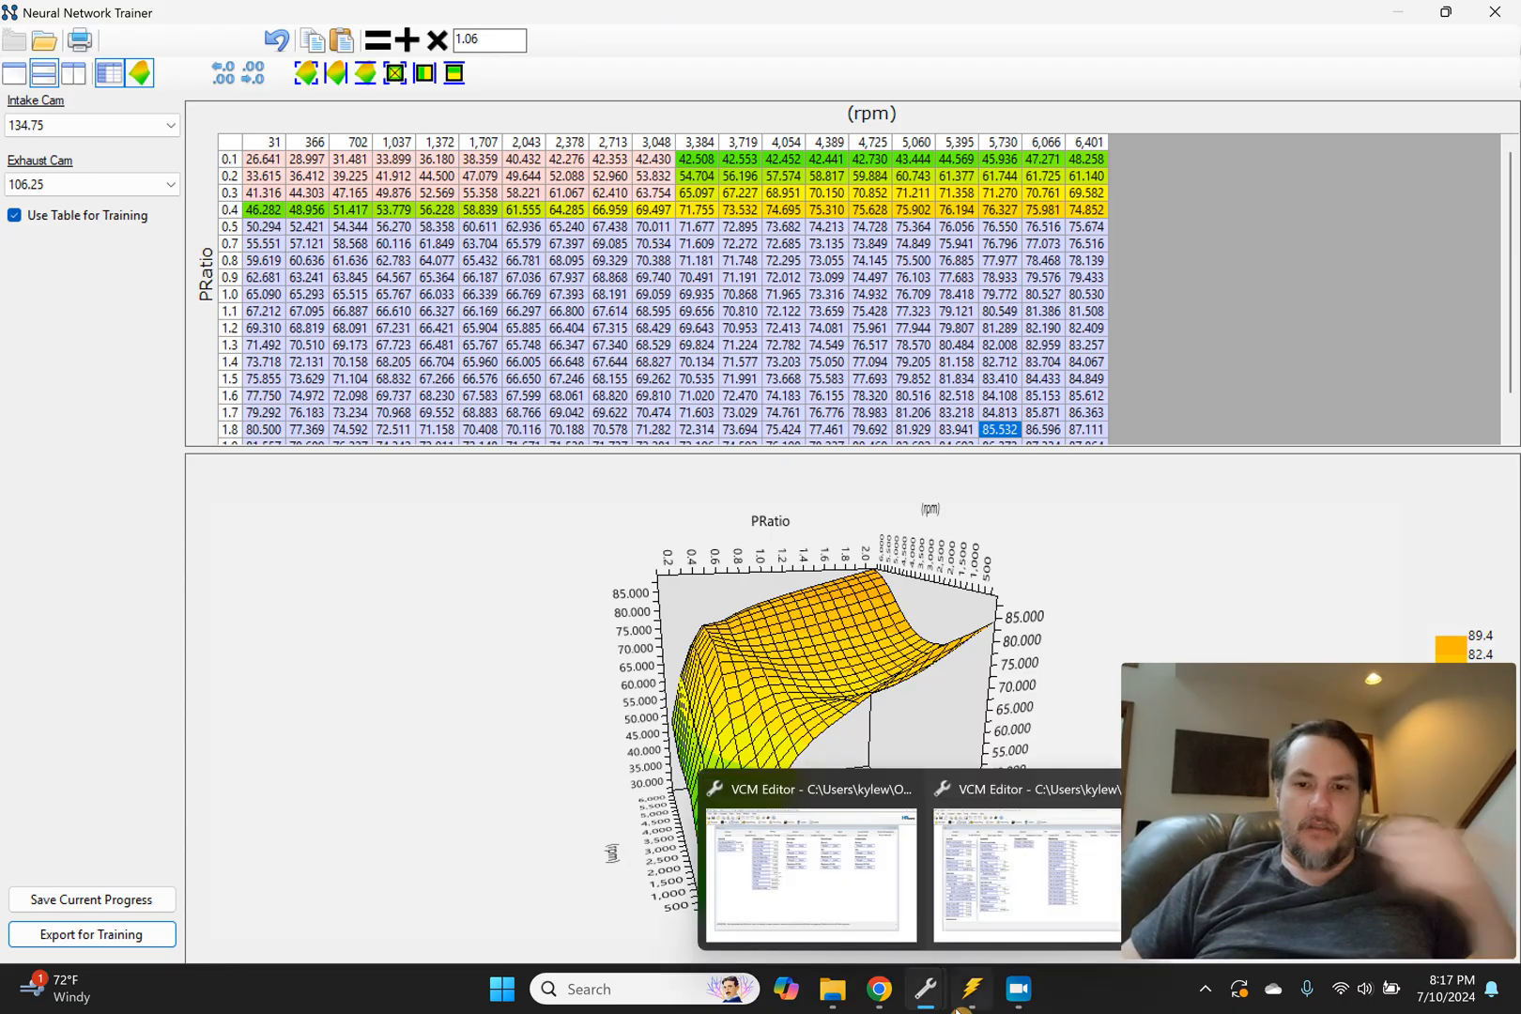
click(879, 989)
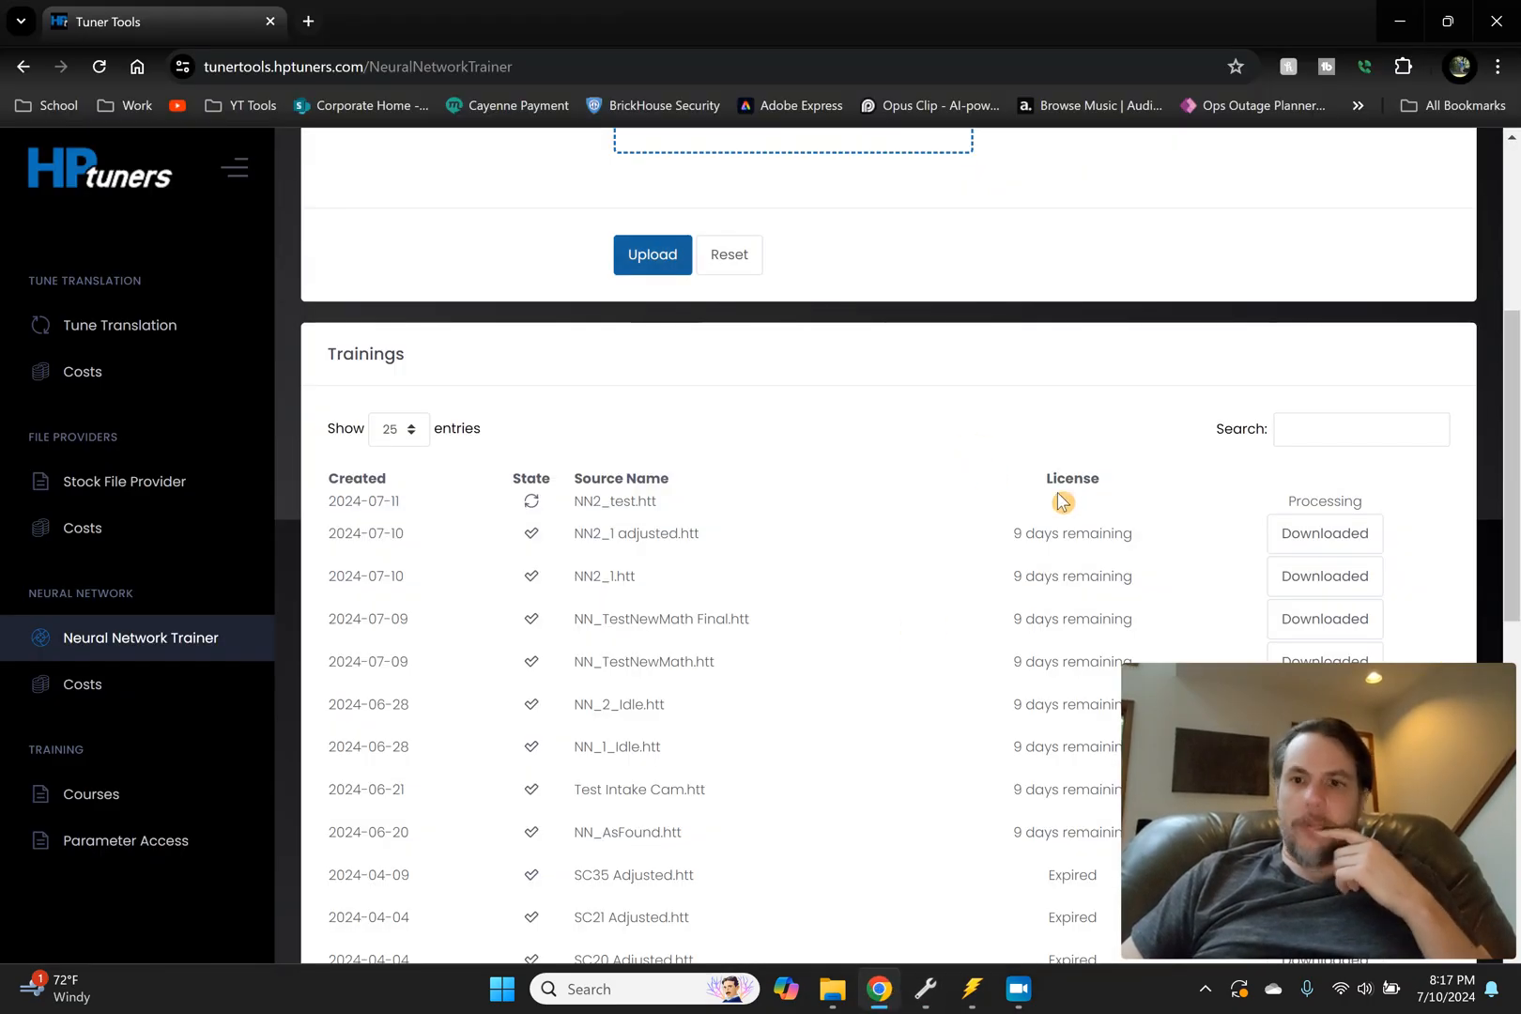
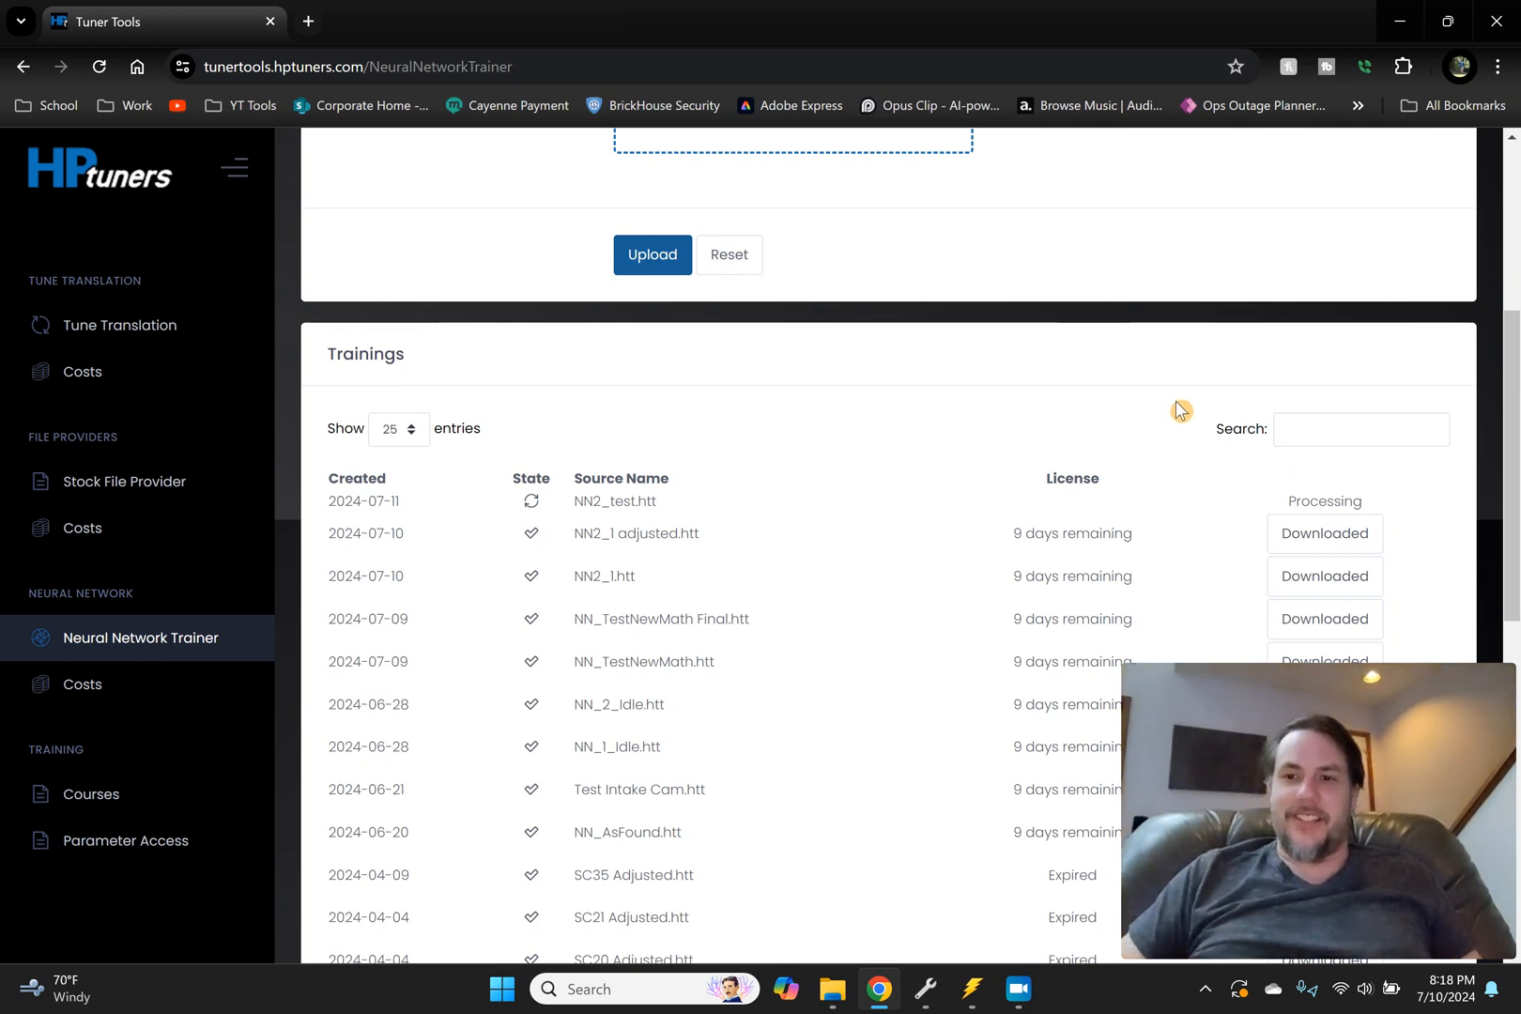
scroll(1185, 463, down, 1)
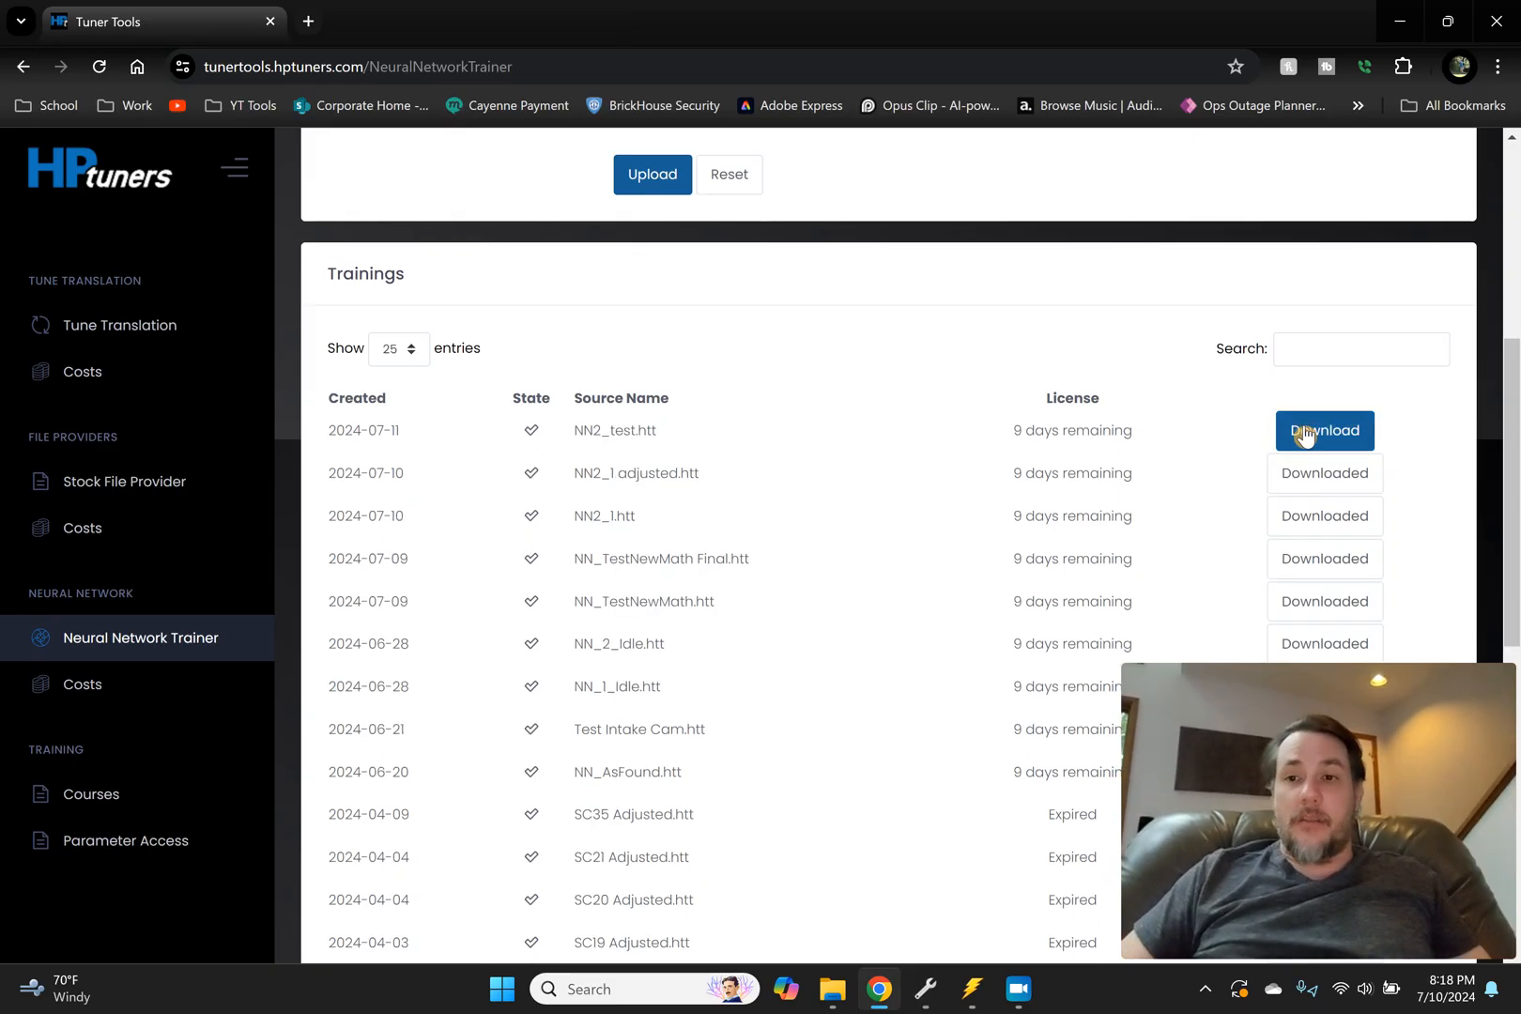
click(1306, 431)
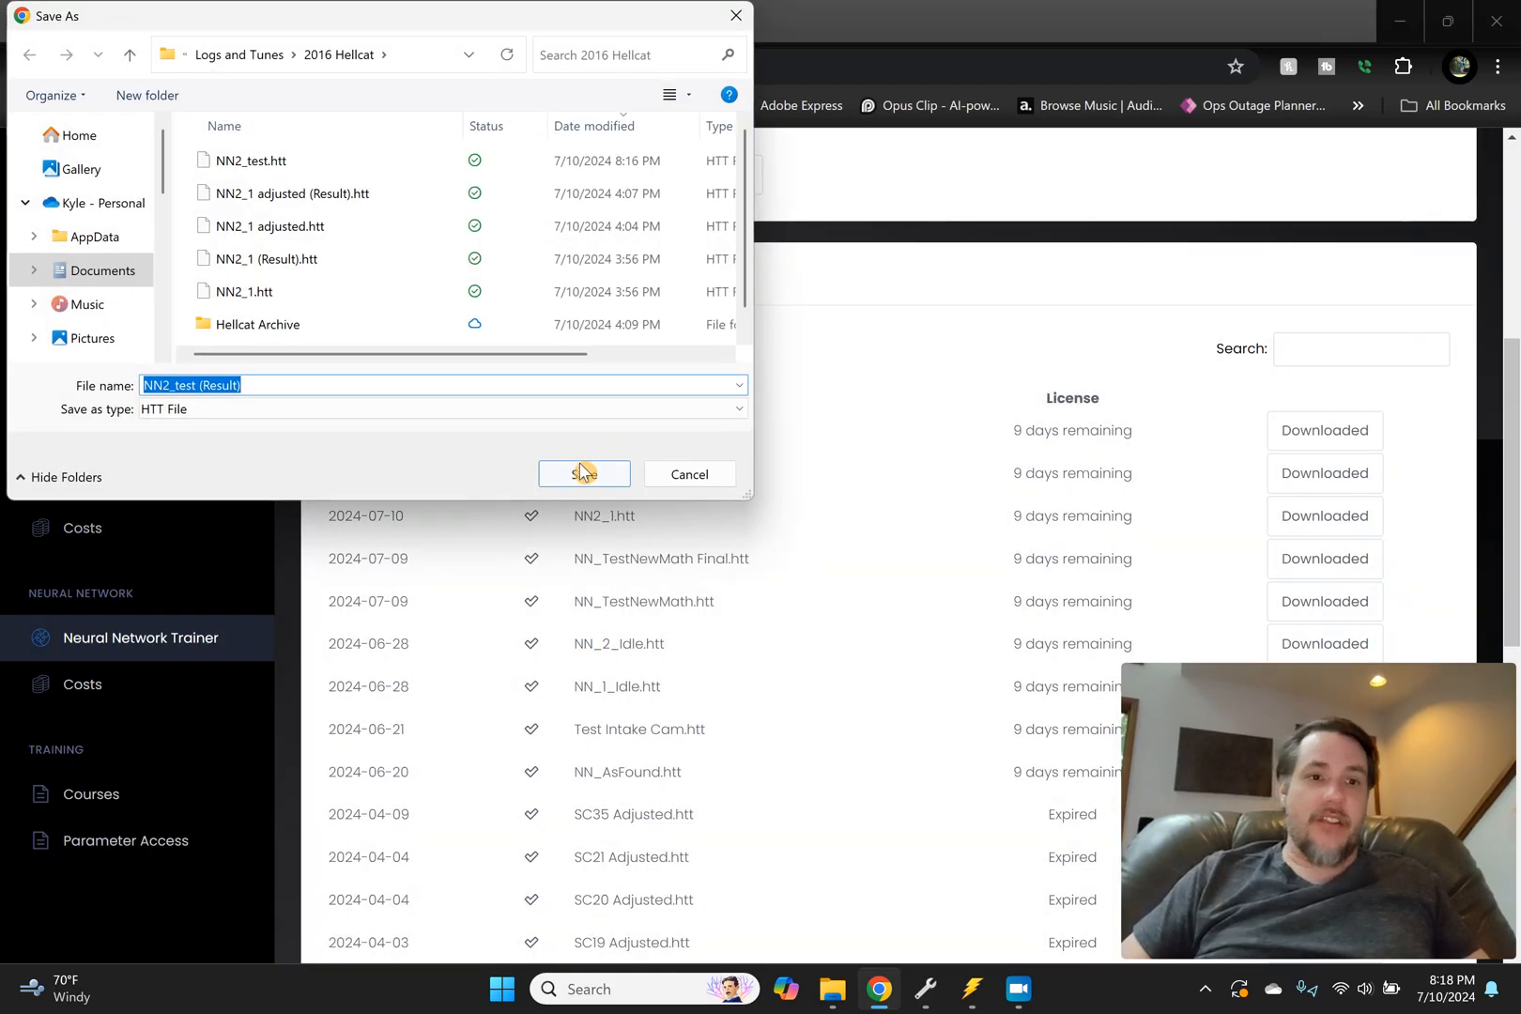
click(584, 472)
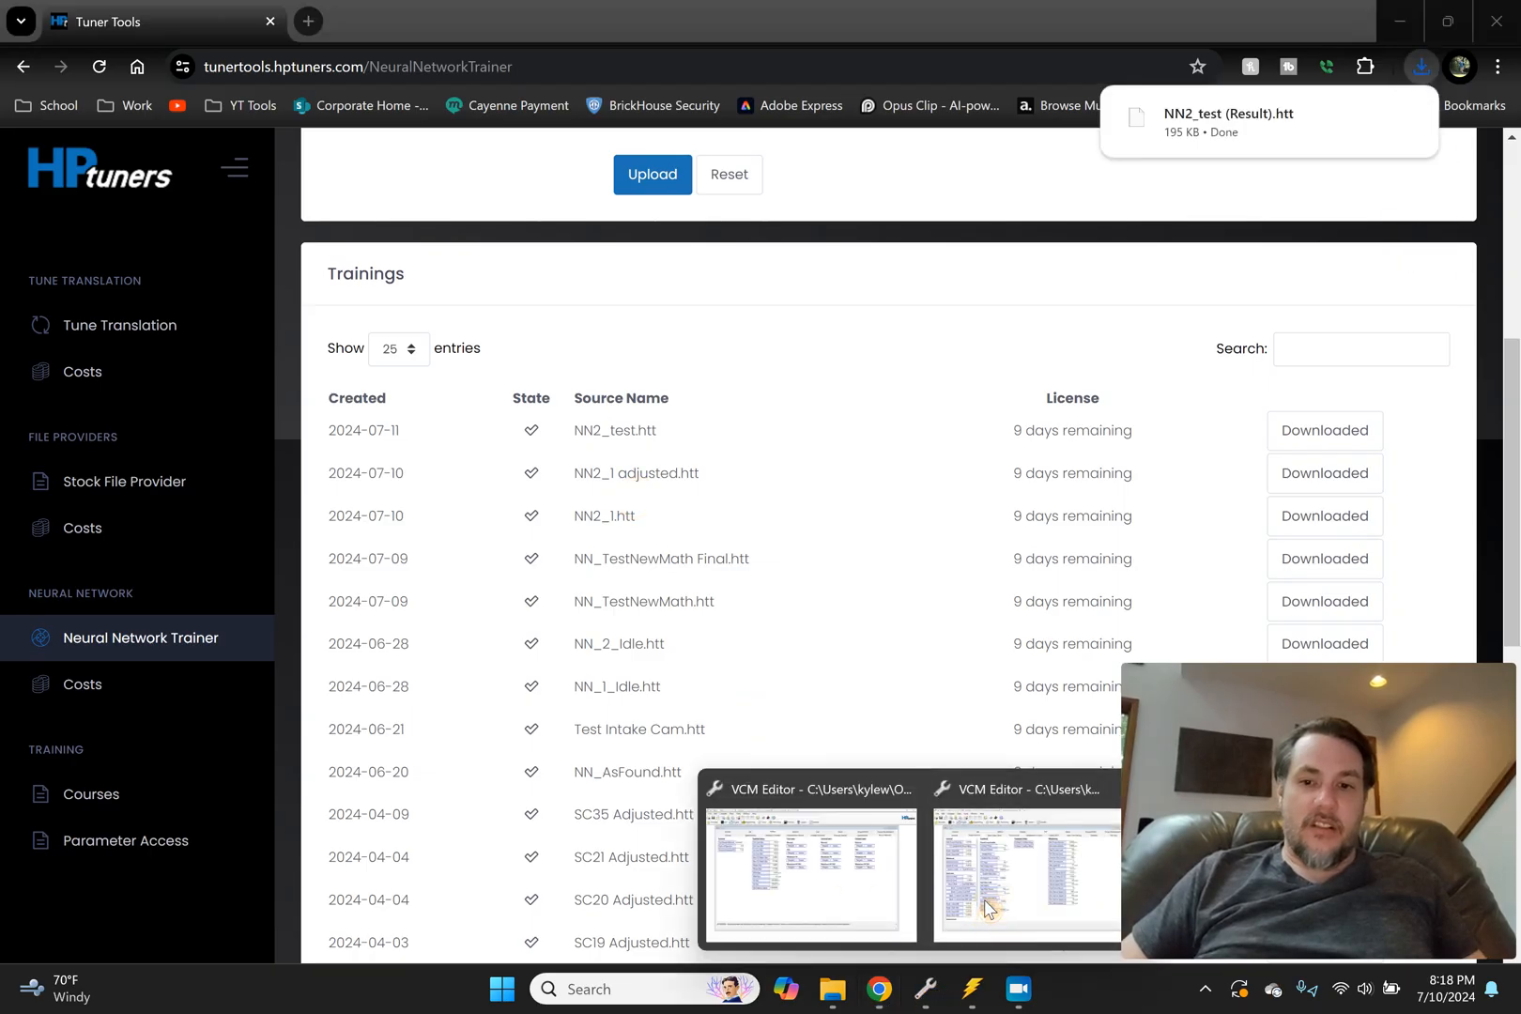
Step: Open NN2_test (Result).htt in the second VCM Editor's empty trainer for table editing, without updating the tune
mouse_move(919, 992)
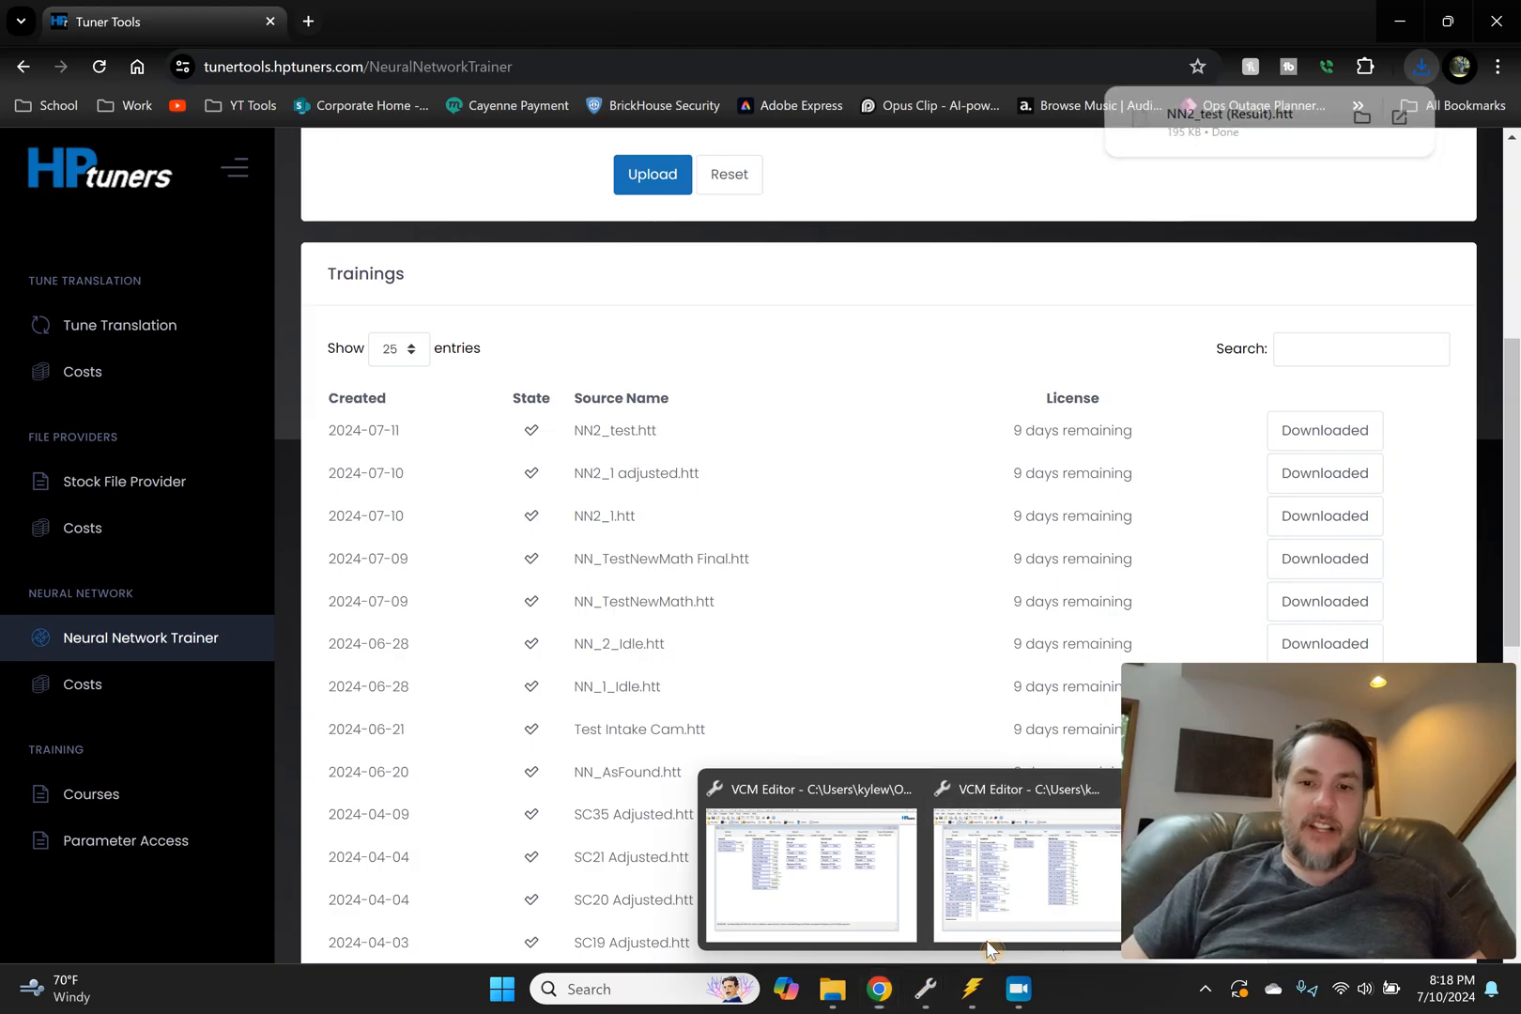
click(992, 939)
click(43, 42)
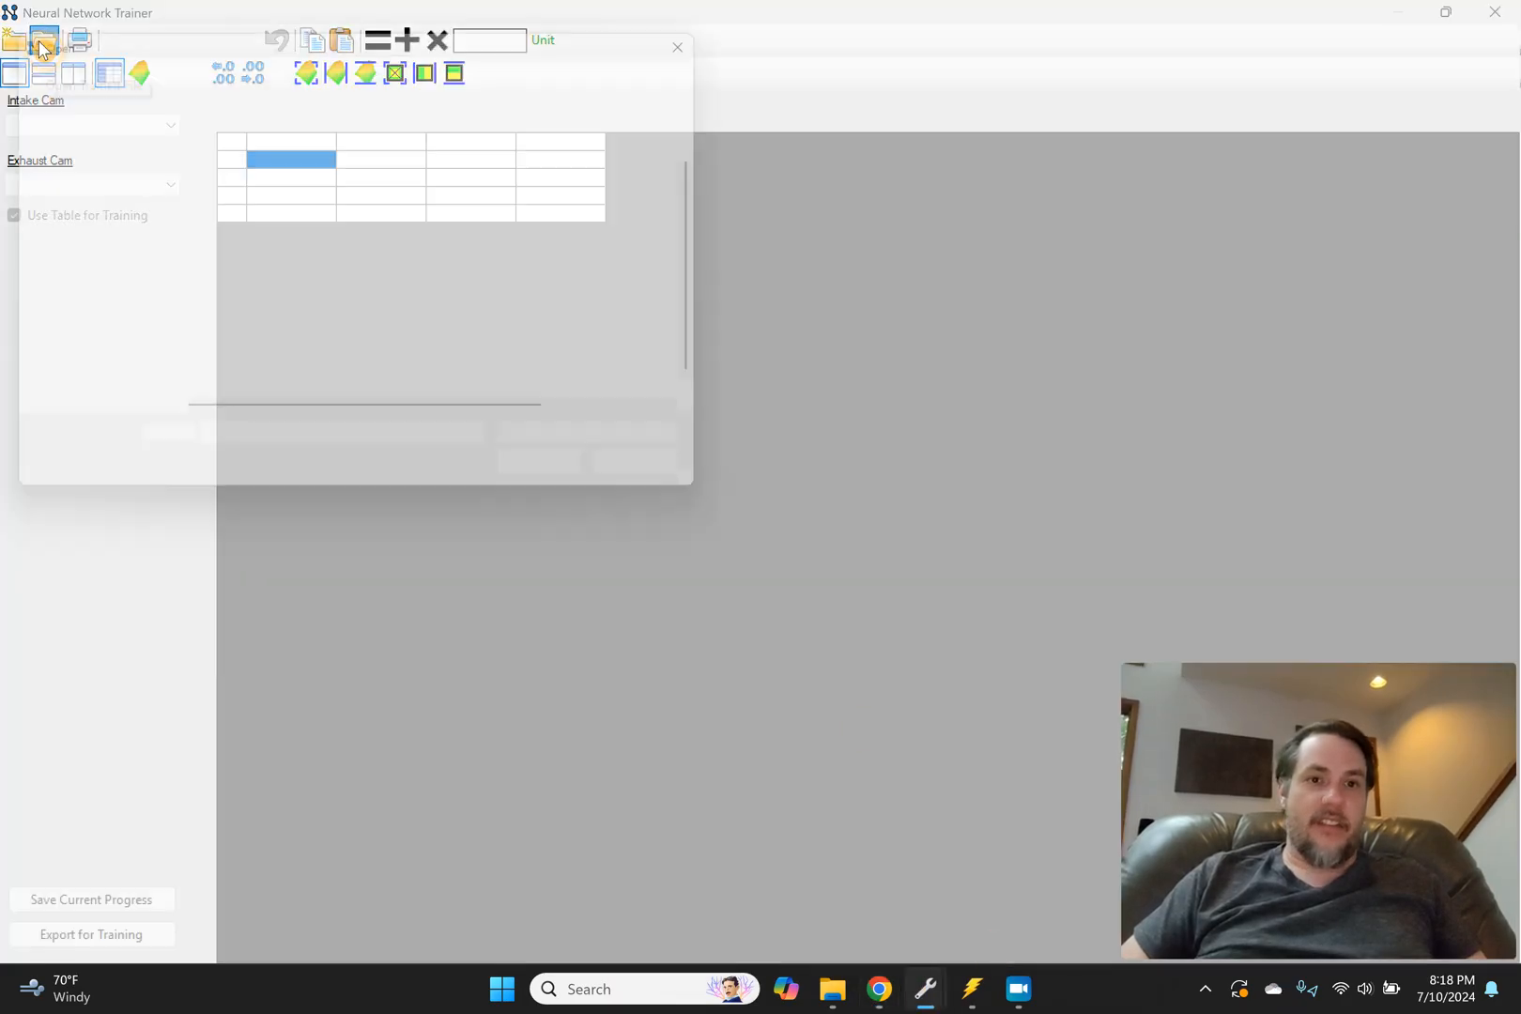
double_click(310, 195)
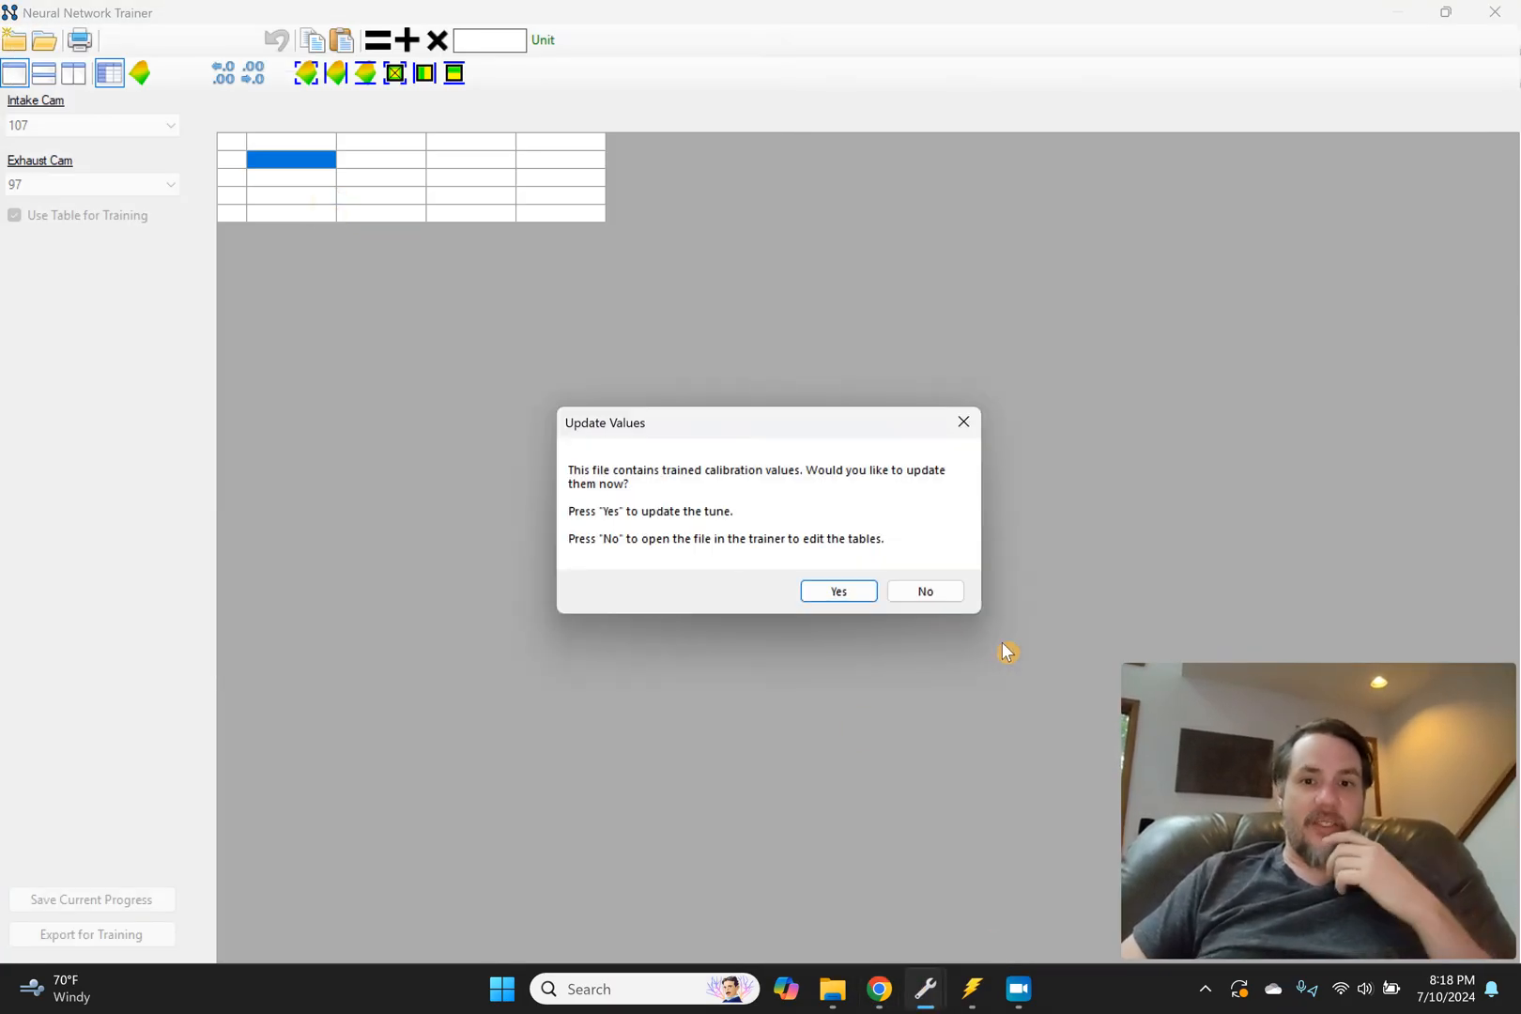
click(928, 592)
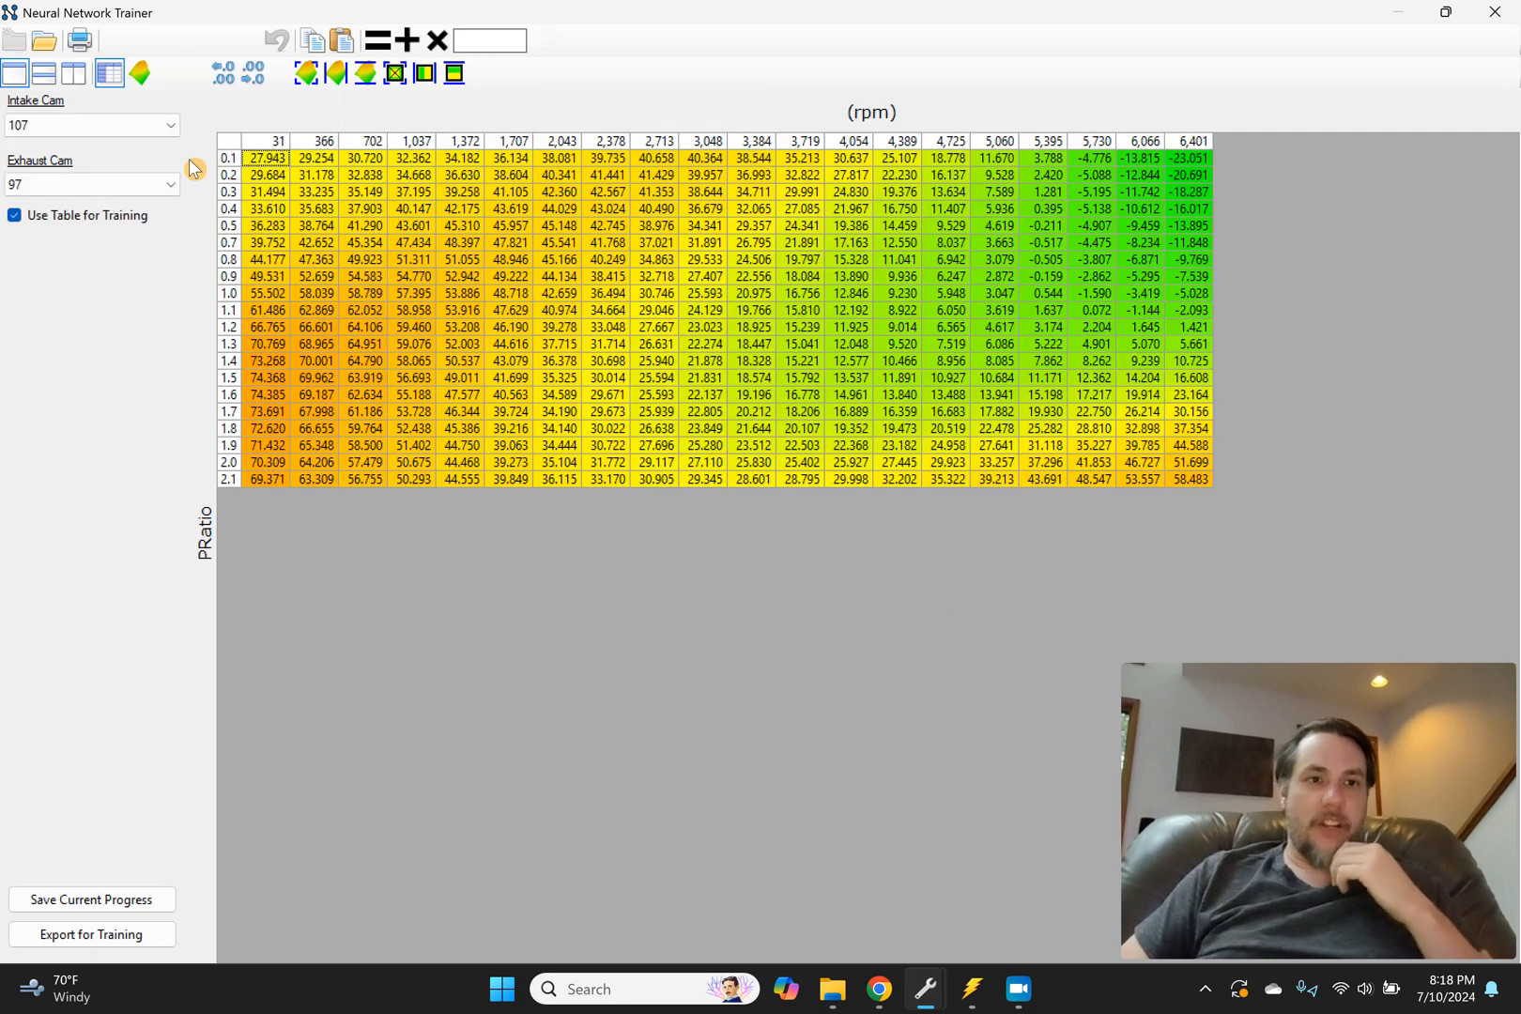
Step: Show the trained table together with its surface graph, and check the cam positions of the exported table in the first trainer
click(43, 72)
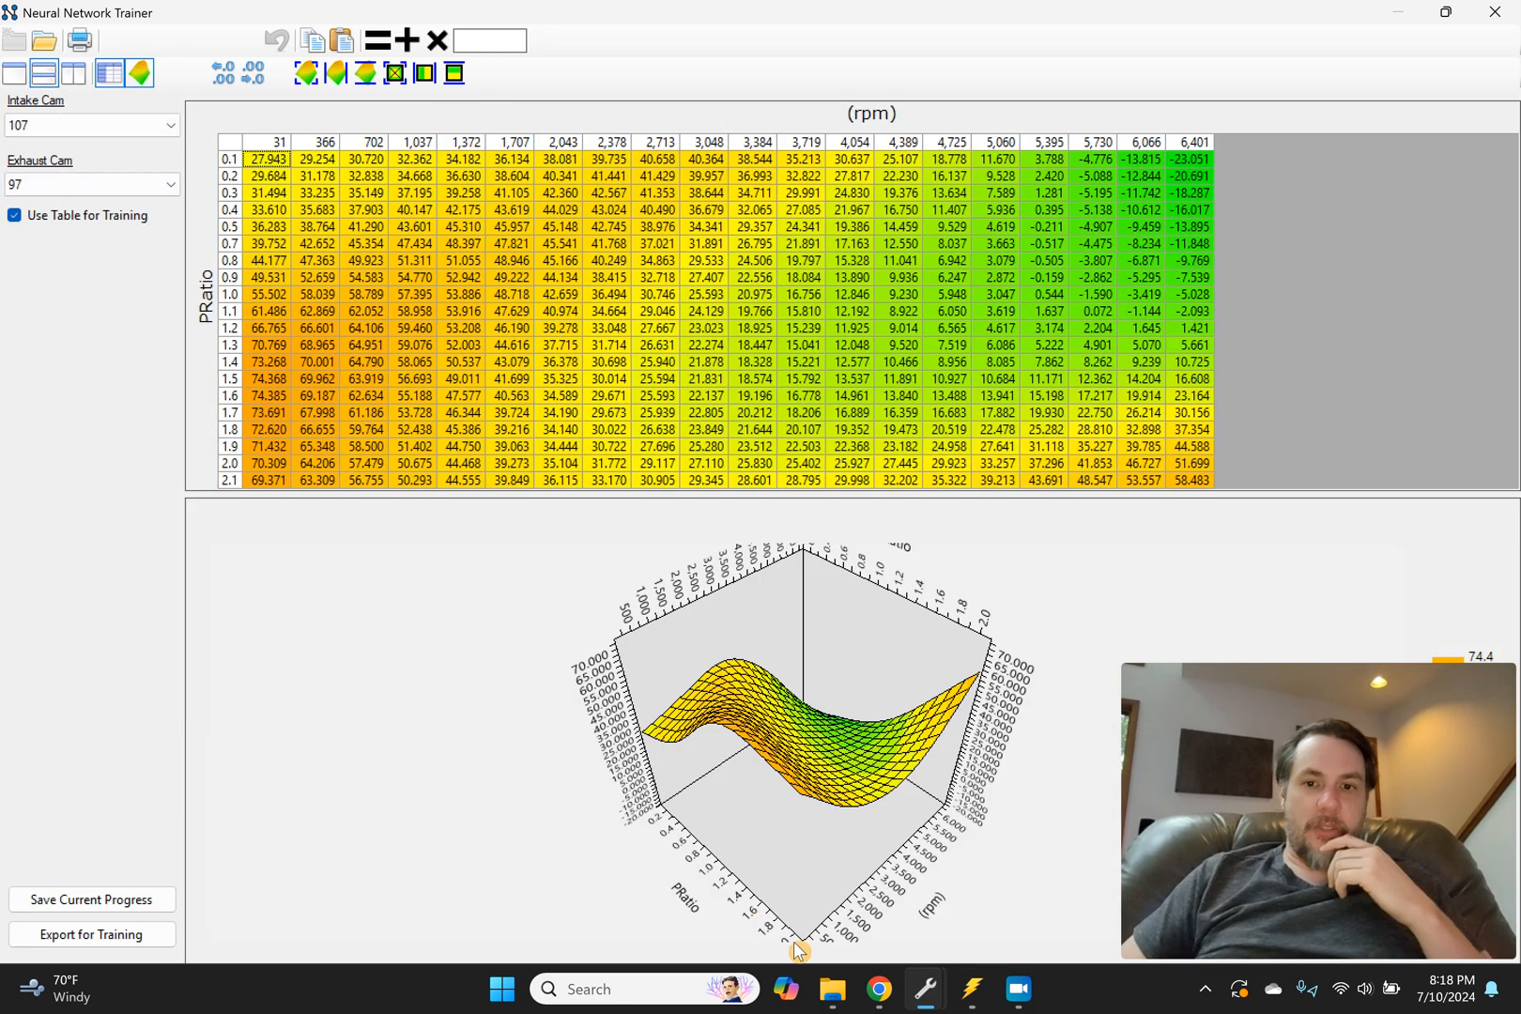
mouse_move(908, 959)
click(885, 897)
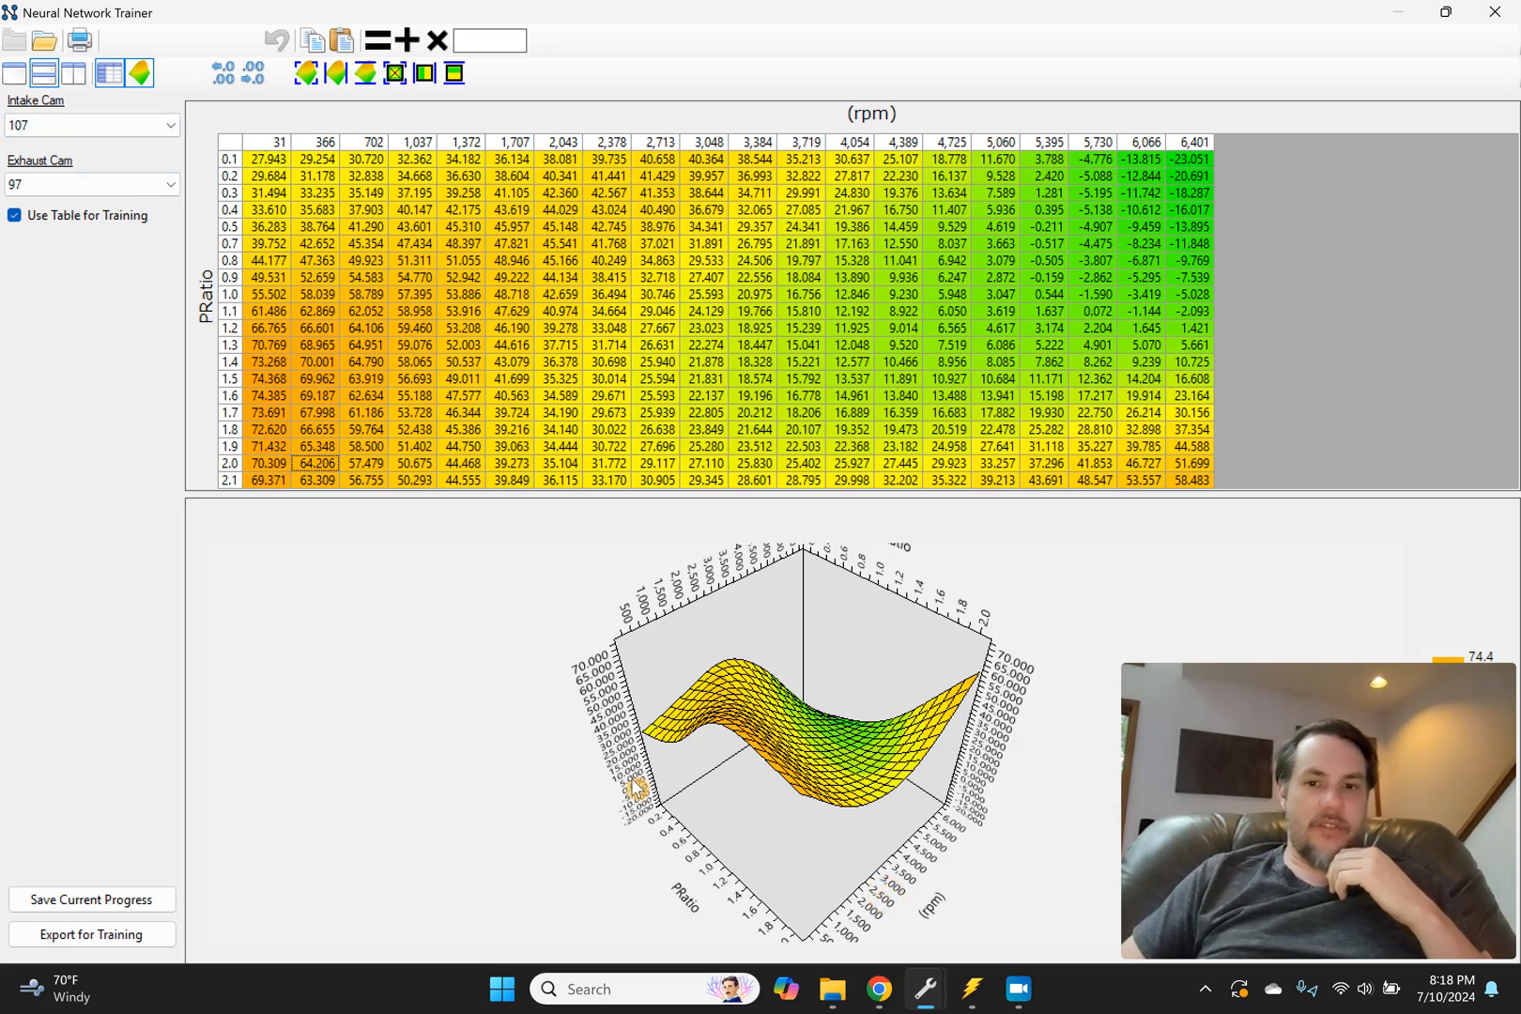
mouse_move(925, 986)
click(850, 901)
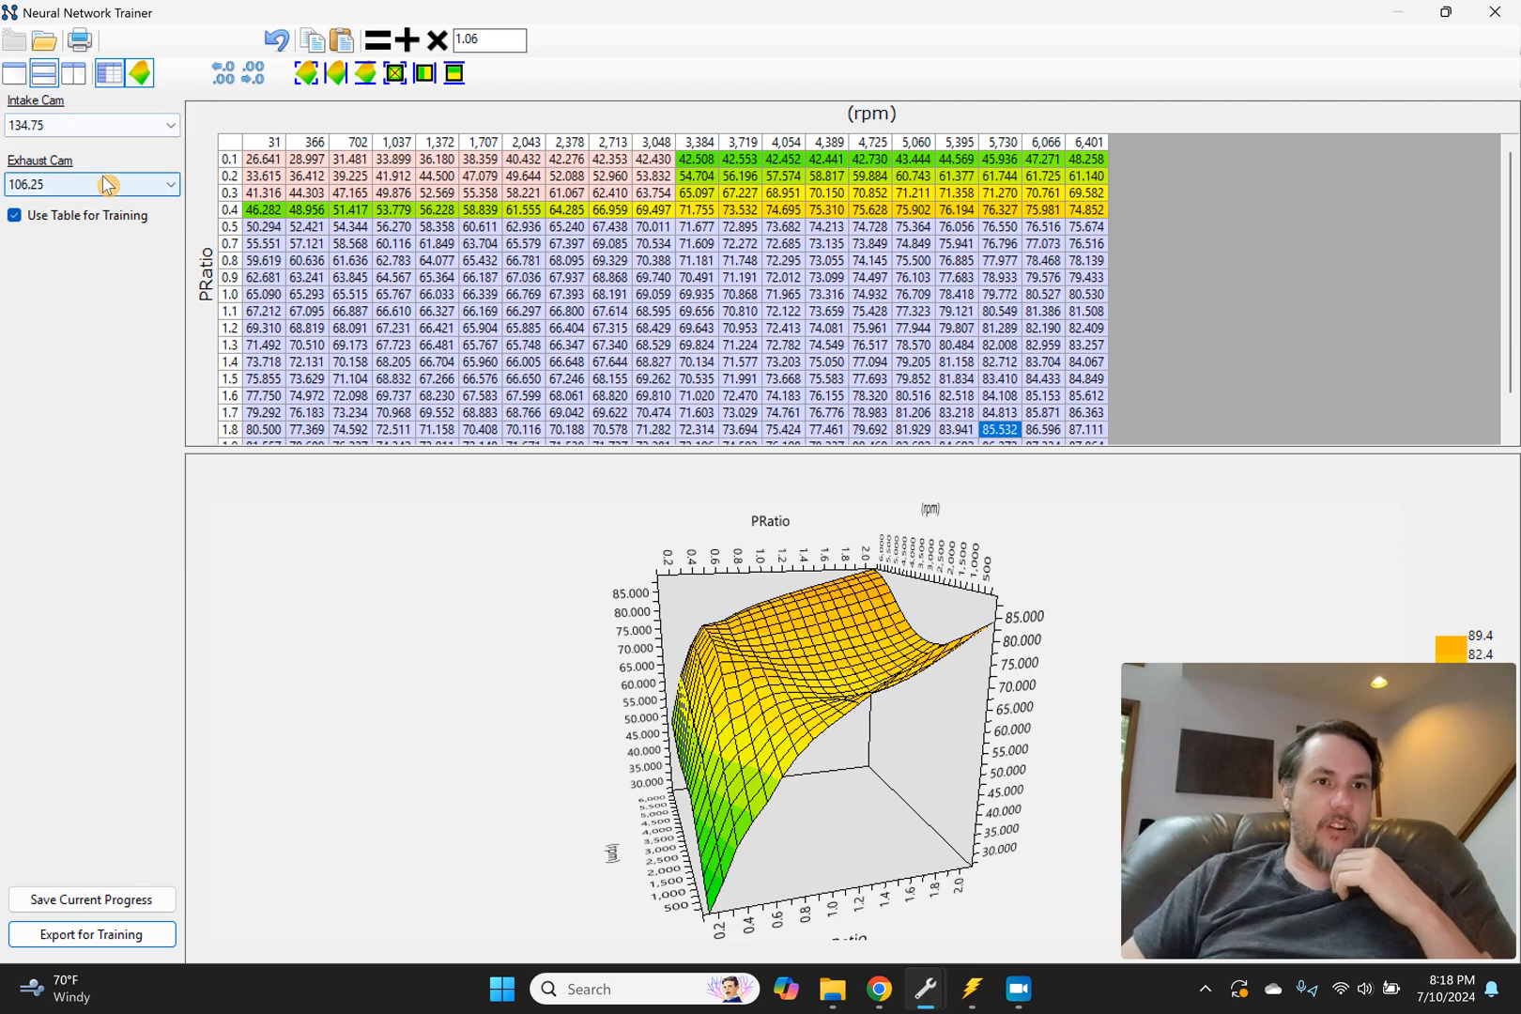
mouse_move(939, 985)
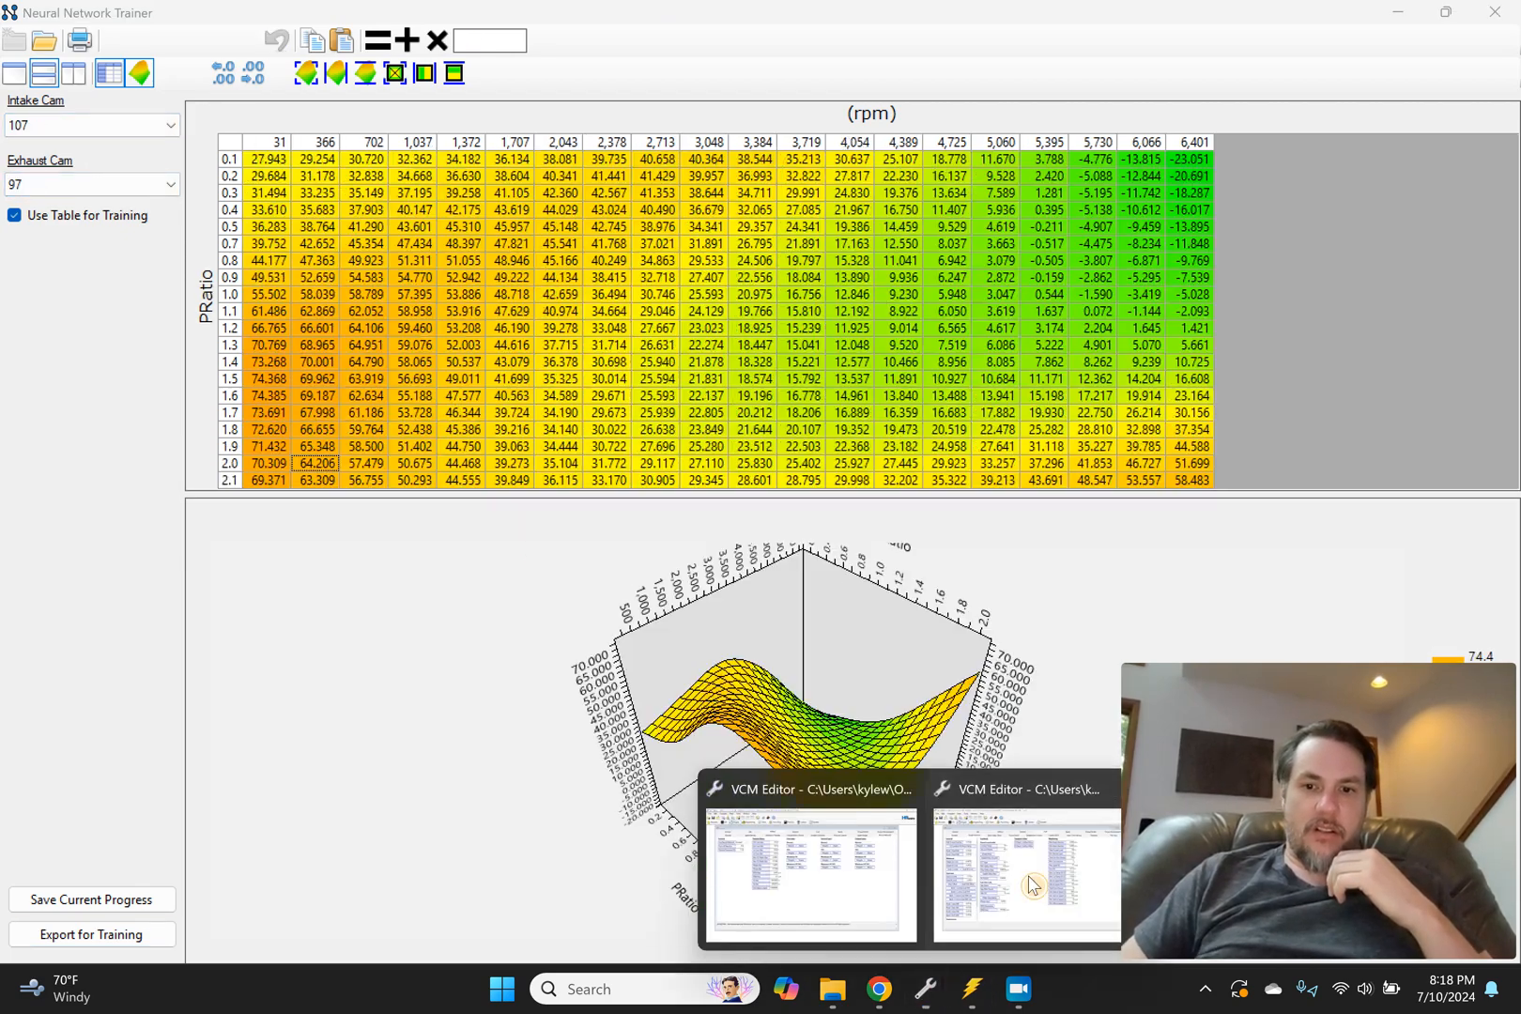
Step: Display the trained result for intake cam 134.75 and exhaust cam 106.25, and review the logged errors in VCM Scanner
click(1028, 876)
click(112, 126)
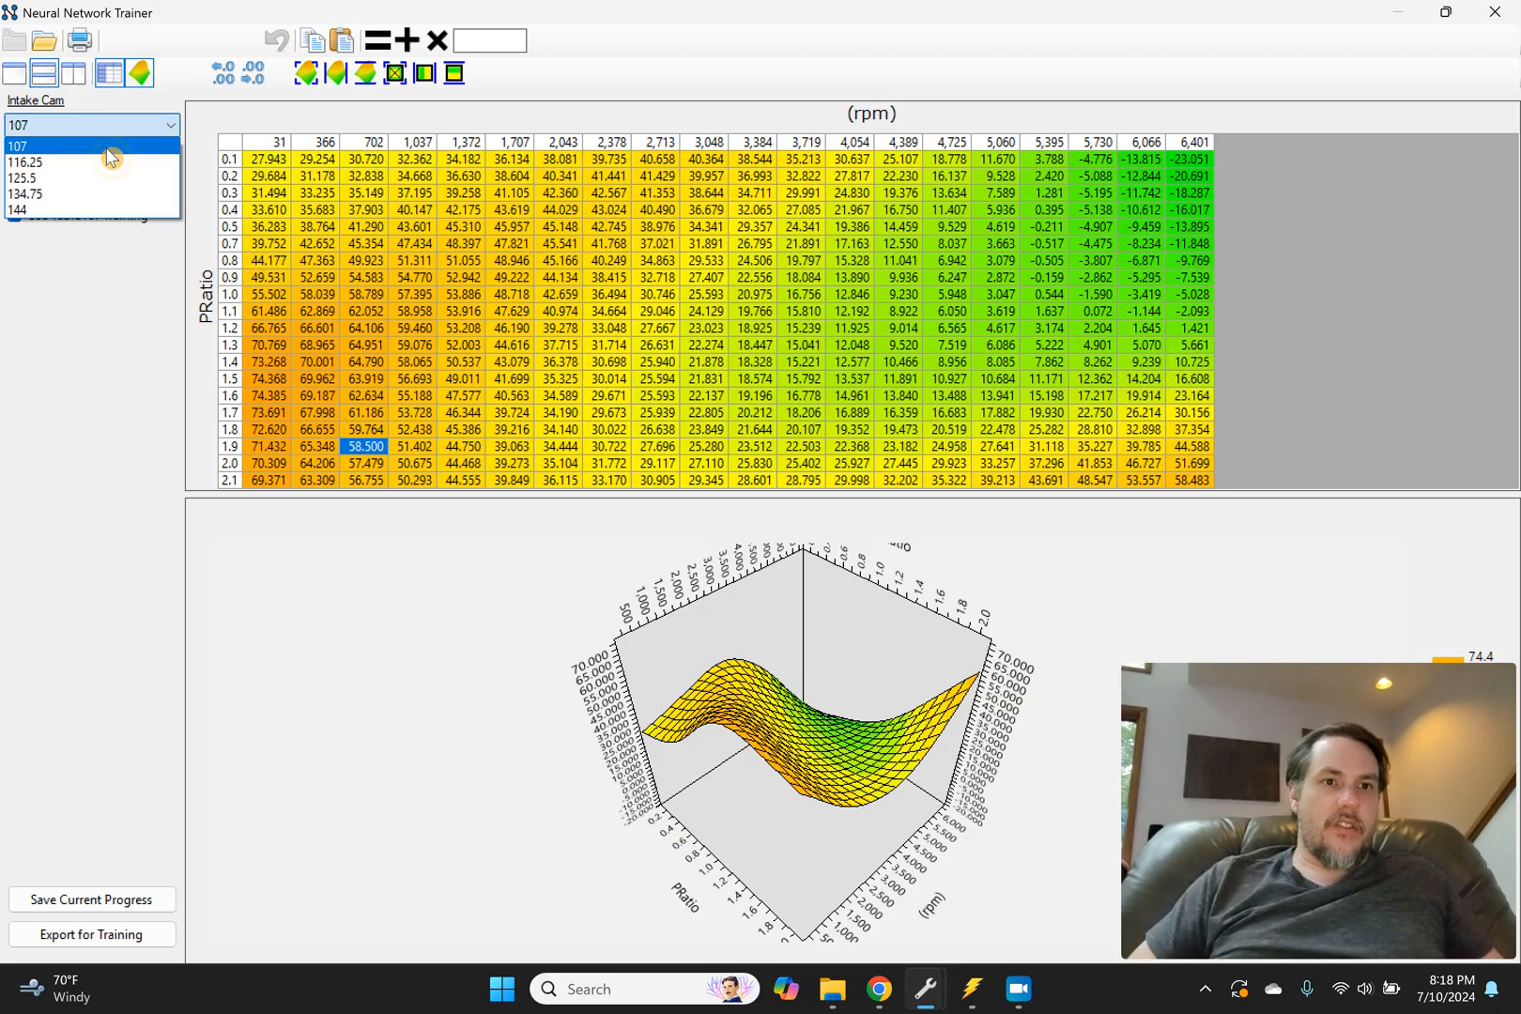
click(99, 194)
click(94, 184)
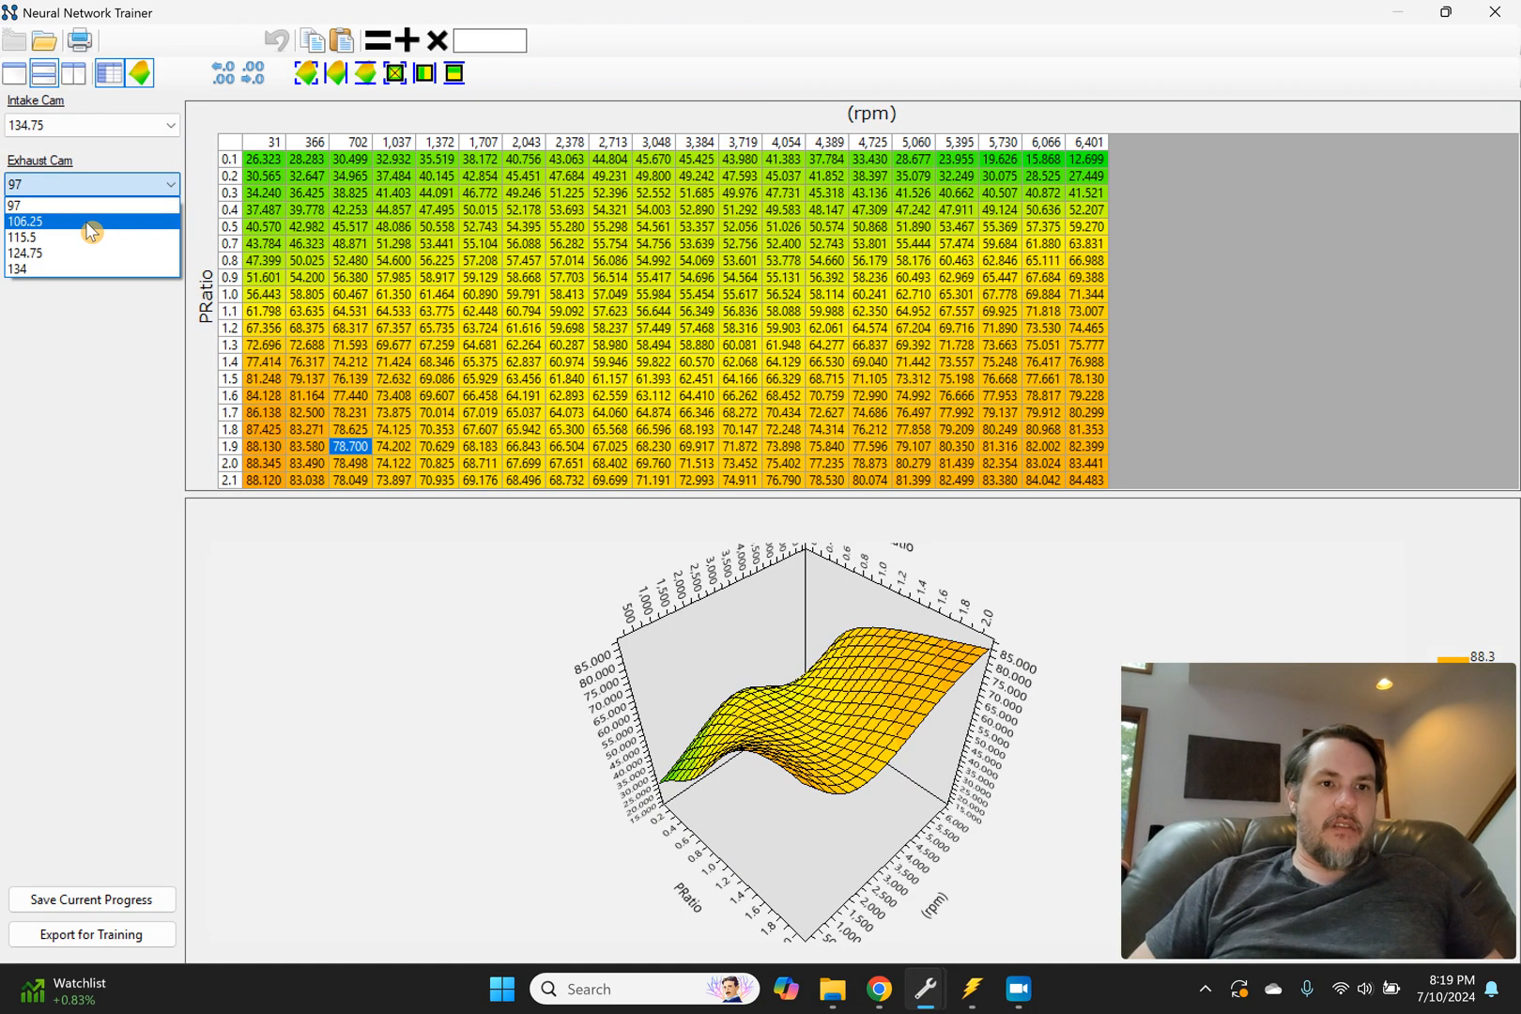
click(87, 221)
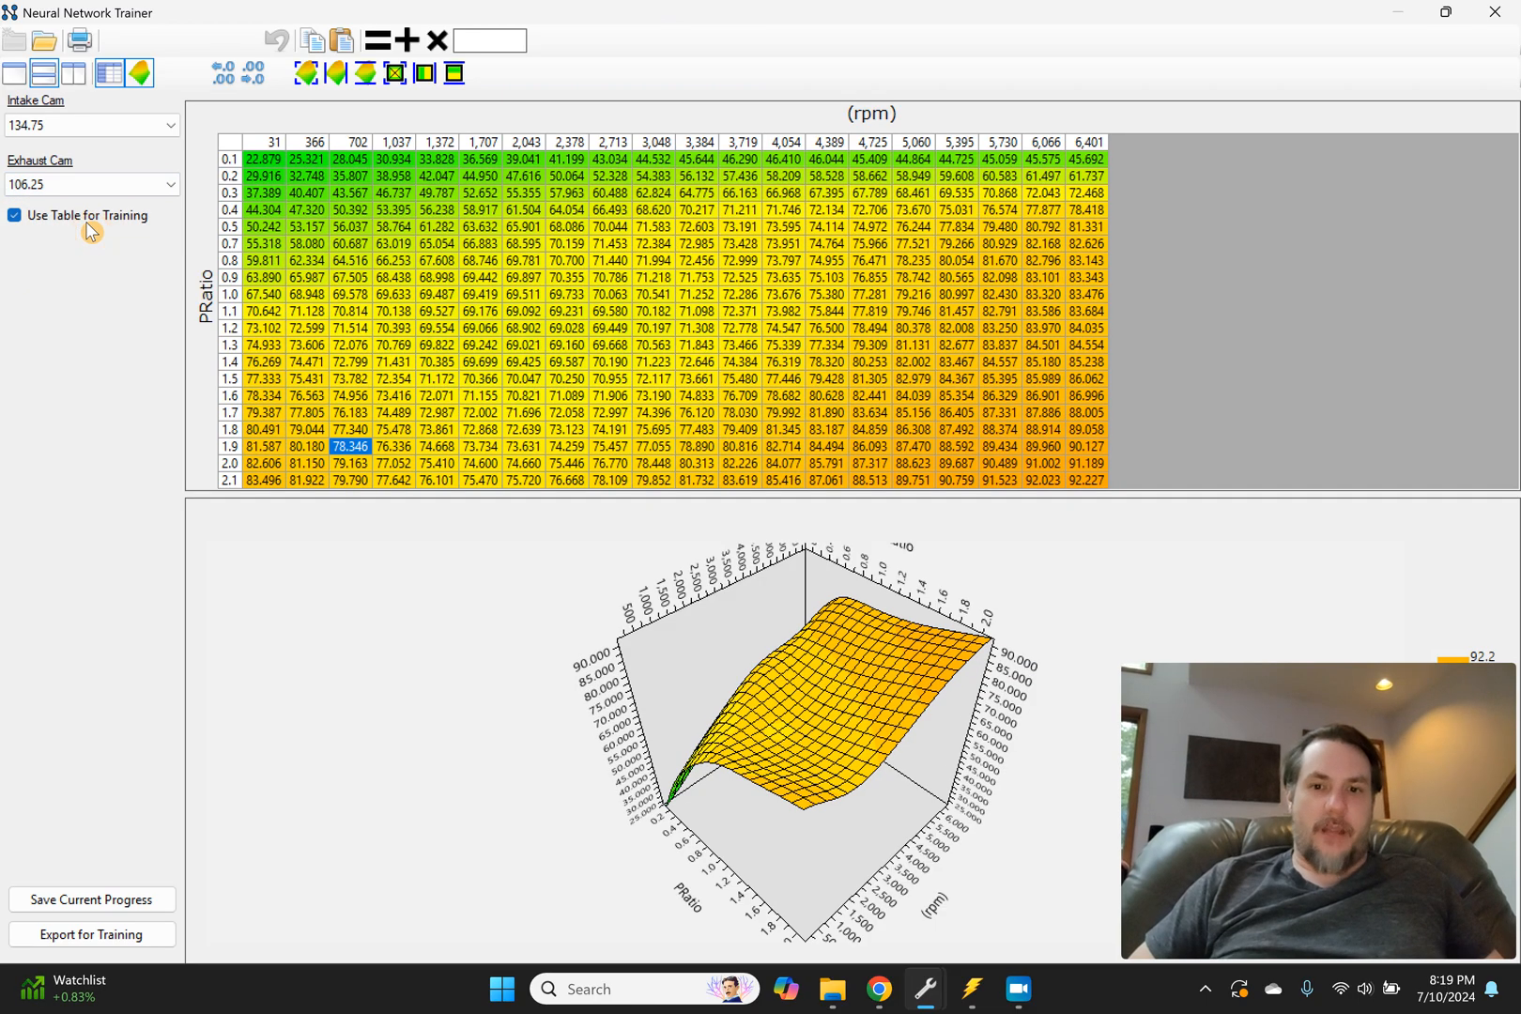
click(972, 989)
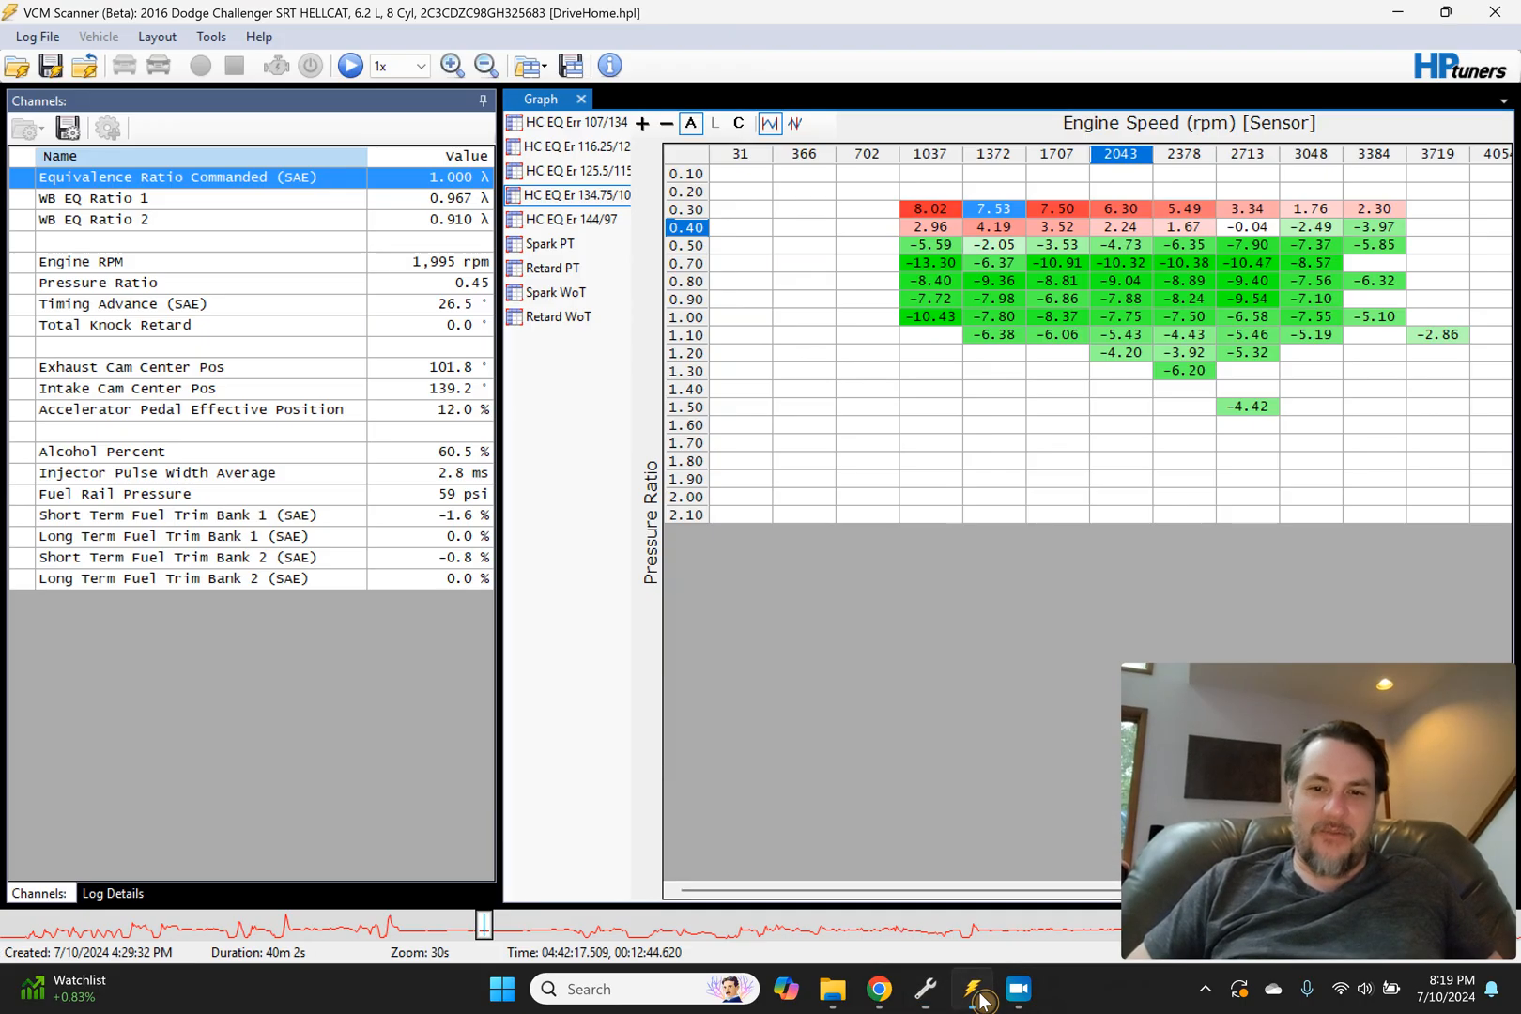
Step: Review the logged error graph for cam positions 134.75/106.25, and view the matching table in the first trainer and the trained result
click(593, 203)
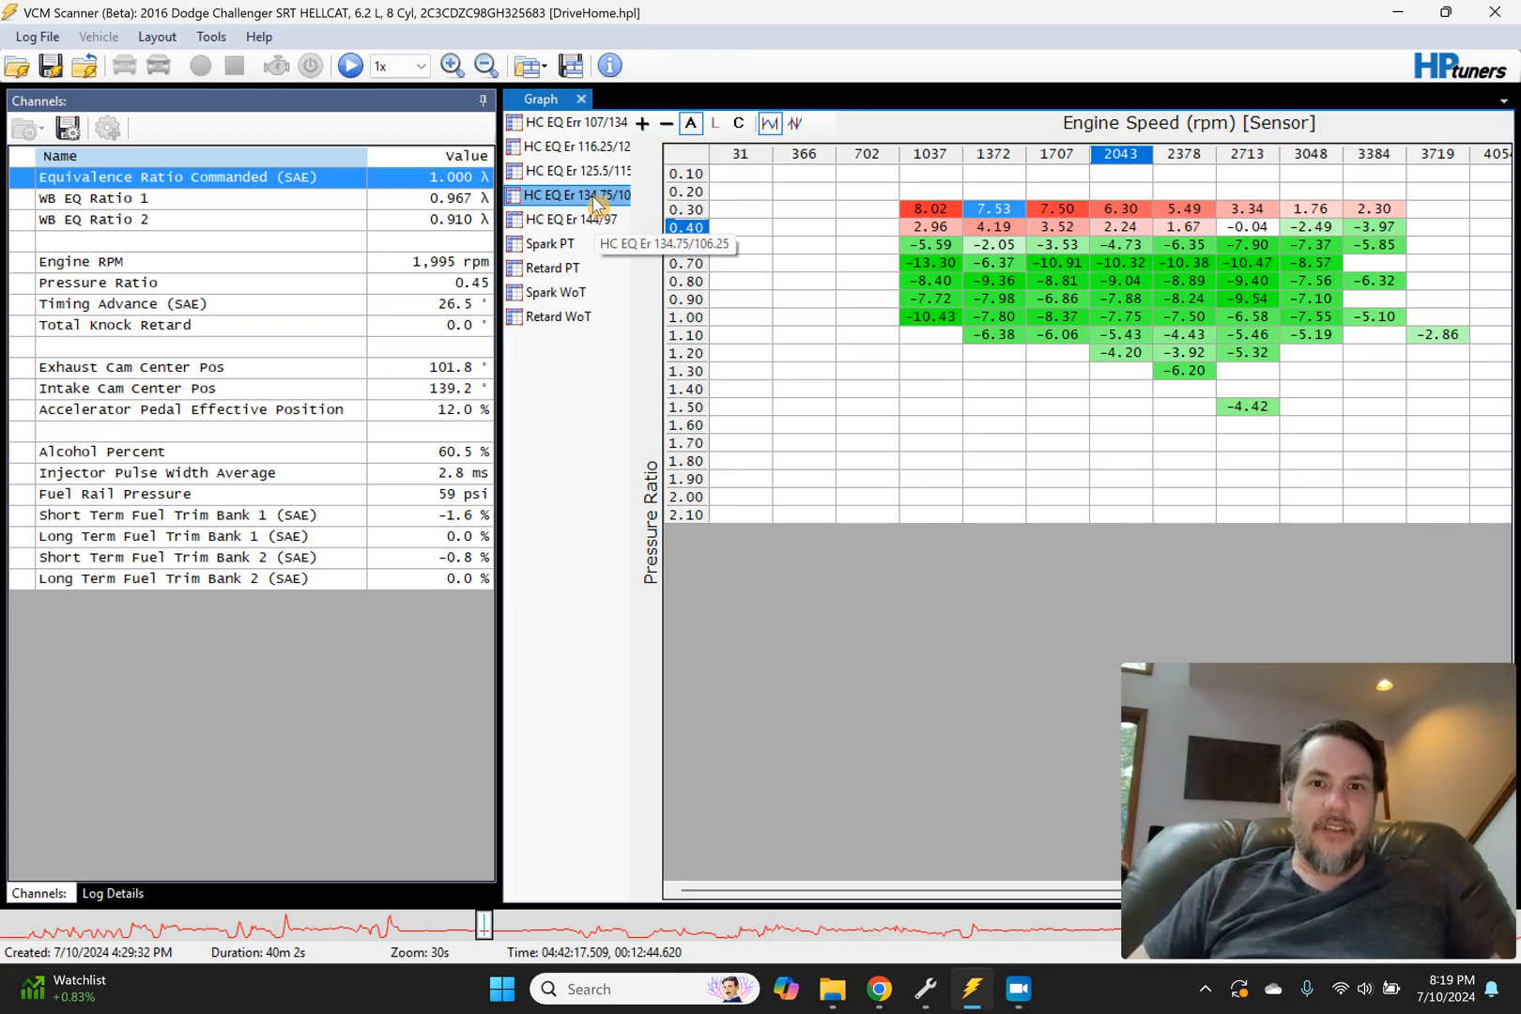
click(930, 989)
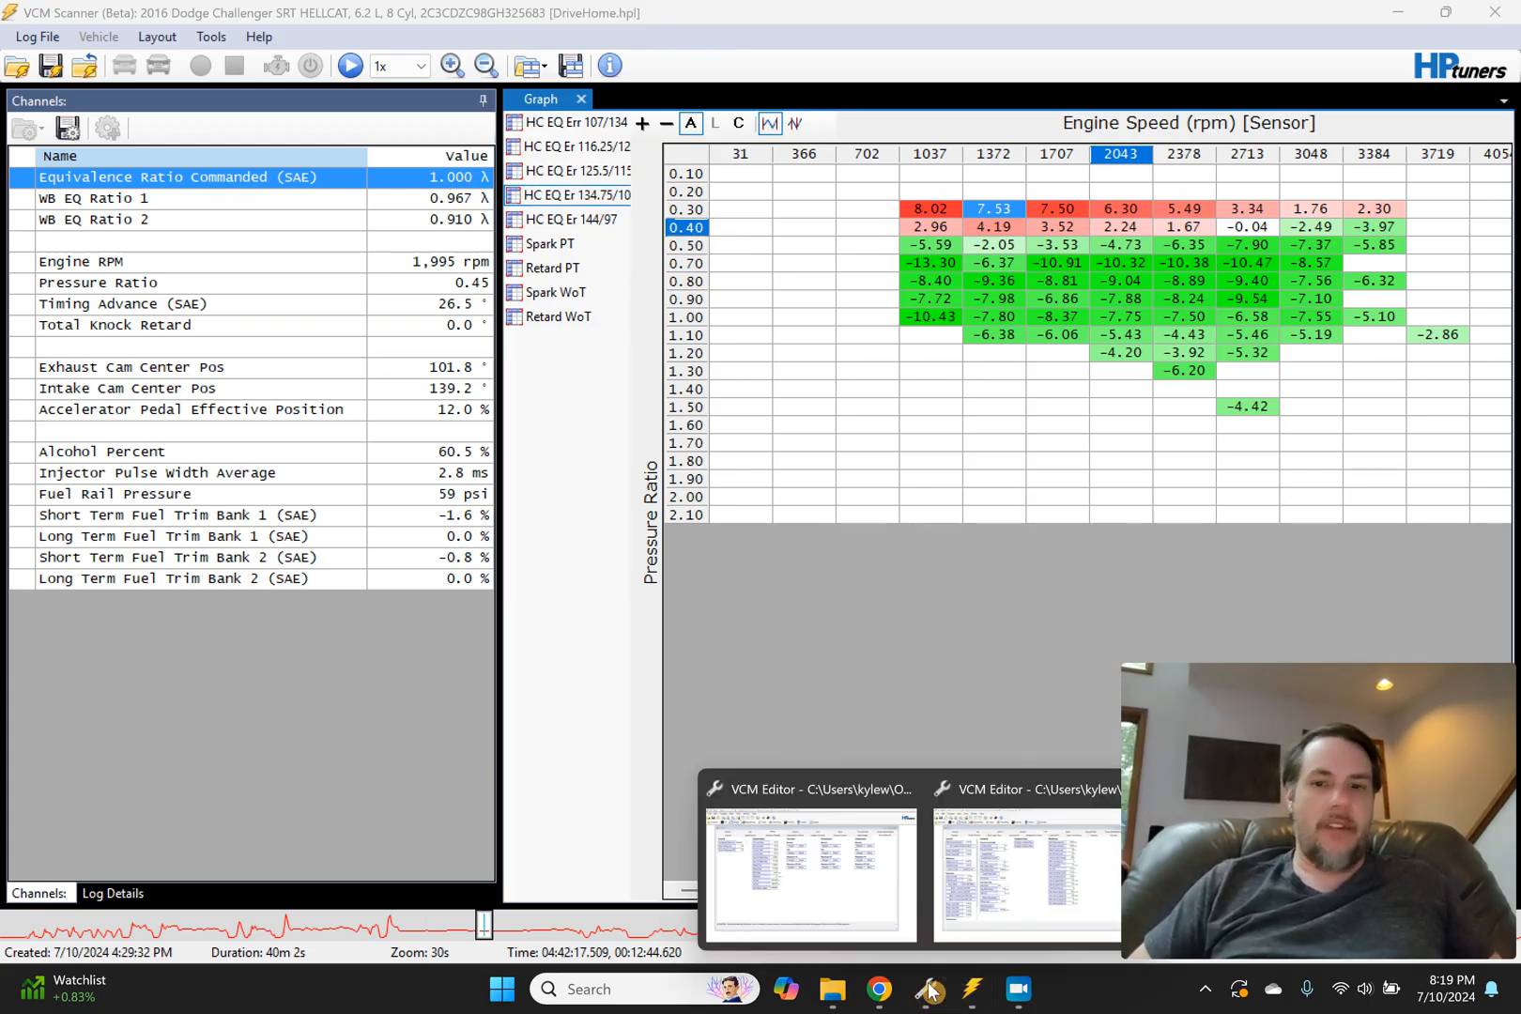
click(826, 900)
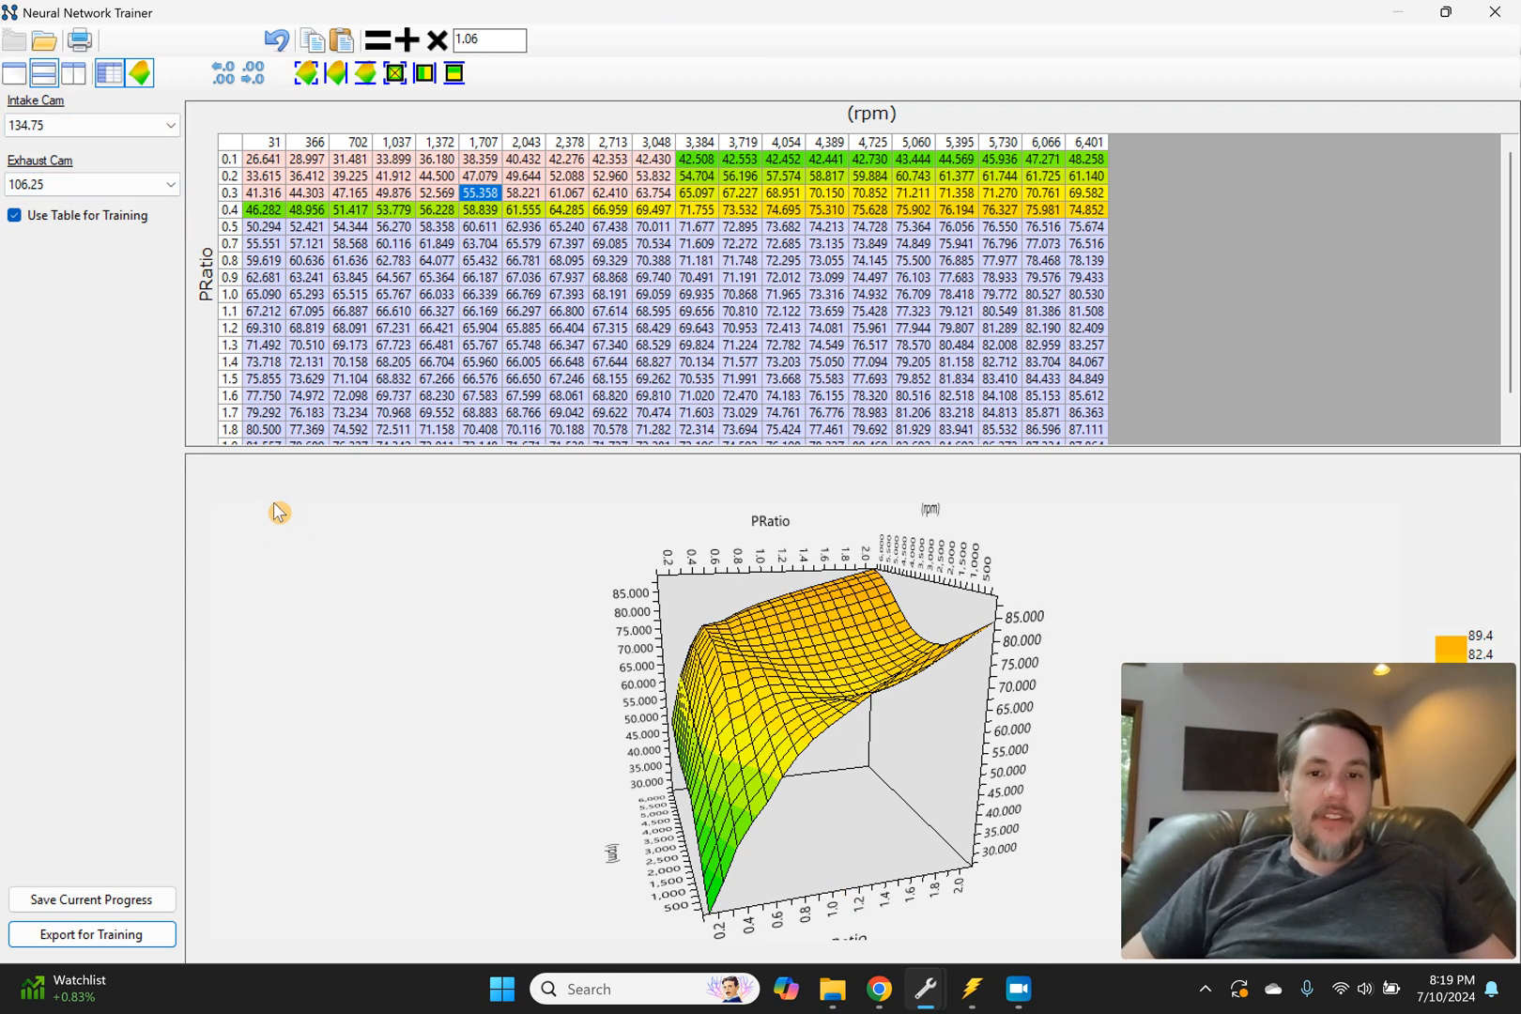
mouse_move(950, 979)
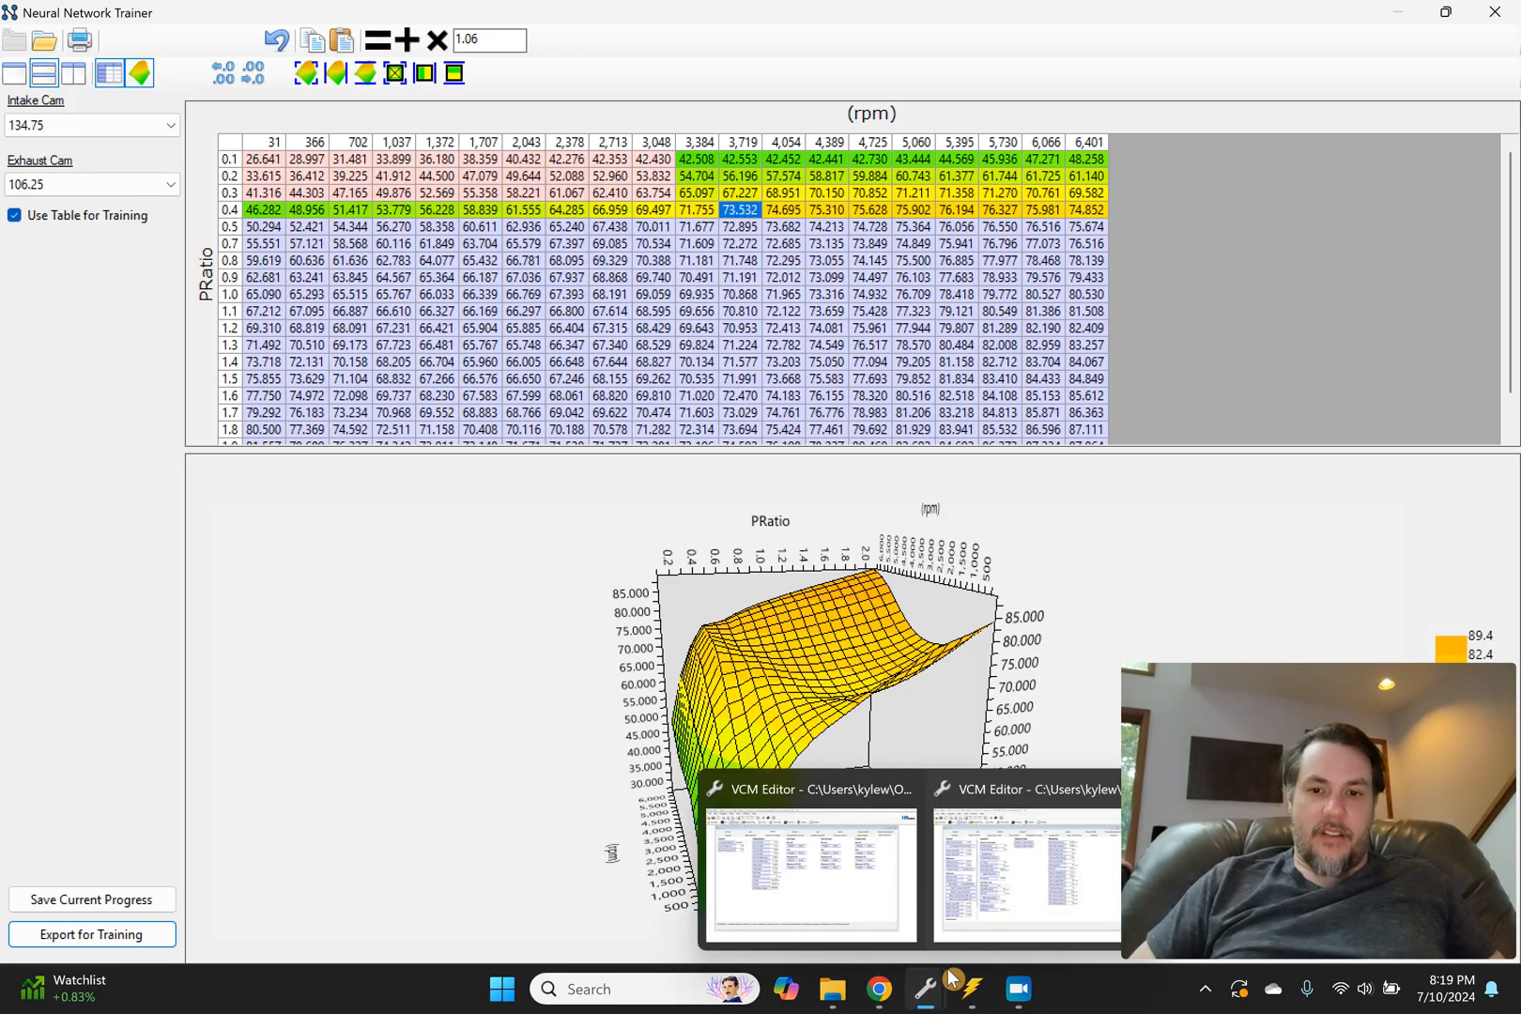
click(1001, 890)
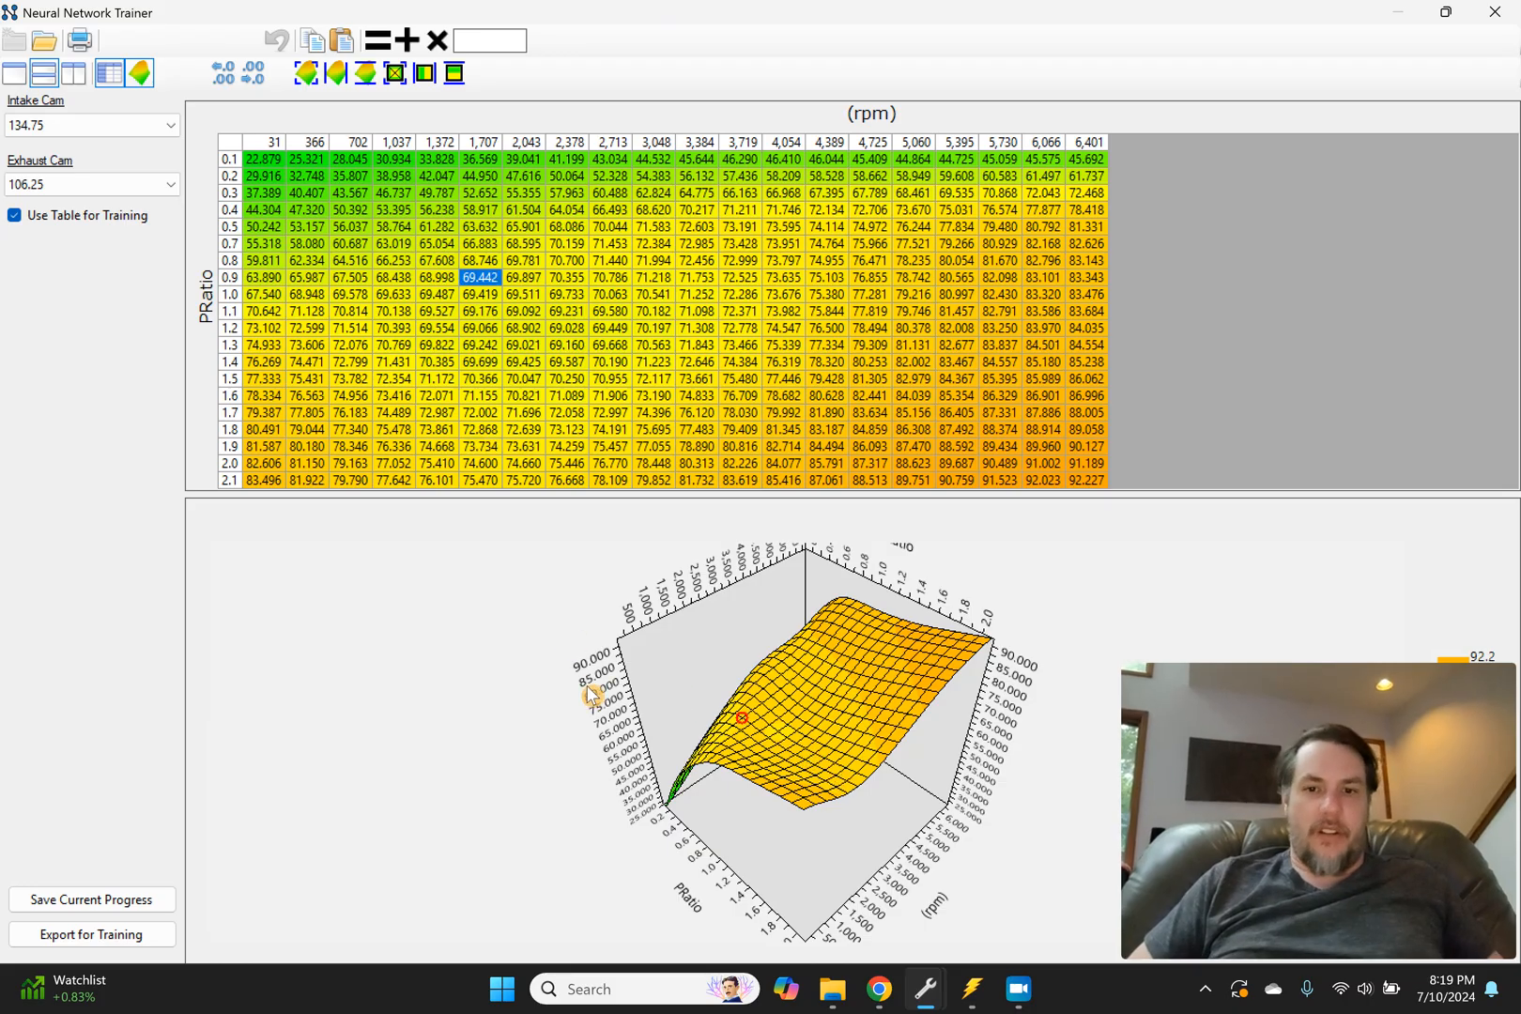
Step: Rotate the surface graphs of the trained result and the exported table to a similar side view along the PRatio axis
mouse_move(574, 635)
mouse_down()
mouse_move(631, 567)
mouse_move(622, 585)
mouse_up()
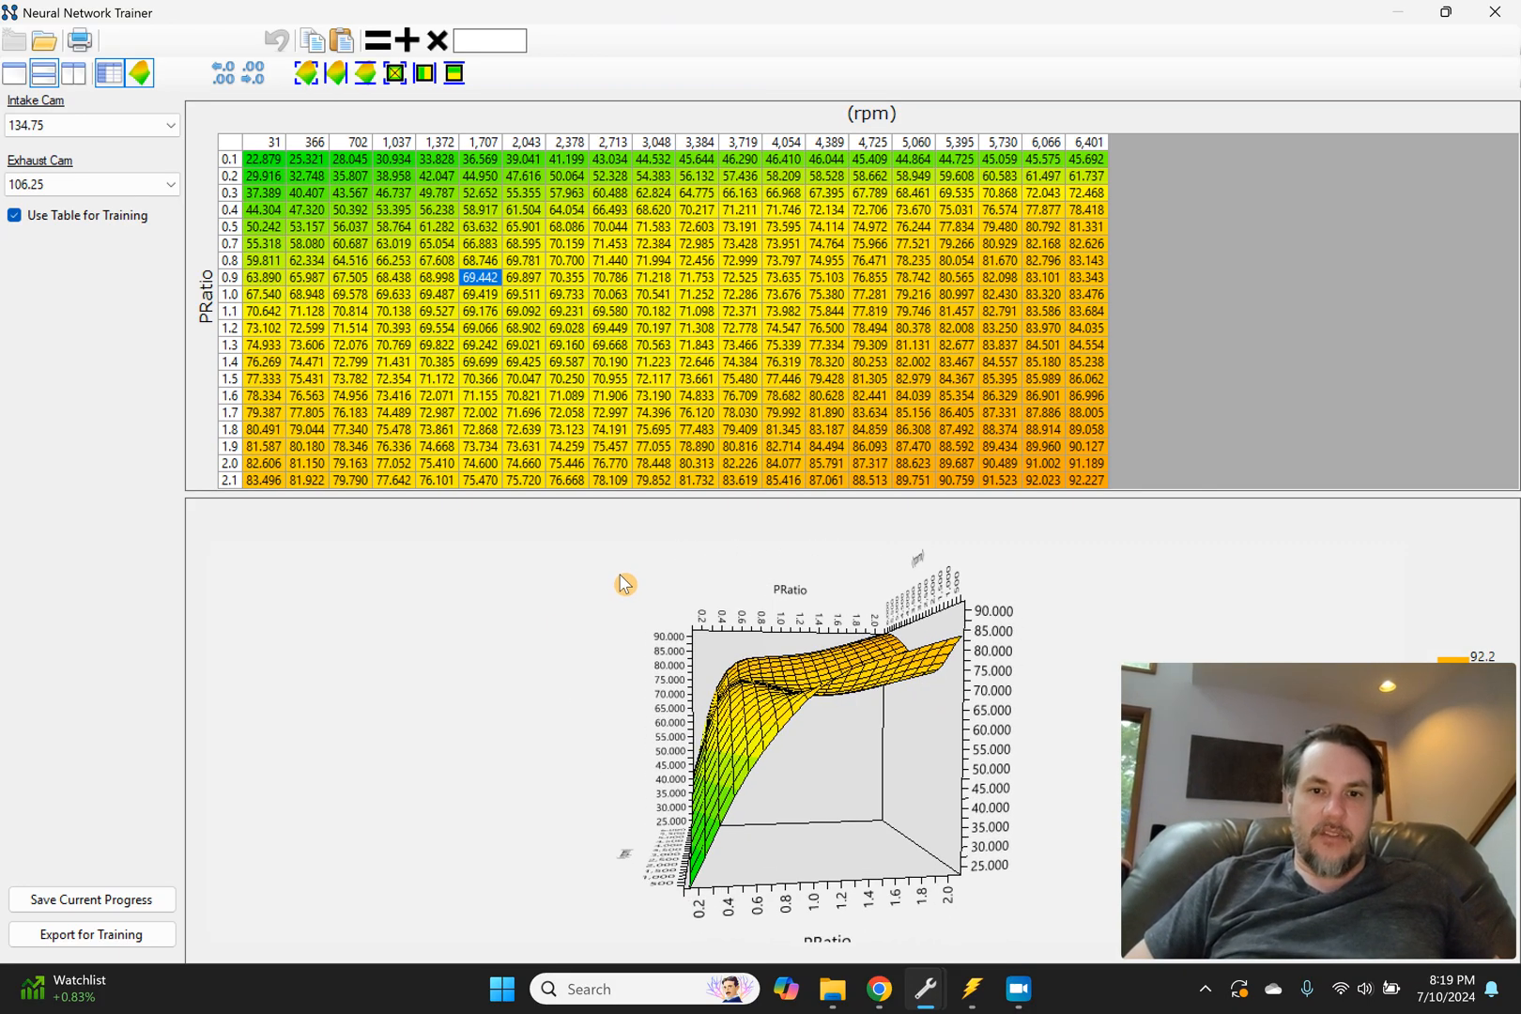
mouse_move(925, 989)
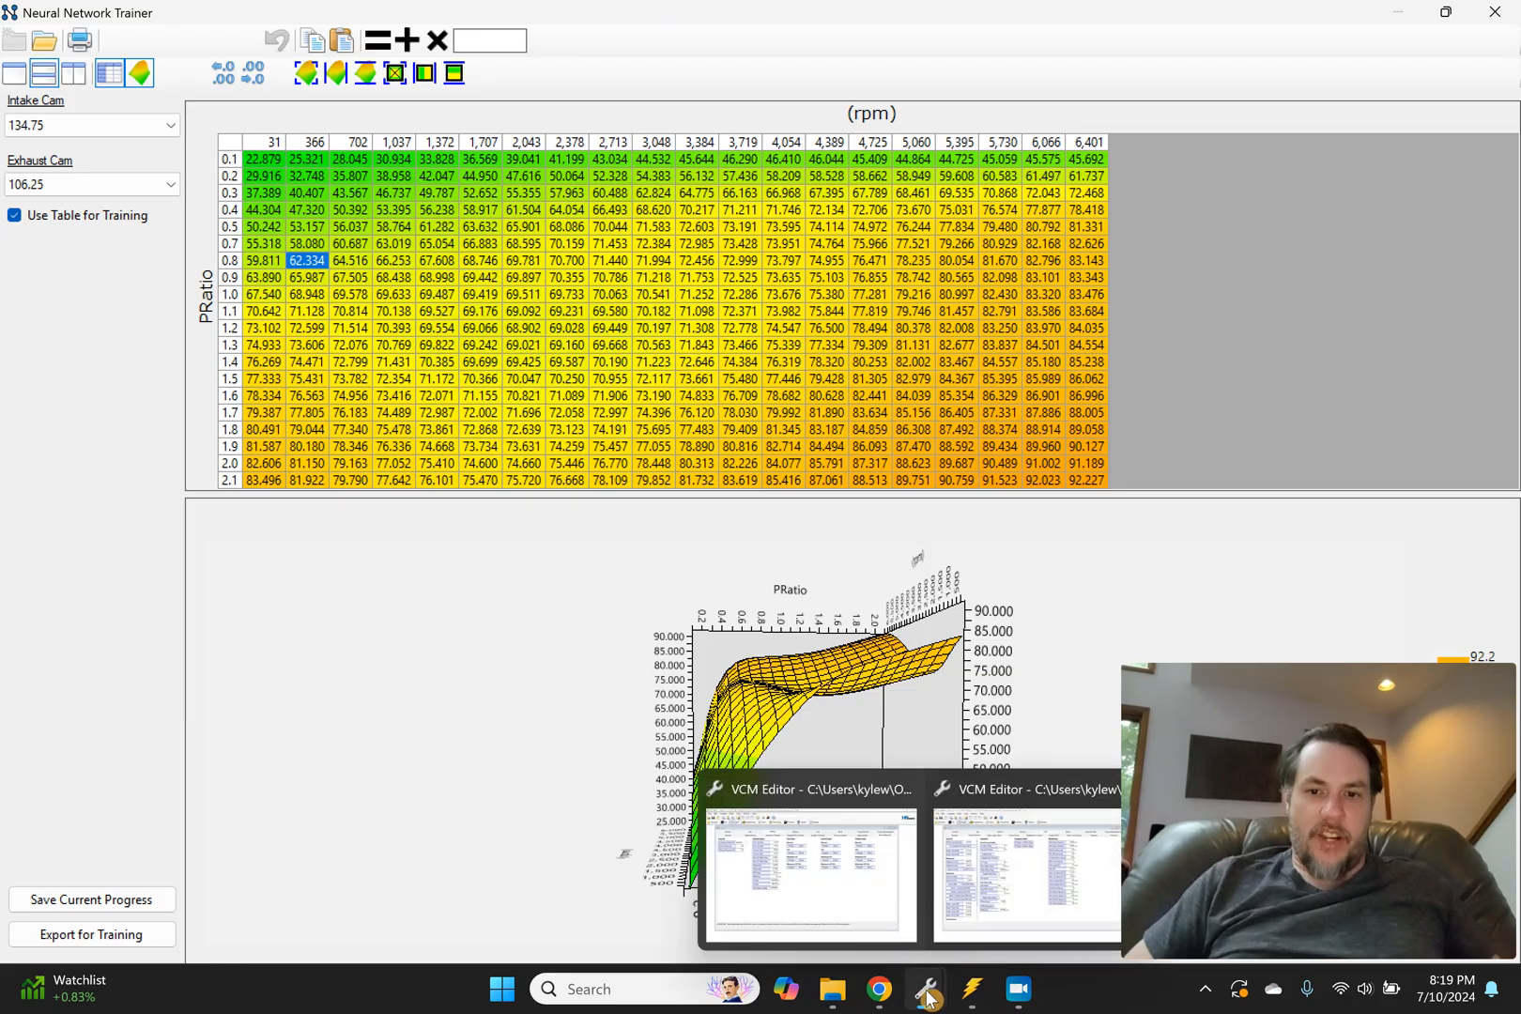
mouse_move(828, 900)
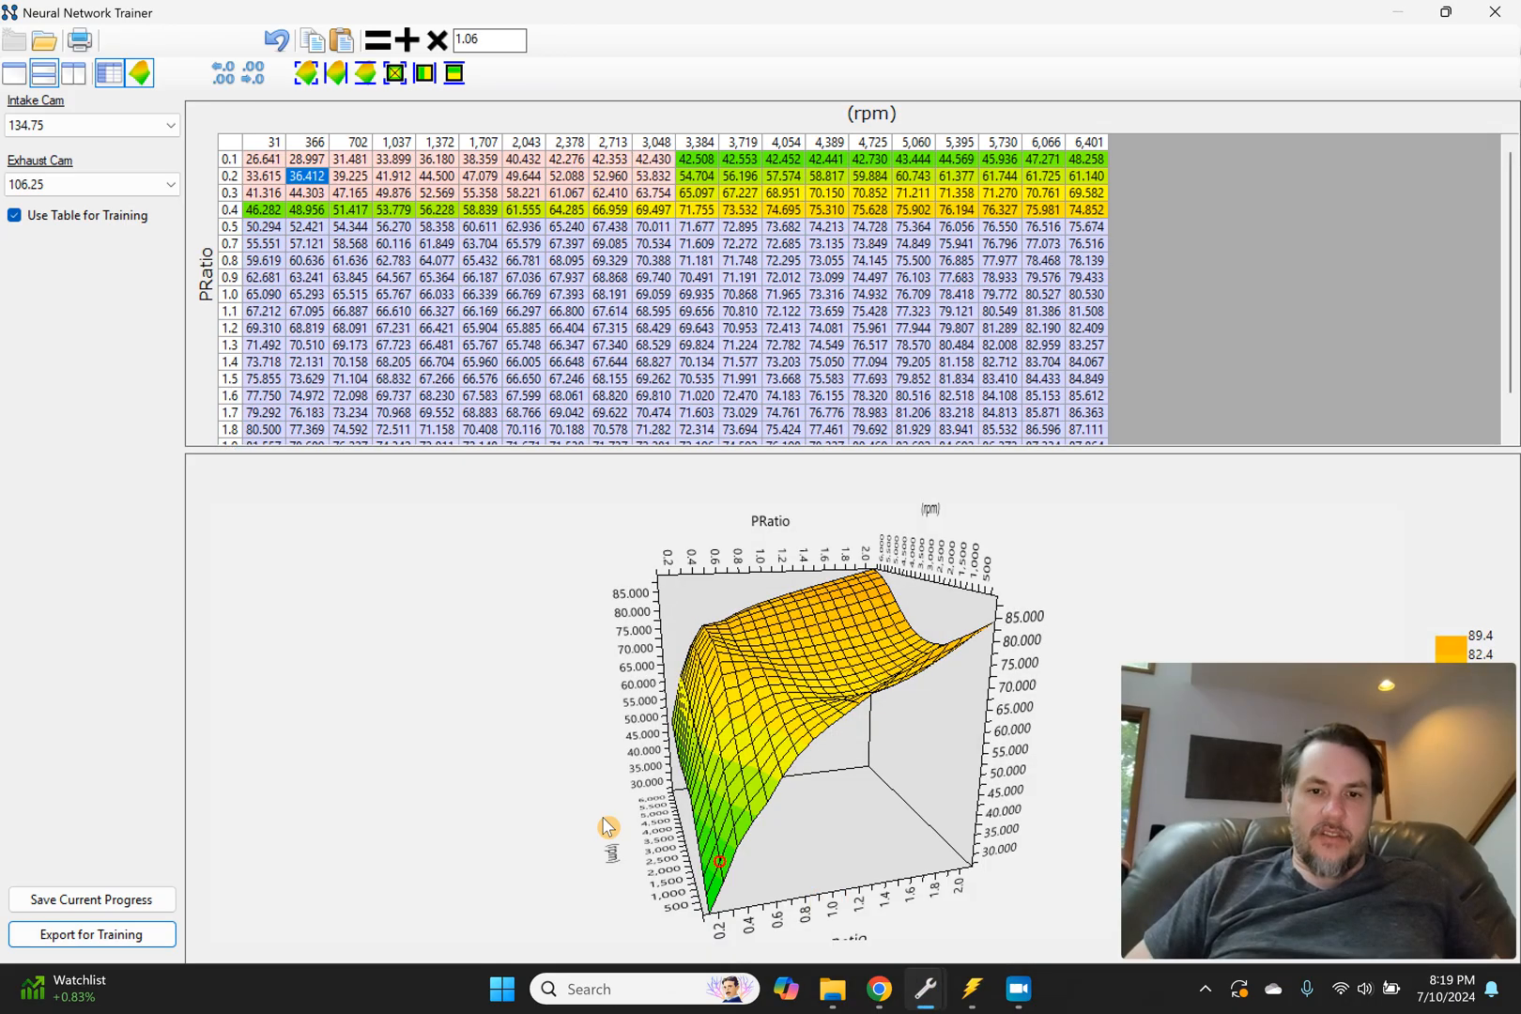
mouse_move(642, 822)
mouse_down()
mouse_move(632, 804)
mouse_move(633, 821)
mouse_up()
Step: Compare the surface shapes of the exported and trained tables by alternating between the two trainers
mouse_move(925, 989)
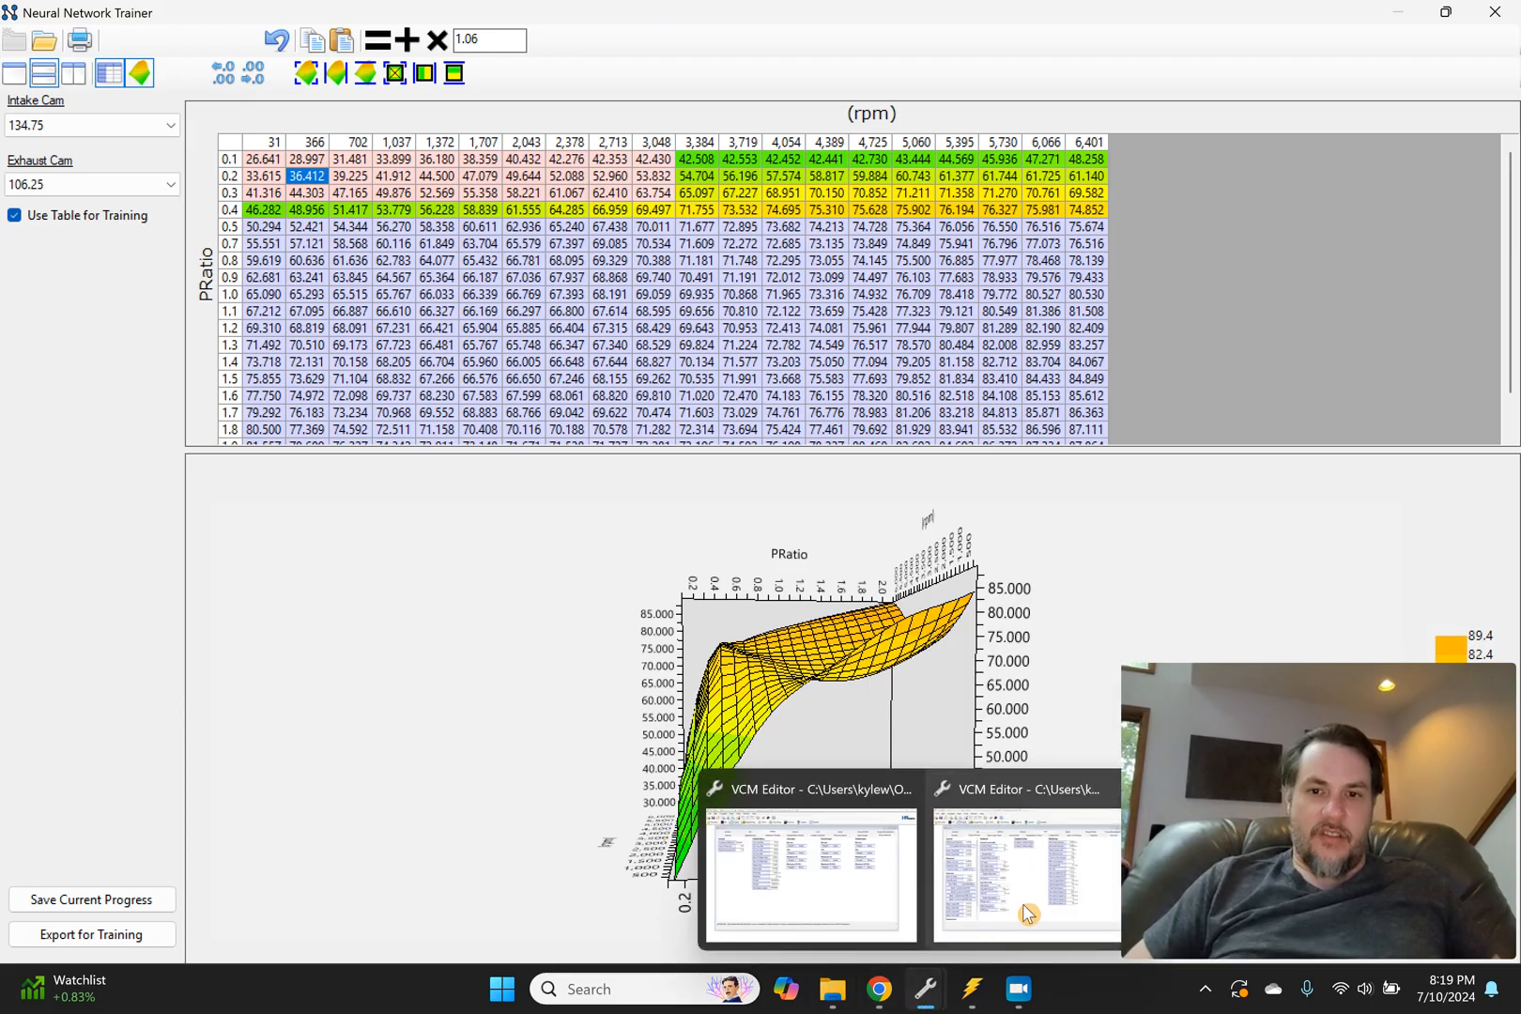
mouse_move(1029, 907)
mouse_move(824, 889)
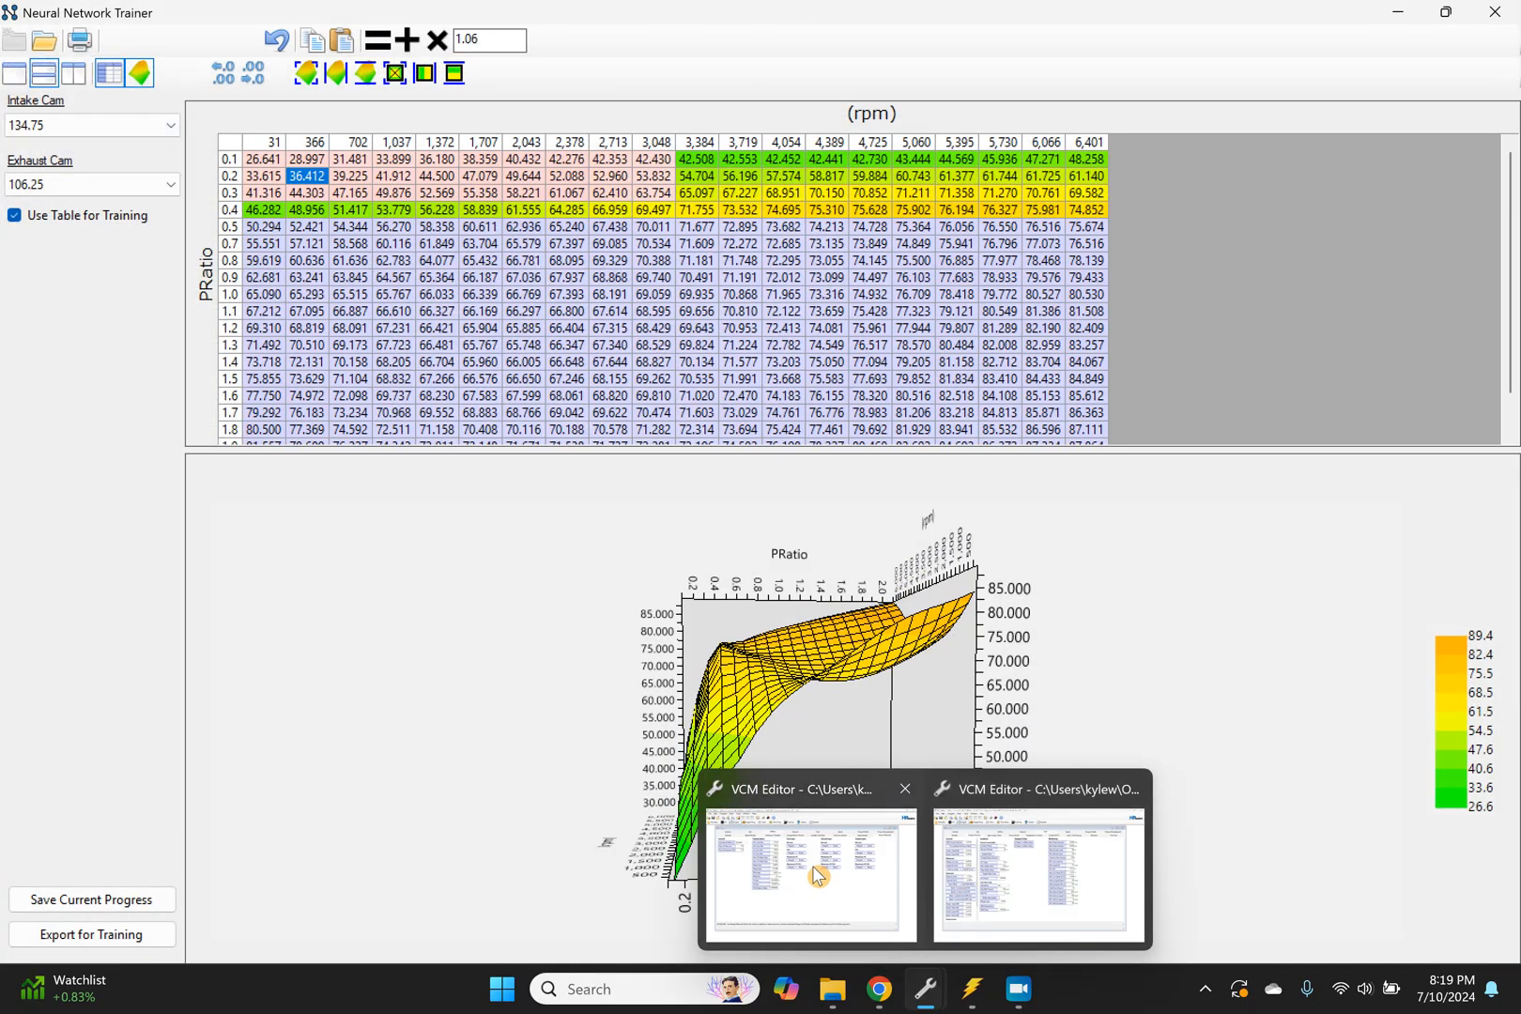
mouse_move(970, 850)
mouse_move(860, 836)
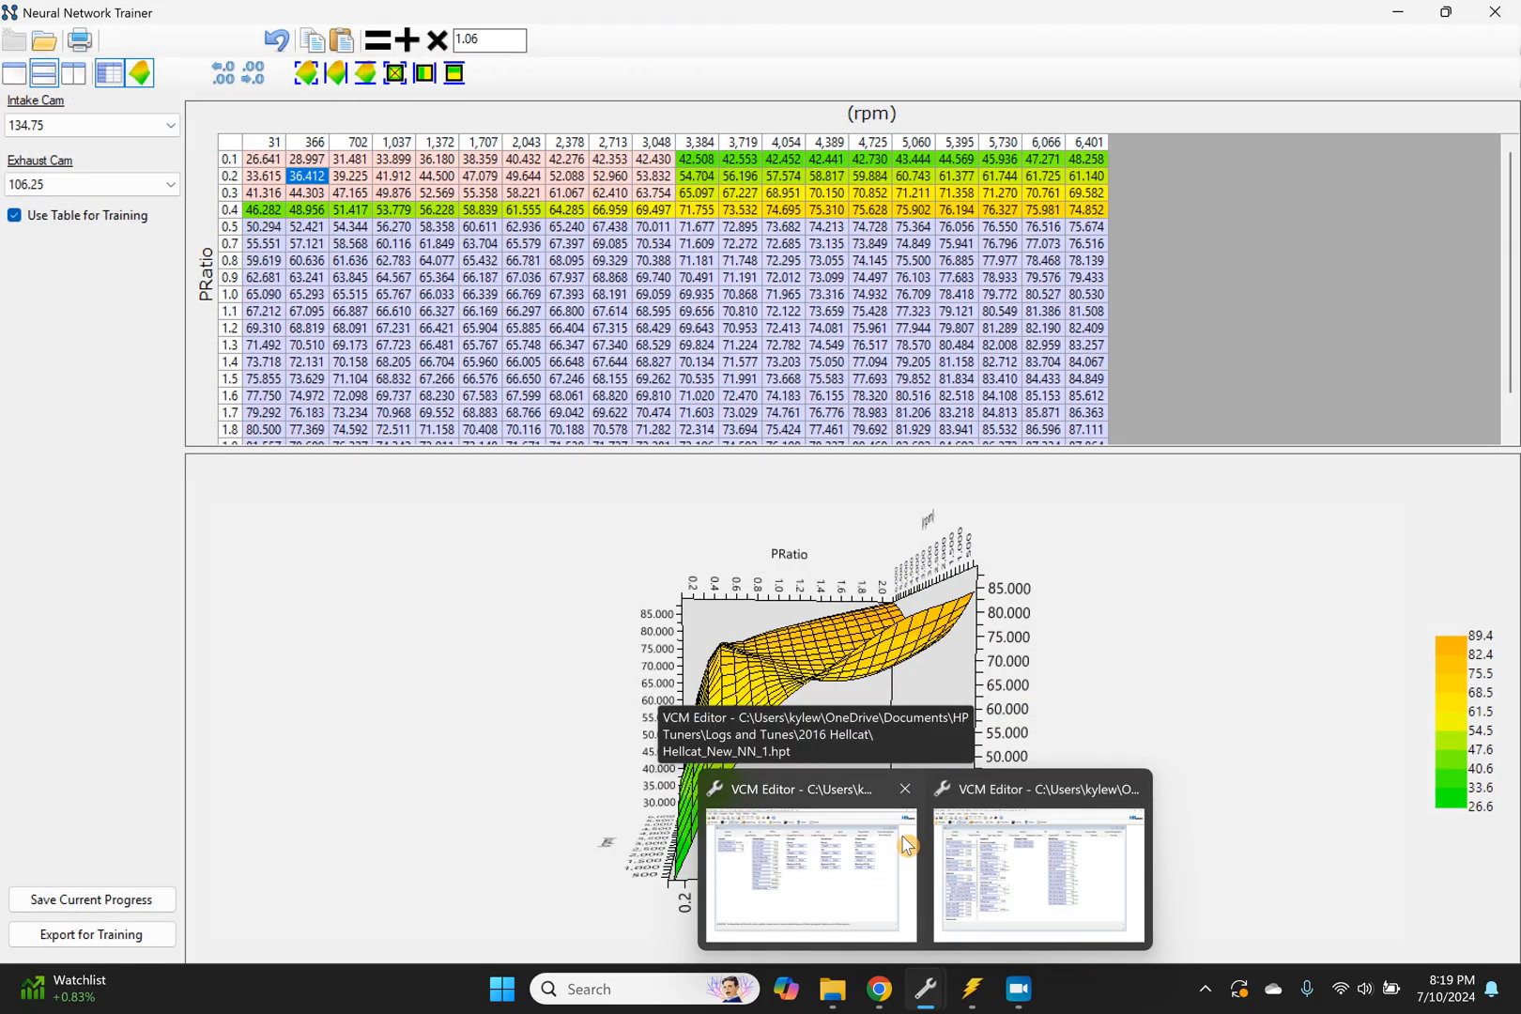
click(848, 843)
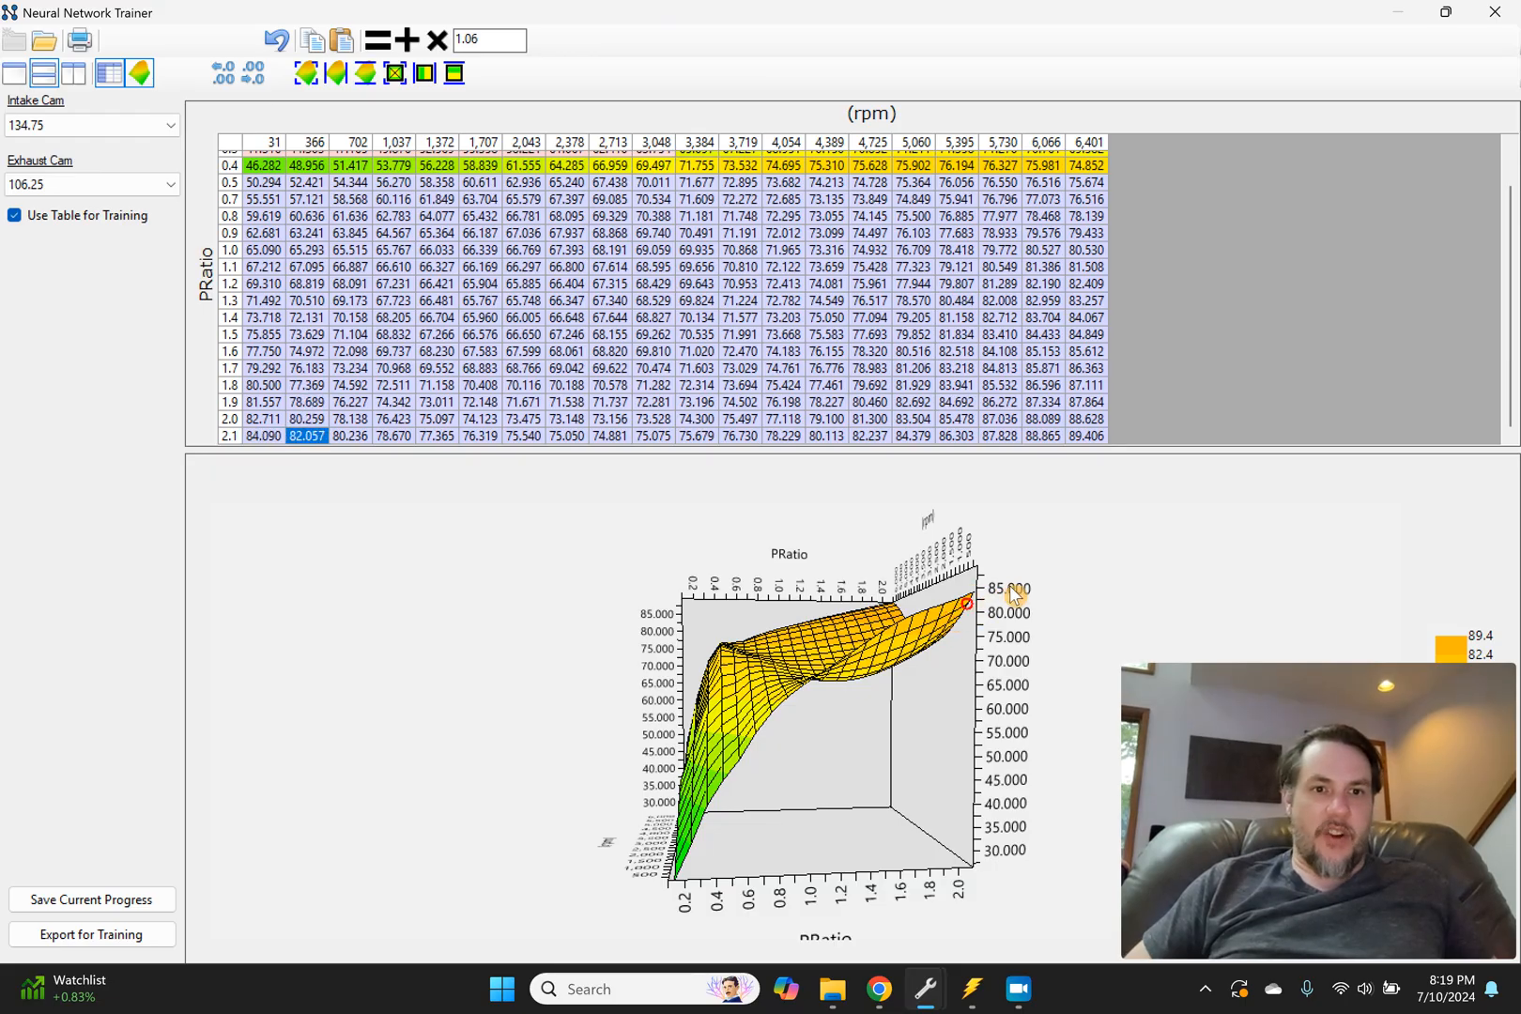
click(923, 978)
click(999, 919)
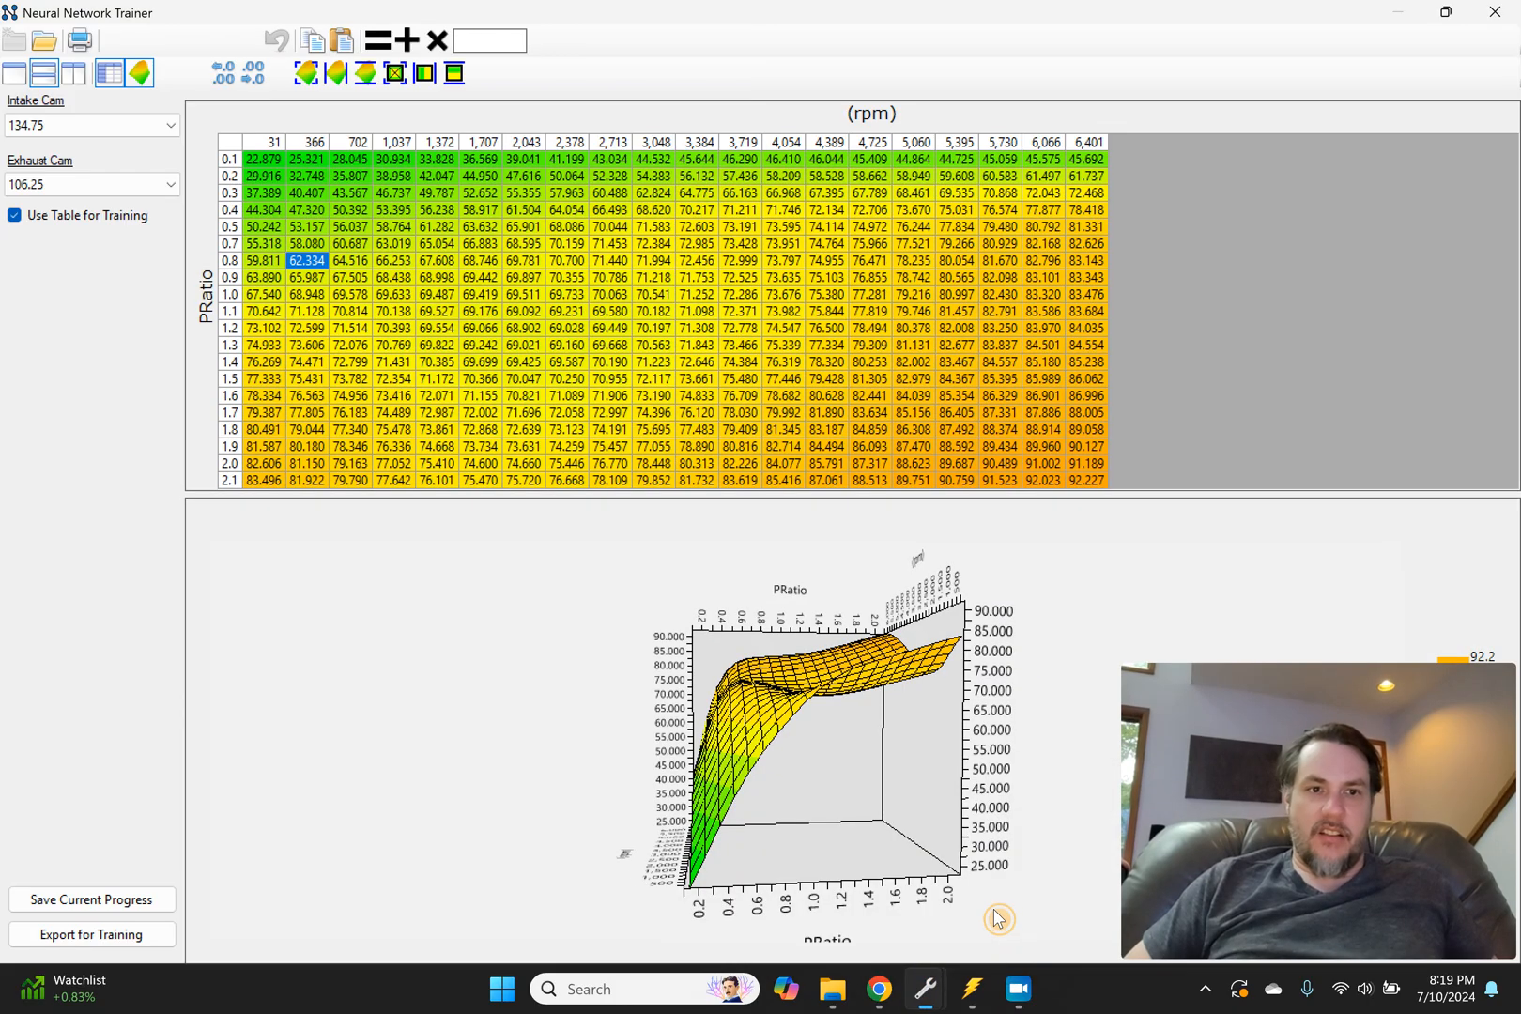
Step: Locate the PRatio 2.1 and 0.5 points on the trained surface, and highlight PRatio rows 0.4 and 0.5 in the exported table
click(266, 481)
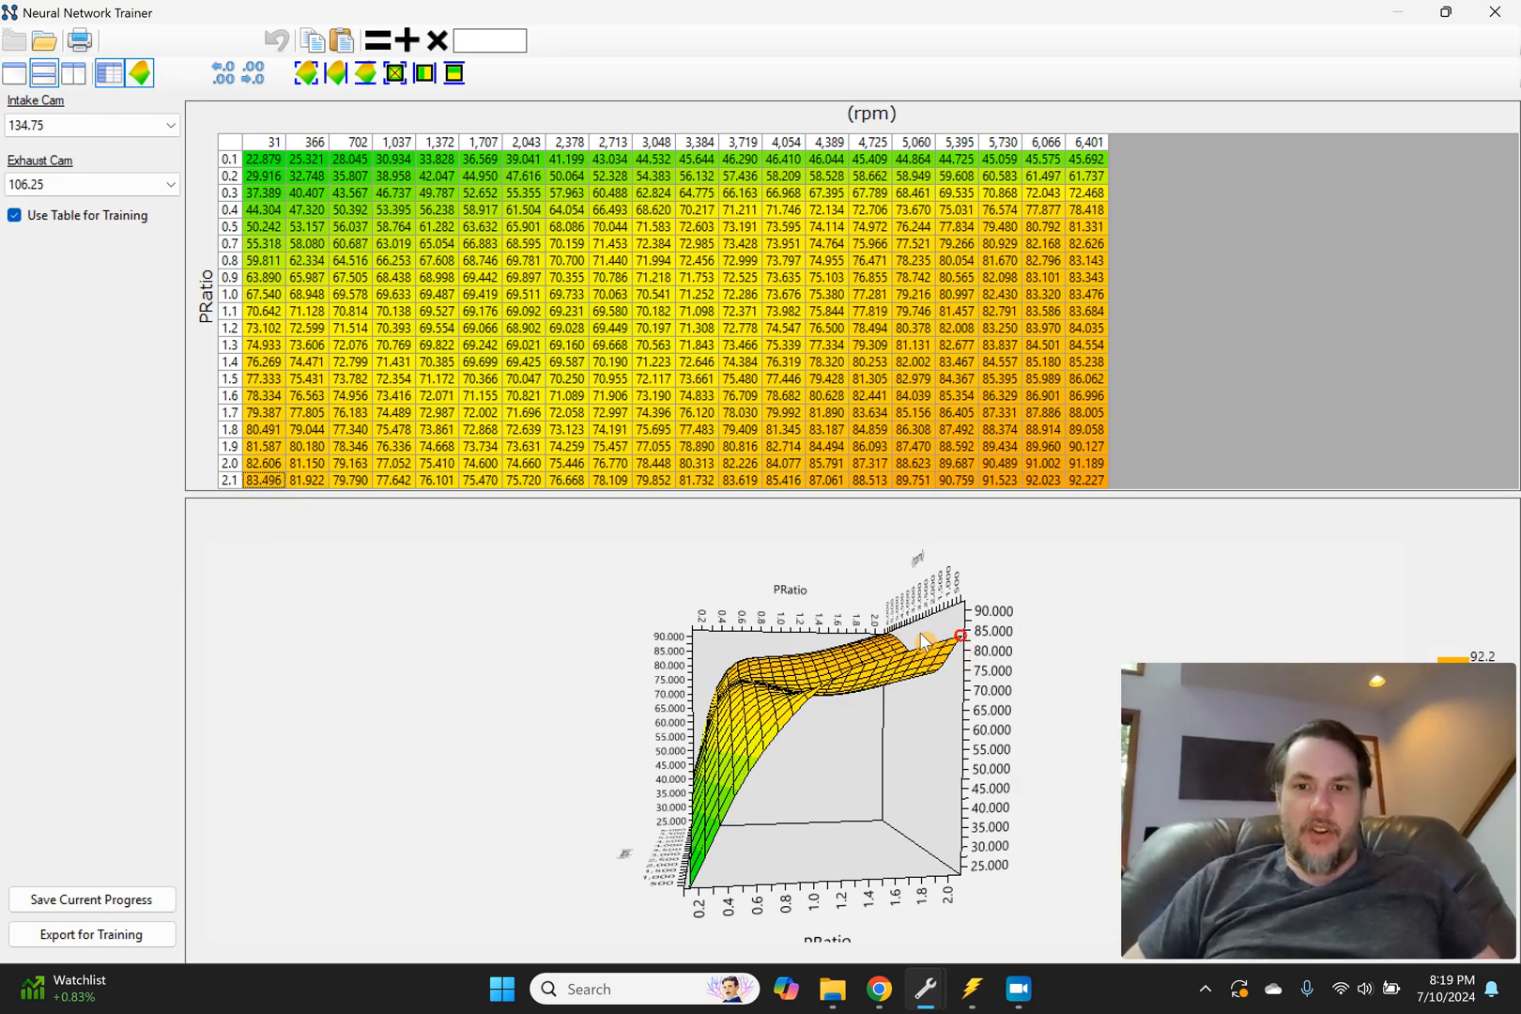
click(737, 666)
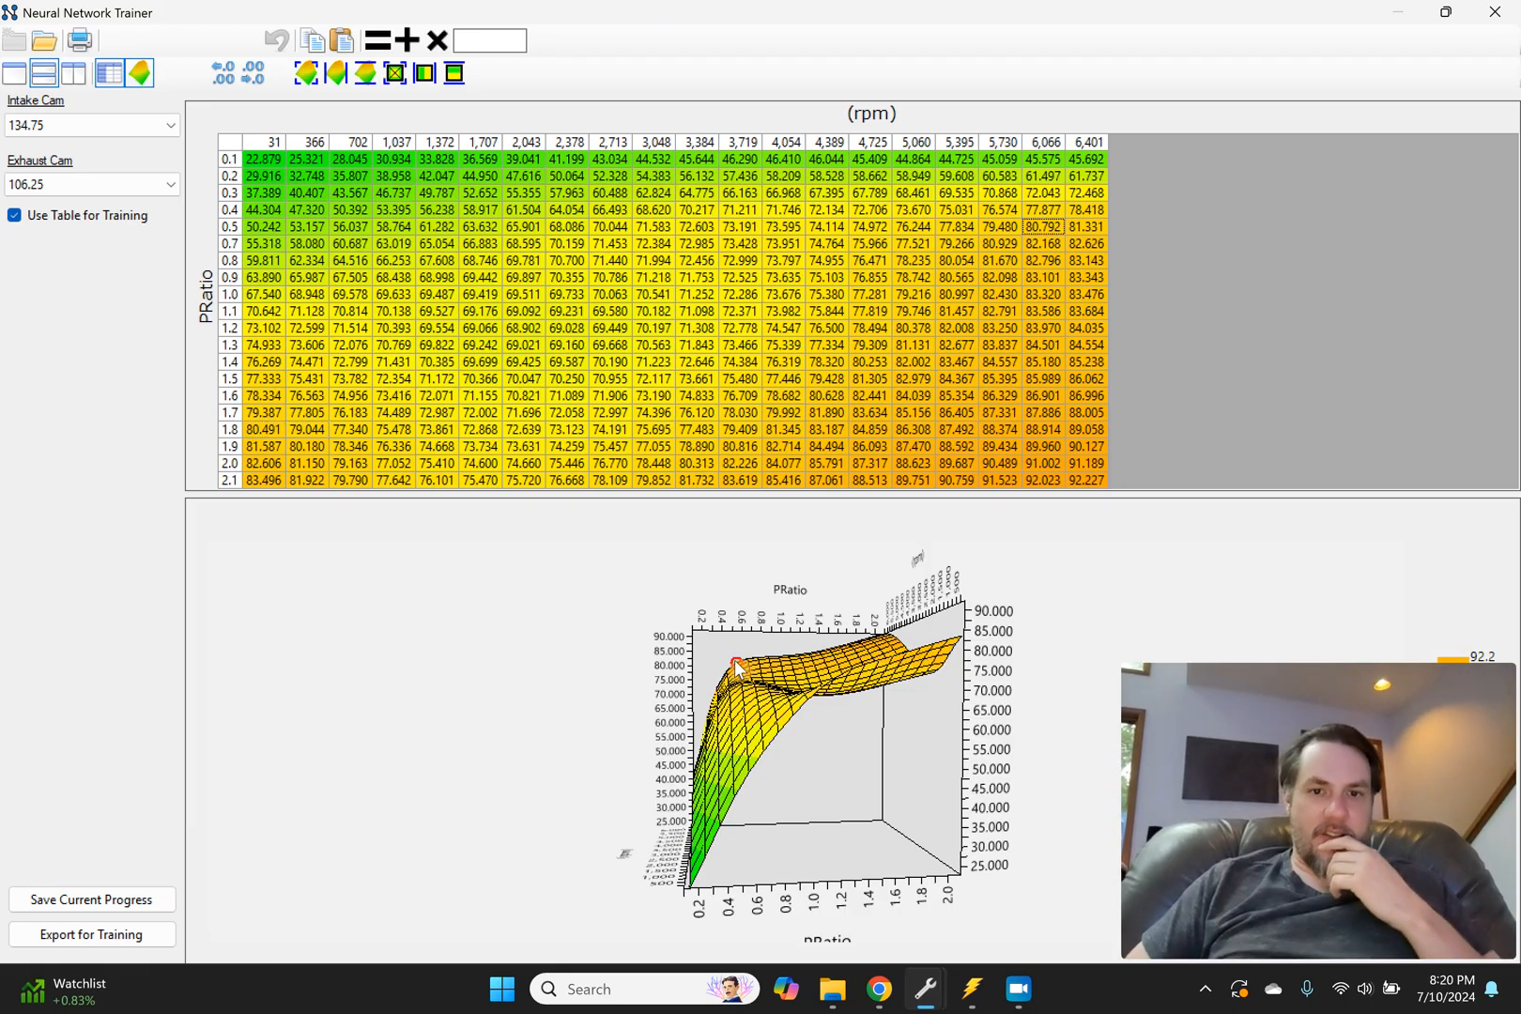
mouse_move(925, 989)
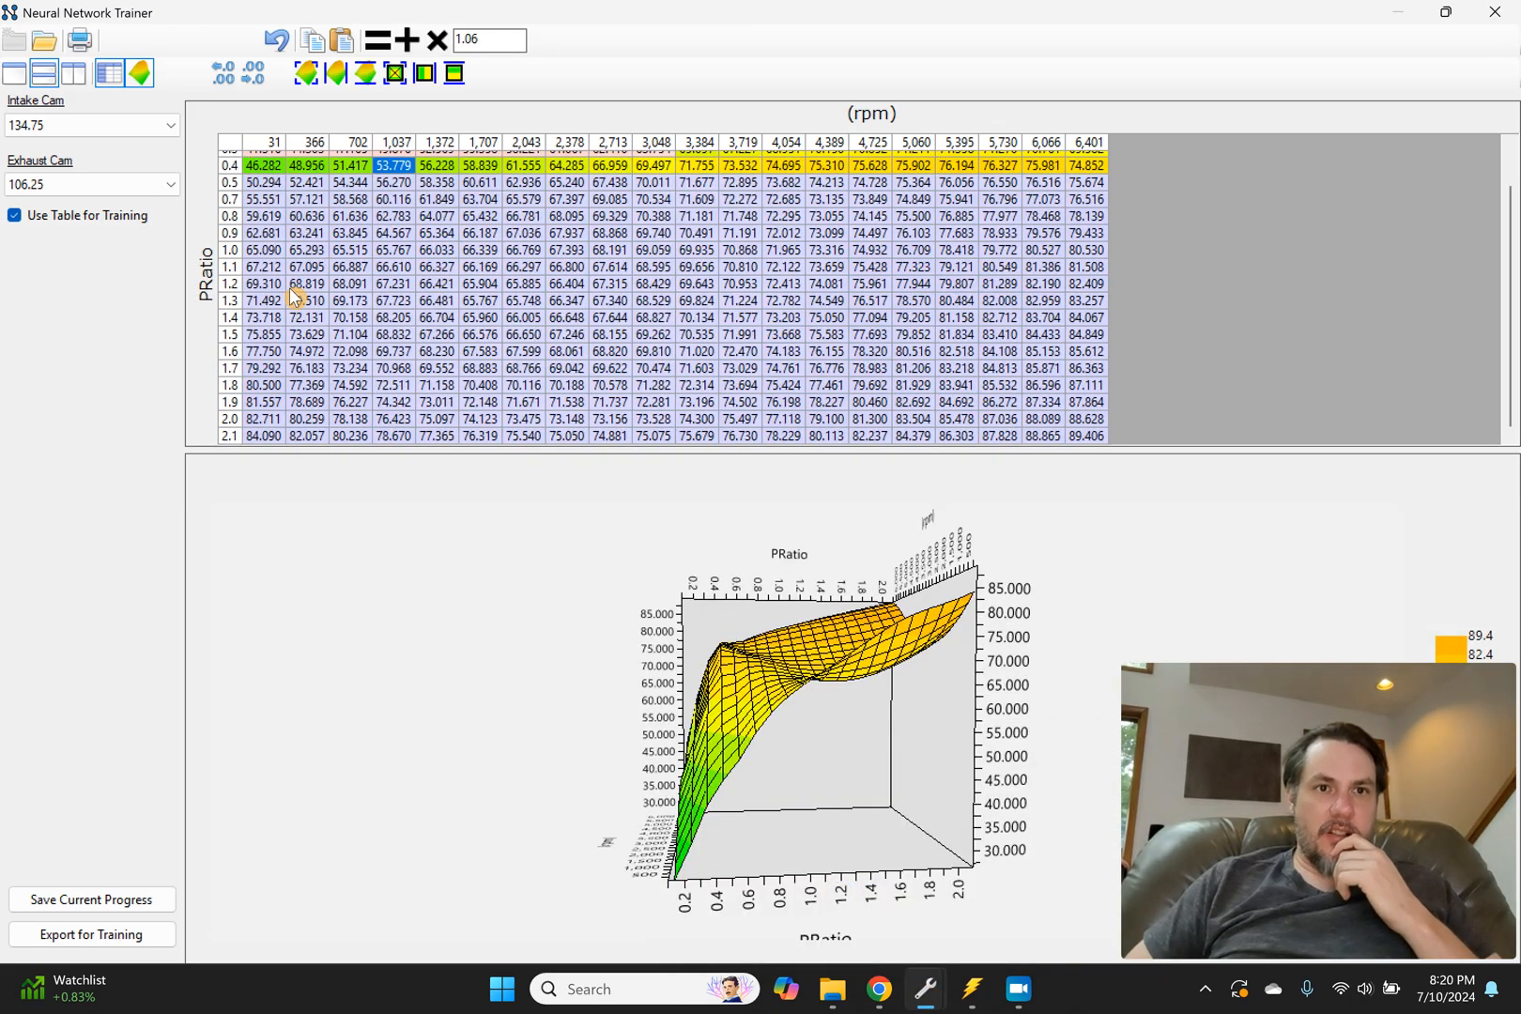
scroll(294, 297, up, 1)
click(230, 211)
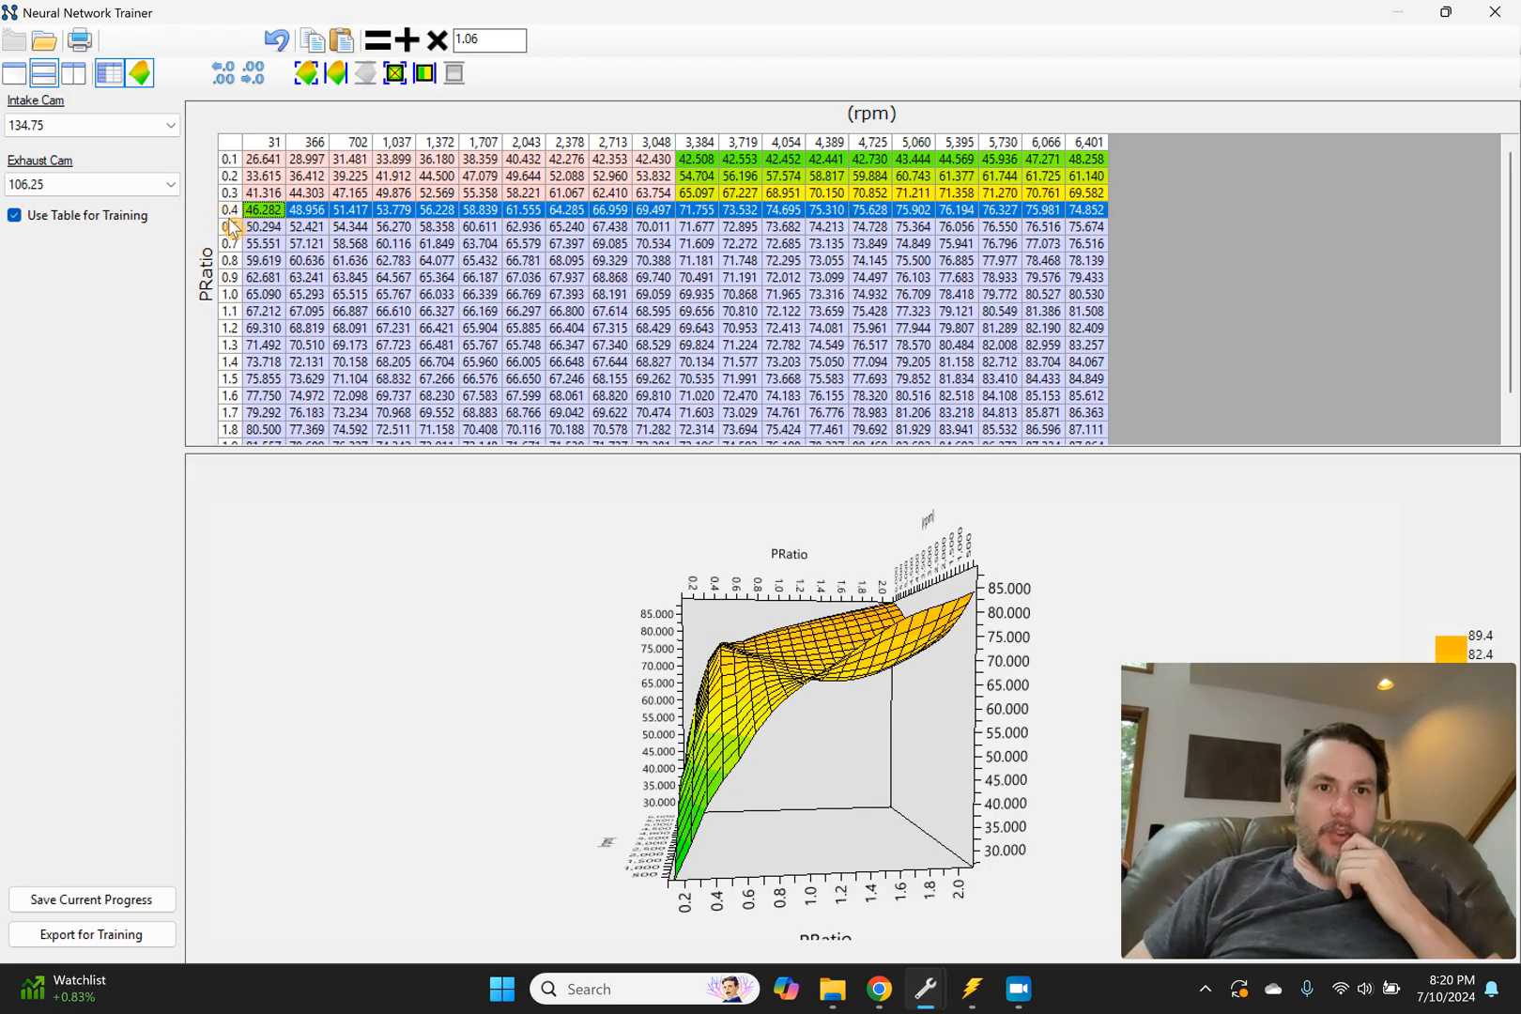
click(230, 227)
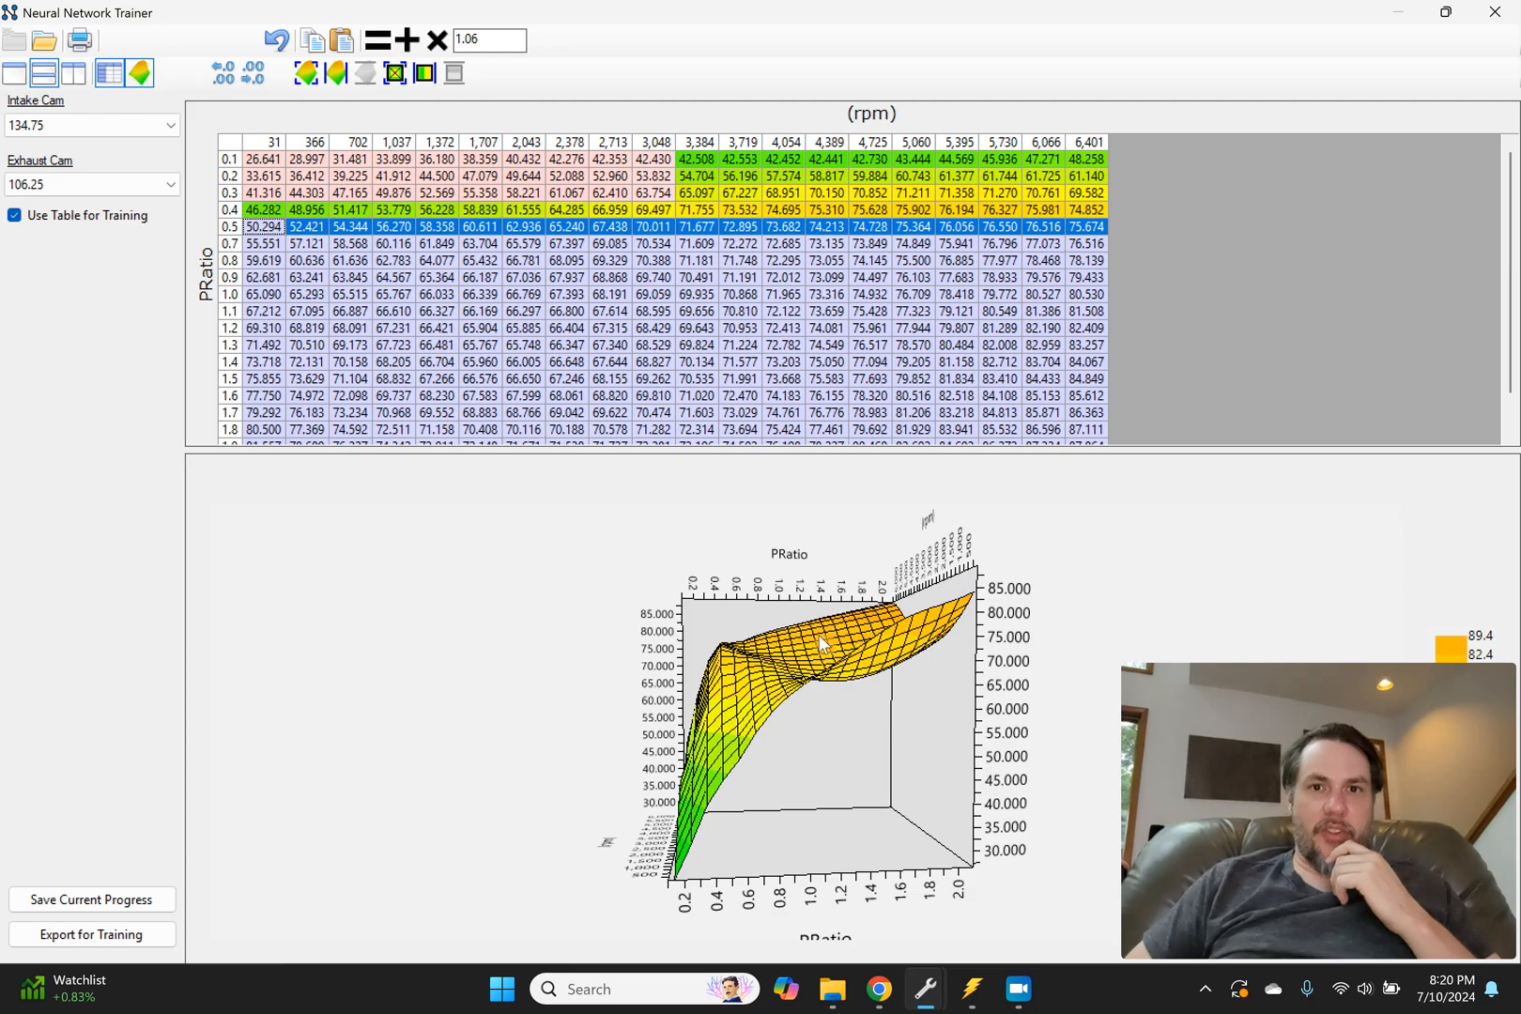
Step: Highlight the trained table's cells at PRatio 0.1 to 0.4 and compare that area with the exported table
mouse_move(922, 986)
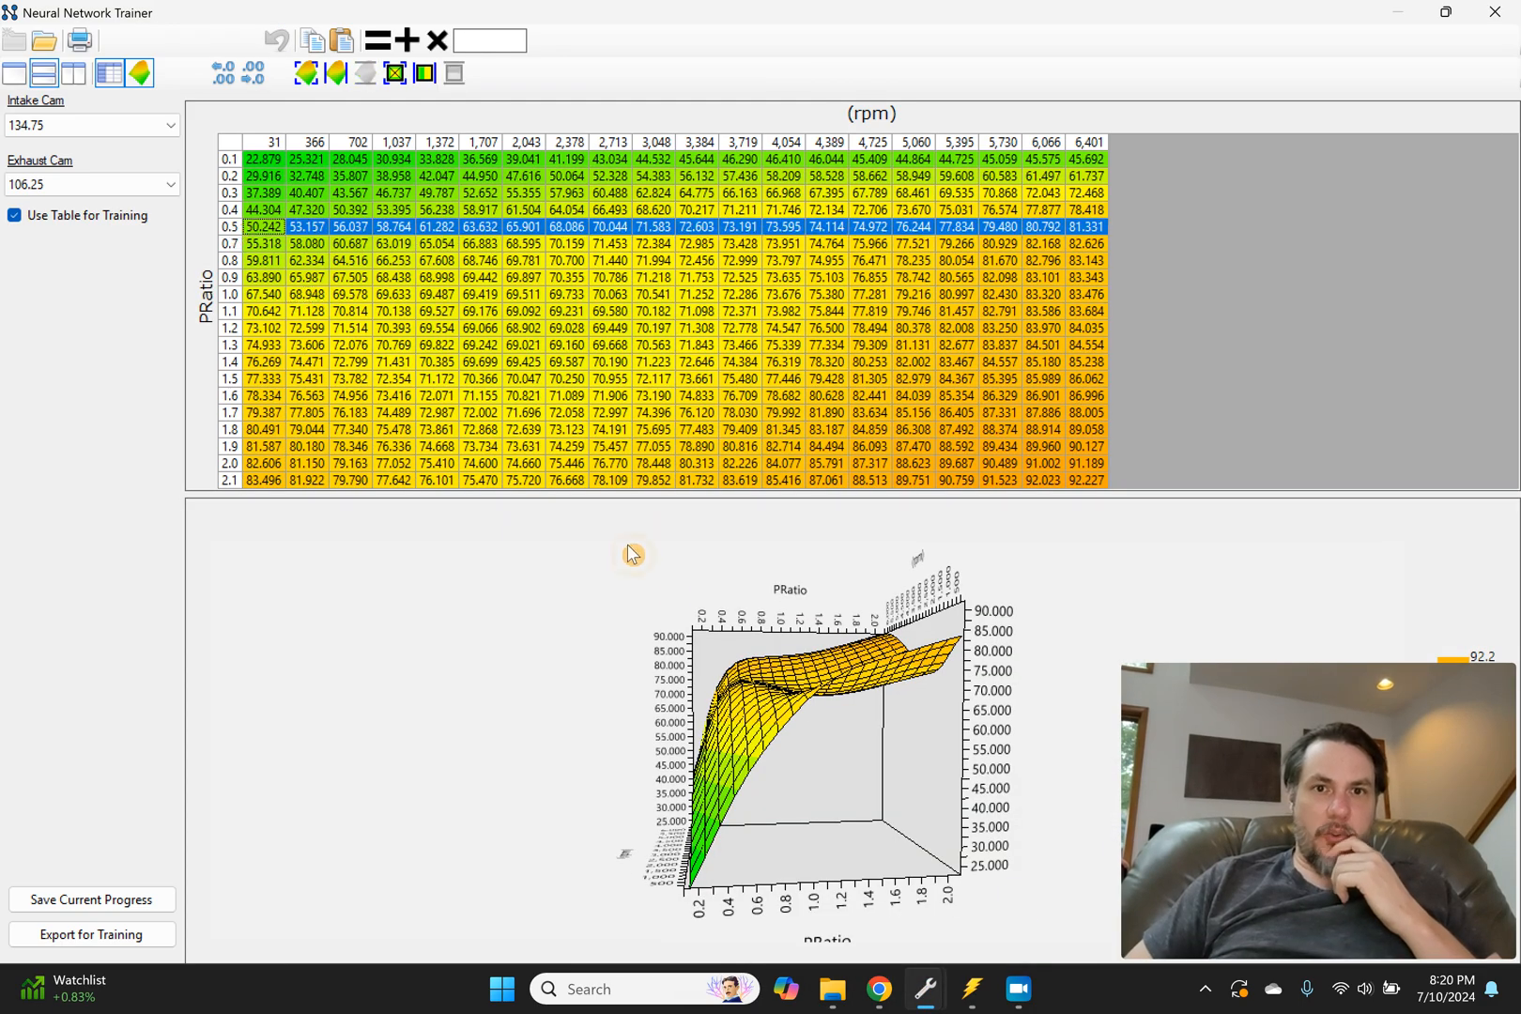
click(257, 228)
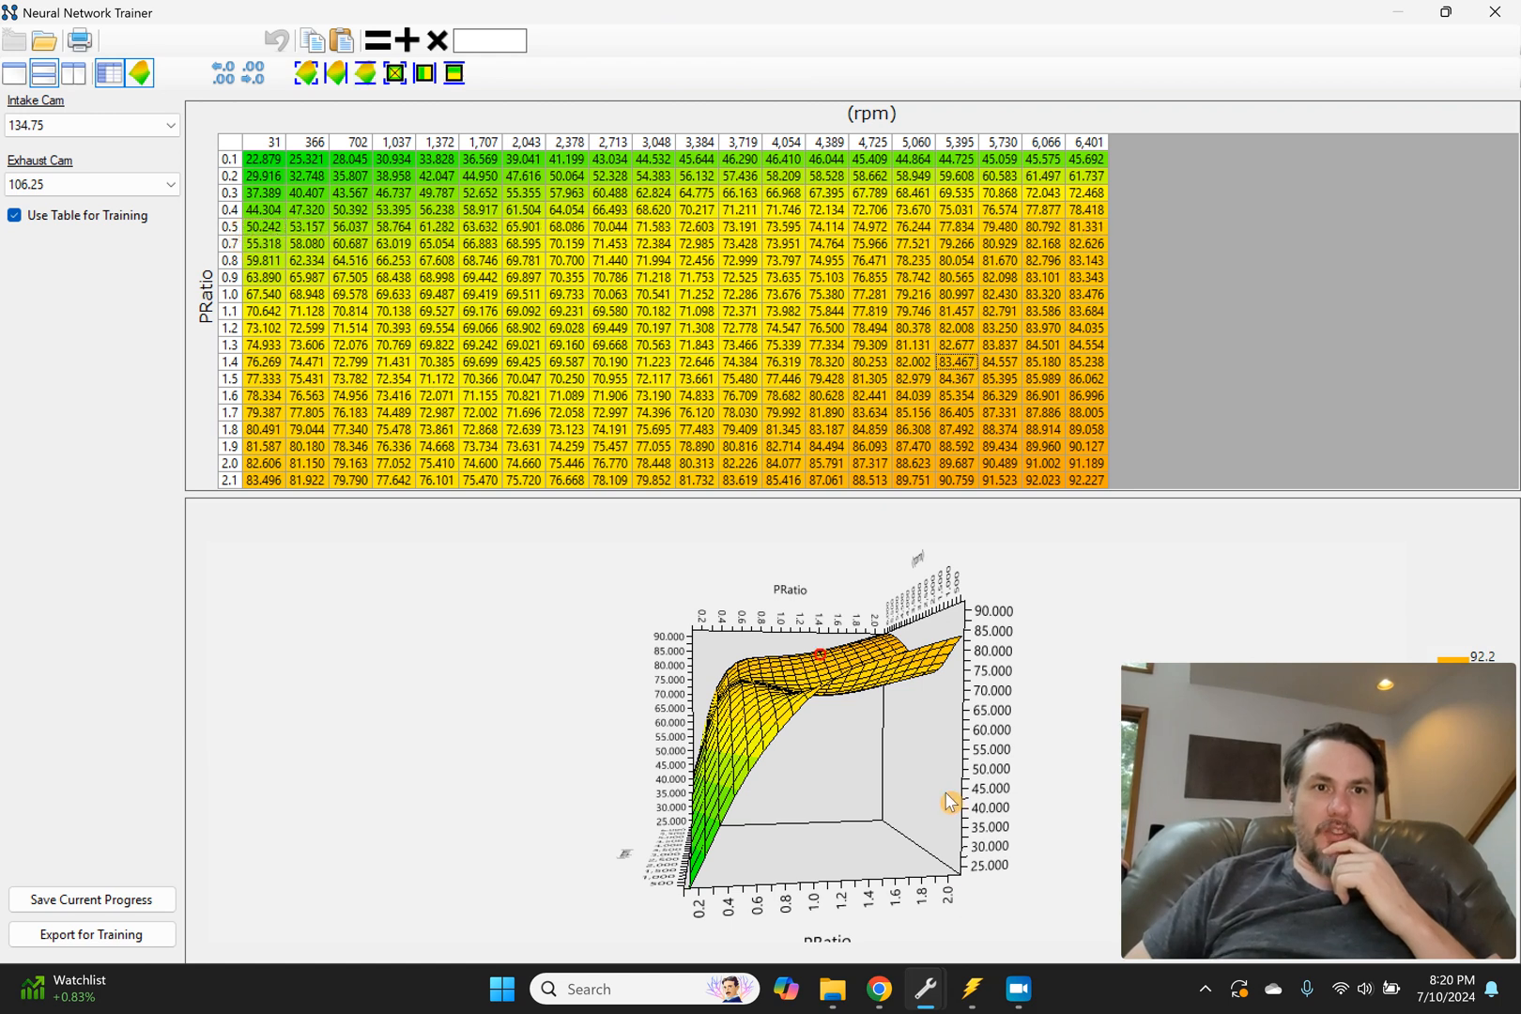
mouse_move(925, 986)
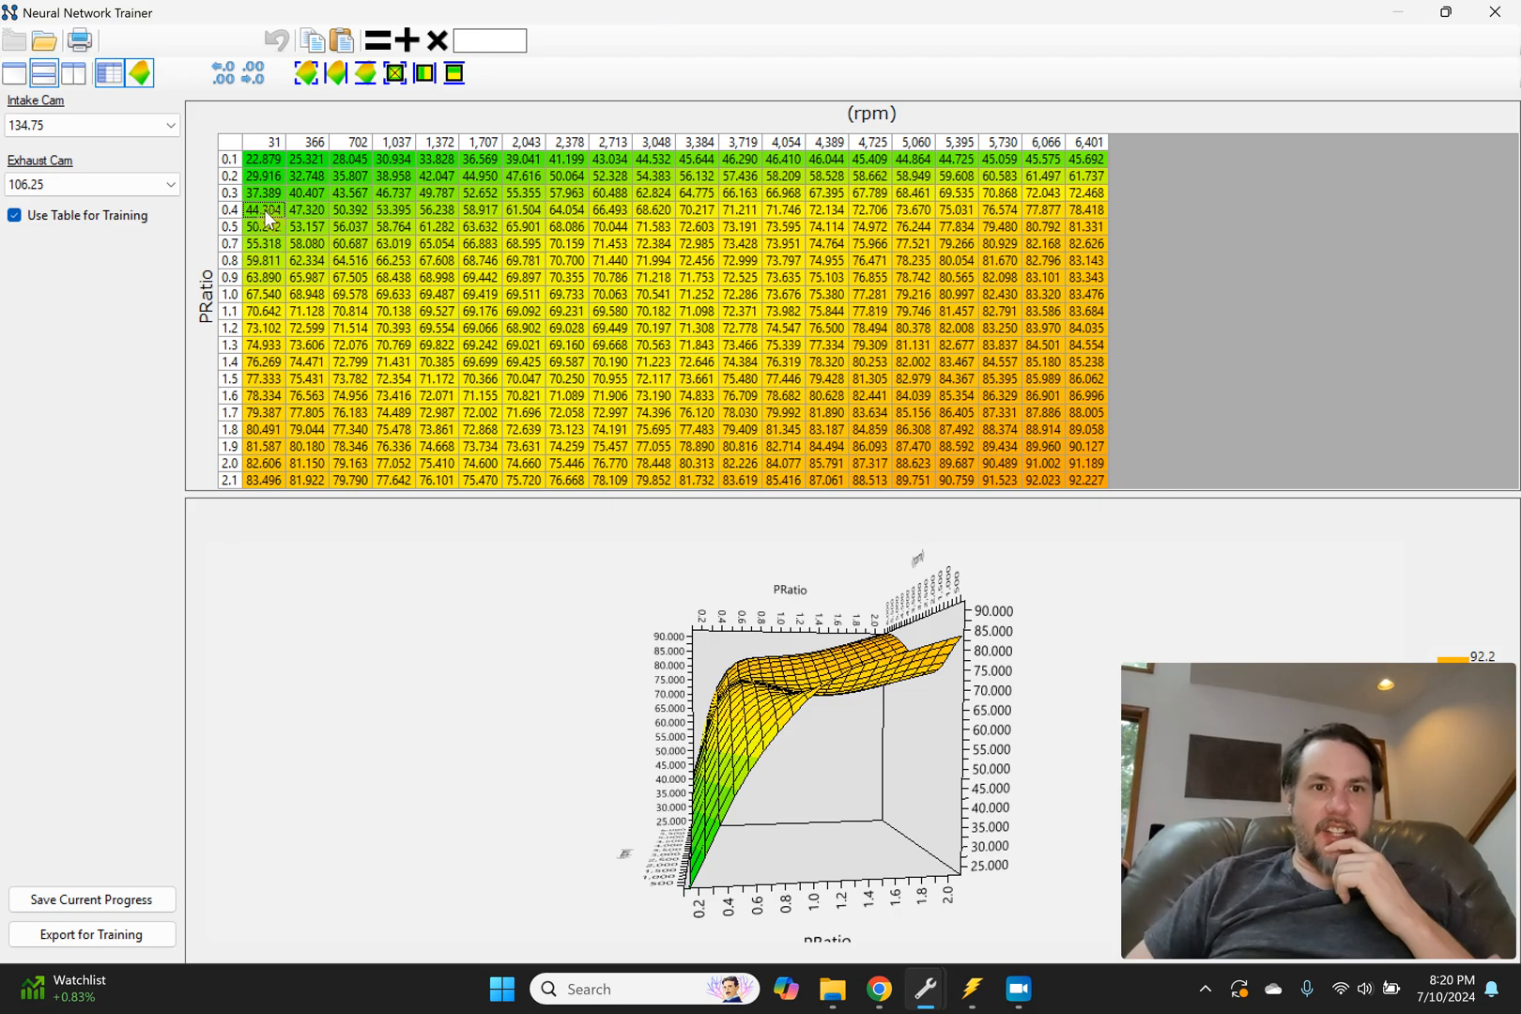
drag(264, 210, 656, 132)
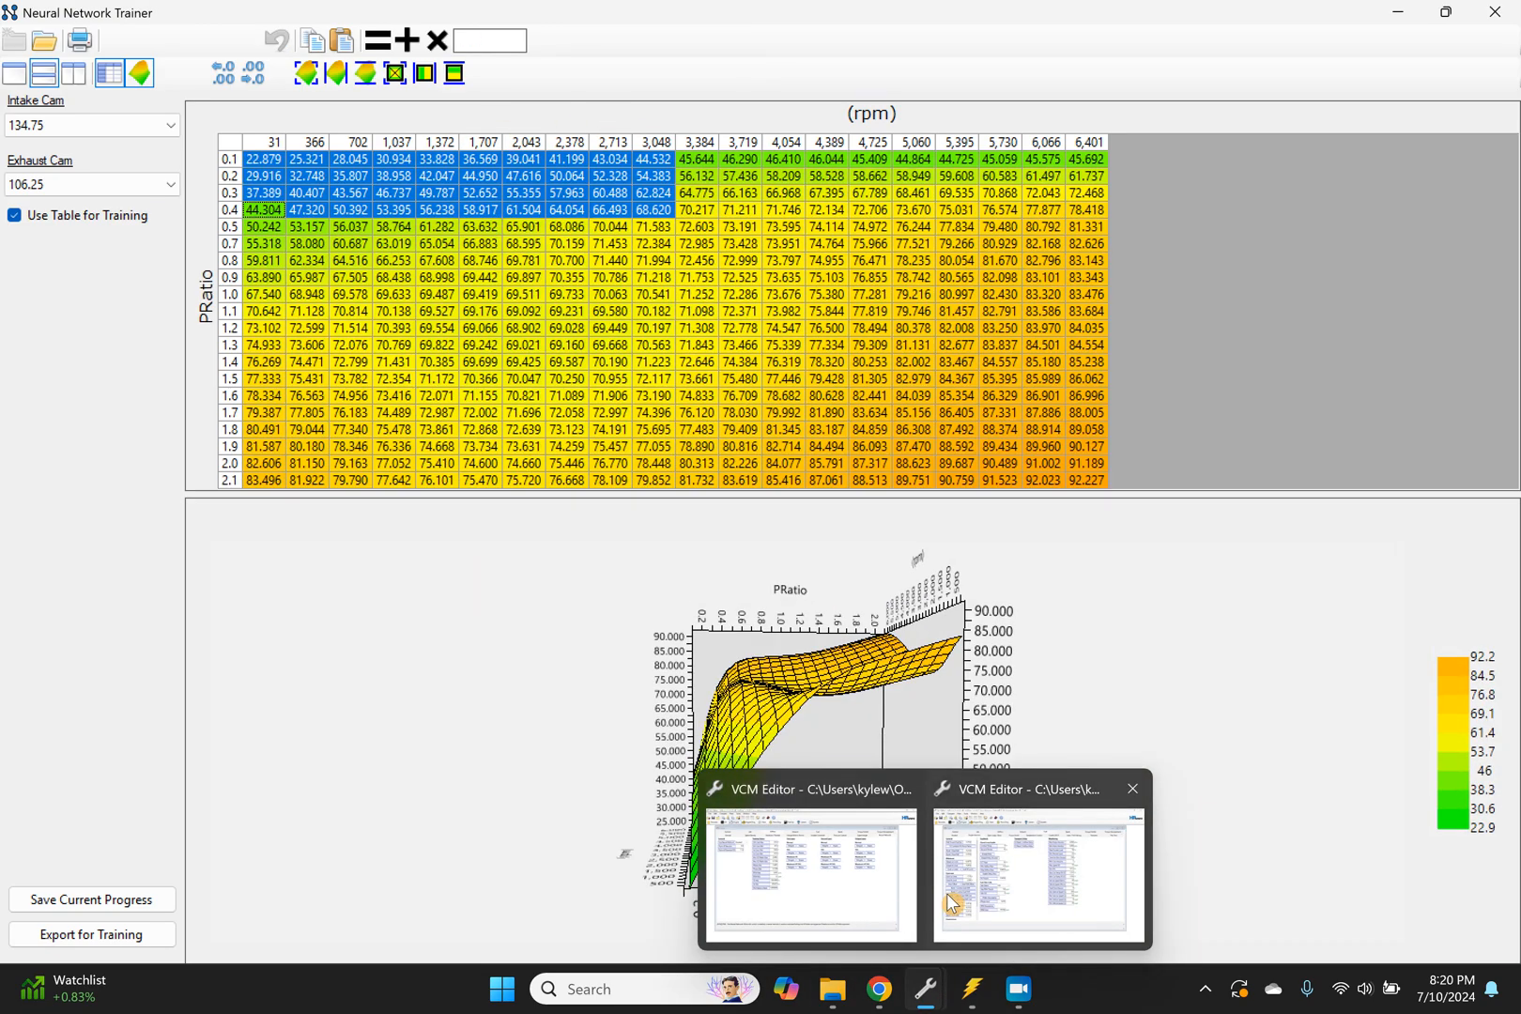
mouse_move(833, 899)
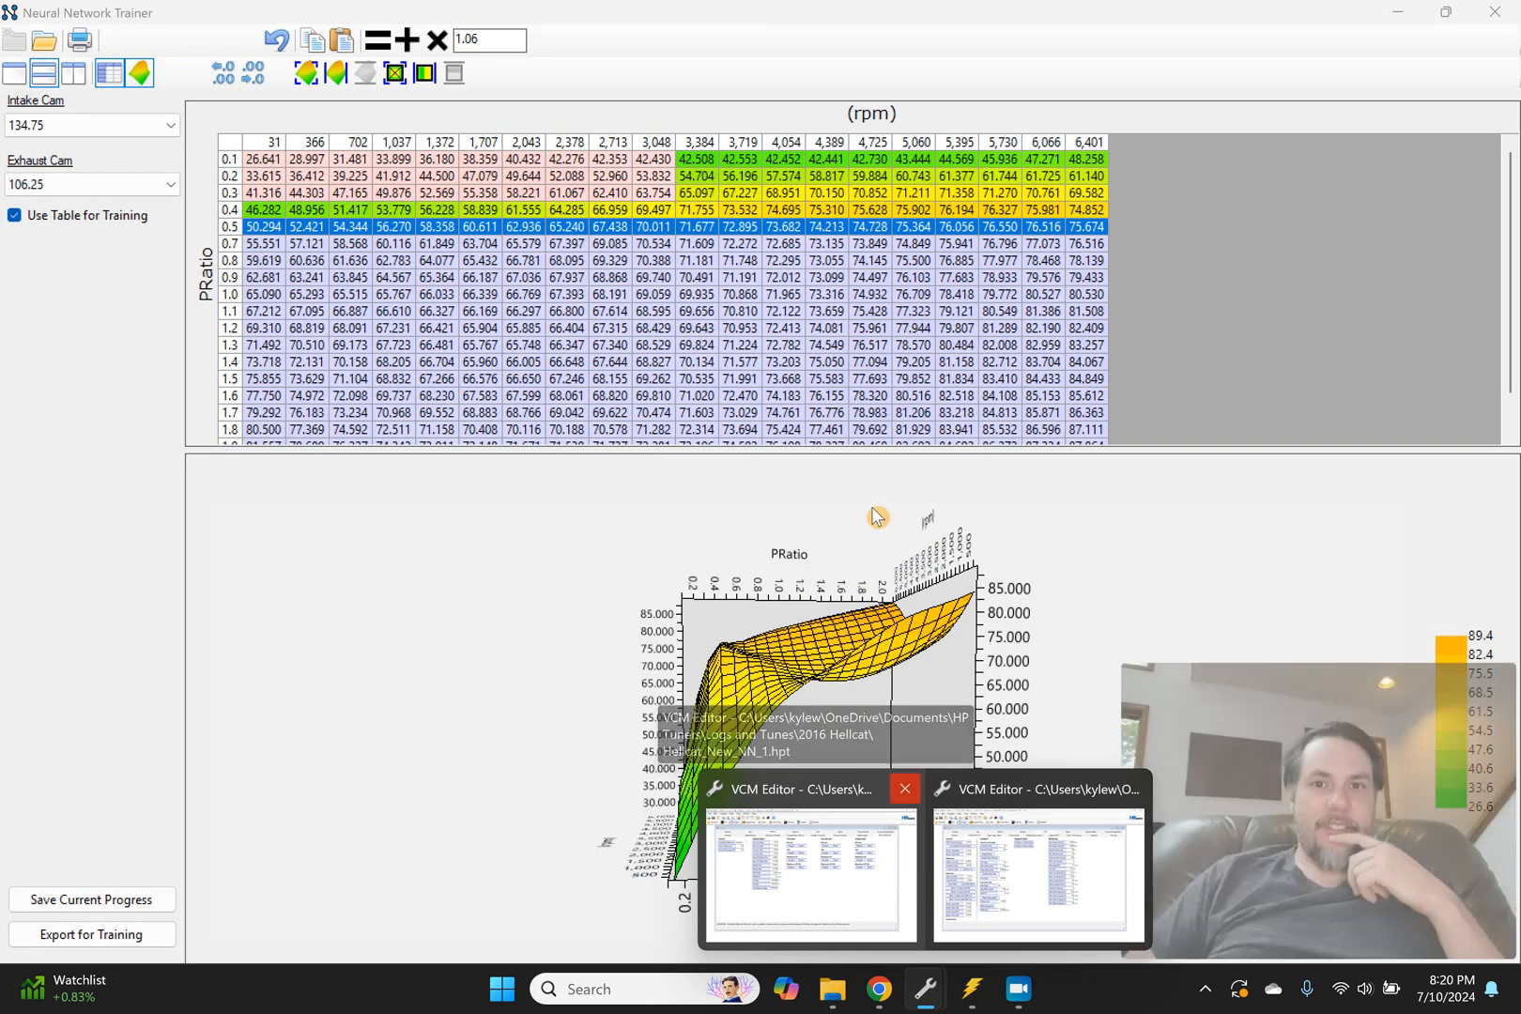
drag(685, 213, 1055, 218)
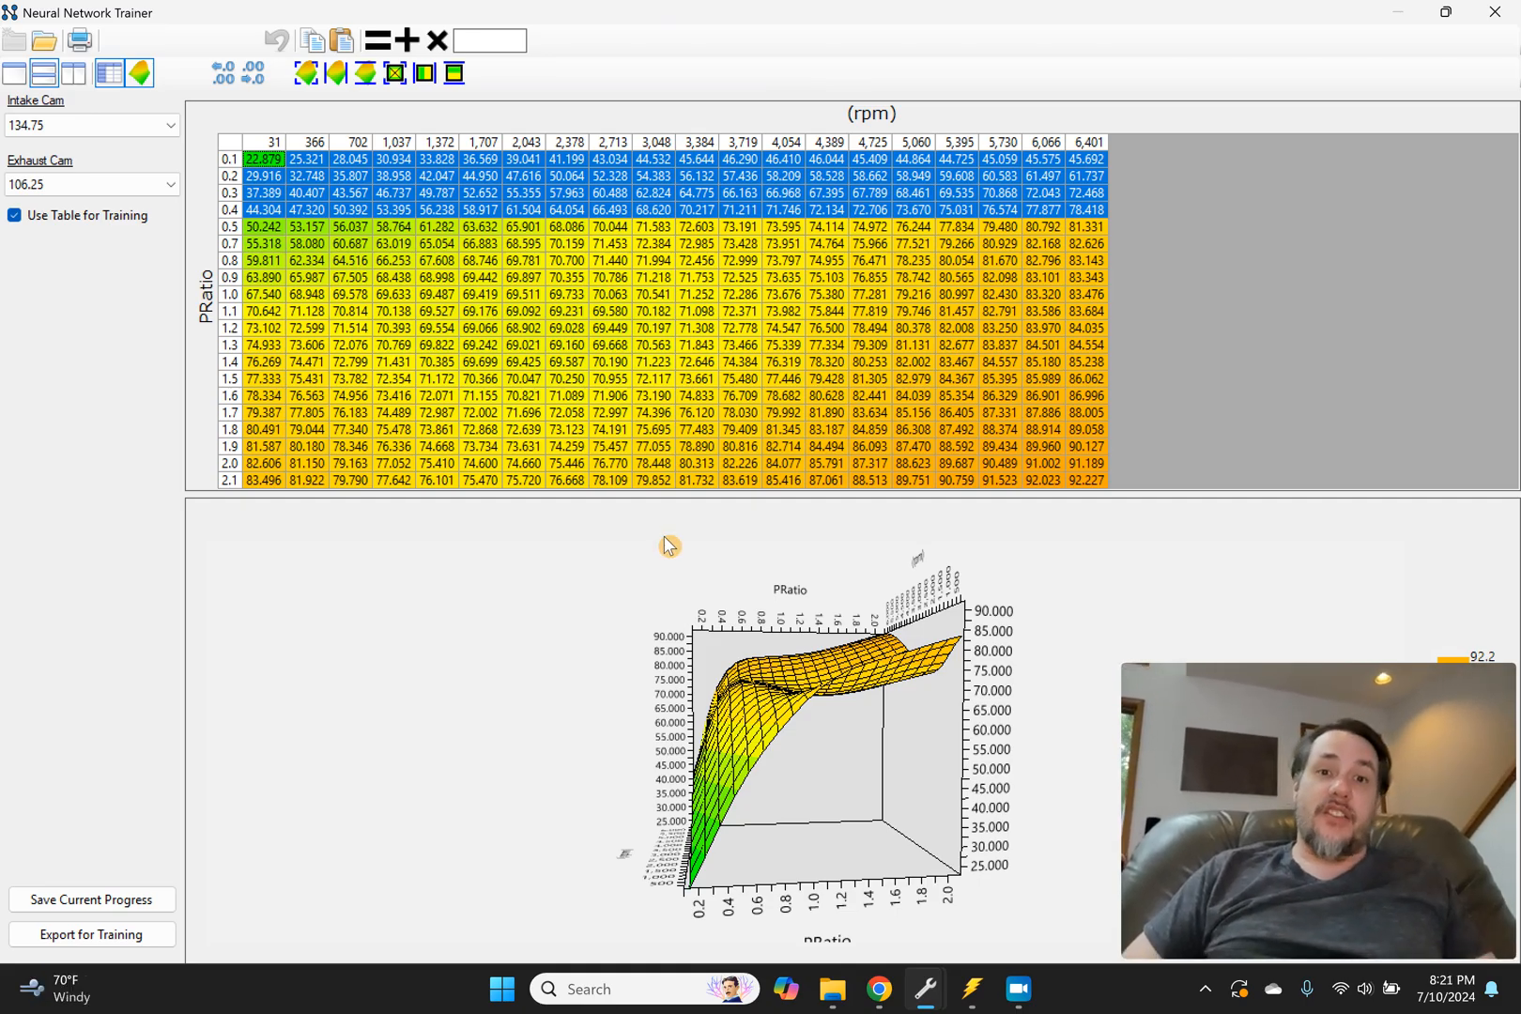
Step: Highlight the trained cells at PRatio 0.7 to 1.1 and 1,037 to 2,713 rpm, and compare them with the exported table and surface
mouse_move(928, 991)
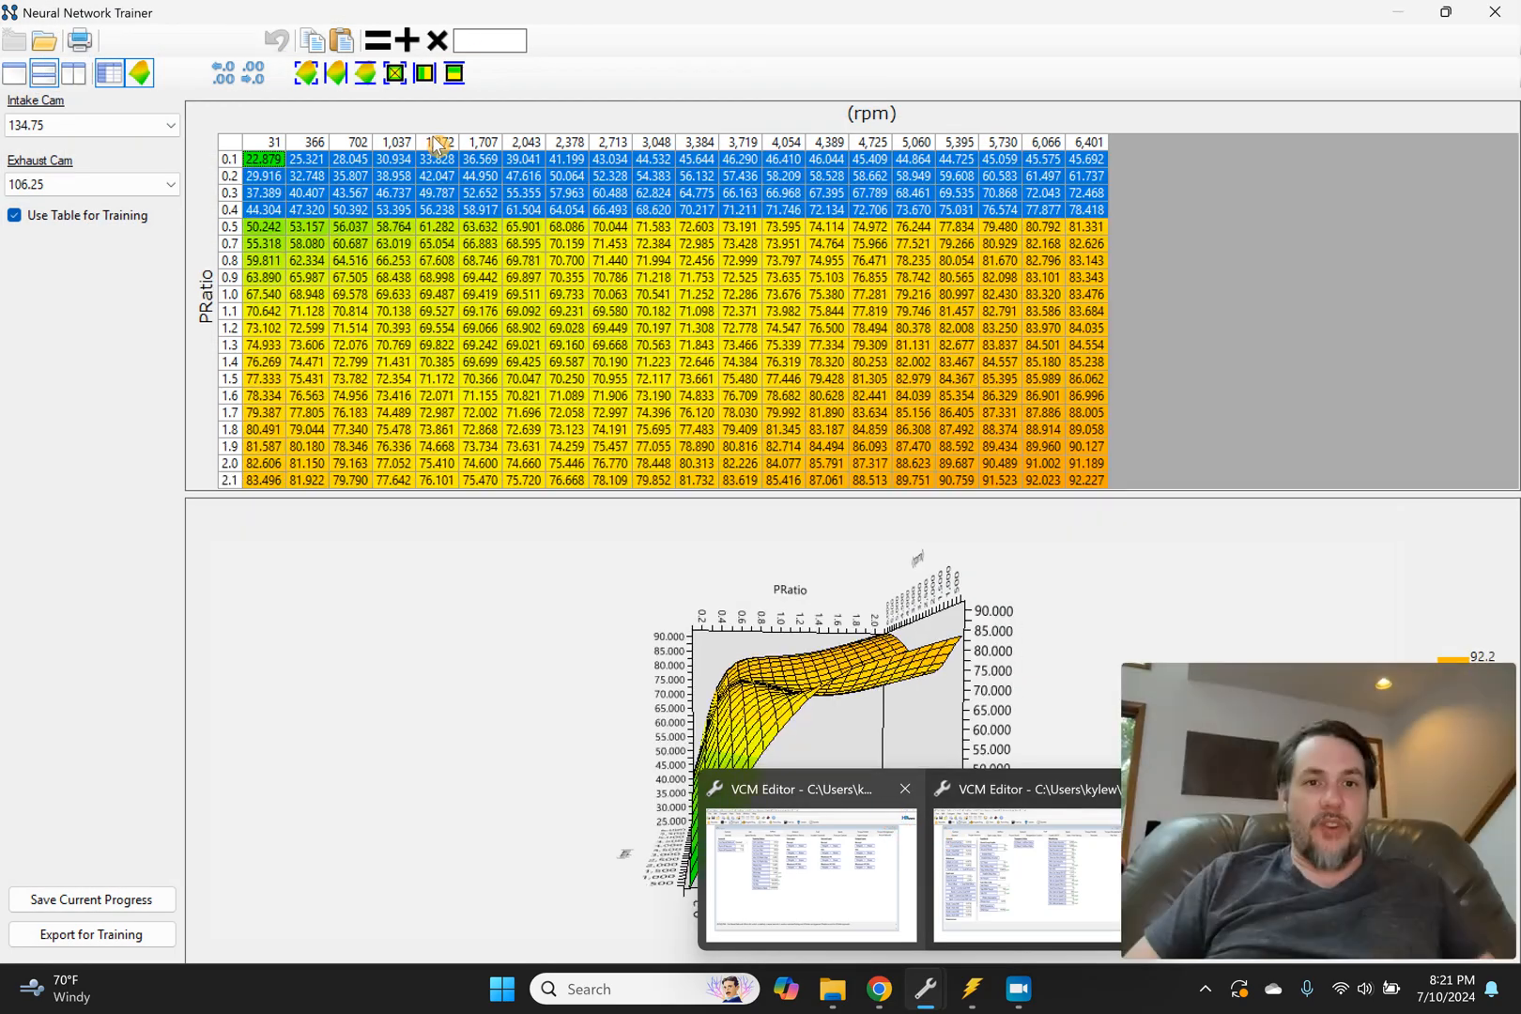
click(892, 813)
drag(388, 245, 612, 313)
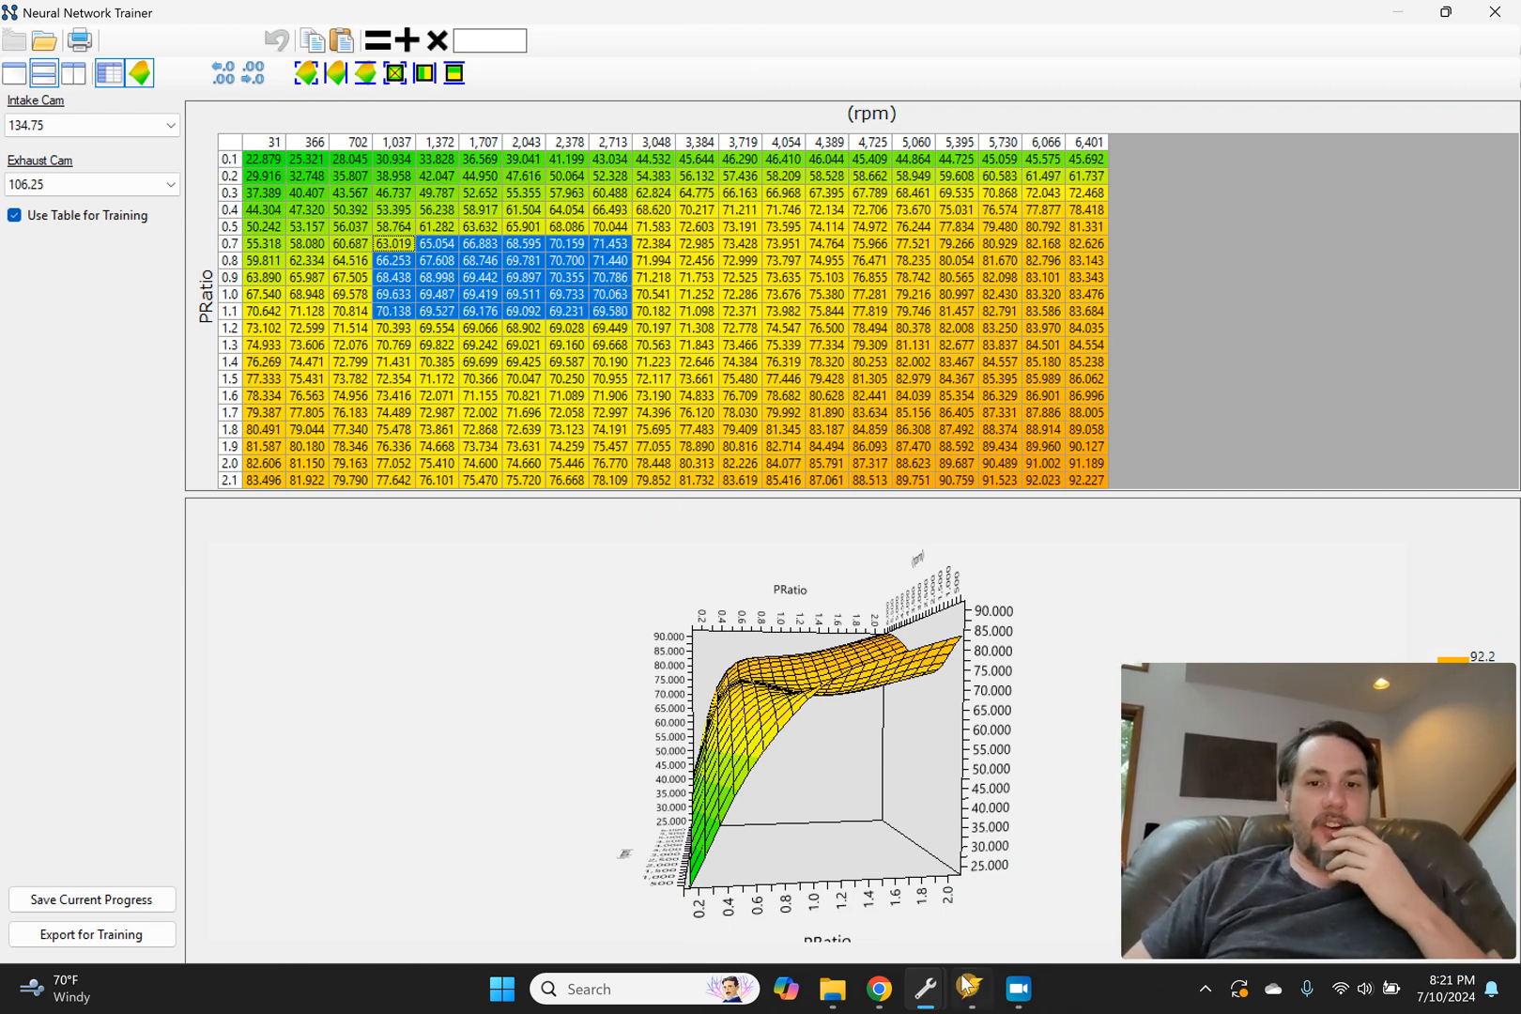
mouse_move(954, 1000)
mouse_move(829, 864)
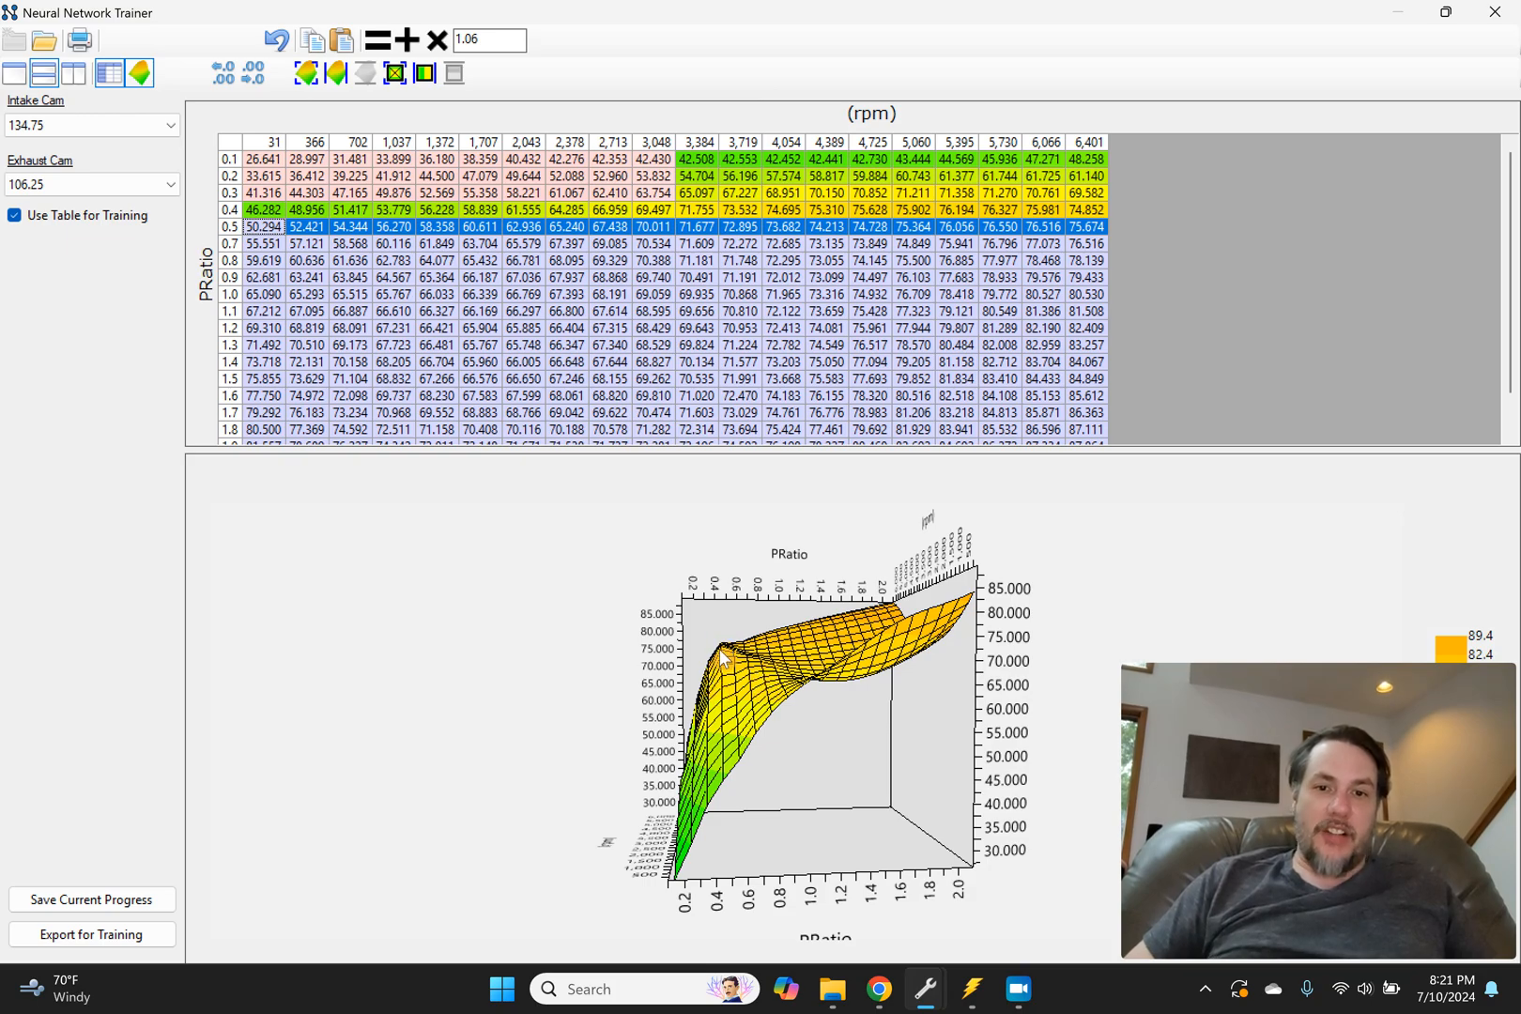
click(723, 659)
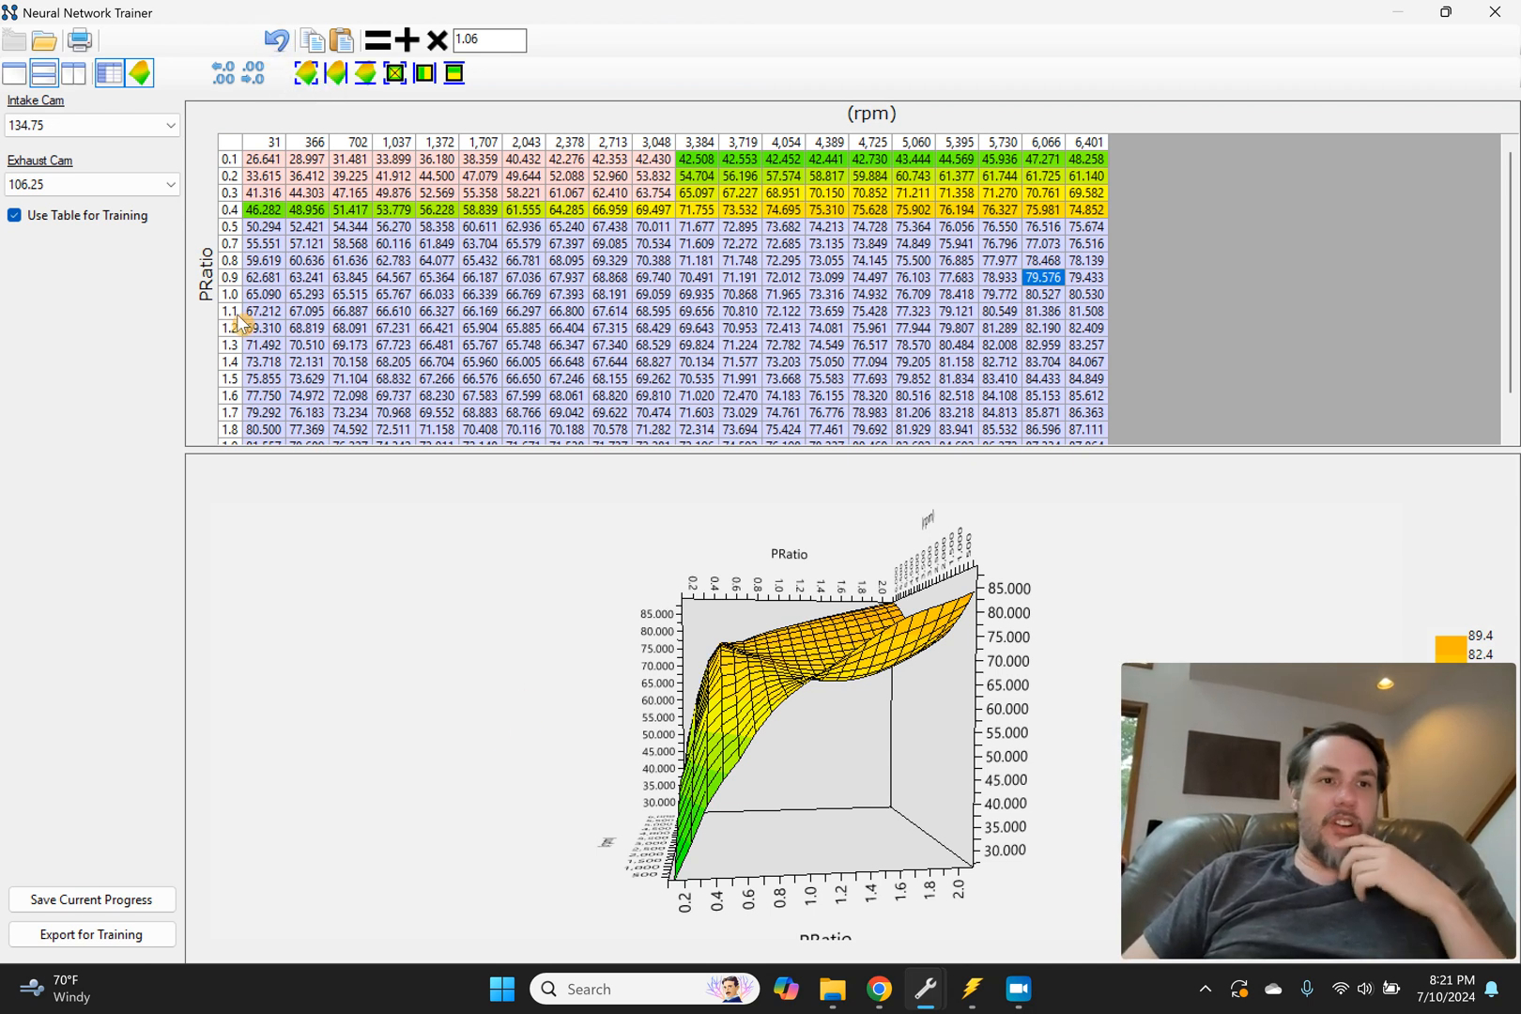
Step: Review the logged error graphs for cam positions 144/97 and 107/134 in VCM Scanner
click(972, 989)
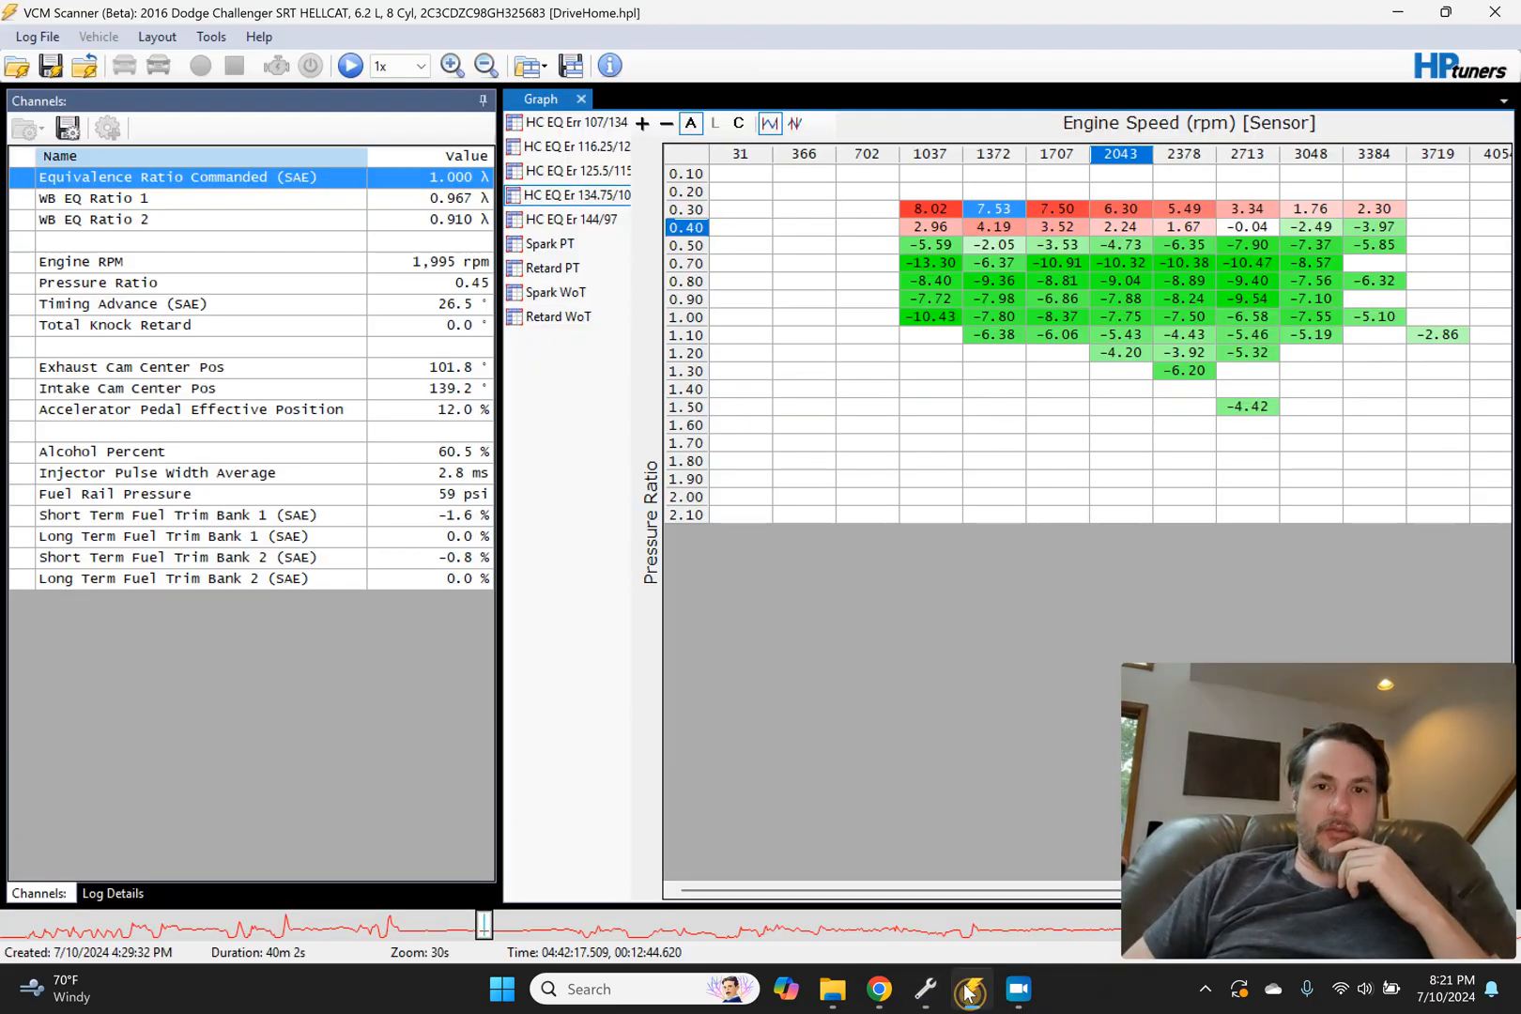
click(590, 219)
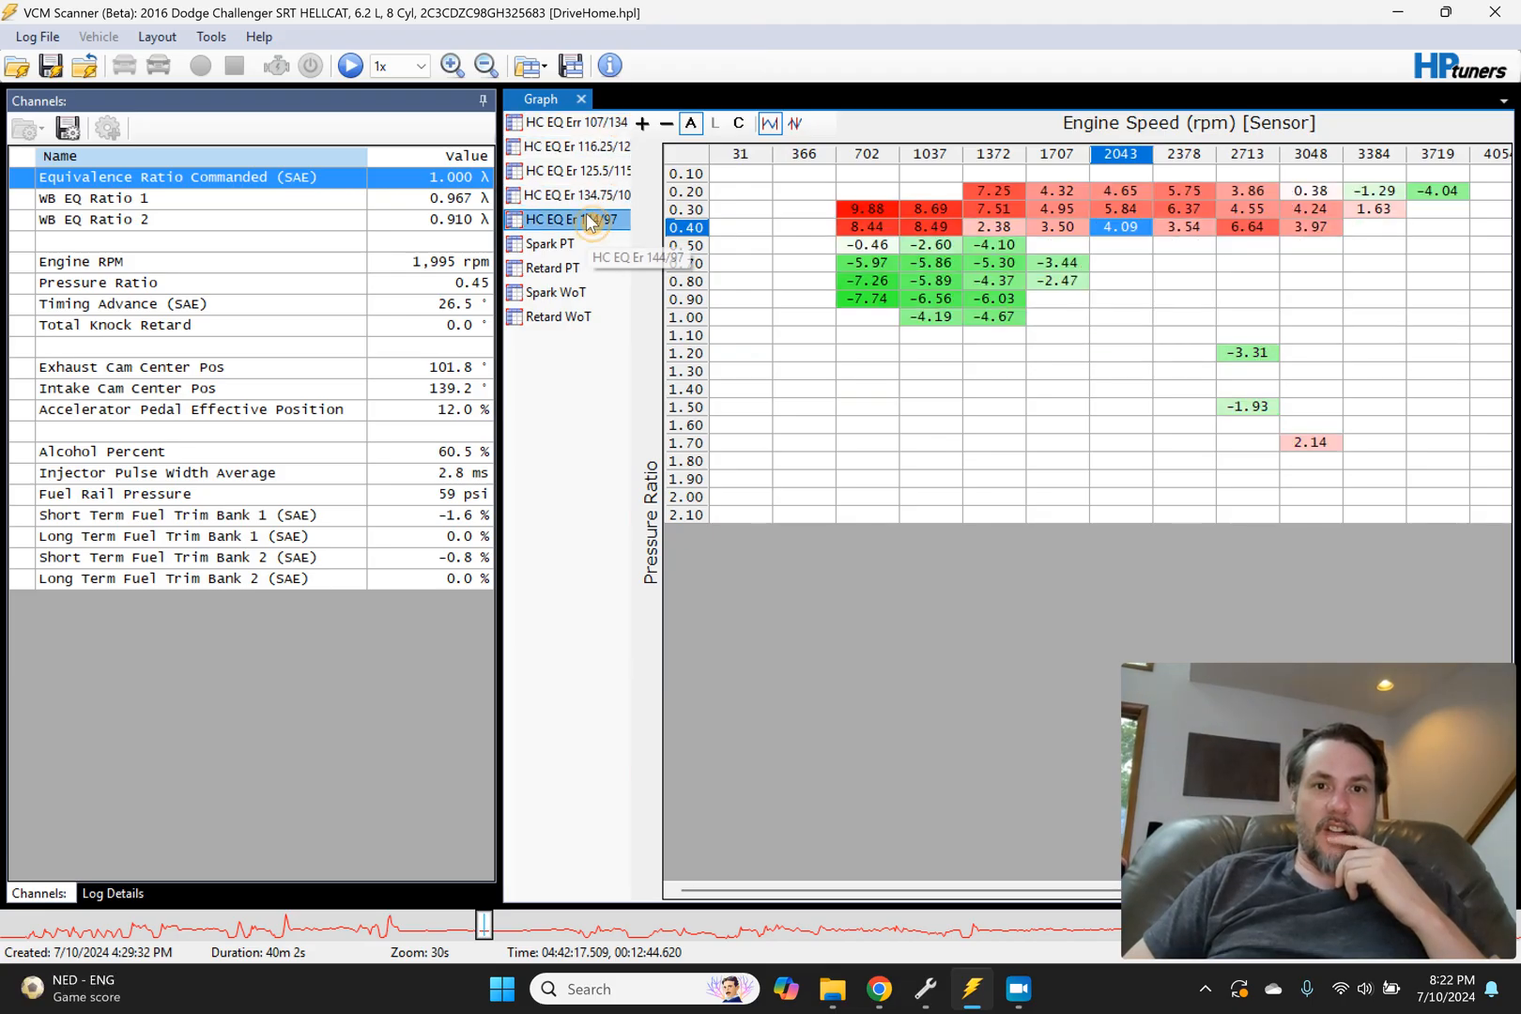
click(585, 125)
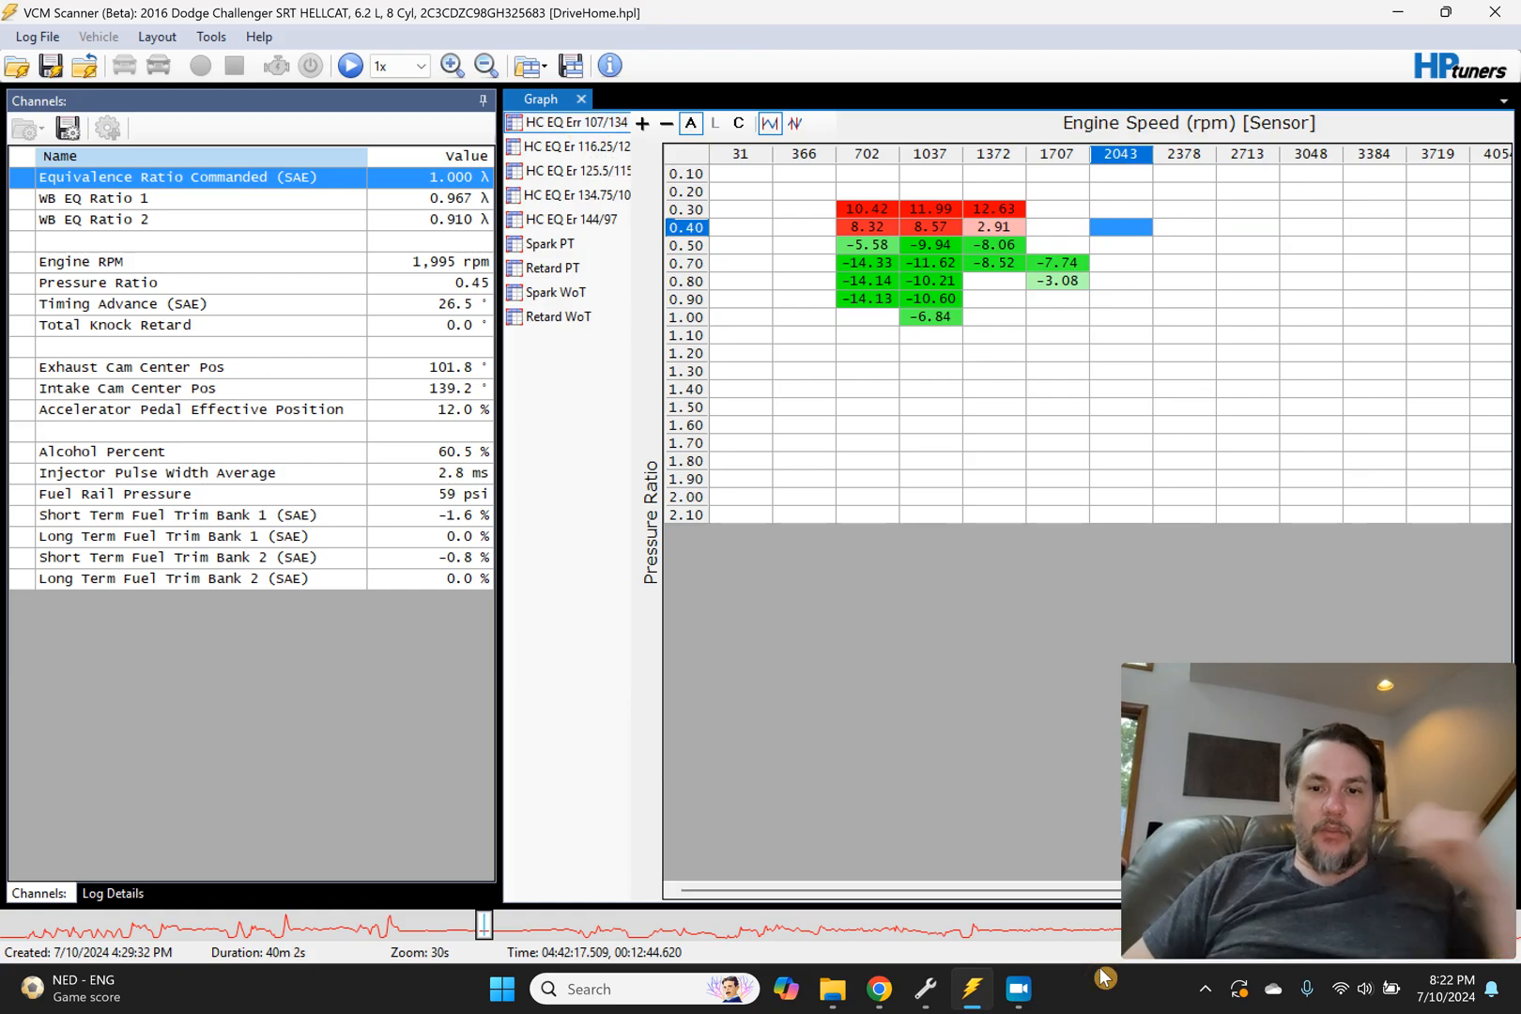
Step: Switch to the corrected table in the Neural Network Trainer and display intake cam 107 with exhaust cam 134
mouse_move(929, 991)
click(866, 921)
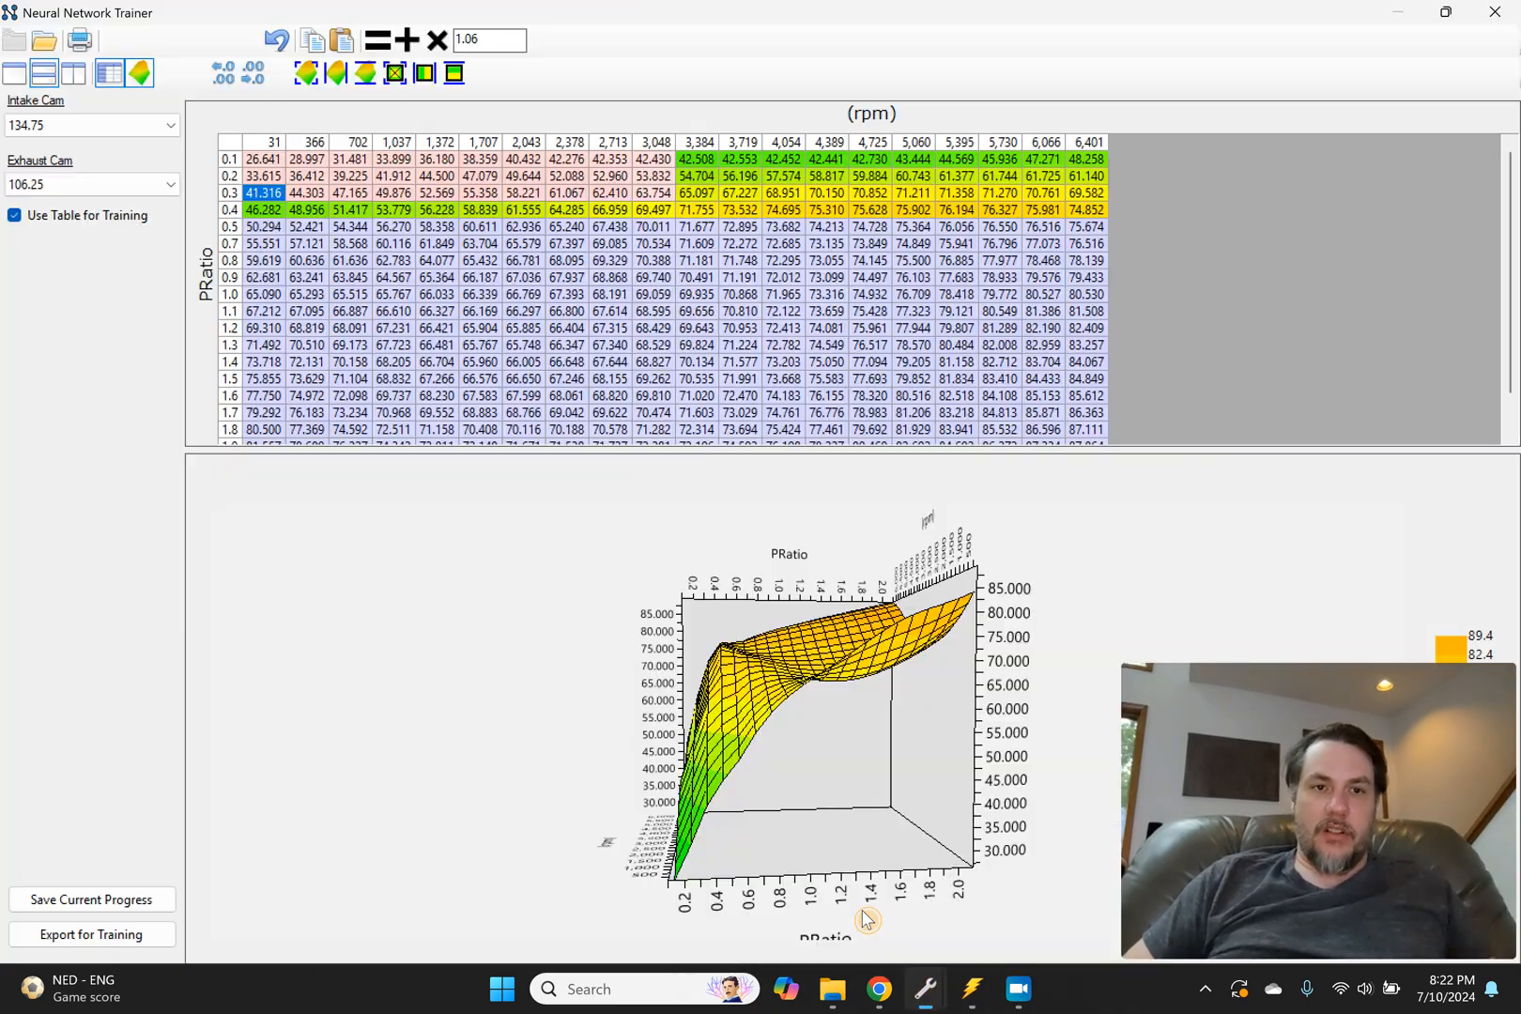
click(170, 125)
click(101, 146)
click(94, 185)
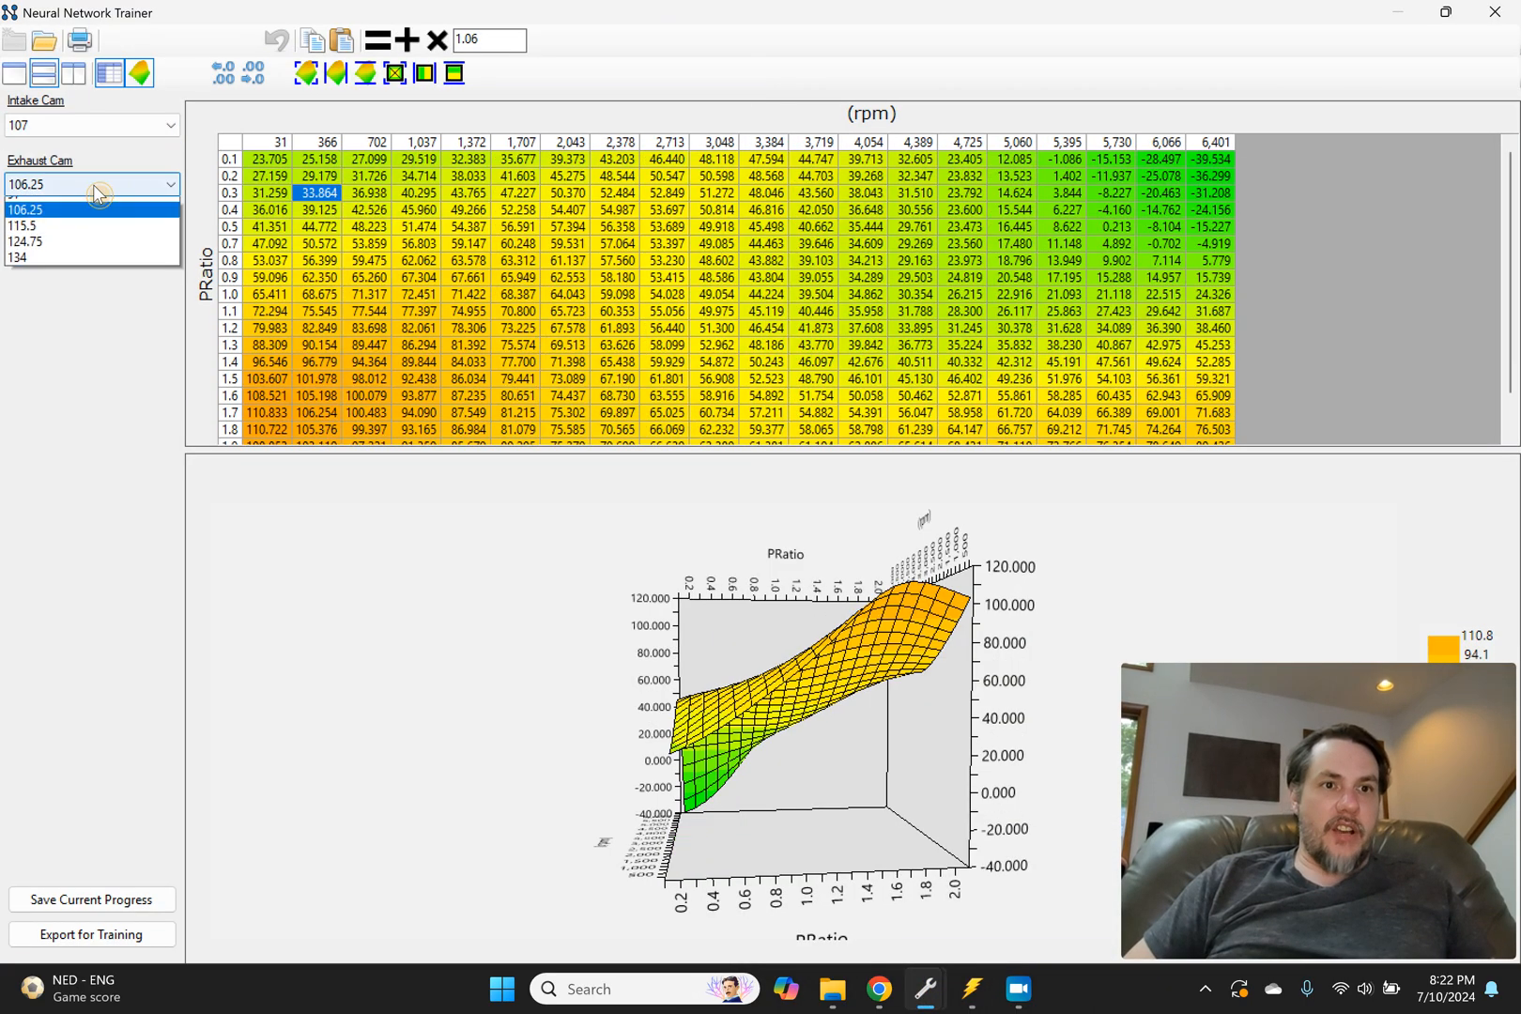
click(58, 269)
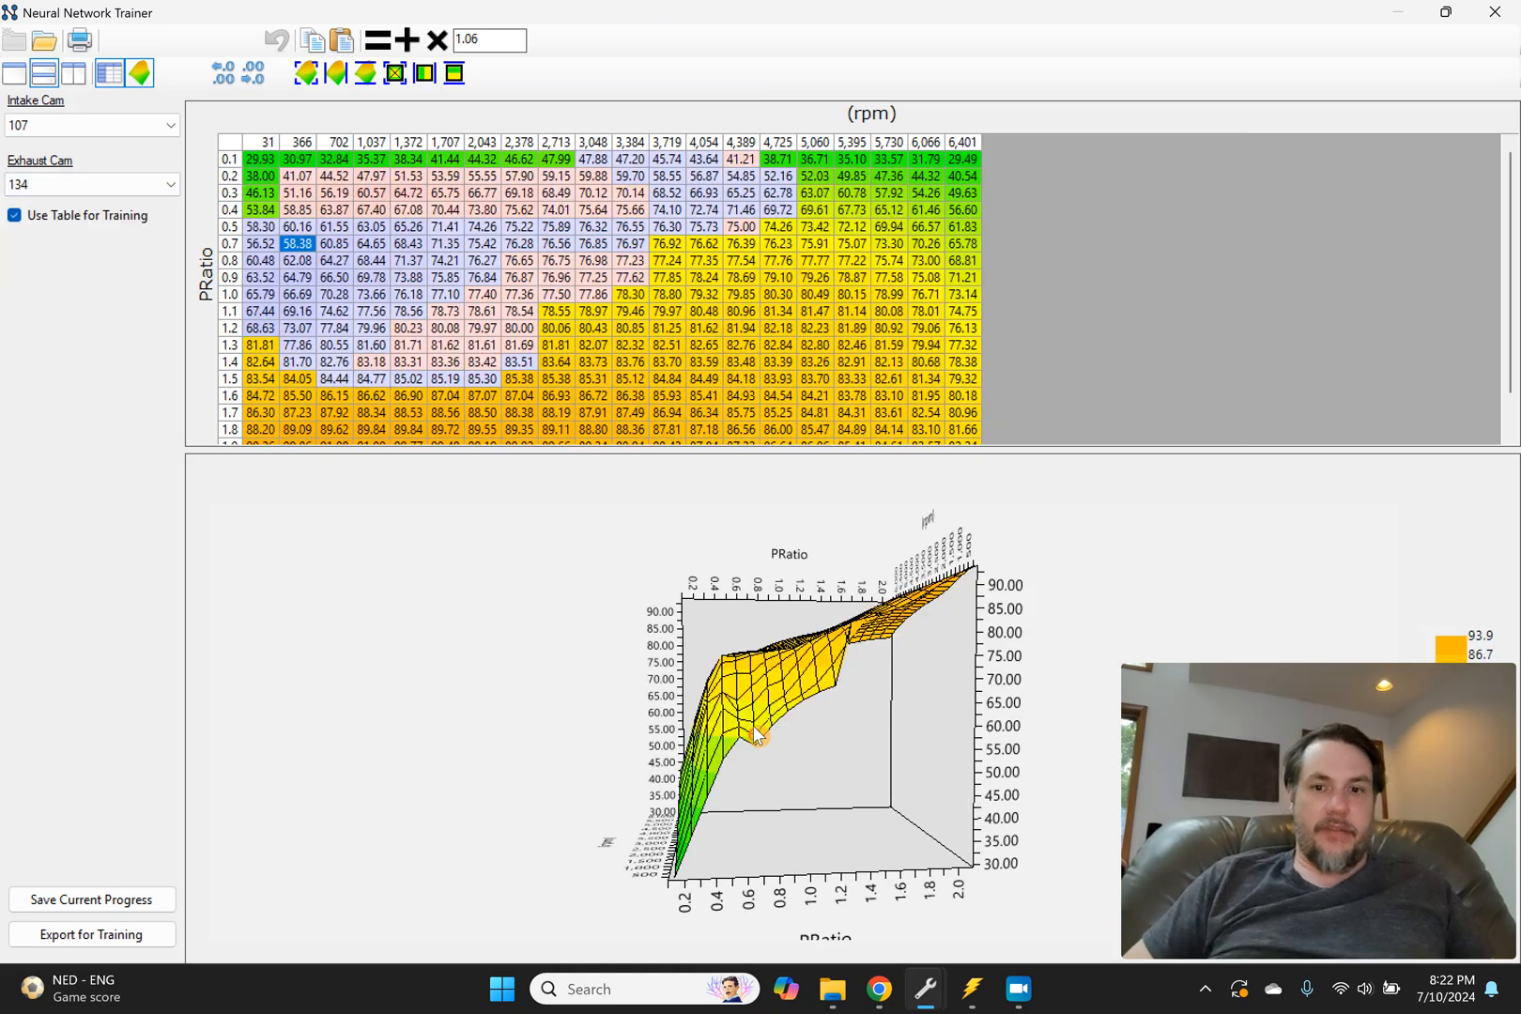
Step: Display the trained table for intake cam 107 and exhaust cam 134, and examine its surface from an angle
mouse_move(925, 989)
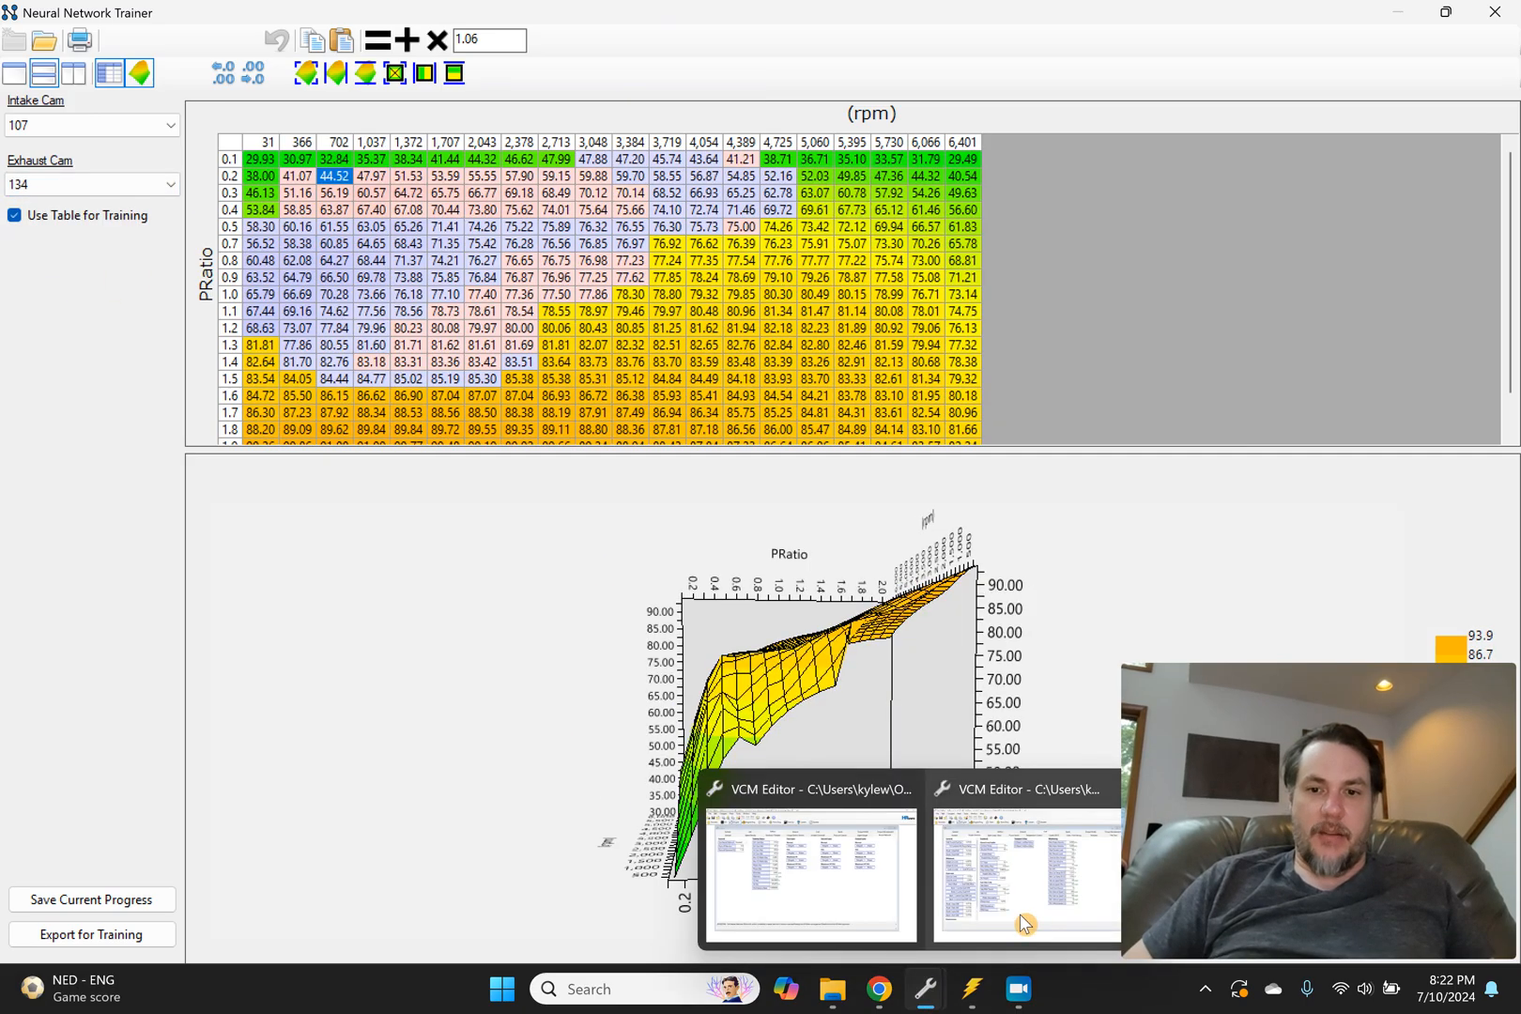
click(850, 767)
click(87, 121)
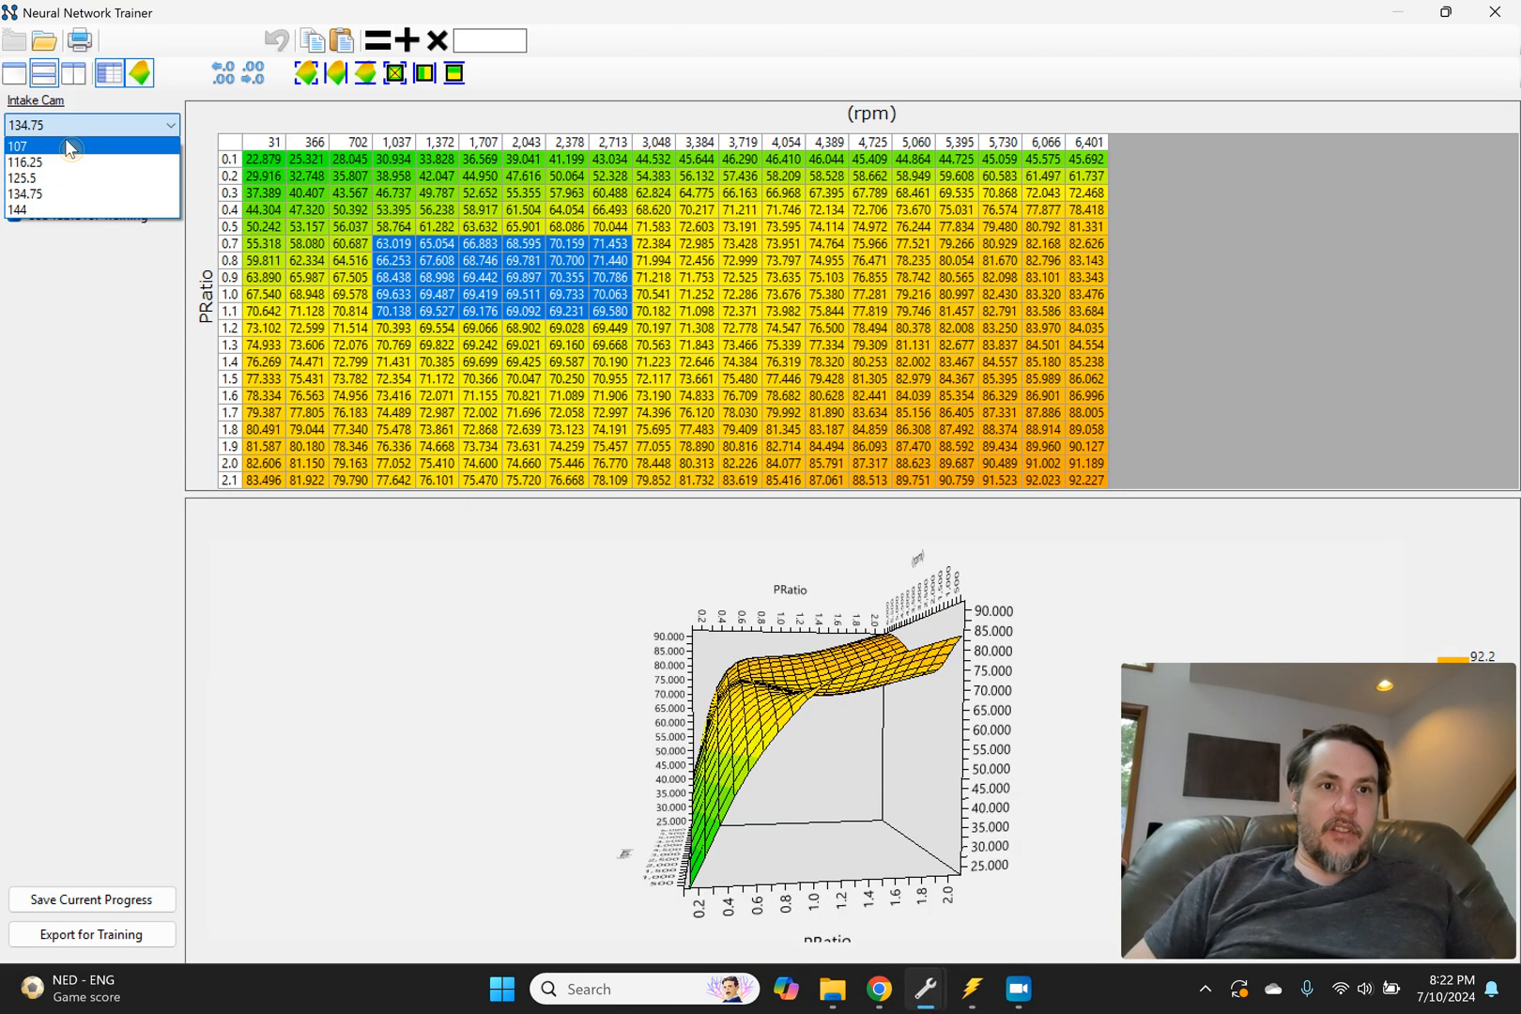
click(79, 146)
click(81, 185)
click(75, 268)
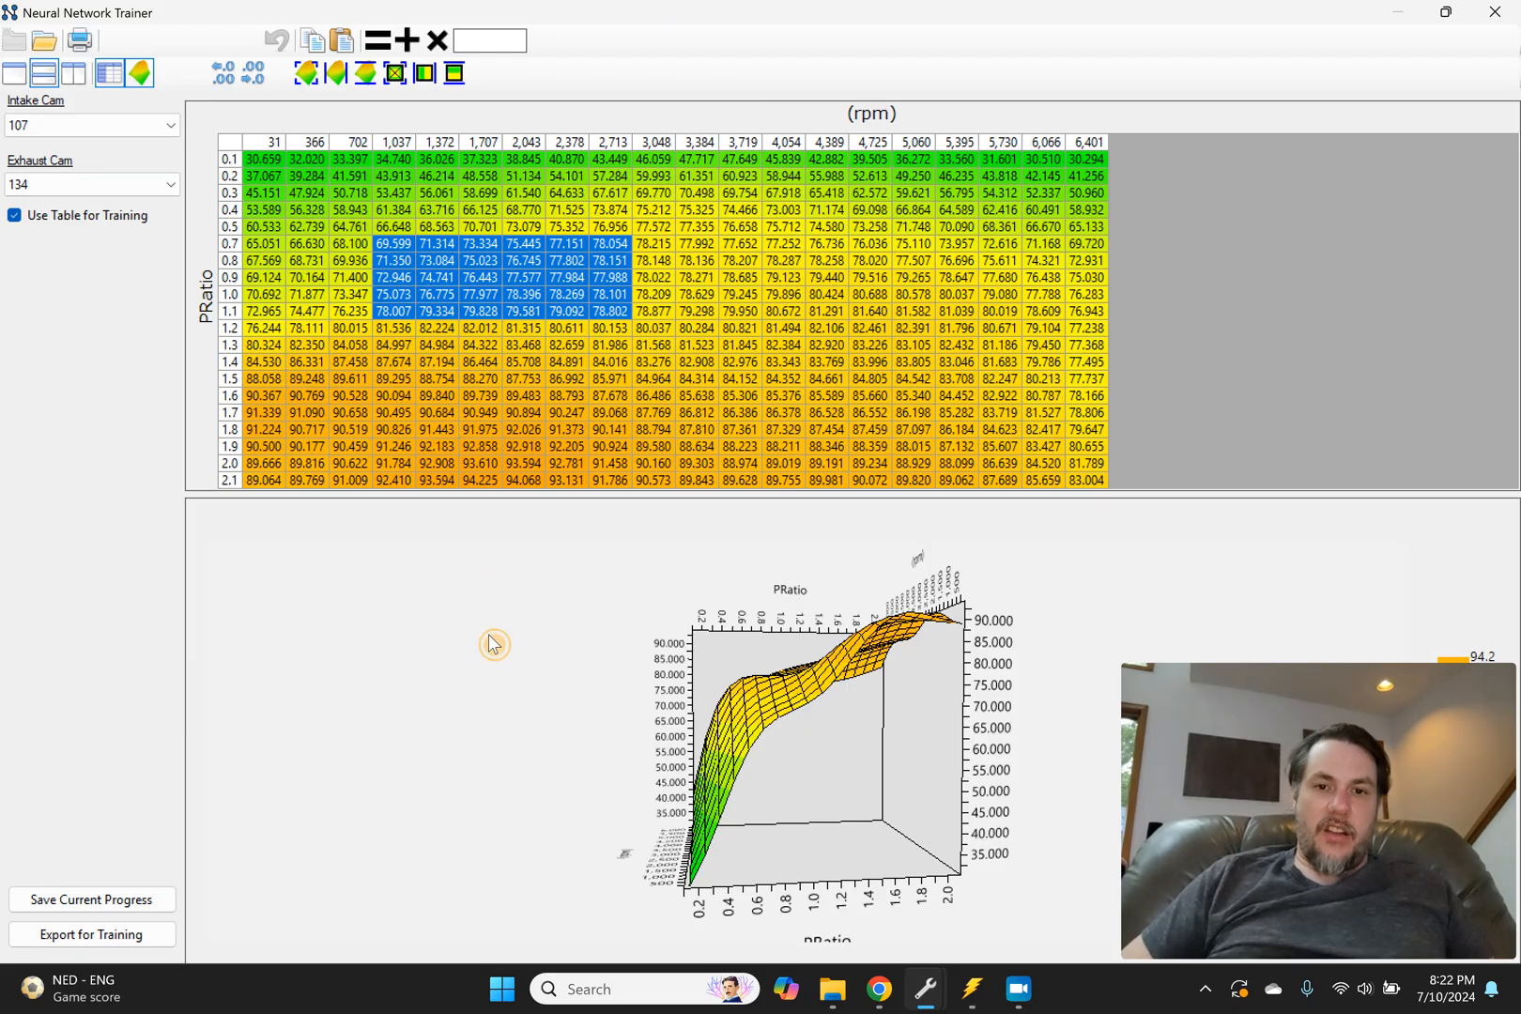
drag(494, 645, 535, 667)
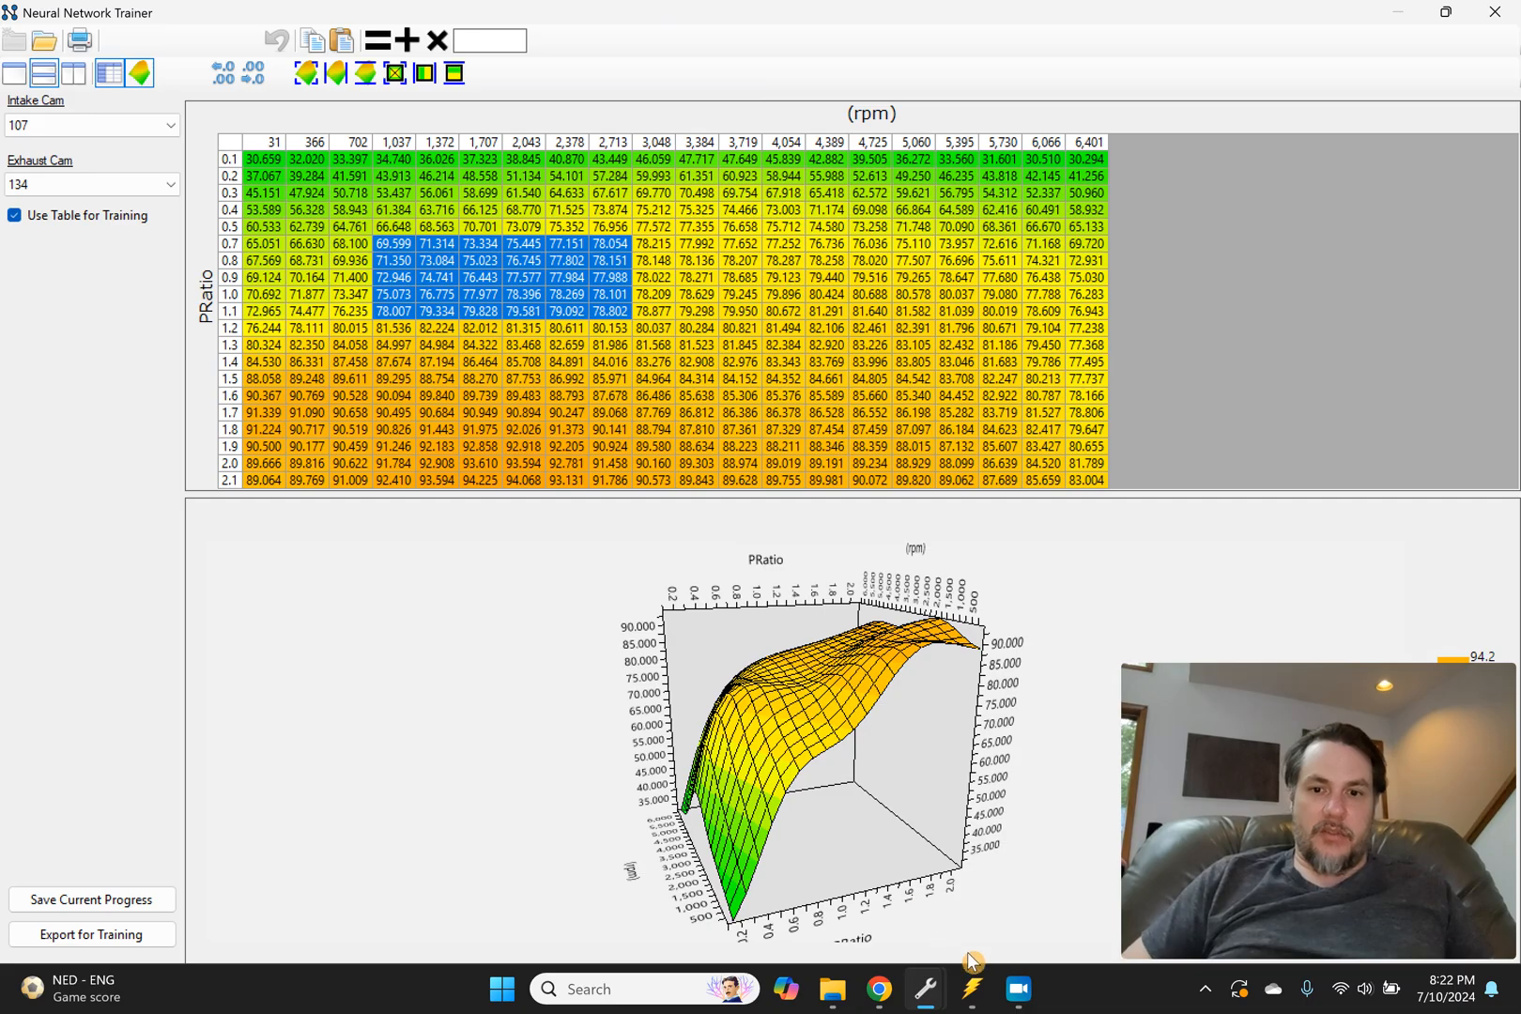
Step: Inspect the corrected 107/134 surface around PRatio 0.7 and 31 rpm, and compare it with the trained surface
click(926, 994)
click(810, 890)
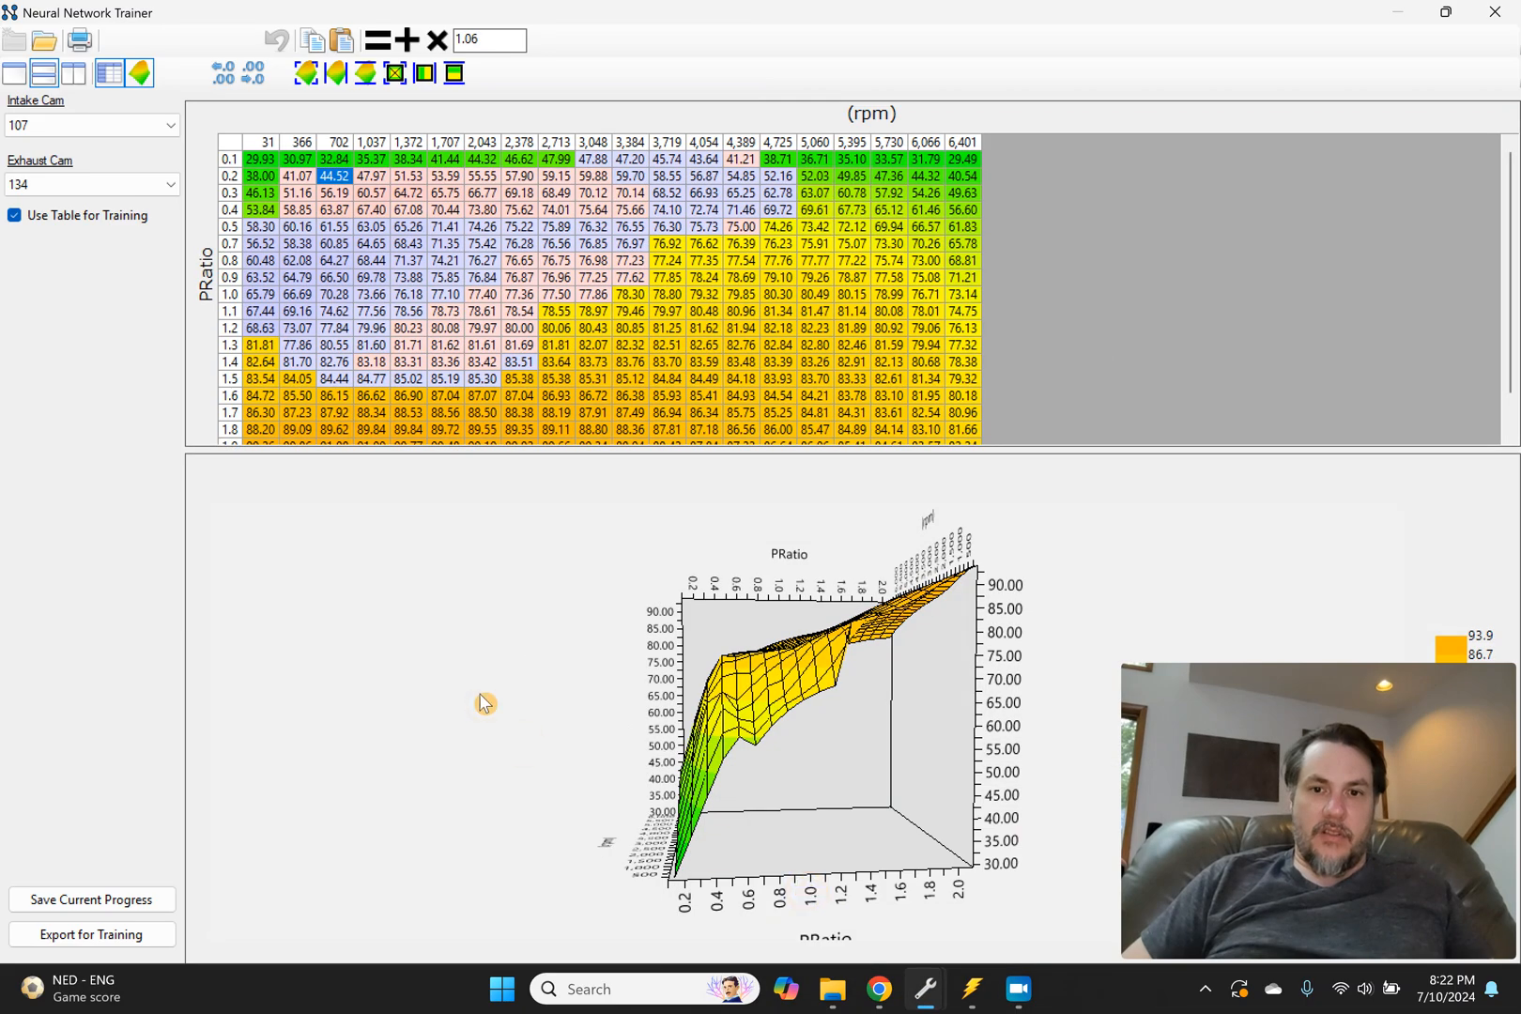
drag(484, 704, 553, 720)
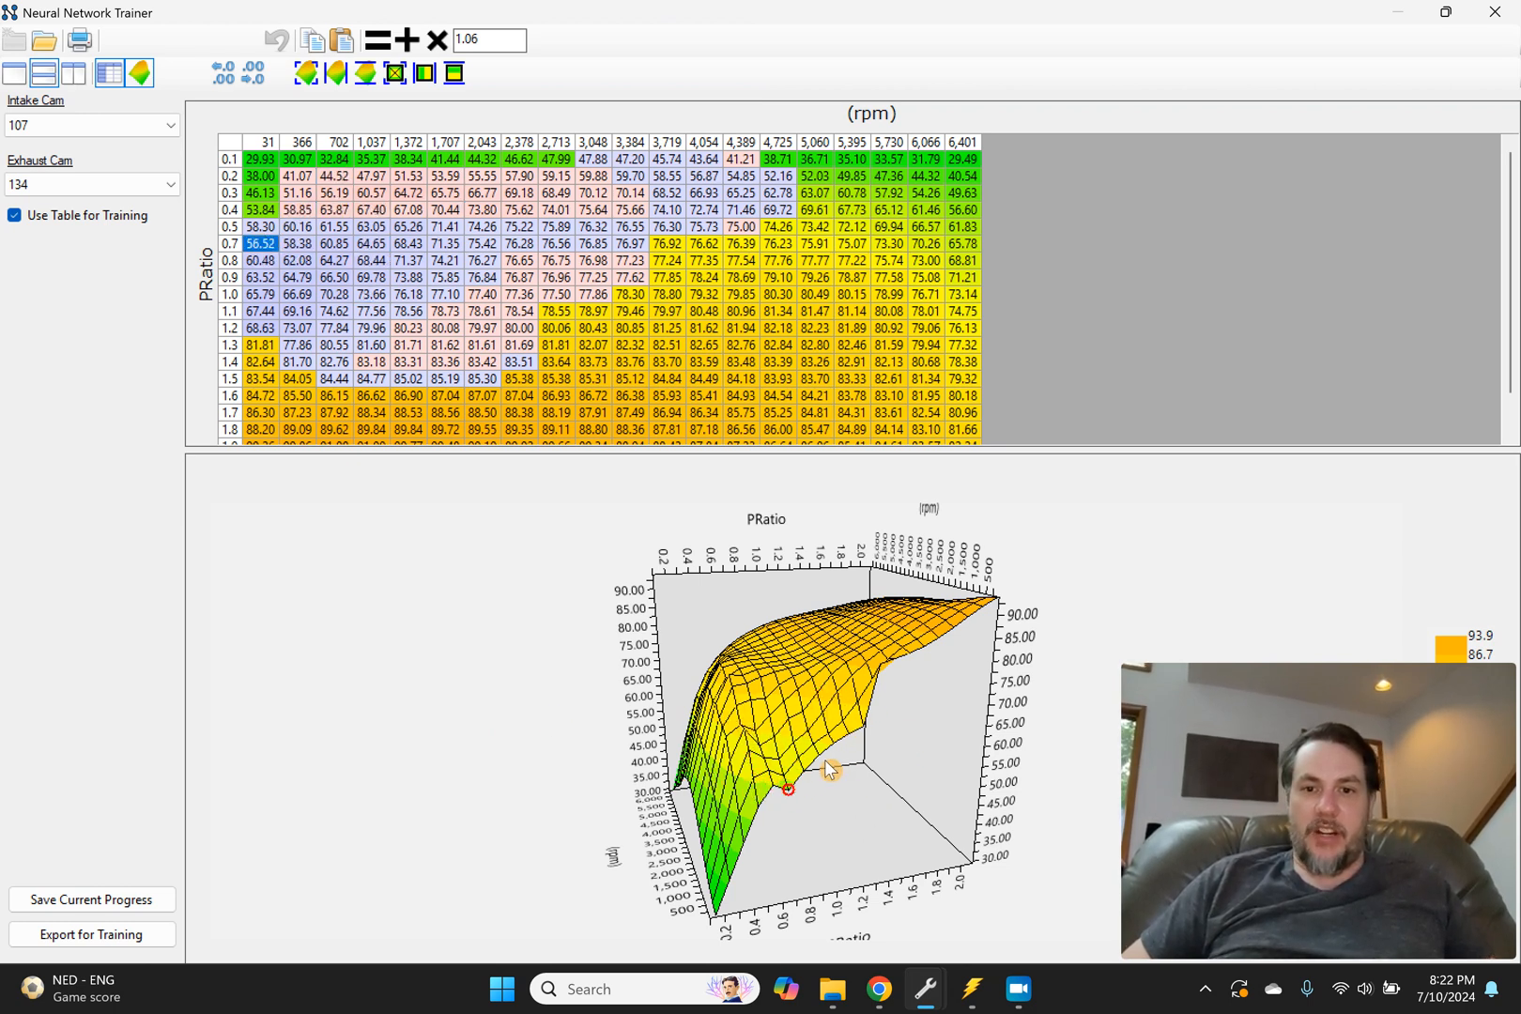
mouse_move(926, 989)
click(984, 916)
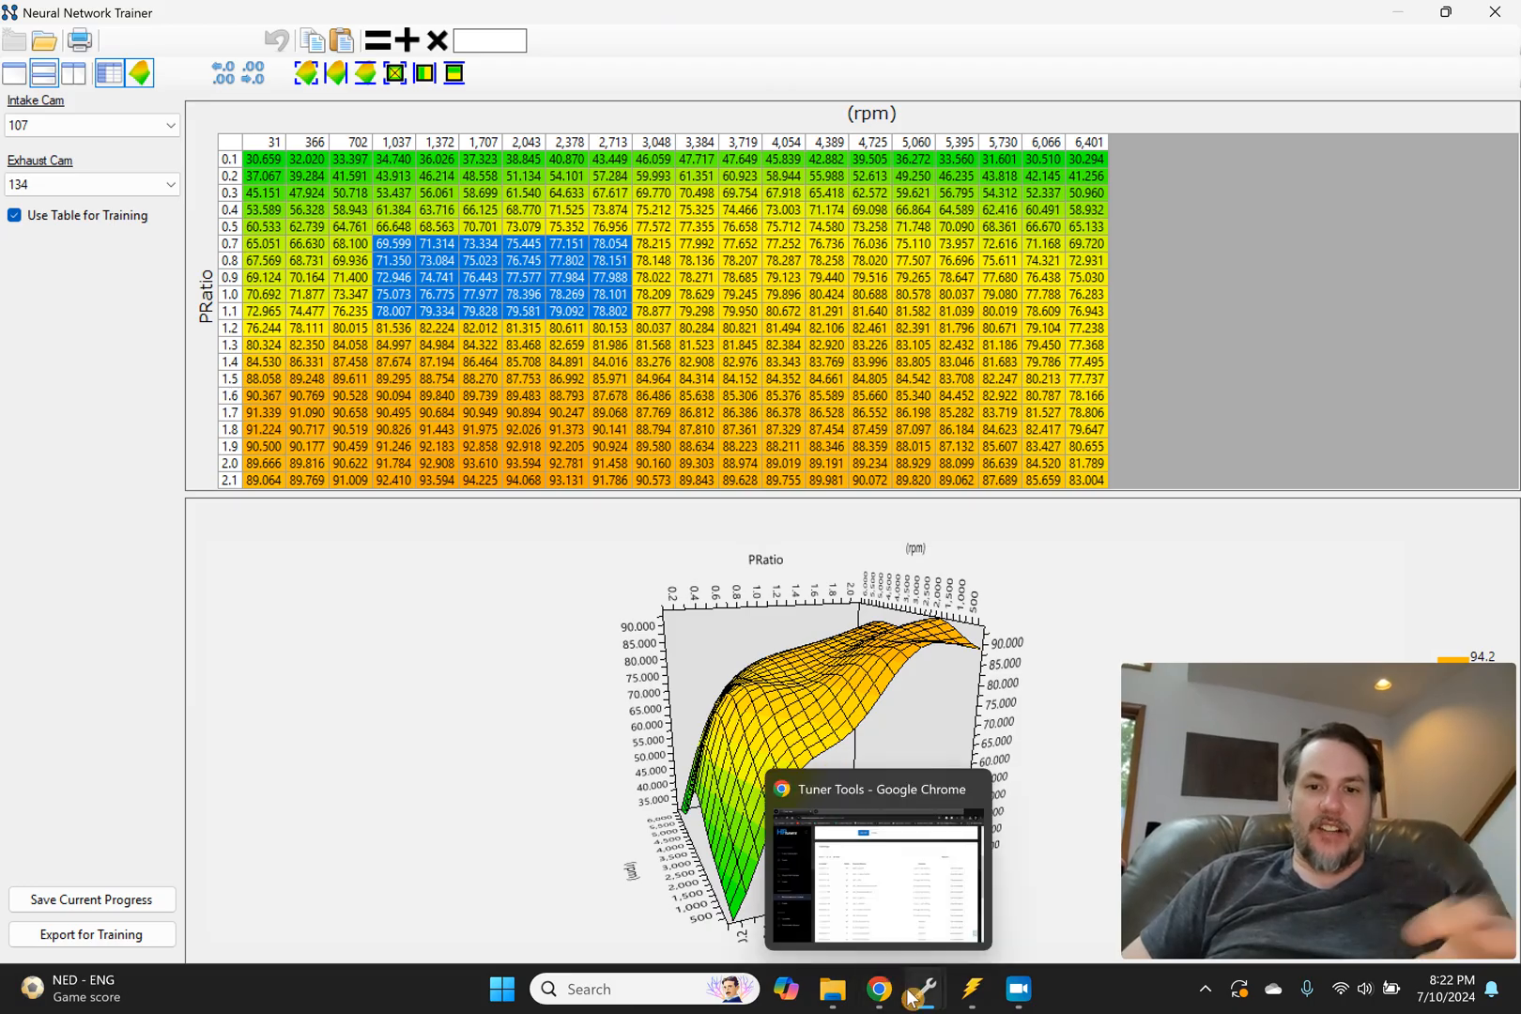
mouse_move(926, 989)
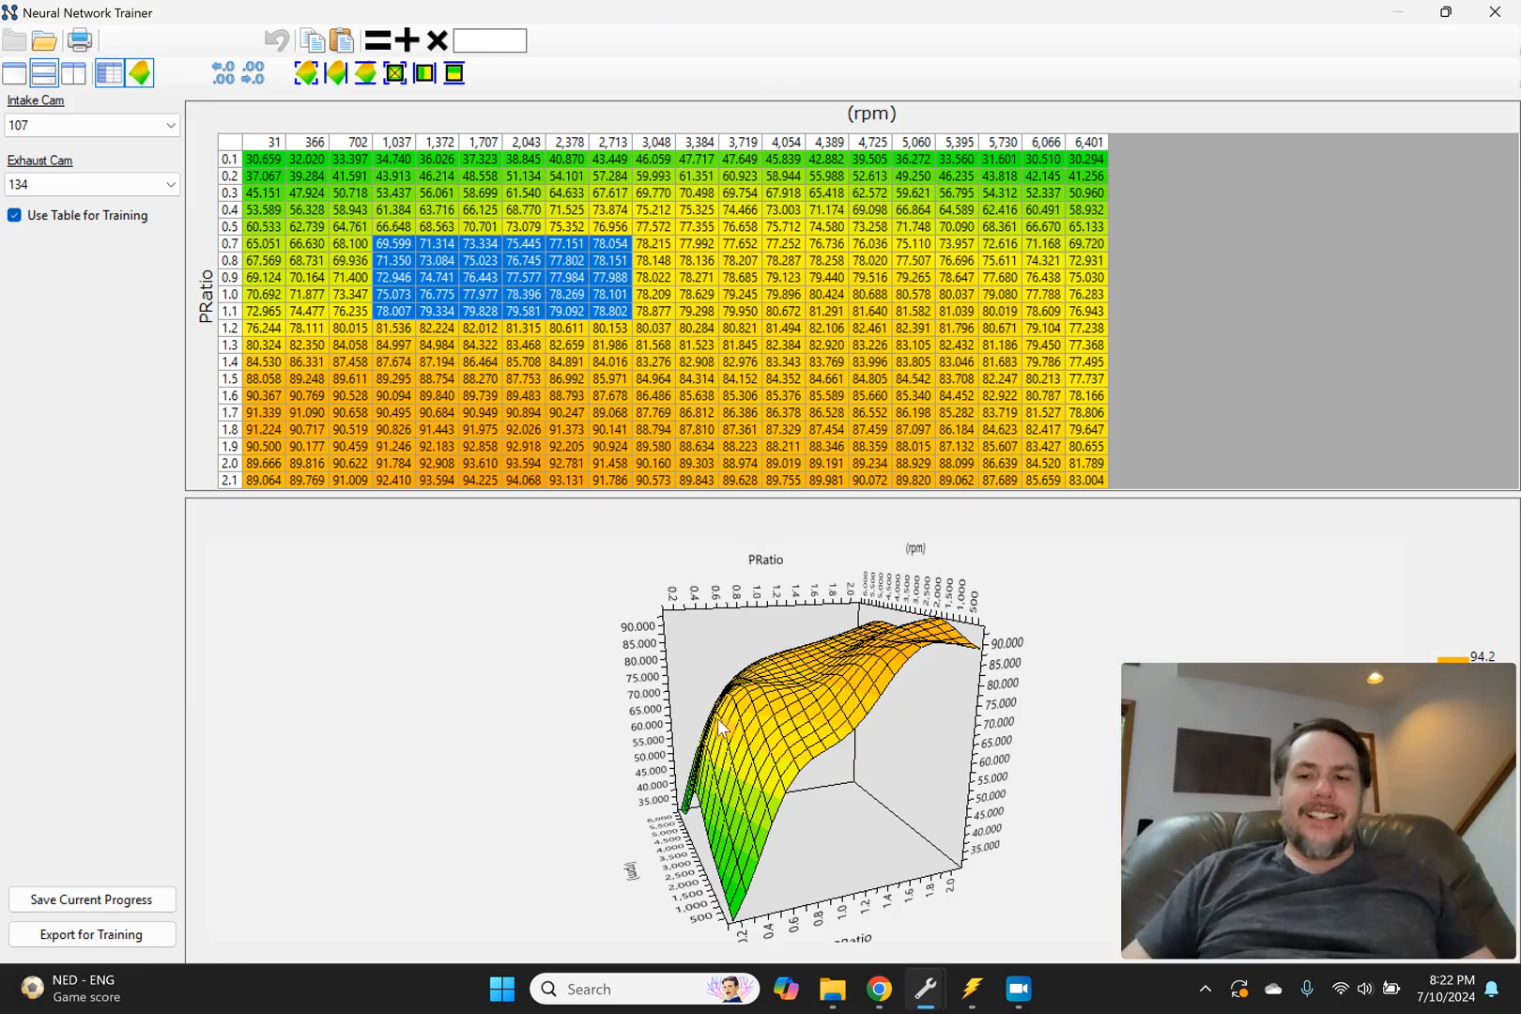
mouse_move(1442, 873)
click(1349, 930)
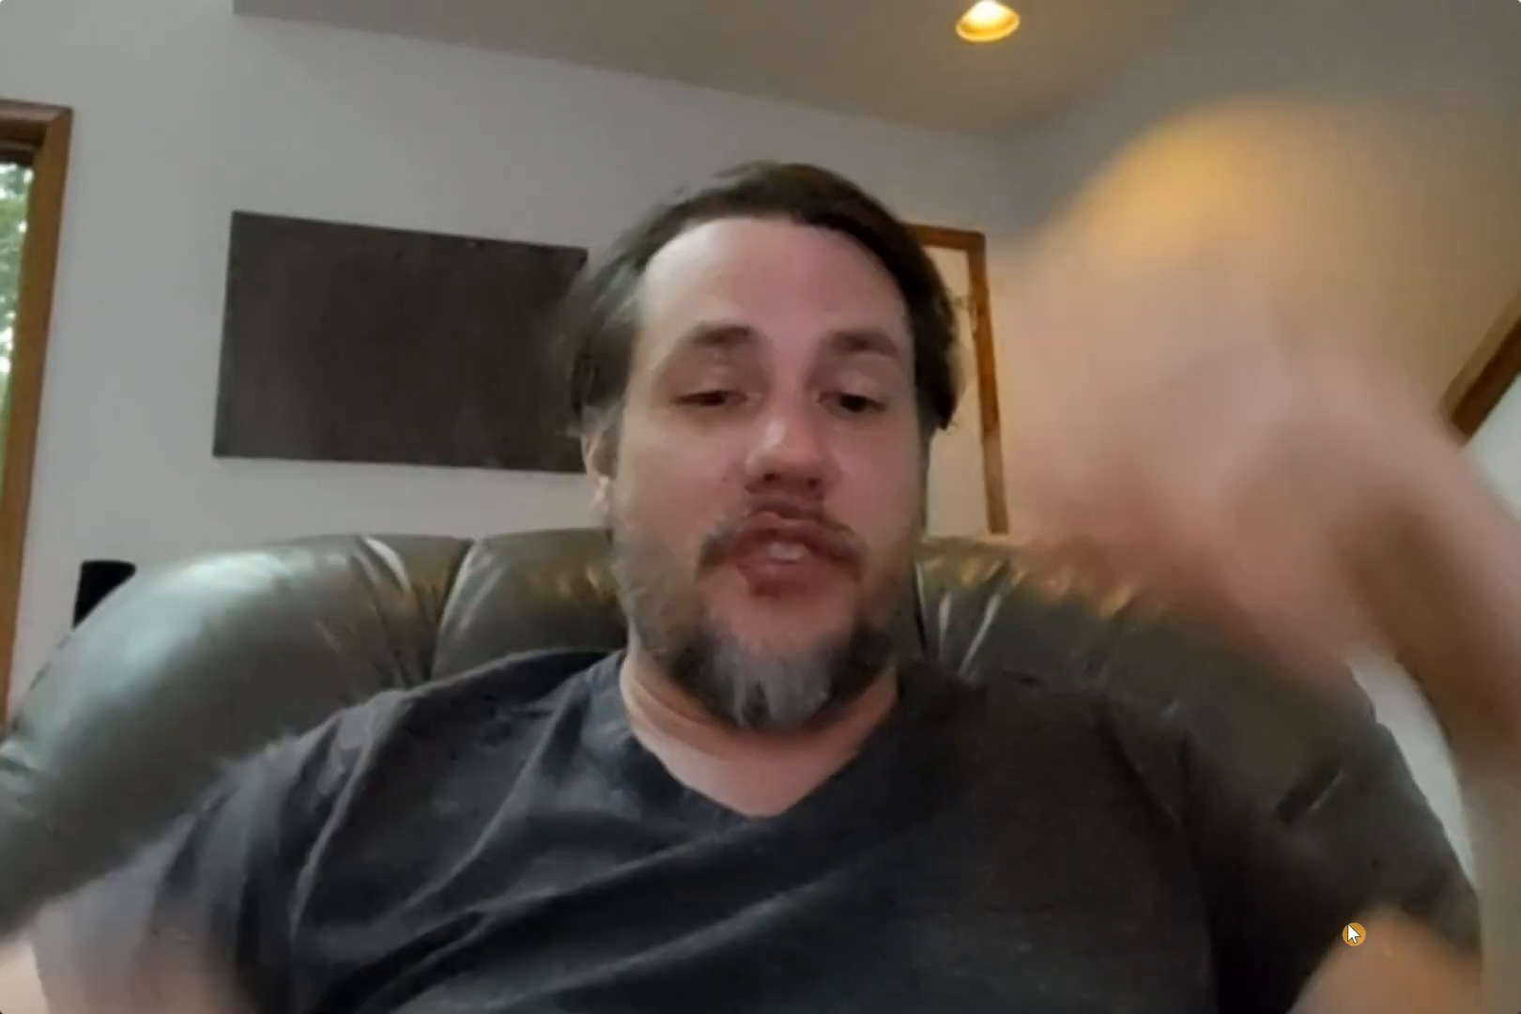
mouse_move(1209, 971)
click(757, 988)
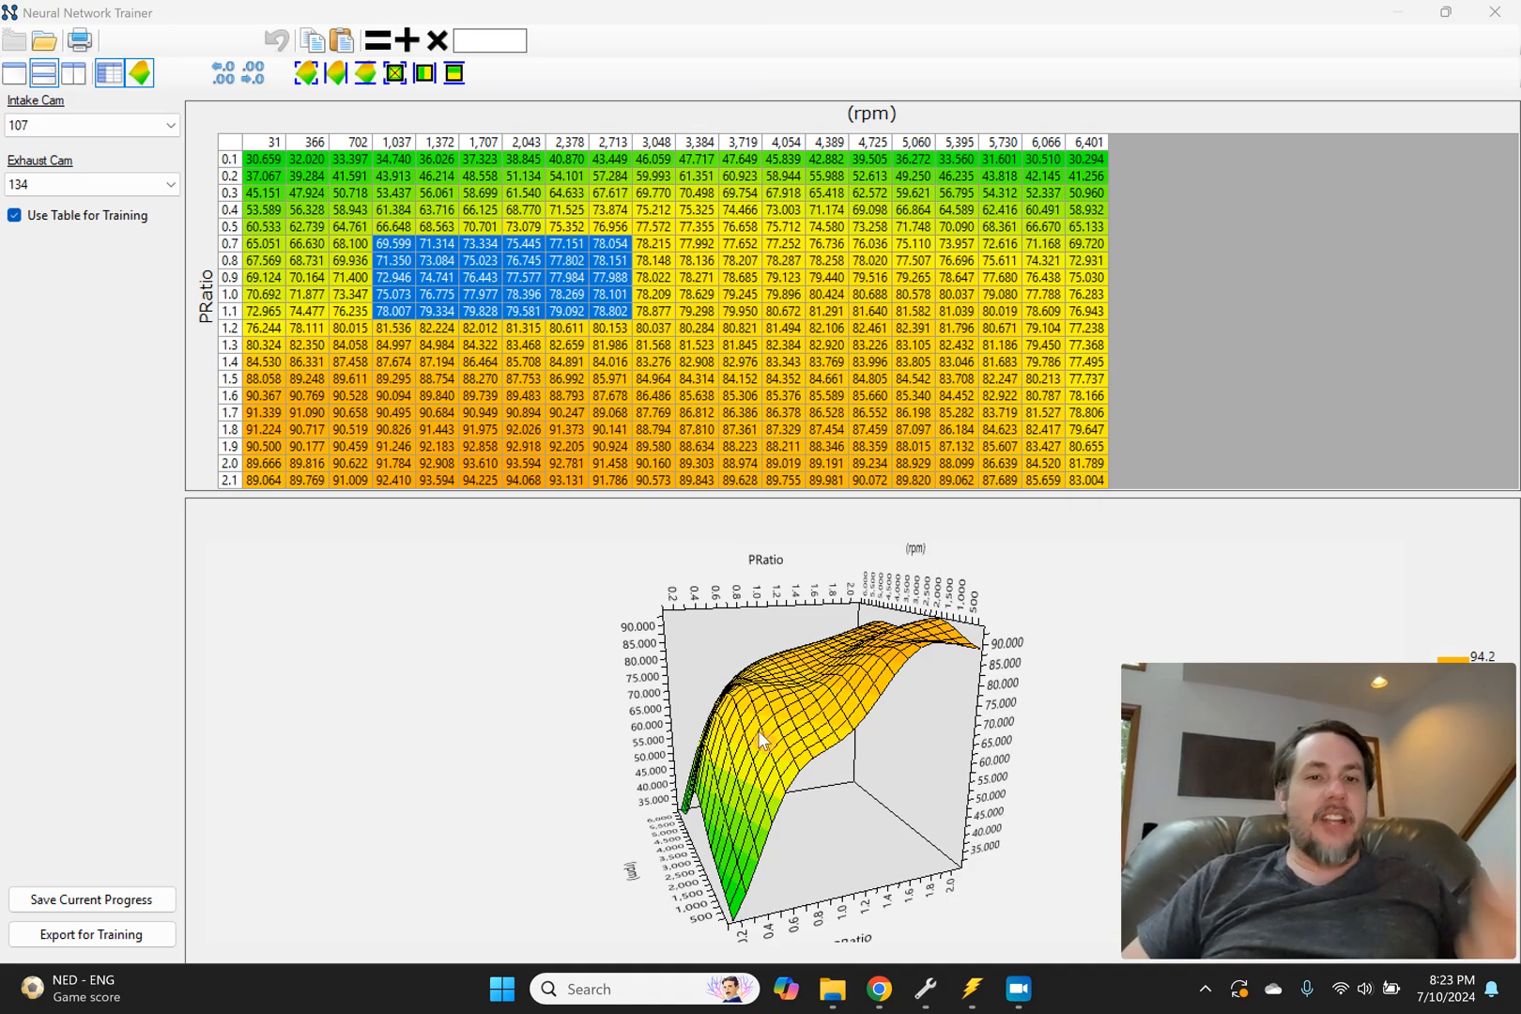
Step: Examine the trained 107/134 surface from the rpm side and the trained surface for intake cam 116.25 with exhaust cam 134
click(550, 443)
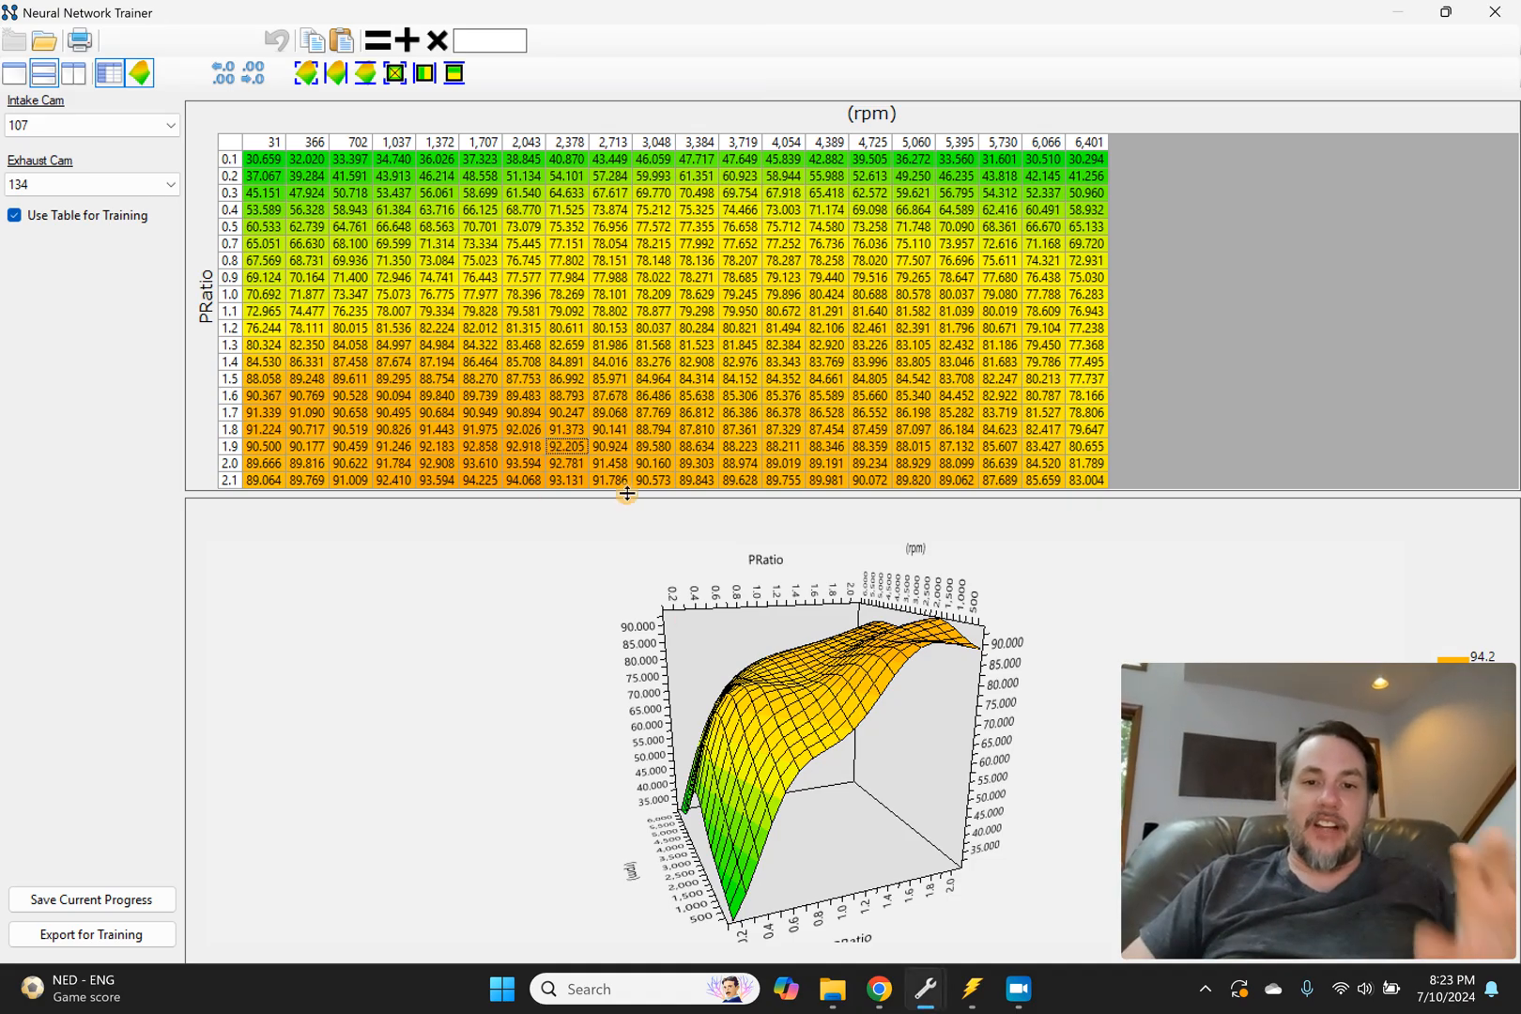
drag(469, 691, 515, 694)
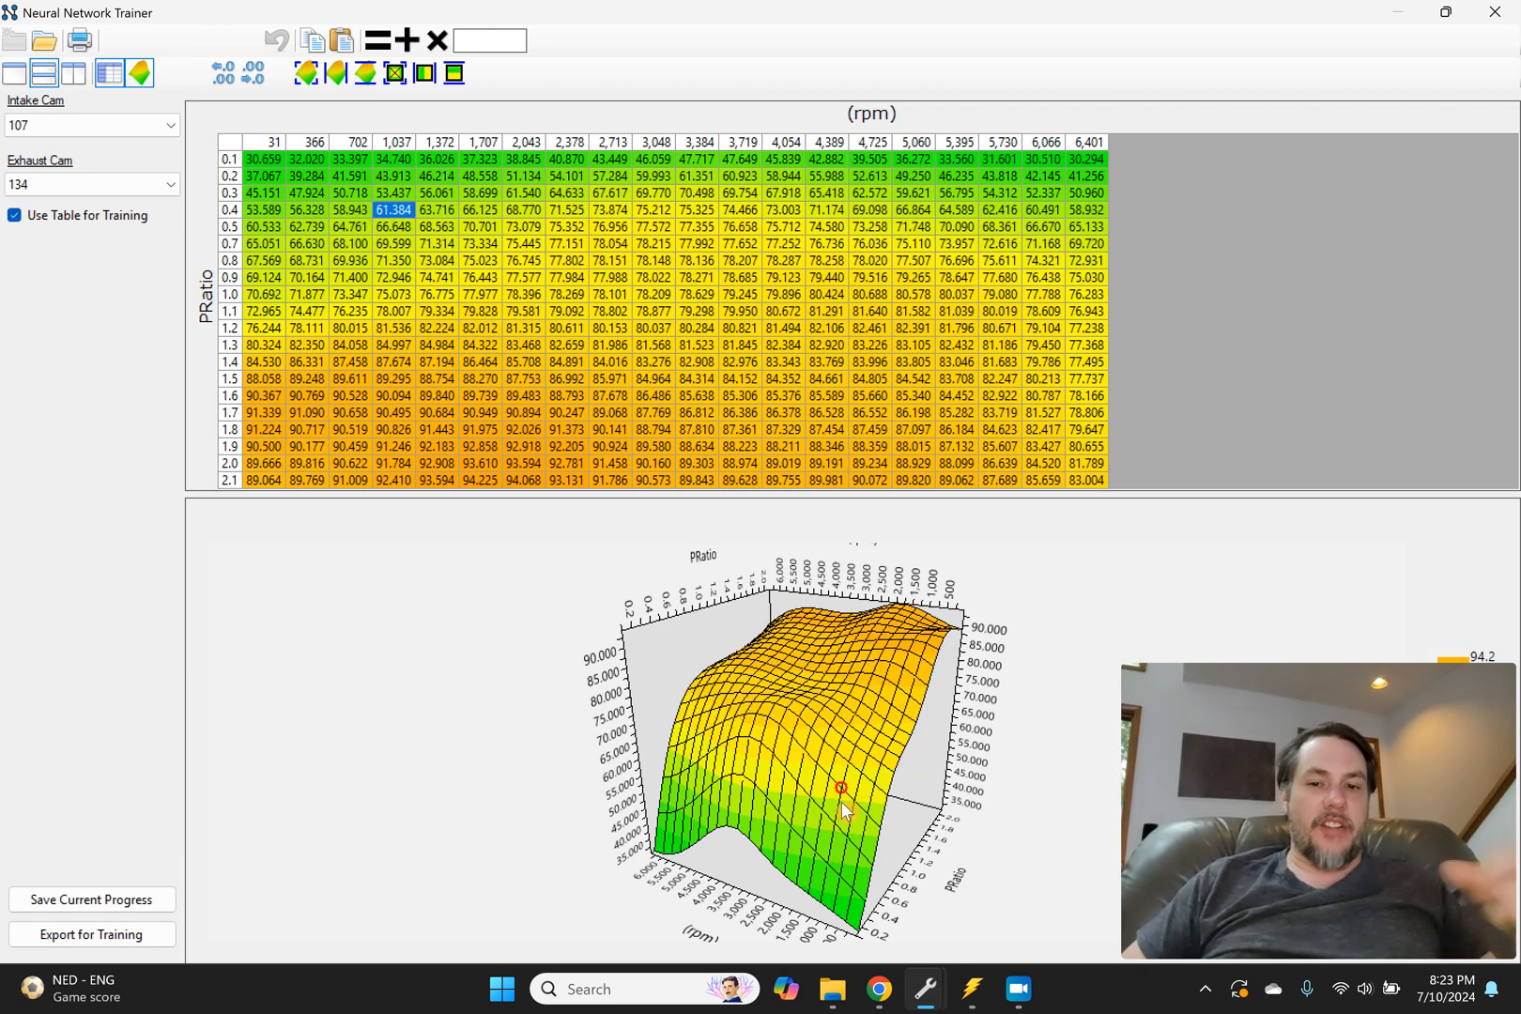
click(73, 124)
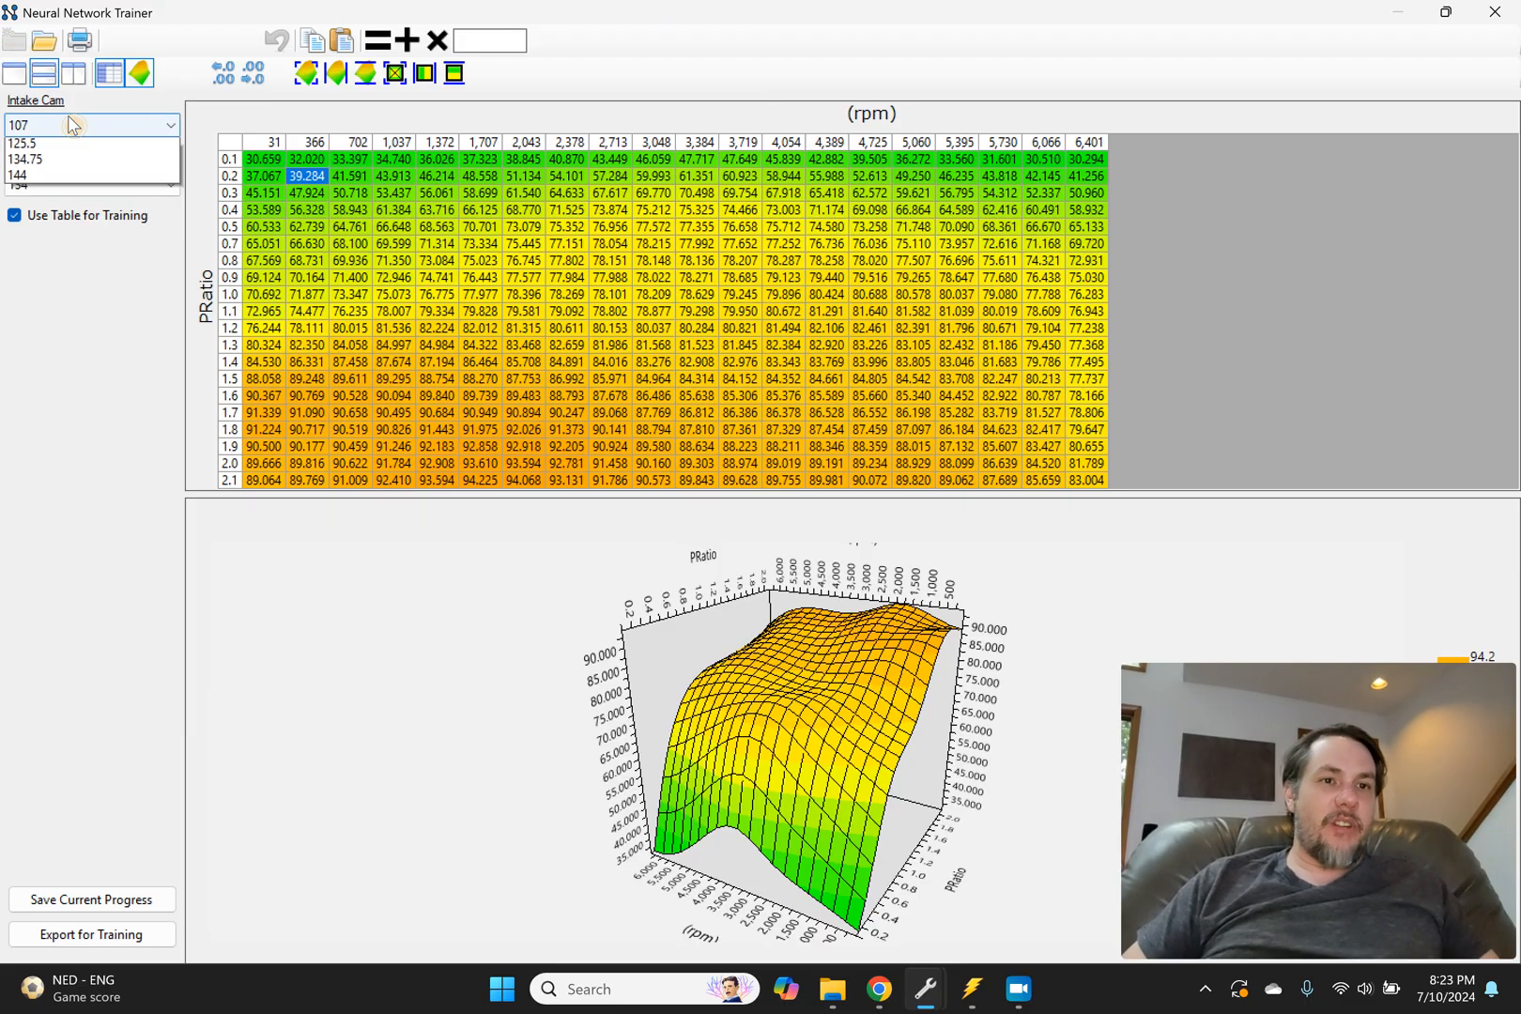
click(75, 167)
click(84, 184)
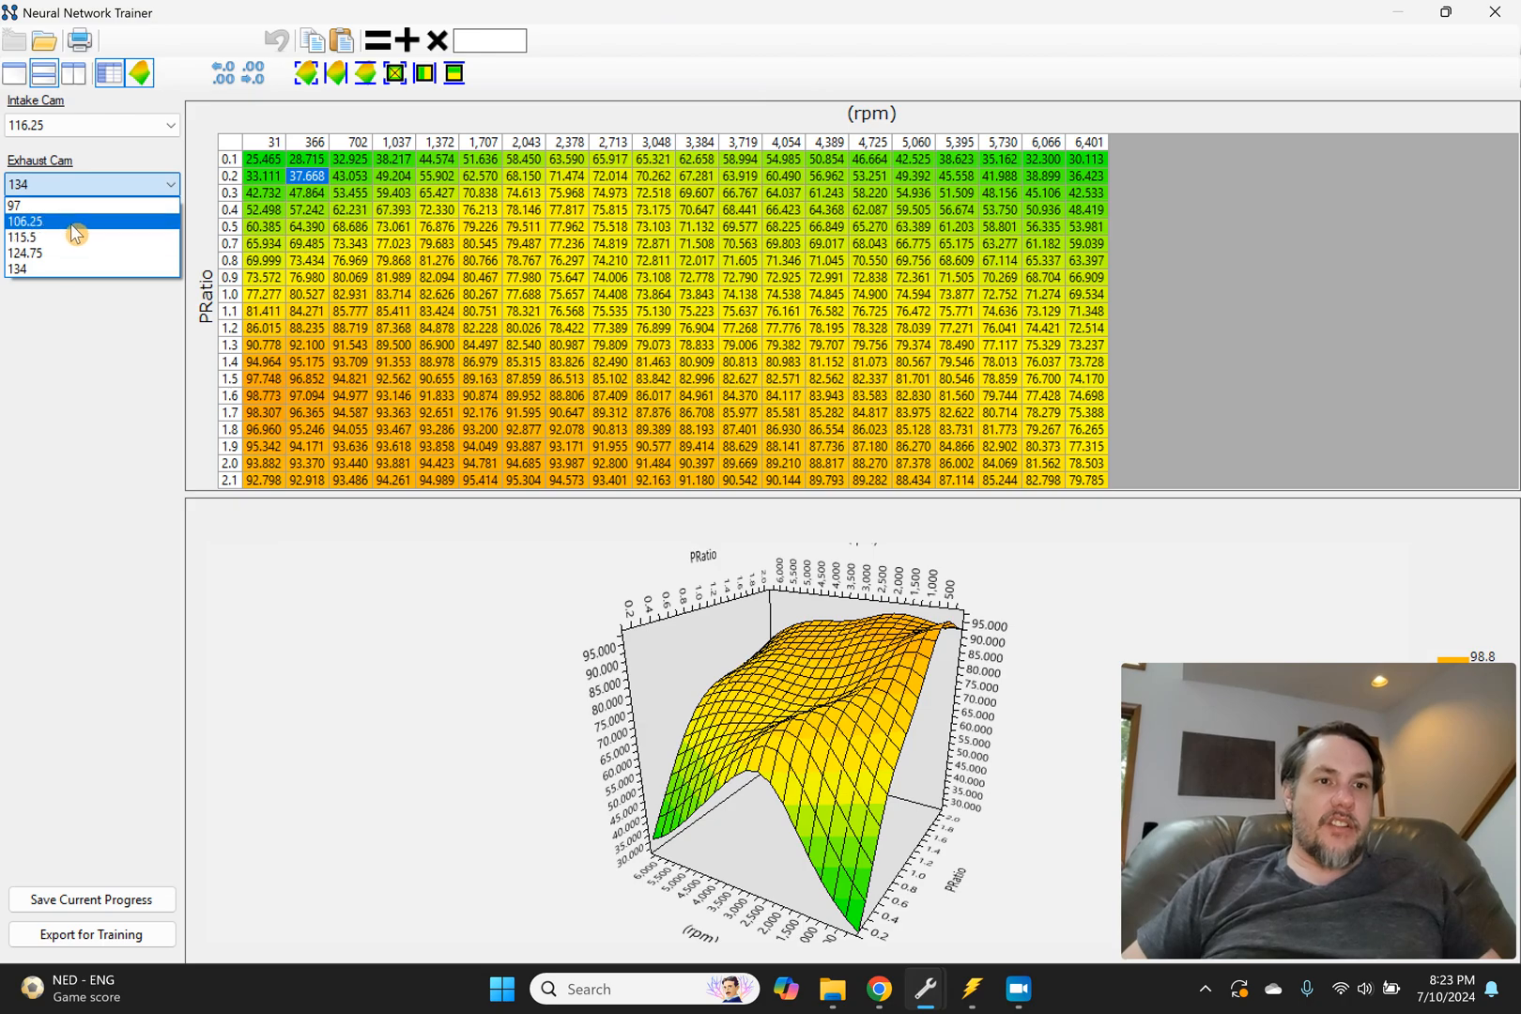
Step: Display the trained table for intake cam 125.5 and exhaust cam 106.25, and examine its surface along the PRatio axis
click(103, 130)
click(103, 126)
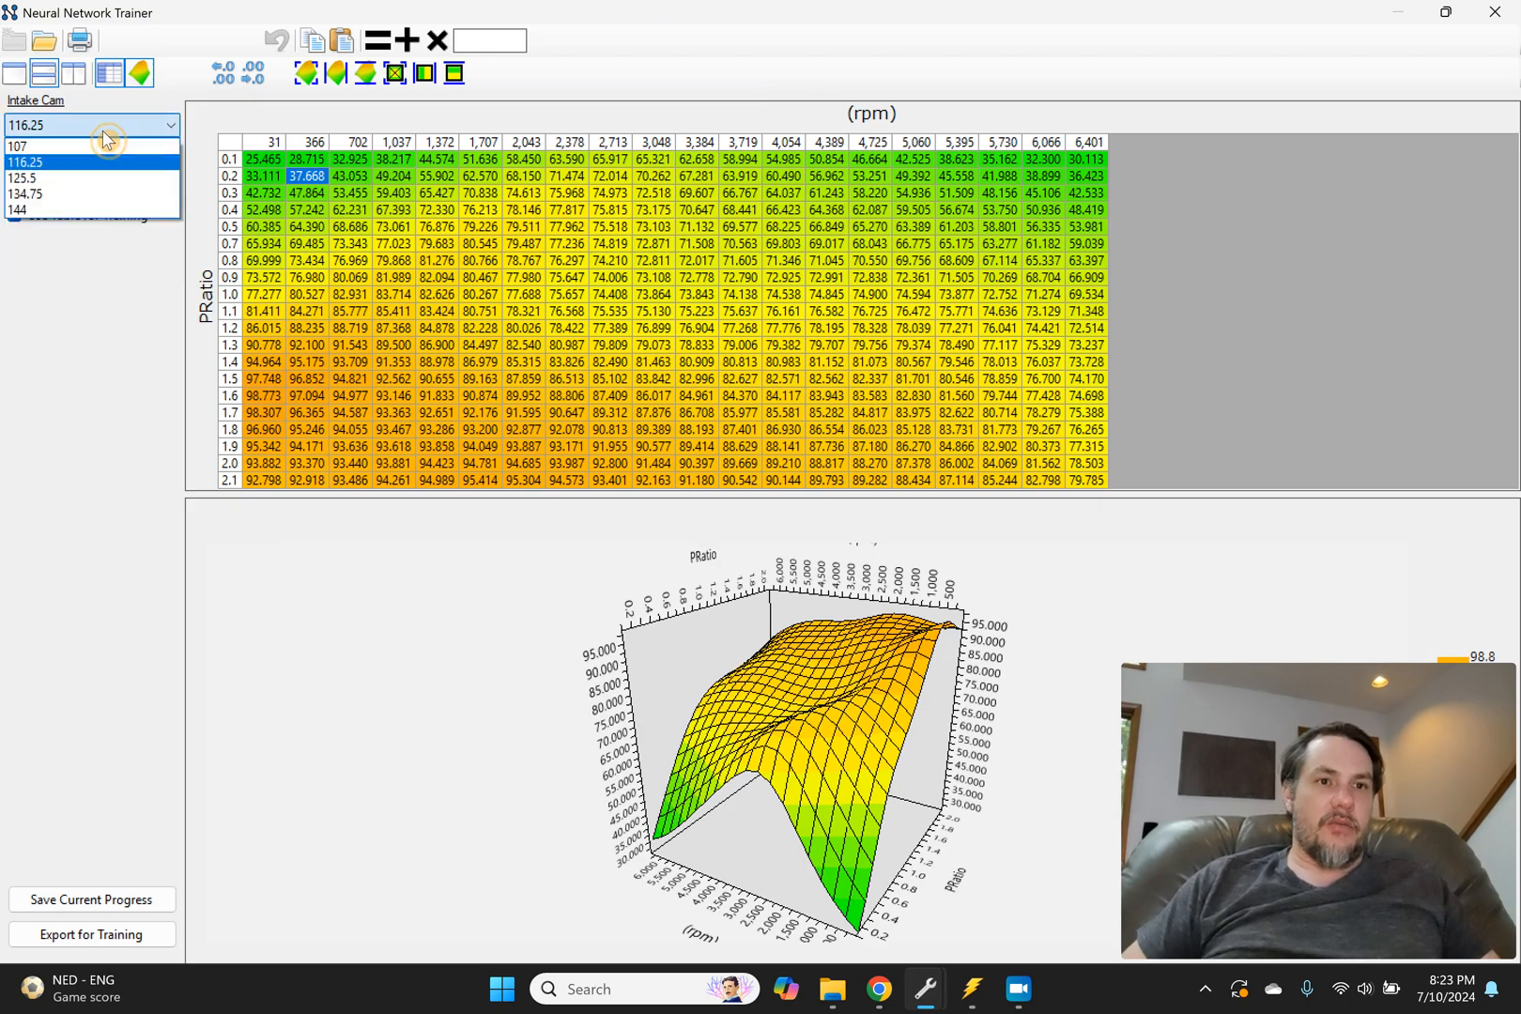
click(103, 179)
click(102, 185)
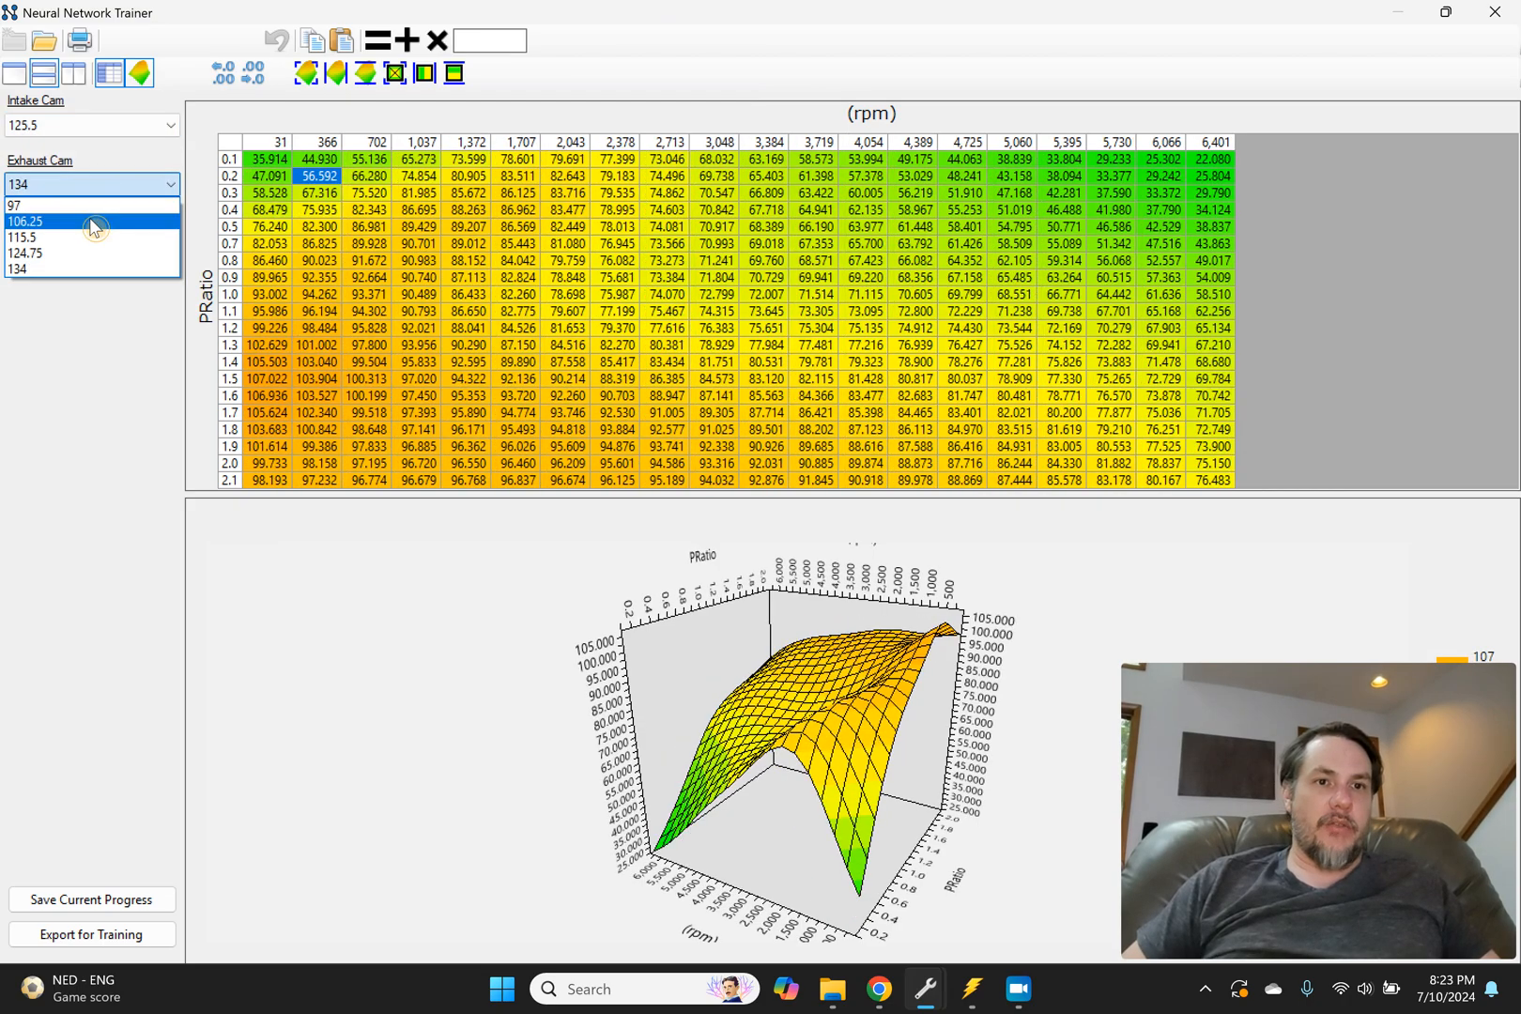
click(94, 217)
click(1163, 243)
drag(714, 676, 562, 678)
Step: Review the logged error graph for cam position 134.75/106.25 in VCM Scanner
mouse_move(972, 989)
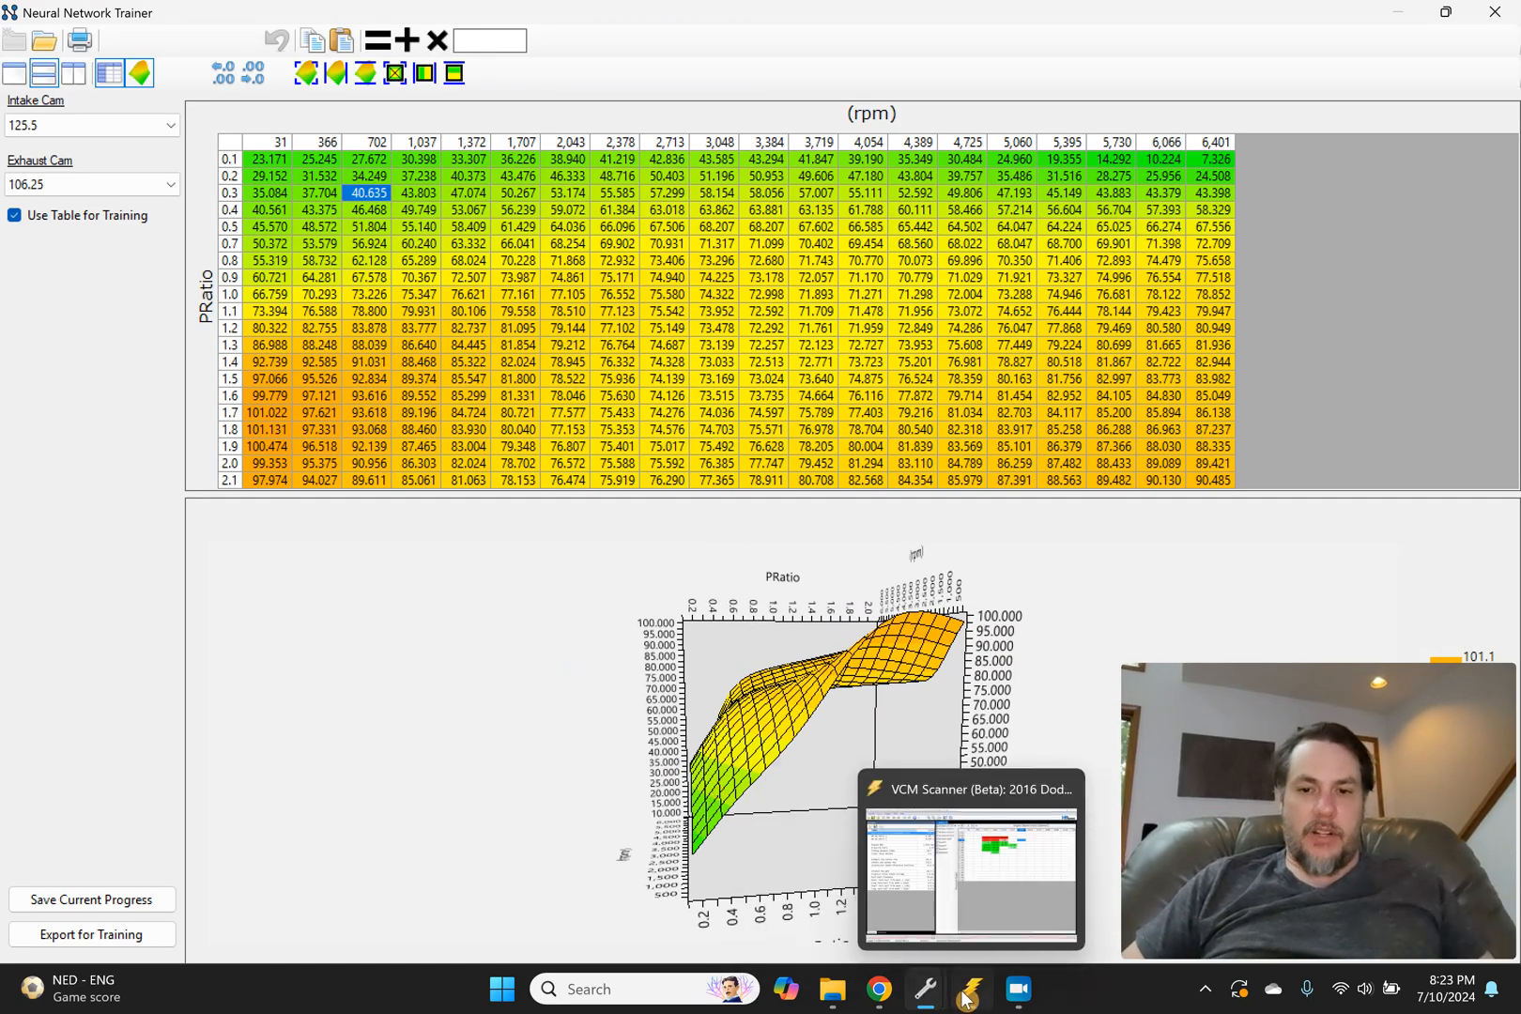
click(928, 938)
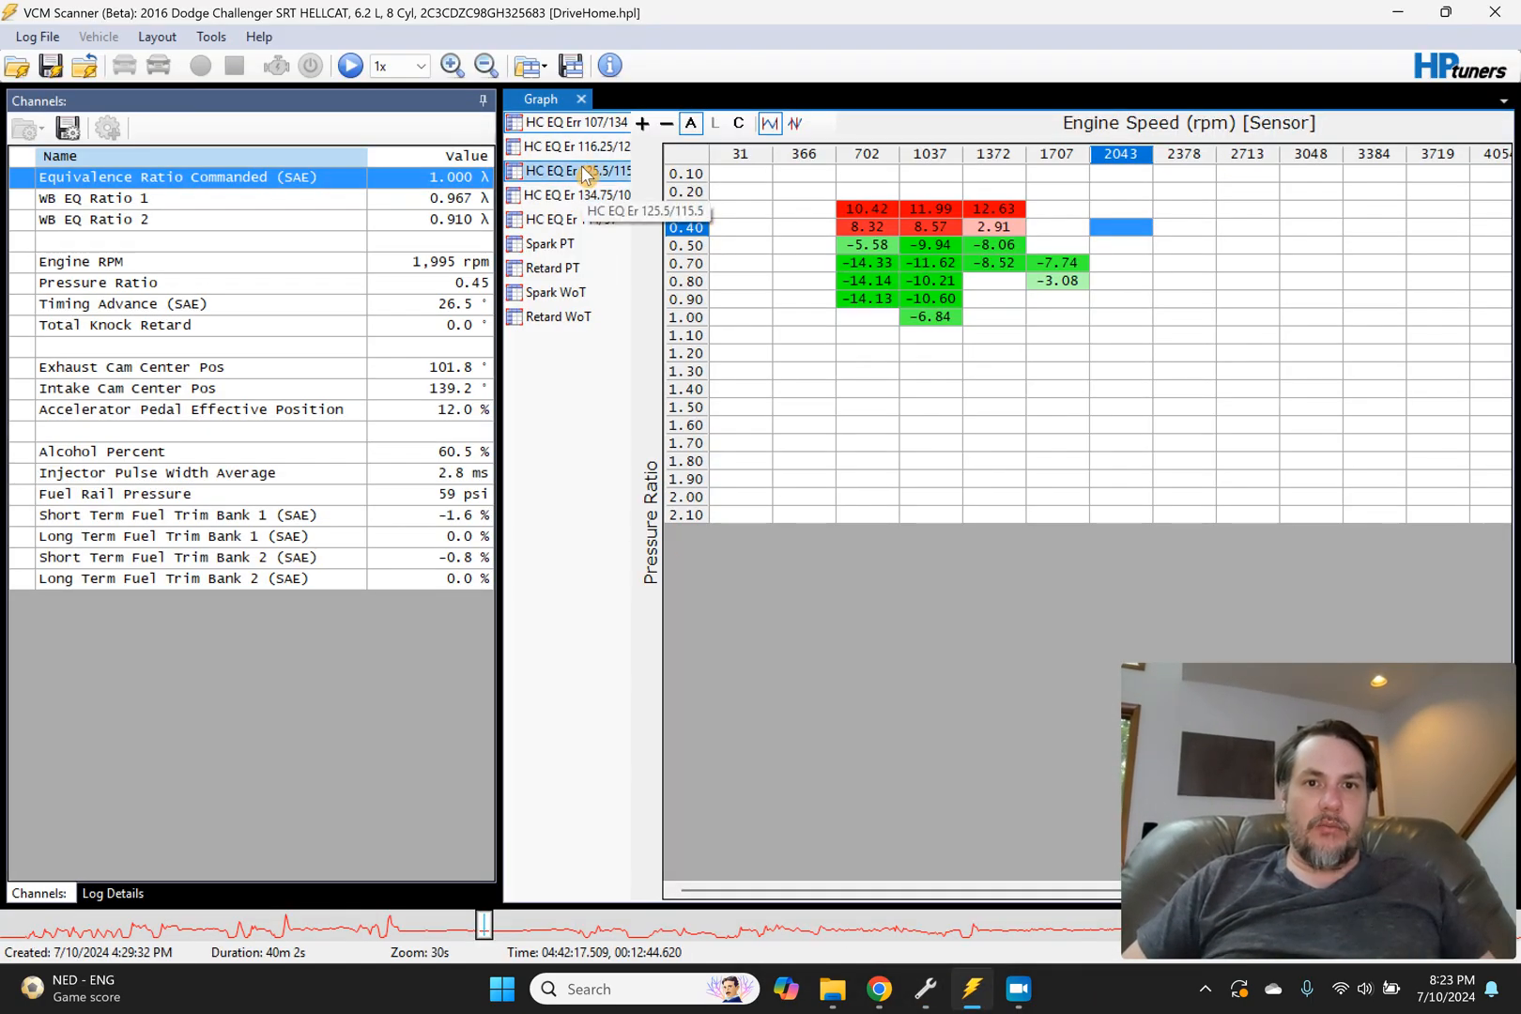
click(604, 197)
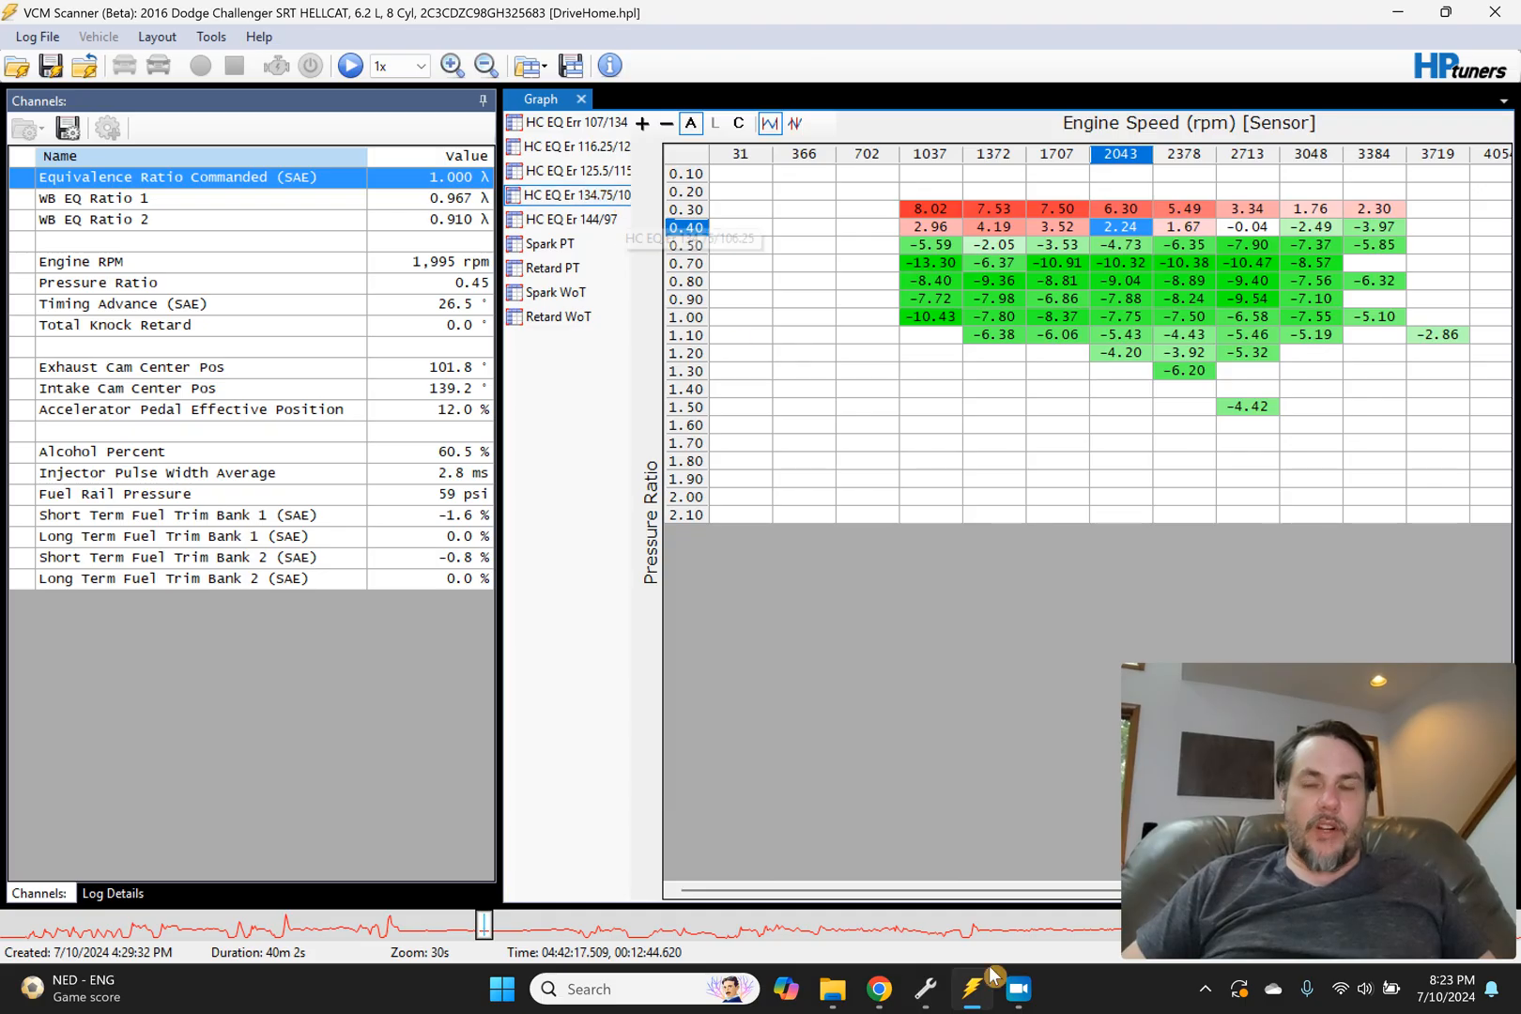
Step: Return to the trained table in the Neural Network Trainer and view the surface for intake cam 134.75 and exhaust cam 106.25
mouse_move(907, 993)
click(1005, 897)
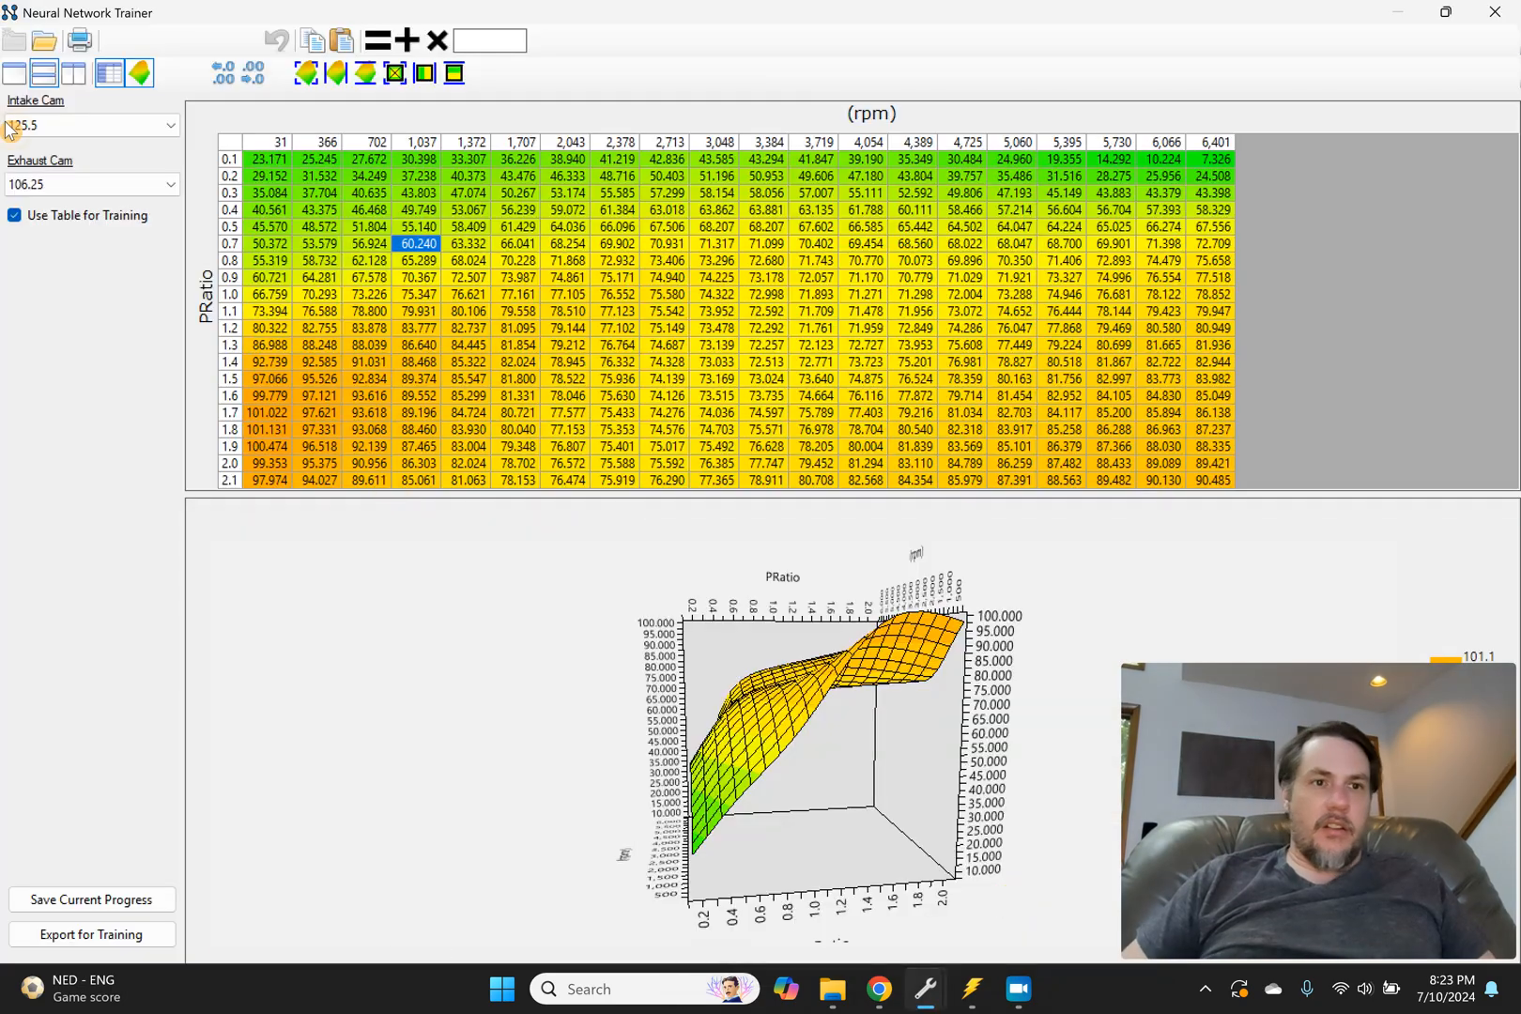
click(90, 125)
click(71, 201)
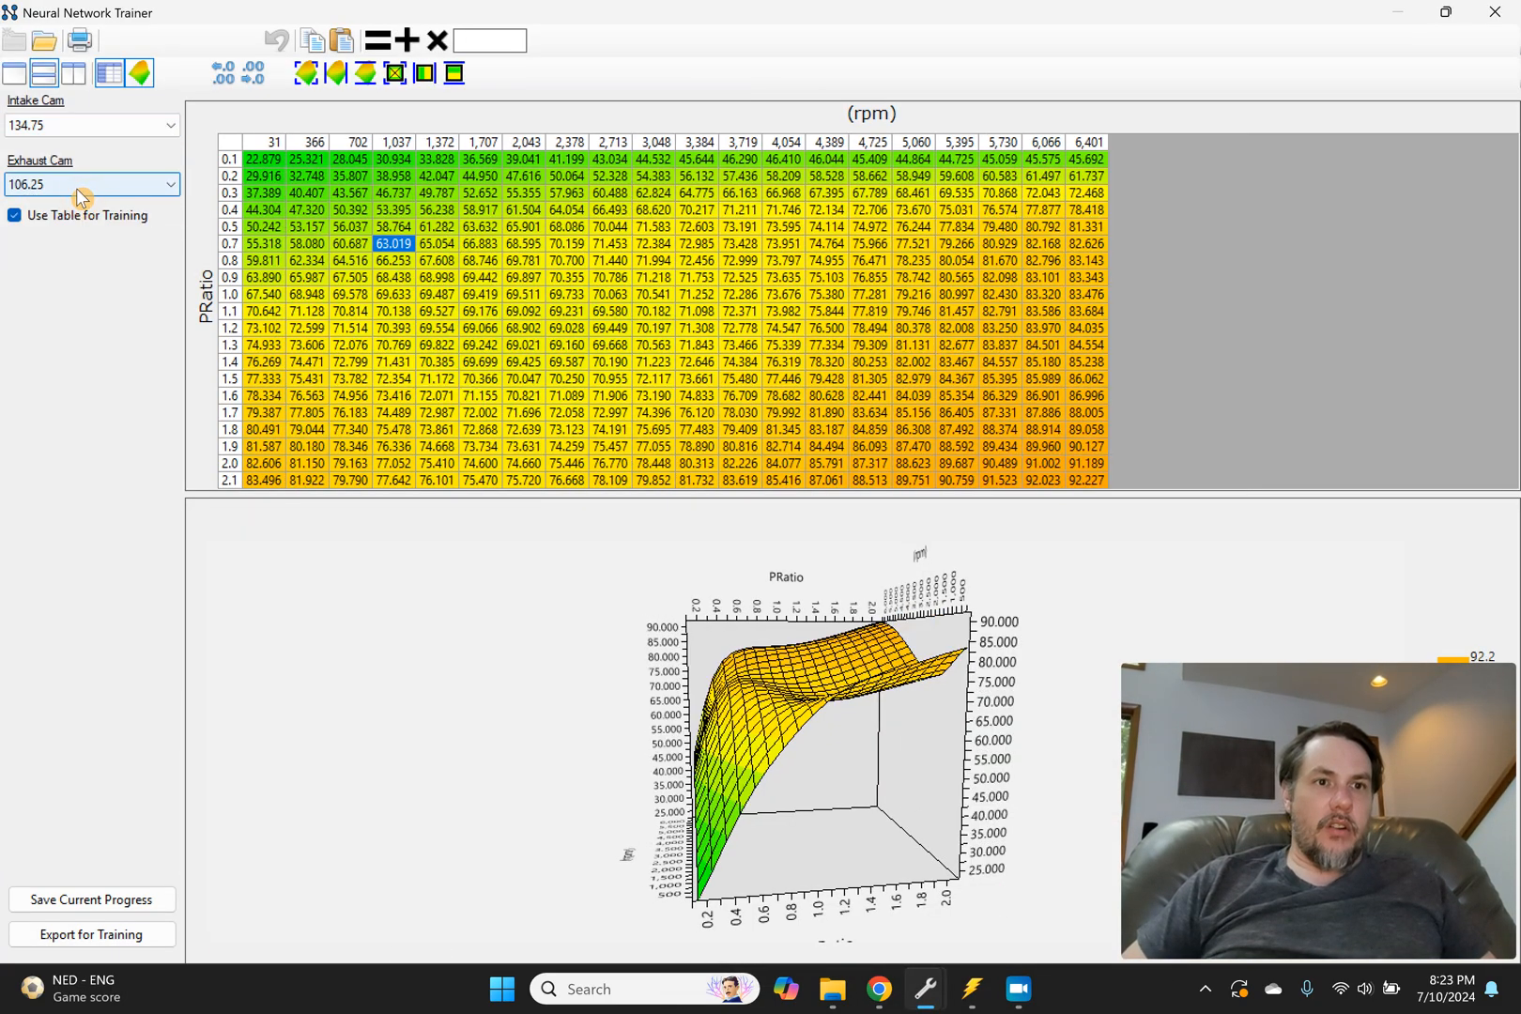
mouse_move(623, 749)
mouse_down()
mouse_move(608, 771)
mouse_move(651, 690)
mouse_up()
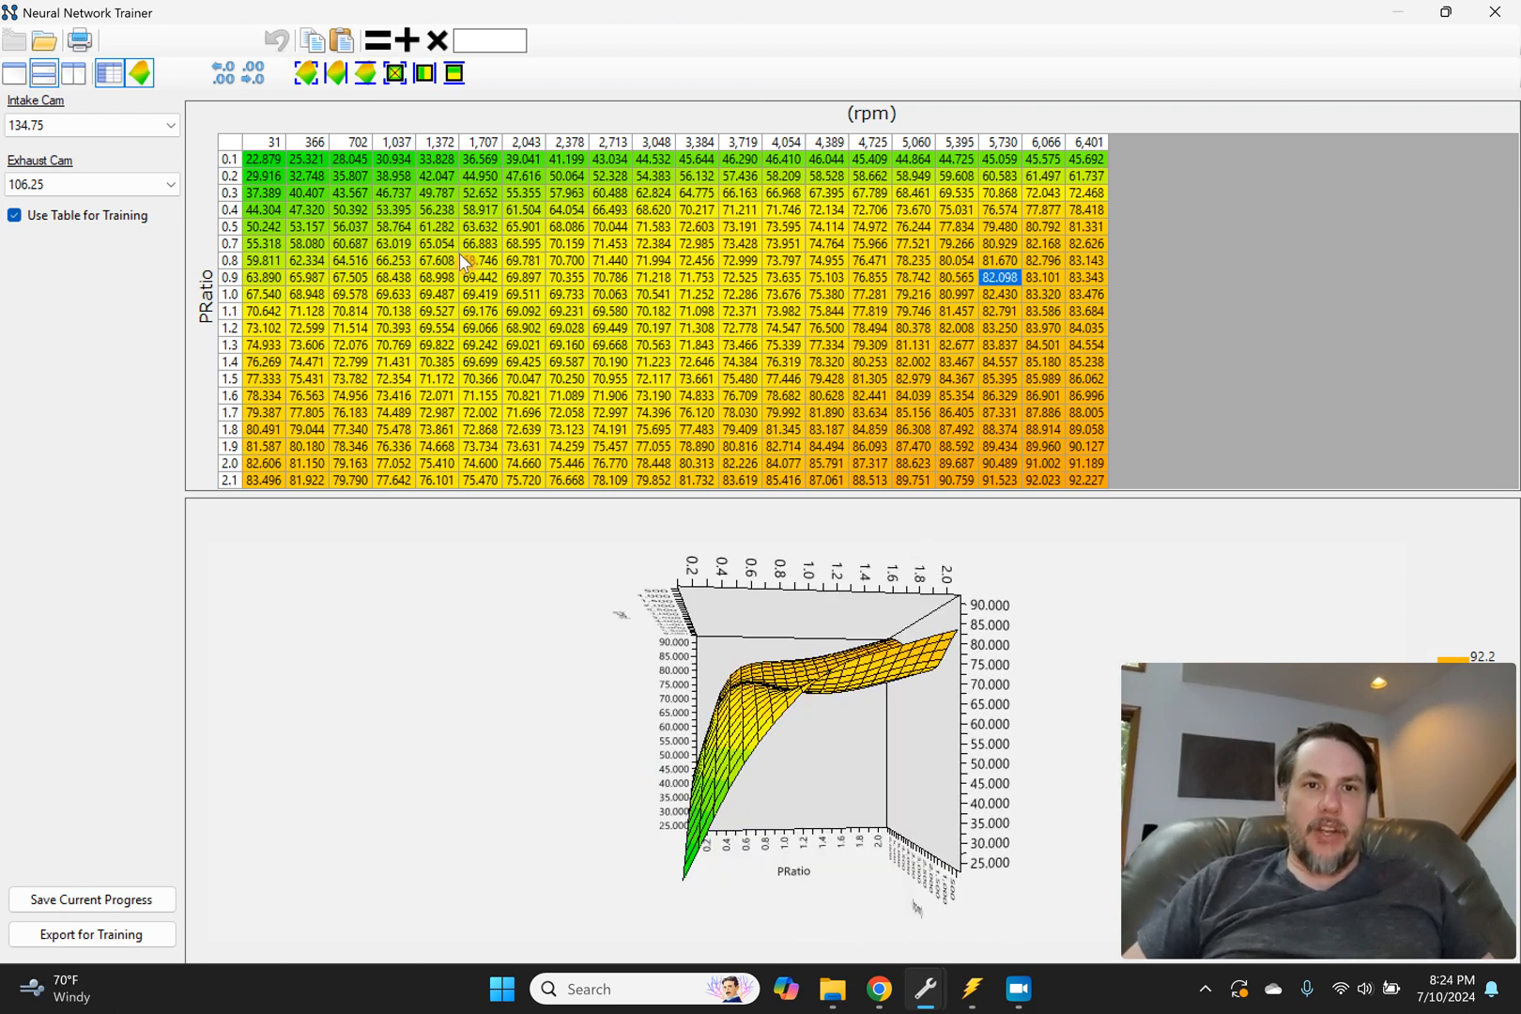
Step: Highlight the trained cells at PRatio 0.5 to 1.3 and 1,372 to 3,719 rpm, and examine the surface from several angles
drag(436, 226, 728, 352)
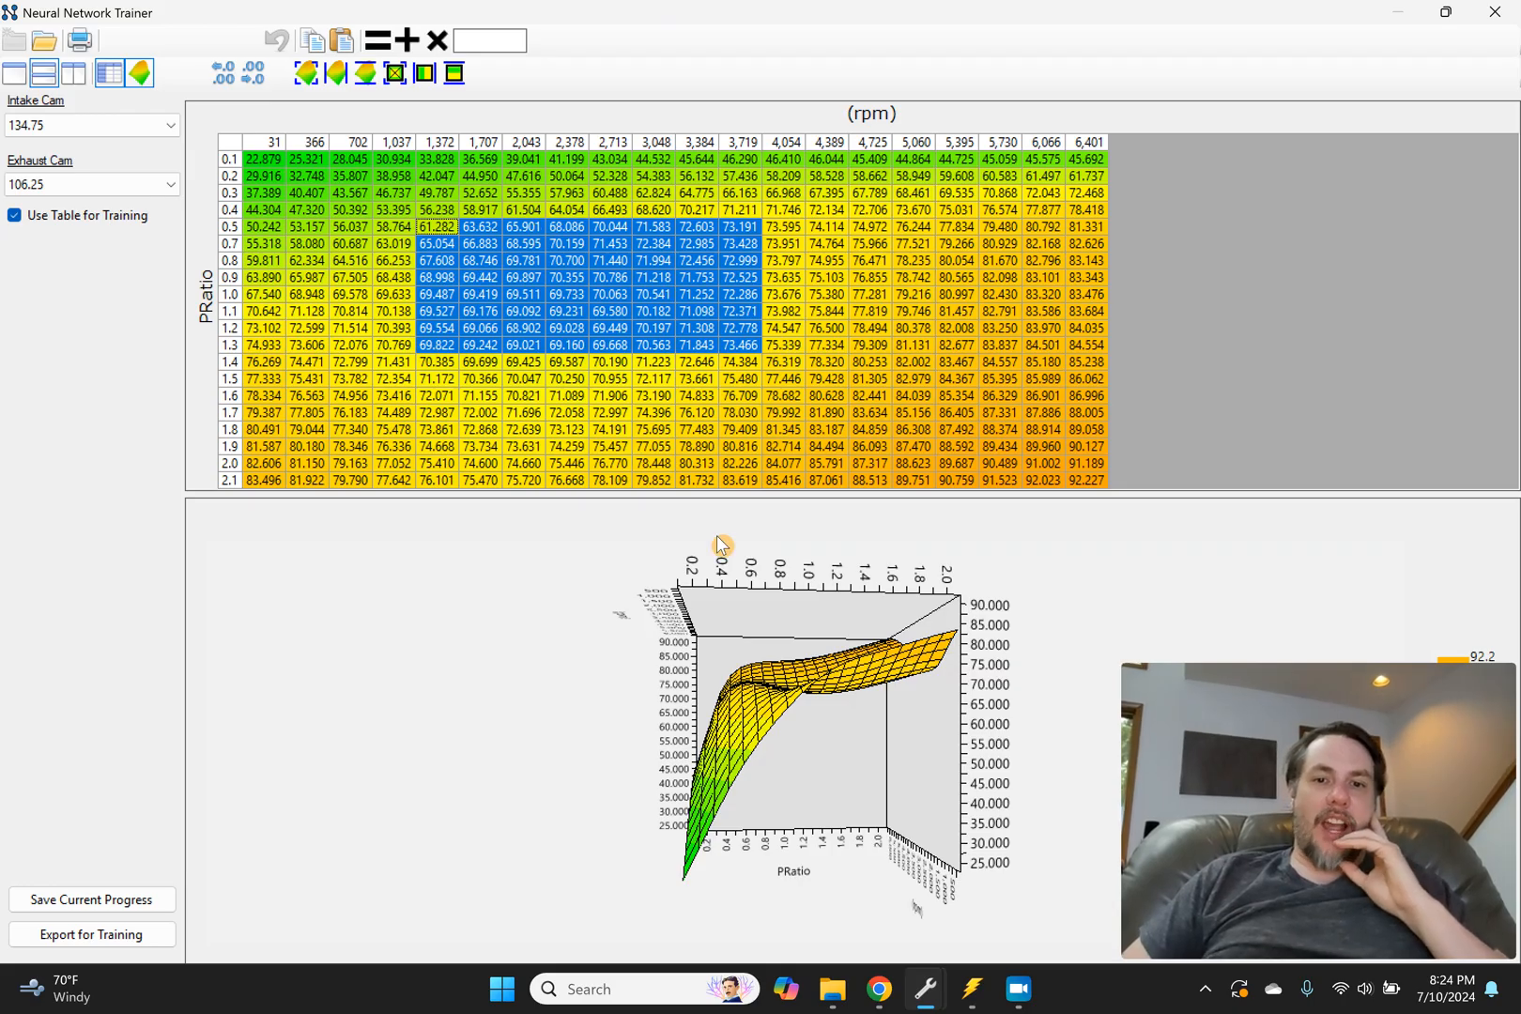
drag(486, 762, 549, 770)
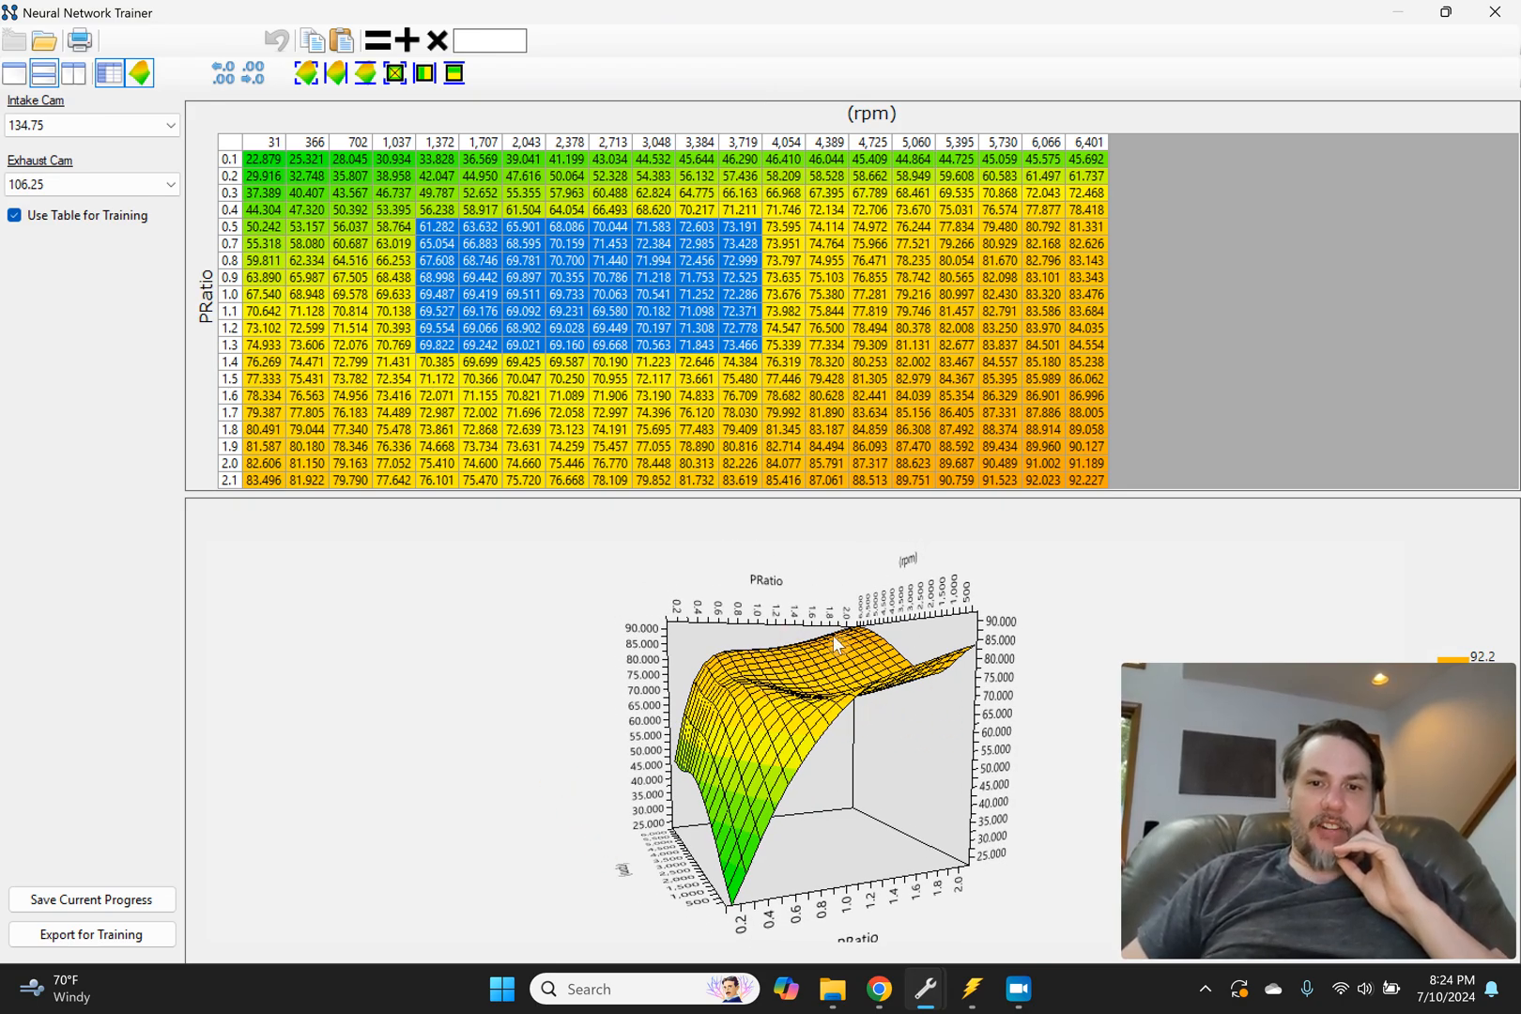
drag(492, 611, 559, 641)
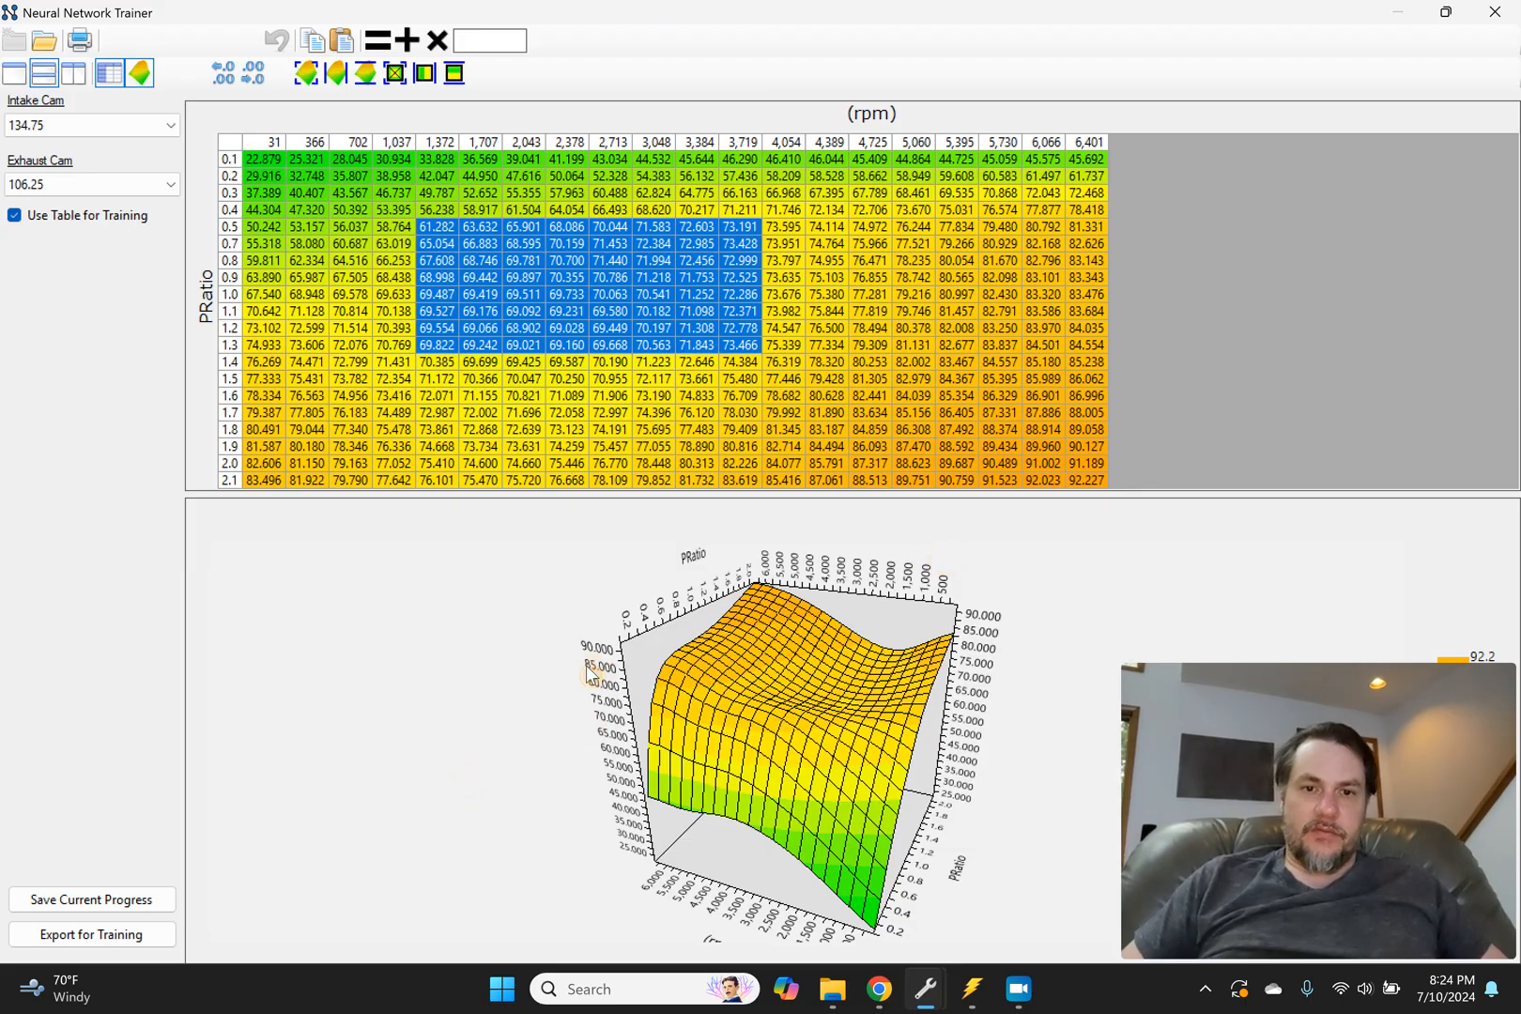
mouse_move(587, 676)
mouse_down()
mouse_move(570, 614)
mouse_move(542, 774)
mouse_move(567, 737)
mouse_move(555, 748)
mouse_up()
Step: Highlight the trained cells at PRatio 1.1 to 1.3 and 1,707 to 2,378 rpm
click(585, 460)
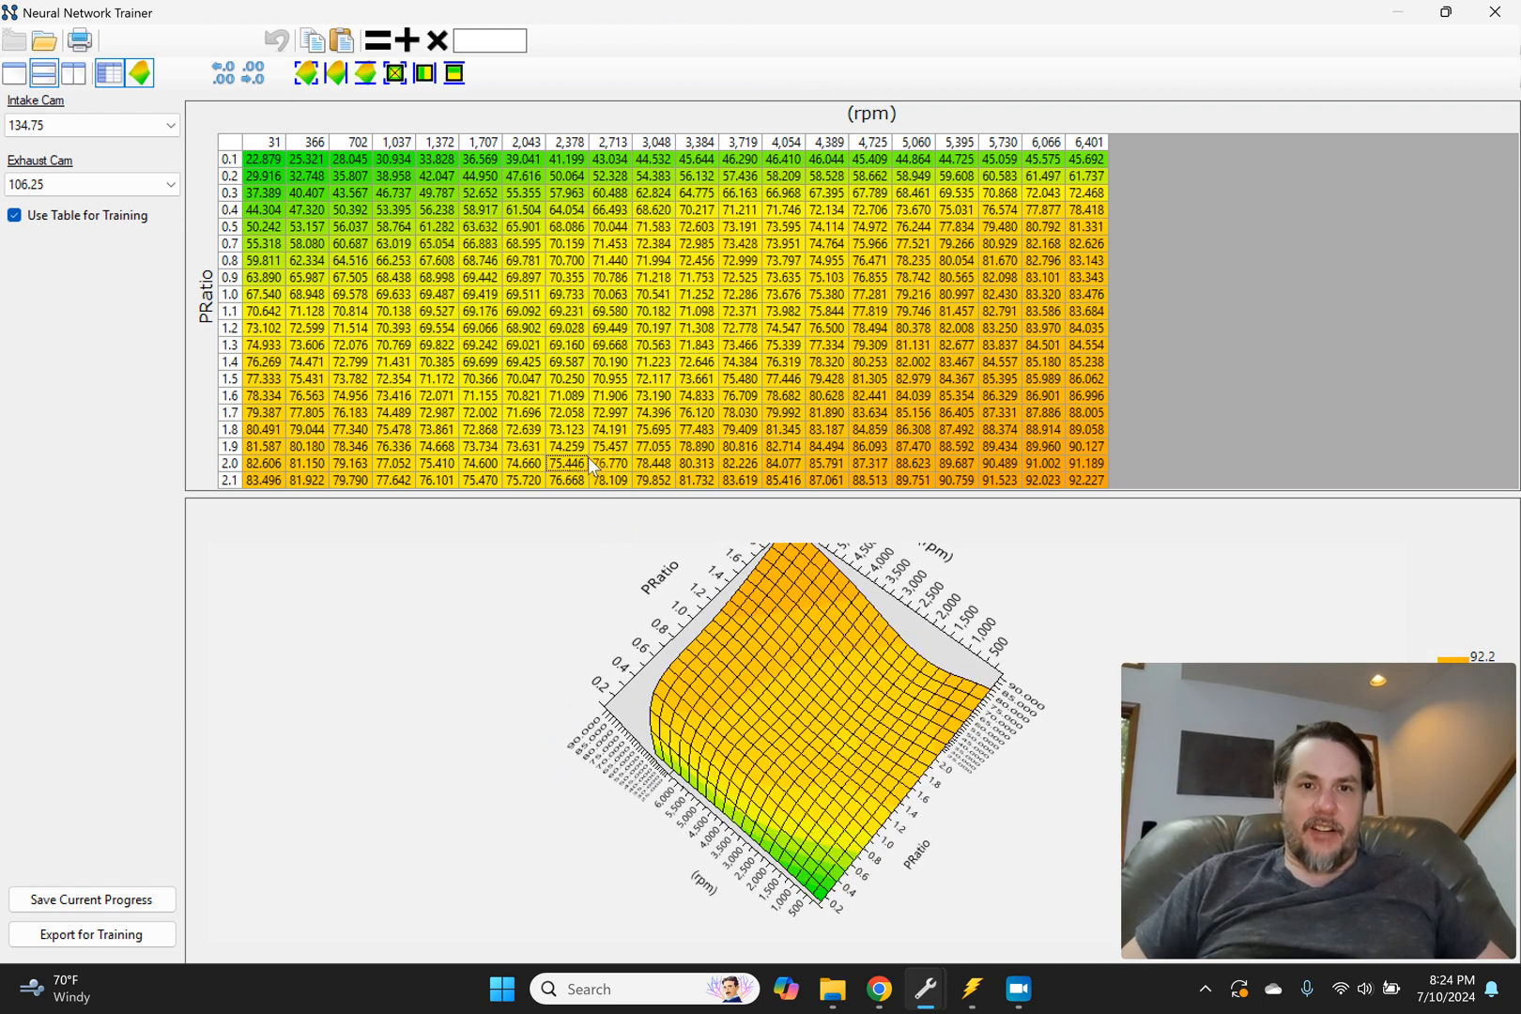
click(846, 738)
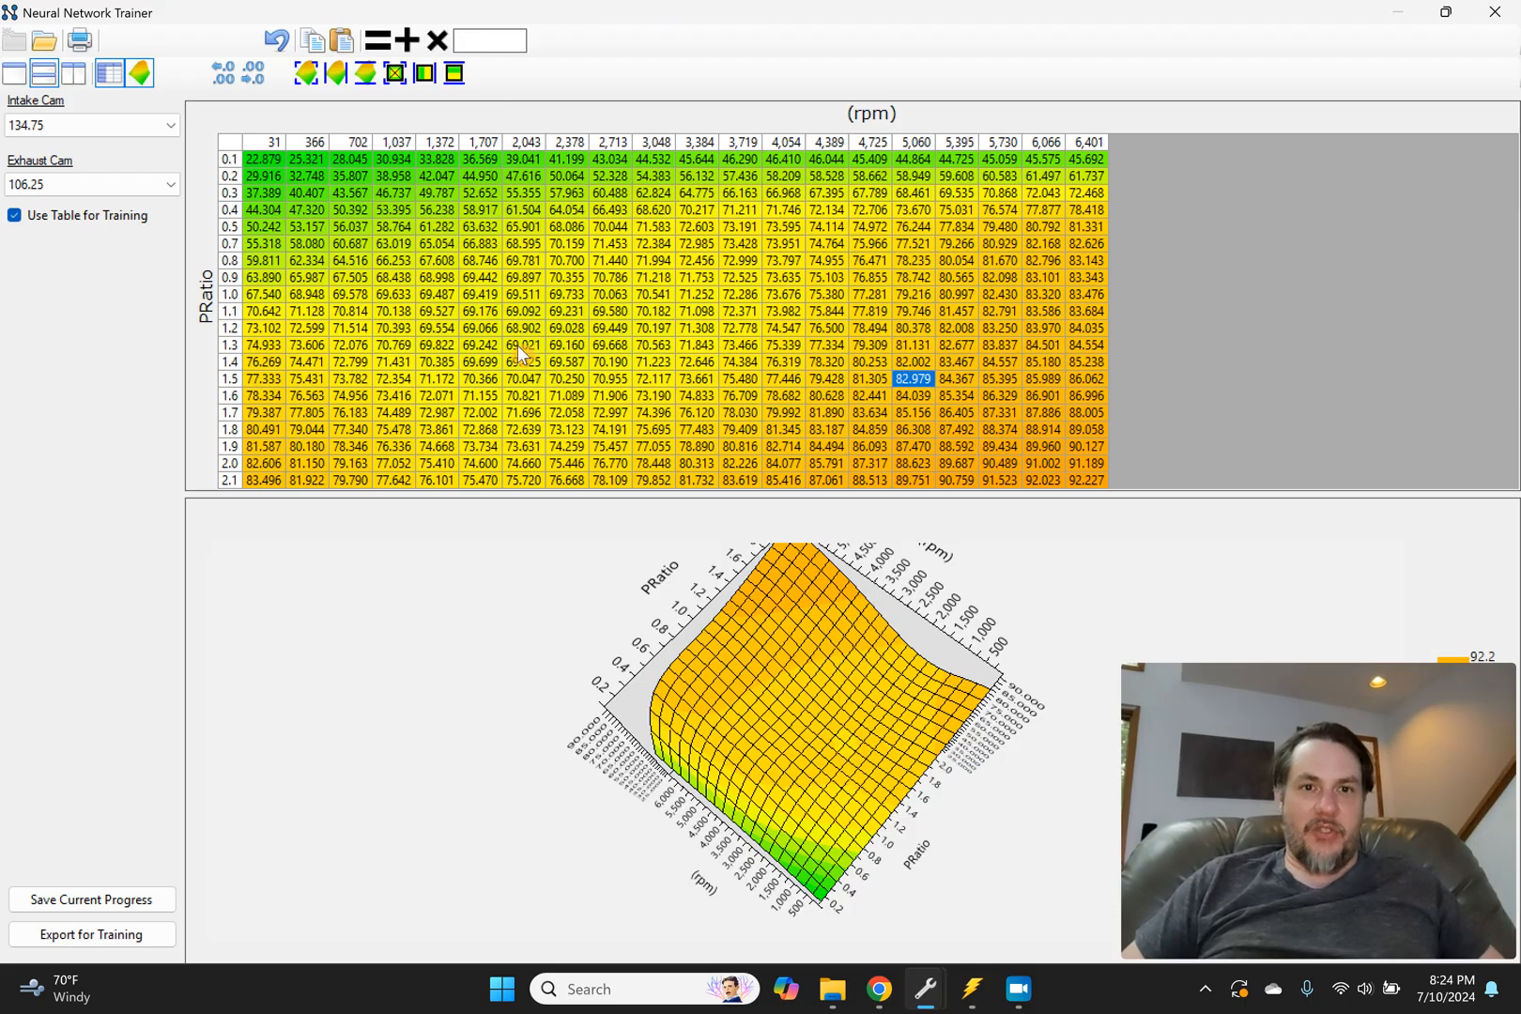
drag(479, 314, 553, 346)
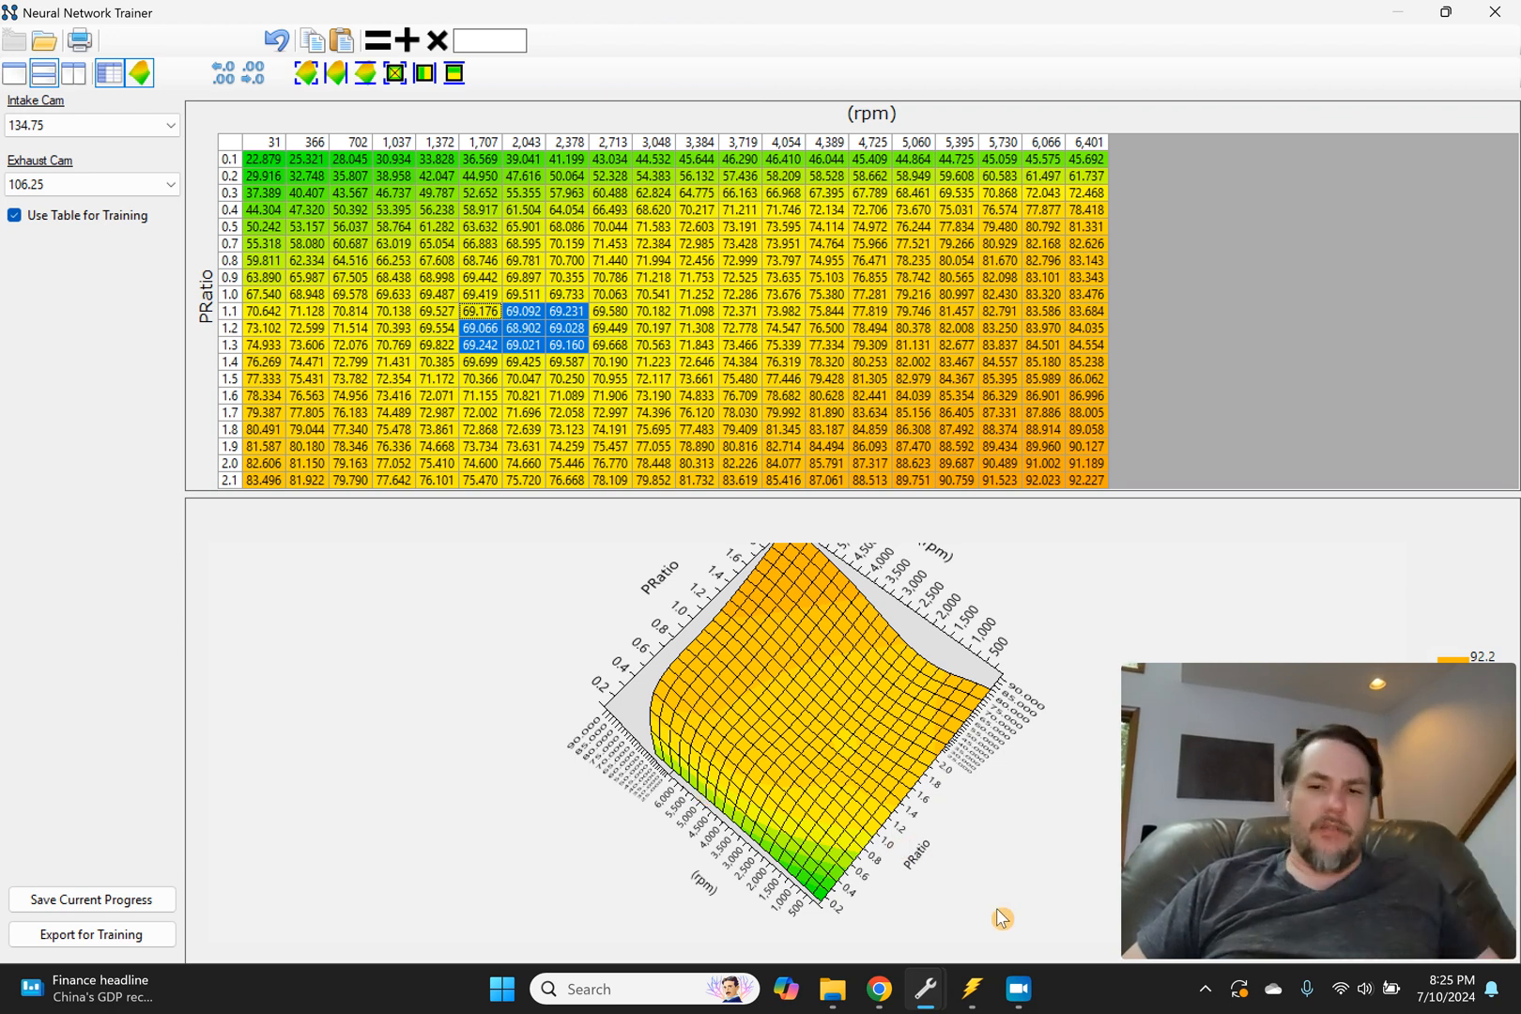
click(1019, 989)
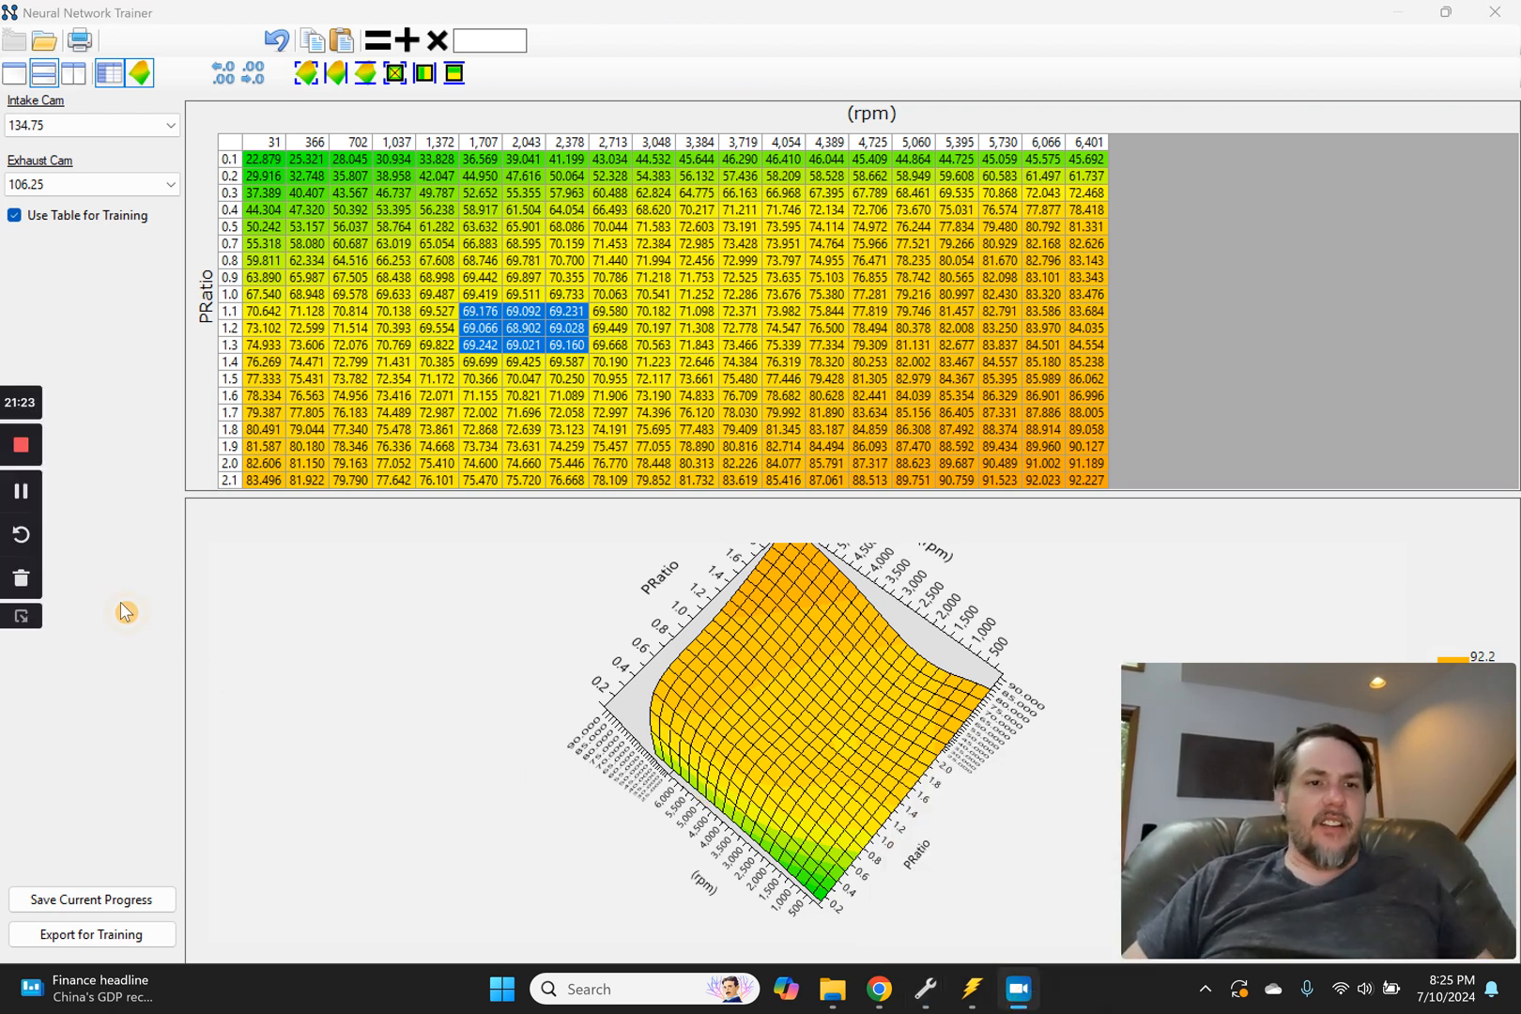